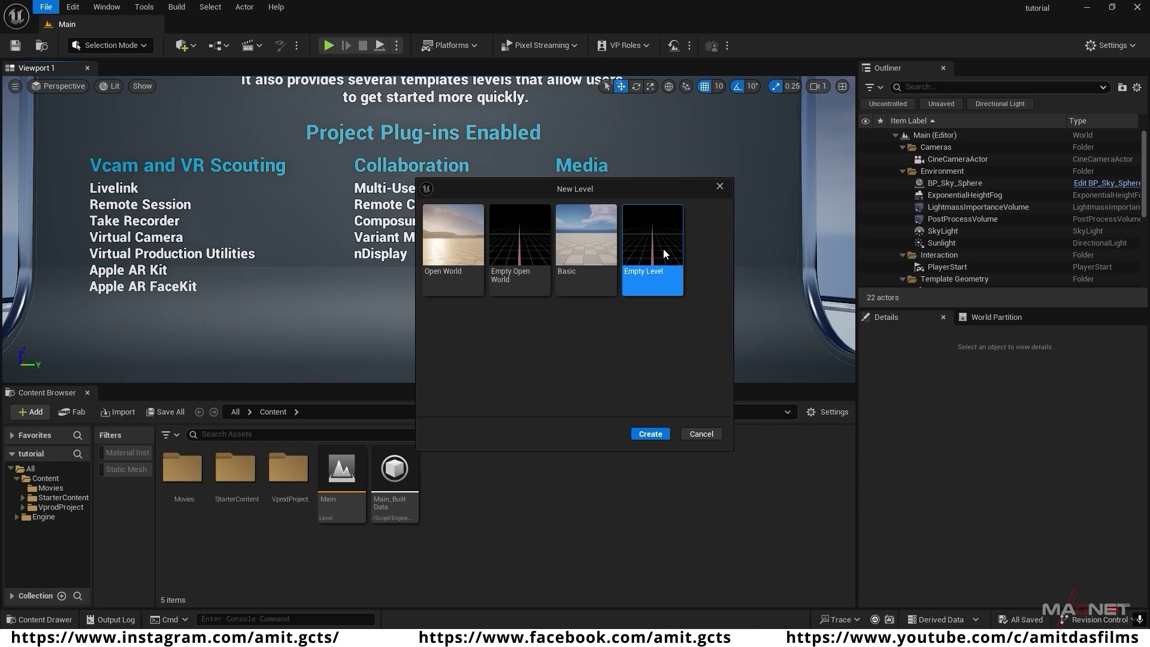
- Create an empty level and add a sky light, directional light, sky atmosphere, volumetric cloud and height fog with the Env. Light Mixer
click(651, 435)
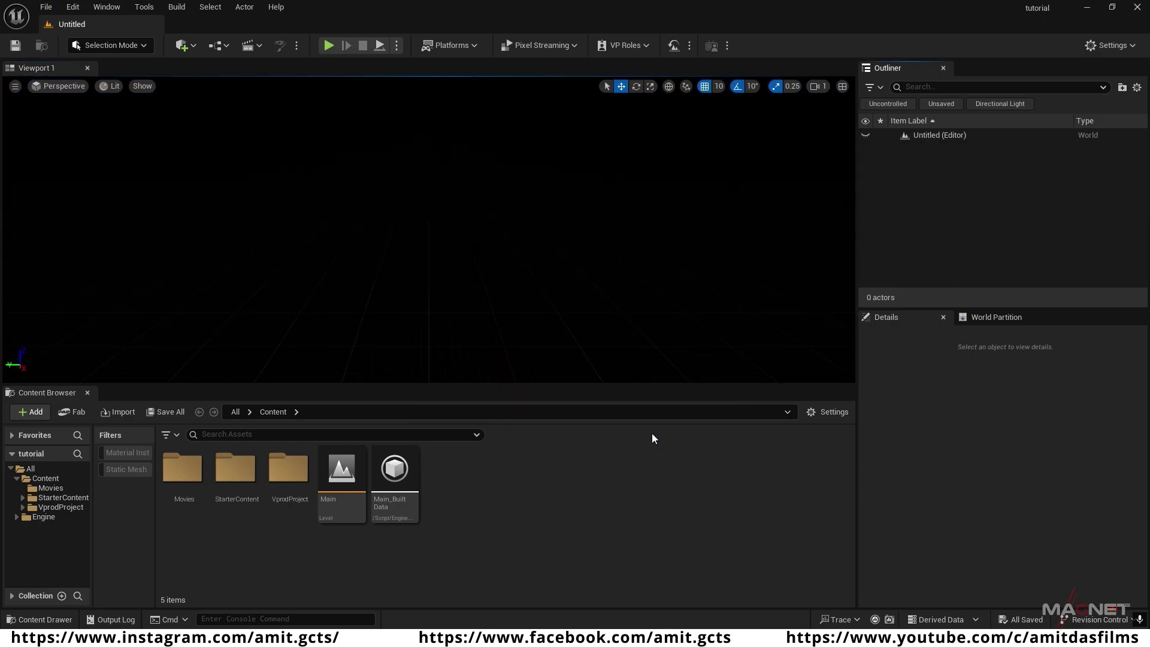
click(116, 9)
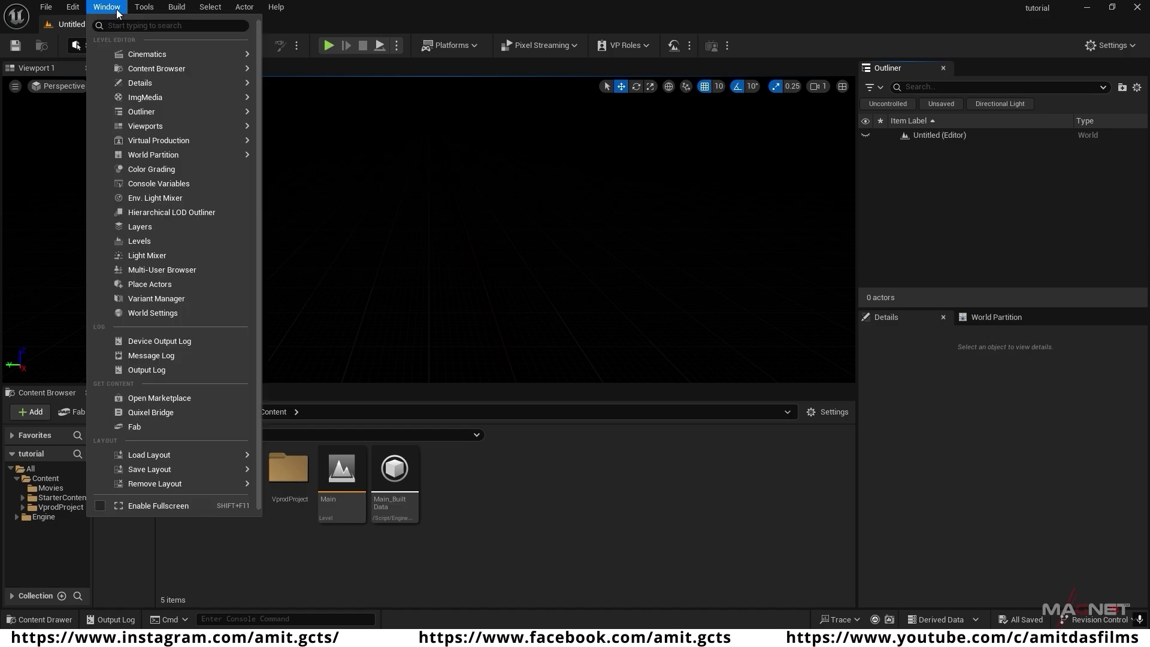
click(182, 198)
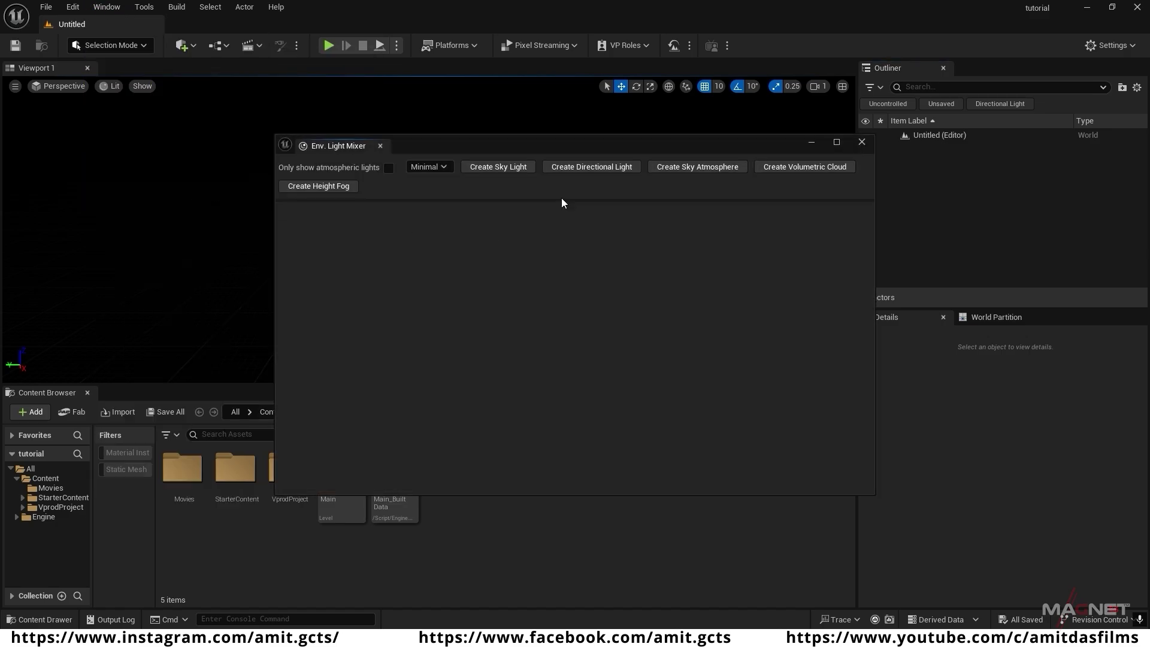
click(501, 168)
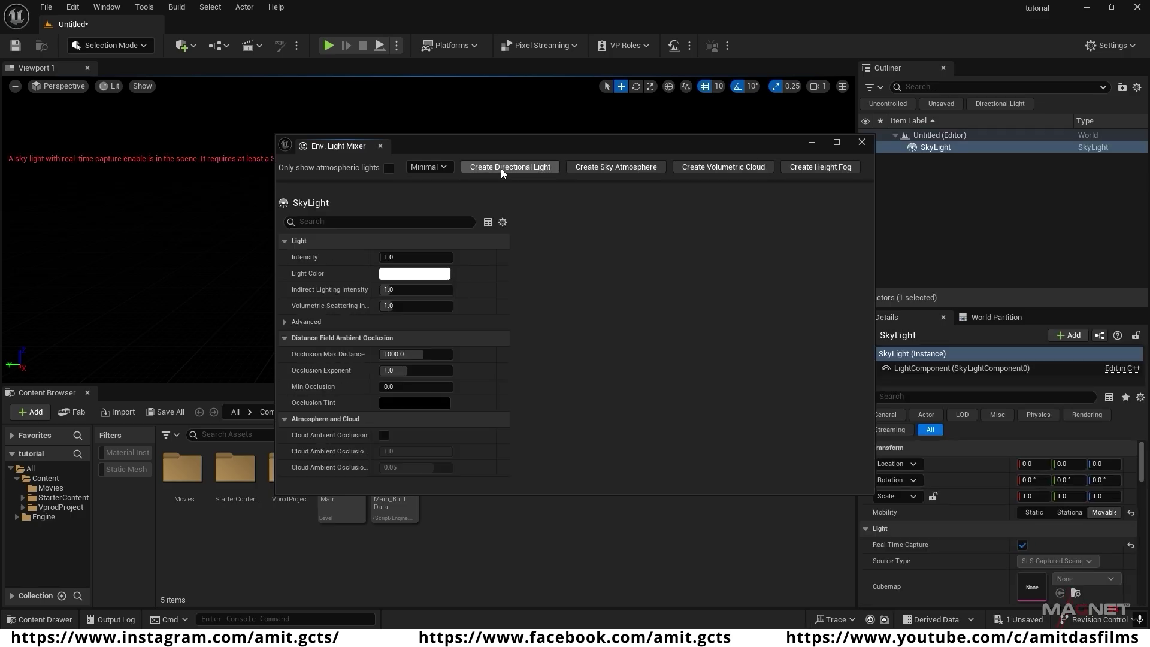
click(509, 166)
click(519, 166)
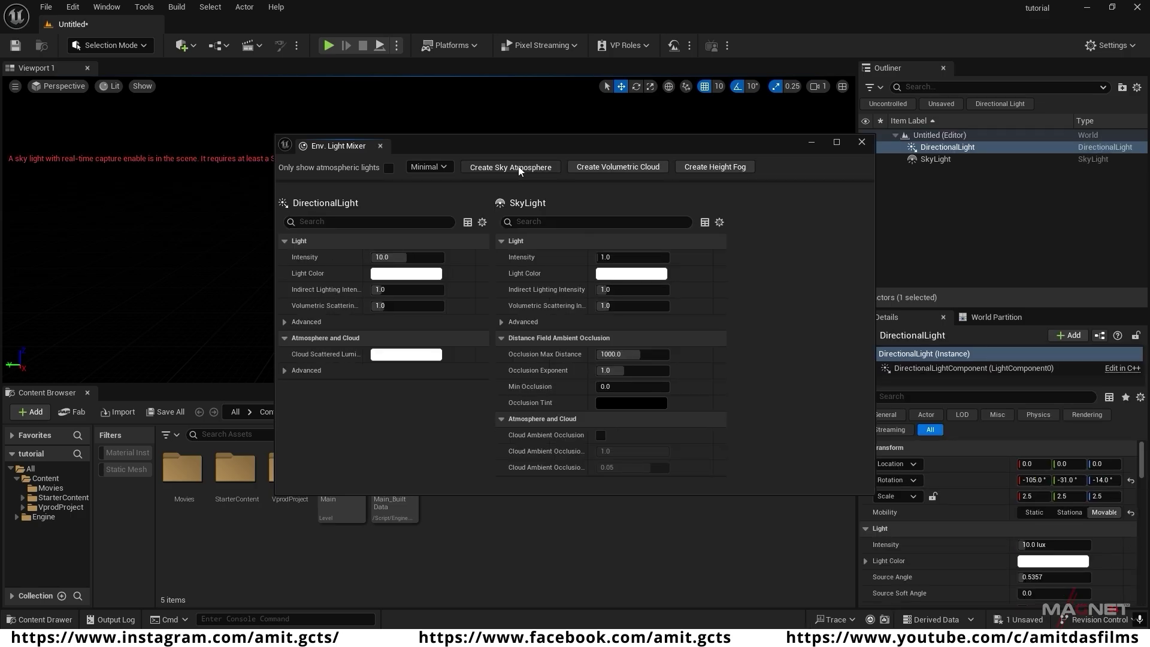
click(512, 166)
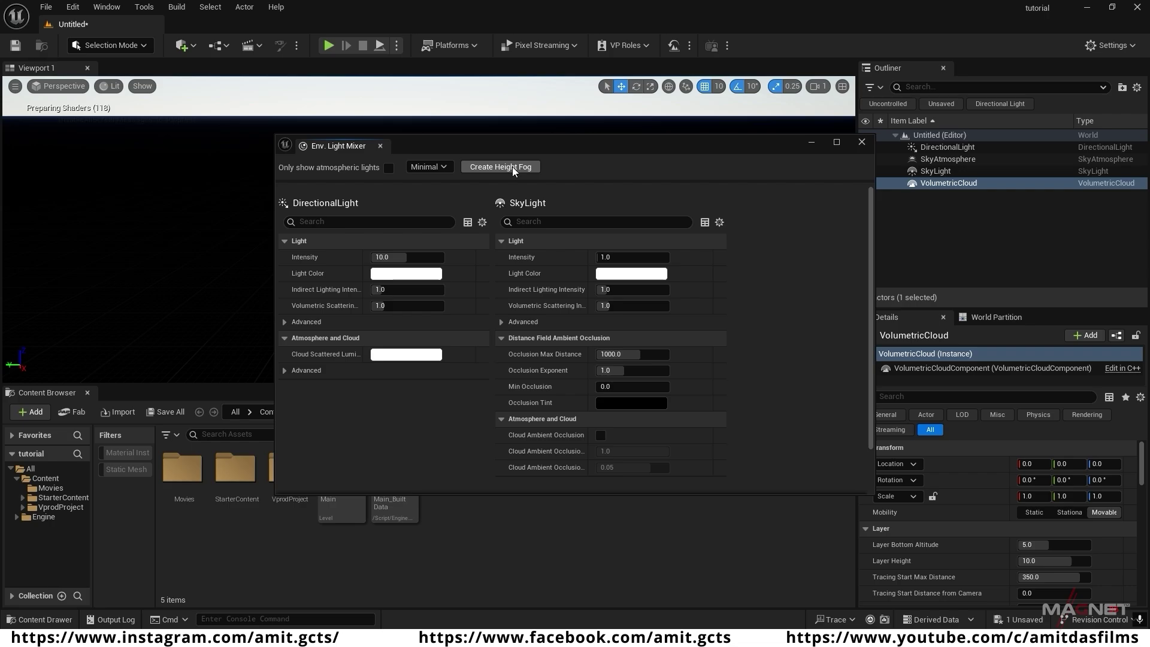
click(510, 166)
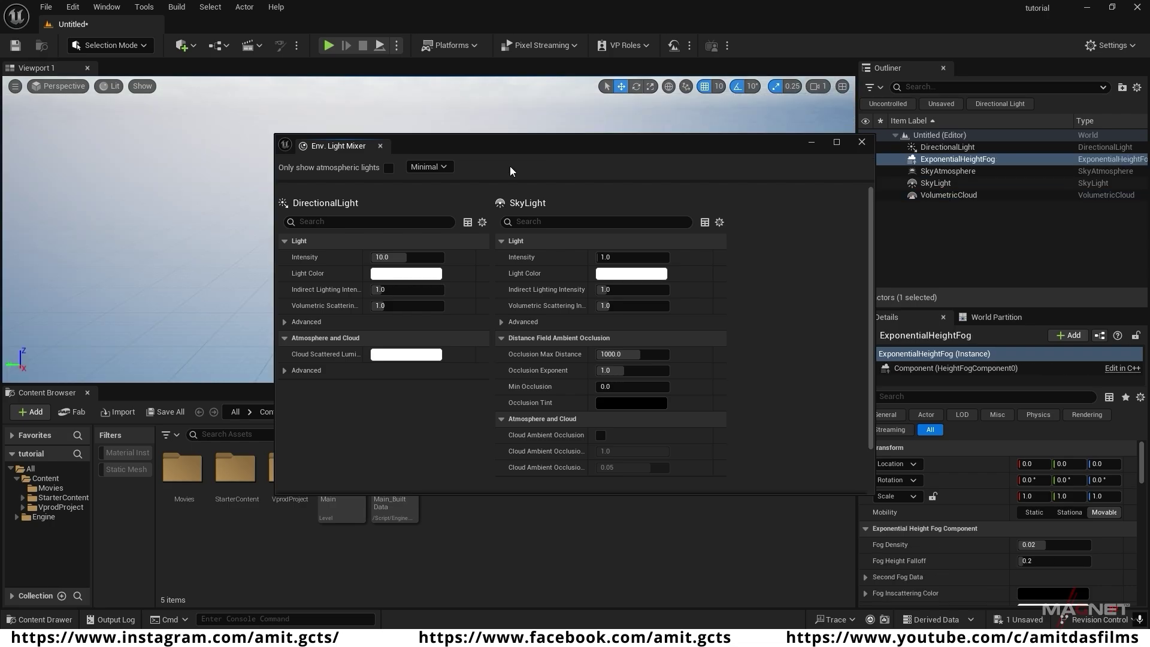
- Enable Volumetric Fog on the ExponentialHeightFog and close the Env. Light Mixer
drag(872, 197, 879, 447)
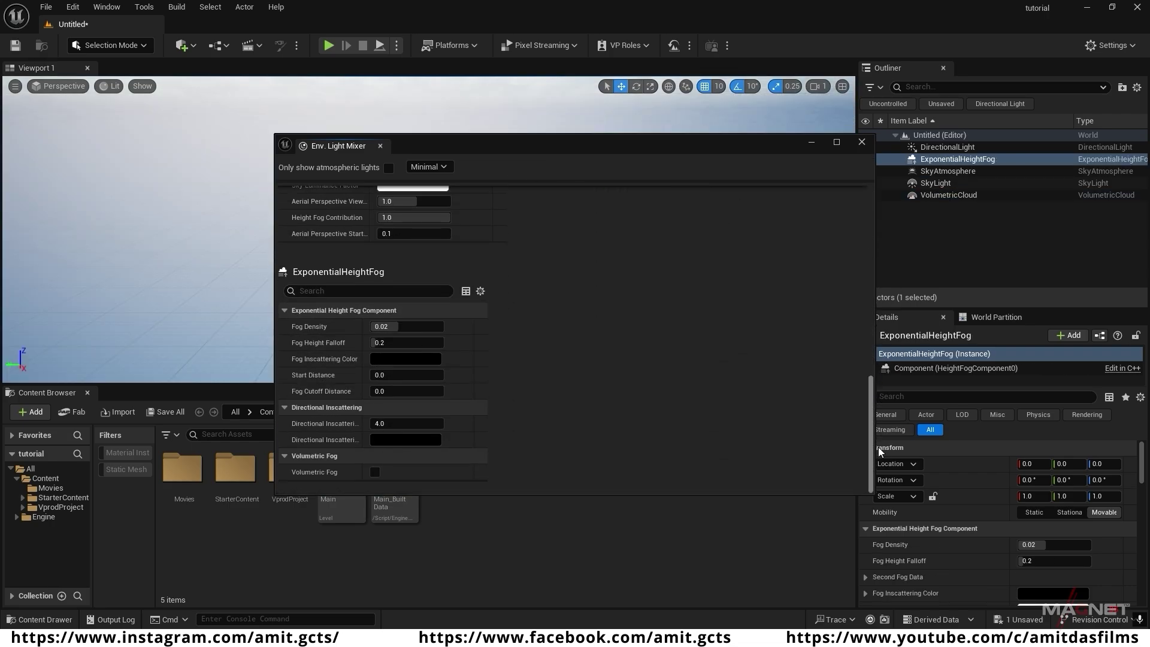
click(375, 473)
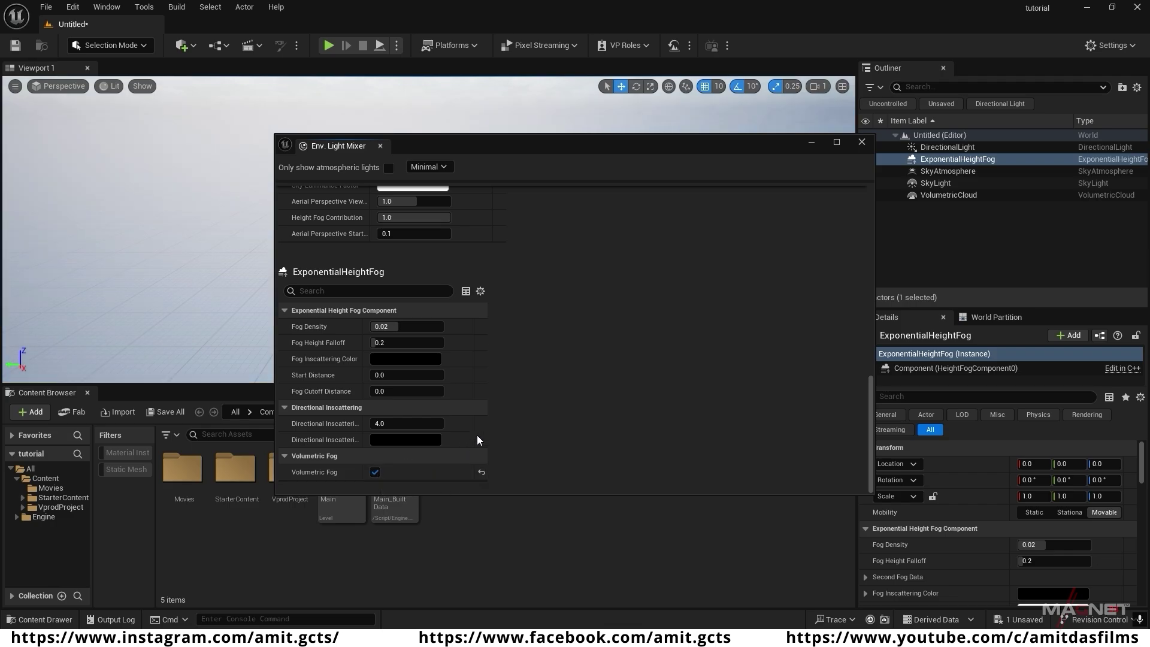
click(863, 144)
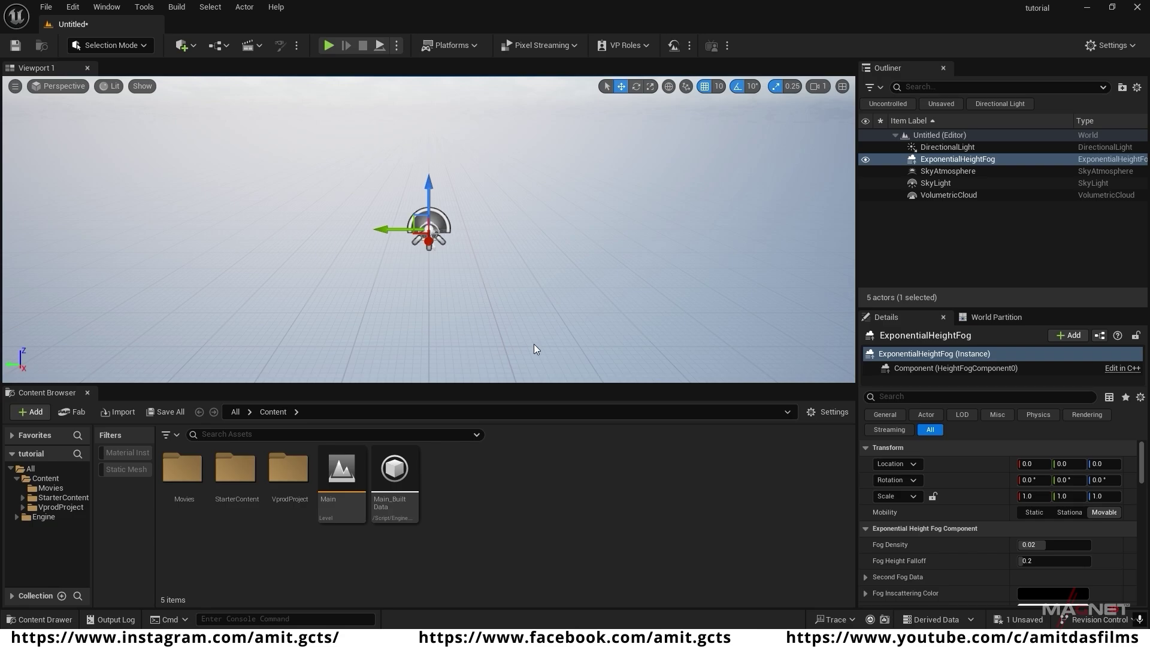
- Create a new landscape with the default 63×63 quad sections and 8×8 components, and return to Selection mode
click(142, 46)
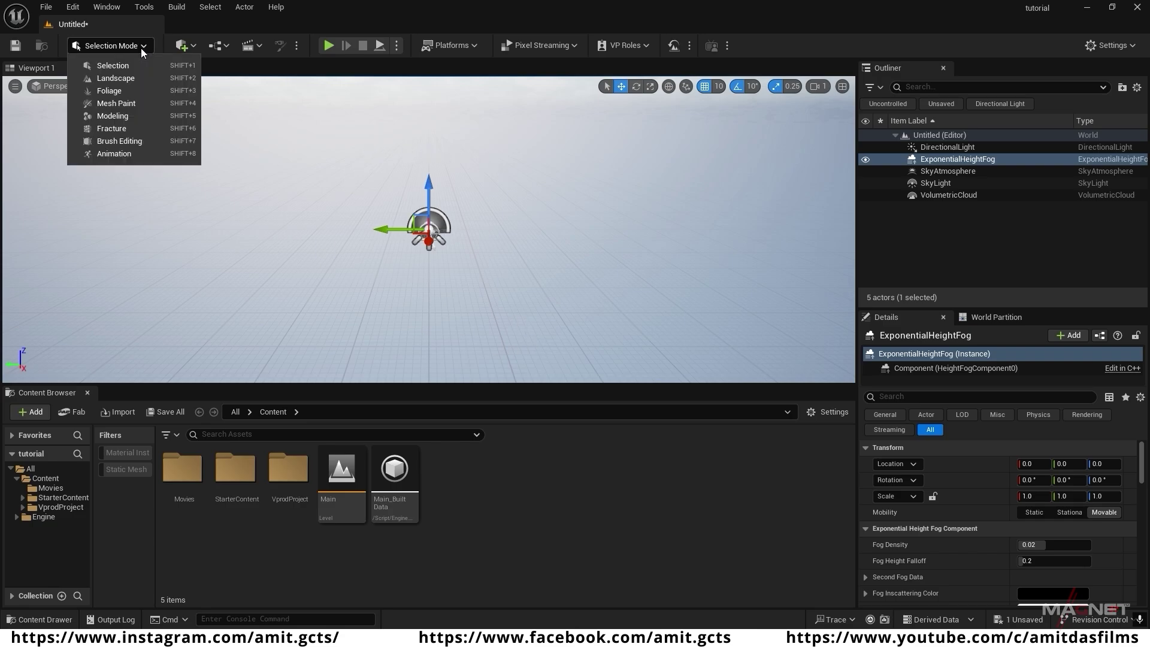
click(145, 81)
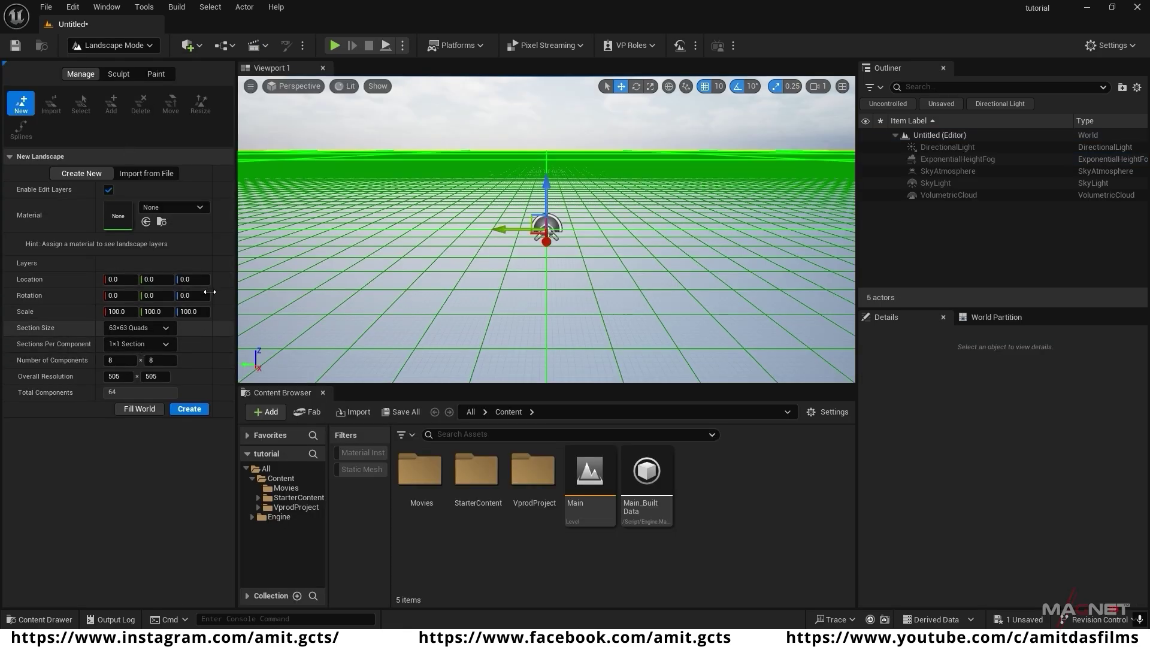
click(199, 408)
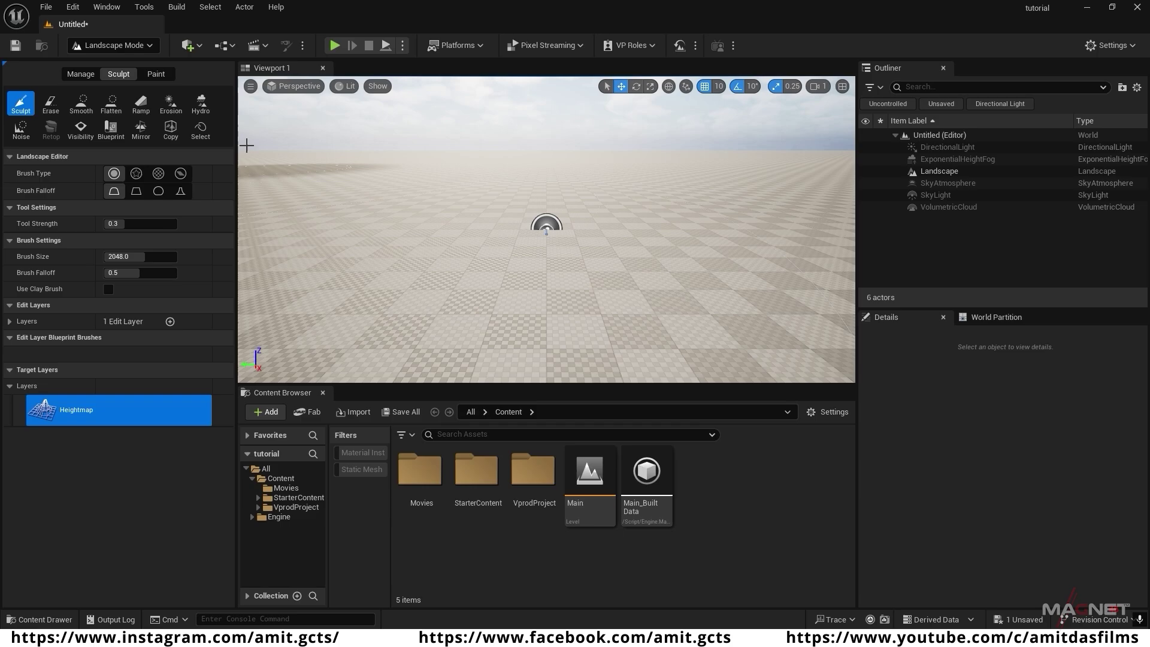
click(149, 46)
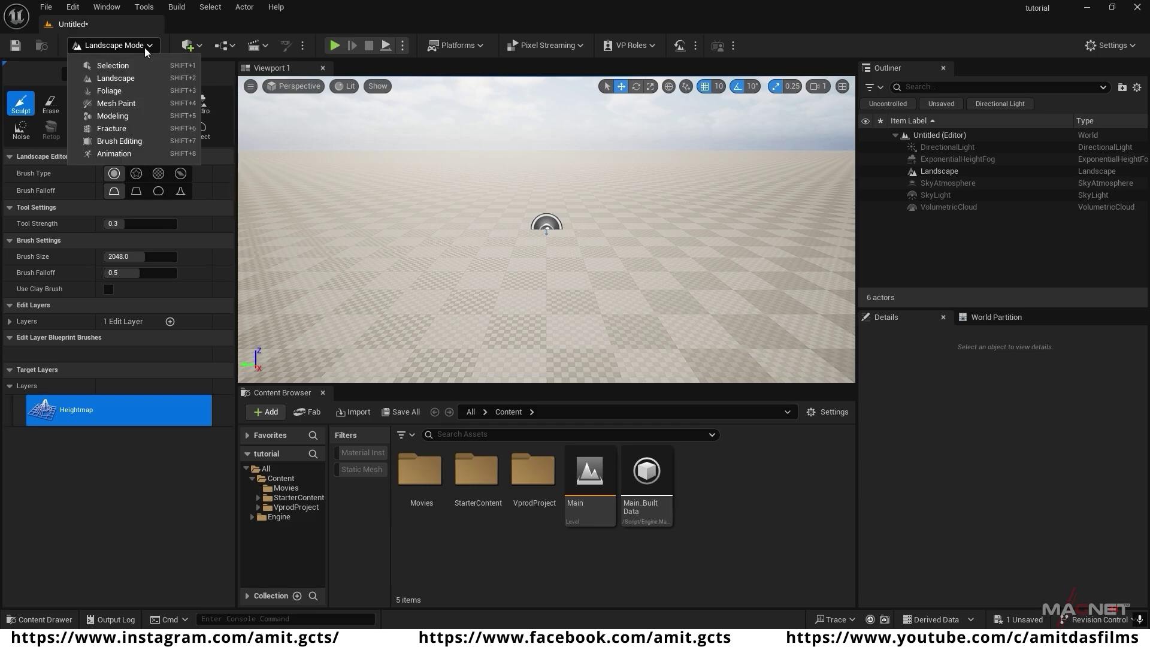
click(113, 66)
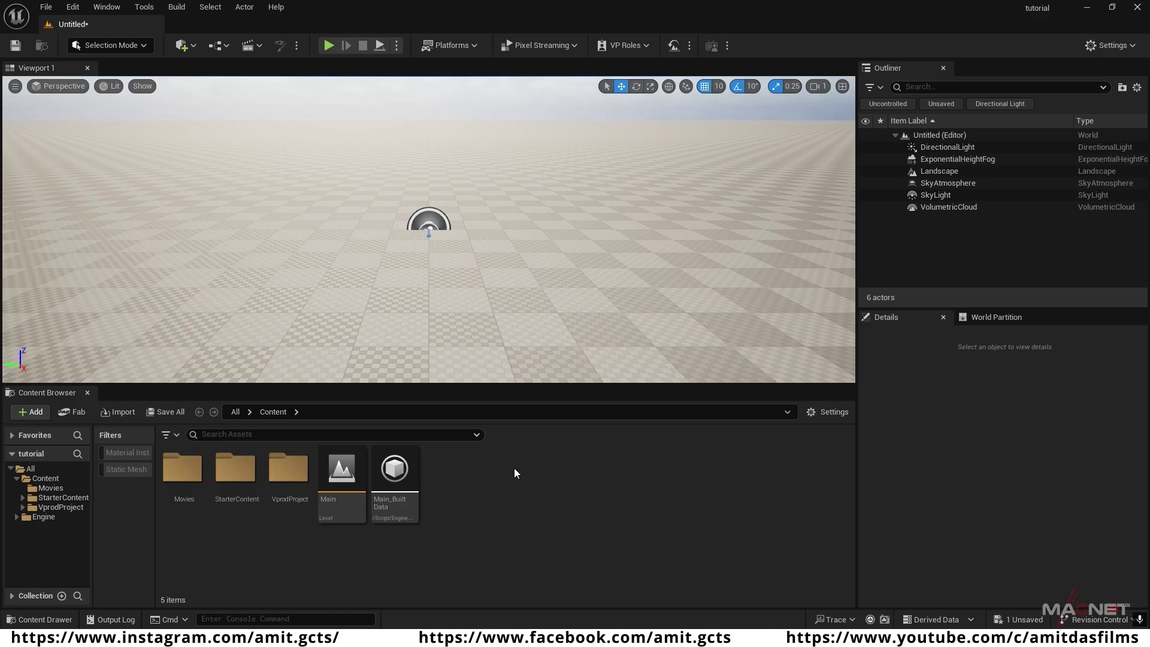
- Open Fab and add the high-quality Castillo de Trevejo | CACERES model to the project
click(107, 6)
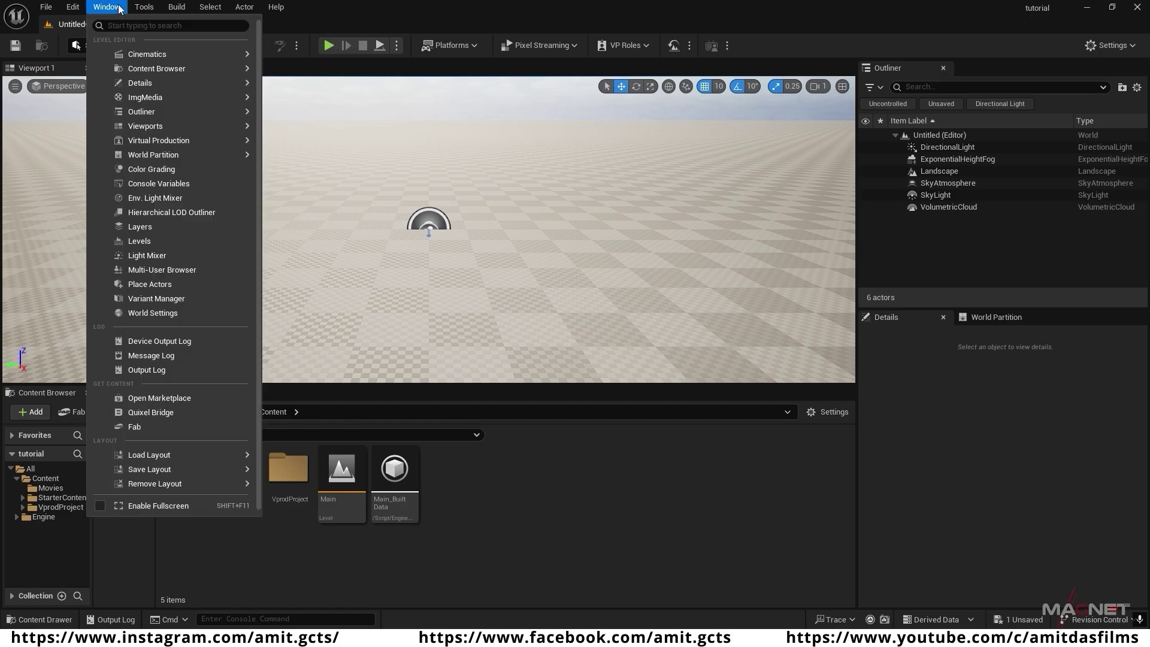
click(133, 427)
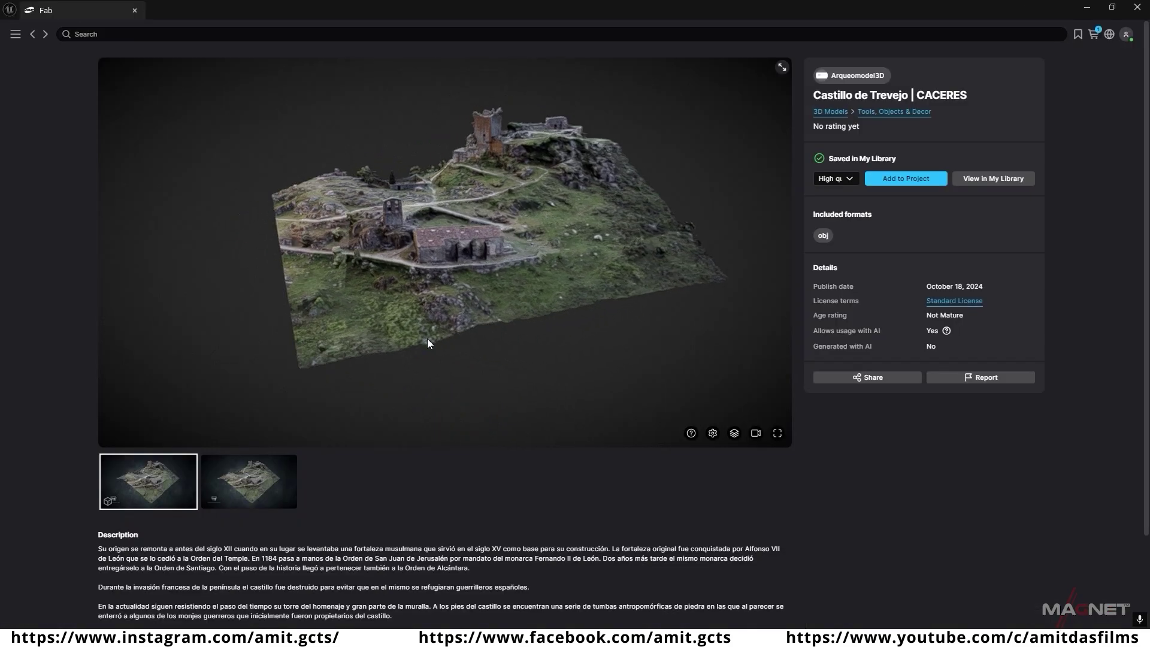
drag(460, 357, 488, 132)
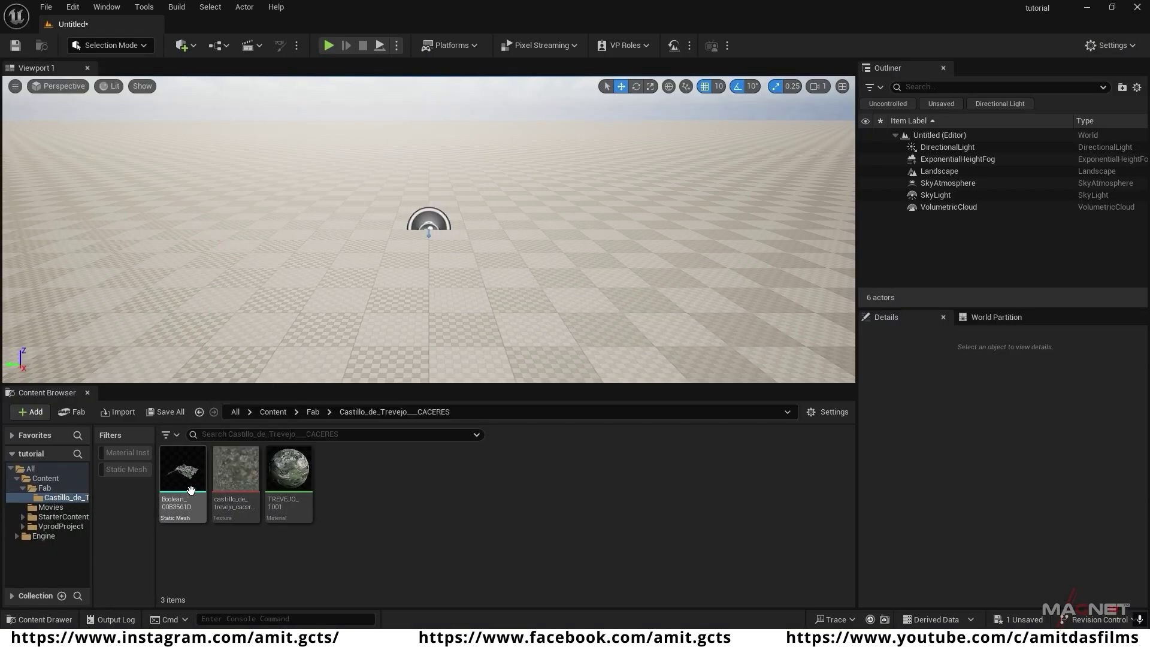
- Place the imported Castillo de Trevejo static mesh on the landscape near the level's centre
mouse_move(178, 482)
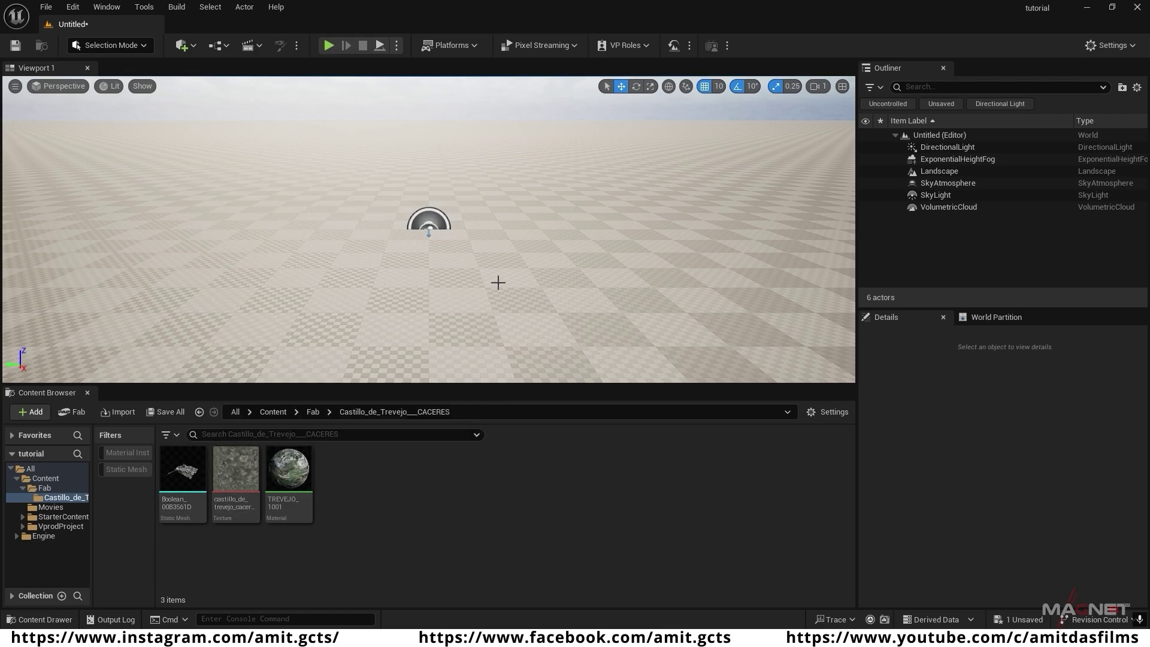
drag(184, 467, 448, 185)
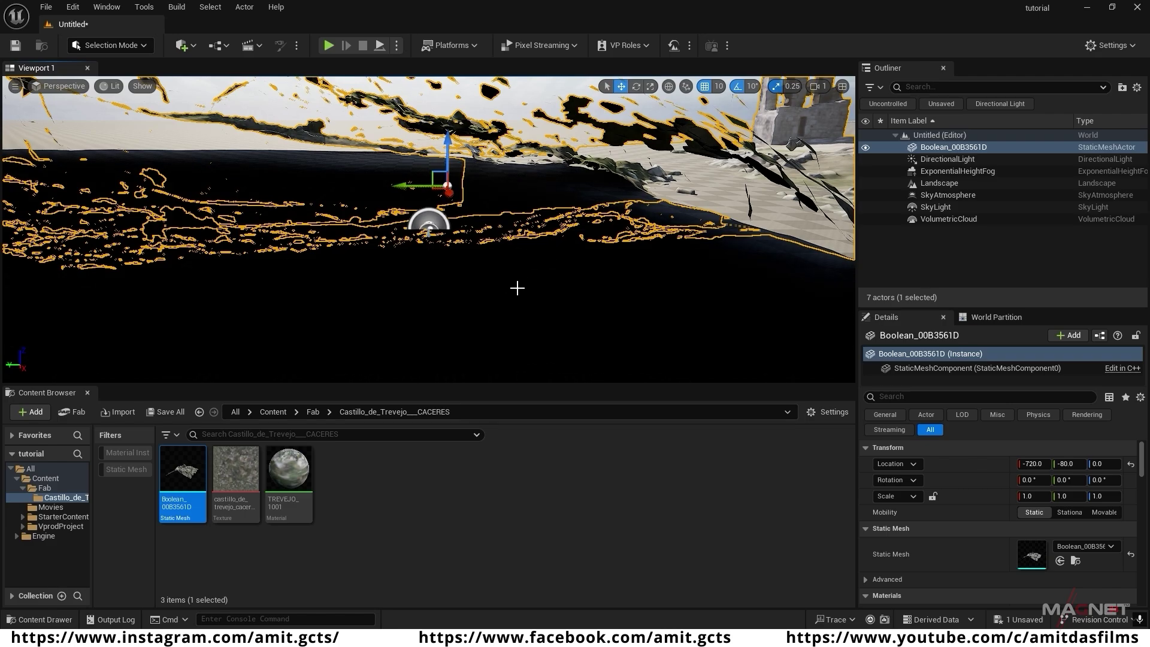
right_drag(518, 289, 518, 288)
key(s)
scroll(518, 288, up, 5)
scroll(519, 289, up, 1)
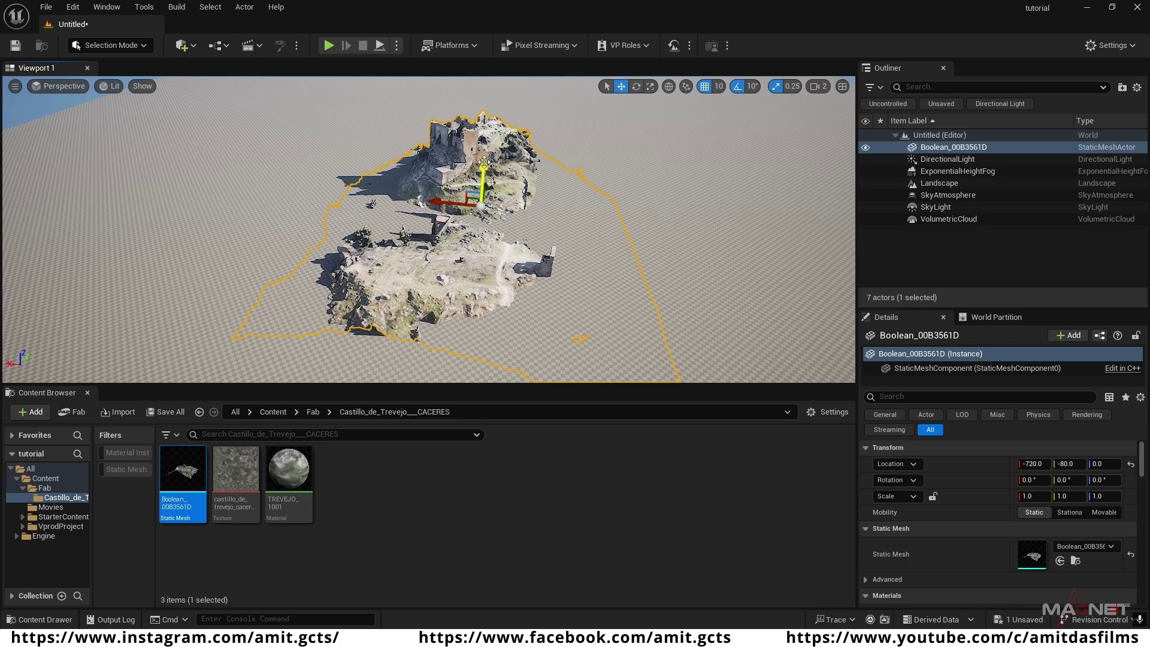
- Raise the castle mesh above the landscape to a Z location of about 1820
drag(486, 166, 471, 116)
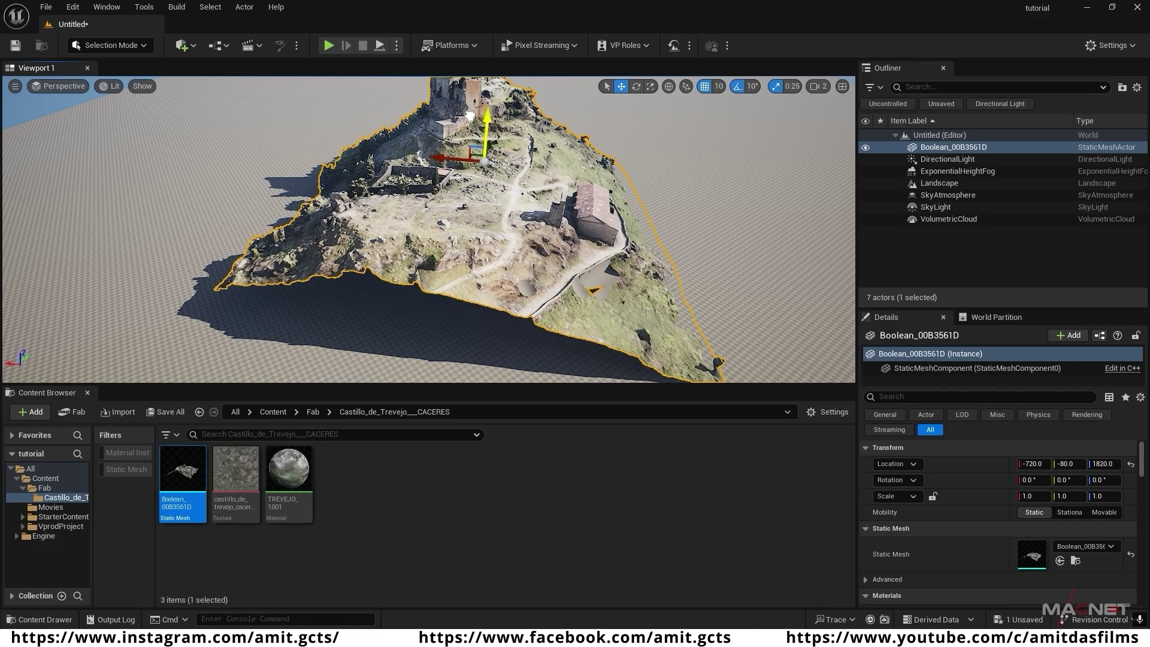
key(w)
right_drag(467, 204, 449, 166)
key(q)
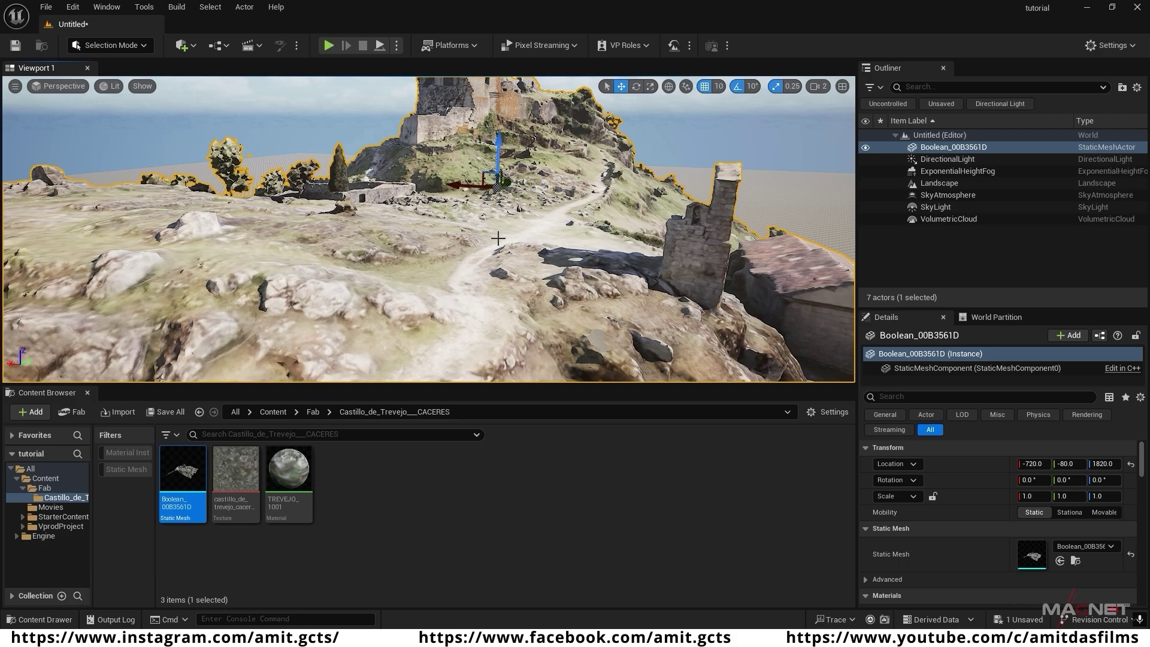
- Add the Third Person blueprint content pack to the project and close the content dialog
click(24, 411)
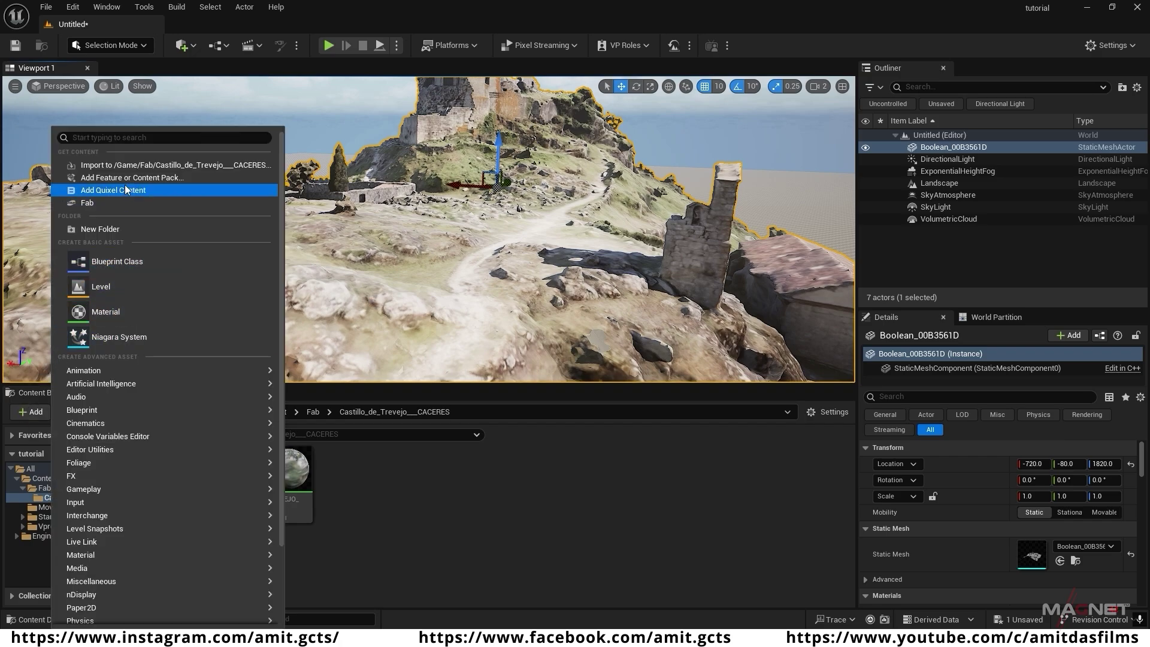
click(142, 177)
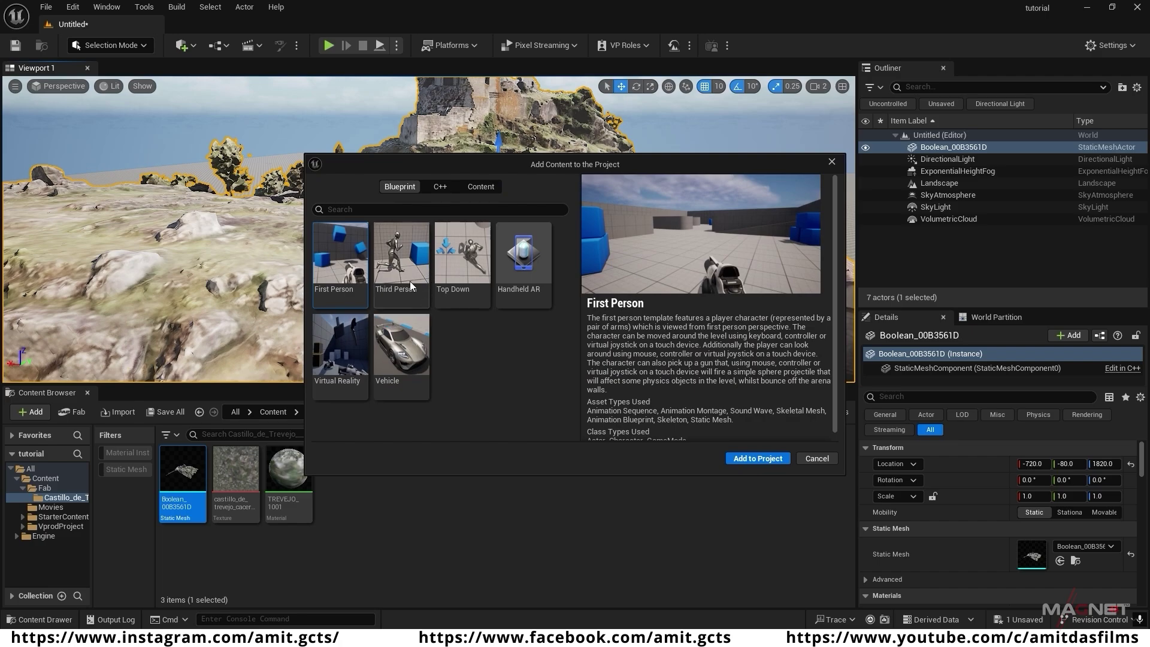
click(412, 261)
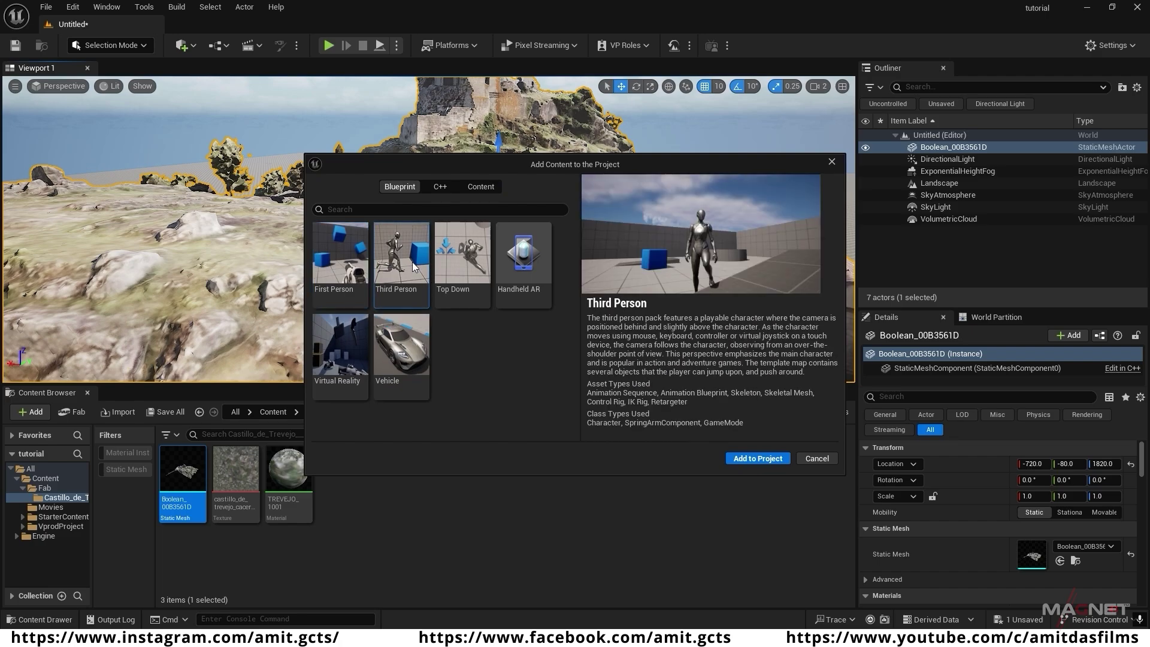
click(778, 460)
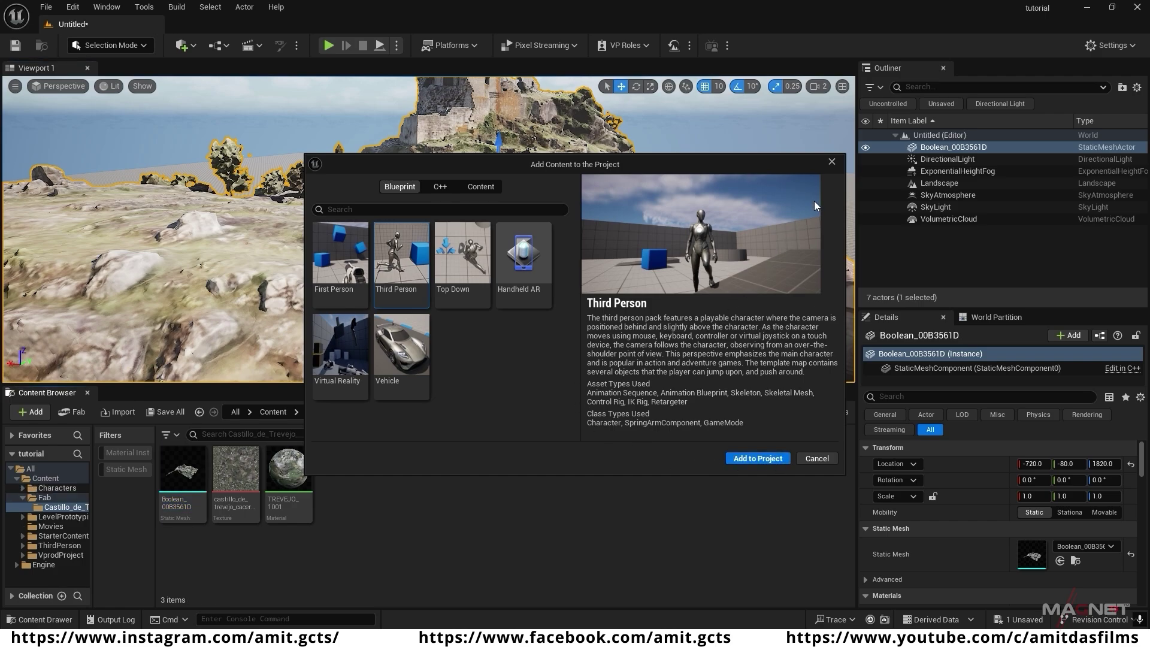
click(833, 162)
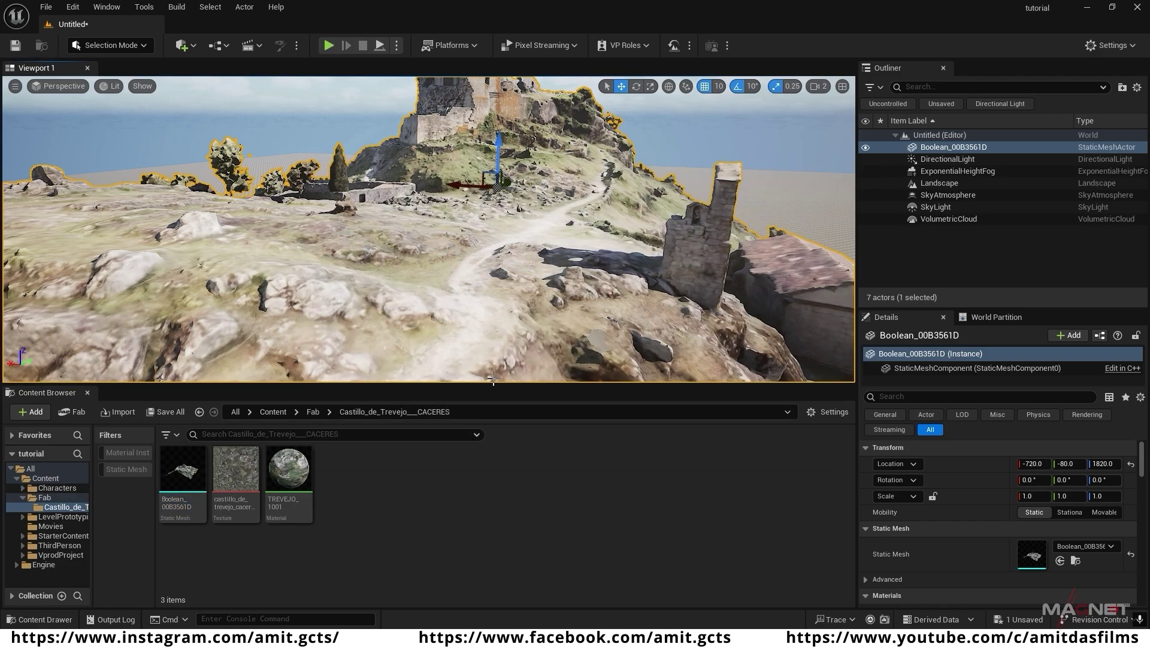
- Place the SKM_Manny_Simple skeletal mesh from Characters/Mannequins/Meshes on the dirt path below the castle
click(57, 488)
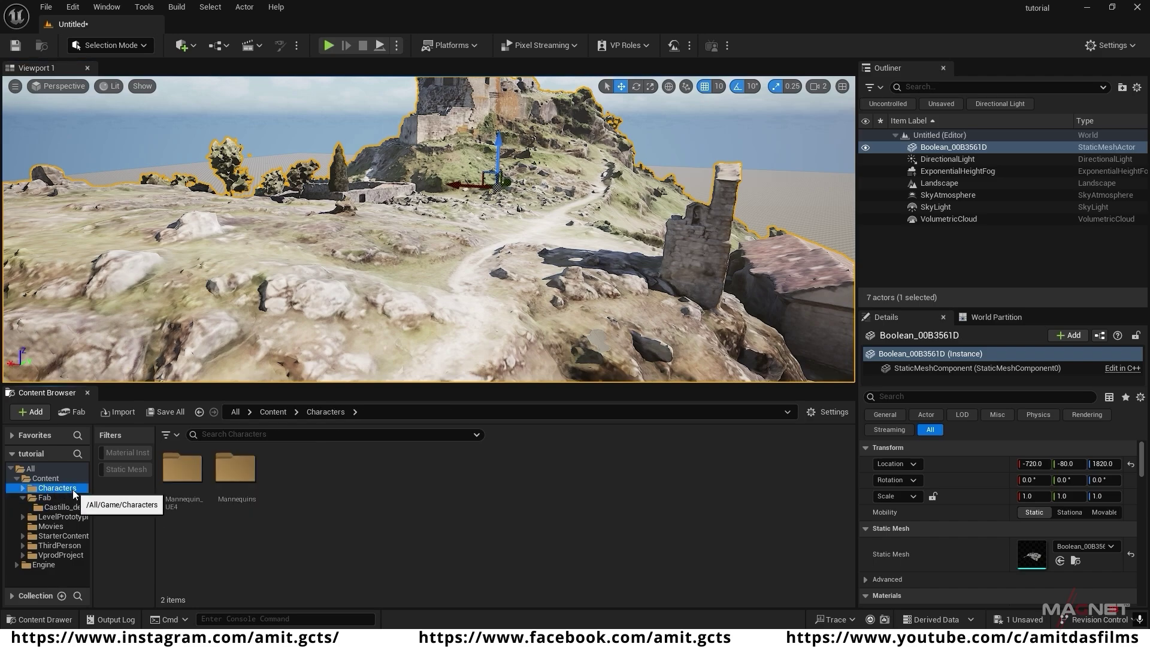
double_click(246, 469)
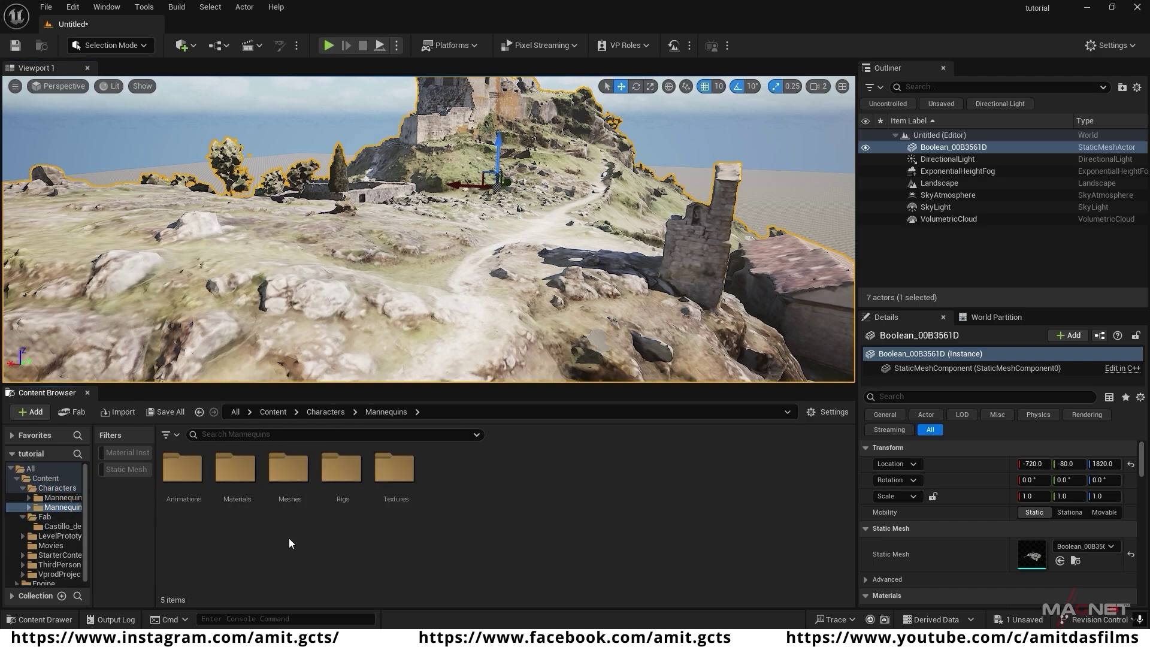
double_click(297, 471)
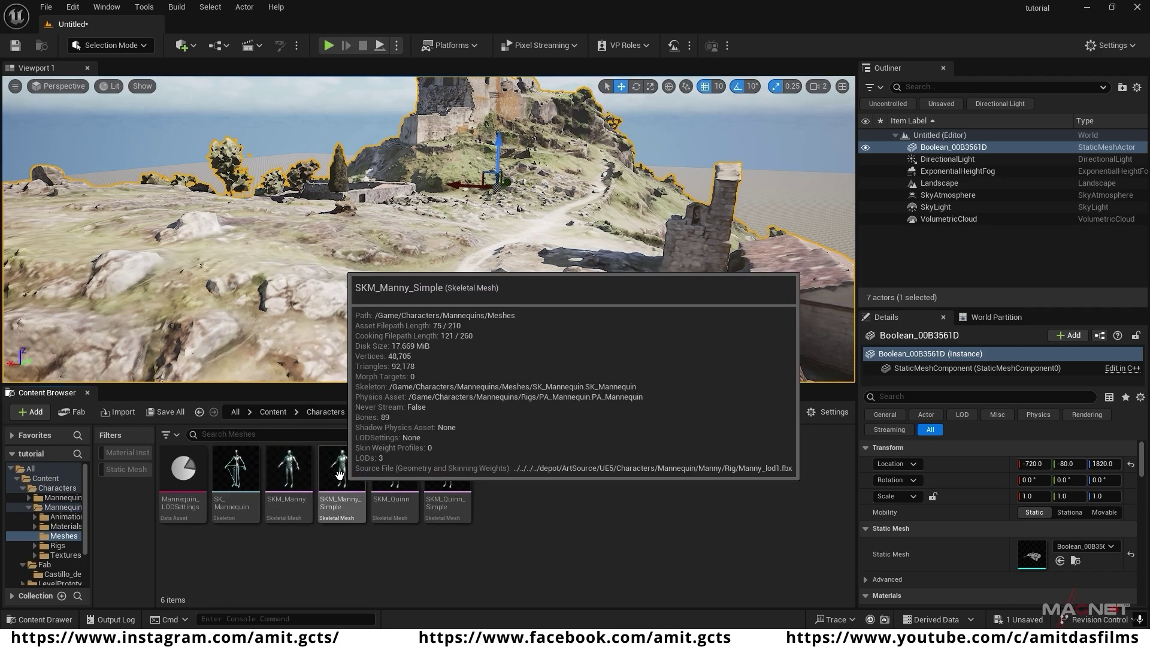
drag(339, 475, 479, 259)
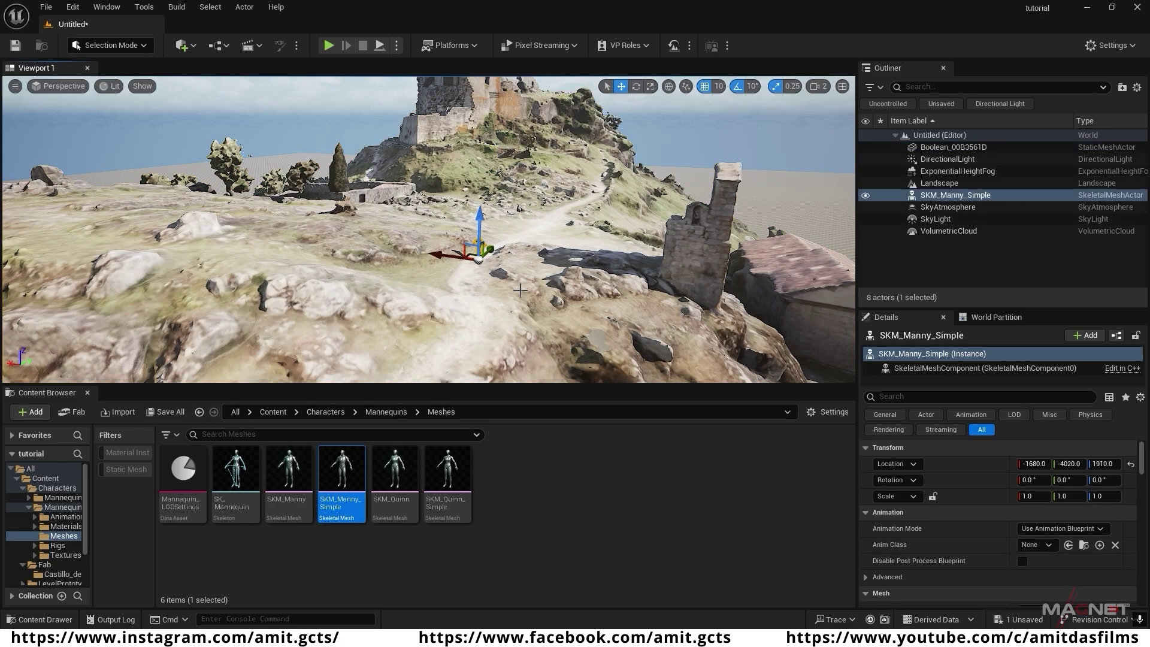
- Examine the mannequin's scale against the path and castle from close up and farther back, leaving nothing selected
key(w)
mouse_move(491, 300)
right_down()
mouse_move(466, 322)
mouse_move(500, 320)
right_up()
key(d)
scroll(480, 314, down, 2)
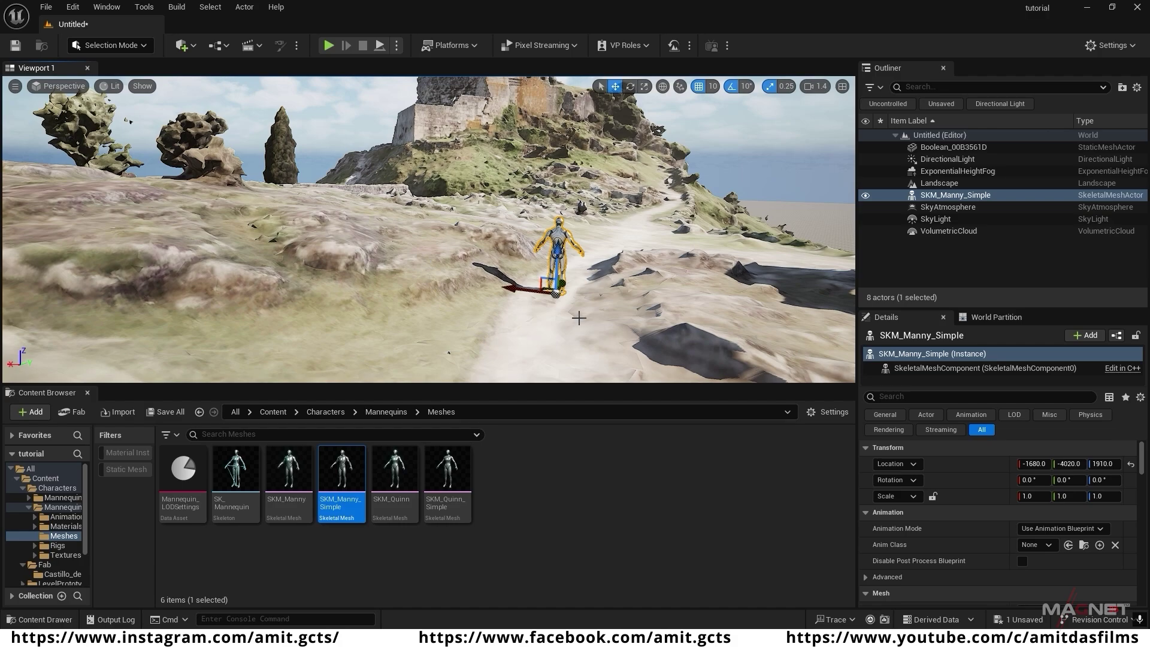
right_drag(573, 332, 557, 330)
click(479, 303)
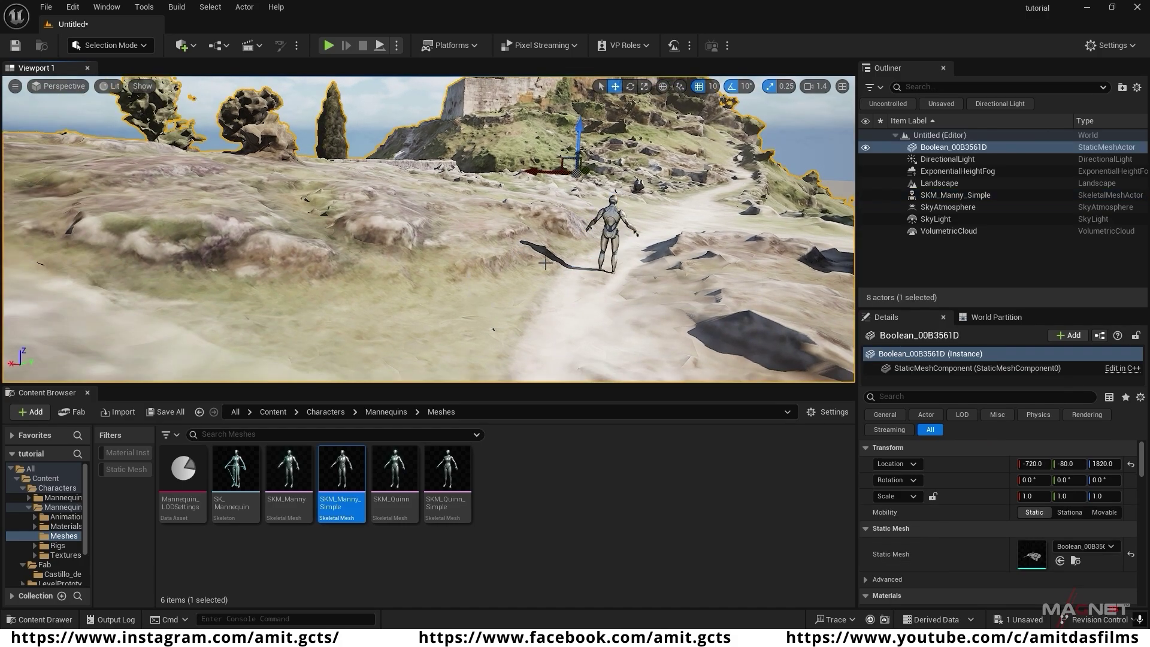
key(Escape)
key(s)
right_drag(546, 263, 540, 243)
scroll(545, 263, down, 4)
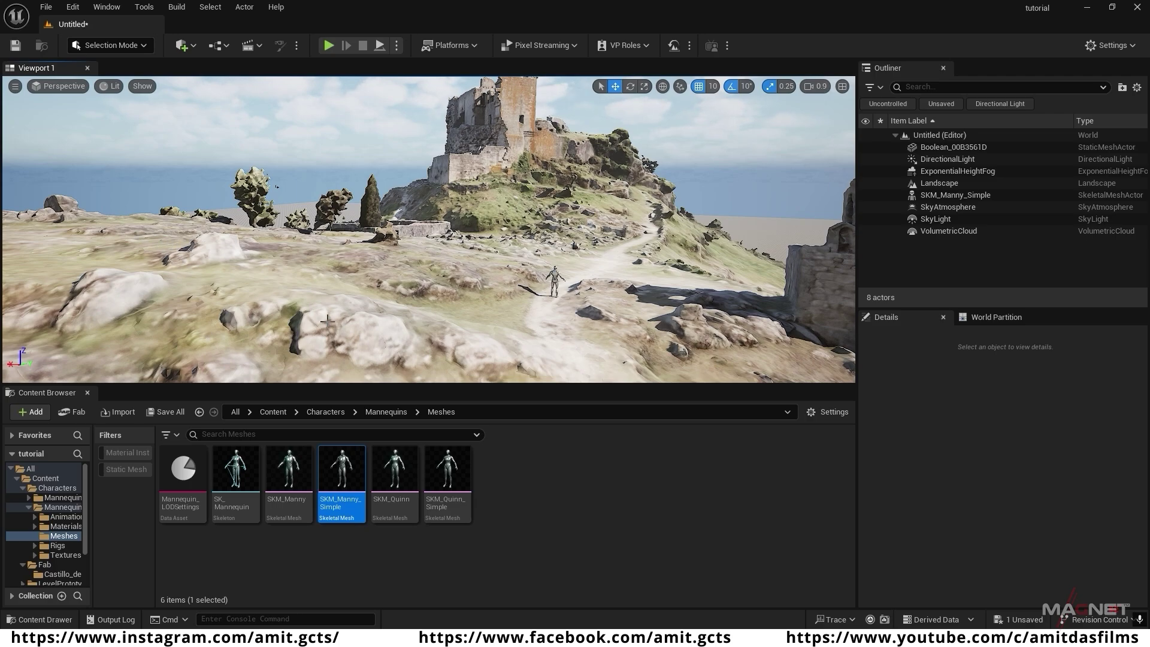
- Locate the castle scan's static mesh asset in the Castillo_de_Trevejo___CACERES folder and duplicate it under the name castle
key(s)
right_drag(448, 319, 471, 309)
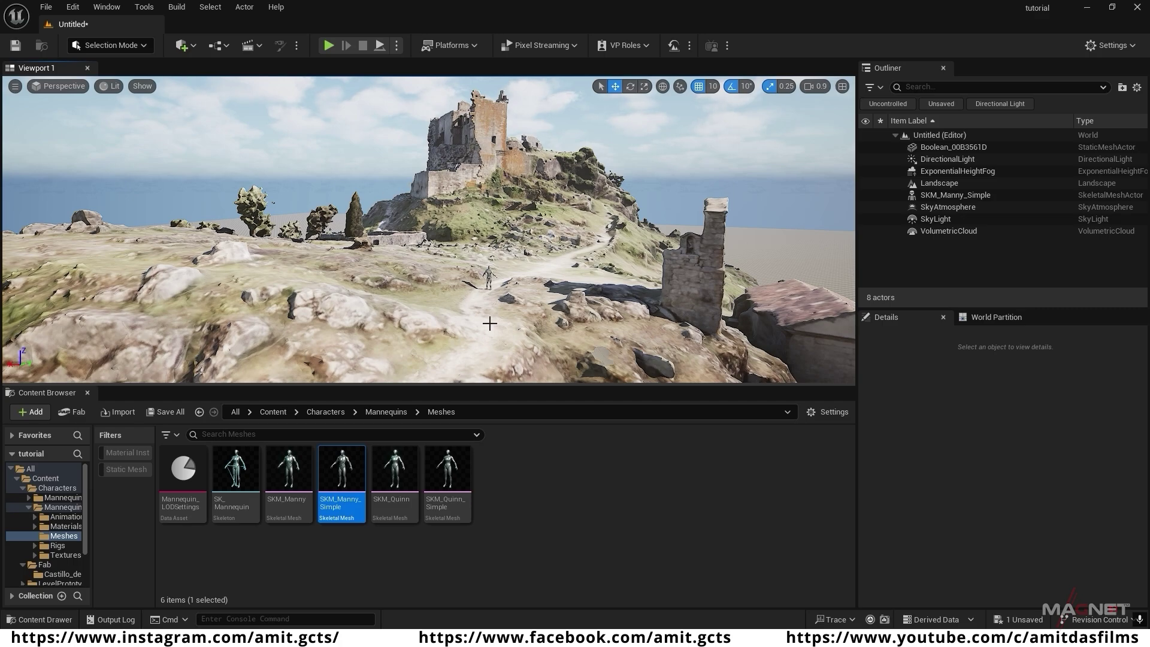
key(s)
right_drag(400, 295, 406, 308)
scroll(403, 301, up, 4)
click(433, 278)
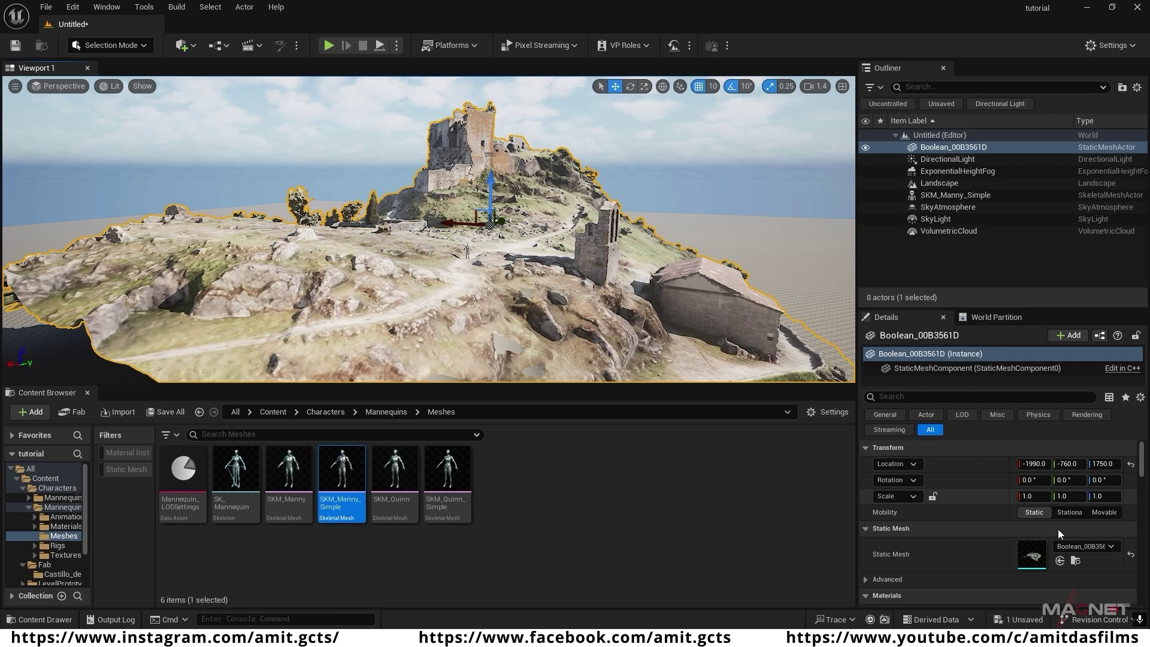
click(1076, 561)
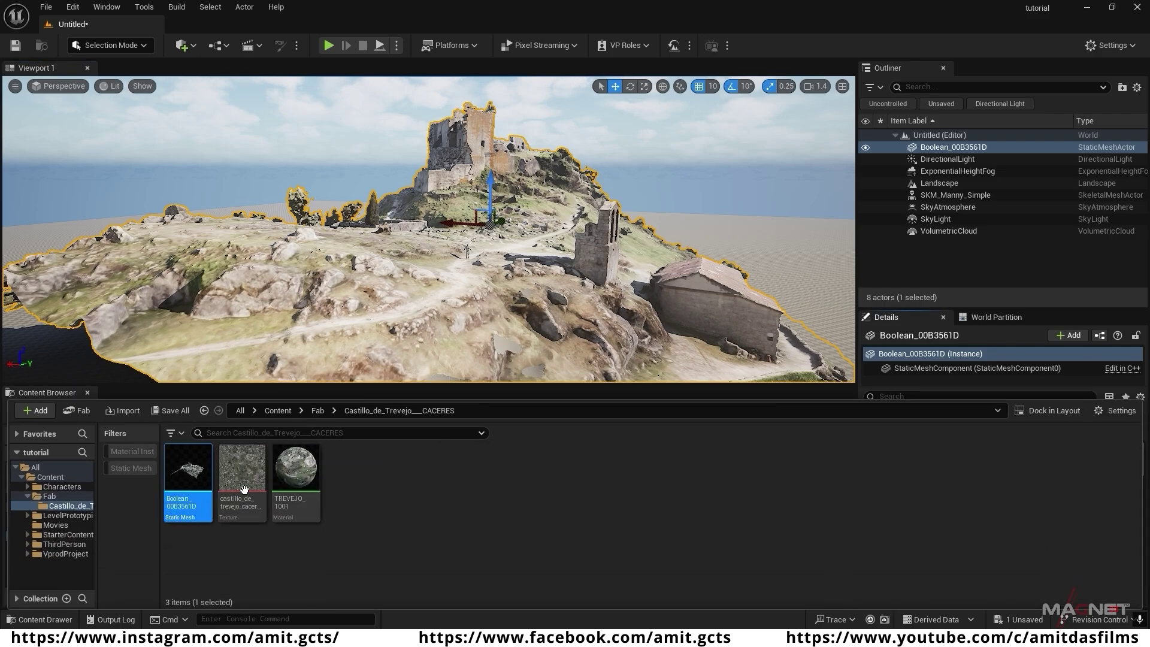
mouse_move(187, 471)
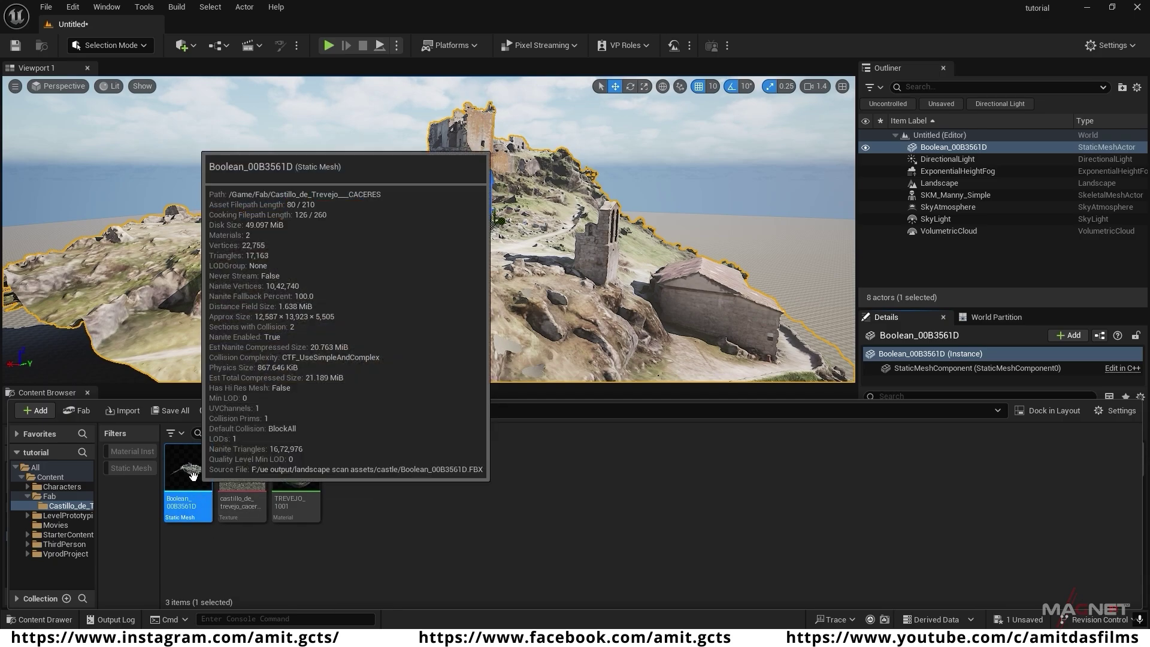
key(ctrl+d)
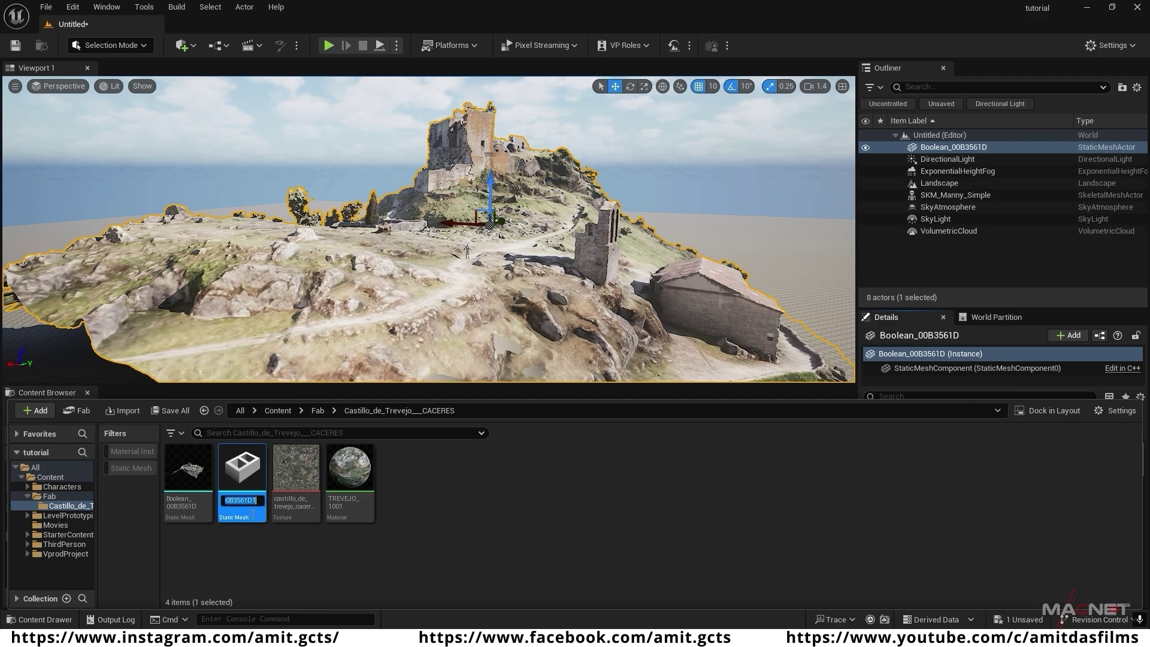
text(castle)
key(Return)
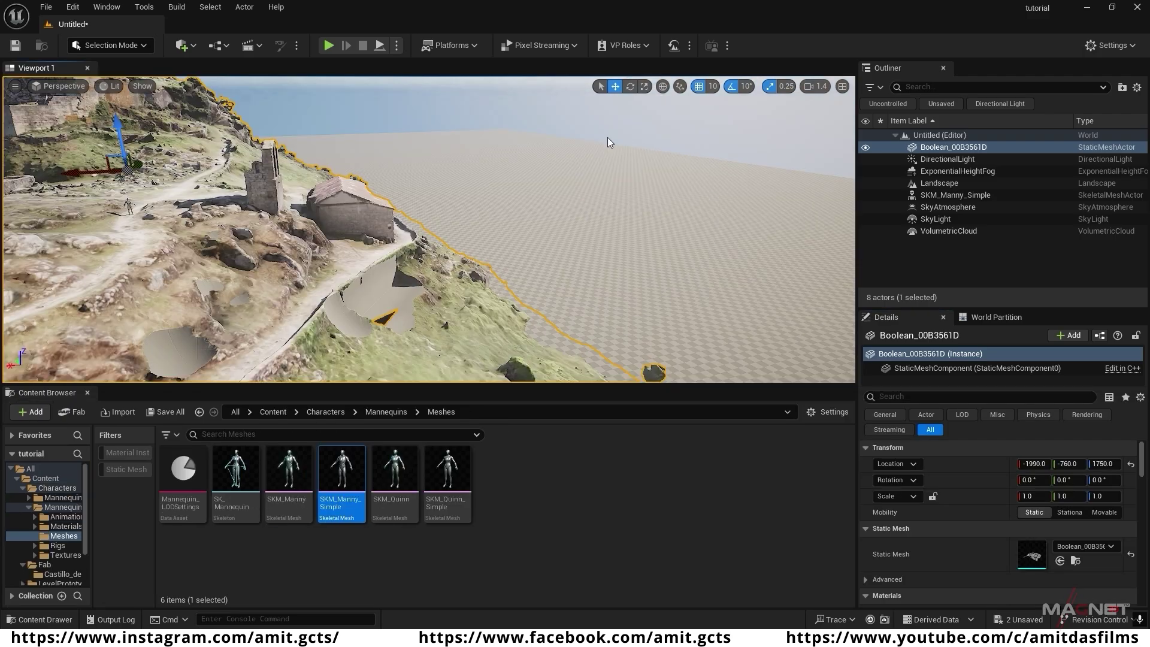
- Place the castle mesh copy on the empty landscape beside the original hill and raise it to a Z location of 720
click(50, 621)
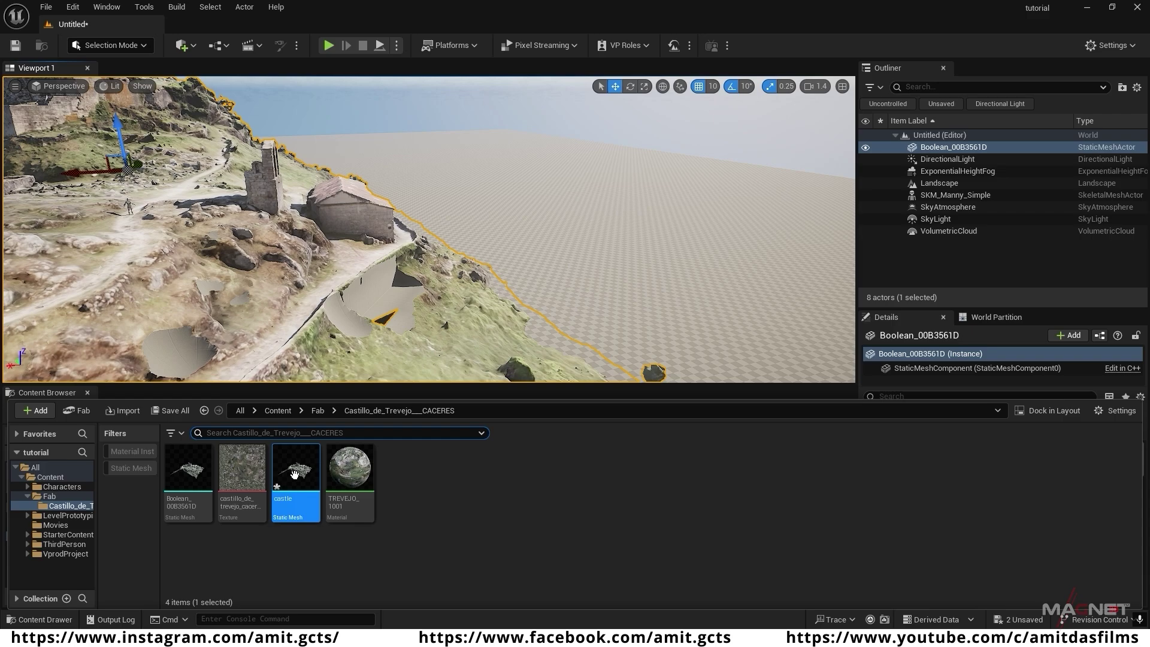
drag(295, 475, 646, 184)
right_drag(573, 286, 599, 276)
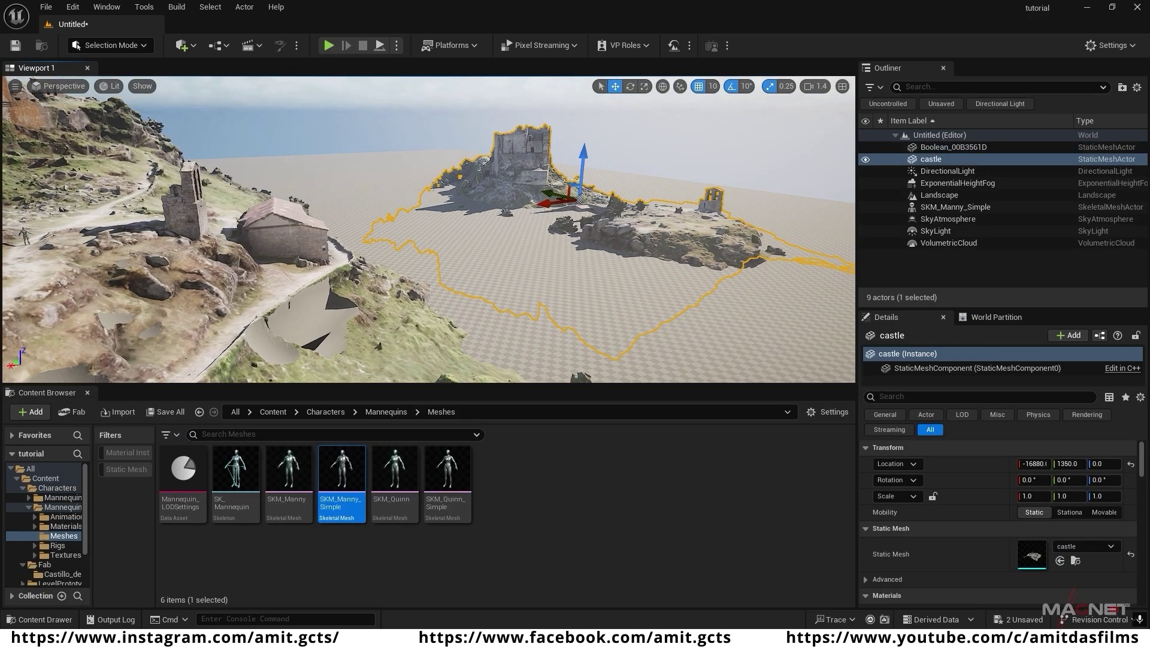
right_drag(508, 289, 527, 300)
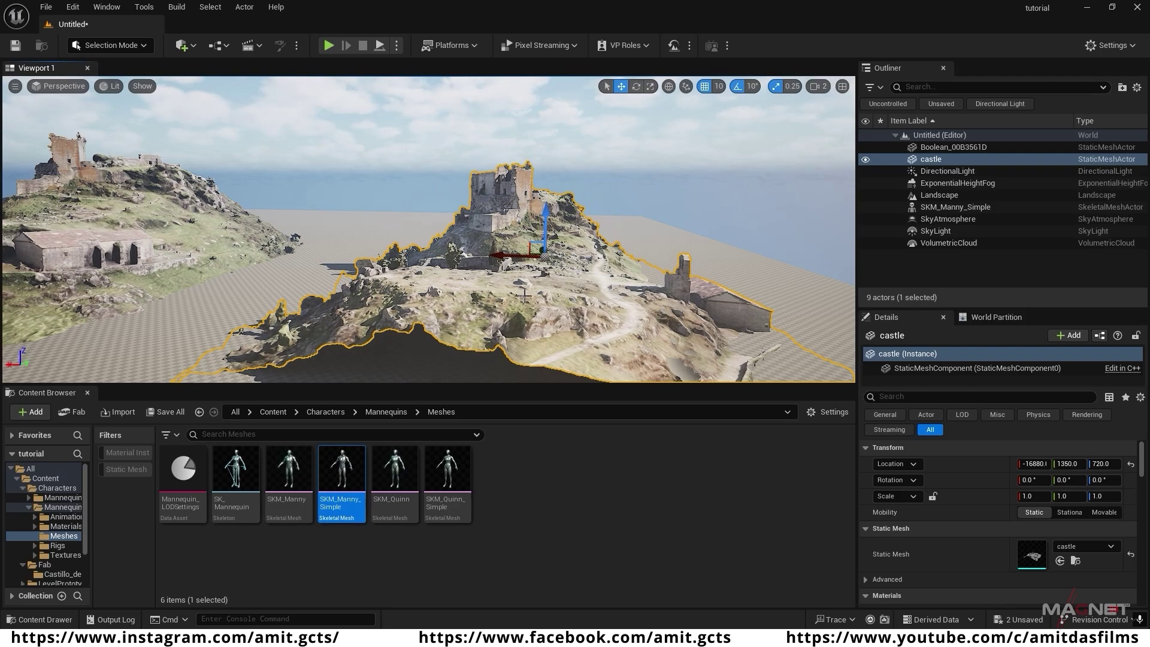
- Plane-cut the castle copy in Modeling mode with the plane flipped and raised to Z 1550, keeping the upper part, and return to Selection mode
click(135, 49)
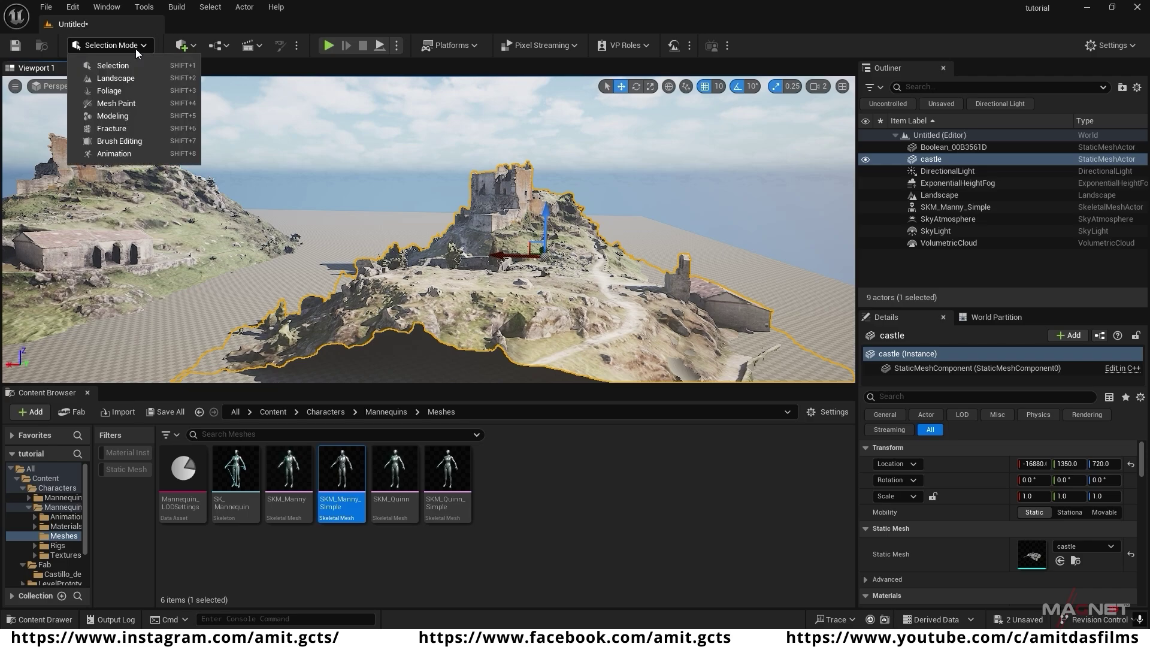
click(135, 118)
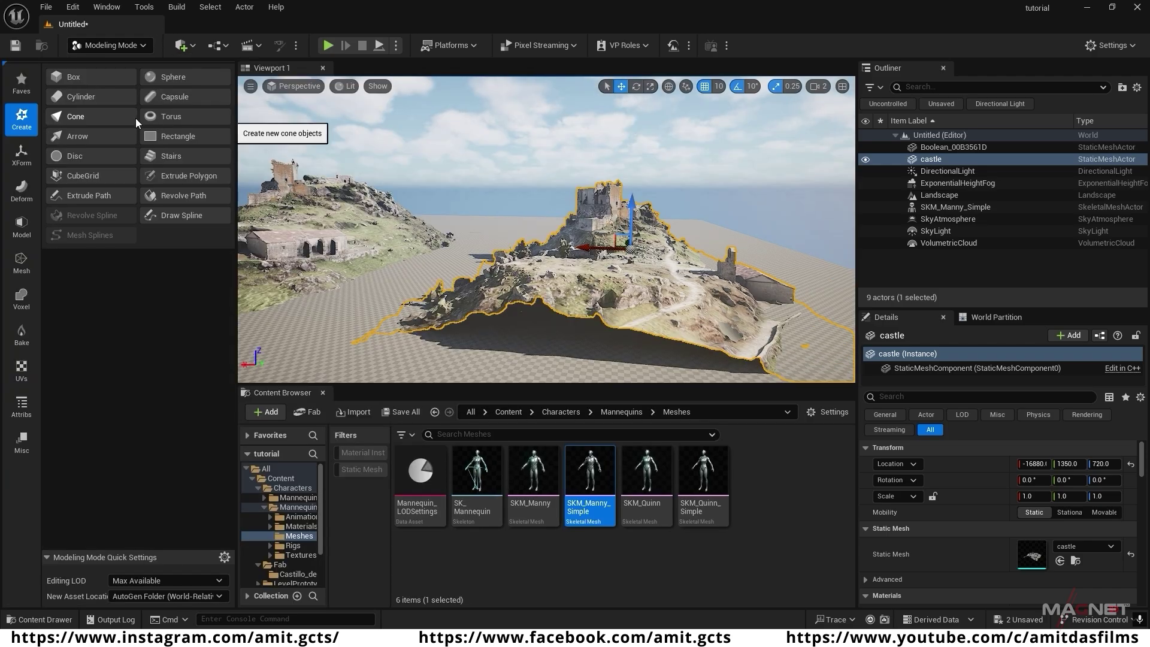
click(21, 227)
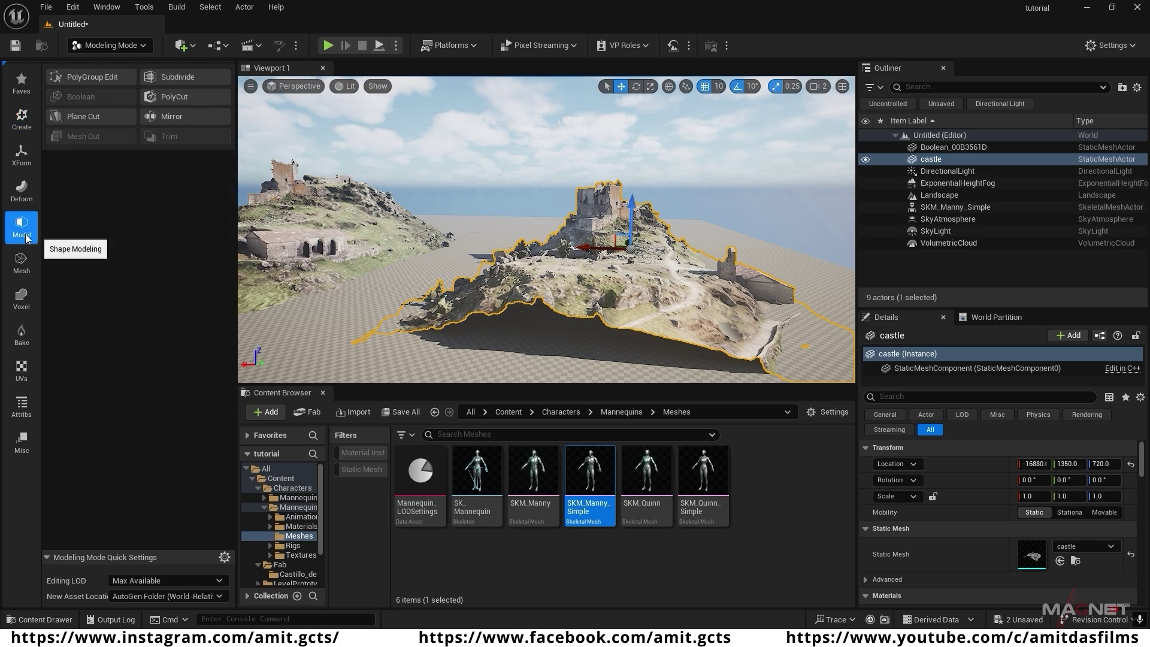
click(95, 117)
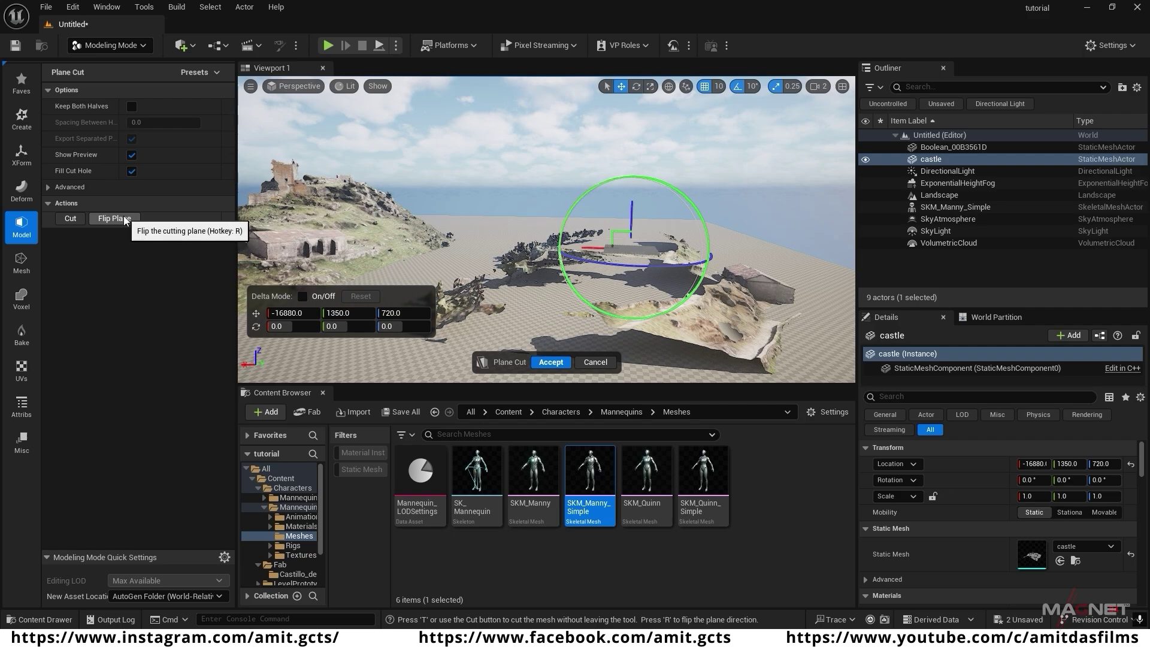
click(139, 223)
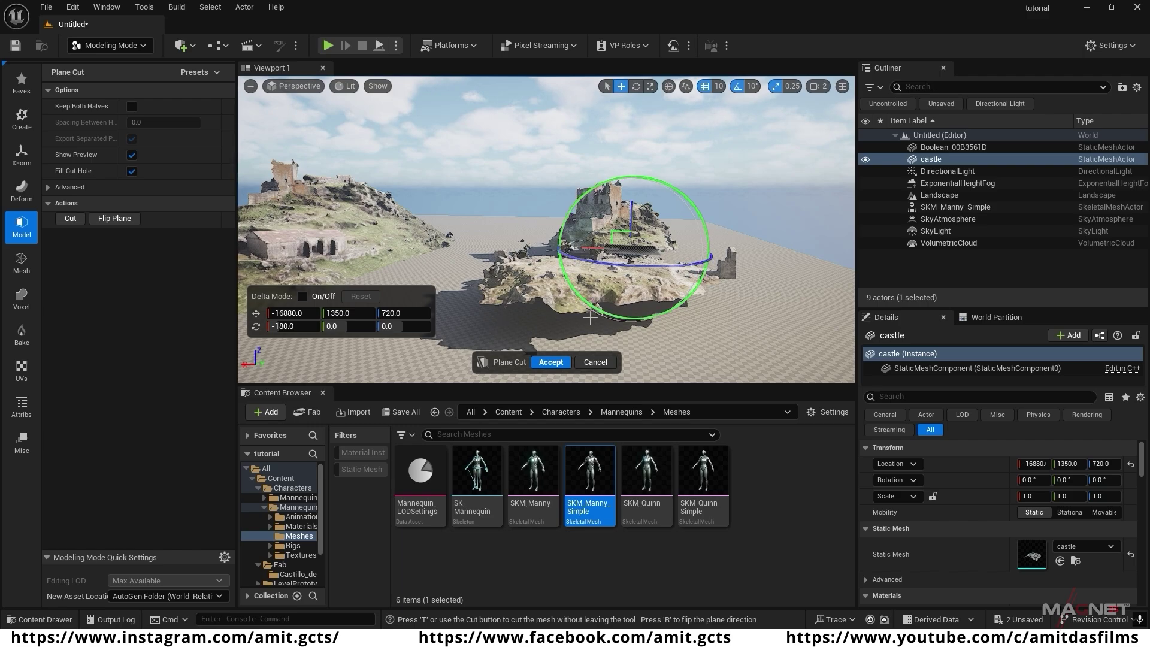
right_drag(561, 230, 419, 232)
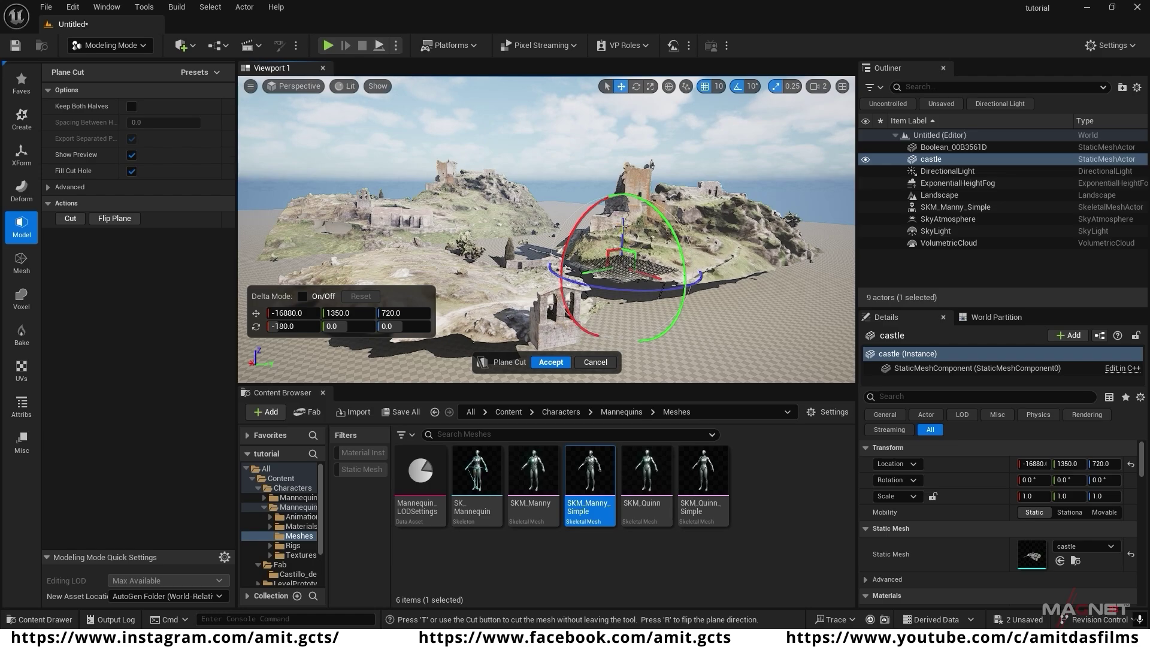
drag(623, 225, 631, 195)
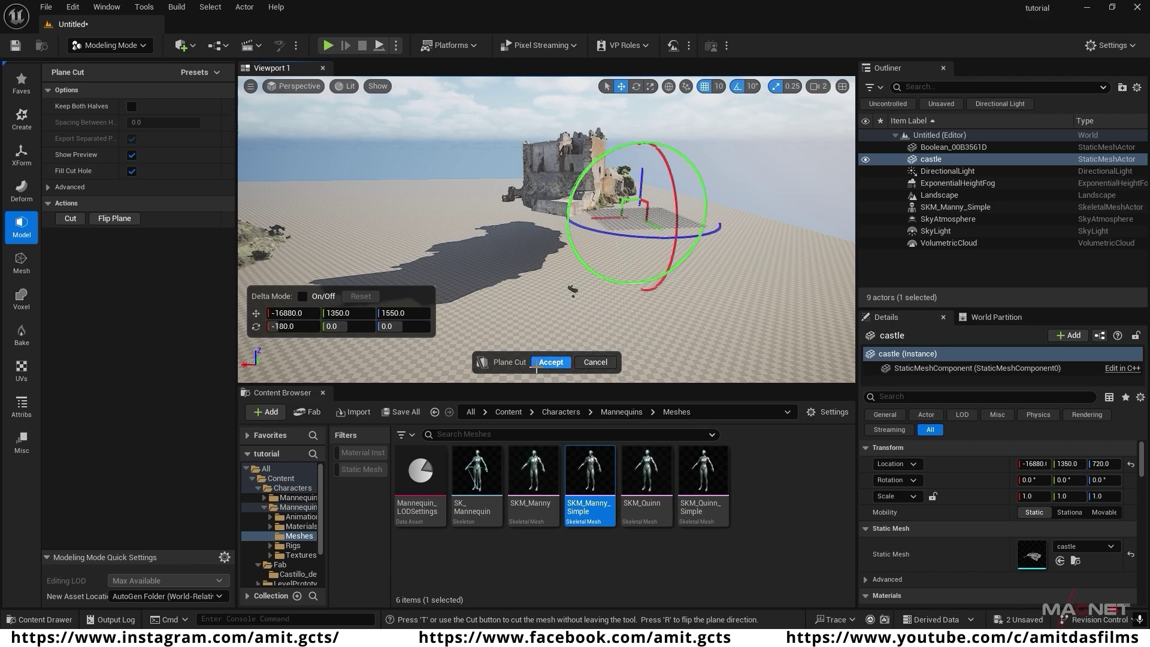
click(552, 363)
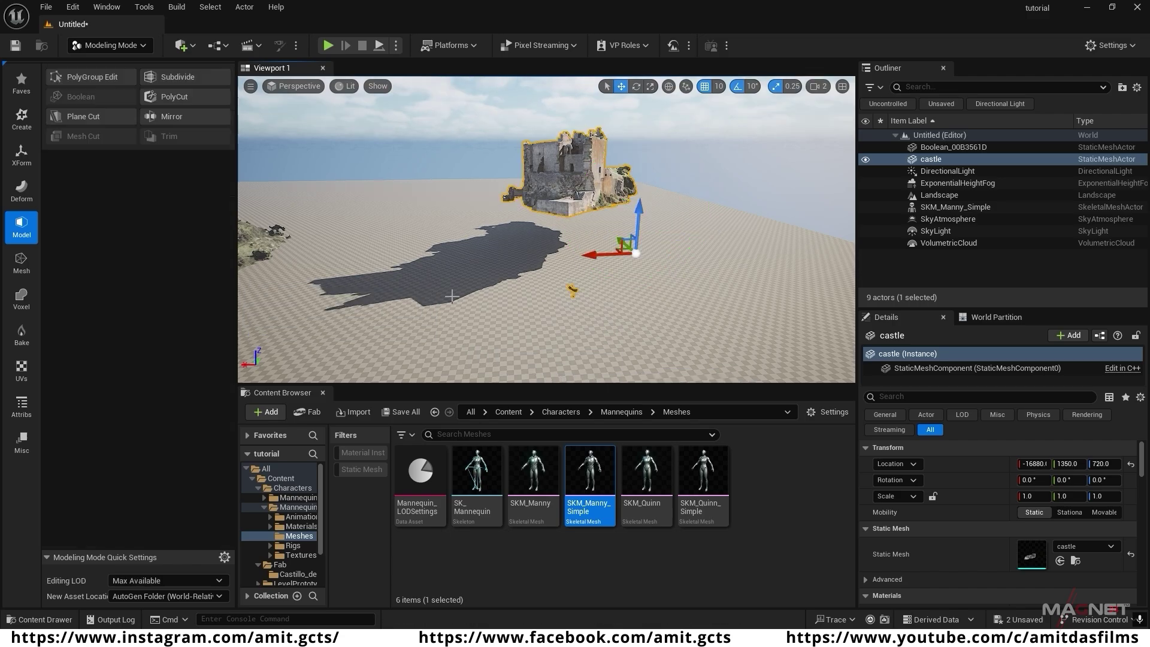
click(136, 47)
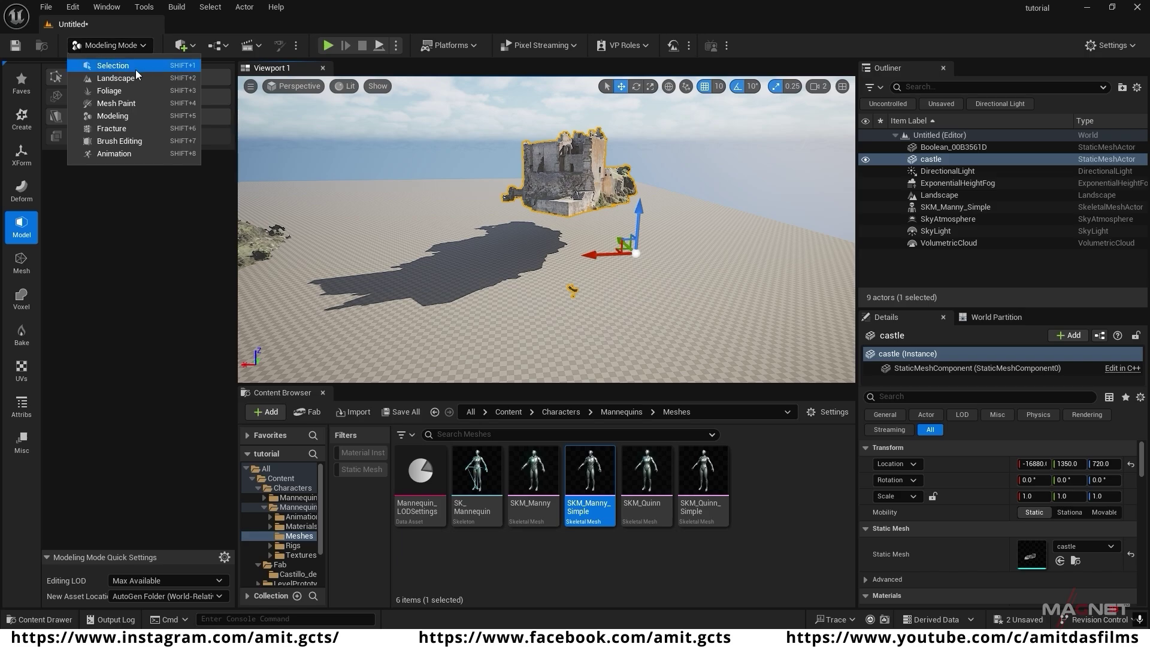
click(136, 70)
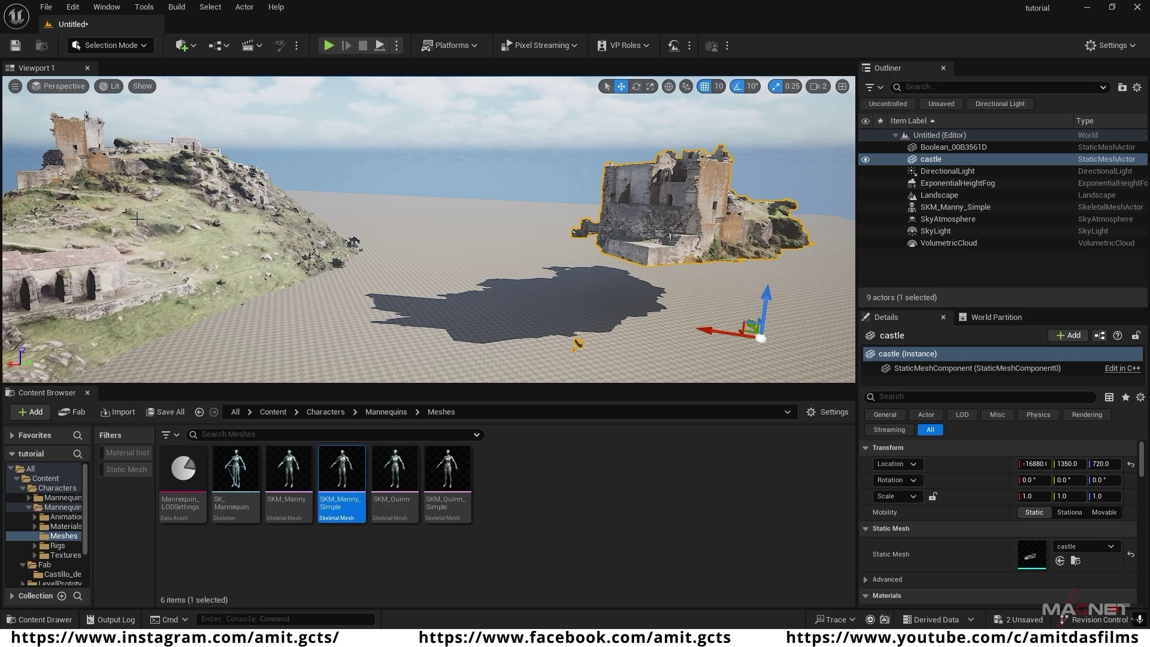
- Move the cut castle piece onto the original hilltop castle at a location of about -2010, -770, 1760
click(76, 156)
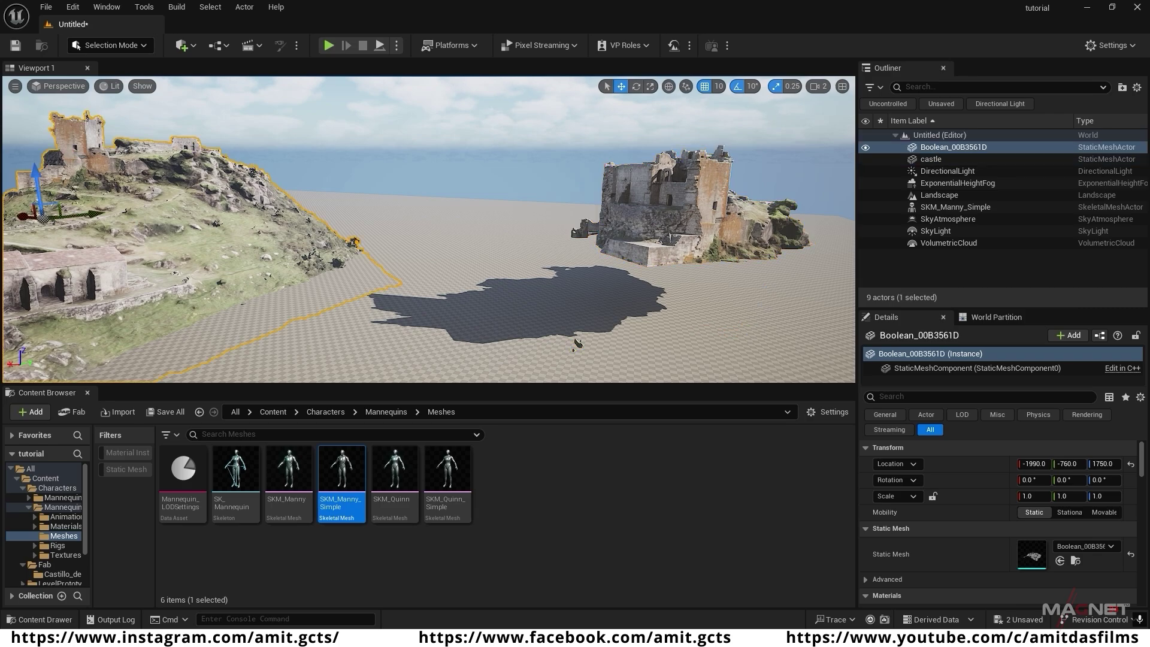
click(670, 238)
key(s)
right_drag(564, 266, 565, 266)
scroll(565, 266, up, 3)
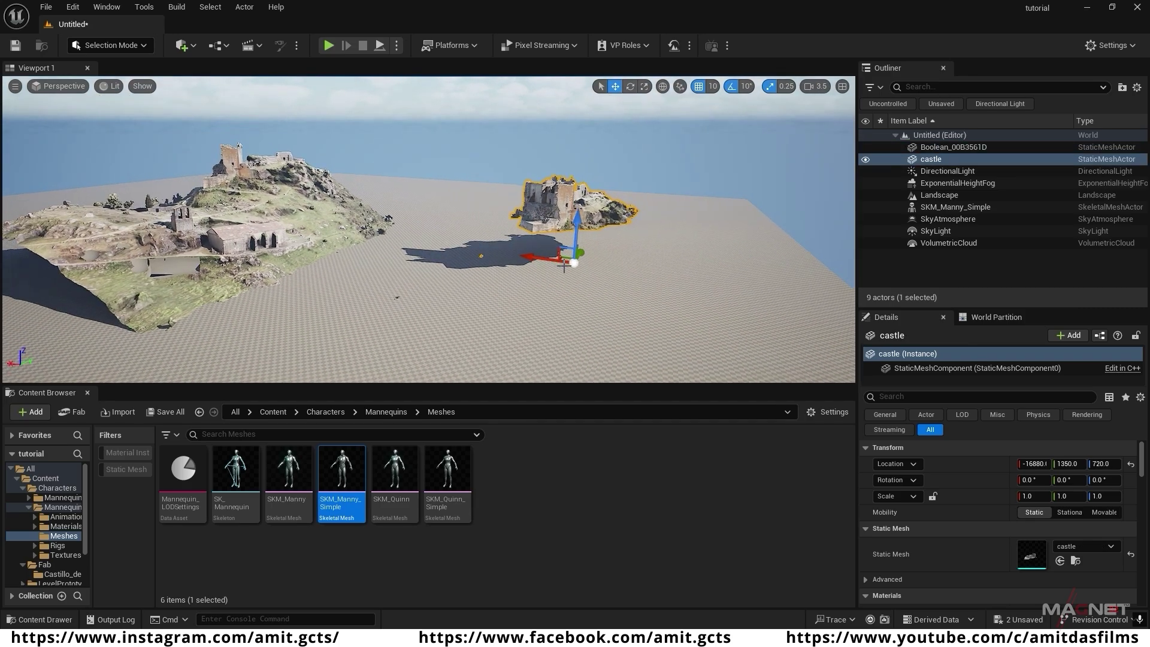
drag(564, 266, 258, 204)
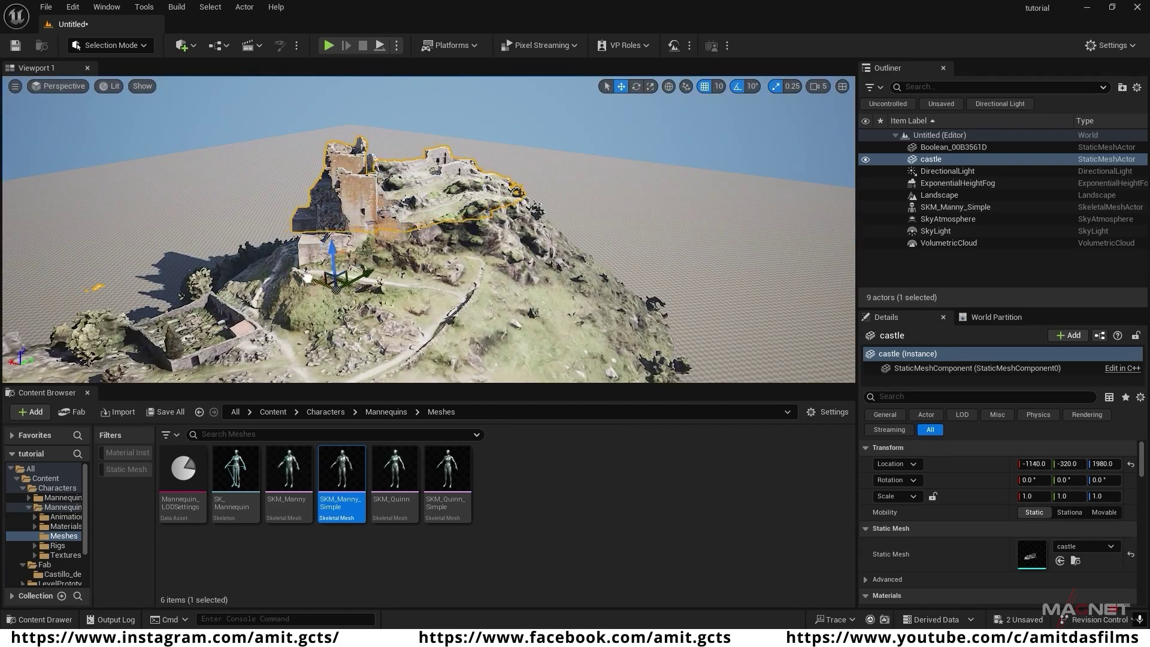
drag(359, 287, 373, 312)
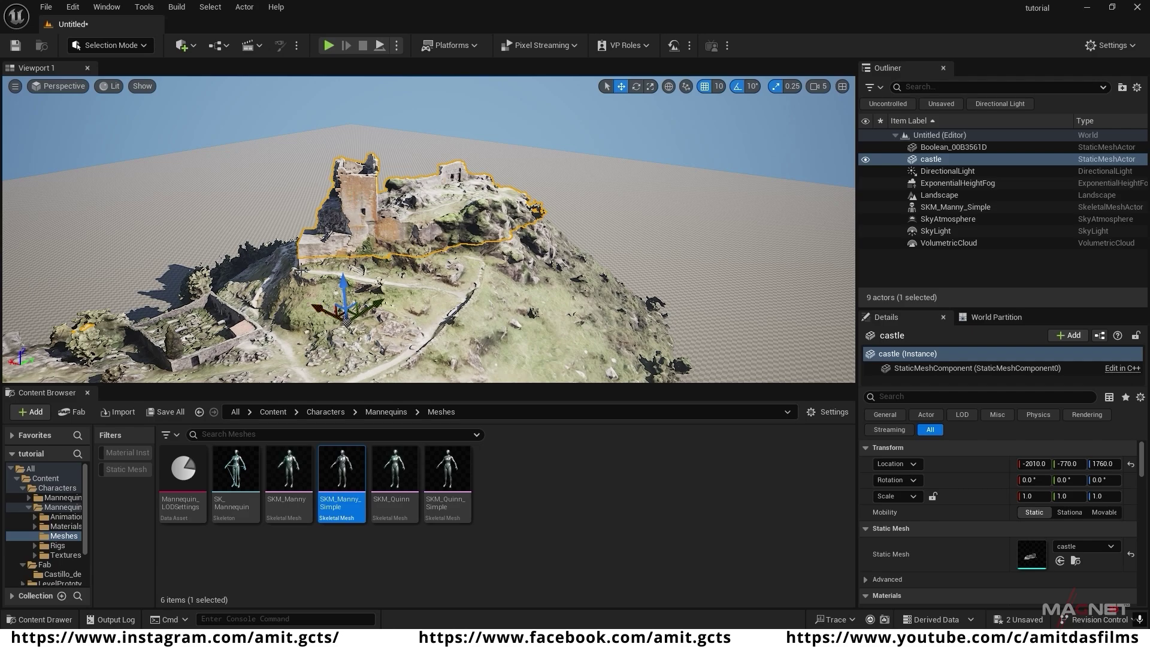
- Turn off snapping, scale the castle piece up uniformly to about 1.028, nudge it into line with the hill, and inspect its fit
mouse_move(537, 307)
right_down()
mouse_move(540, 316)
mouse_move(538, 307)
right_up()
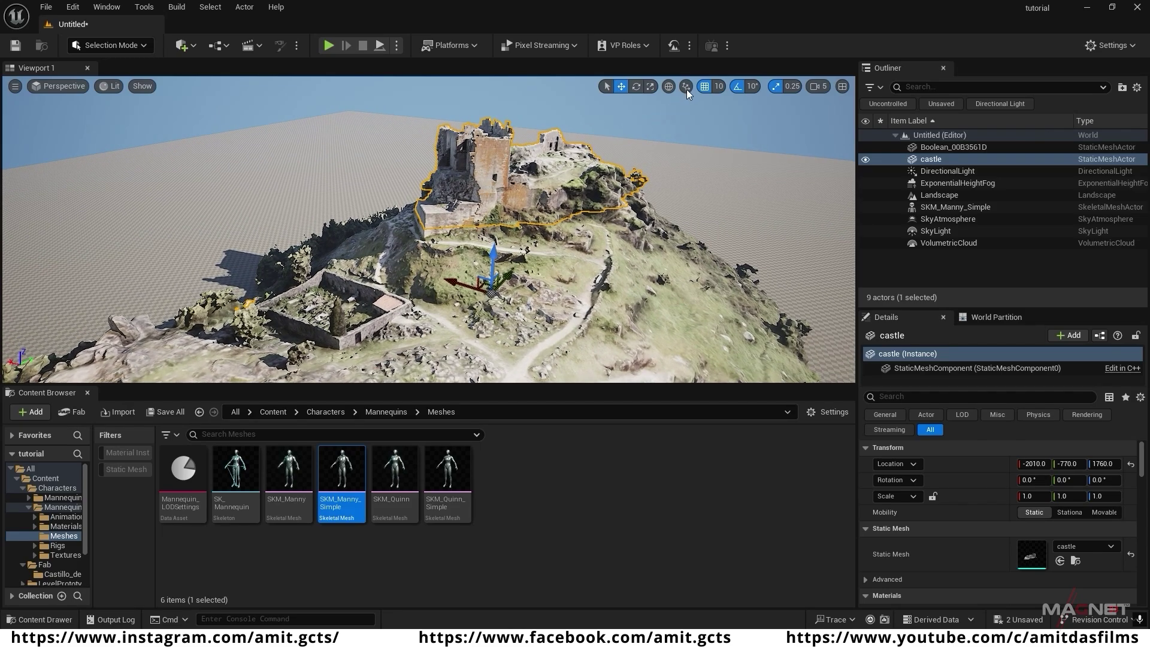
click(777, 87)
key(r)
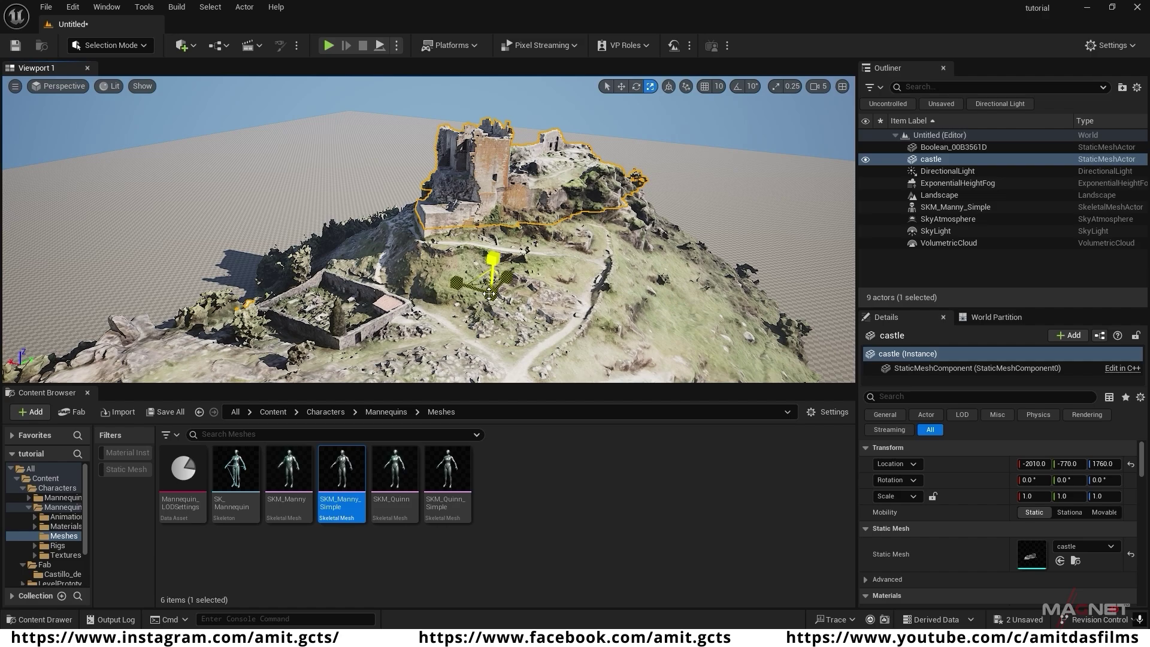
drag(489, 294, 530, 325)
key(w)
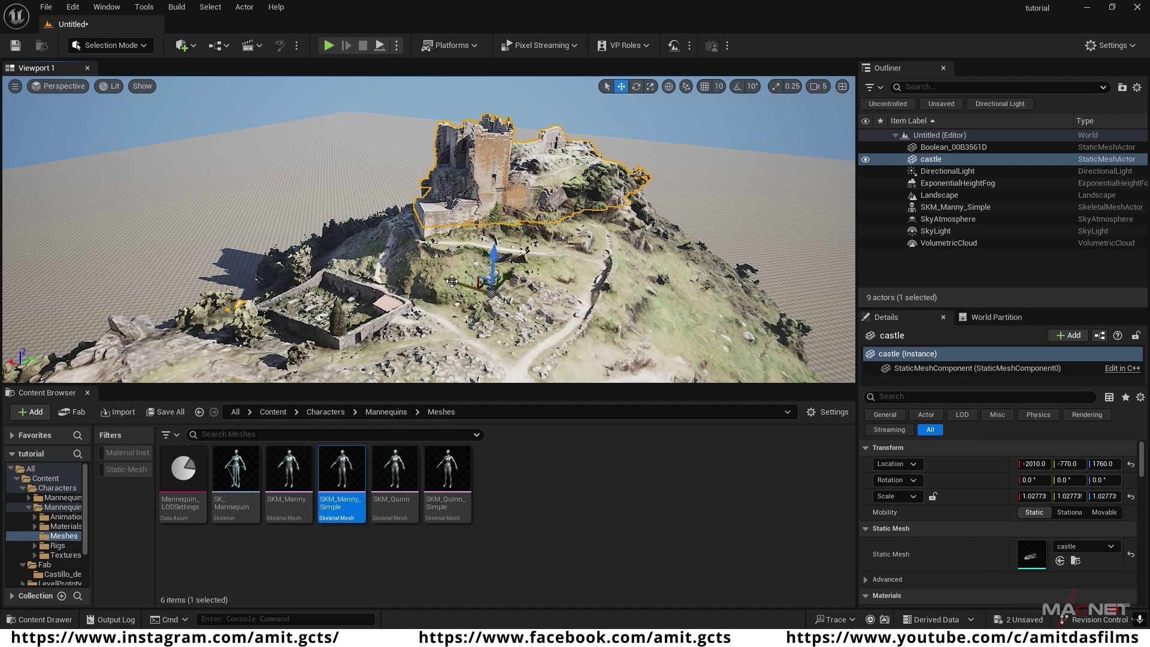
drag(459, 283, 492, 296)
click(641, 131)
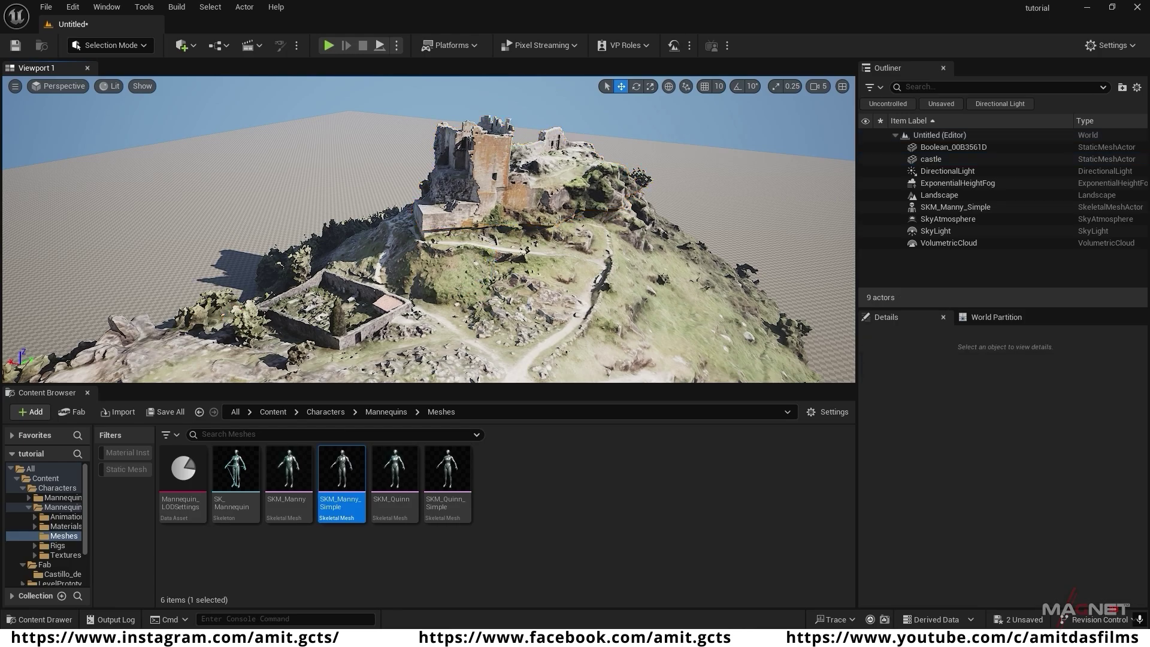
mouse_move(641, 130)
right_down()
mouse_move(617, 120)
mouse_move(635, 114)
mouse_move(624, 123)
right_up()
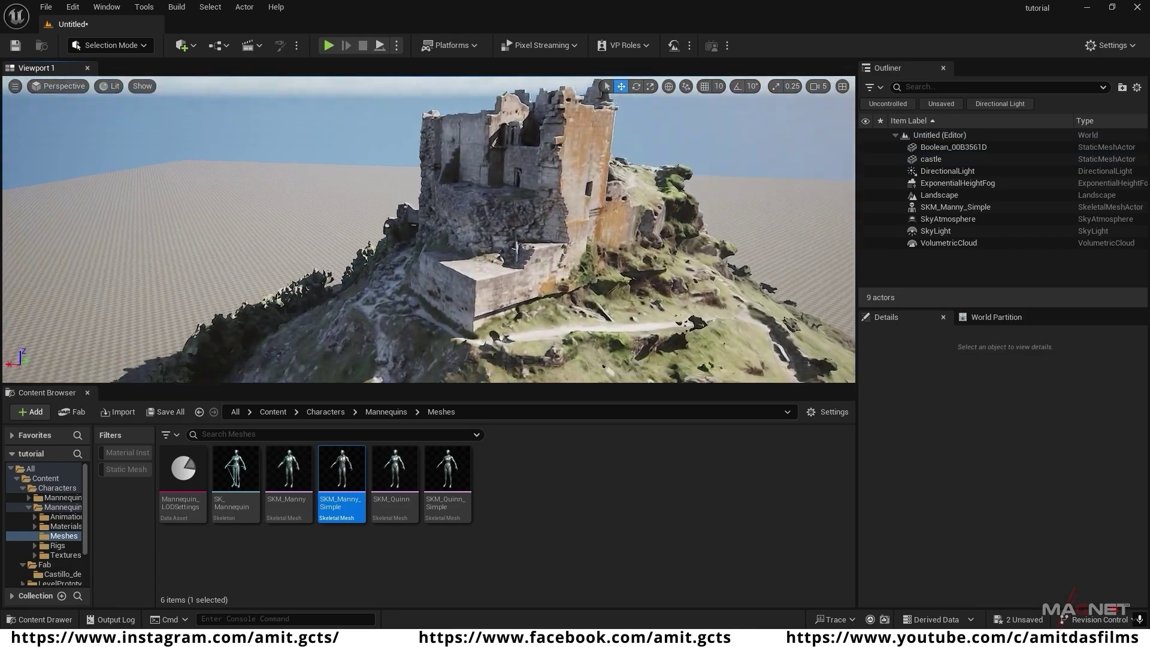
mouse_move(603, 235)
right_down()
mouse_move(643, 259)
mouse_move(603, 234)
right_up()
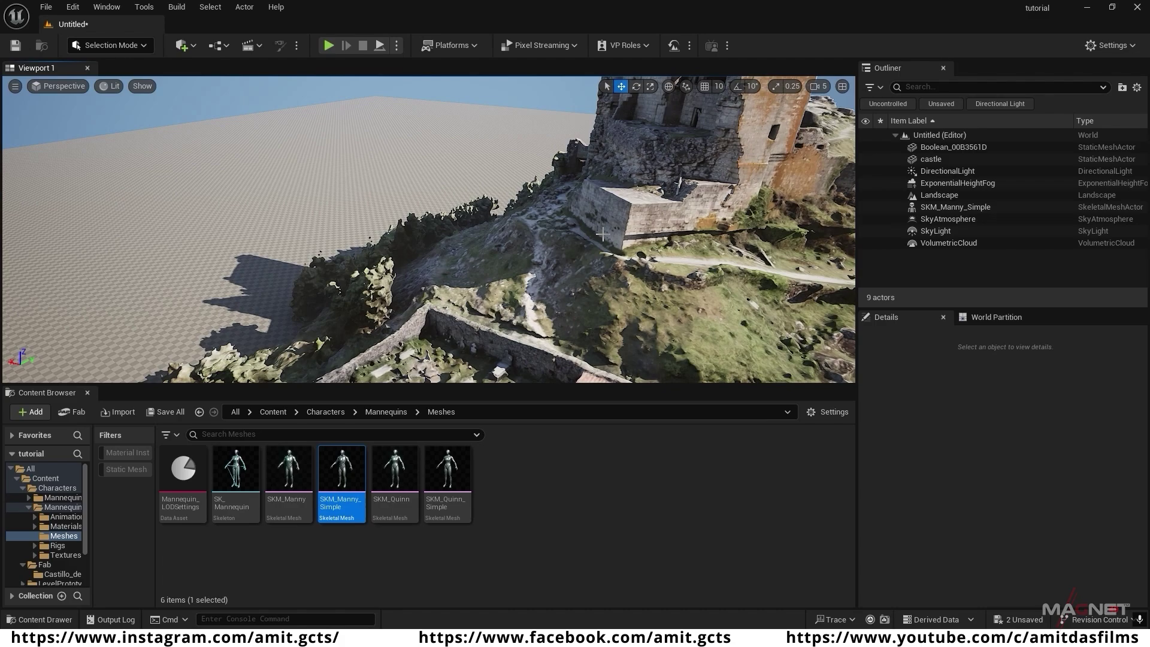
right_drag(467, 336, 547, 334)
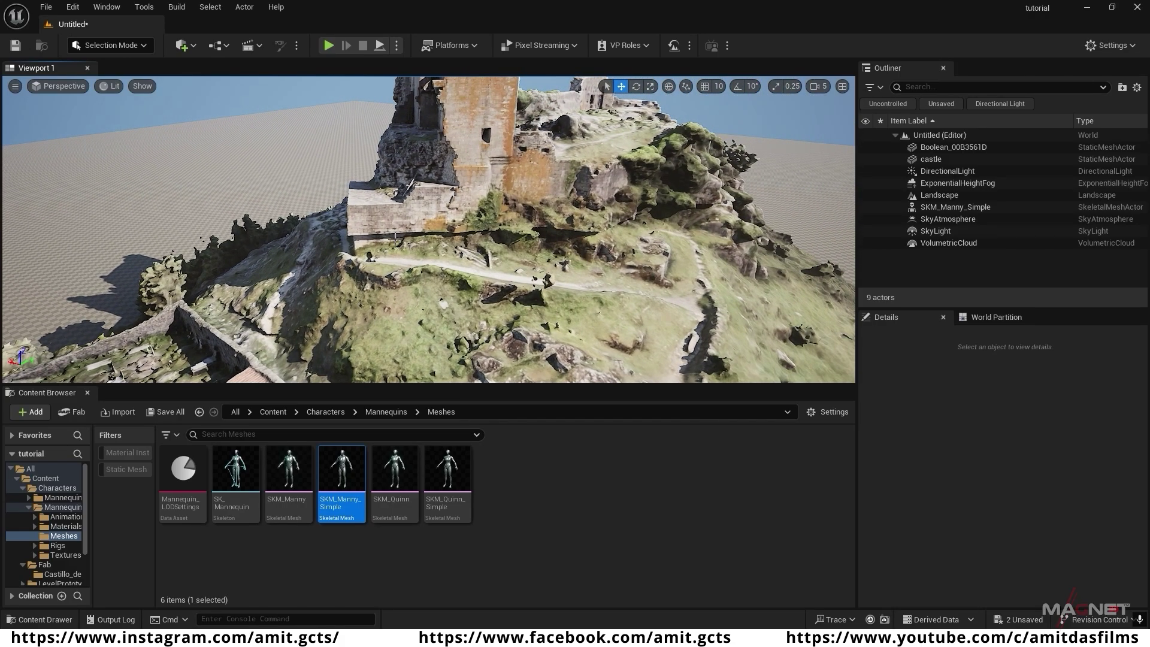
right_drag(702, 206, 671, 200)
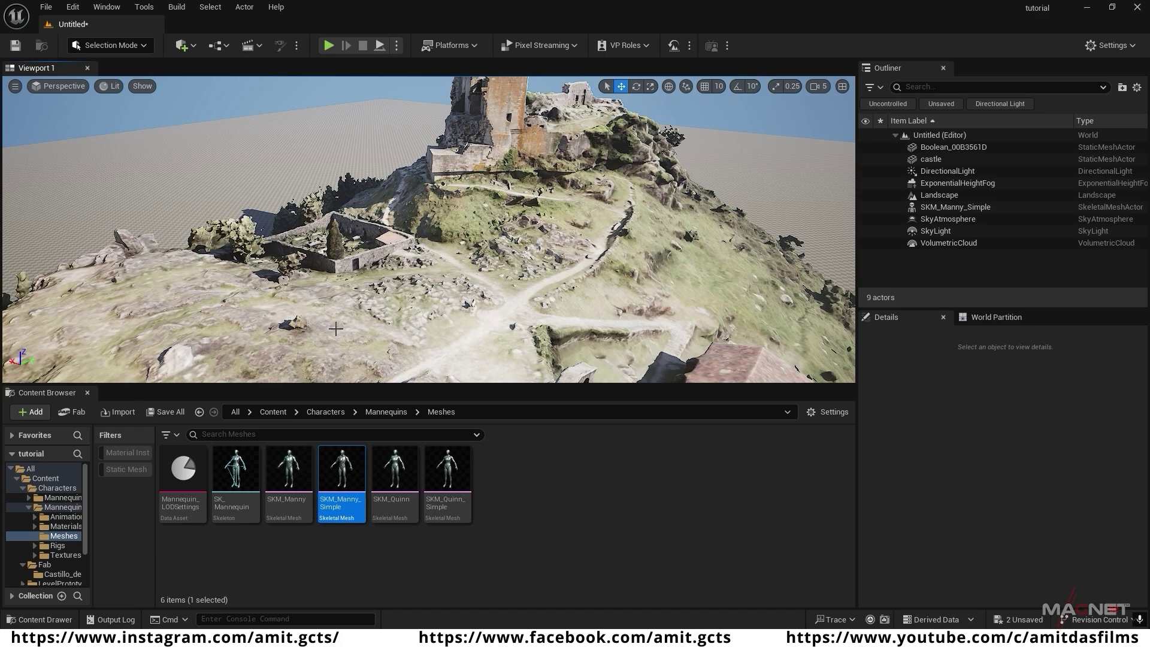
scroll(446, 331, down, 3)
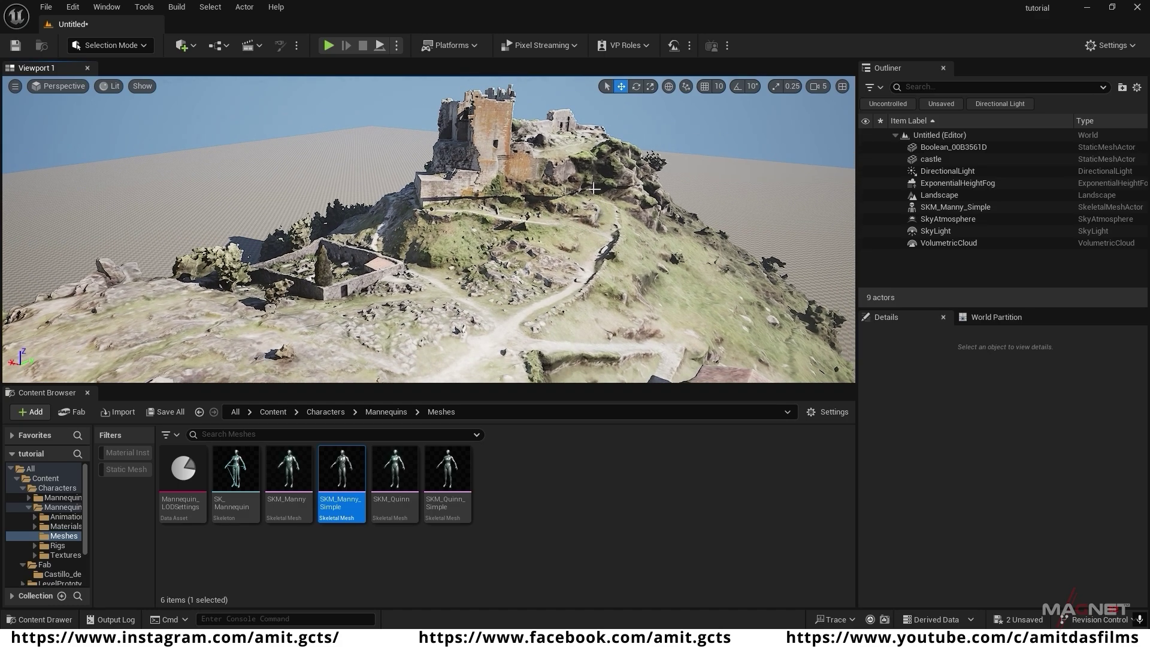
- Save all work, storing the current level under the name tutorial in the Content folder
click(44, 7)
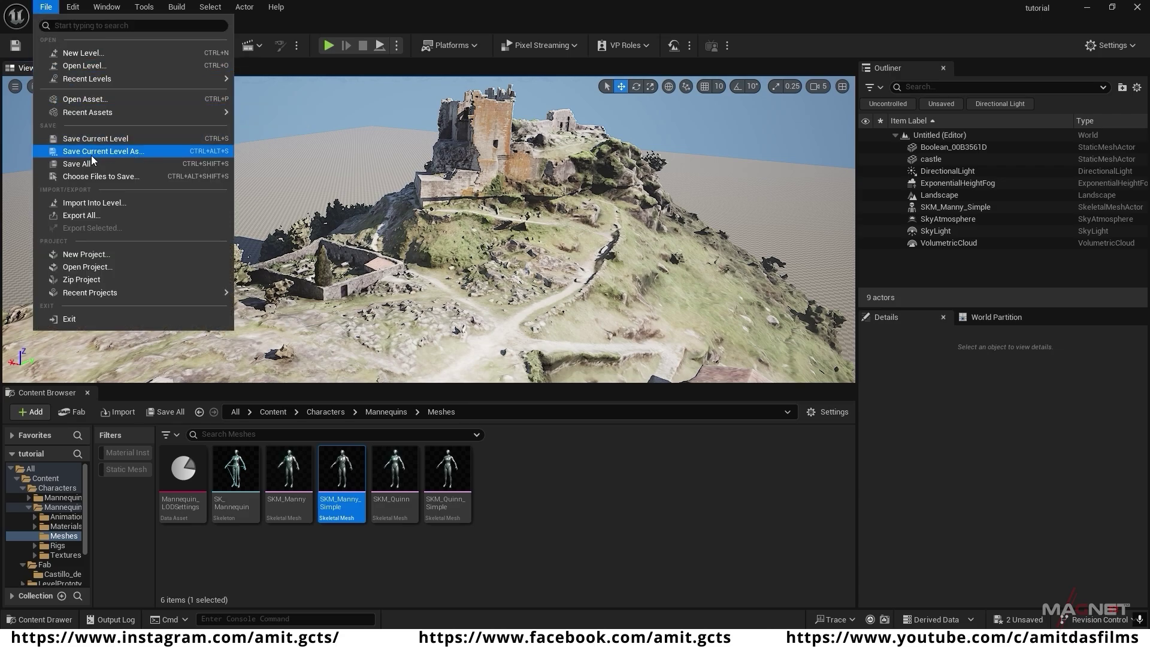
click(84, 166)
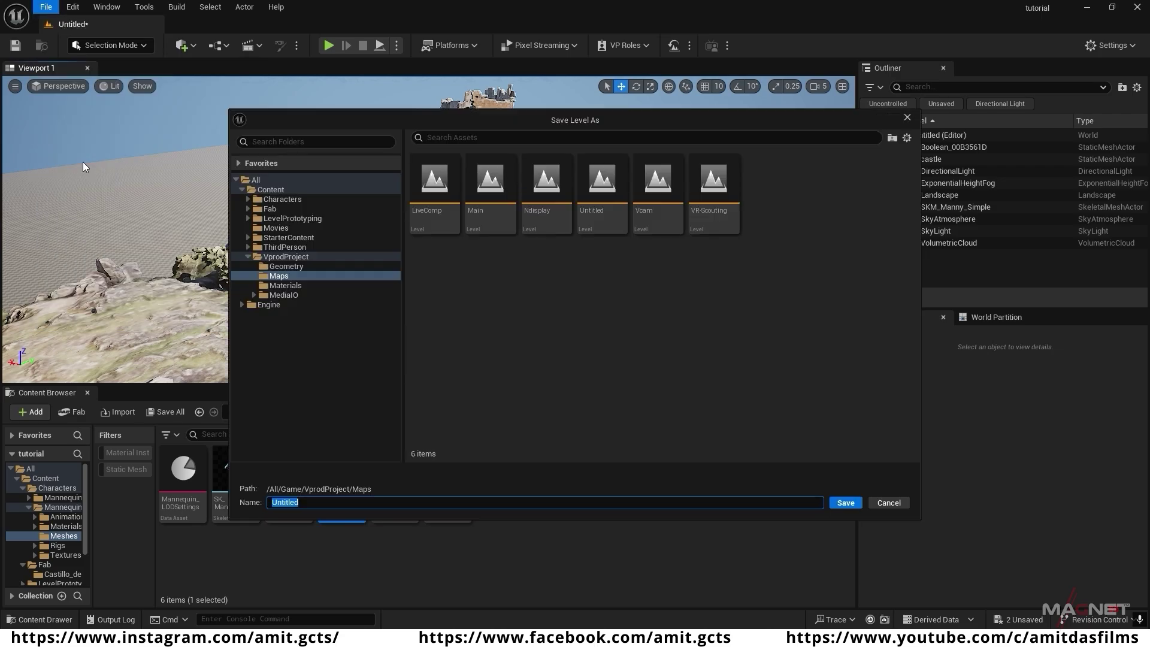
click(270, 190)
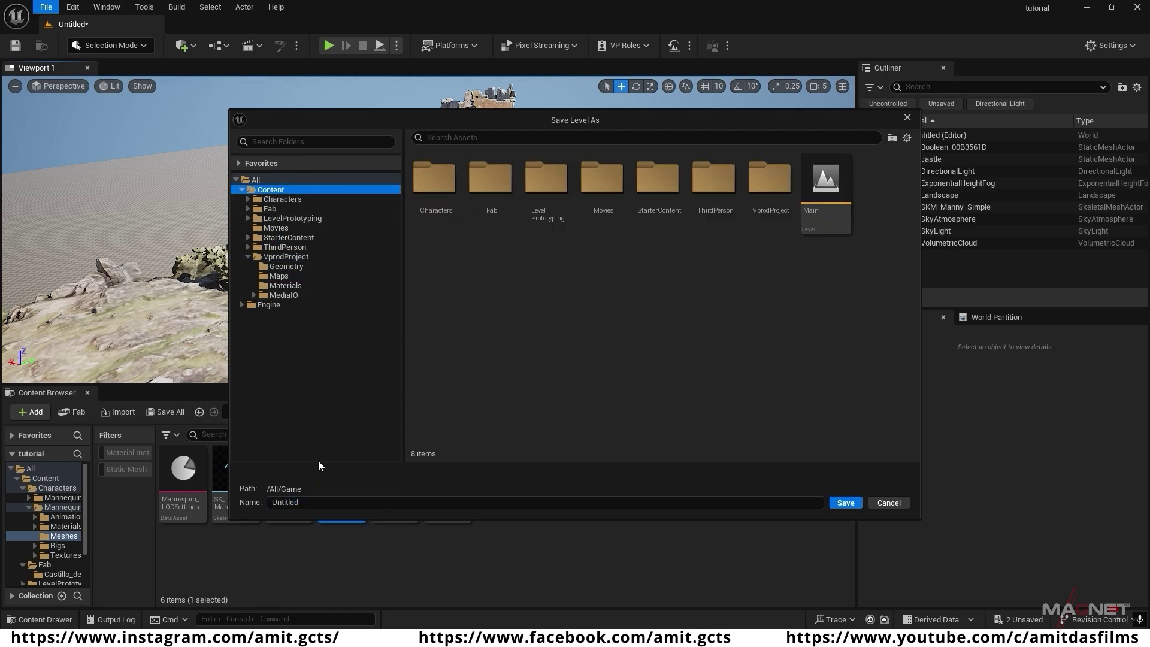
click(307, 502)
text(tutorial)
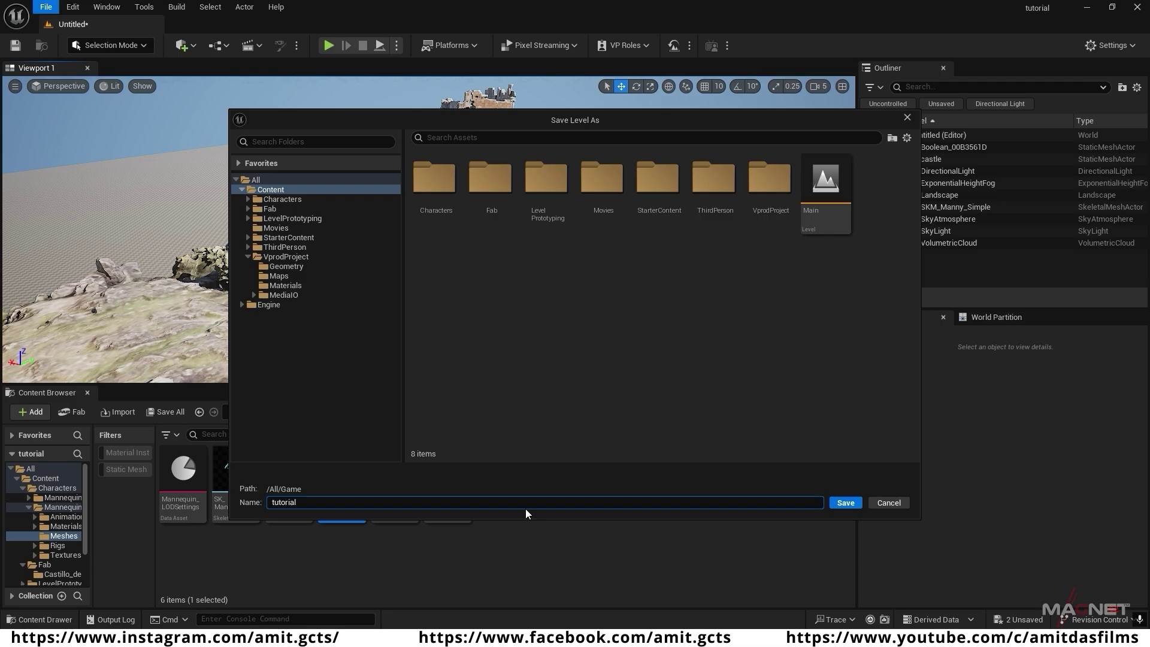
click(845, 503)
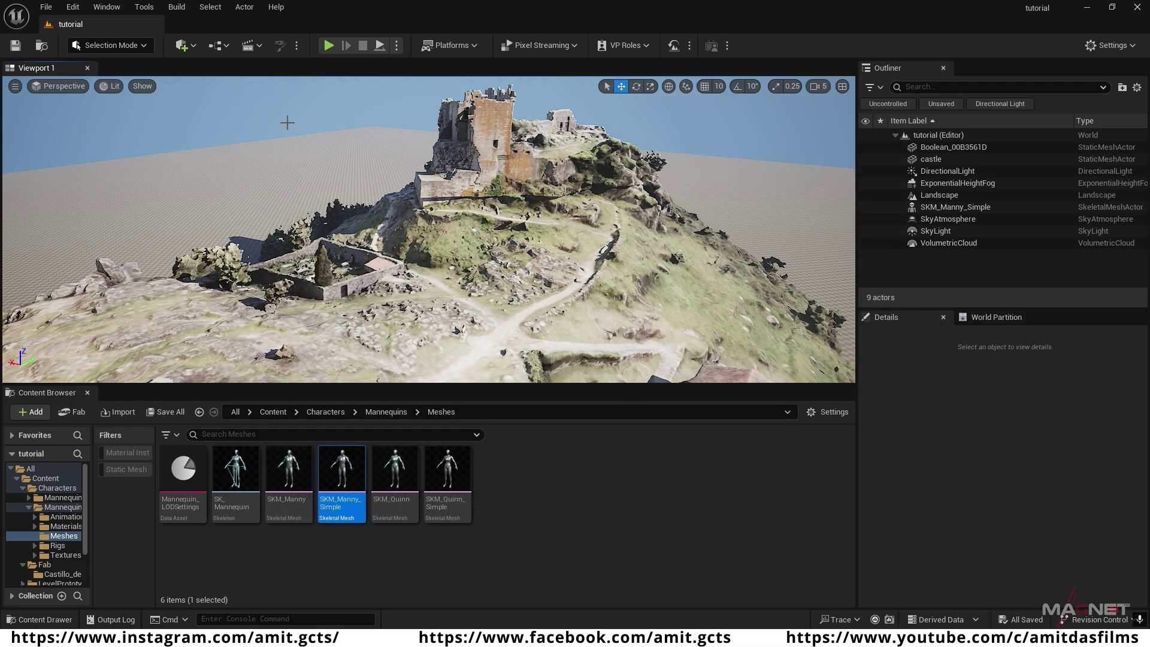
- Add the Mossy Rocky Ground material from Fab to the project at Medium quality
click(107, 8)
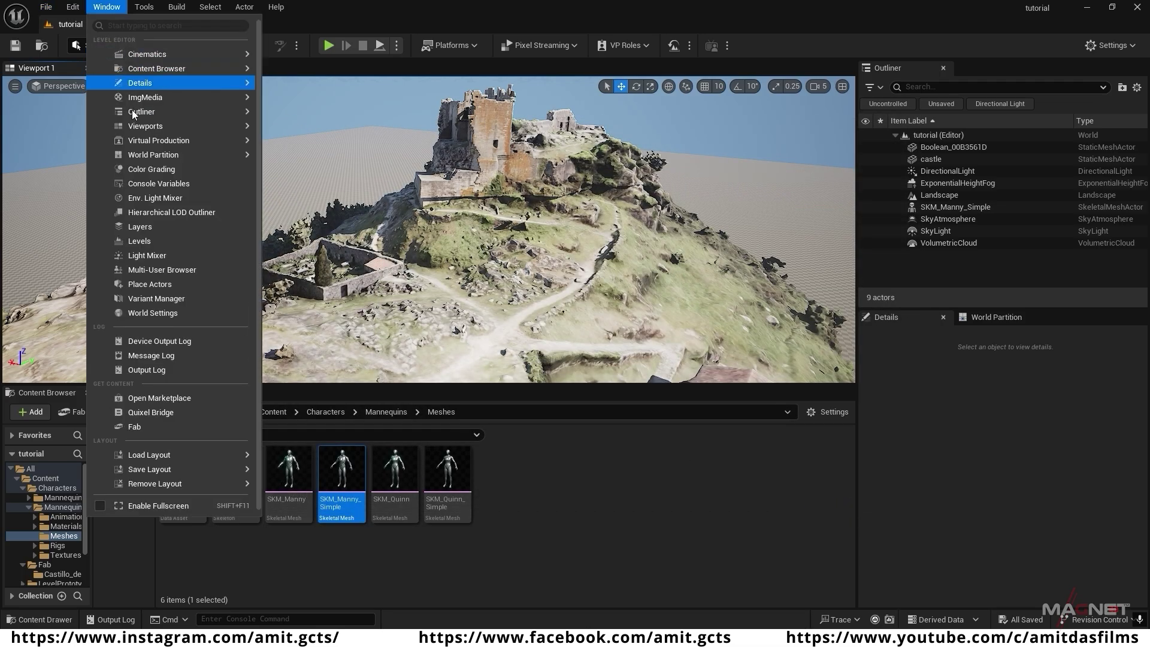
click(133, 427)
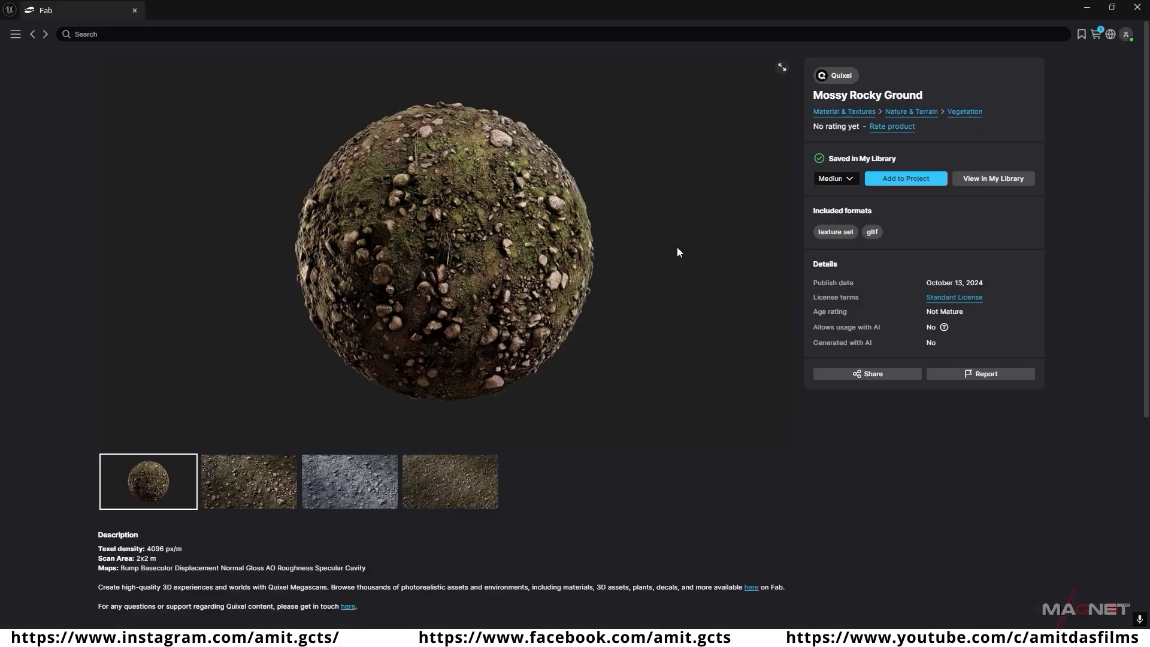
click(913, 184)
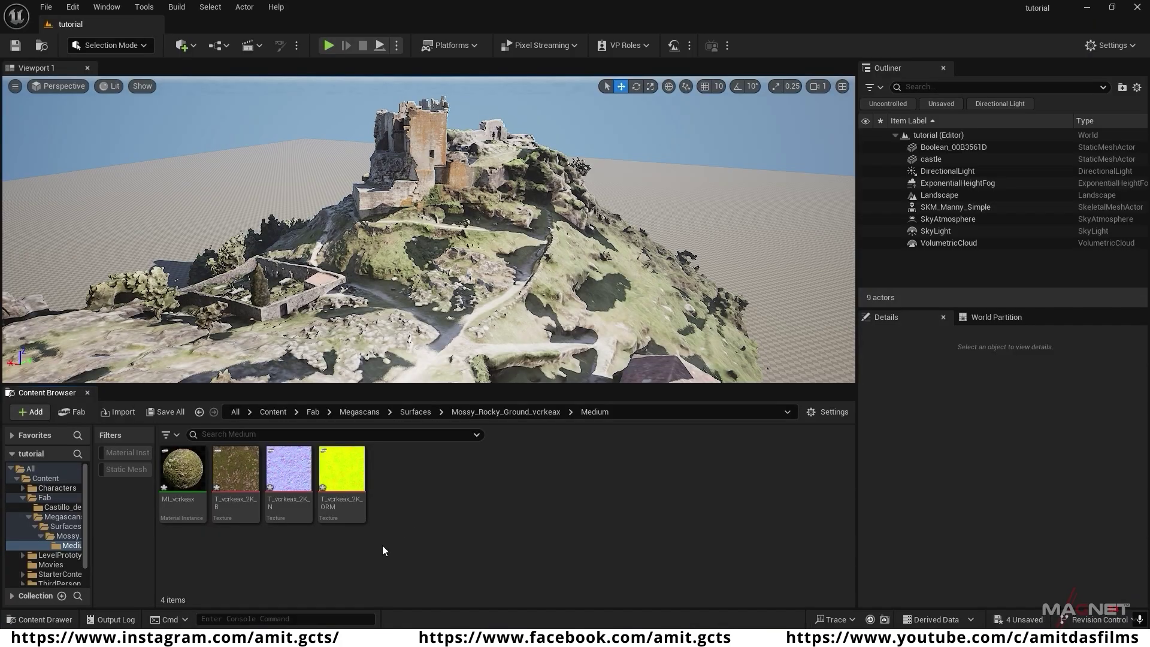
- Assign the MI_vcrkeax material instance to Element 1 of the hill mesh Boolean_00B3561D and inspect the ground surface up close
click(186, 472)
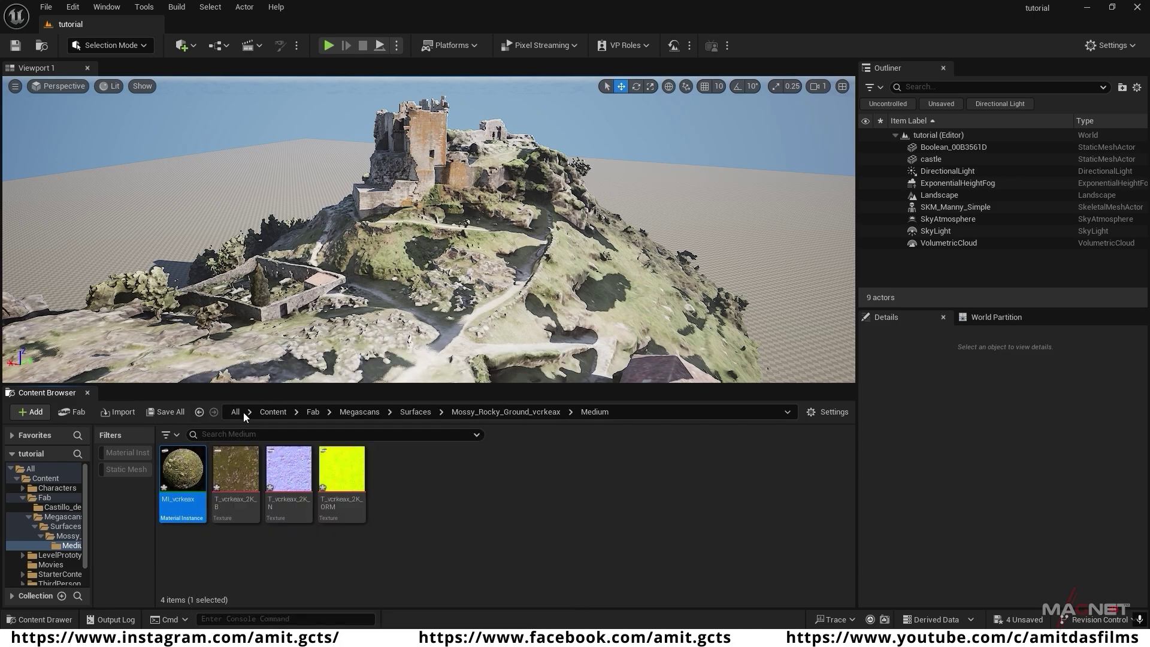
click(380, 337)
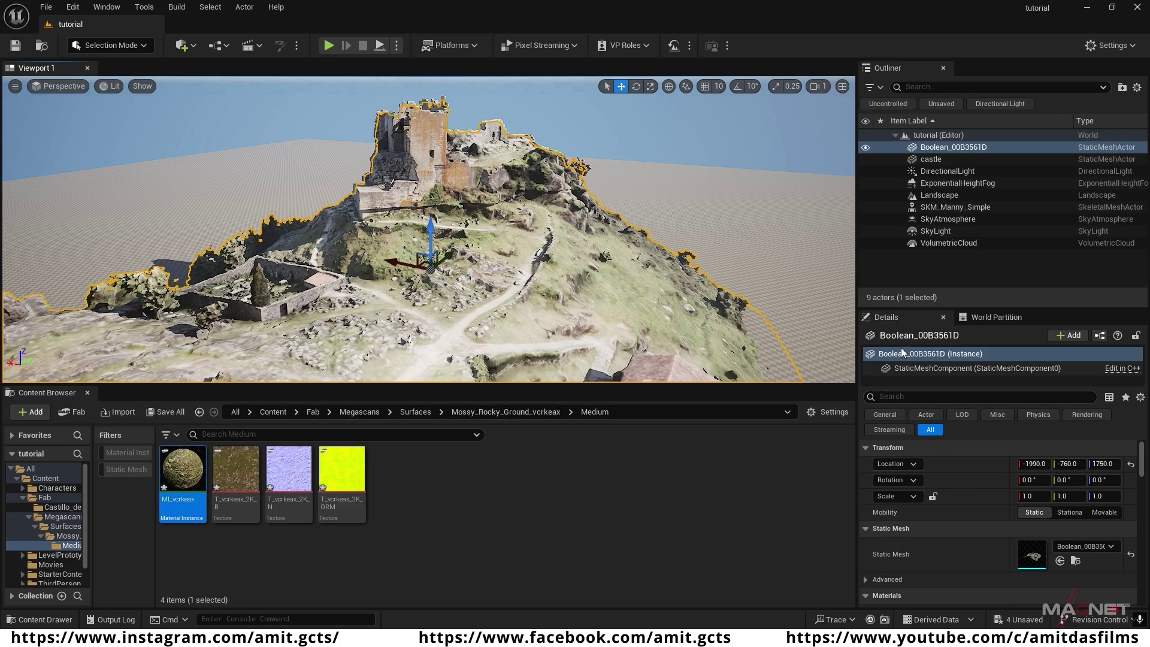
scroll(945, 502, down, 4)
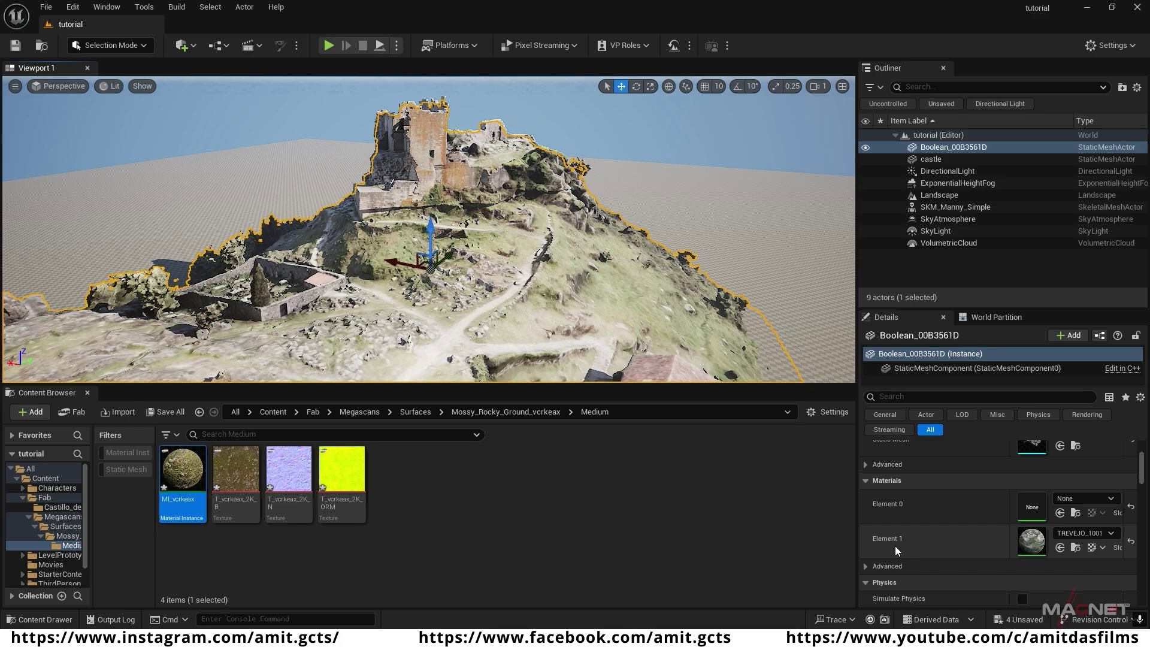
click(330, 548)
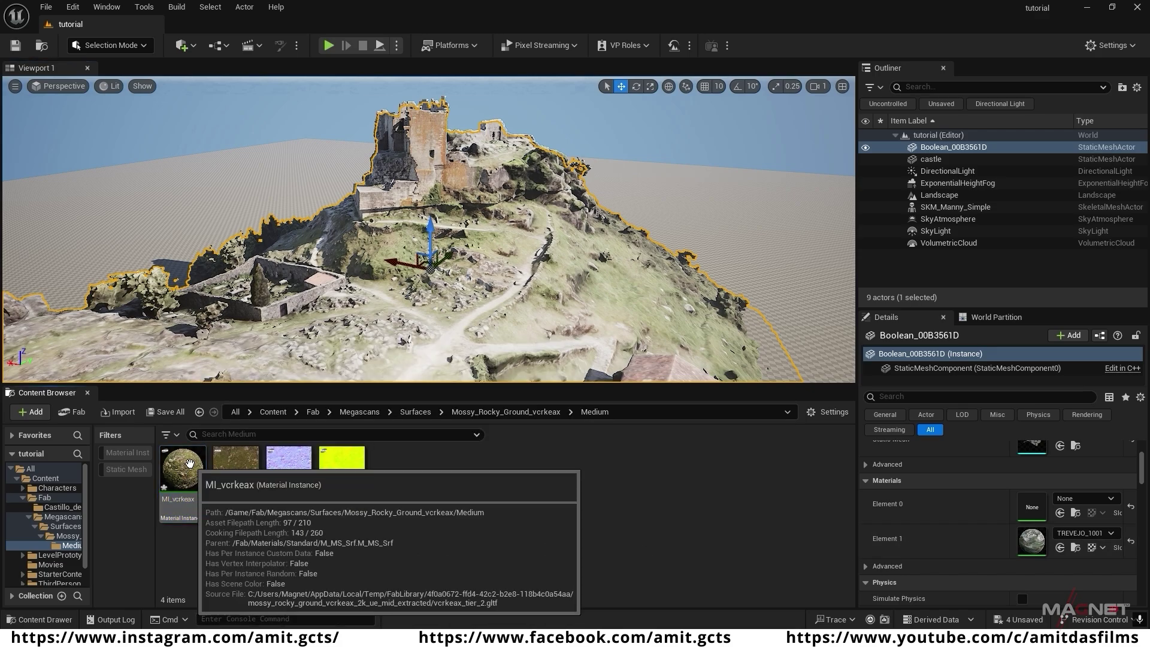
drag(197, 466, 1033, 545)
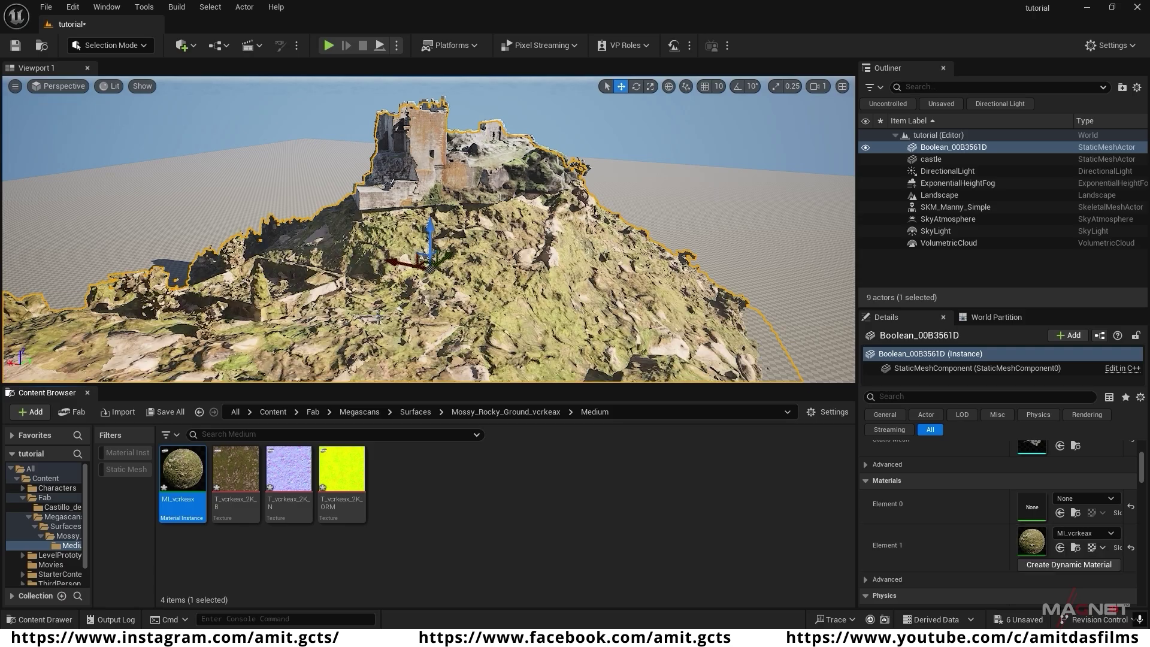
right_drag(373, 310, 353, 328)
key(w)
scroll(337, 375, up, 2)
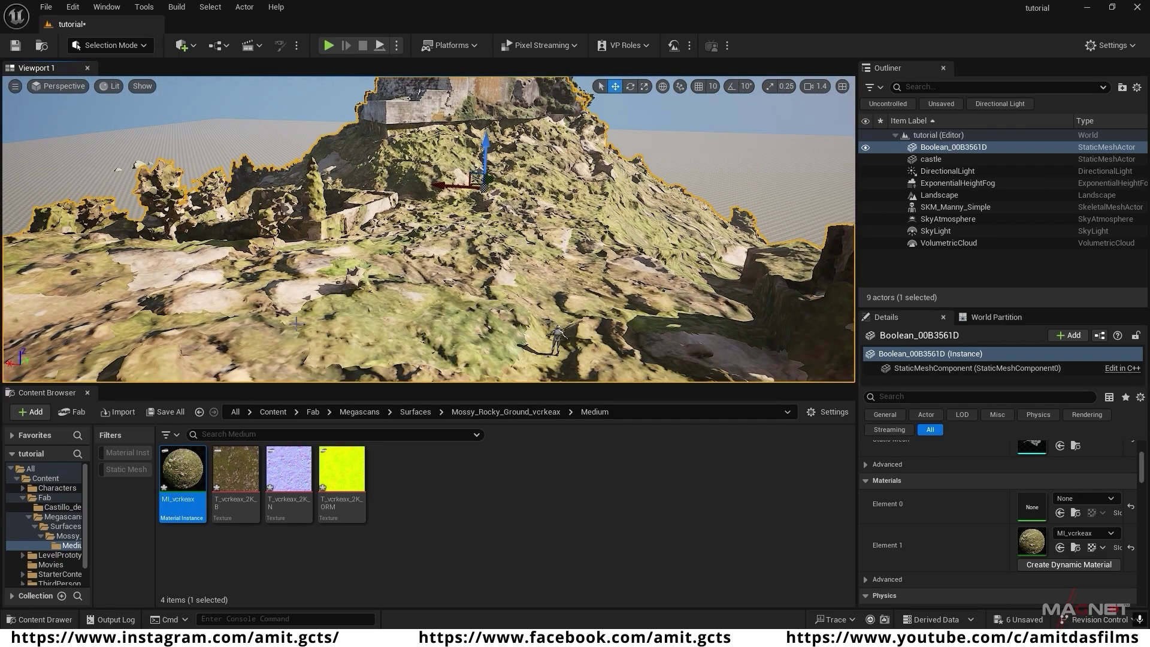
- Open the MI_vcrkeax material instance, enable its global Tiling parameter and set it to 10
double_click(188, 472)
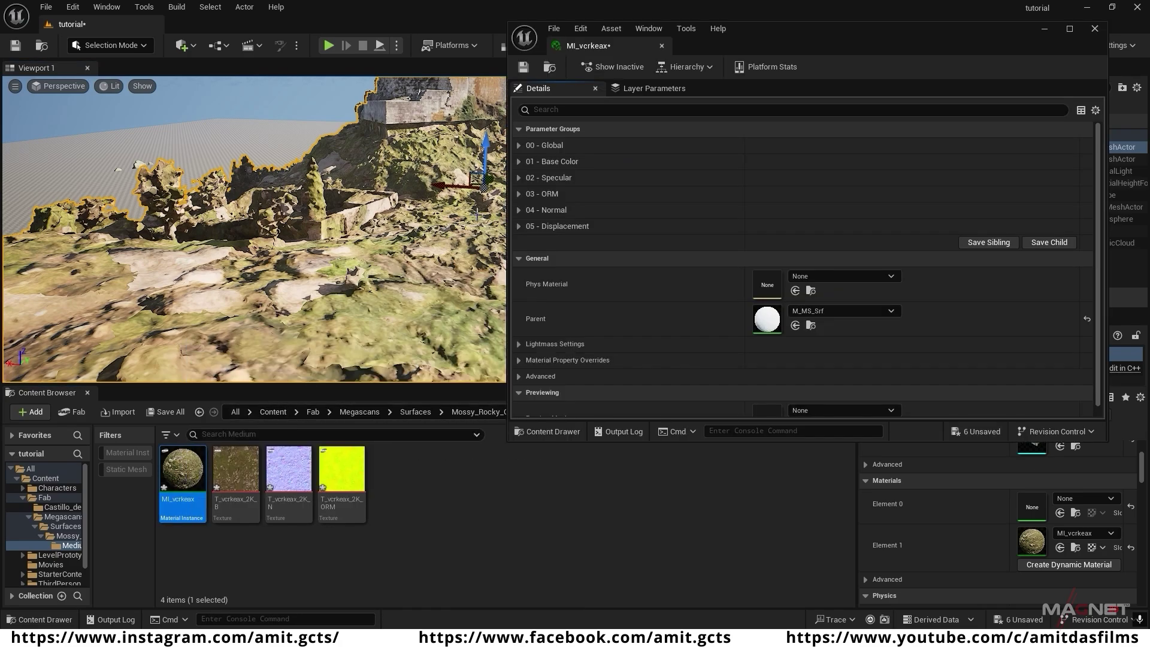
click(520, 145)
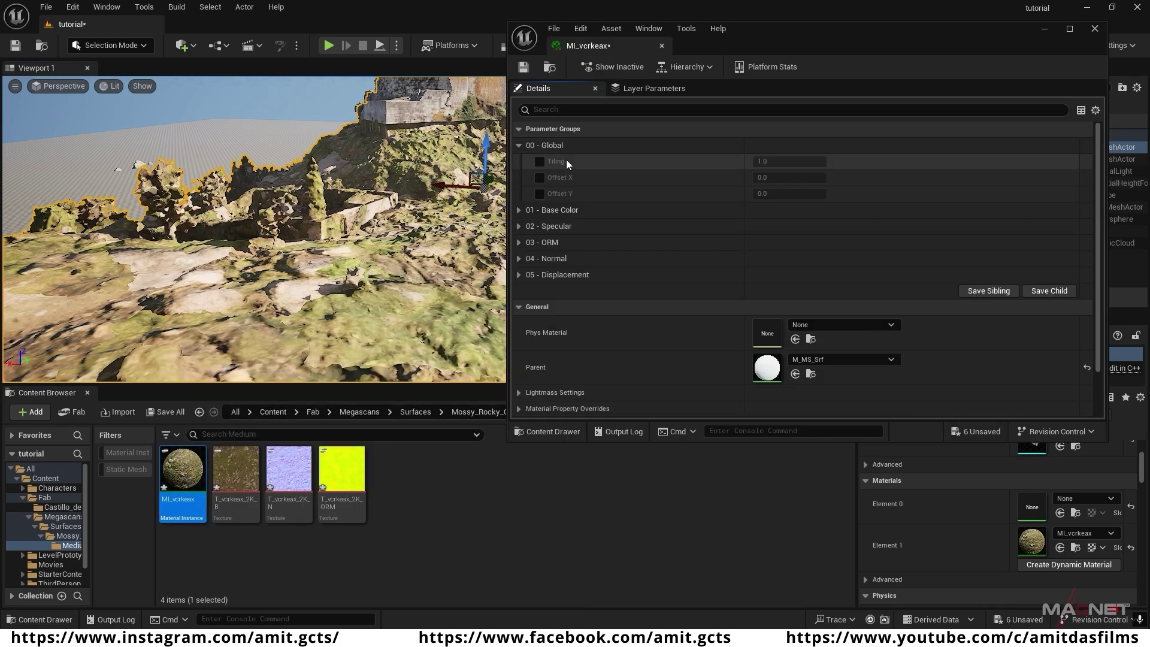
click(540, 162)
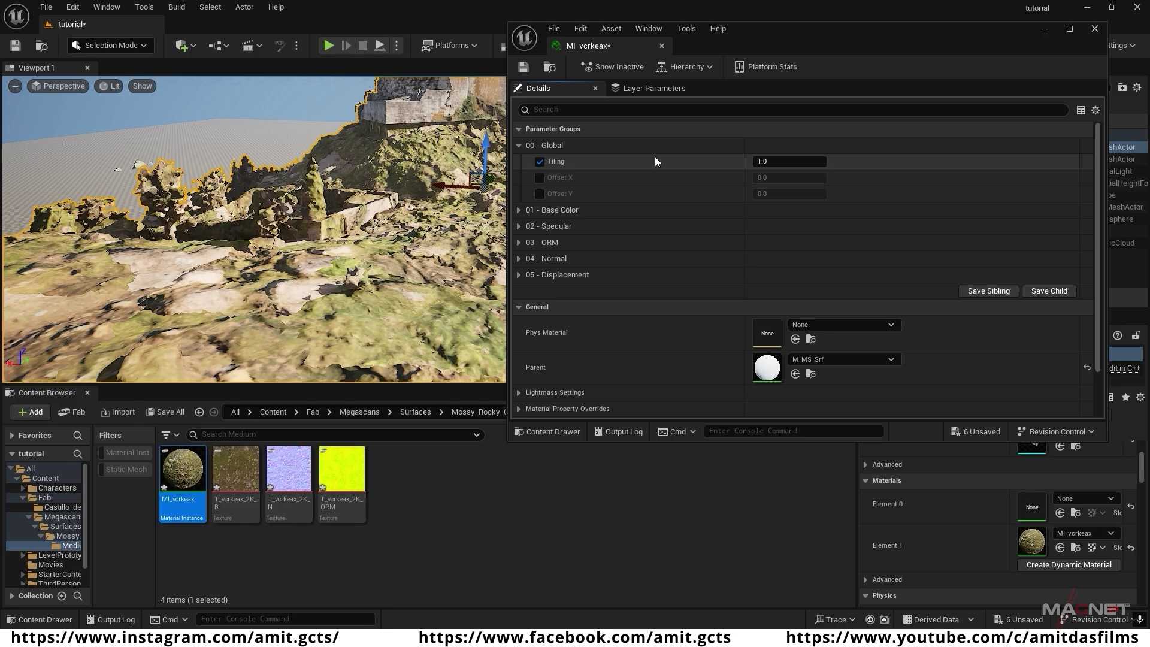
click(764, 162)
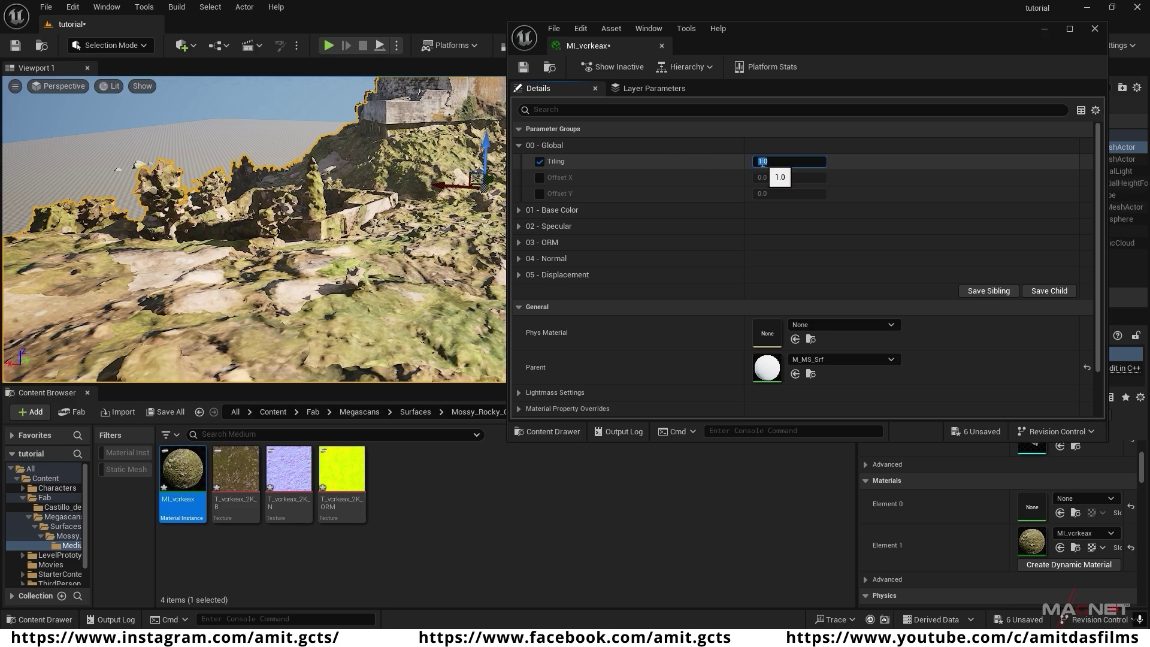
text(10)
key(Return)
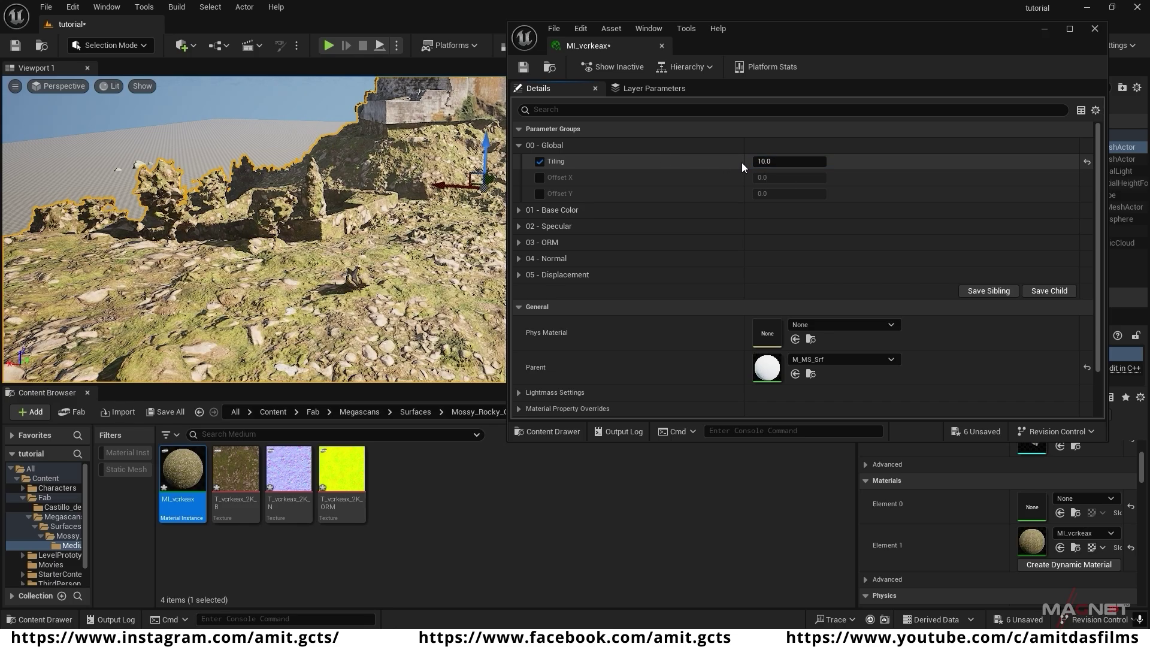
- Check the hill's ground texture and try a Tiling value of 20
right_drag(359, 325, 261, 340)
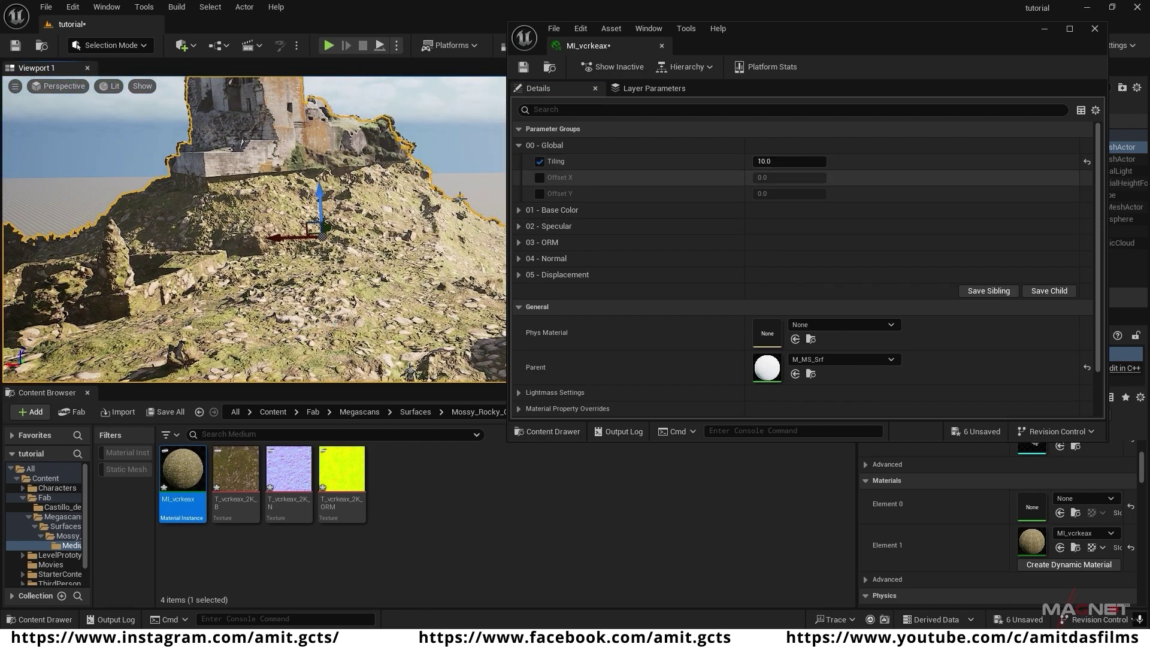
click(765, 161)
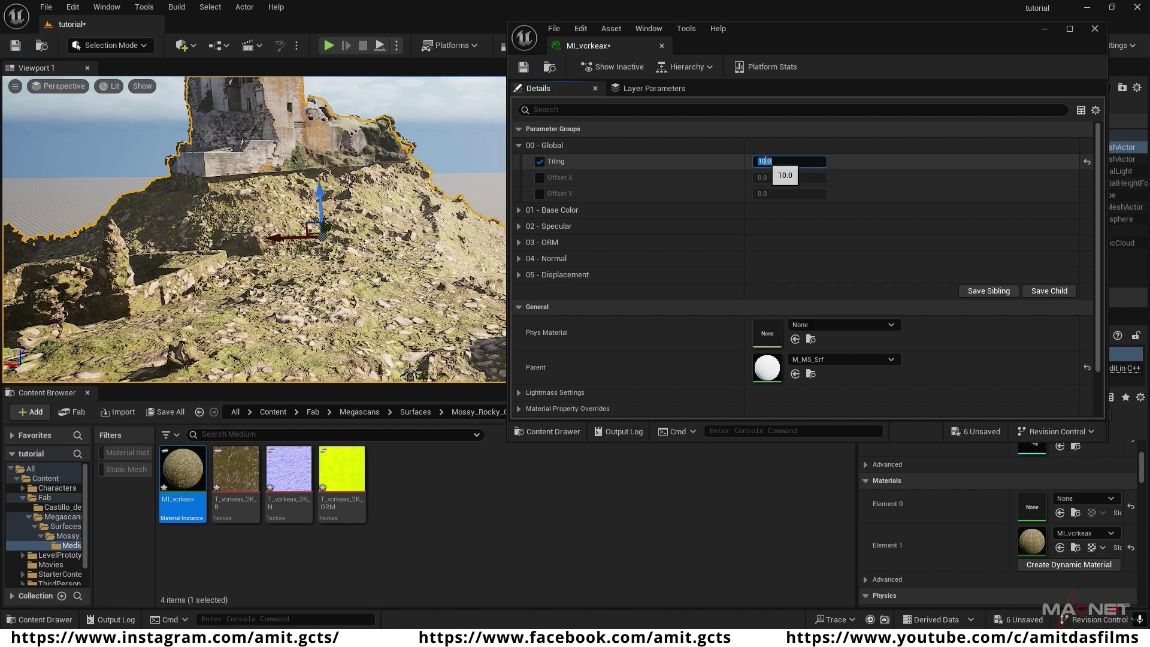
text(20)
key(Return)
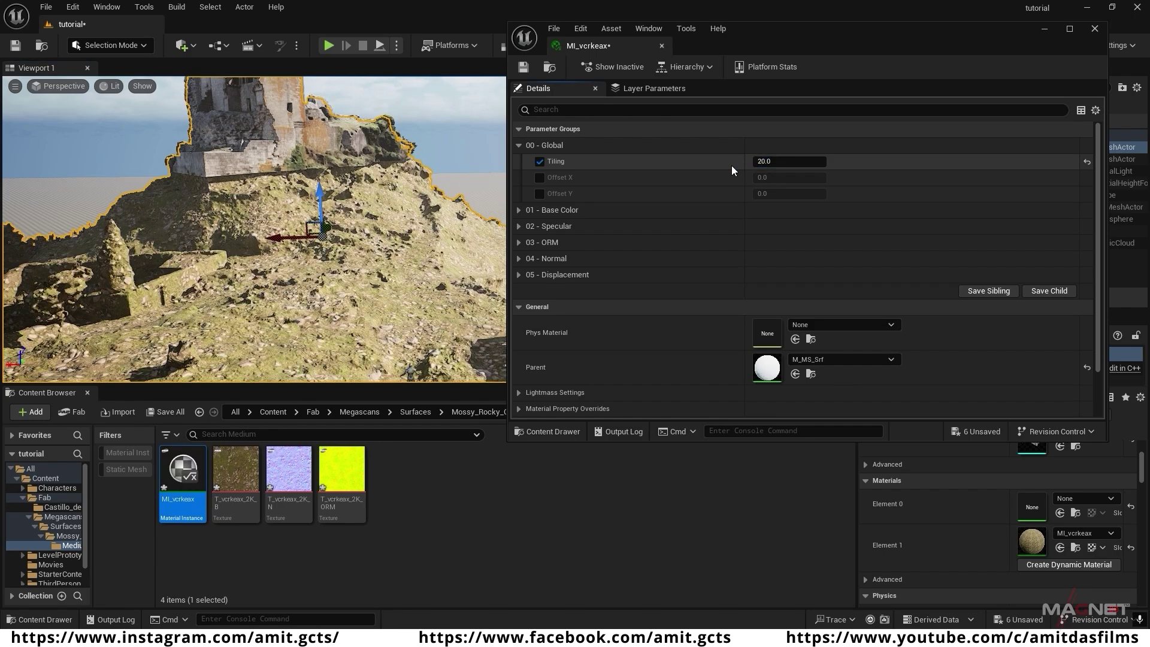
- Set the material's Tiling to 30, save and minimize the material instance, and look over the retextured hill
click(787, 160)
text(30)
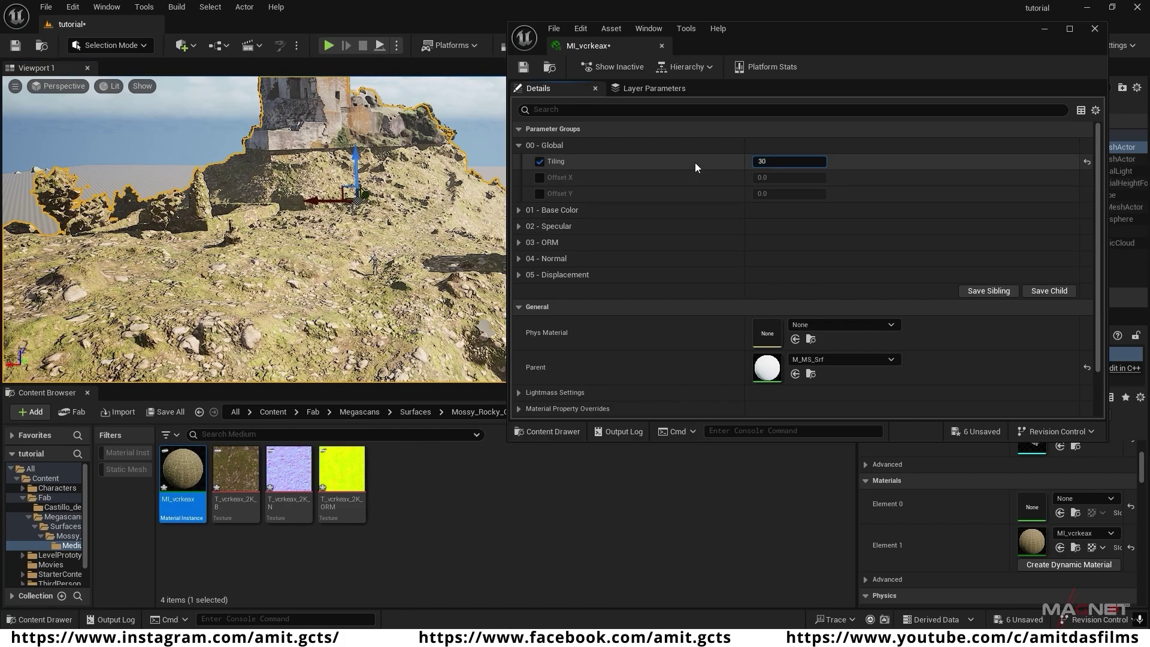
key(Return)
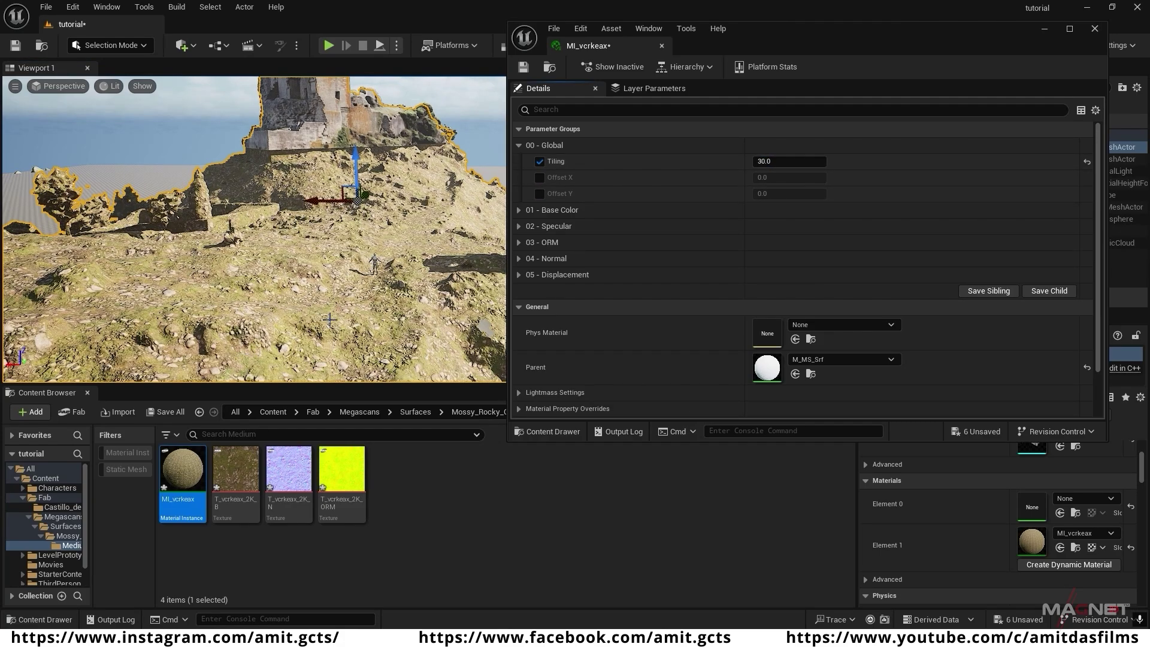
mouse_move(327, 318)
right_down()
mouse_move(333, 384)
mouse_move(350, 318)
right_up()
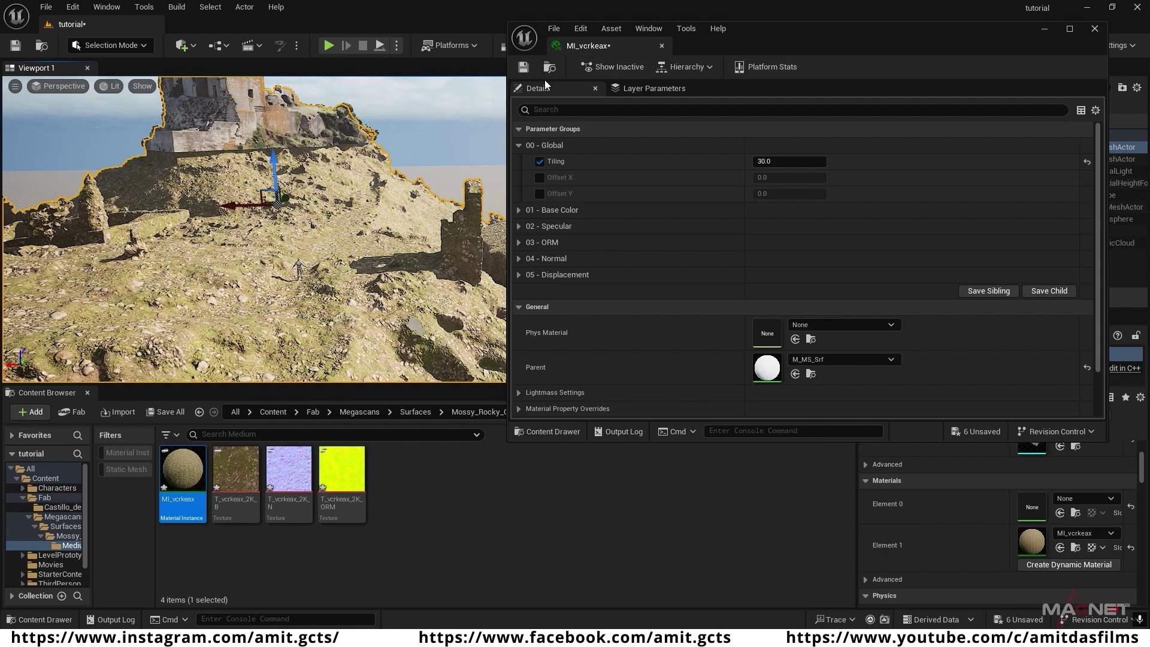
click(523, 67)
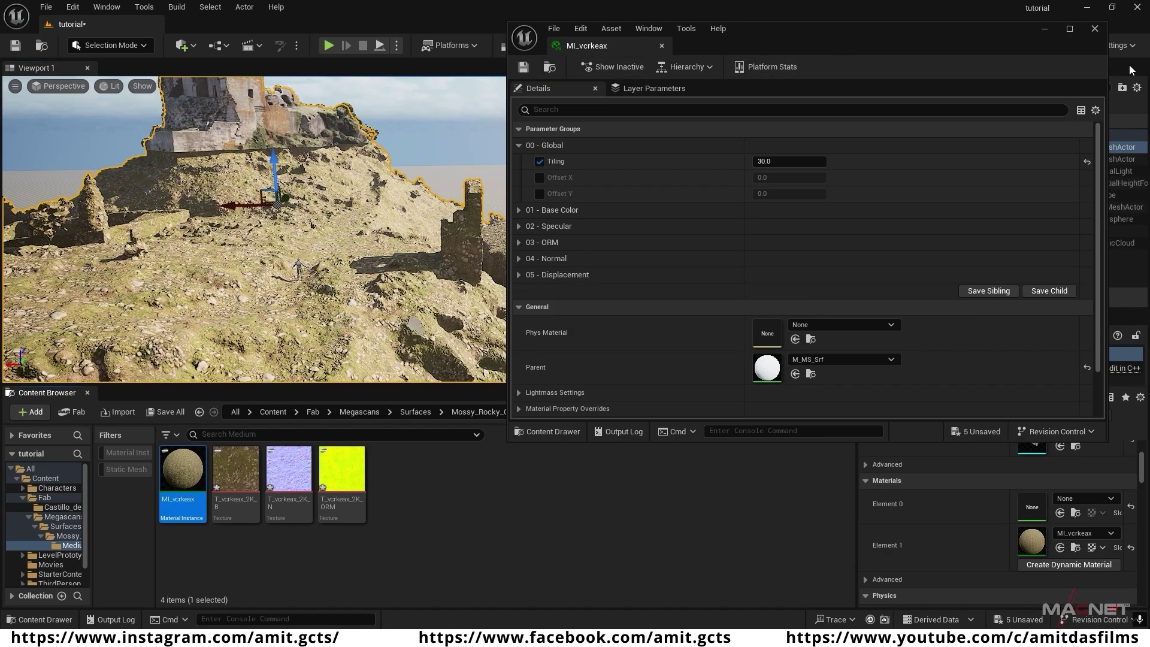
click(1043, 29)
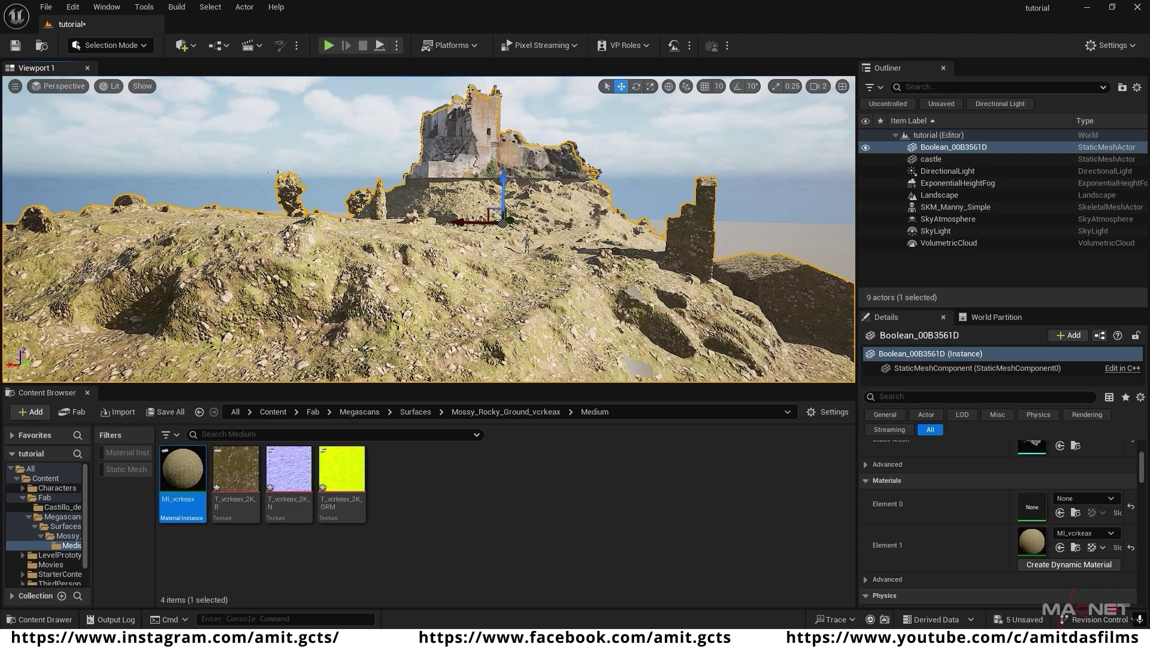
right_drag(429, 229, 324, 231)
right_drag(504, 306, 598, 313)
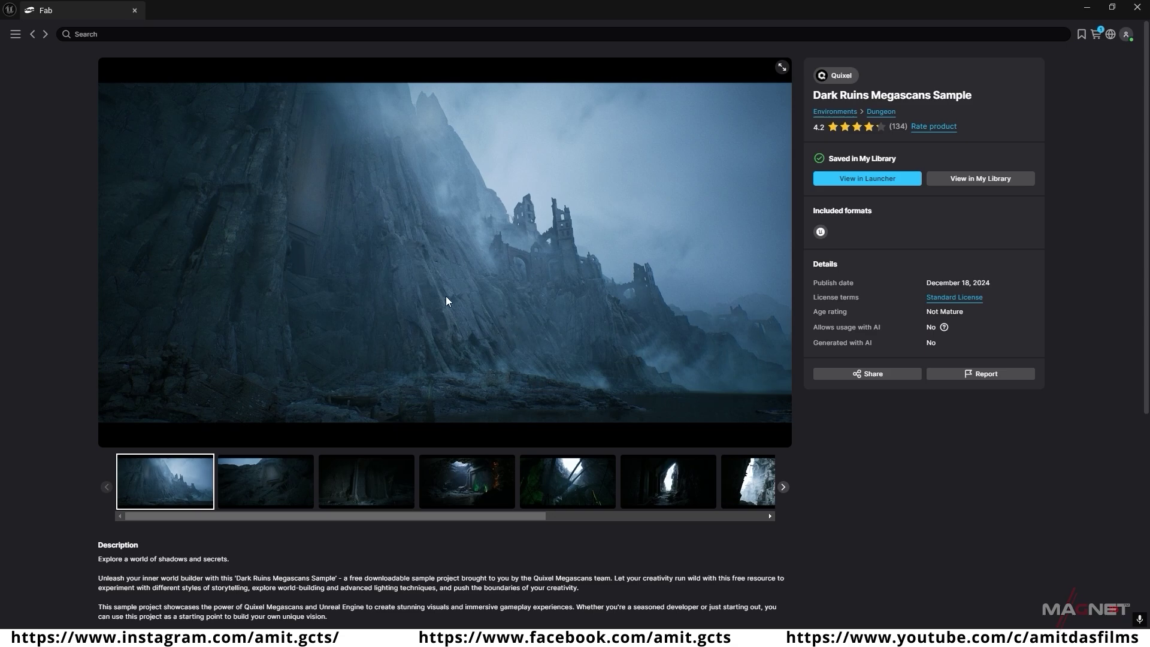
- View the Dark Ruins Megascans Sample in the Epic Games launcher, search the Fab library for "dark" and open its project creation dialog
click(875, 182)
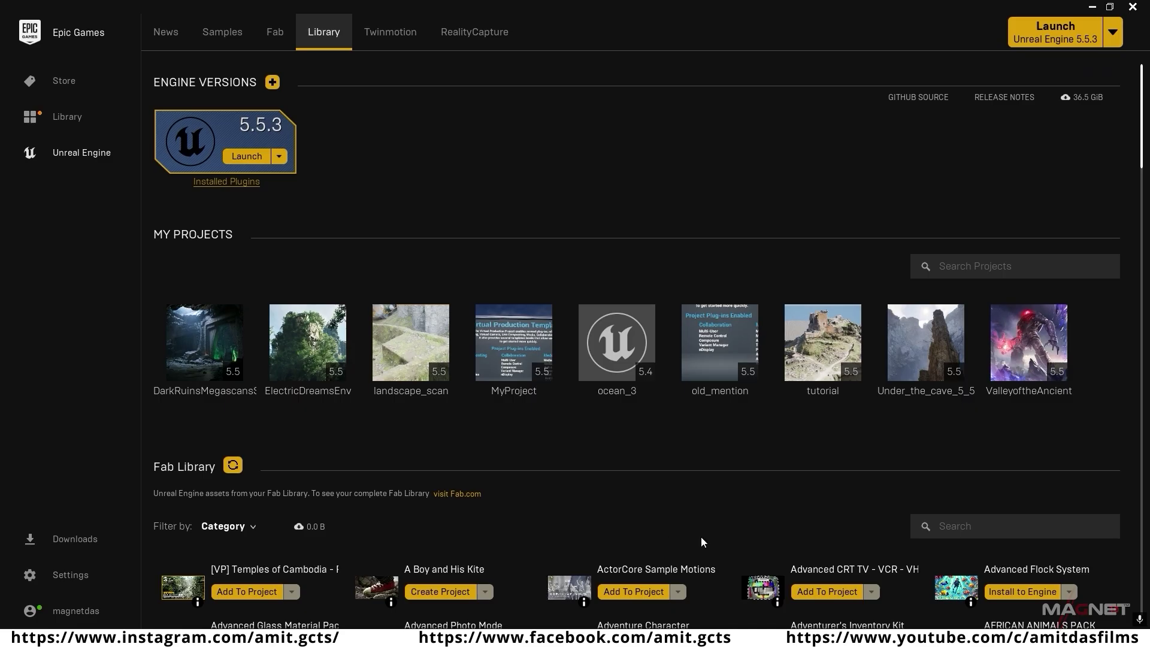
click(961, 525)
text(dark)
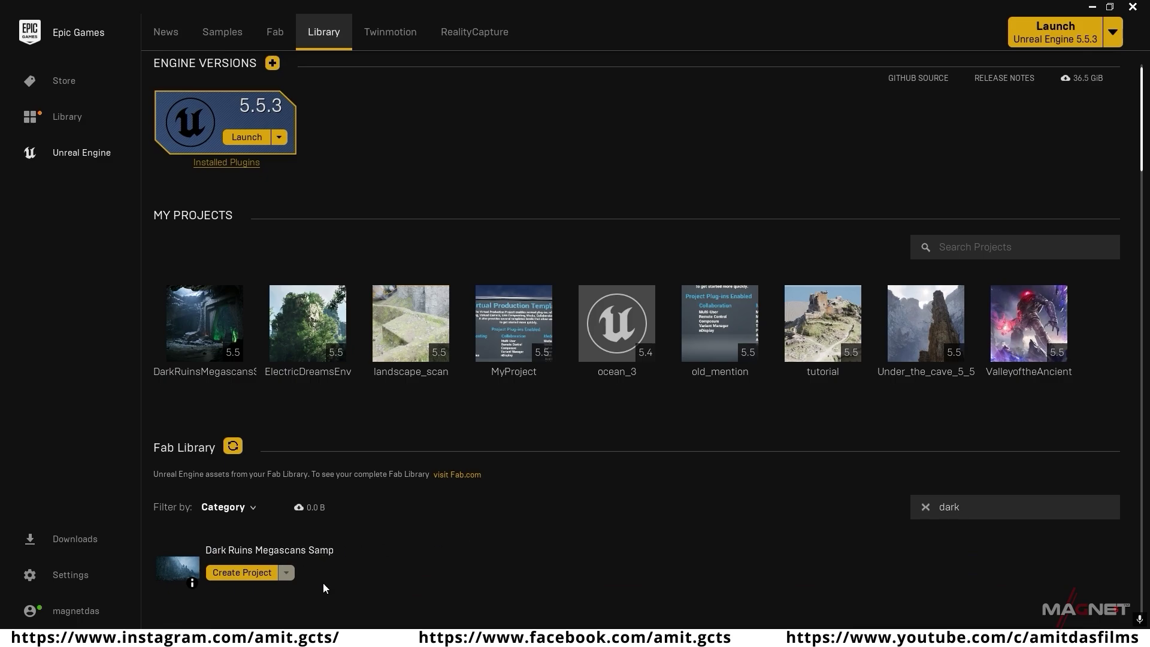
click(240, 574)
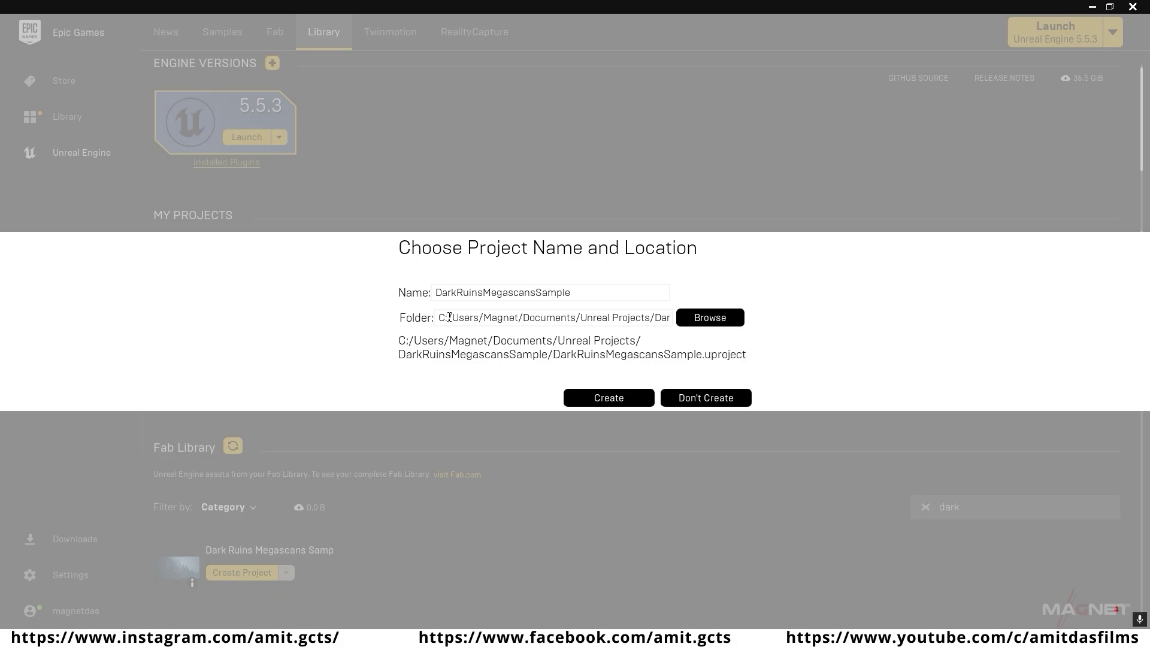
drag(449, 317, 437, 317)
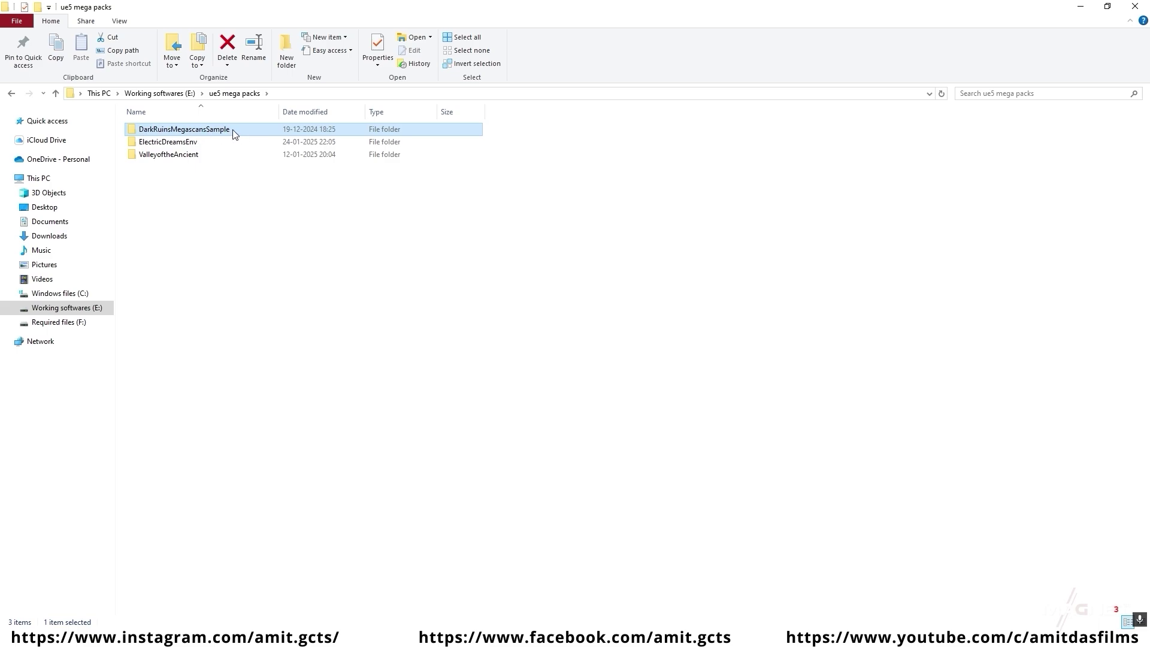
- Copy everything inside the Content folder of the DarkRuinsMegascansSample project
double_click(233, 134)
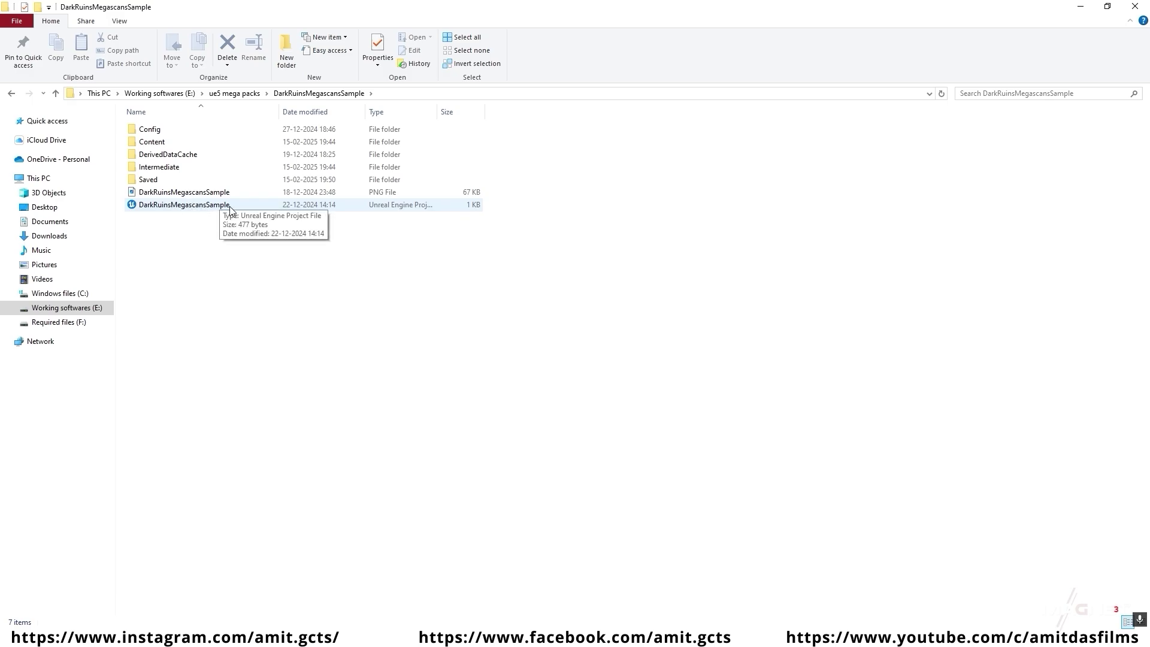
double_click(174, 141)
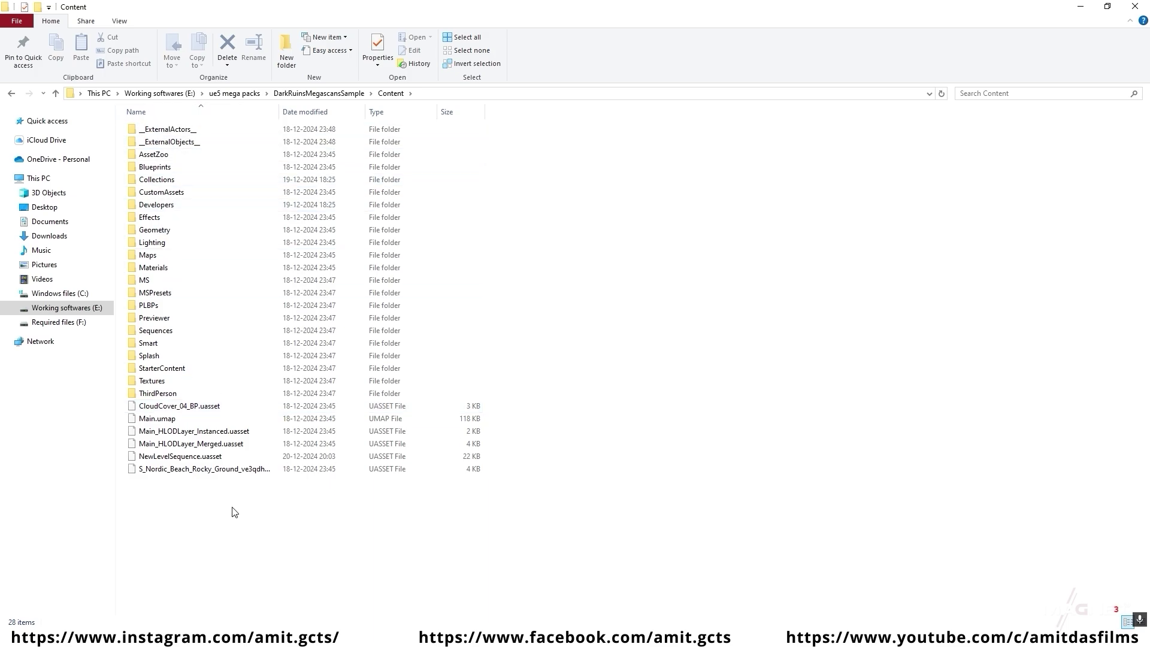
key(ctrl+a)
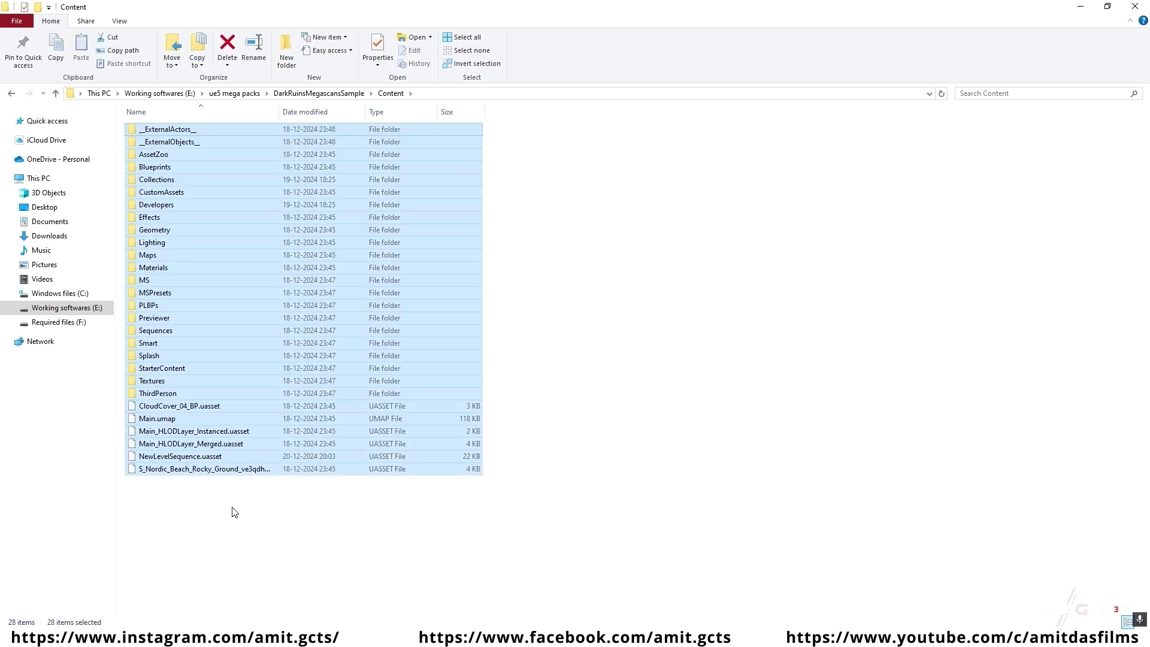
right_click(206, 279)
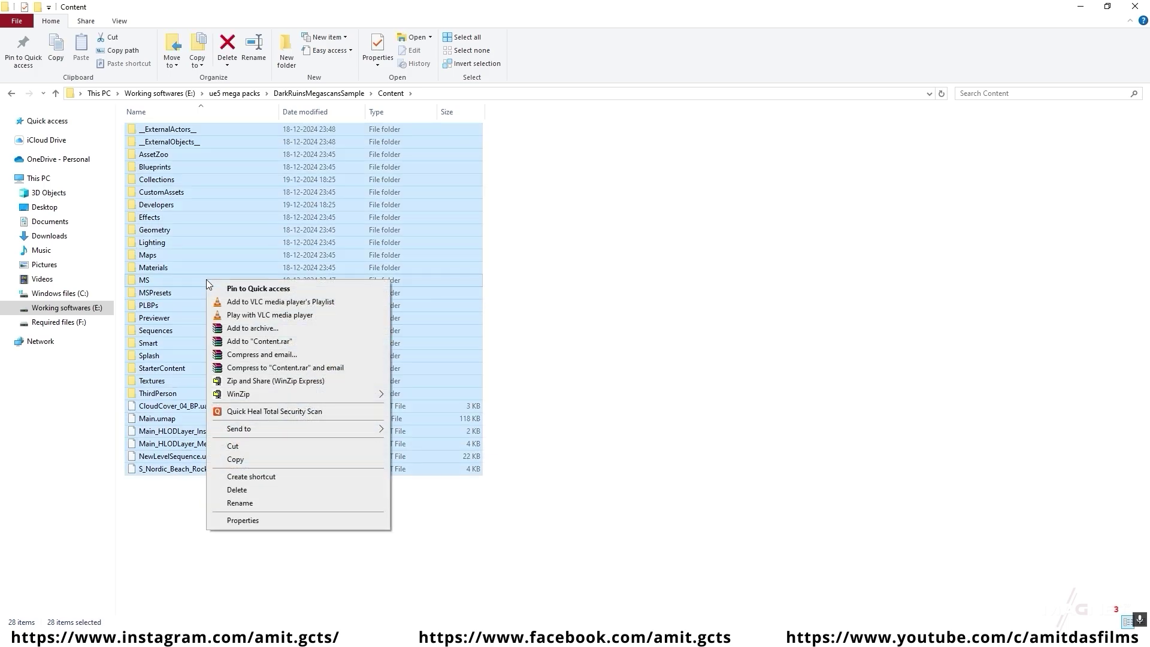
click(258, 460)
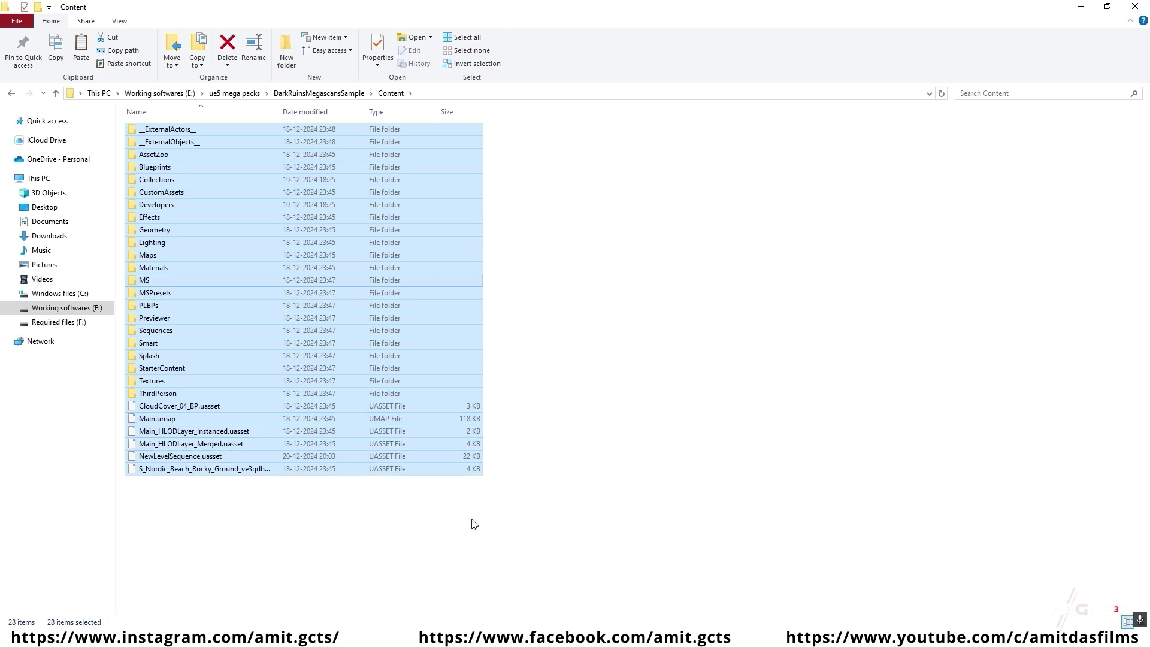
- Switch to the Epic Games launcher, show the tutorial project in its folder and paste the copied files into its Content folder
click(505, 635)
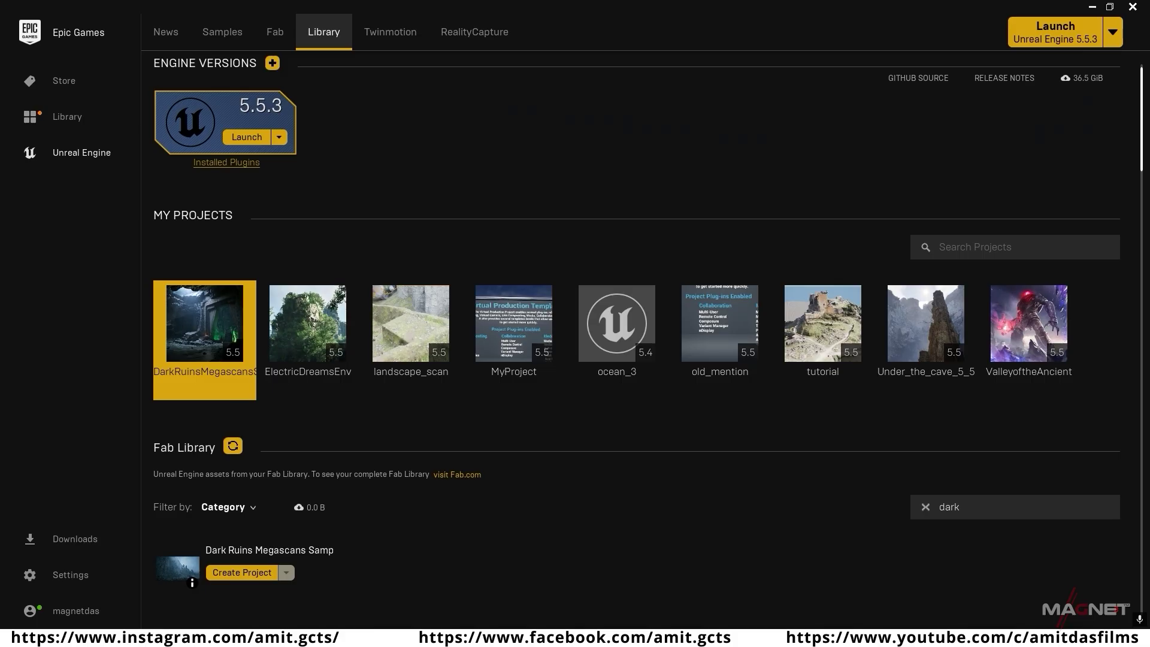
click(831, 341)
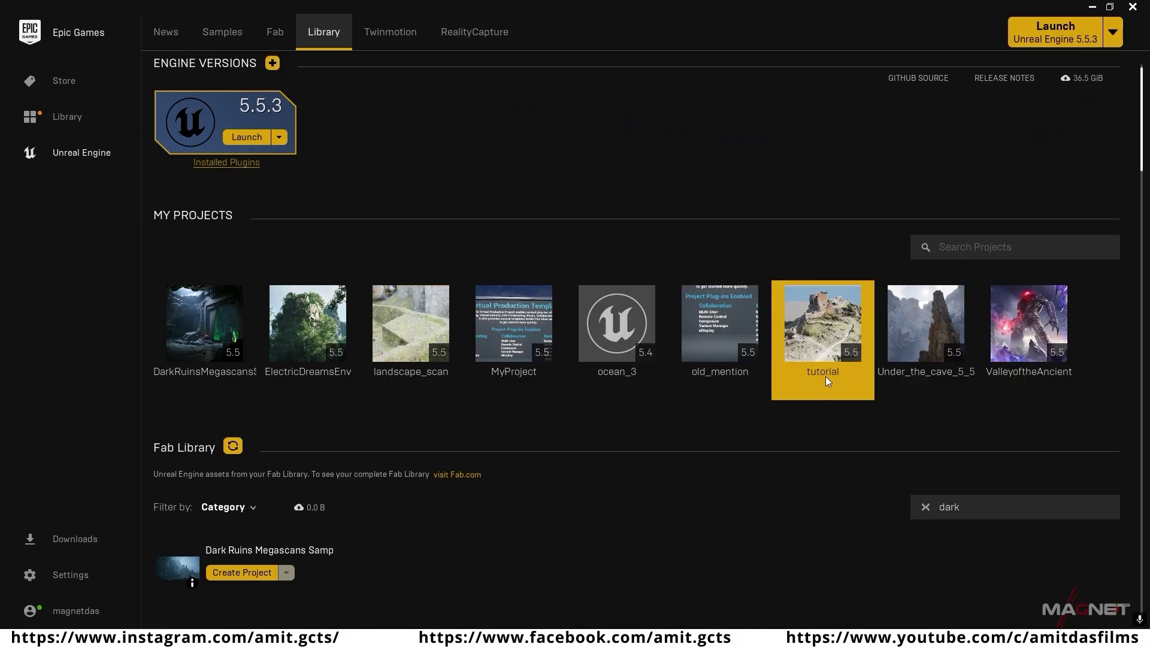
right_click(824, 314)
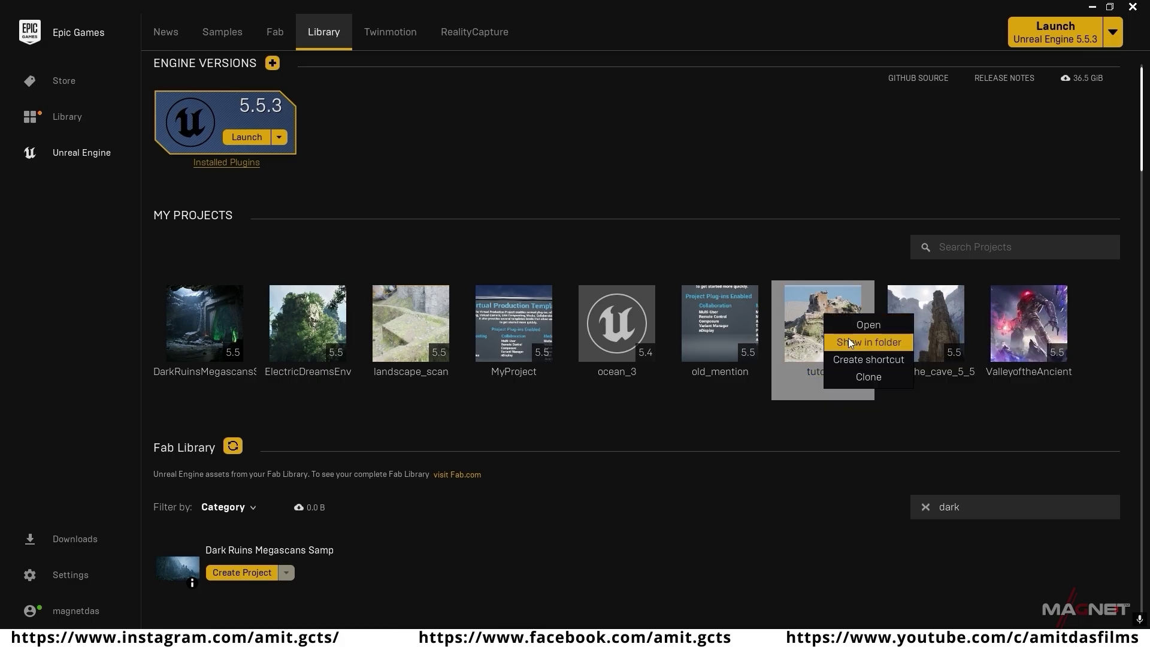
click(869, 341)
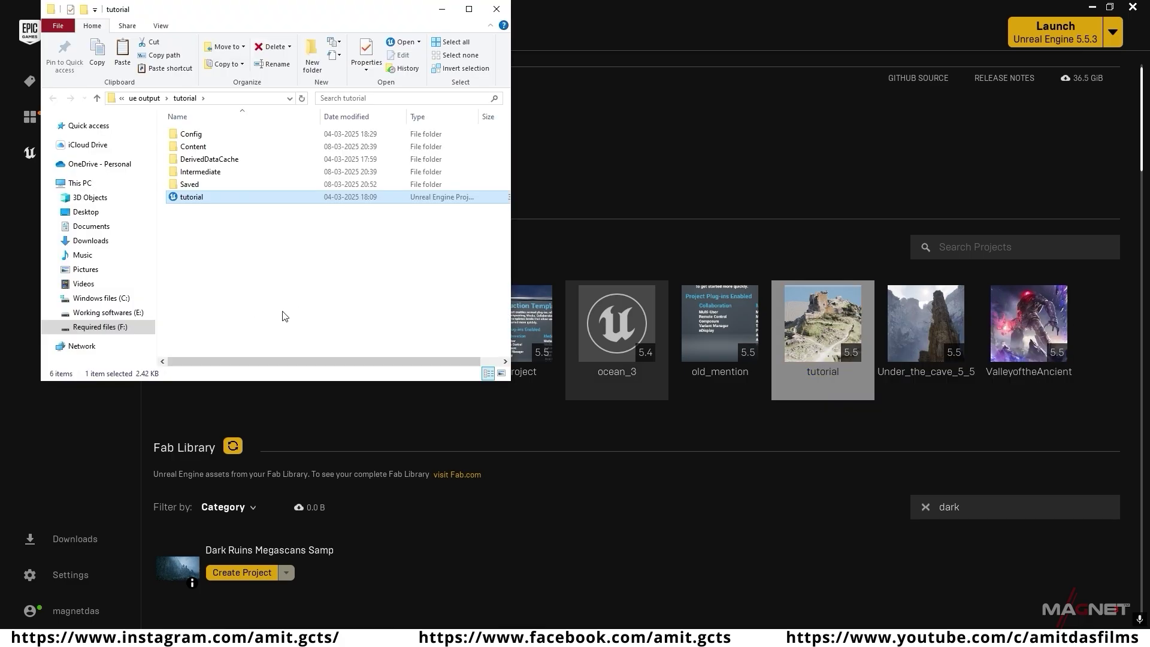
double_click(223, 149)
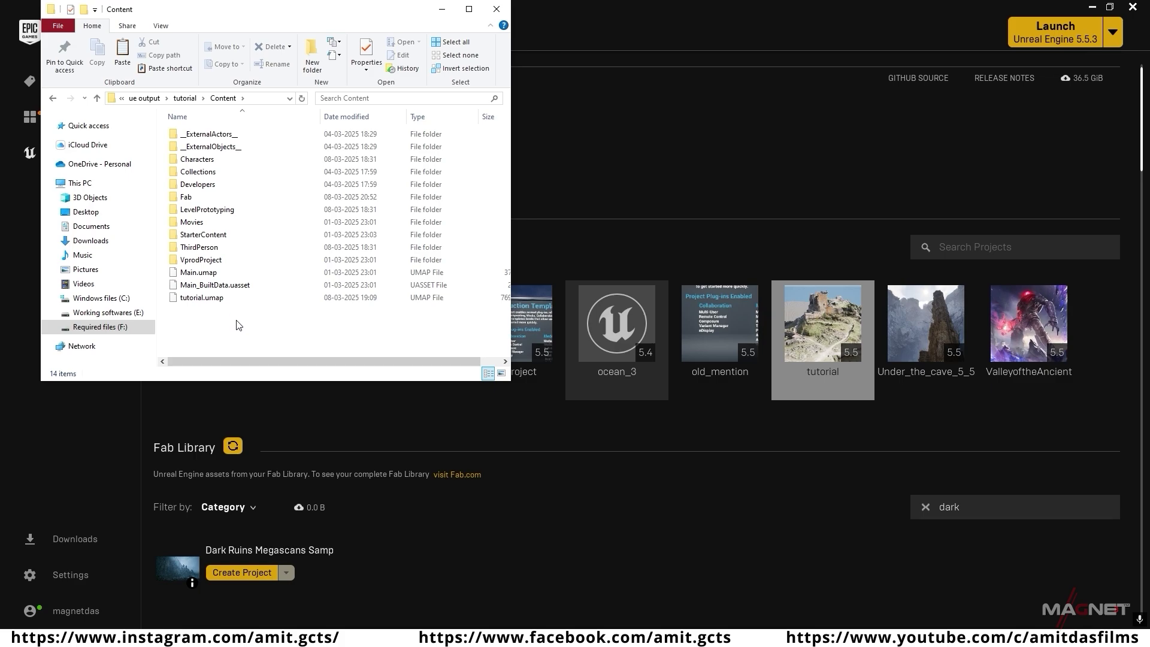
key(ctrl+v)
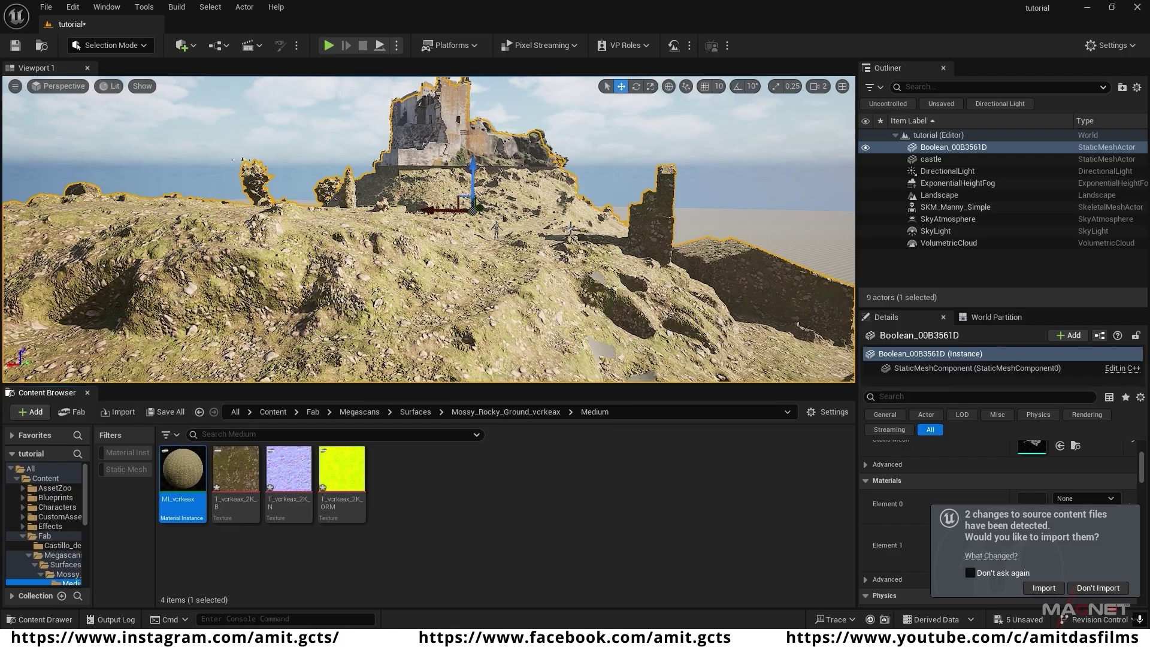
- In the Unreal Editor, look through the project's root Content folder and import the detected source content changes
click(63, 480)
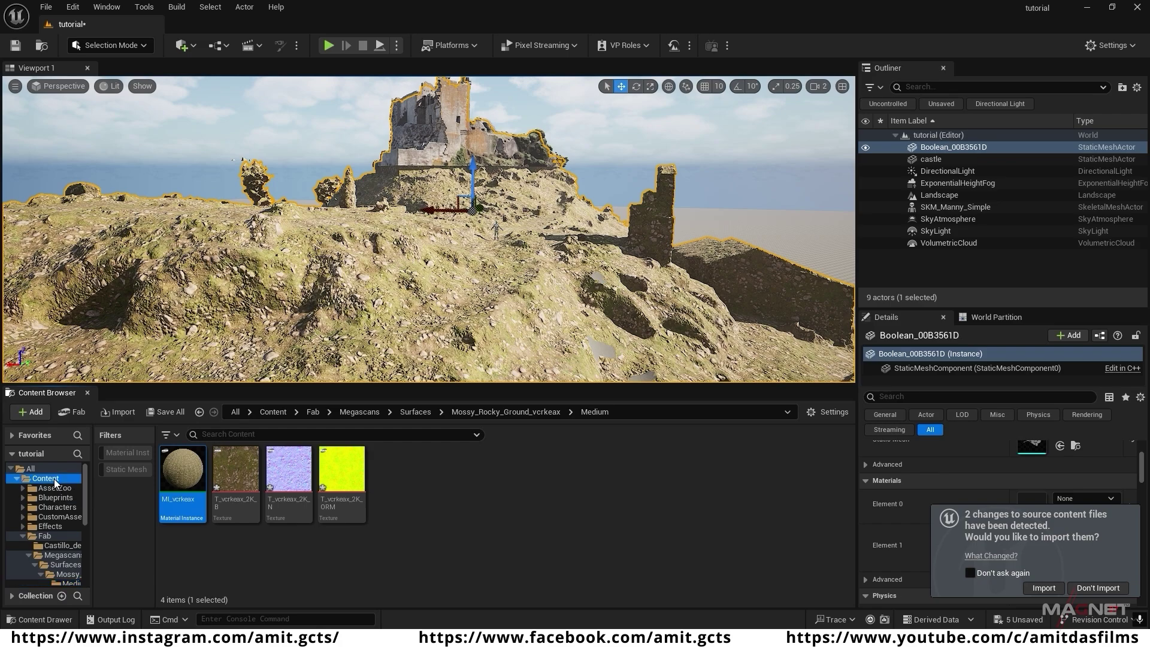
scroll(642, 516, down, 3)
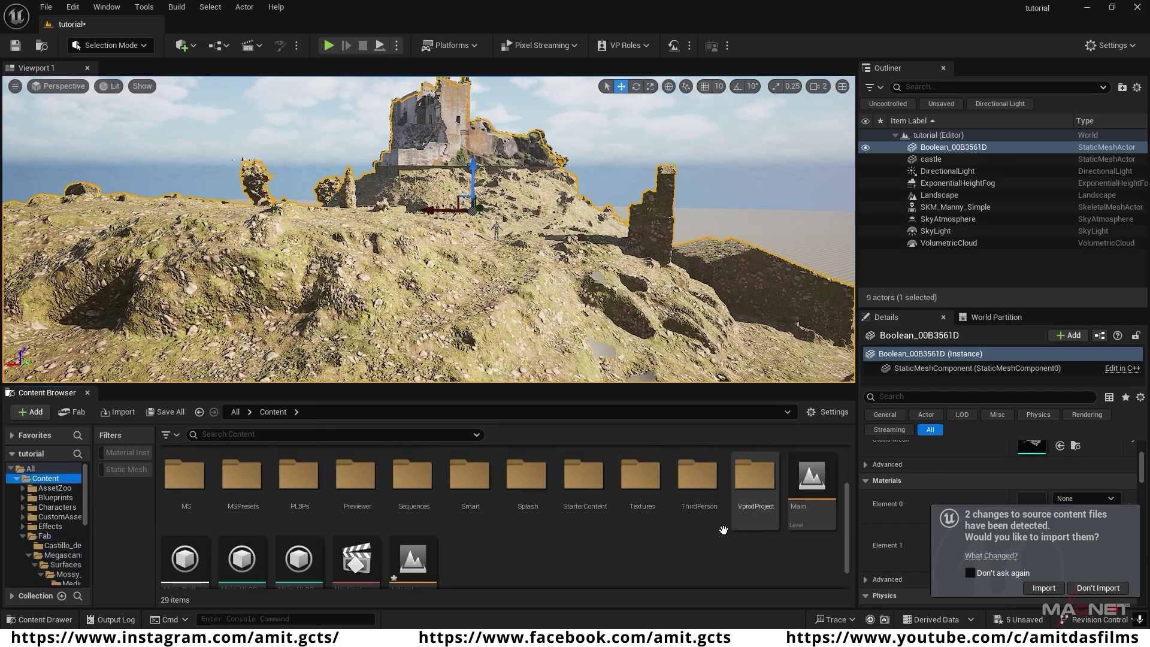
scroll(450, 546, up, 2)
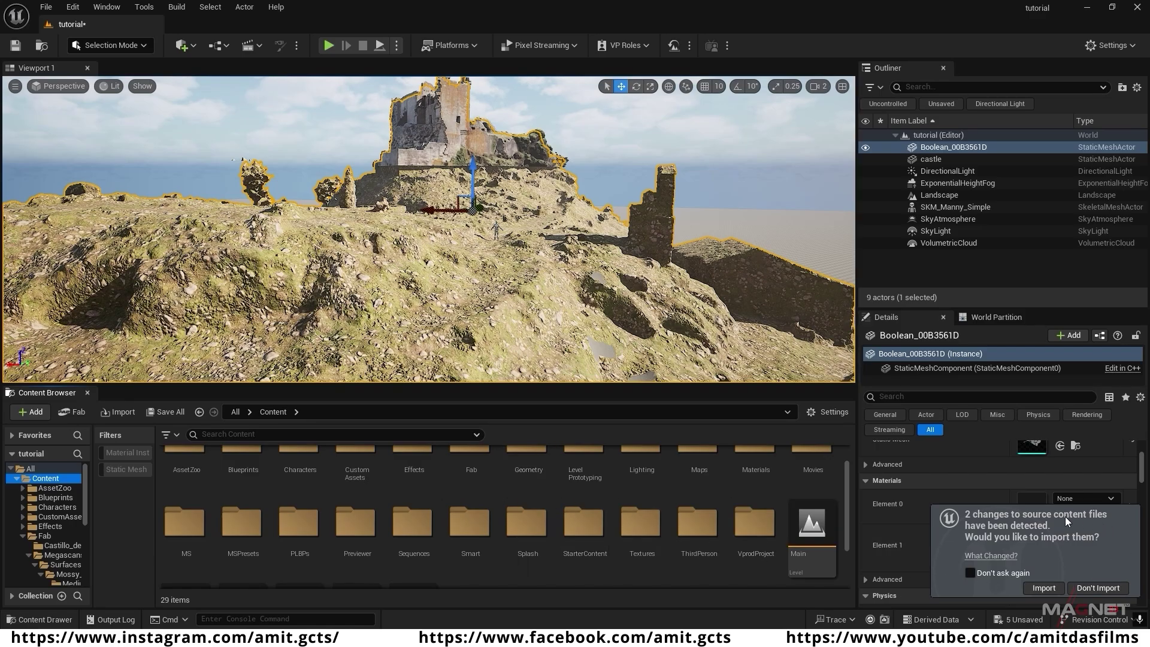
click(1044, 589)
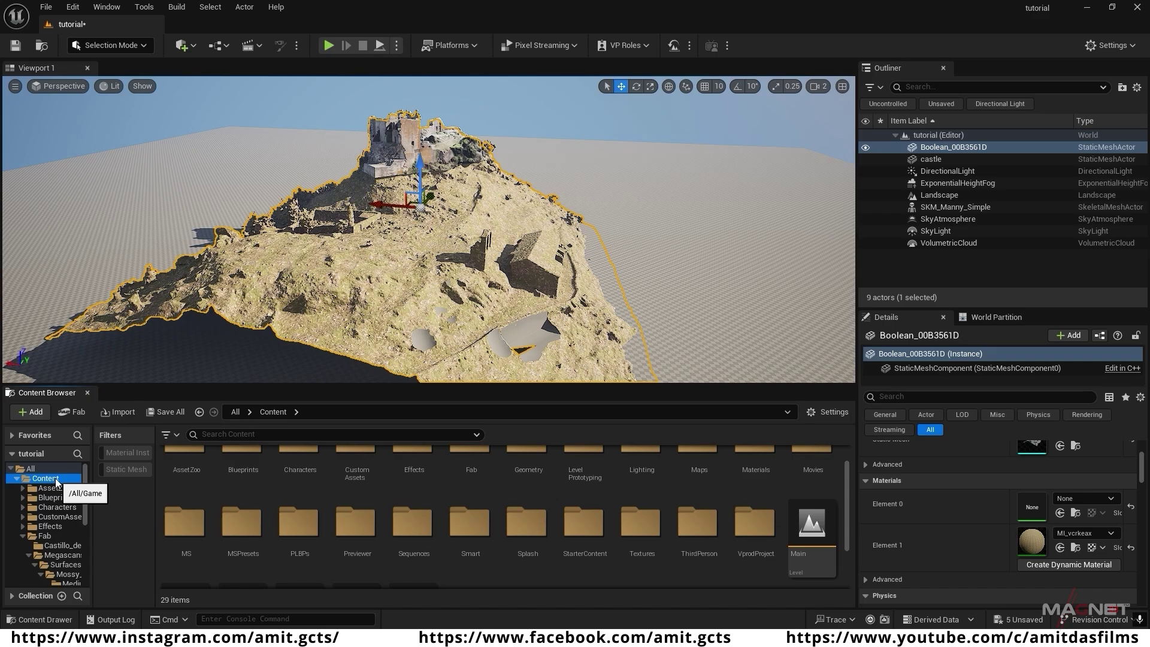
- Assign M_Metal_Rust from the StarterContent Materials folder as the Landscape's landscape material
scroll(578, 575, down, 1)
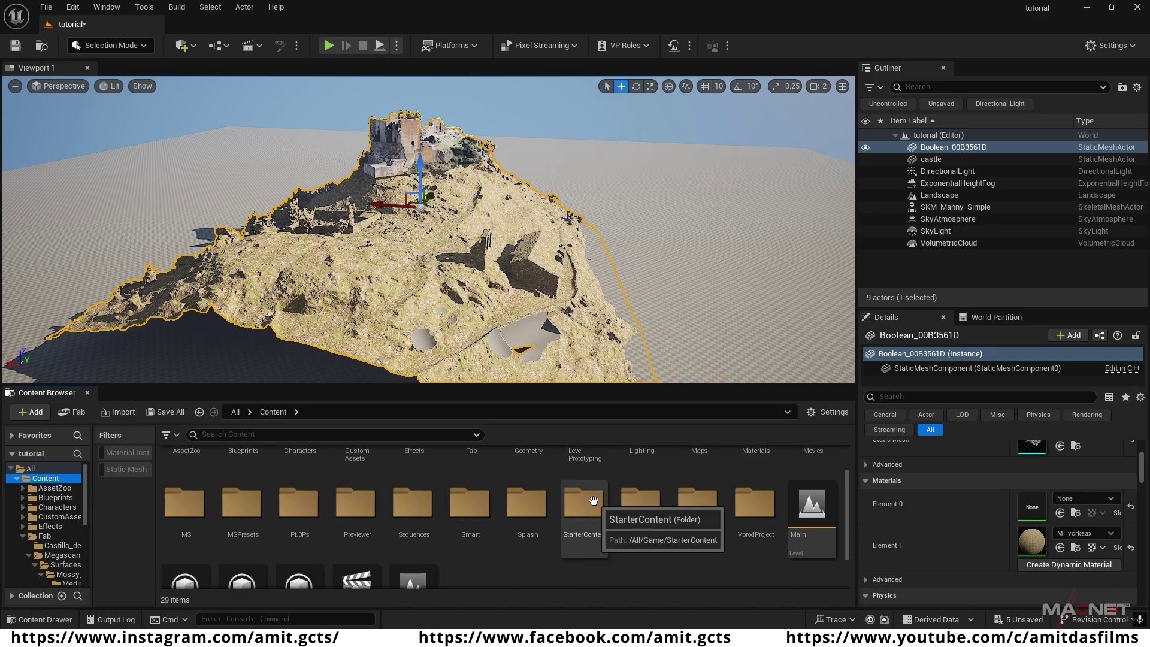
double_click(593, 504)
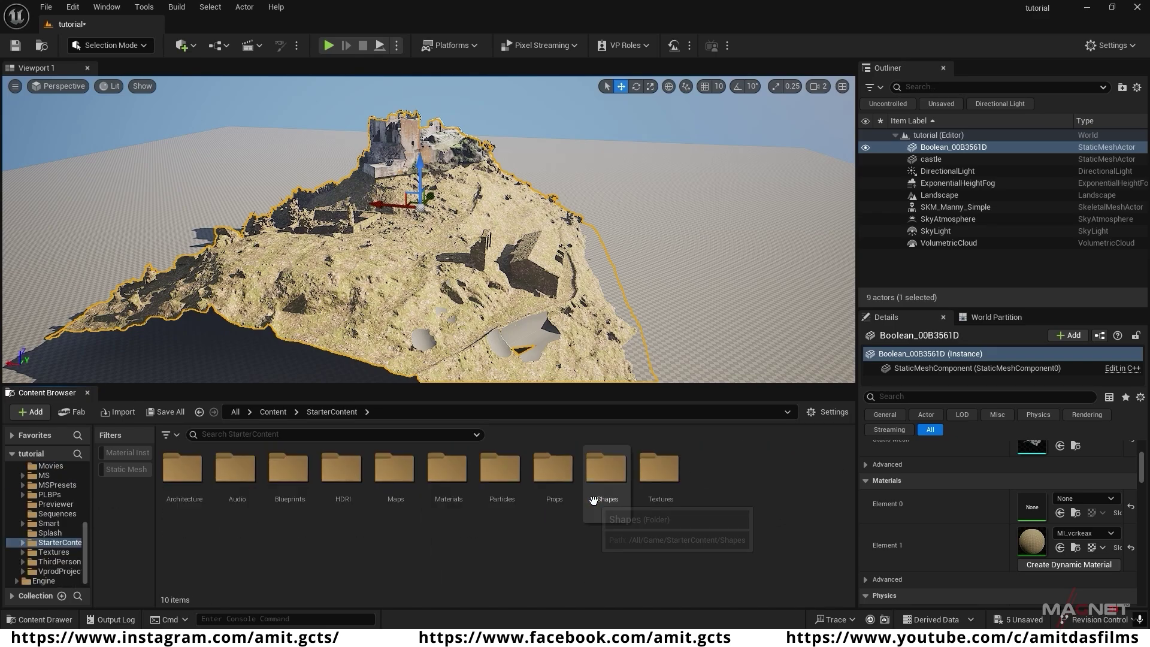
double_click(449, 471)
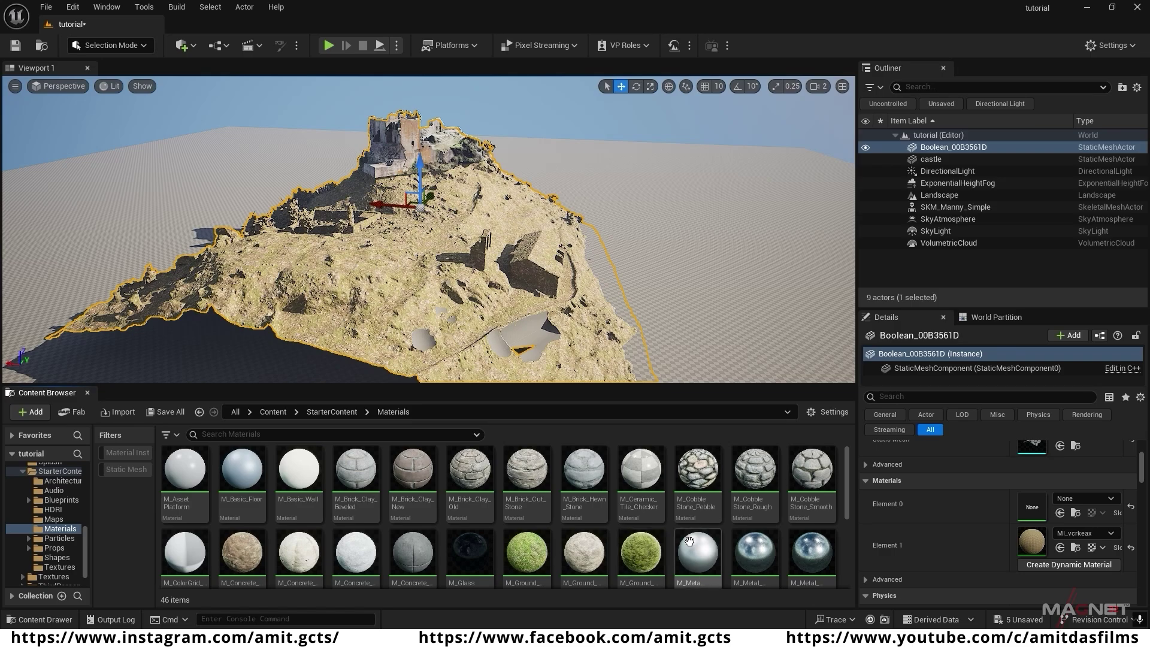
scroll(689, 541, down, 2)
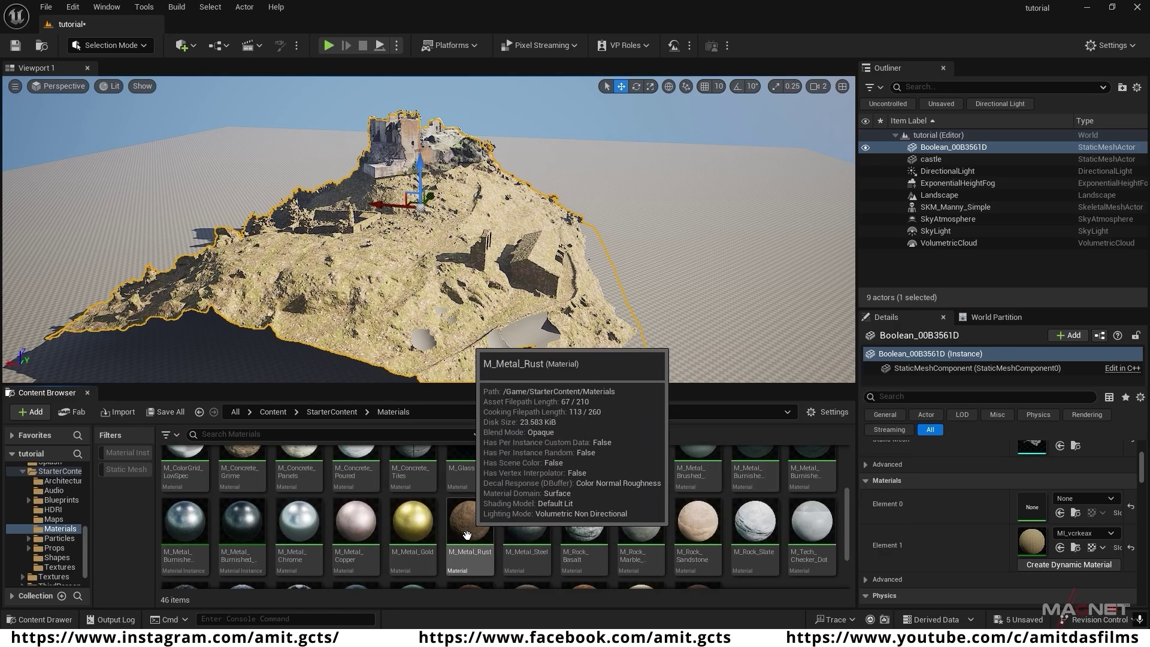
click(723, 244)
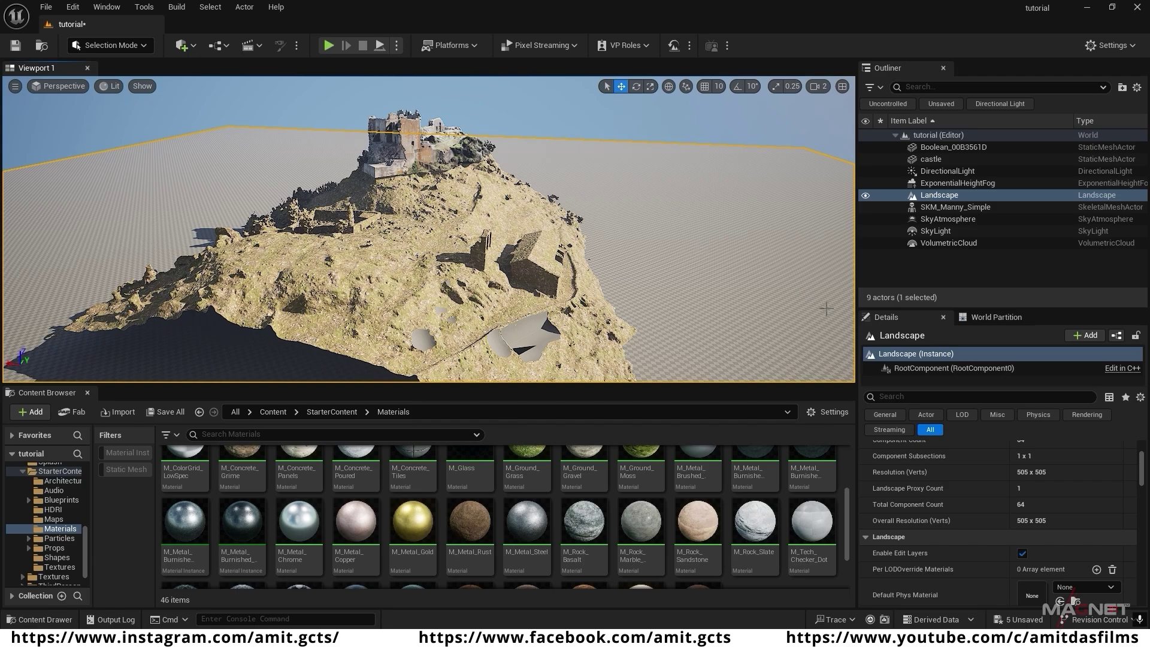
scroll(953, 509, down, 3)
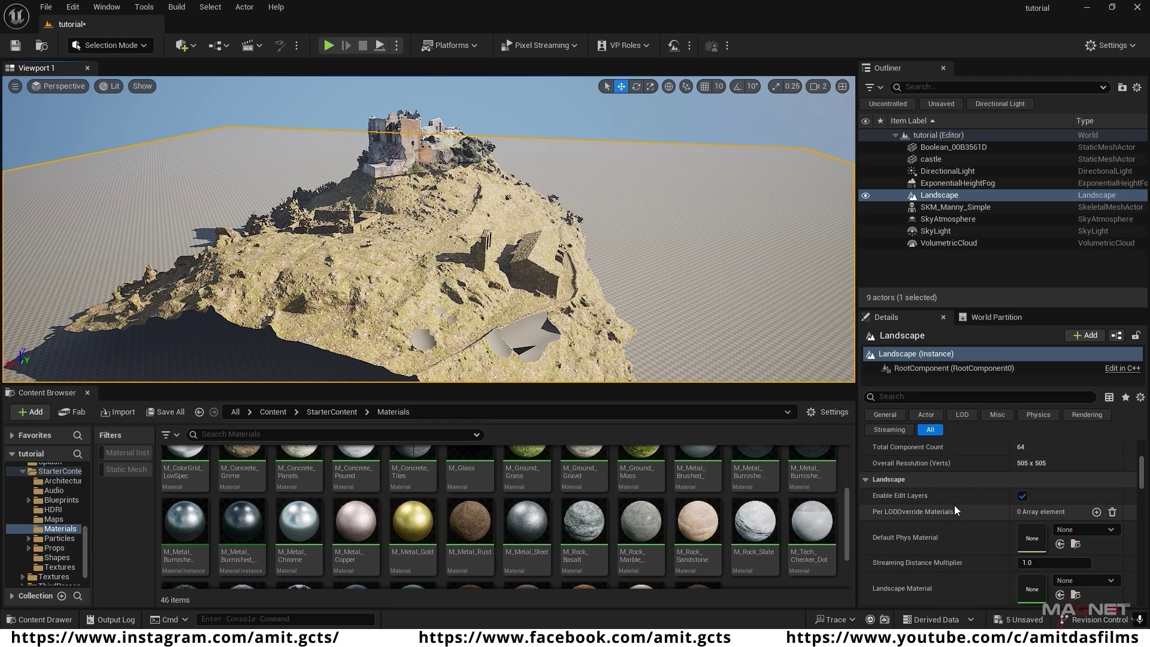
scroll(954, 505, down, 1)
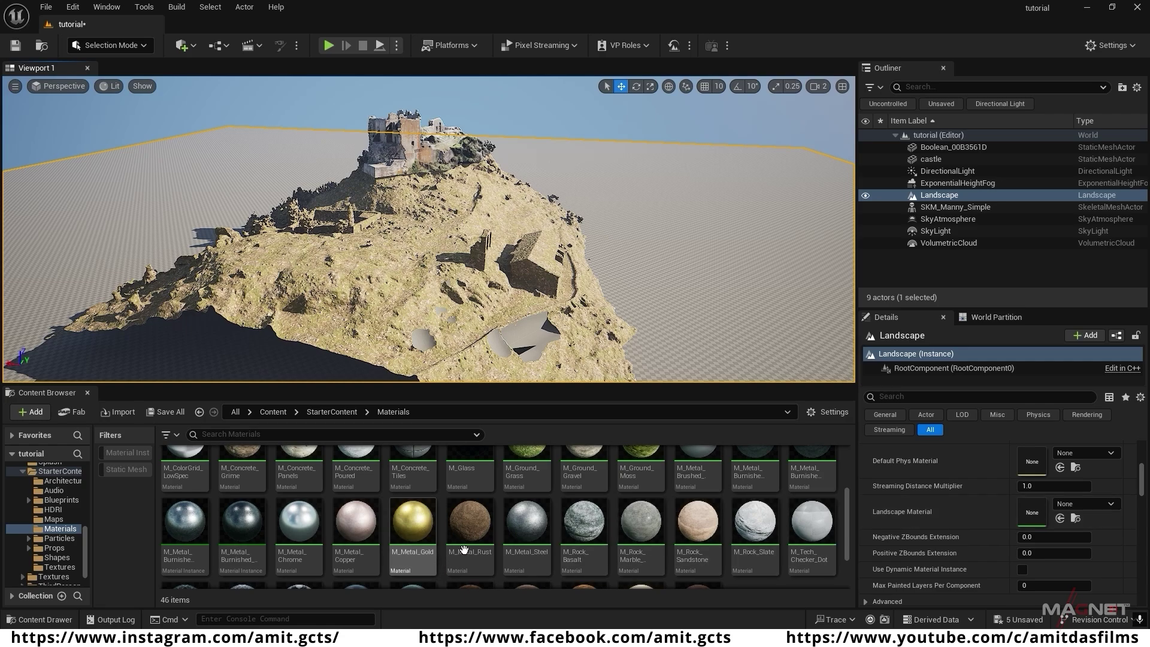
click(465, 521)
drag(465, 521, 1033, 511)
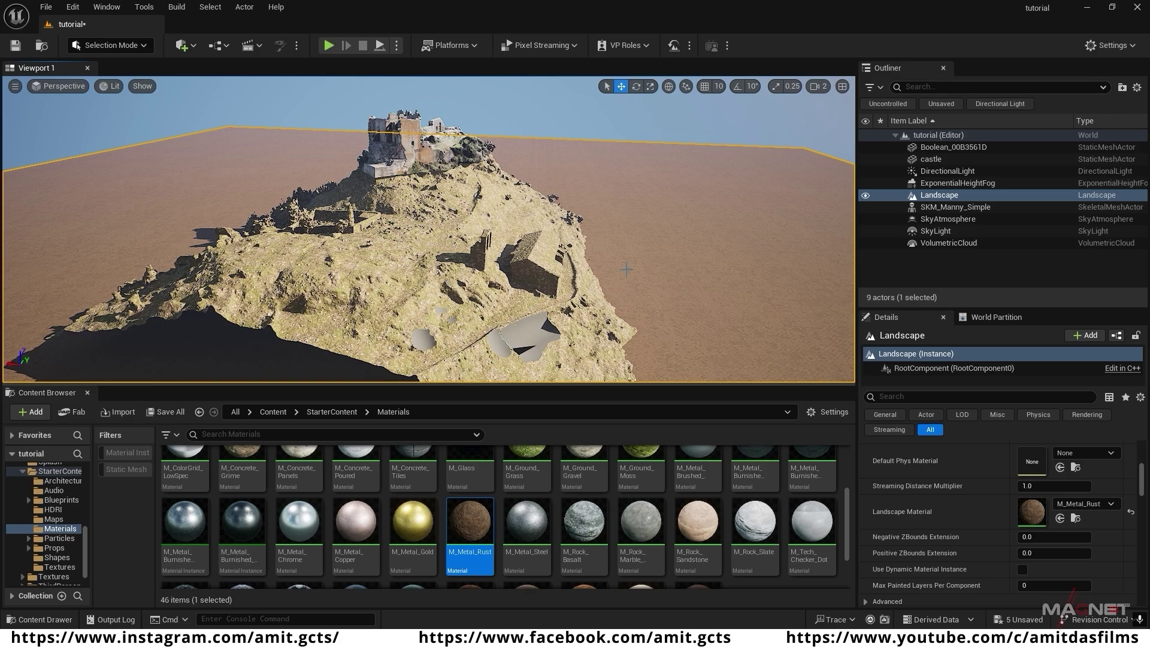
- Add a Plane shape to the level, lock its scale proportions and set its scale to 200
click(196, 45)
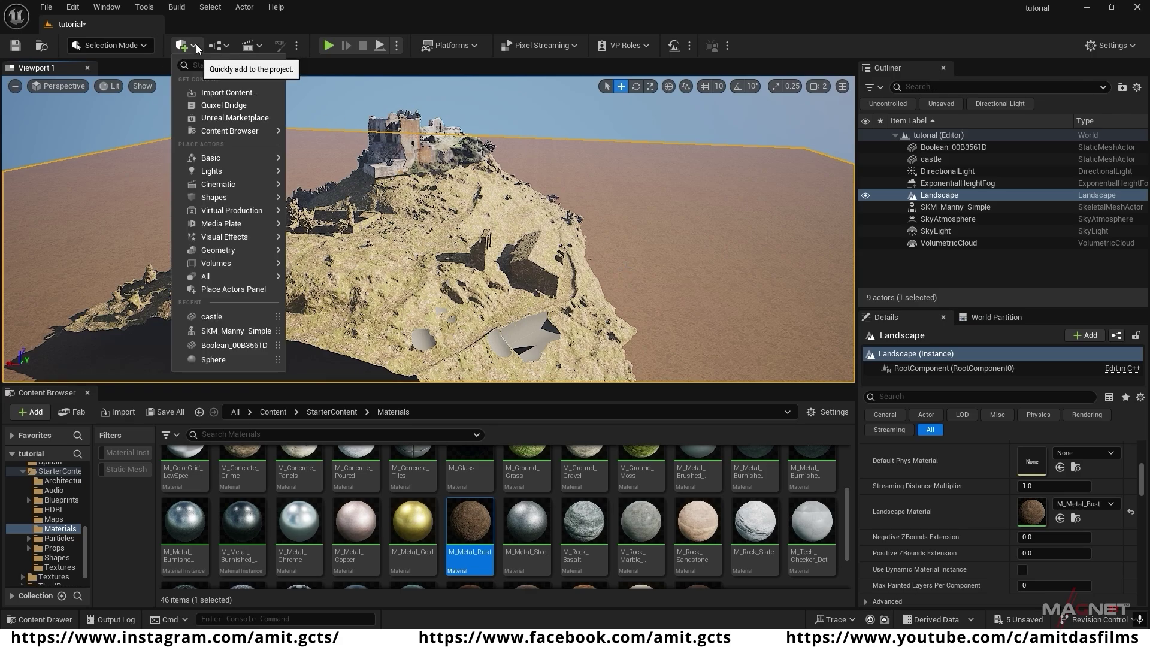
mouse_move(214, 199)
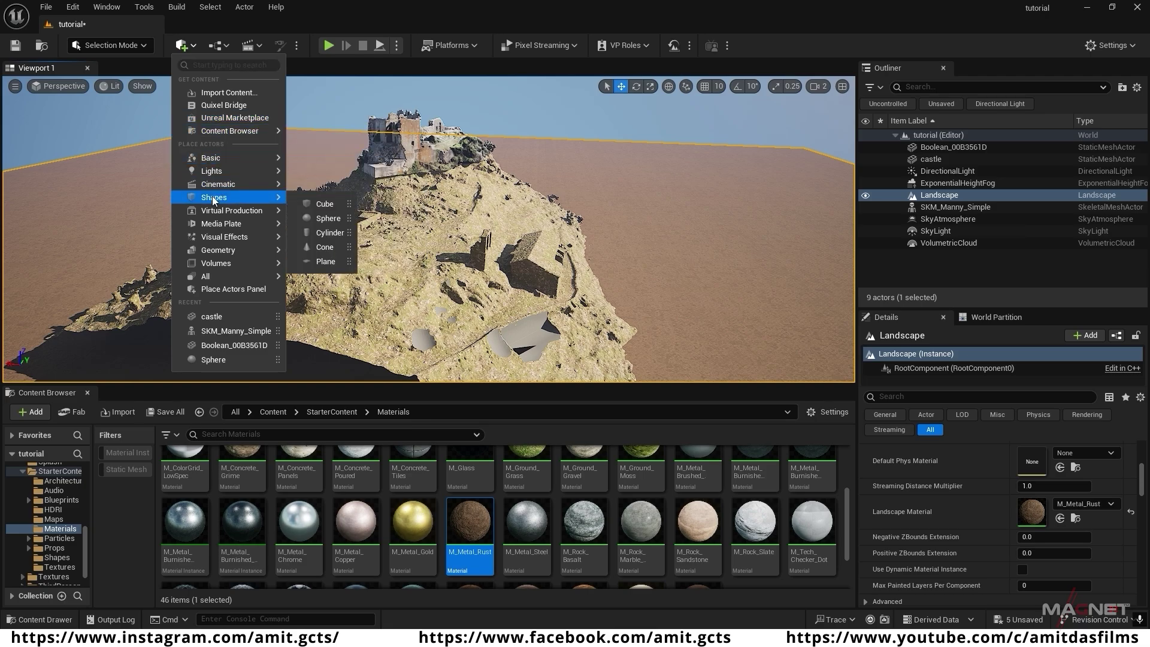
click(325, 261)
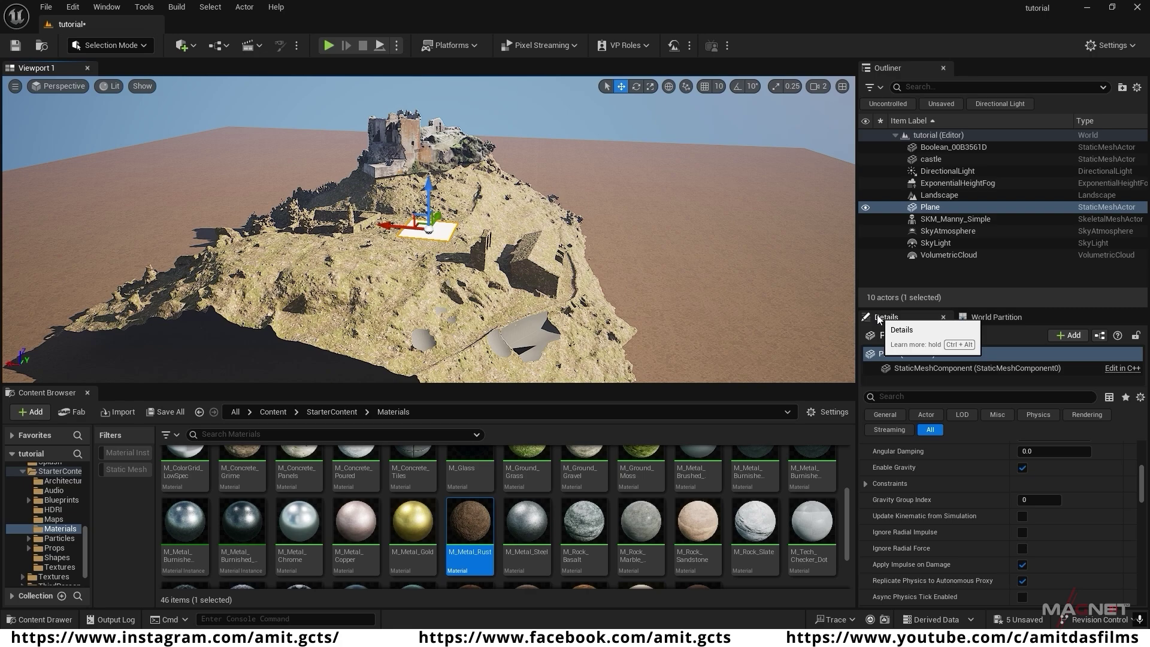
scroll(1112, 510, up, 3)
scroll(1114, 504, up, 5)
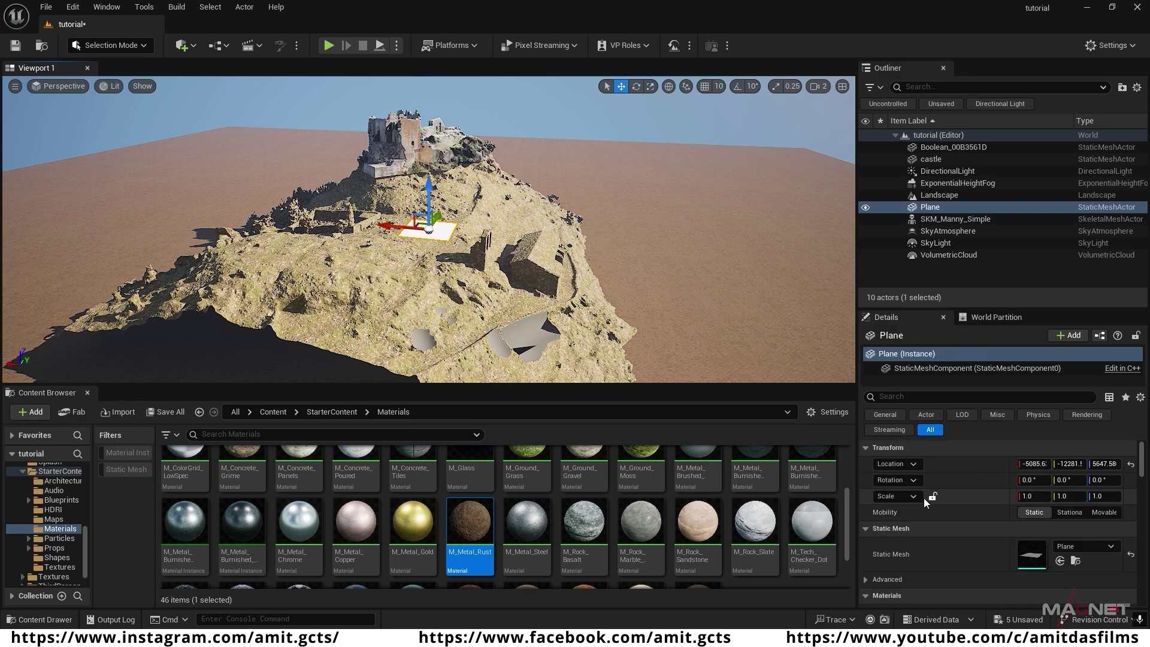
click(933, 498)
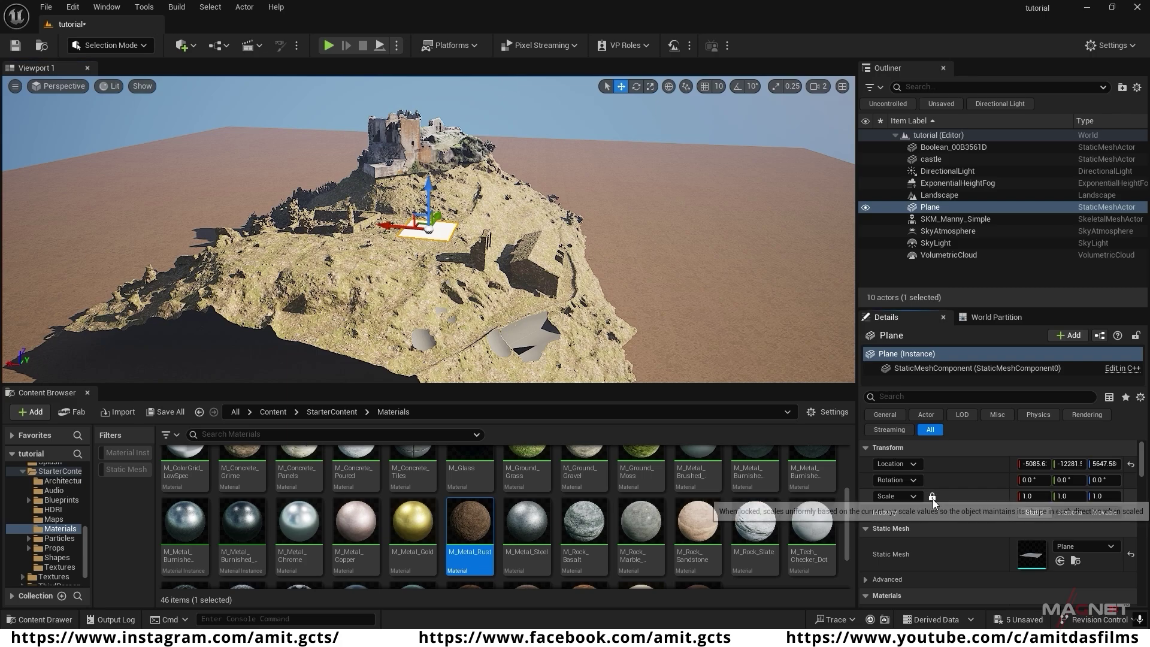
click(1026, 496)
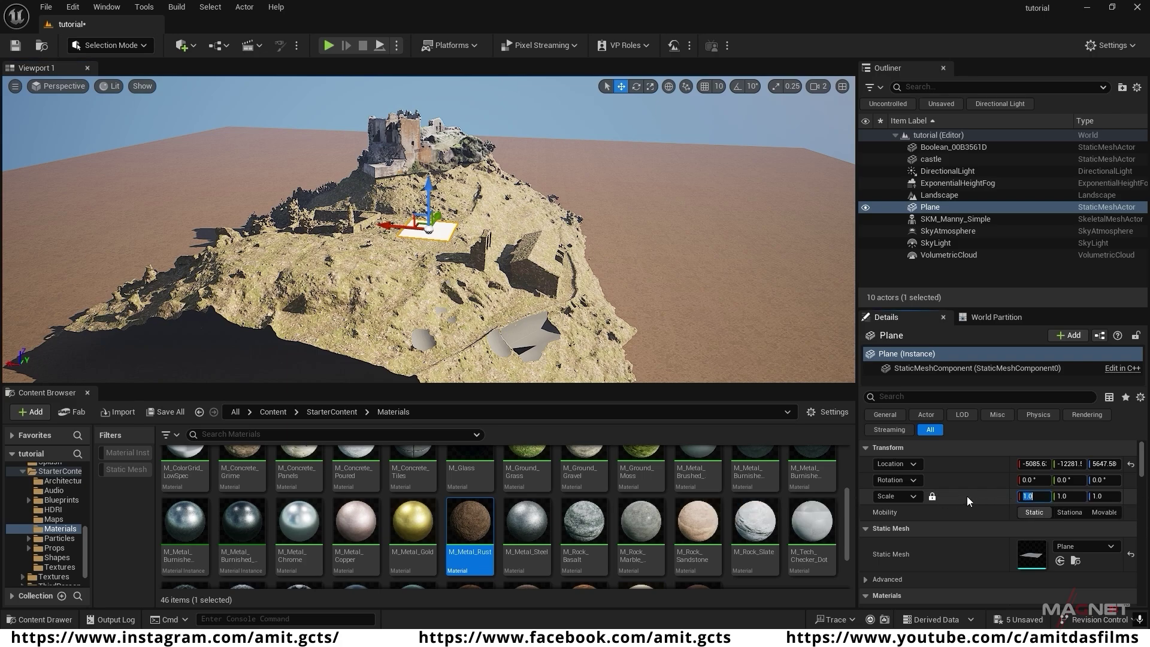
text(200)
key(Return)
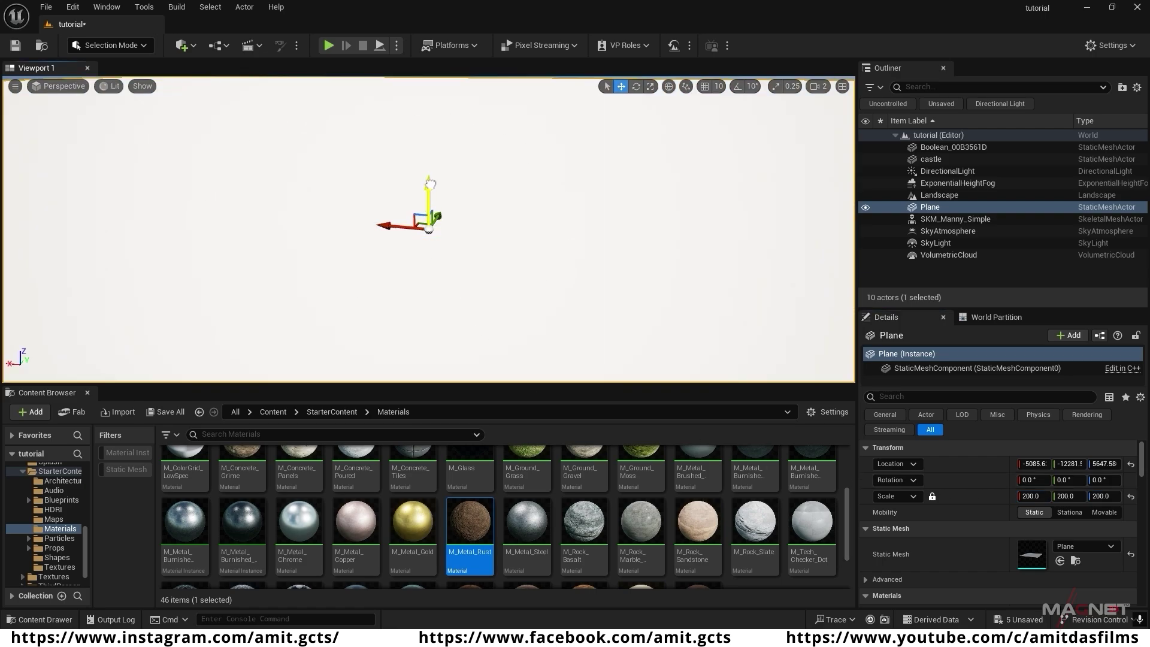
- Lower the plane to just above the landscape and center it beneath the castle hill, at about X -1632, Y 106, Z 202
drag(430, 184, 432, 360)
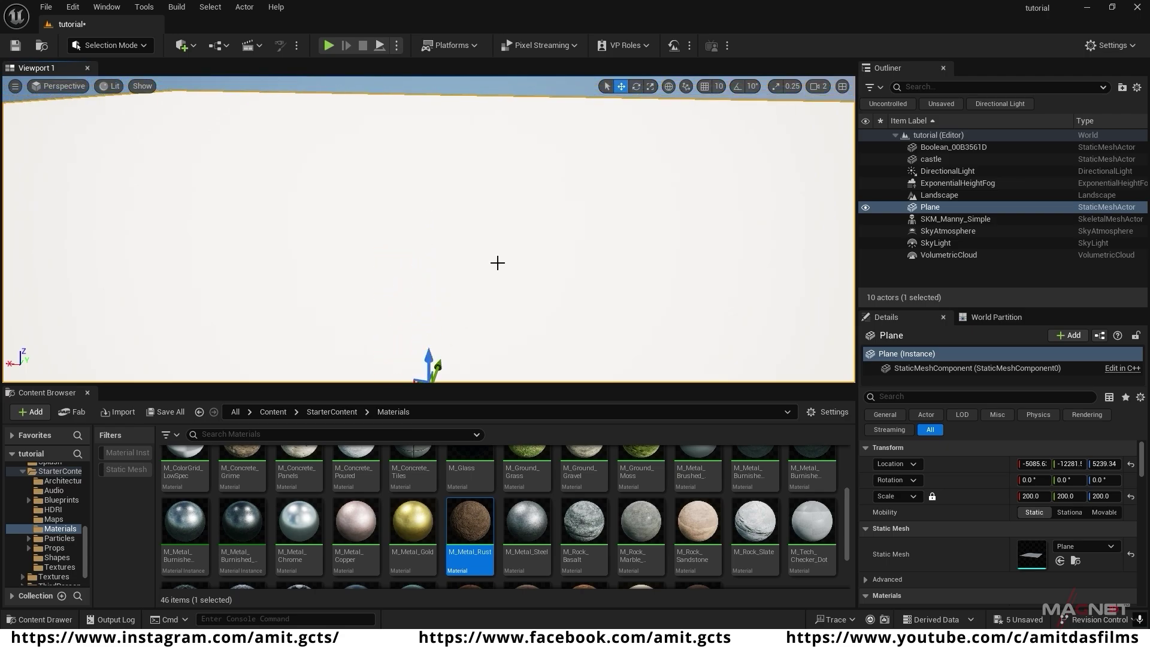
right_drag(498, 262, 498, 288)
drag(440, 207, 441, 339)
right_drag(444, 228, 456, 258)
drag(446, 200, 425, 107)
right_drag(426, 107, 440, 75)
drag(406, 193, 407, 205)
right_drag(408, 205, 435, 215)
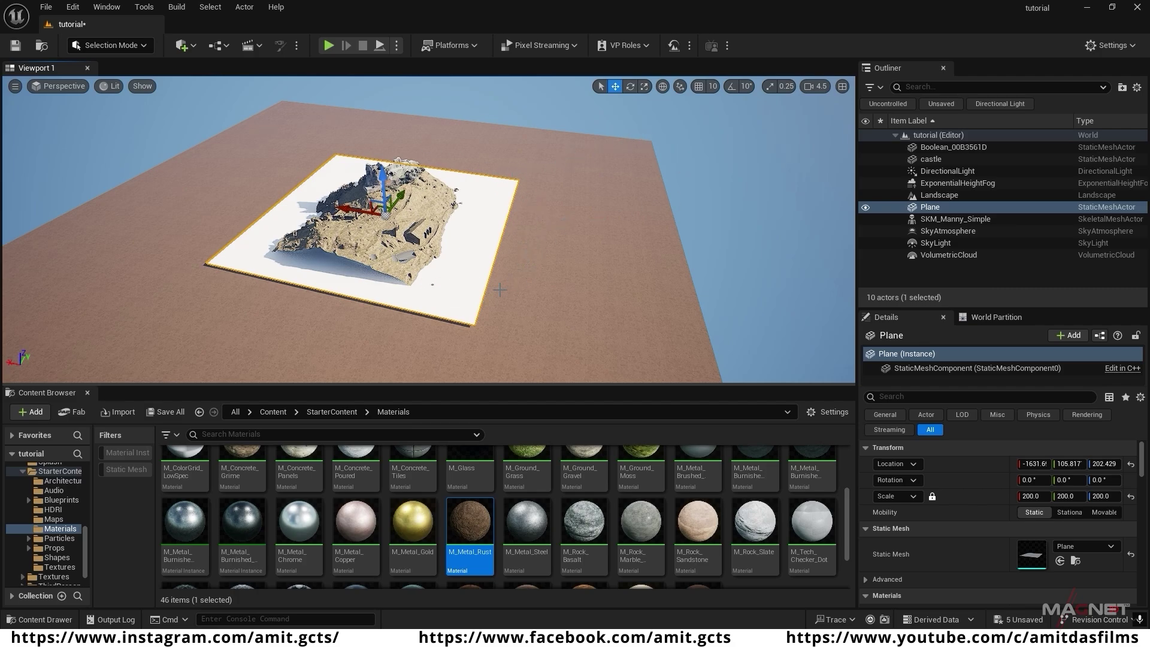
- Set the plane's uniform scale to 600 and view the castle hill up close
click(1028, 496)
click(1028, 496)
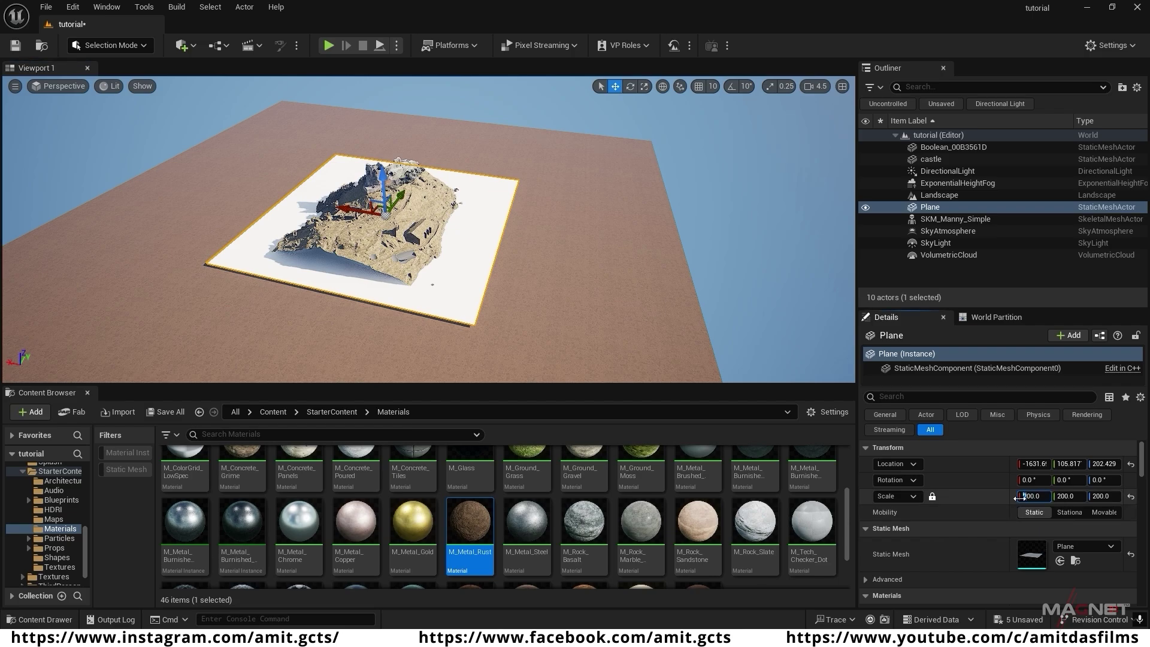
key(Return)
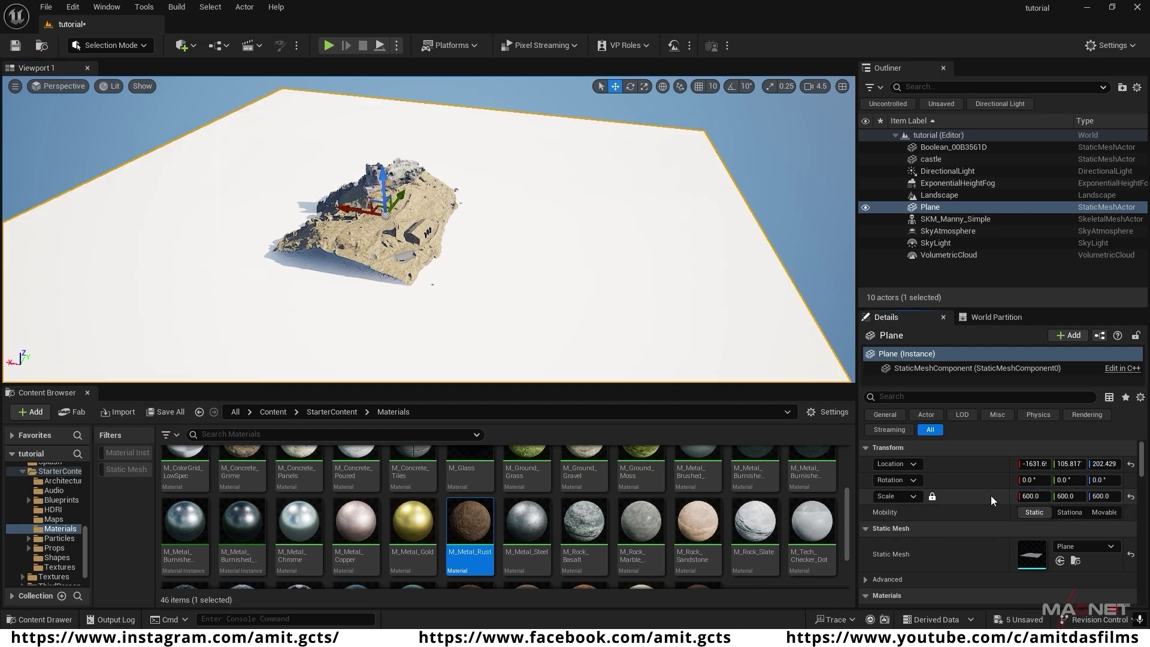
mouse_move(429, 229)
right_down()
mouse_move(402, 224)
mouse_move(401, 207)
mouse_move(408, 222)
right_up()
key(w)
right_drag(678, 306, 698, 308)
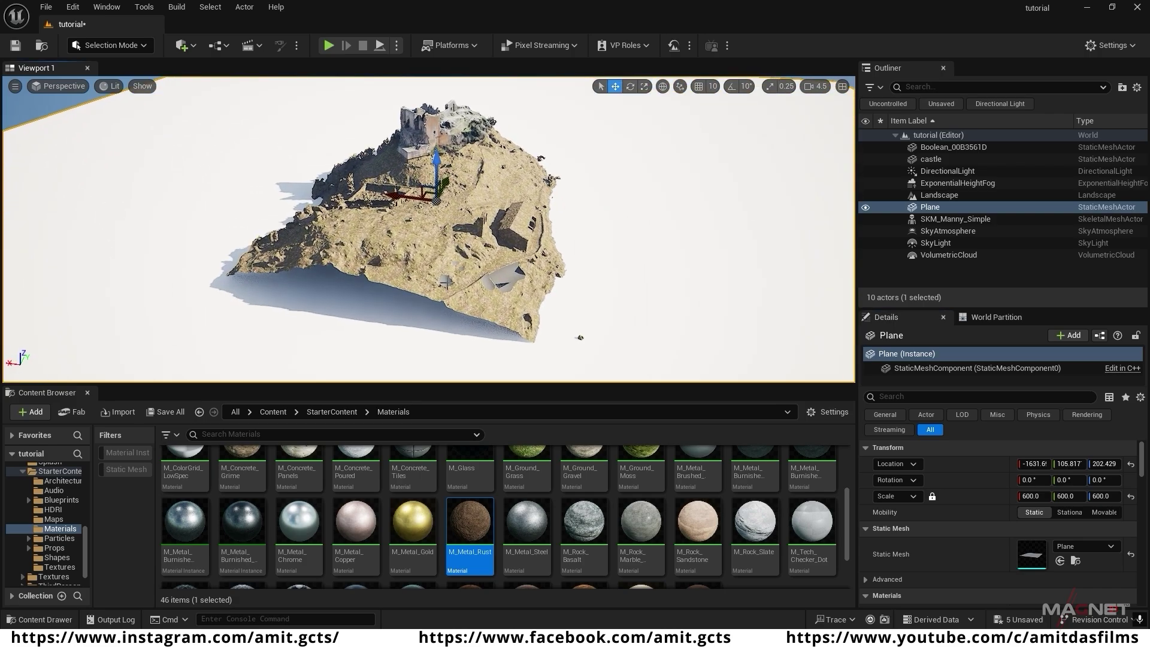
- Adjust the plane's height to about Z 262 and apply the MI_MS_Puddle material instance from the Materials/Custom folder to it
key(End)
right_drag(595, 341, 593, 314)
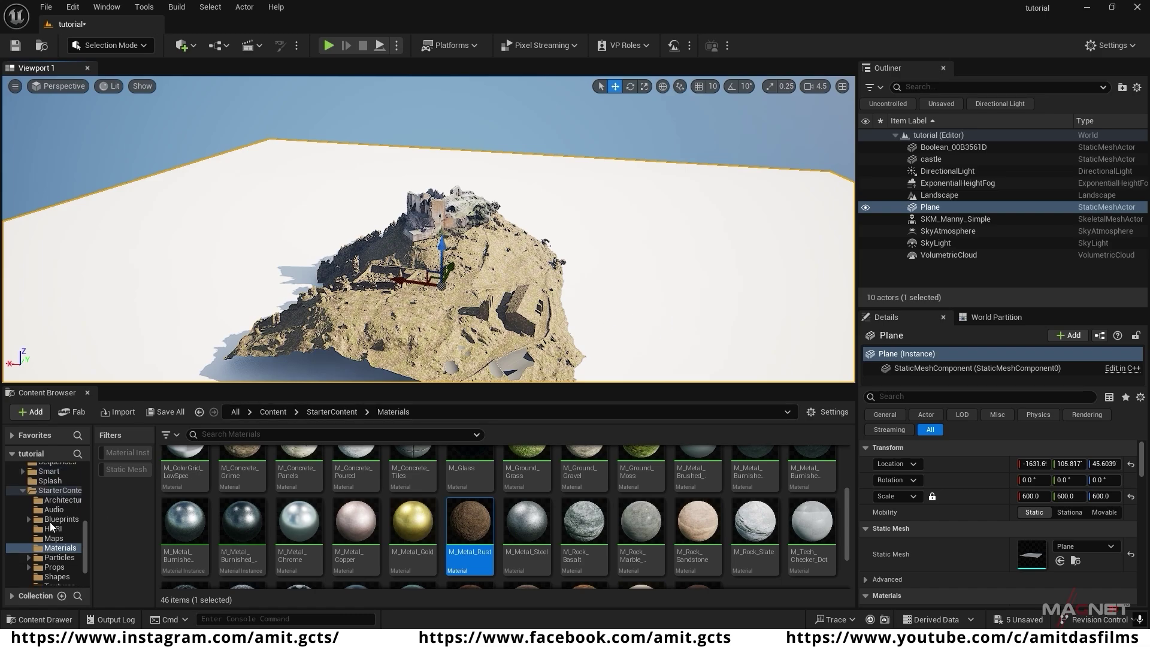
scroll(49, 522, up, 4)
scroll(43, 491, up, 1)
click(37, 478)
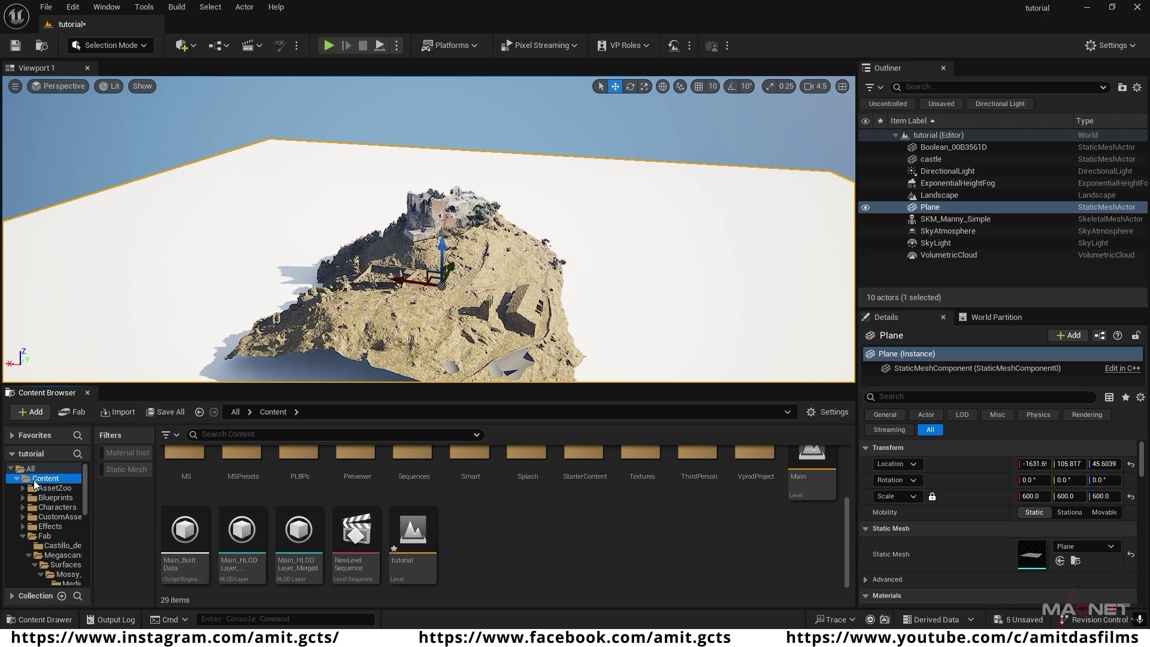
scroll(515, 551, up, 3)
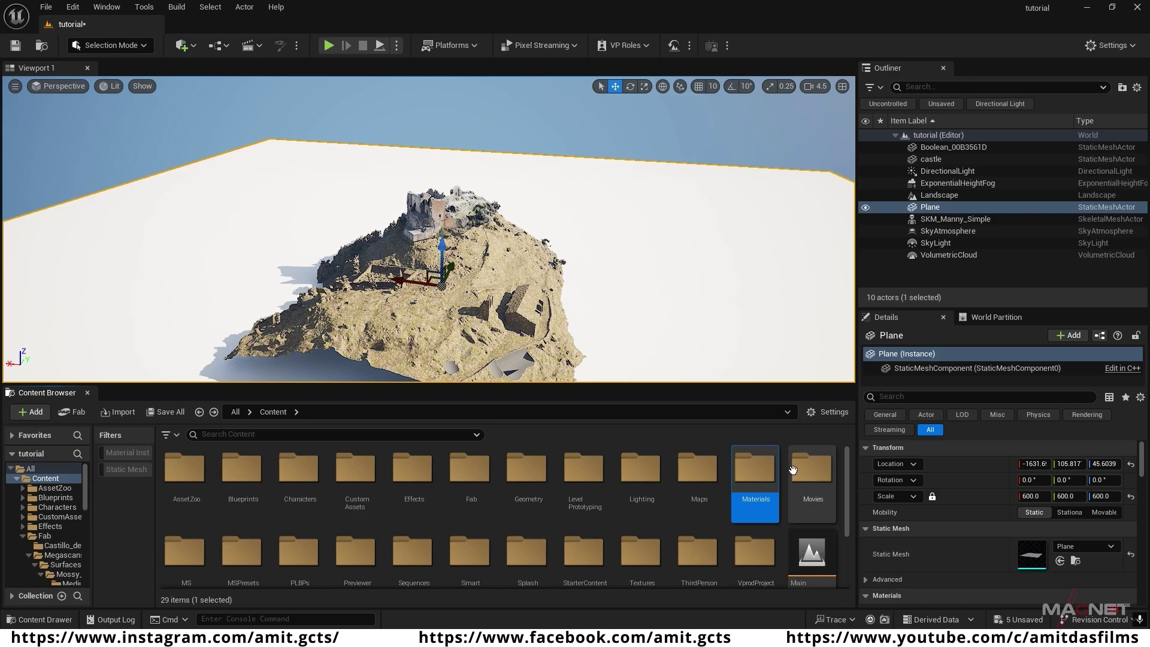
double_click(759, 473)
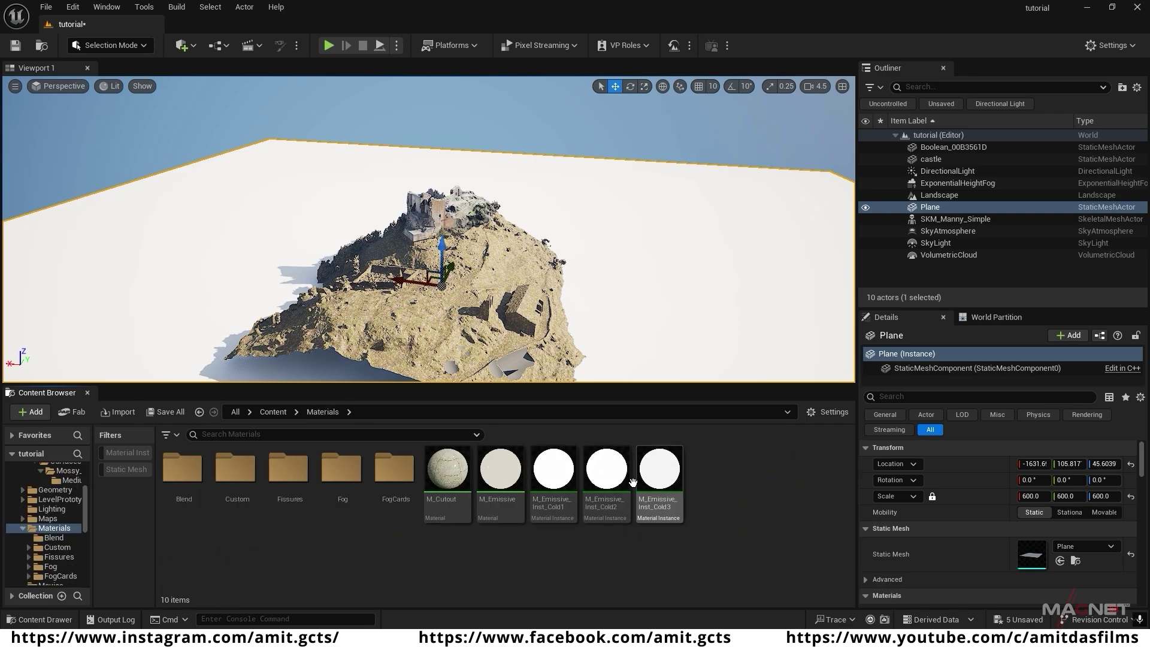
double_click(233, 468)
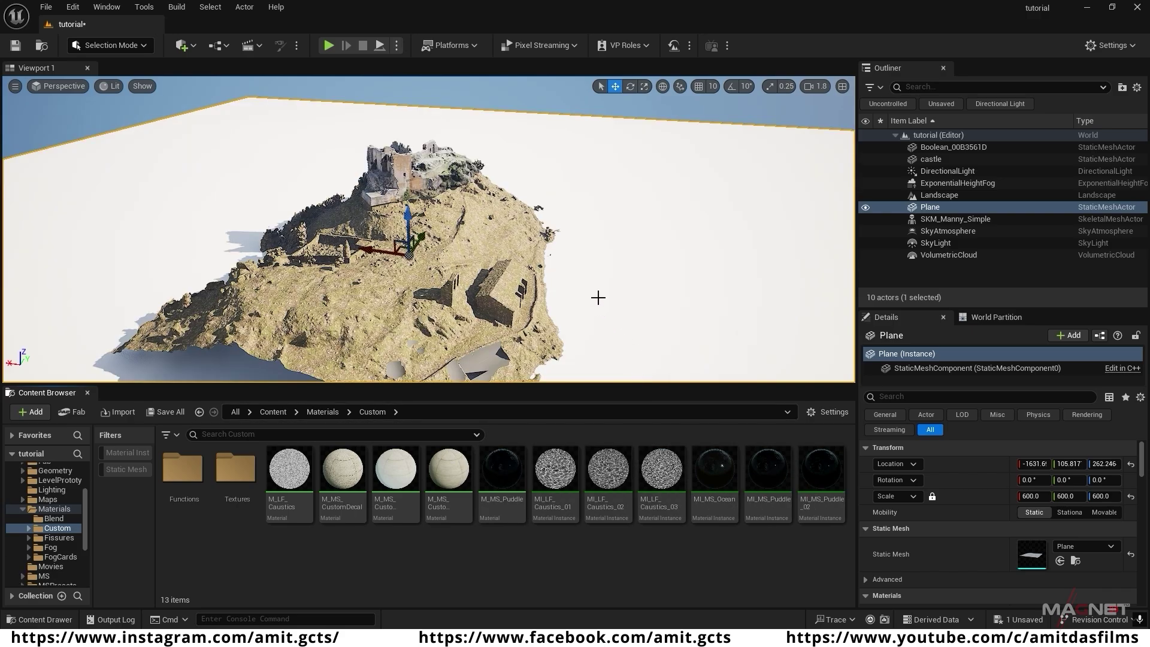
click(761, 468)
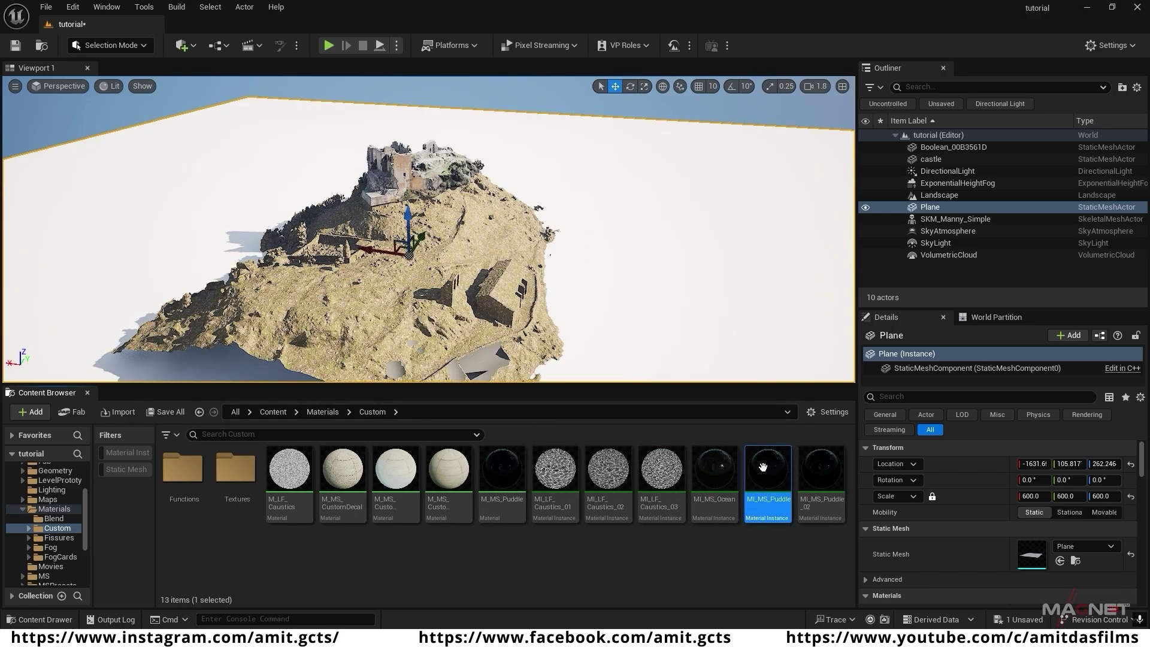
drag(774, 524, 749, 365)
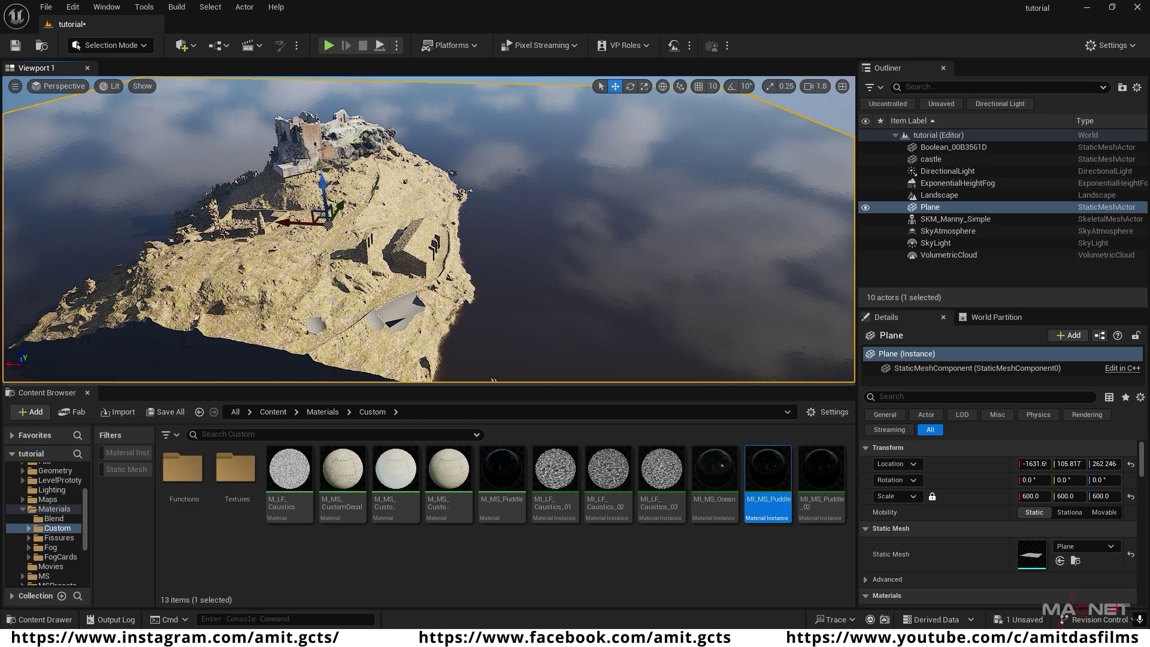
- Examine the water surface along the hill's shoreline and the castle from close to the ground
right_drag(520, 314, 509, 264)
key(w)
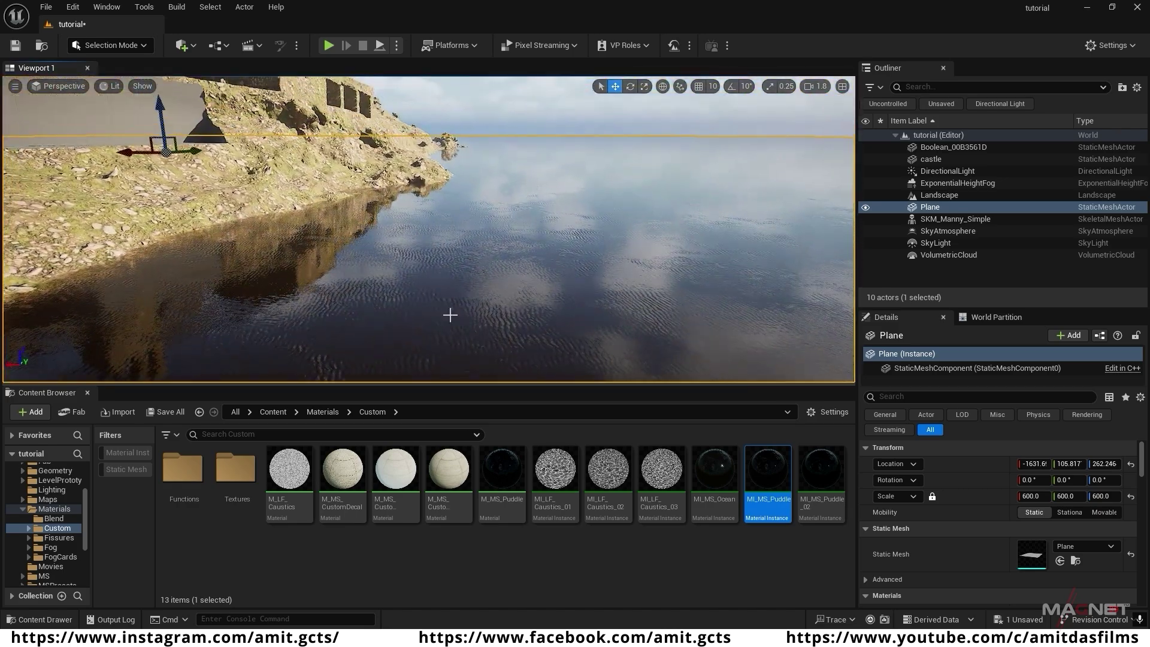
right_drag(198, 259, 198, 248)
key(a)
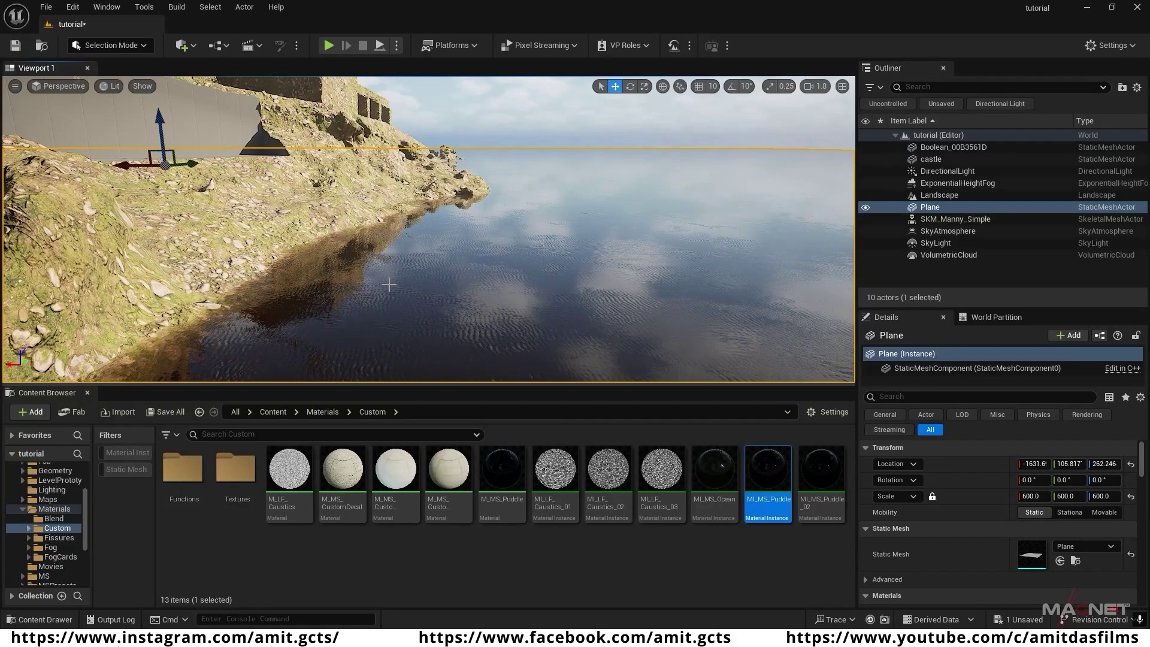
right_drag(608, 233, 467, 259)
key(e)
scroll(608, 233, up, 3)
key(w)
right_drag(276, 222, 267, 224)
key(e)
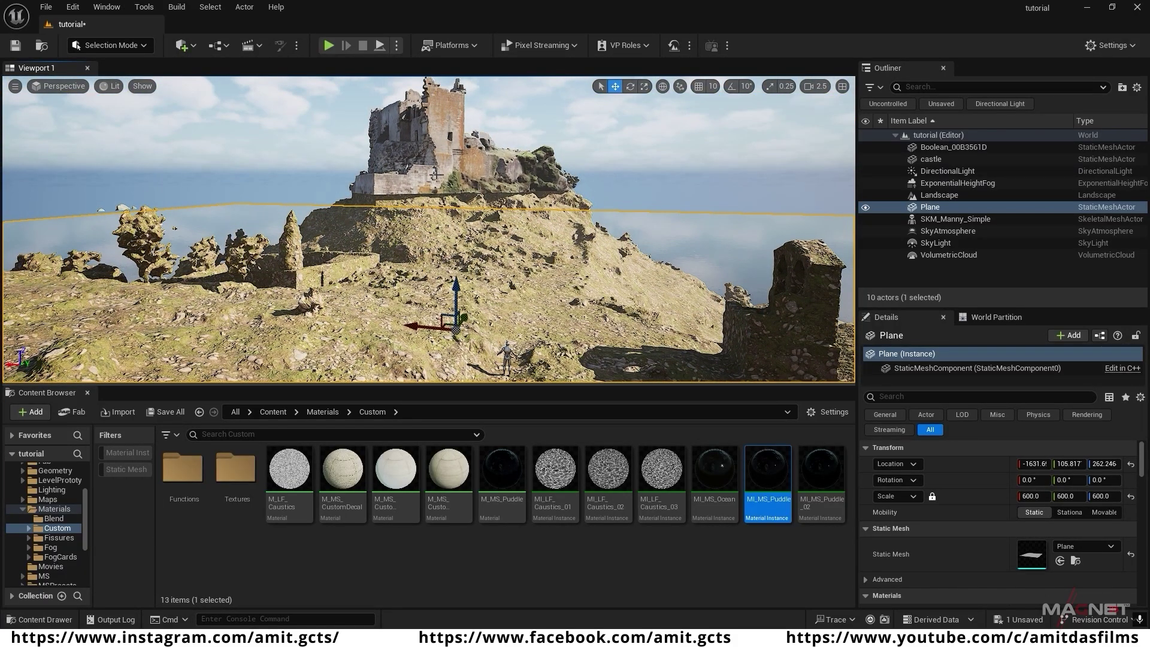
- Duplicate the castle, rotate the copy to about 189.6° around Z, and place it low behind the hill at about Y 9611, Z -31
click(477, 155)
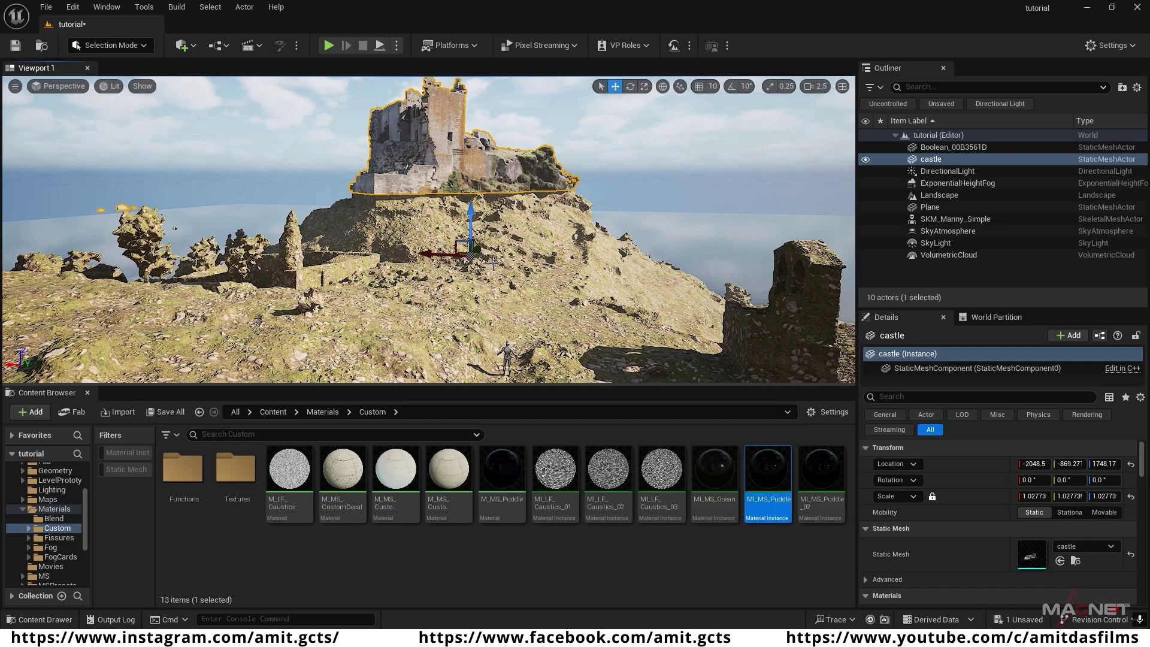
alt+drag(479, 250, 676, 235)
key(e)
key(w)
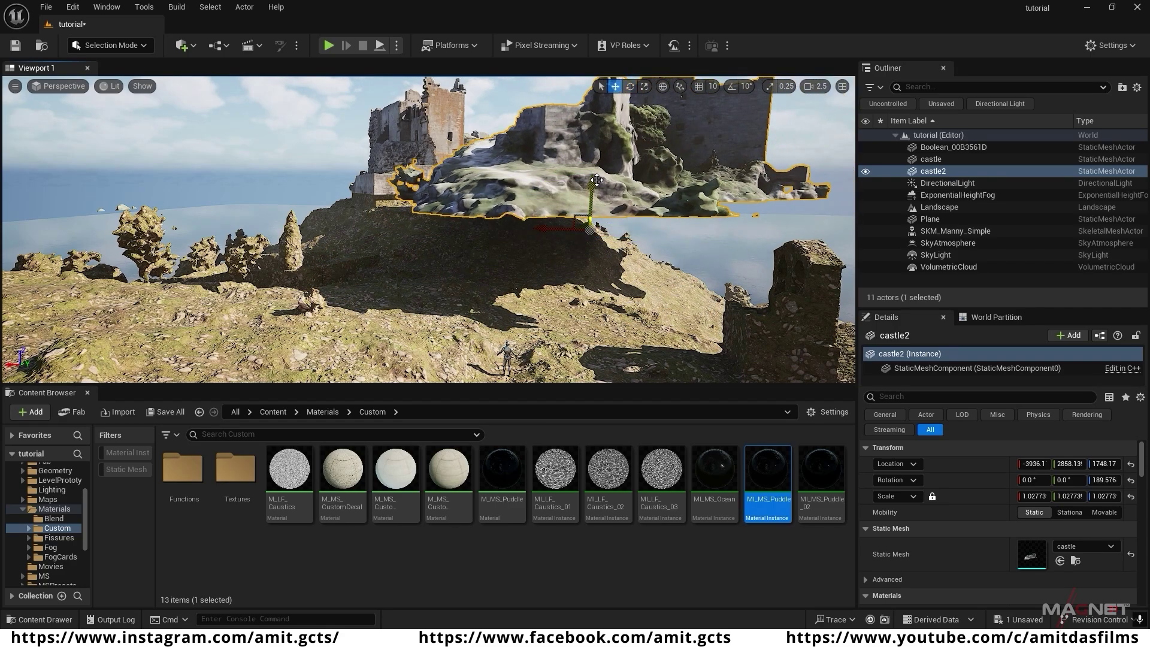
drag(597, 180, 589, 261)
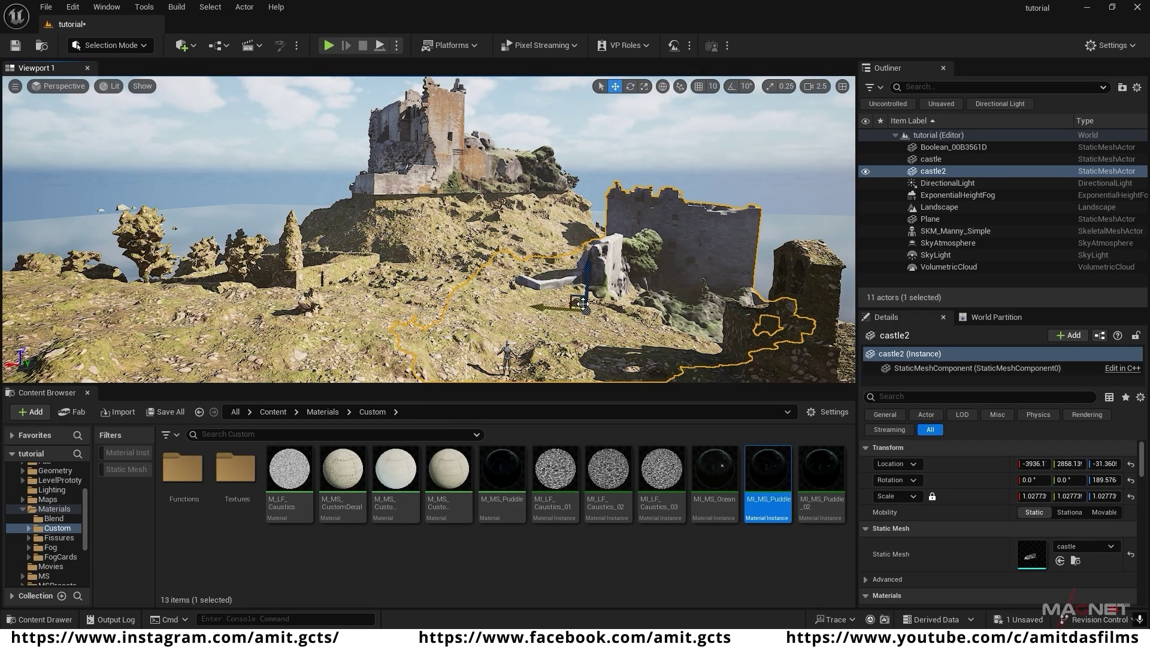
drag(582, 299, 569, 290)
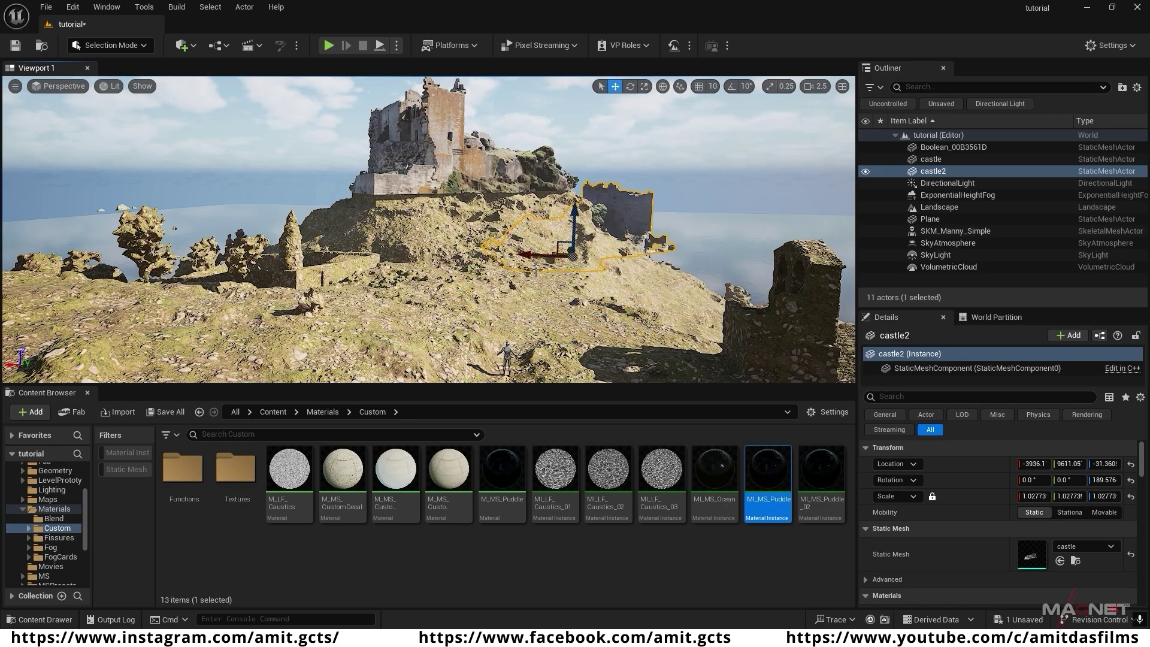
drag(530, 254, 522, 253)
- Duplicate the rotated castle copy, scale it to about 1.89, and place it behind the main castle at about X 113, Z -731
key(d)
right_drag(577, 257, 547, 254)
alt+drag(601, 238, 595, 159)
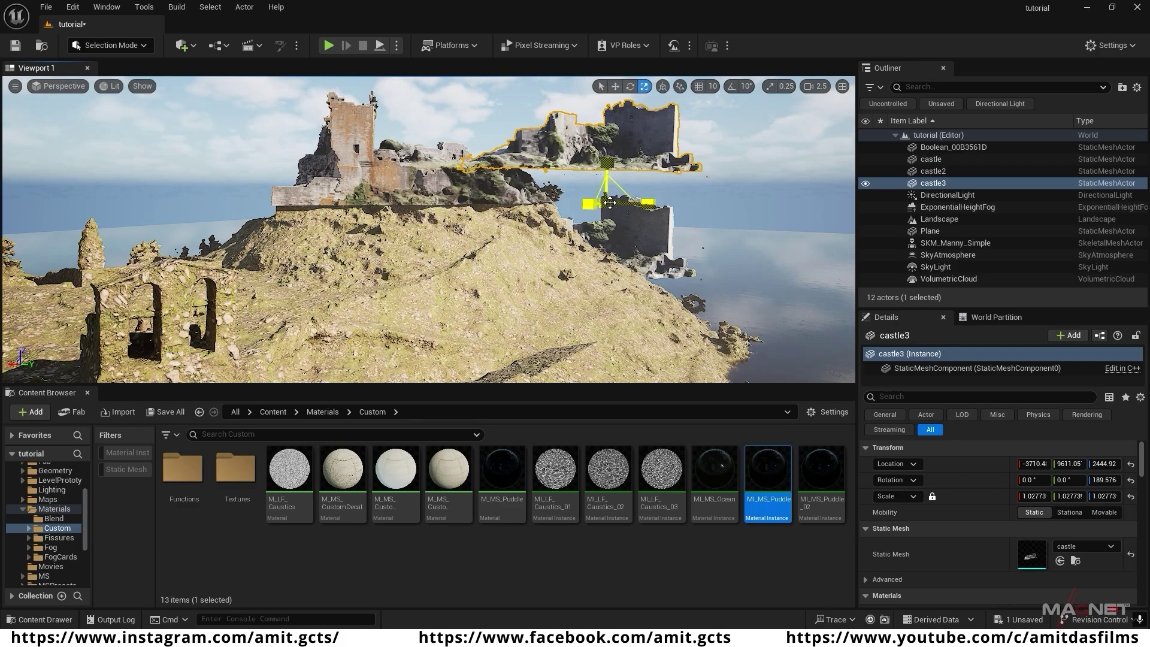
drag(609, 203, 607, 205)
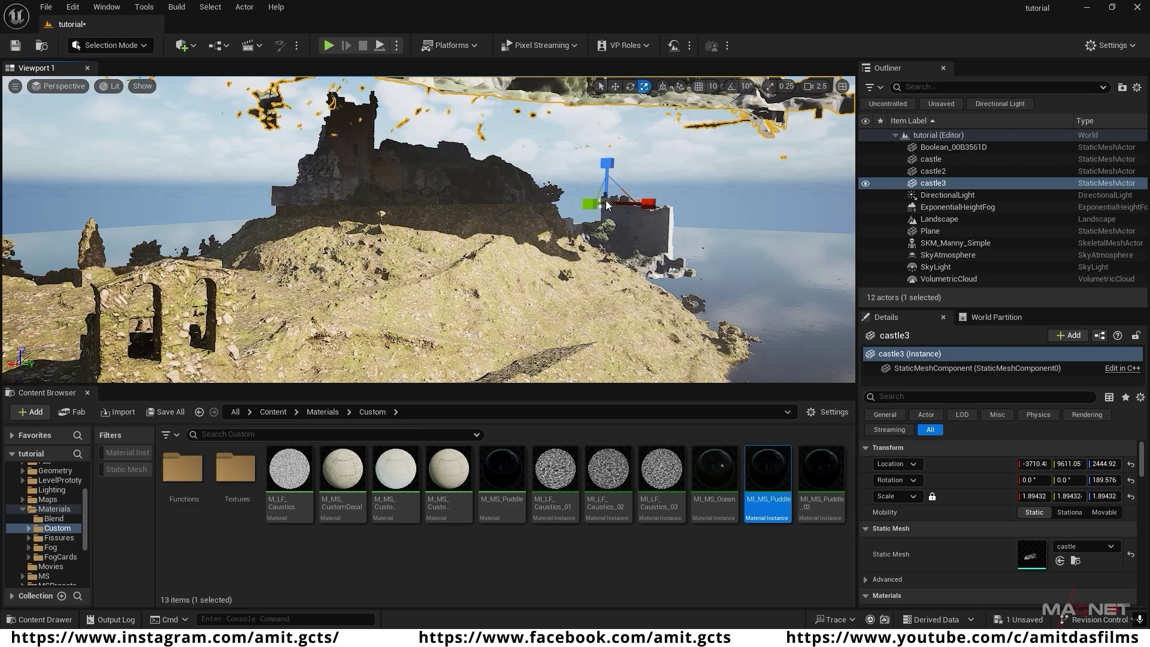
drag(607, 154, 497, 243)
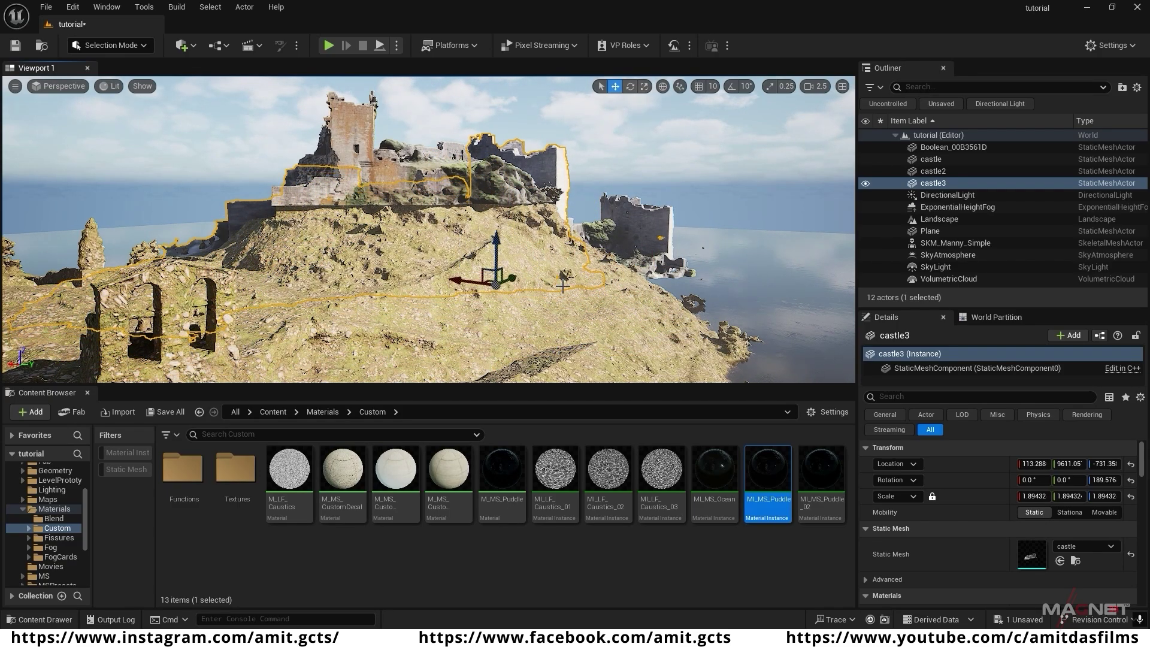
- Duplicate the enlarged castle copy, rotate it, and position it as another background ruin around the main castle
alt+drag(560, 259, 656, 258)
key(e)
key(w)
drag(548, 239, 321, 233)
mouse_move(354, 204)
mouse_down()
mouse_move(354, 172)
mouse_move(354, 183)
mouse_up()
- Add one more rotated castle duplicate and lower it onto the hill's side to extend the ruins
alt+drag(419, 239, 467, 240)
alt+drag(407, 215, 222, 261)
key(e)
key(w)
drag(297, 230, 223, 308)
- Deselect everything and examine the extended castle complex from the front of the hill
mouse_move(339, 130)
right_down()
mouse_move(339, 156)
mouse_move(339, 130)
right_up()
click(339, 129)
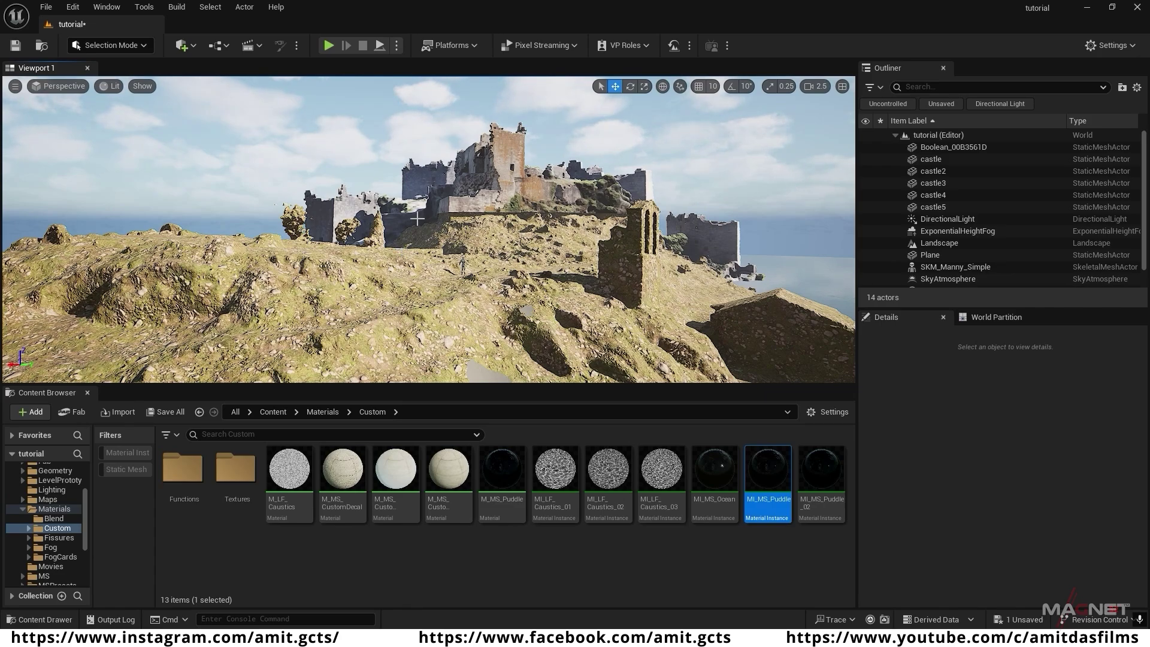
key(e)
right_drag(465, 311, 458, 302)
key(w)
key(s)
right_drag(629, 240, 644, 232)
key(w)
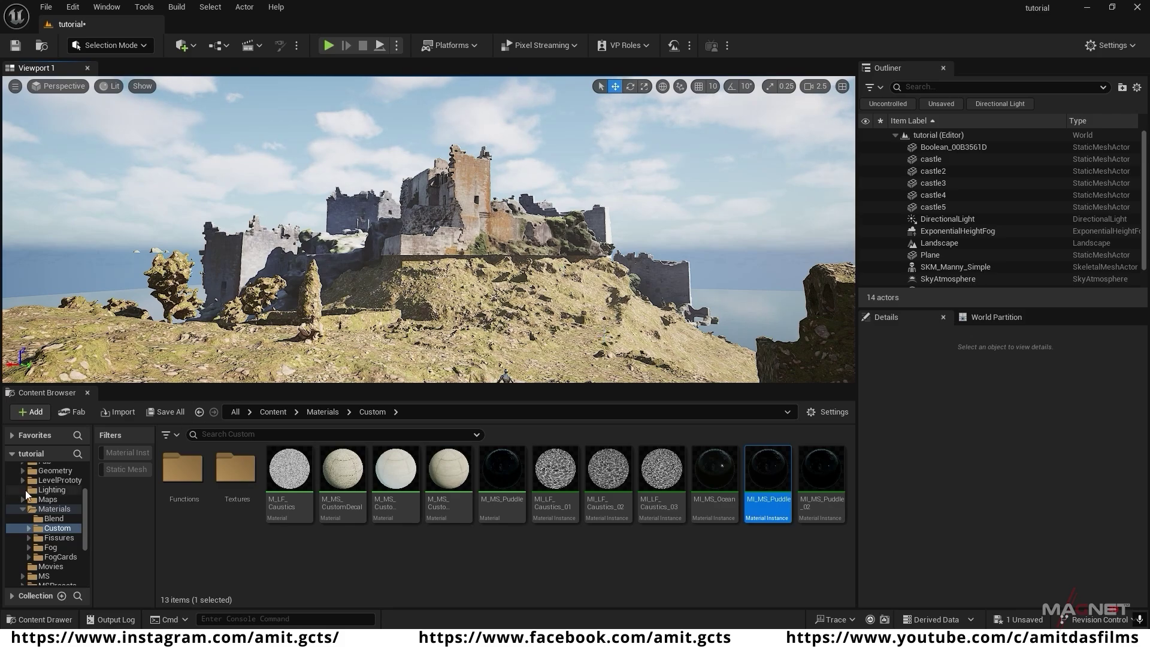
- Open the Content/MS/3D folder and filter its assets to static meshes only
scroll(27, 495, up, 5)
click(51, 479)
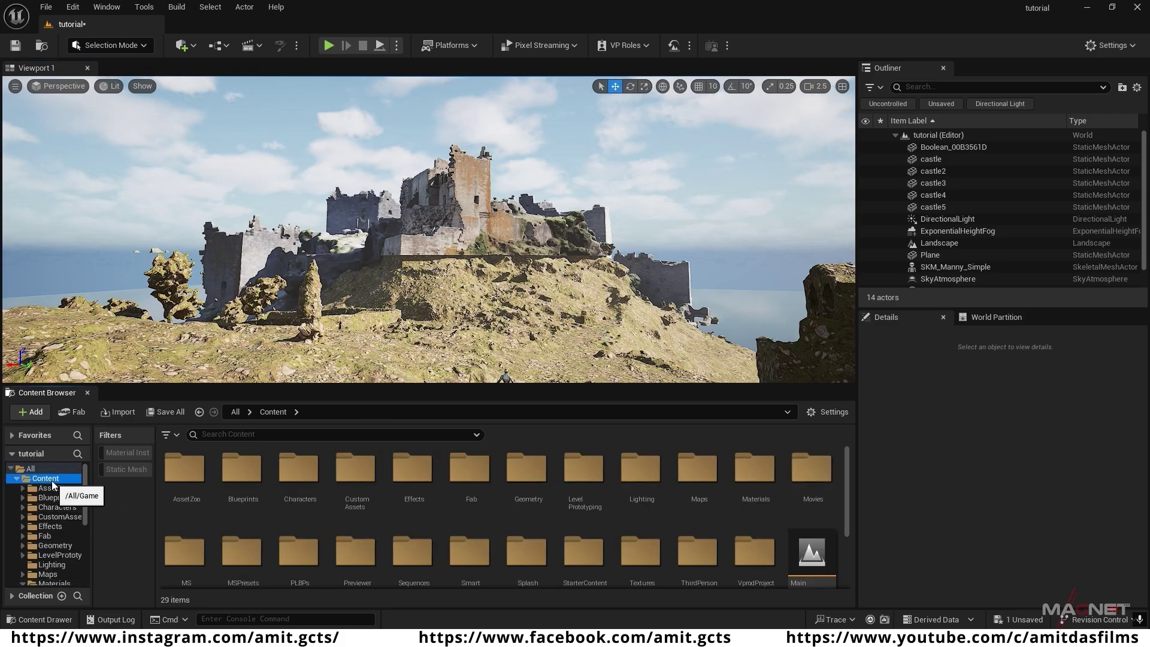
scroll(258, 479, down, 1)
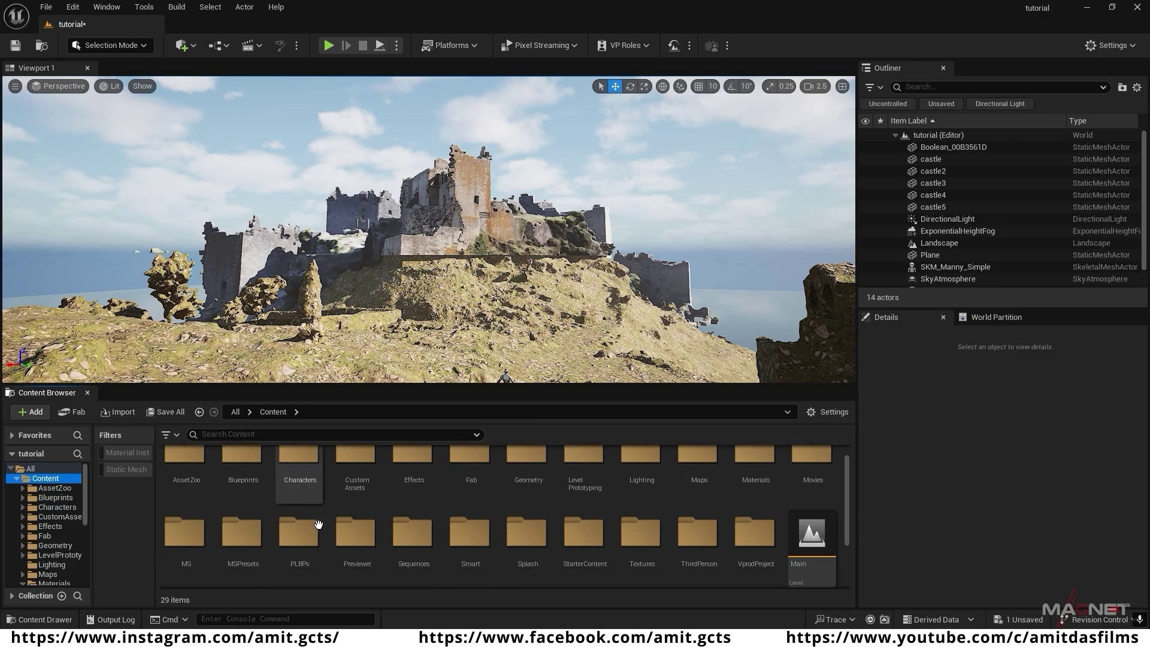
double_click(185, 533)
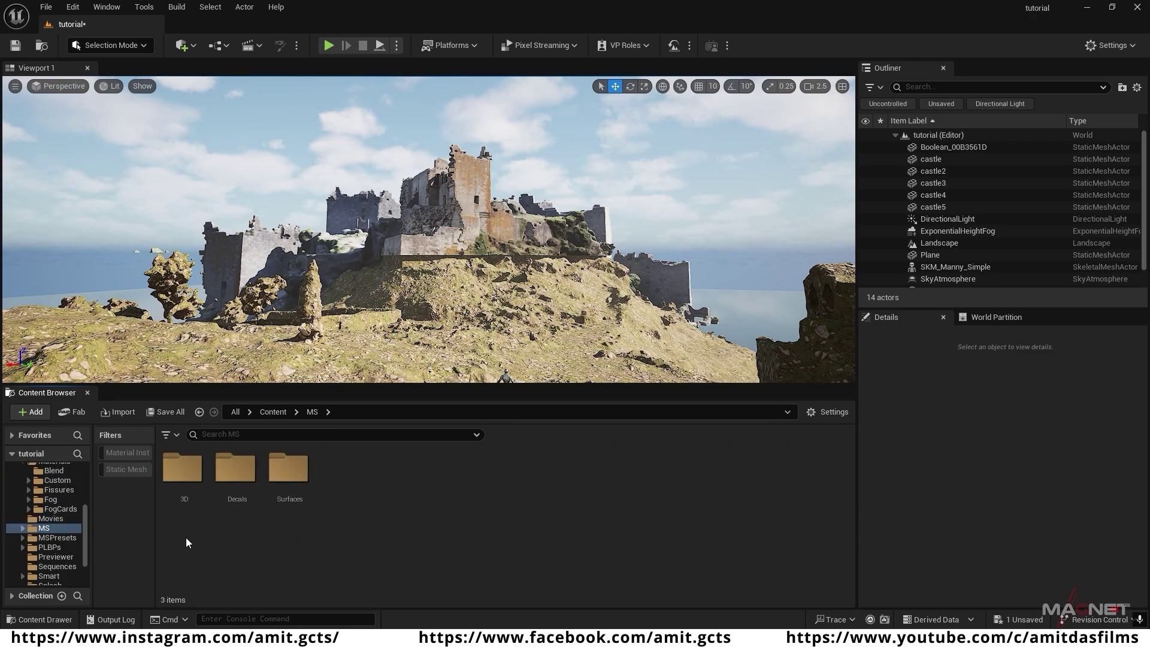
double_click(183, 471)
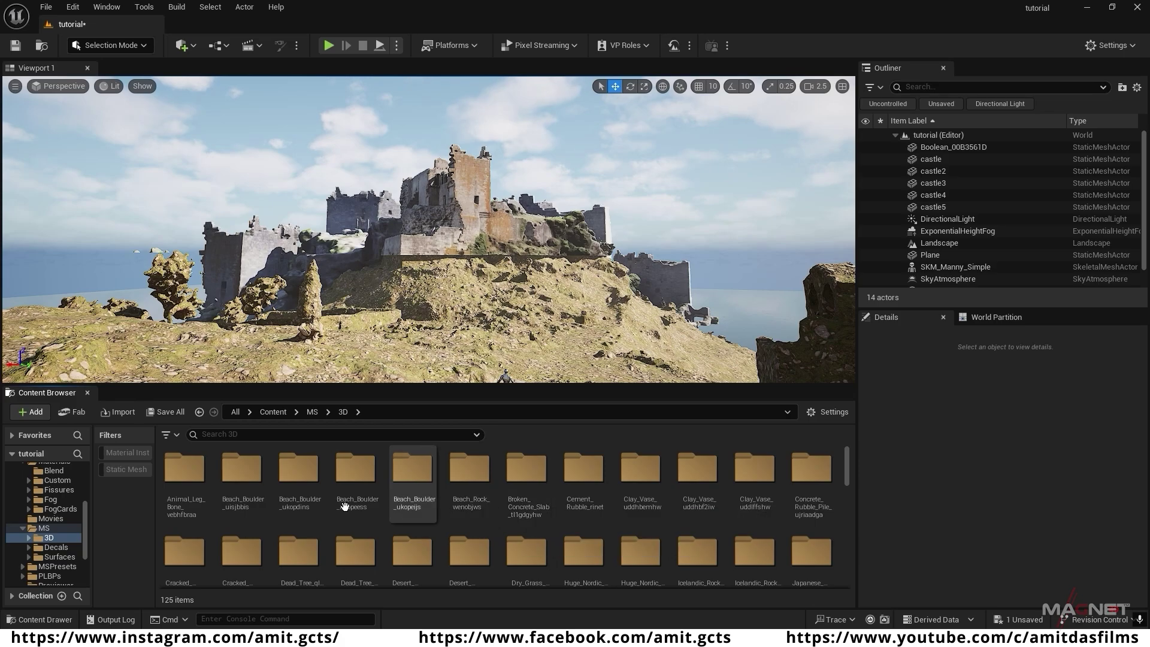
click(123, 469)
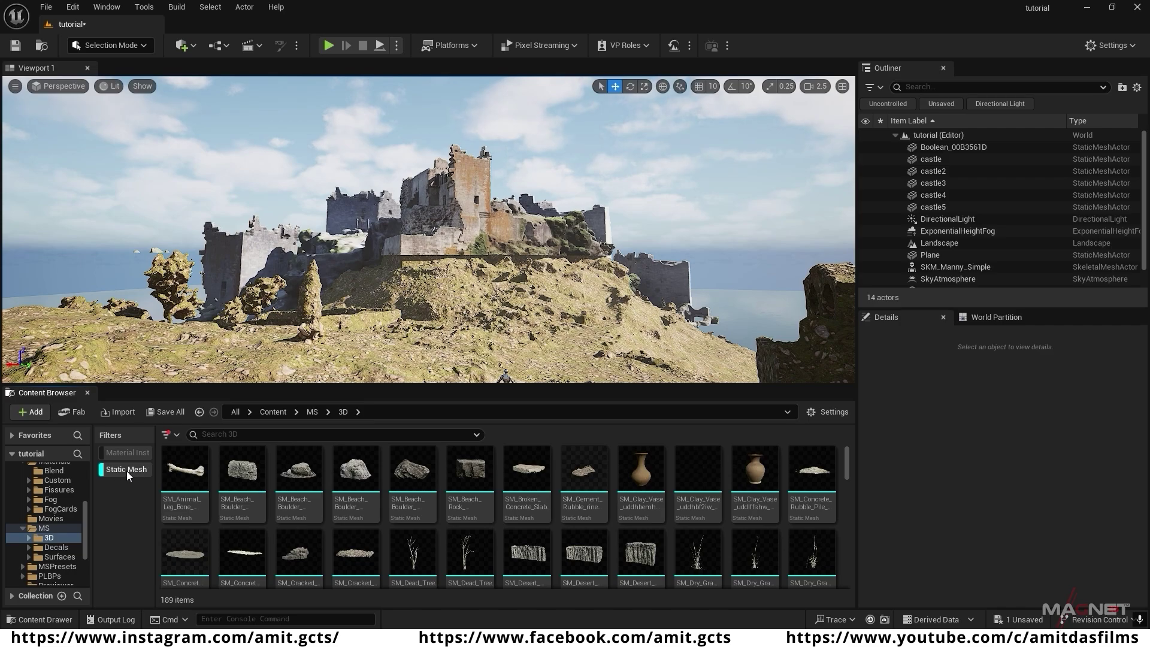
click(170, 437)
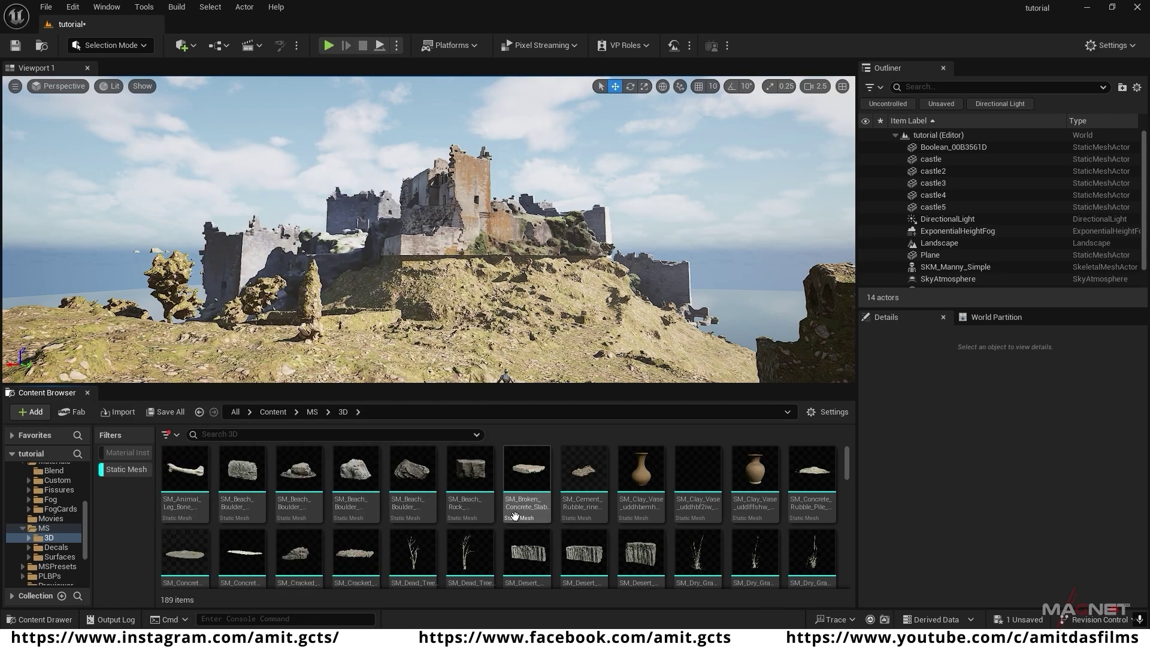
scroll(579, 513, down, 1)
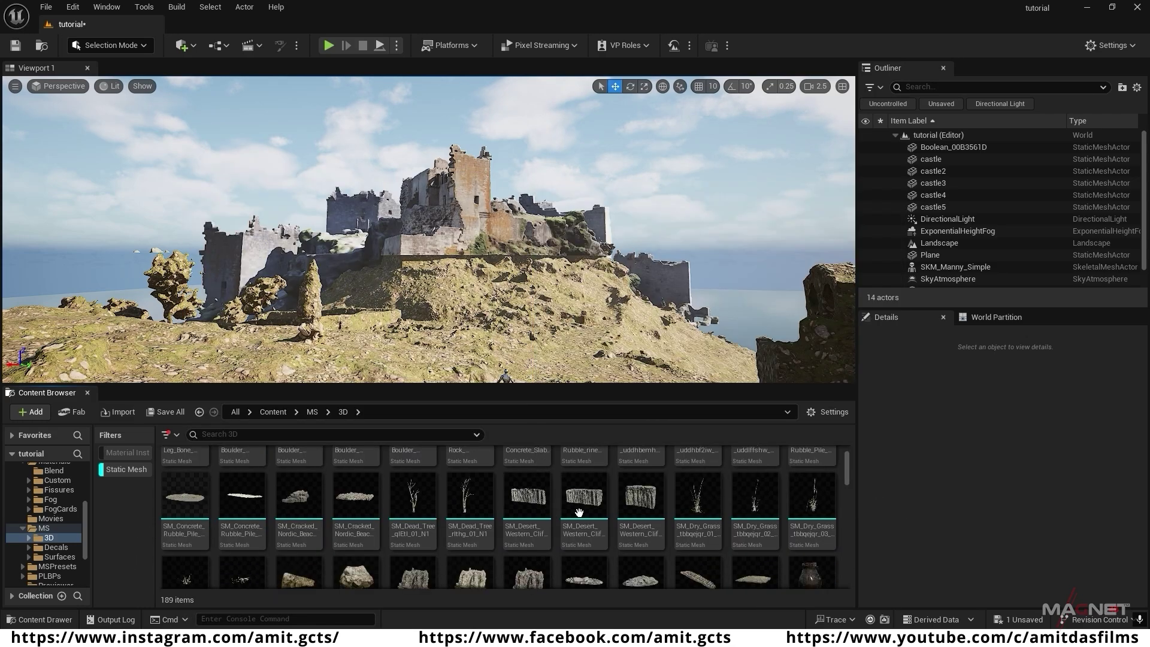
scroll(549, 476, up, 1)
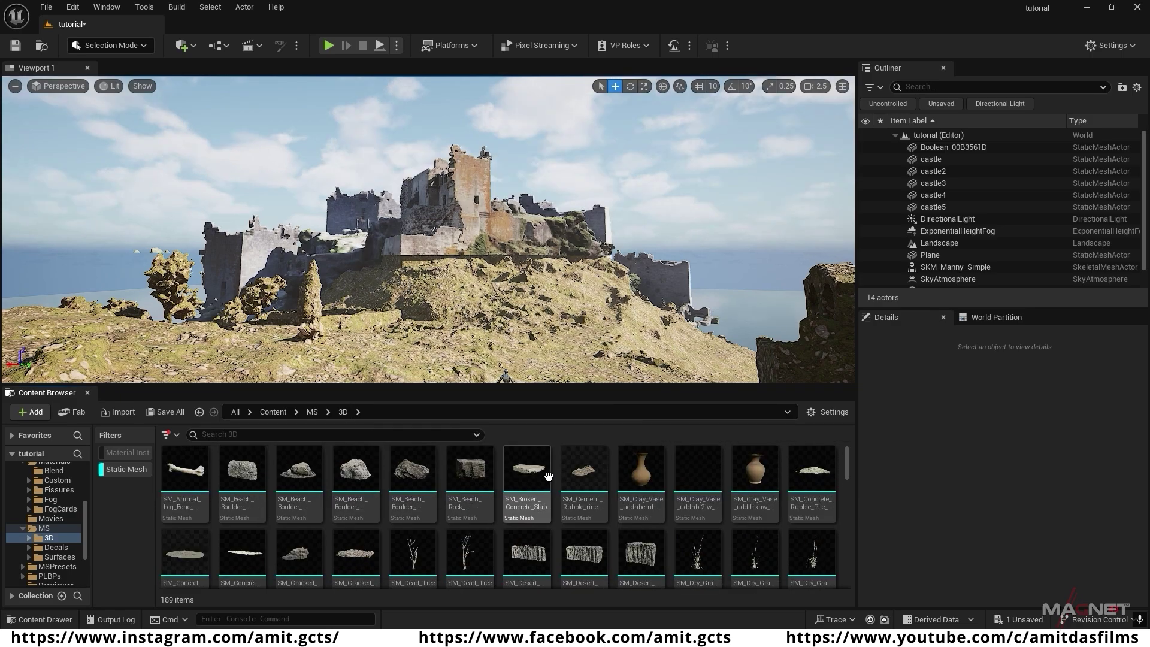
- Add the SM_Desert_Western_Cliff_Sheer_Xl_04 mesh to the level in front of the castle and scale it uniformly to about 0.21
click(587, 560)
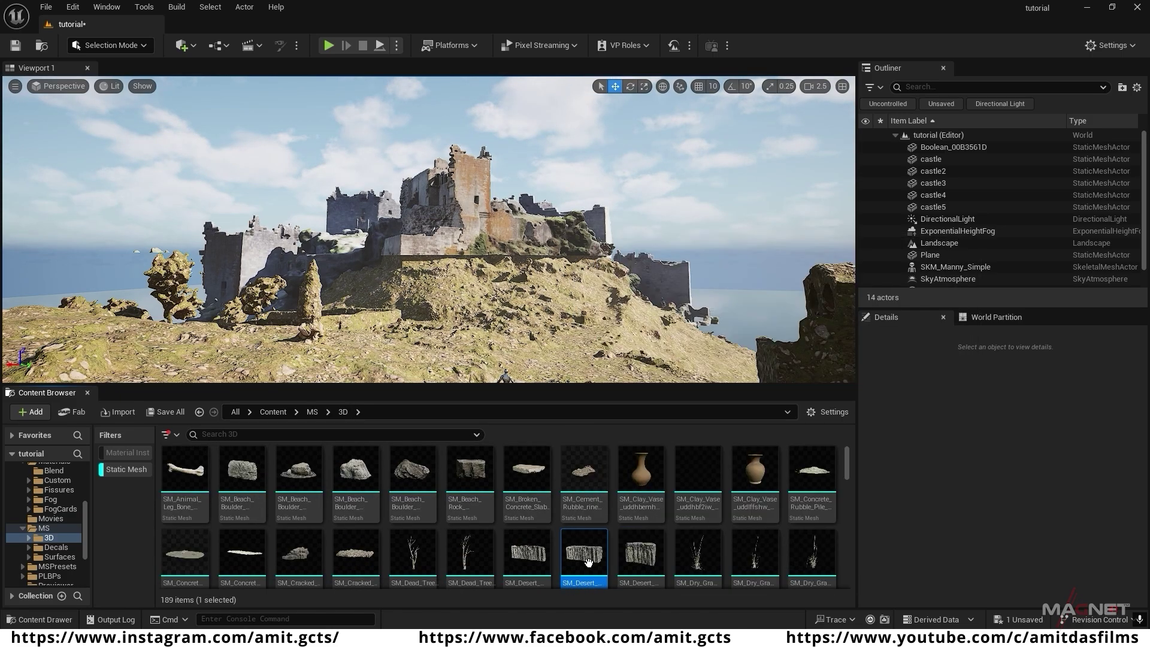
drag(587, 560, 467, 335)
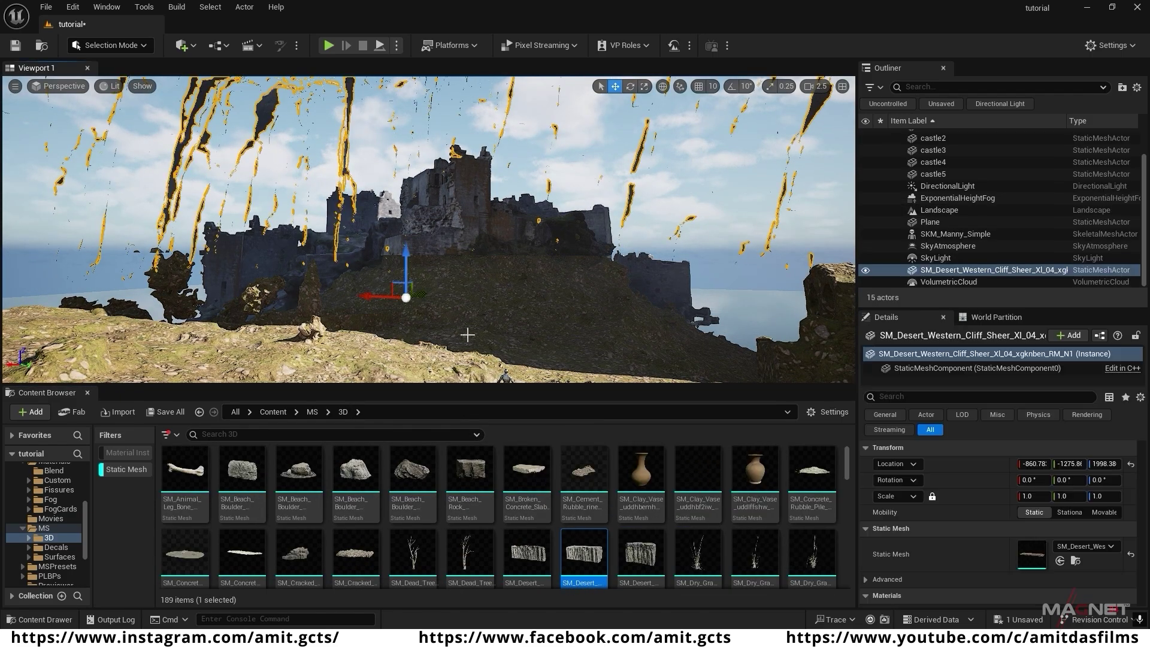
right_drag(467, 334, 444, 314)
key(s)
key(w)
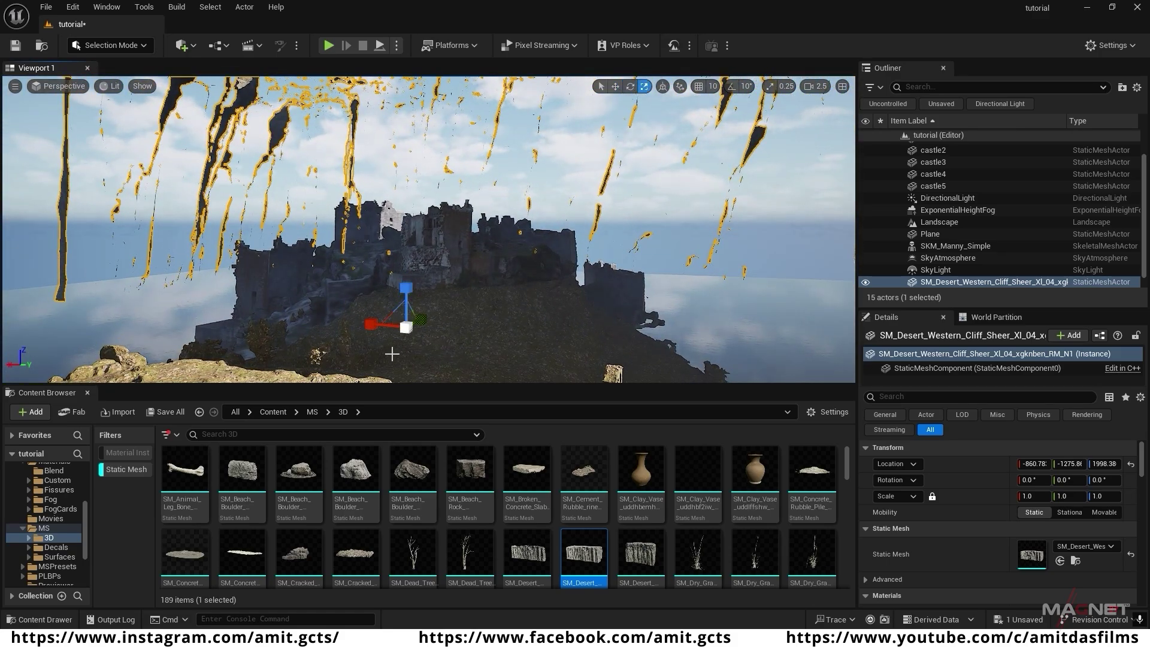
drag(411, 328, 396, 355)
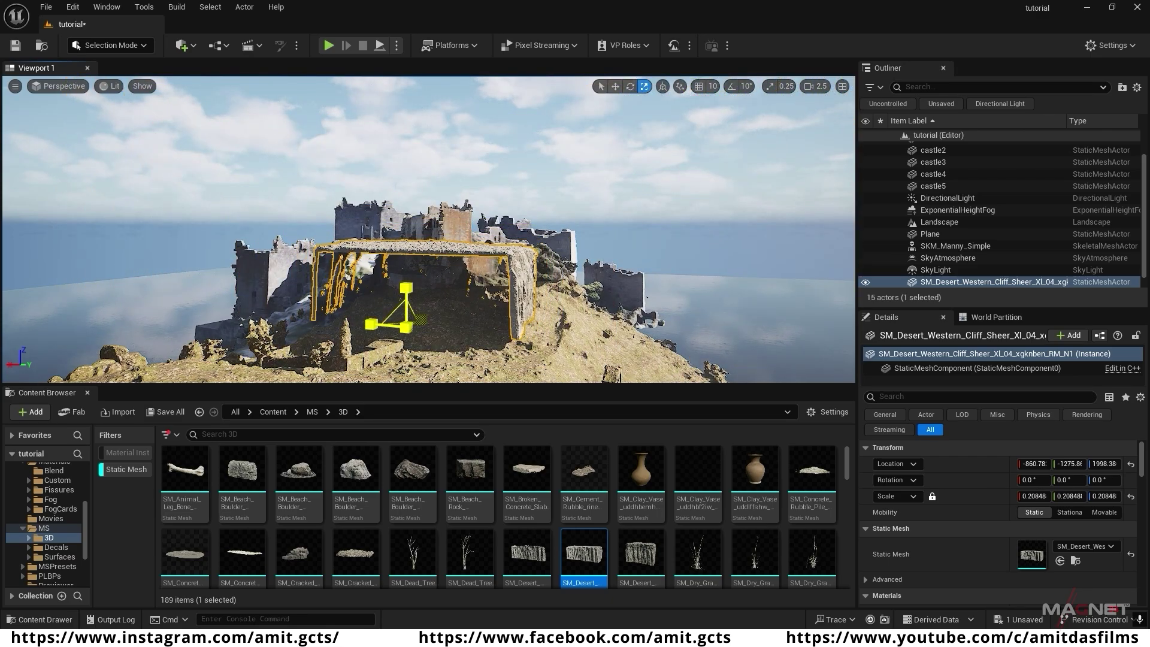
- Rotate the cliff mesh to about 187.5° around Z and sink it into the hillside below the castle at about Y 723, Z 1145
mouse_move(450, 331)
right_down()
mouse_move(447, 348)
mouse_move(450, 332)
right_up()
key(e)
key(w)
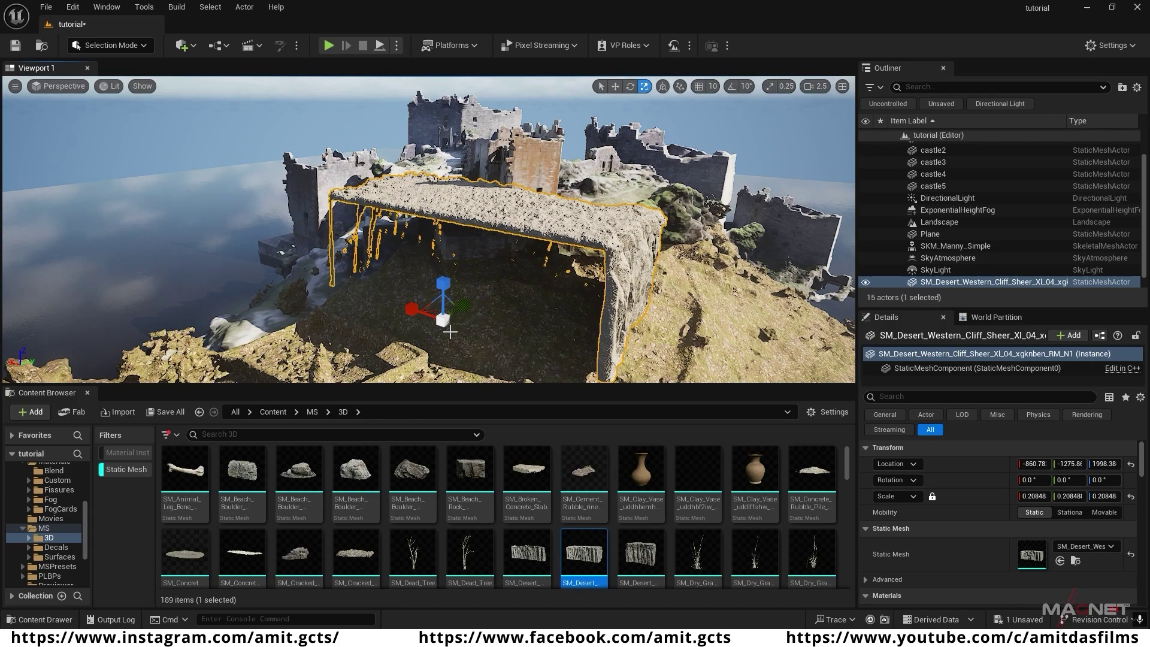
drag(471, 353, 510, 342)
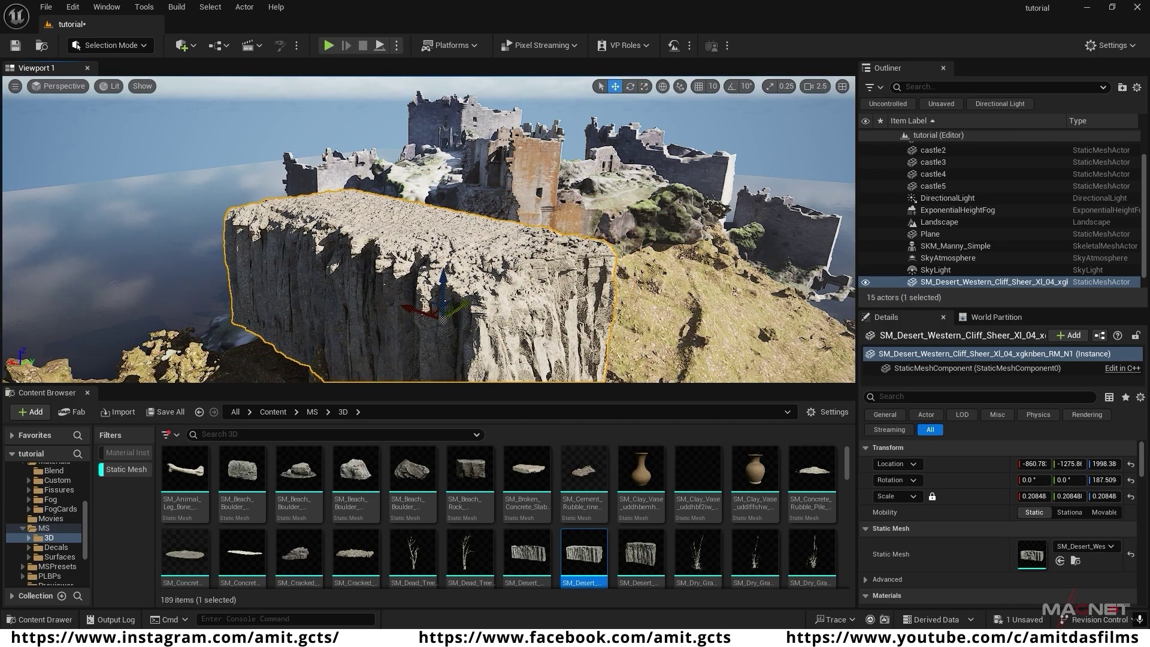
drag(451, 319, 519, 282)
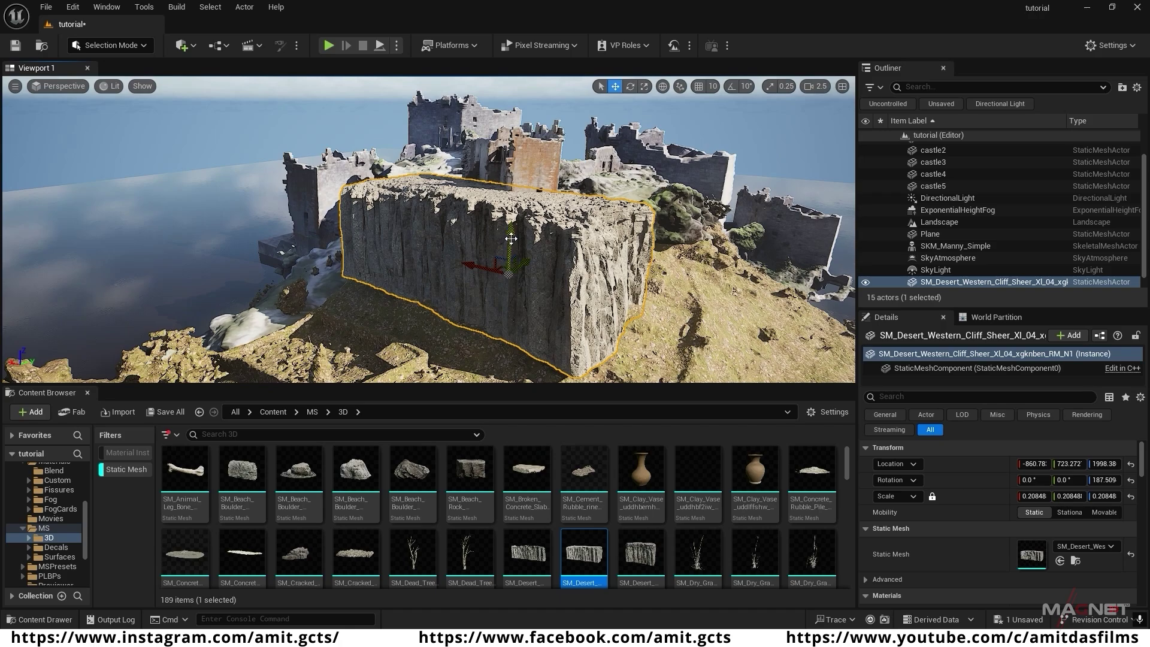
drag(511, 238, 495, 289)
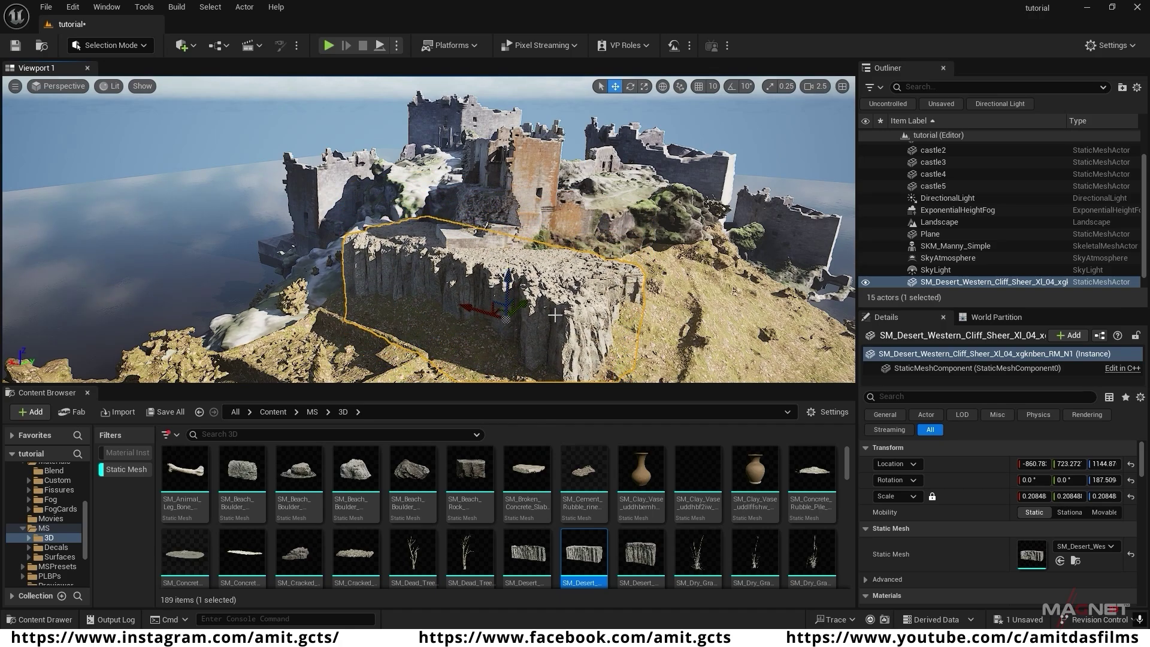
- Scale the cliff mesh to about 0.18, rotate it to about 214.6° around Z, and move it to about Y 863, Z 1285
right_drag(567, 350, 545, 357)
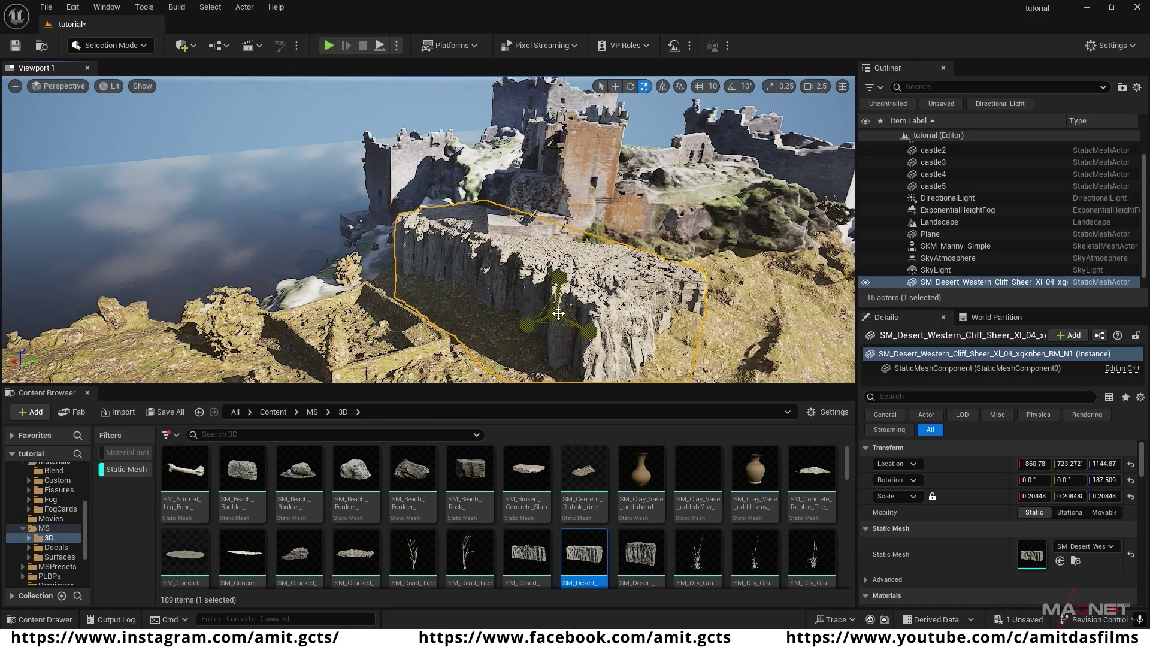
drag(558, 314, 483, 280)
key(w)
mouse_move(498, 279)
right_down()
mouse_move(502, 300)
mouse_move(514, 290)
right_up()
key(e)
drag(511, 271, 554, 275)
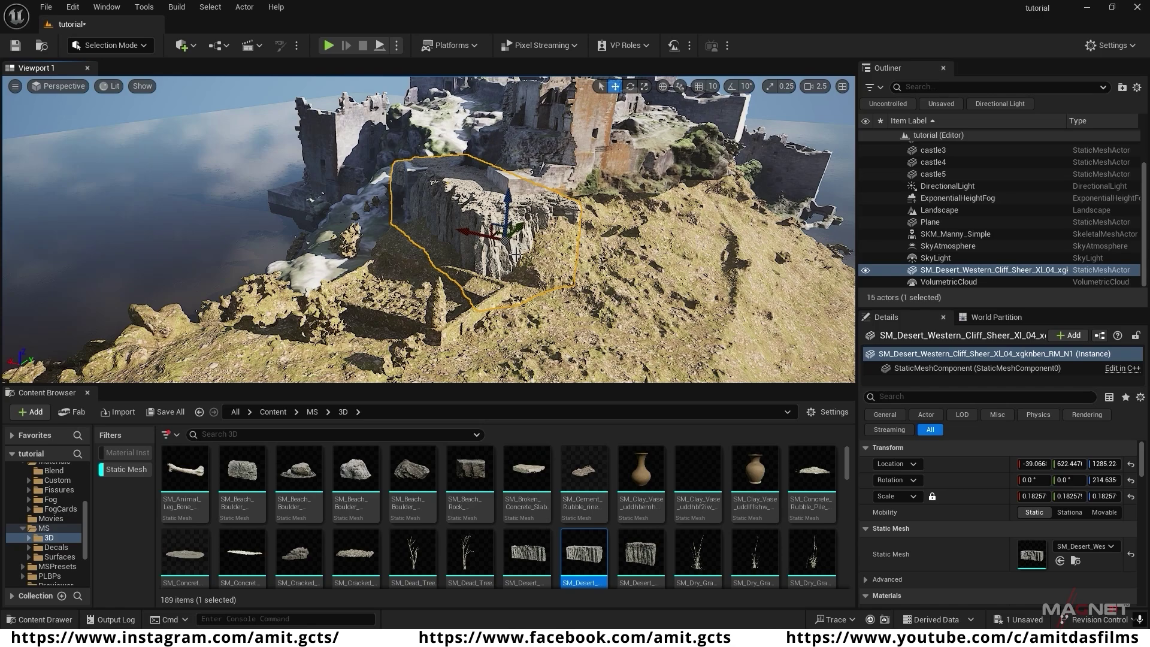
drag(519, 229, 527, 224)
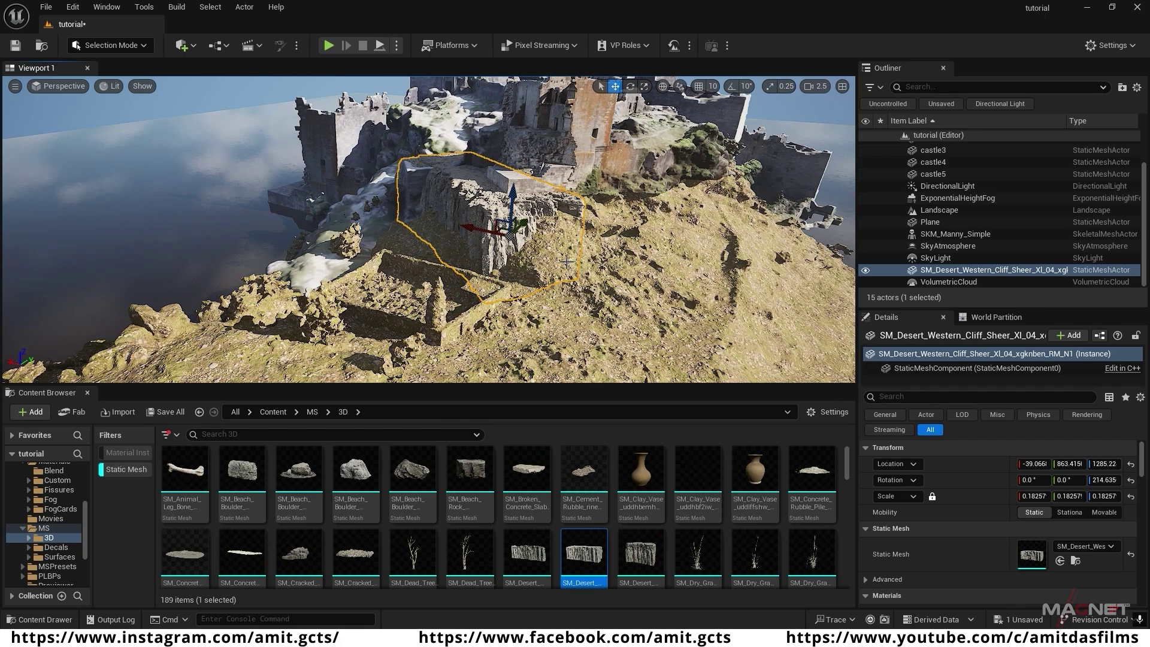
- Duplicate the cliff twice along the castle's front edge, turning the copies to about 125.1° around Z to form a continuous rock wall
alt+drag(471, 230, 570, 261)
key(e)
key(w)
drag(527, 238, 565, 237)
right_drag(565, 237, 590, 251)
alt+drag(590, 252, 650, 247)
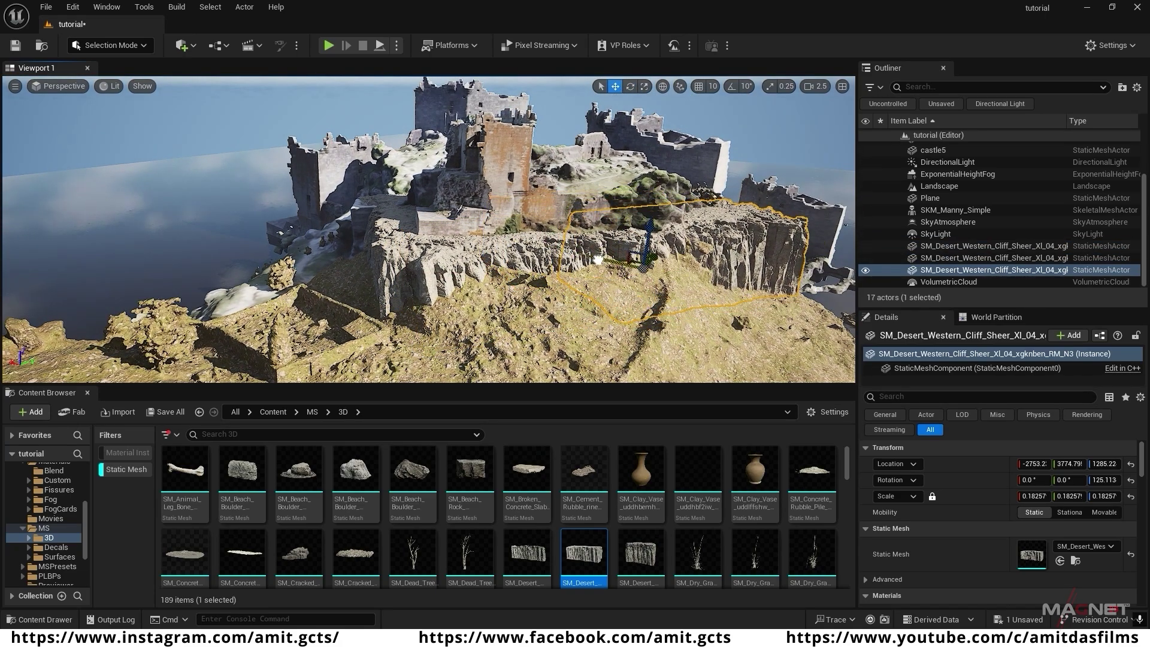
- Duplicate the cliff at the far end of the wall, rotating the copy to about 50.5° around Z and lowering it to about Z 989
right_drag(651, 247, 530, 242)
alt+drag(531, 242, 576, 236)
key(e)
drag(542, 262, 568, 264)
drag(544, 211, 544, 215)
right_drag(544, 215, 419, 222)
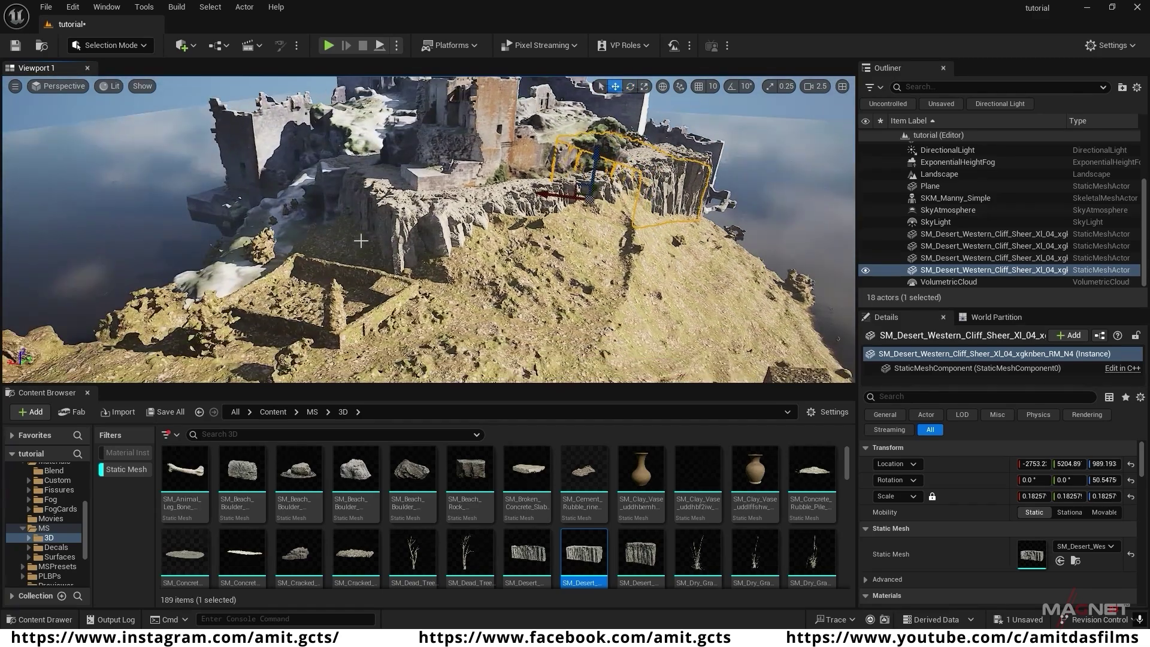
- Duplicate more cliffs around the castle base and down the slope, placing the lowest copy at about X -2959, Y 600, Z 566
click(411, 218)
alt+drag(383, 210, 372, 108)
key(e)
key(w)
right_drag(383, 180, 409, 220)
alt+drag(408, 221, 347, 264)
key(e)
key(w)
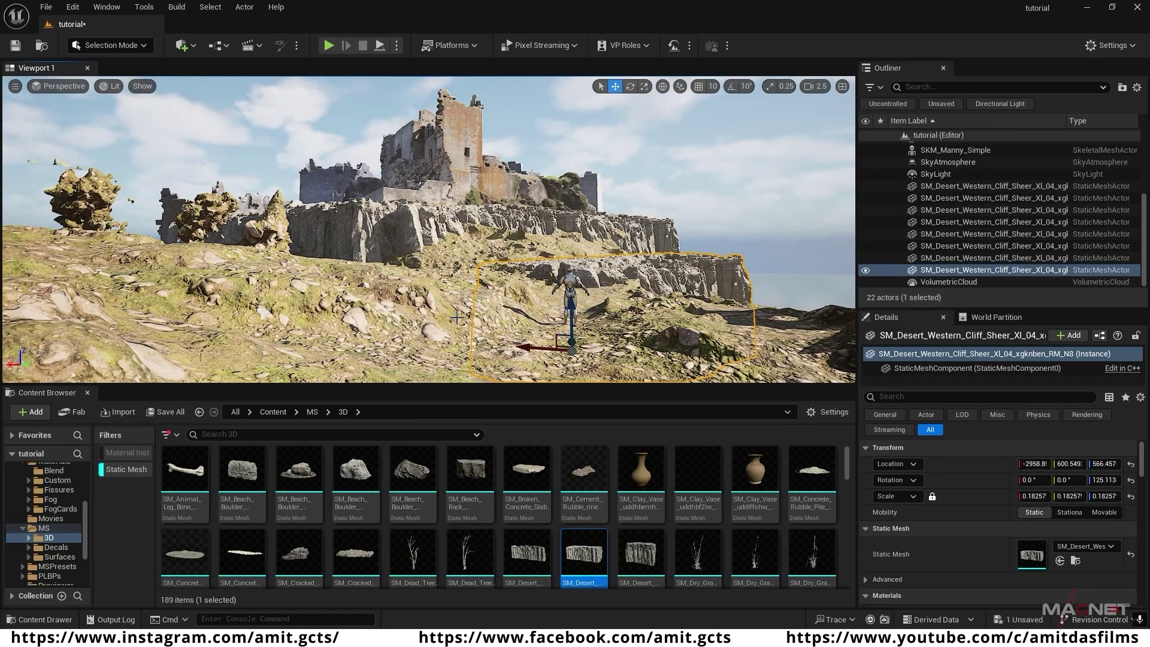
right_drag(458, 318, 525, 360)
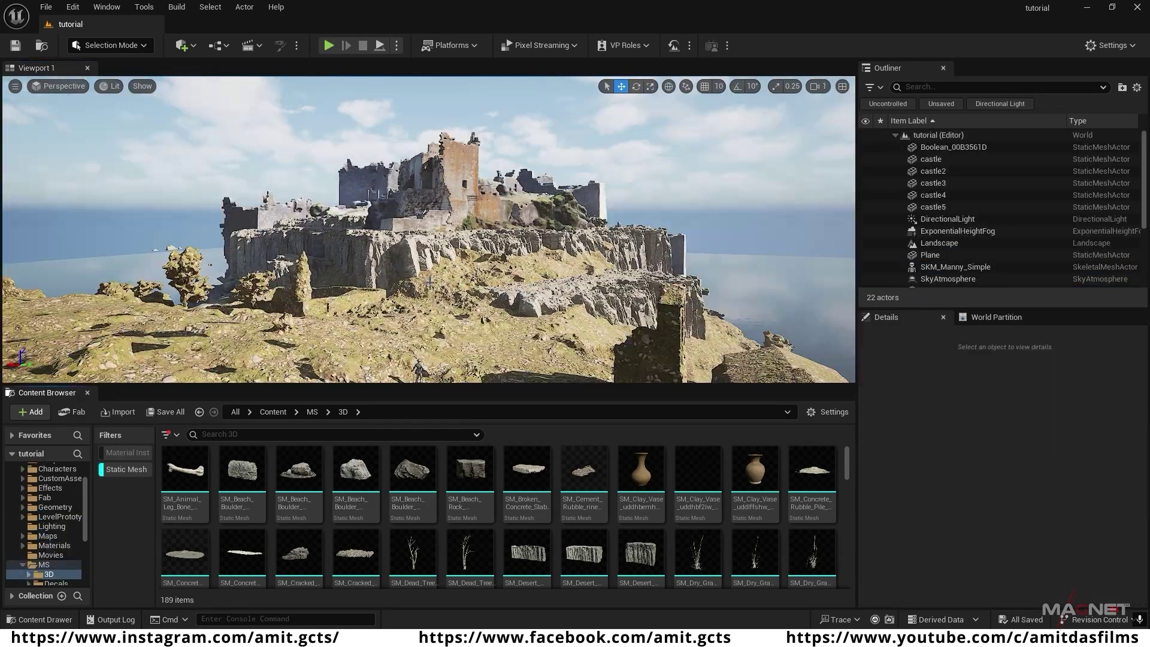
- Add the SM_Modular_Broken_Brick_Walls_Kit mesh to the level beside the mossy ruined tower and select it
right_drag(428, 227, 480, 125)
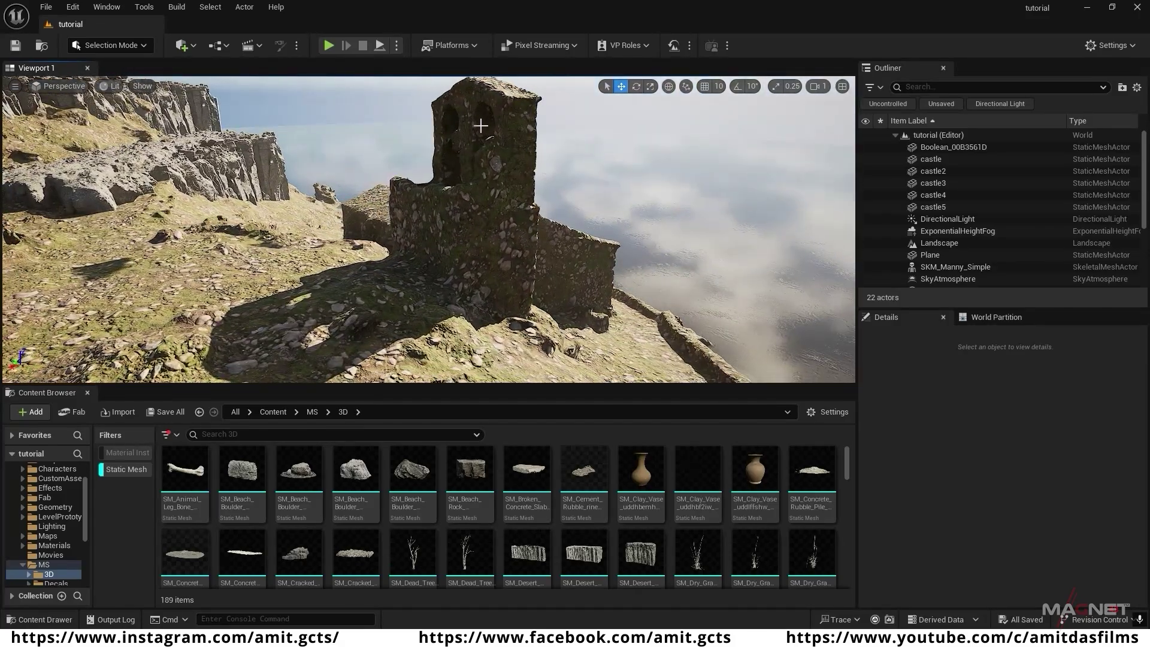
right_drag(478, 203, 460, 281)
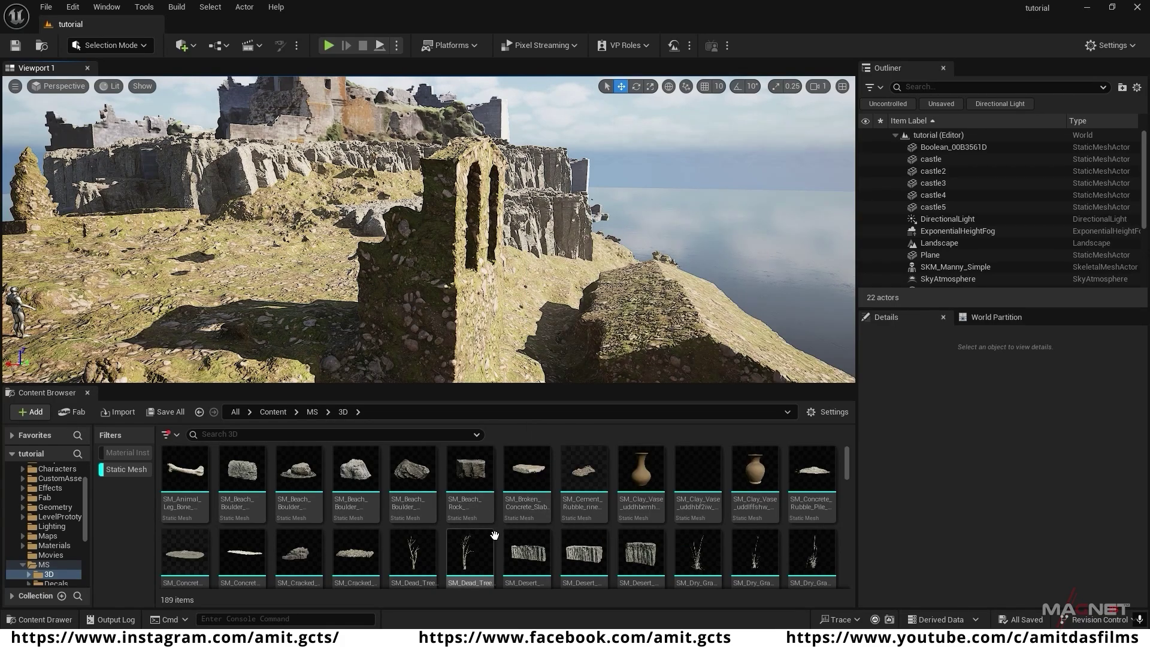
drag(847, 455, 844, 499)
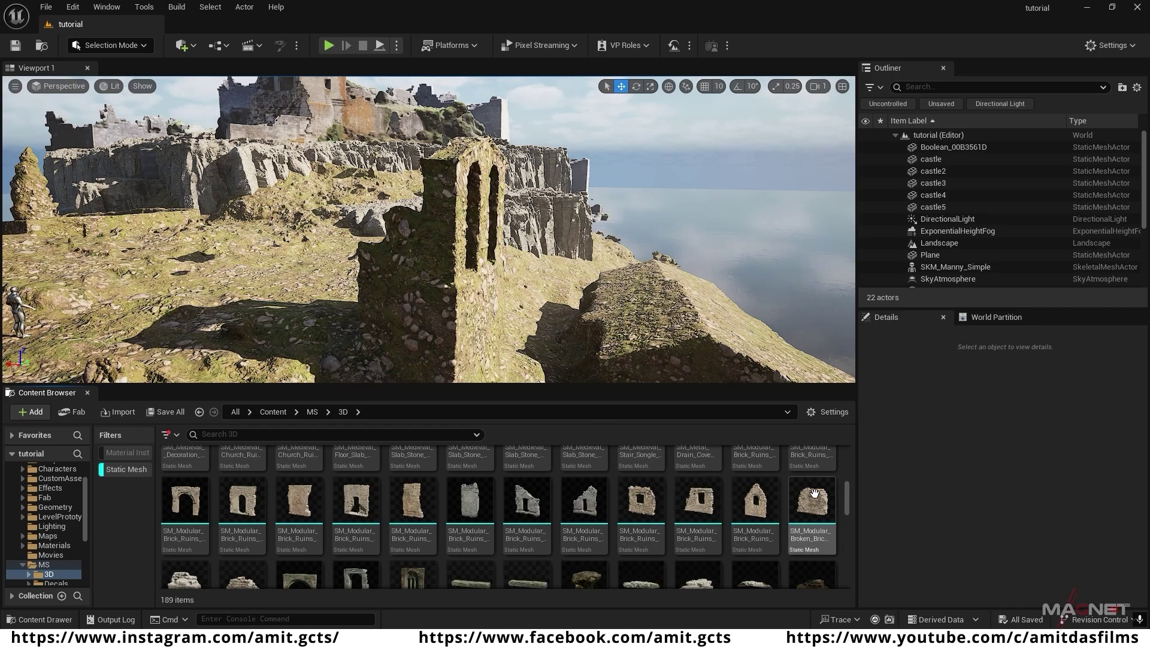
mouse_move(816, 510)
drag(816, 511, 454, 322)
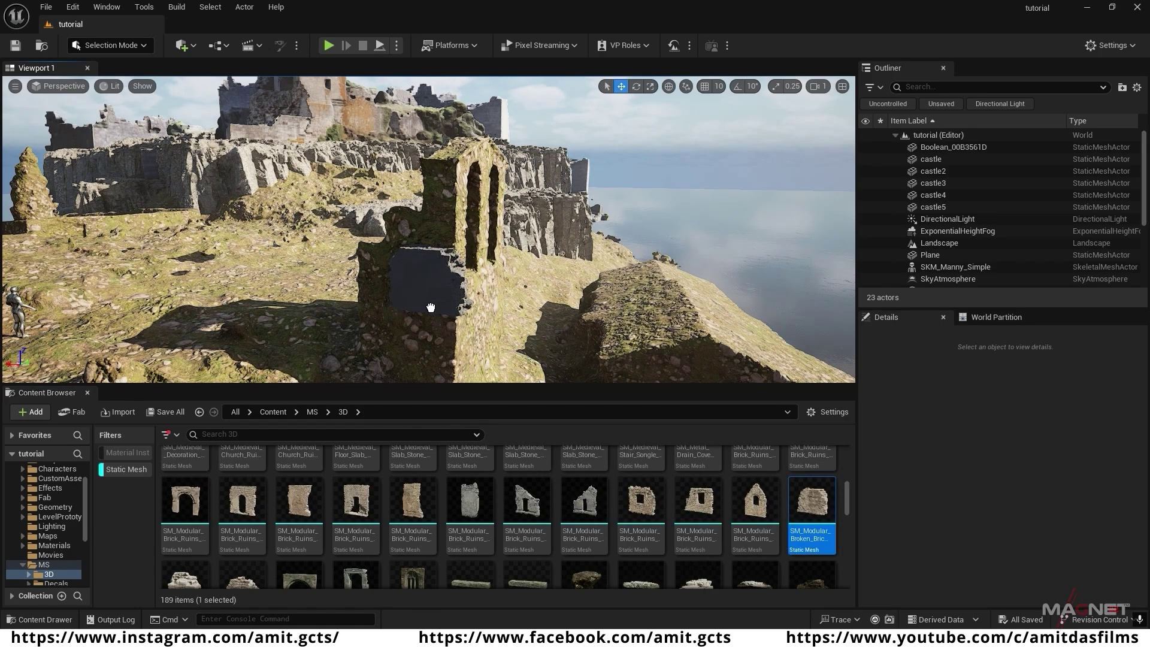
click(432, 304)
- Move the broken brick wall against the side of the ruined tower and rotate it to about 8.5° around Z
key(d)
right_drag(417, 171, 324, 221)
key(w)
key(w)
drag(439, 253, 459, 257)
right_drag(458, 257, 539, 252)
key(a)
key(e)
drag(510, 340, 533, 342)
- Lower the brick wall to the ground at the tower's base, at about X -4364, Y -4436, Z 1659
right_drag(533, 342, 473, 240)
key(w)
drag(470, 222, 473, 288)
right_drag(473, 287, 559, 326)
drag(492, 299, 492, 300)
key(a)
key(q)
right_drag(492, 300, 569, 242)
right_drag(523, 353, 519, 317)
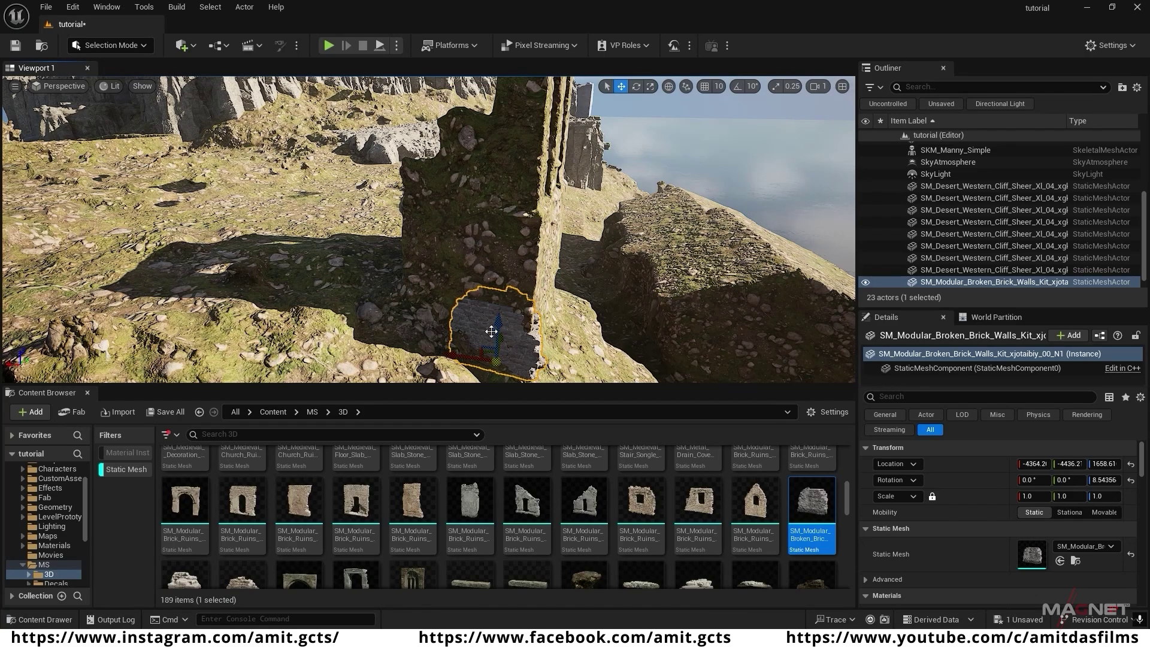
right_drag(519, 317, 473, 335)
key(d)
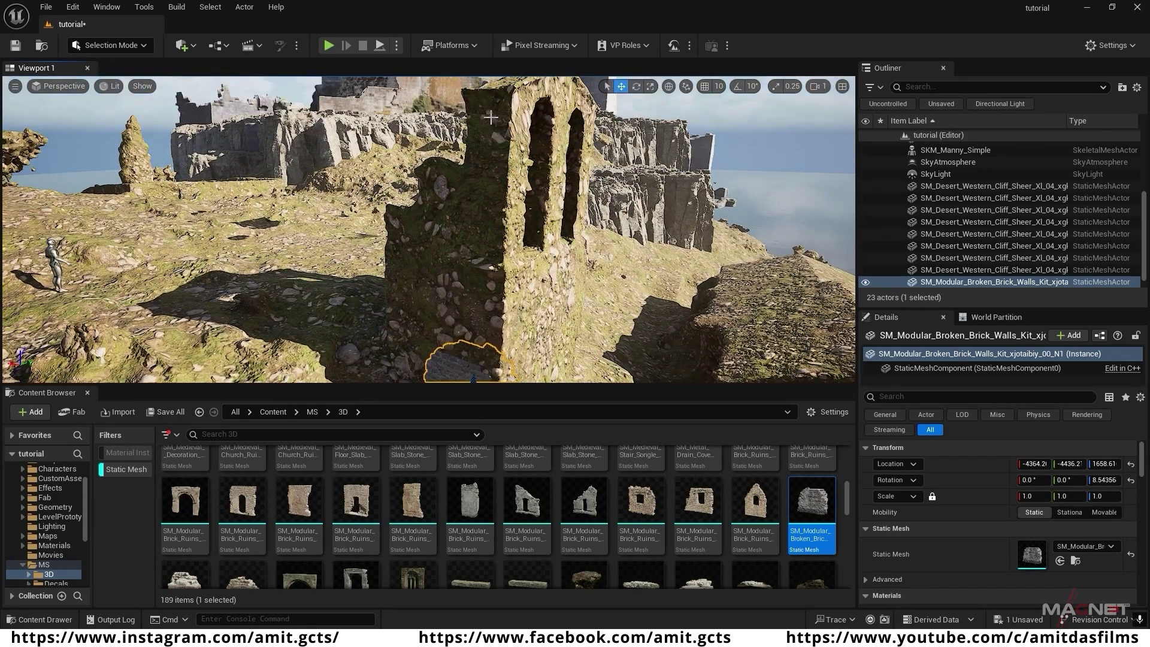
- Duplicate the brick wall up the tower's side, with a copy at about Z 1970 turned to about 188.4° and tilted slightly
alt+drag(478, 313, 557, 299)
key(e)
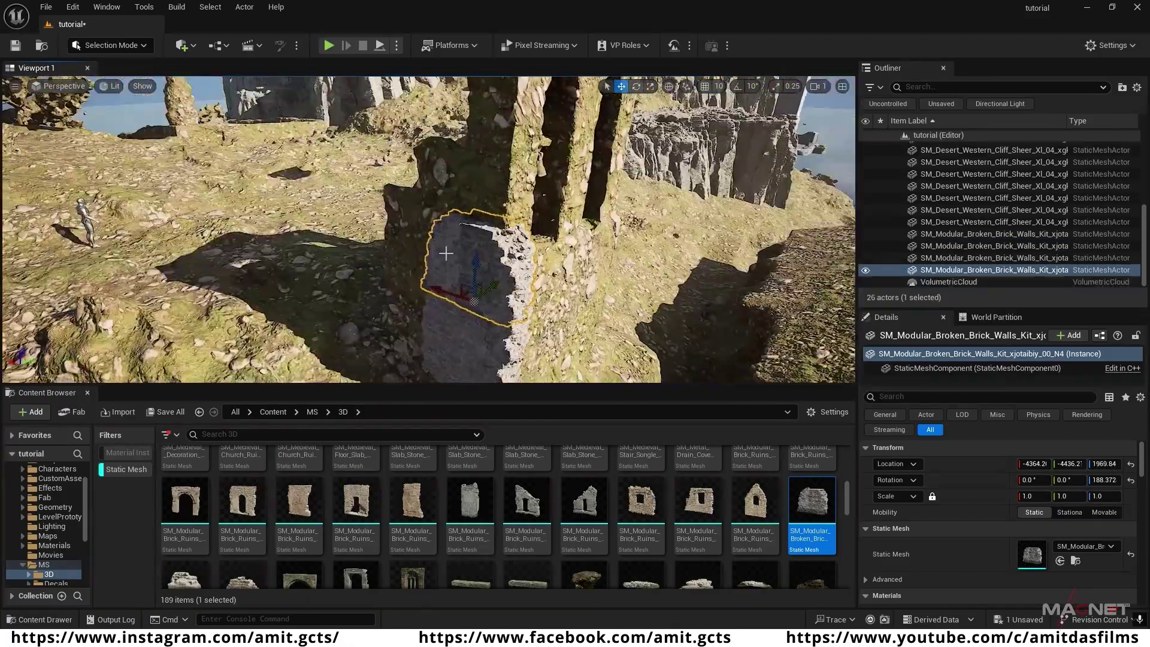
alt+drag(473, 287, 475, 240)
key(e)
drag(441, 257, 520, 269)
key(e)
drag(440, 288, 538, 288)
key(w)
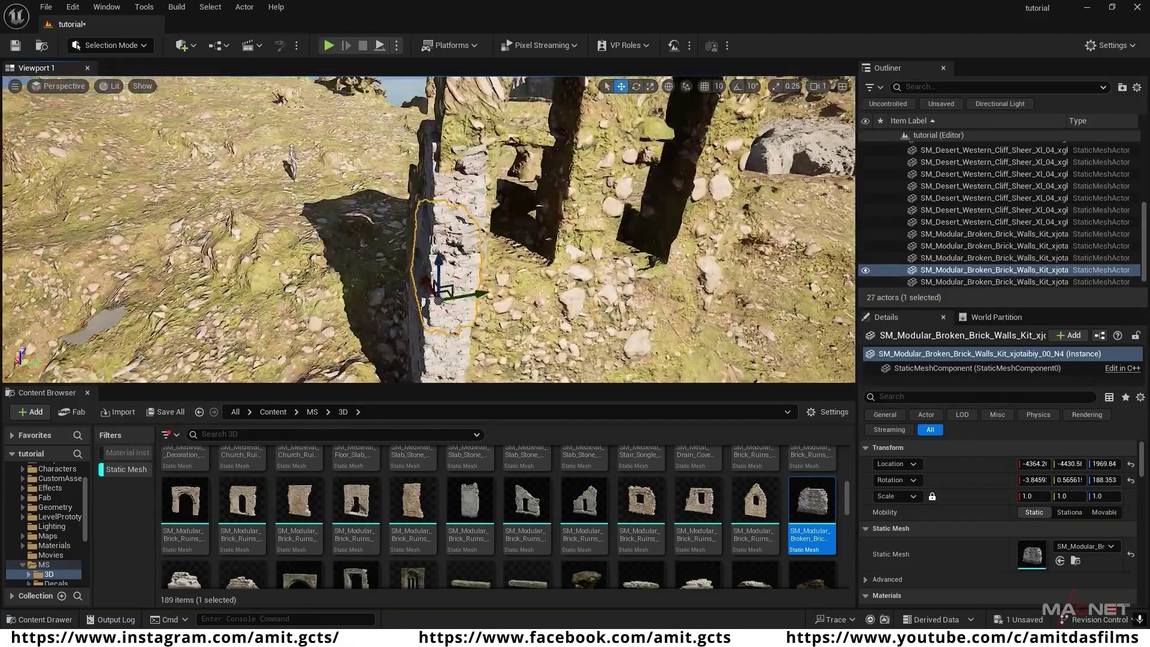
- Stack further brick wall copies on the tower's upper side at about Z 2125 and 2230, alternating their rotation to about 12.7° and -167.5°
right_drag(443, 288, 336, 240)
alt+drag(400, 254, 420, 234)
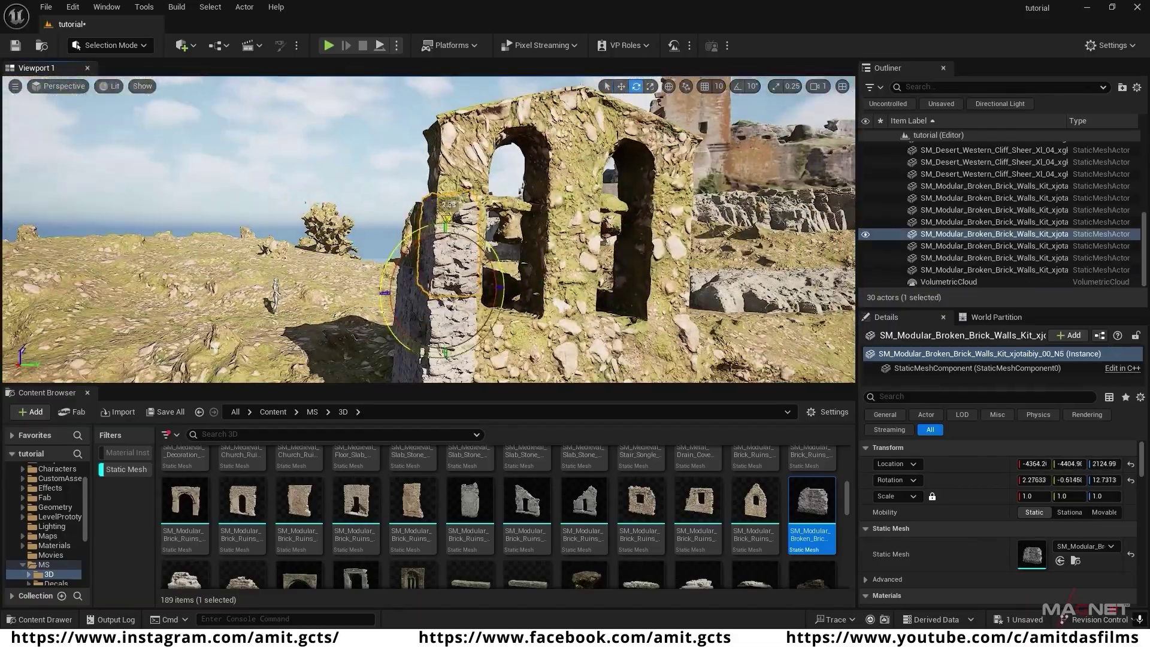
alt+drag(369, 252, 369, 227)
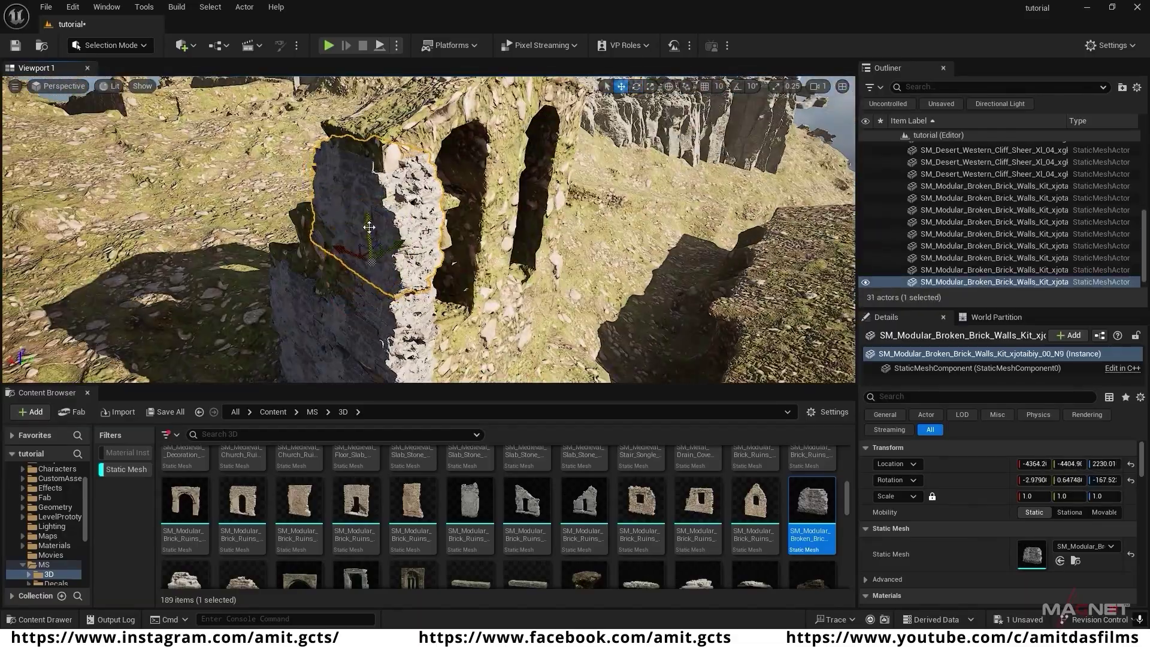
alt+drag(369, 227, 369, 246)
- Duplicate brick walls onto the tower's adjoining windowed face at about -84.4° around Z and around its window openings
alt+drag(491, 277, 417, 360)
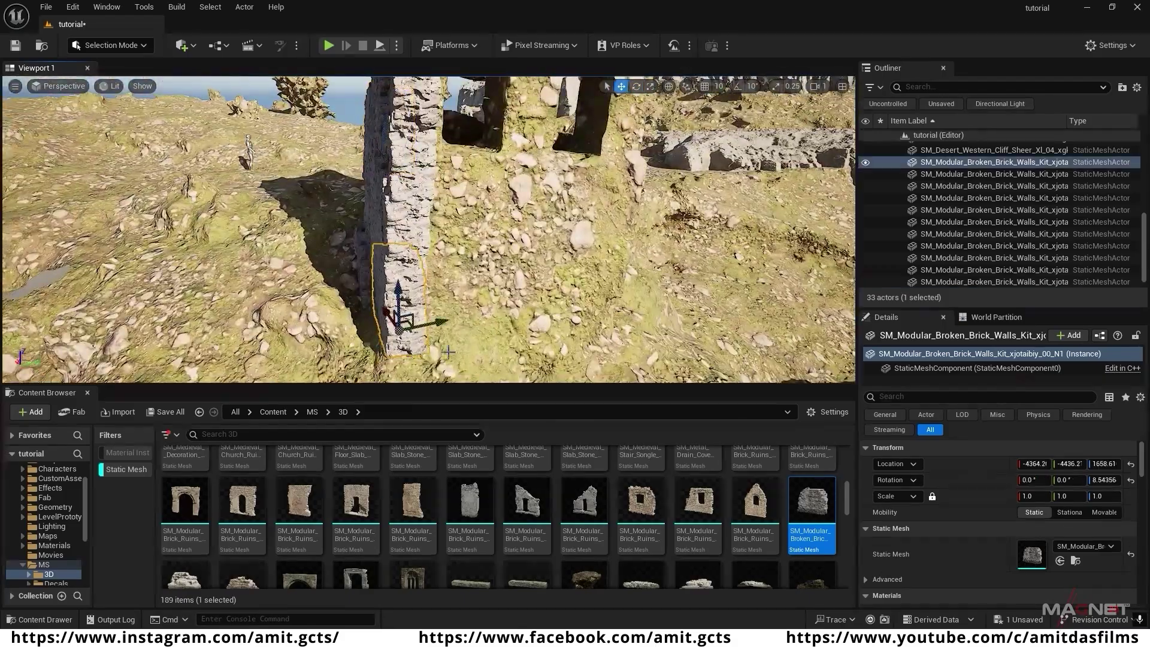
alt+drag(444, 310, 426, 303)
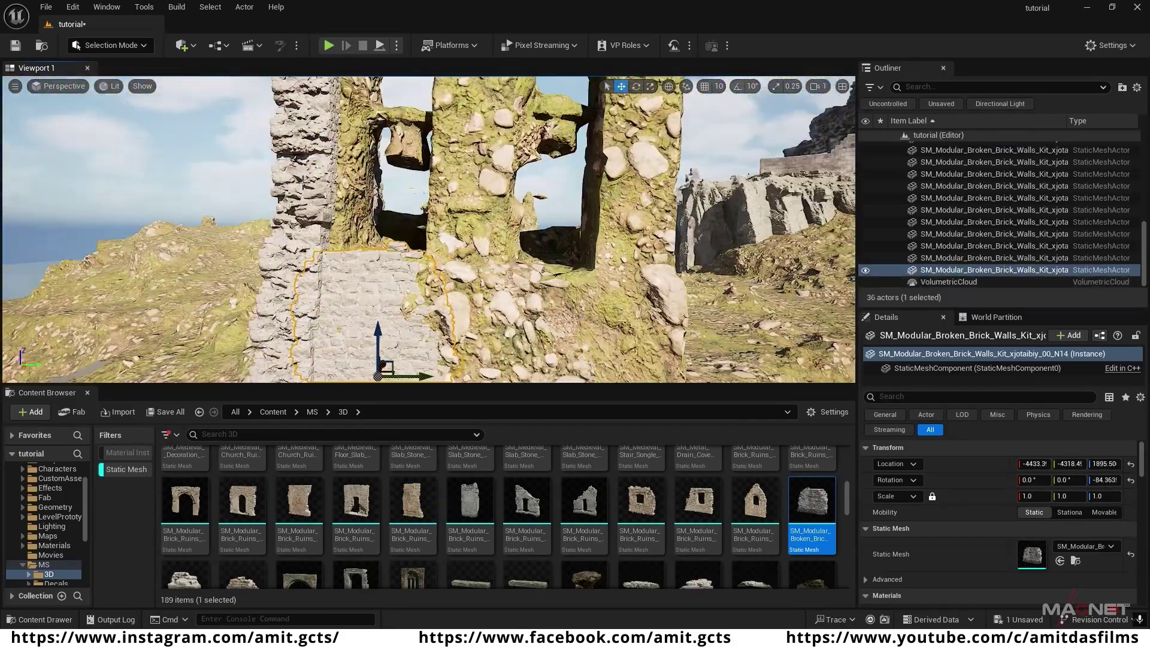
alt+drag(423, 268, 369, 267)
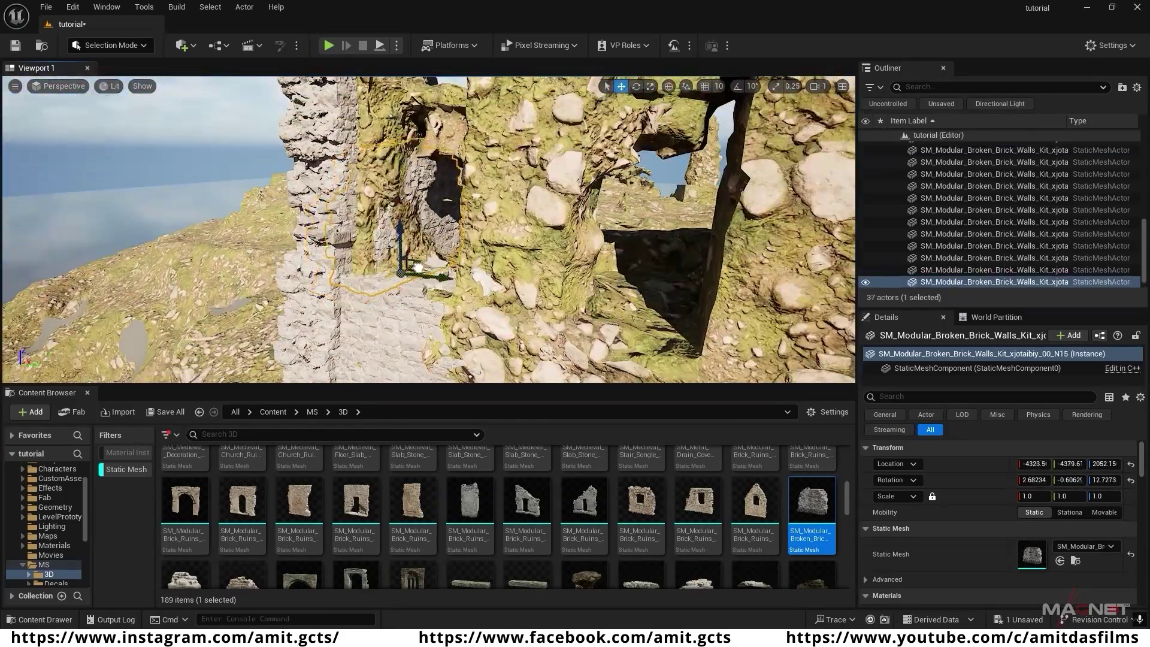
alt+drag(419, 267, 415, 243)
alt+drag(432, 291, 368, 291)
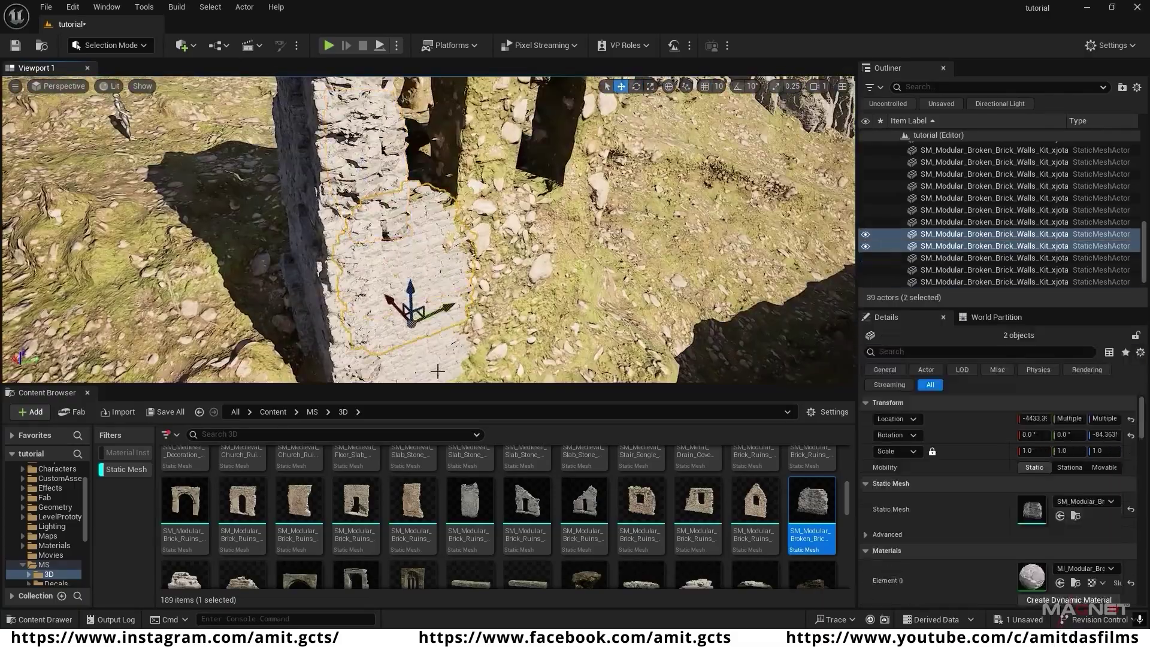
alt+drag(419, 189, 462, 189)
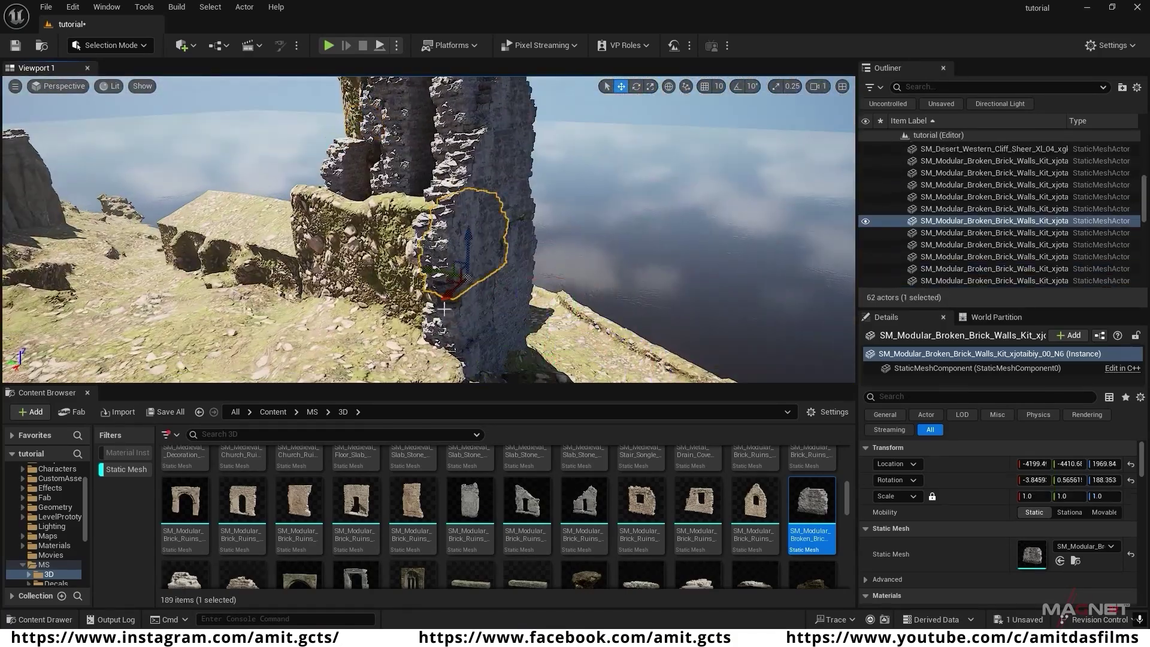
- Cover the tower's remaining sides and low wall with more broken brick pieces, placing the top one at about Y -3970, Z 2336
drag(811, 500, 330, 312)
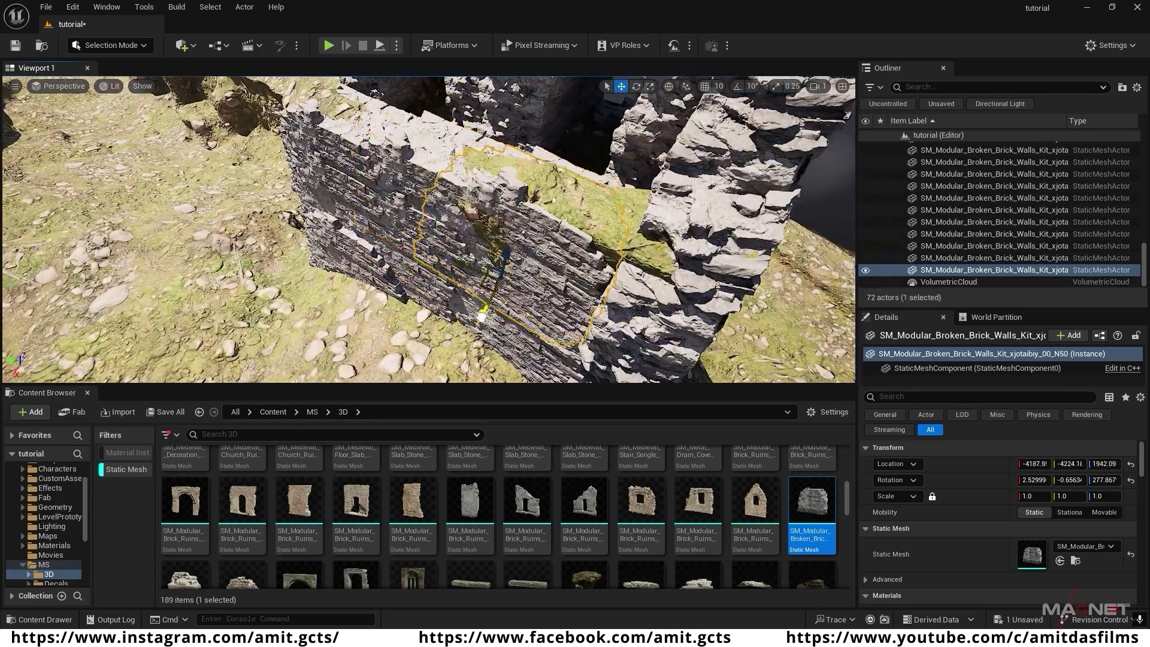
right_drag(583, 257, 583, 256)
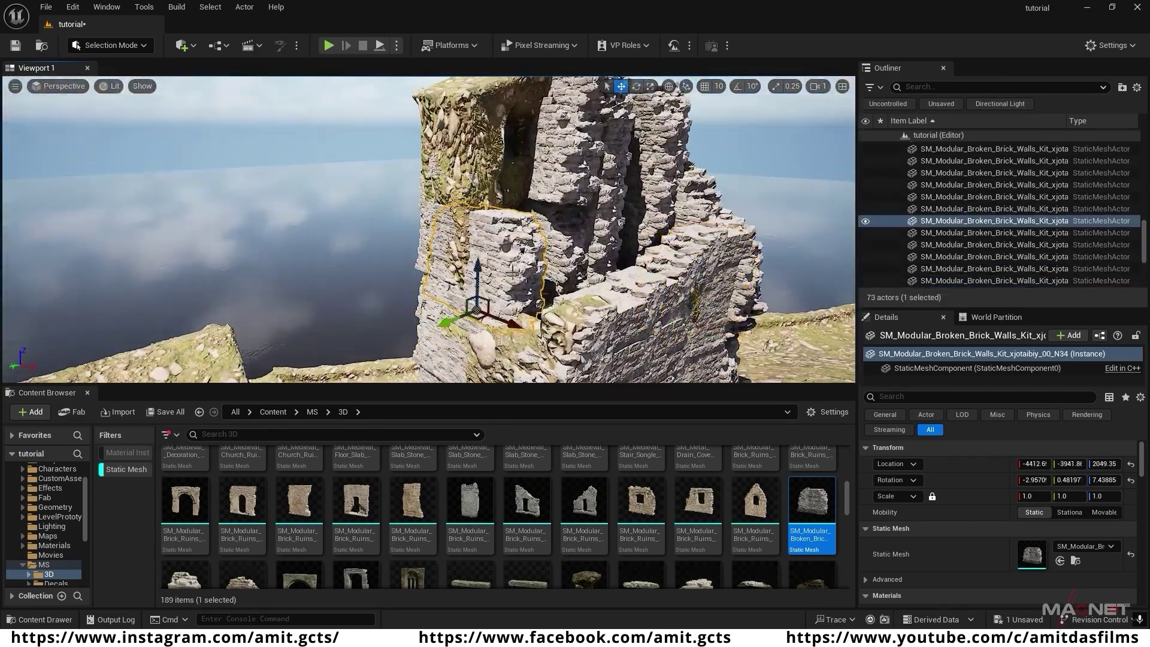
right_drag(467, 216, 466, 216)
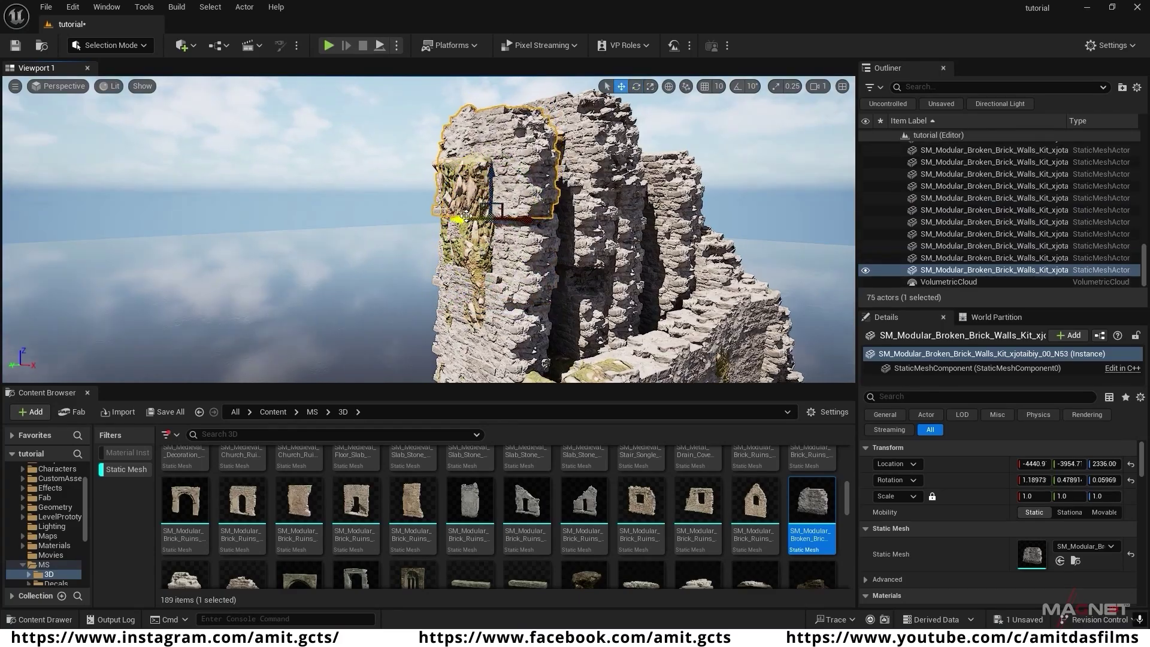
drag(466, 215, 471, 216)
right_drag(471, 215, 471, 216)
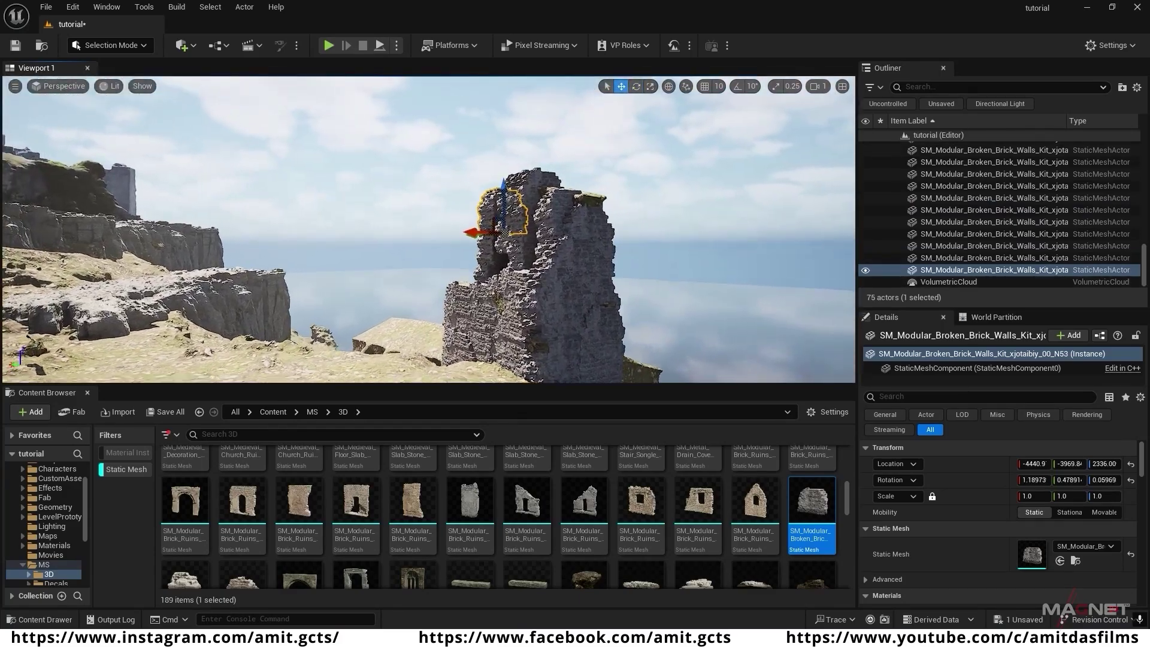
right_drag(533, 303, 534, 303)
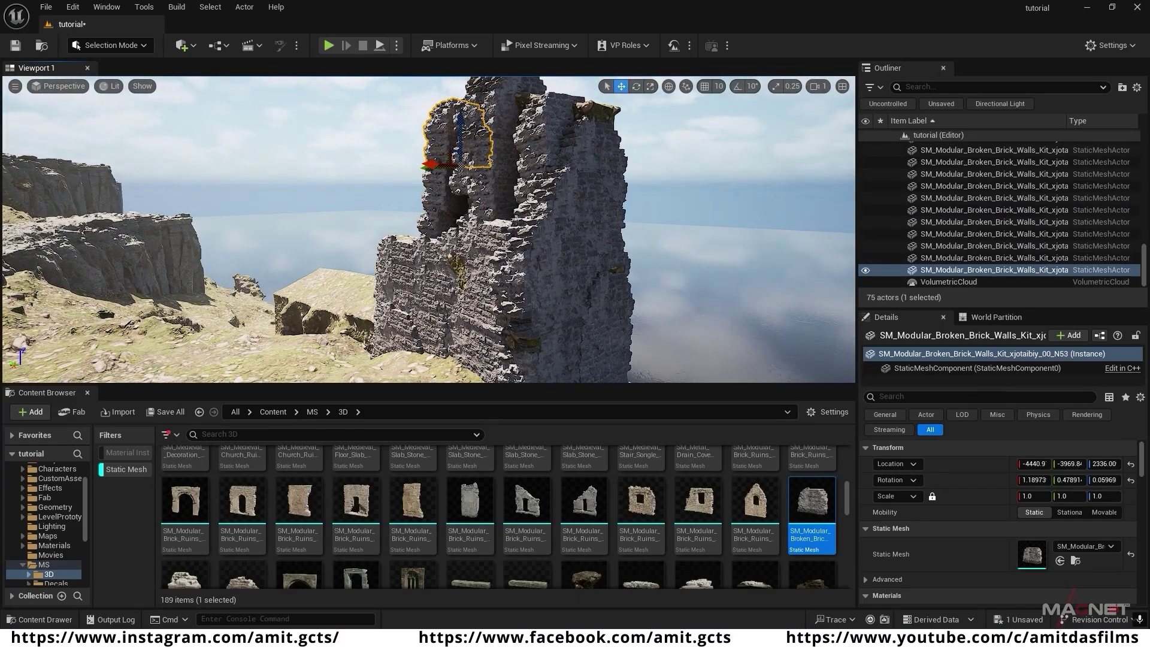
right_drag(535, 129, 502, 118)
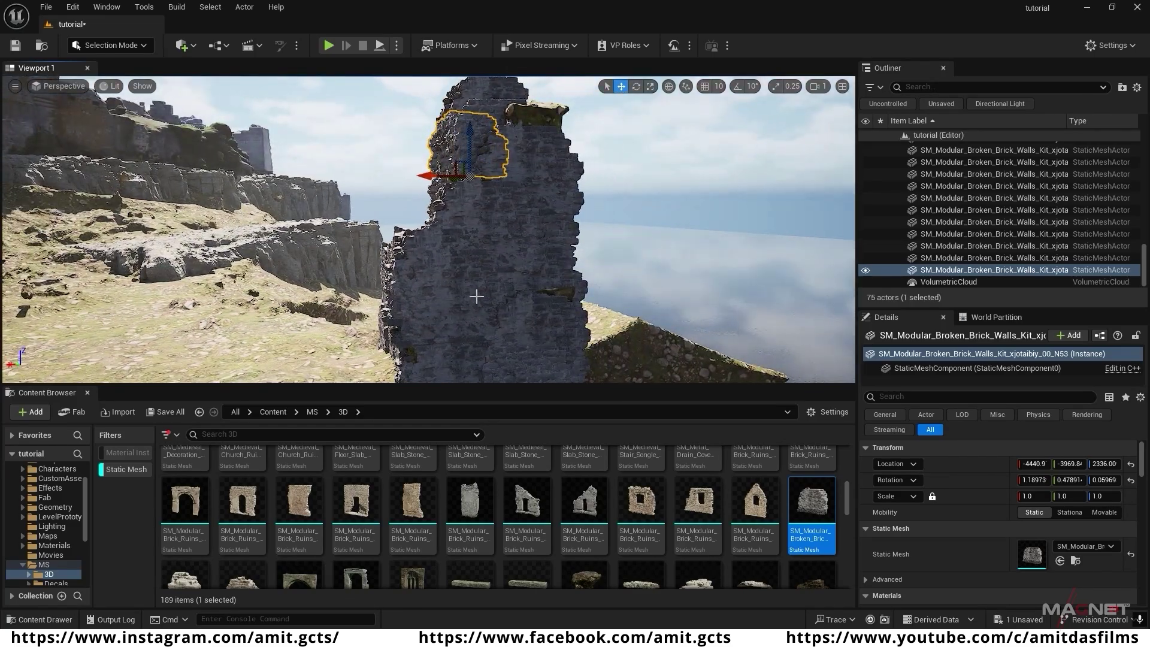
right_drag(476, 296, 476, 296)
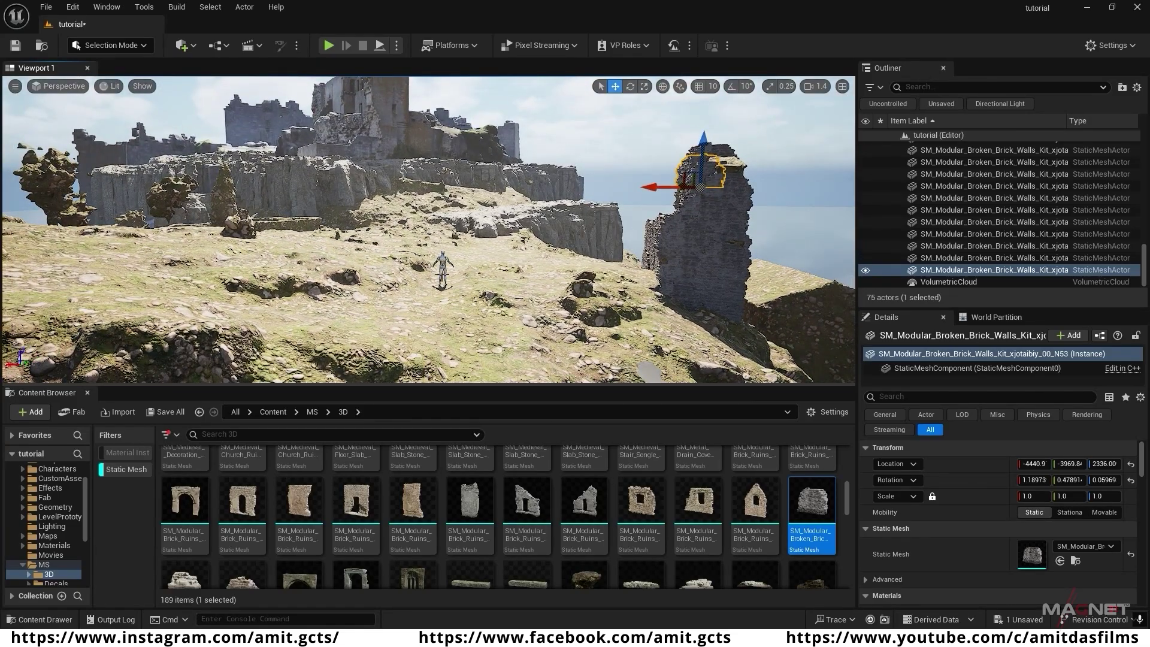
right_drag(240, 313, 240, 313)
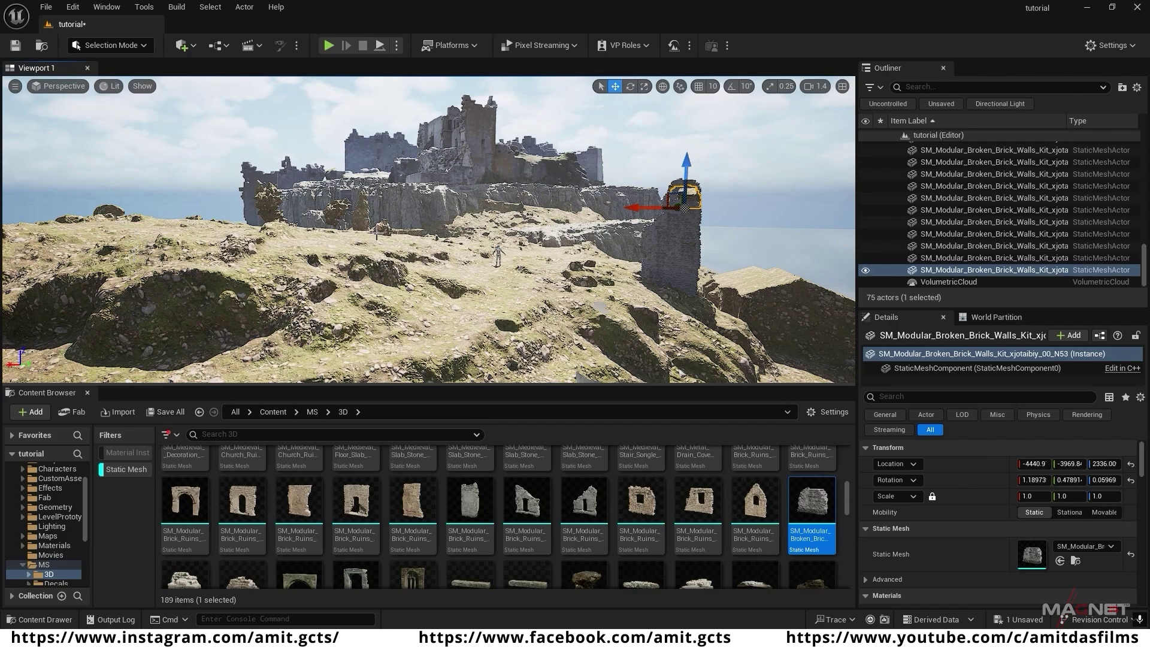
right_drag(565, 328, 565, 328)
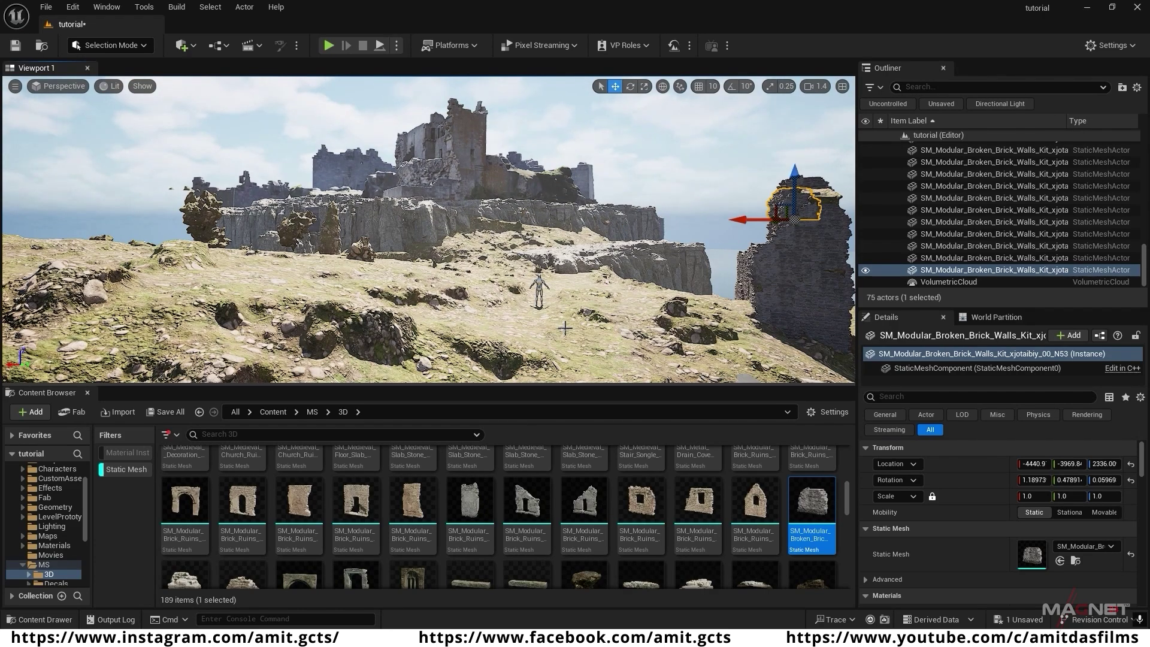
- Open Fab to the Quixel European Hornbeam pack and open the project's EuropeanHornbeam content folder
click(106, 6)
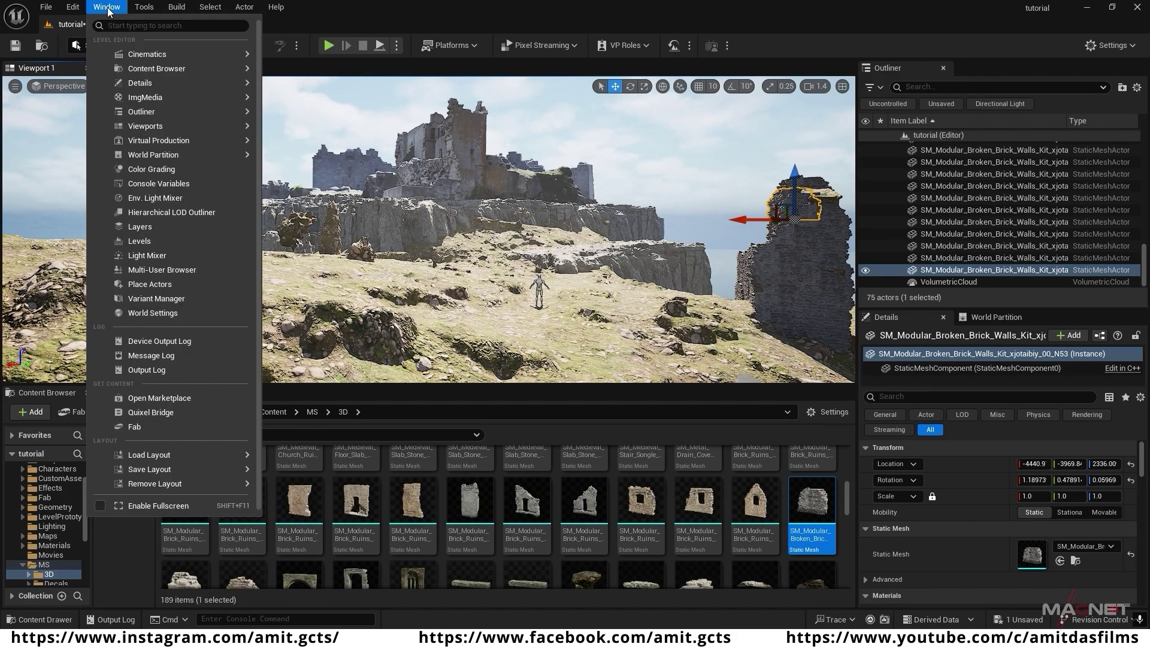
click(139, 427)
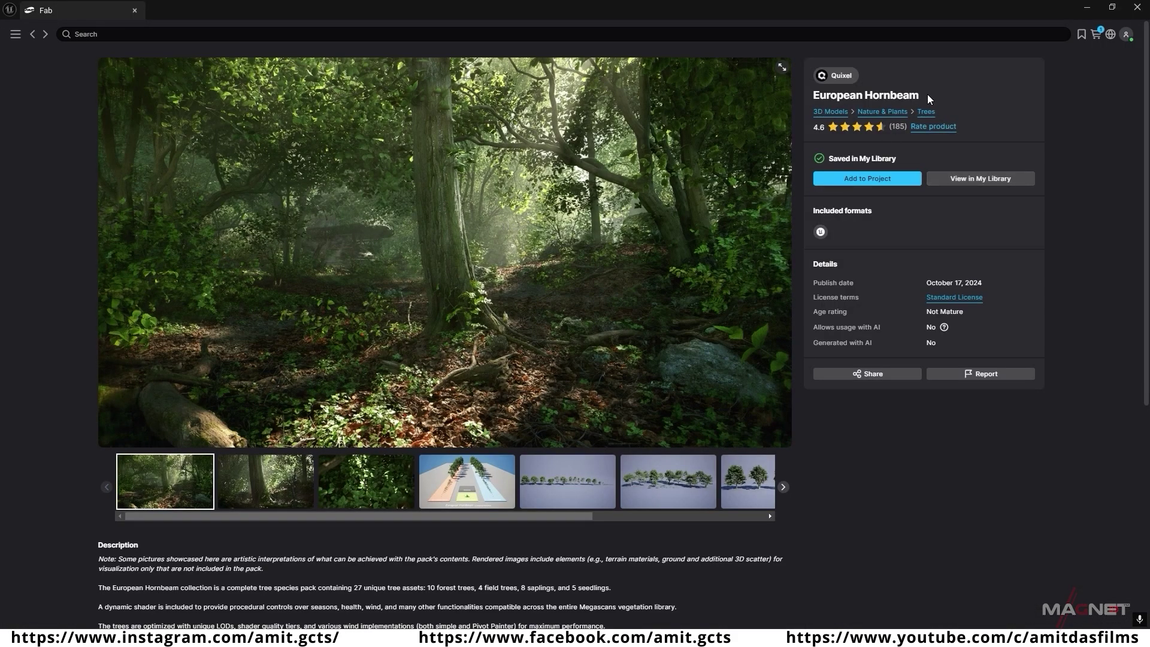
drag(928, 95, 806, 95)
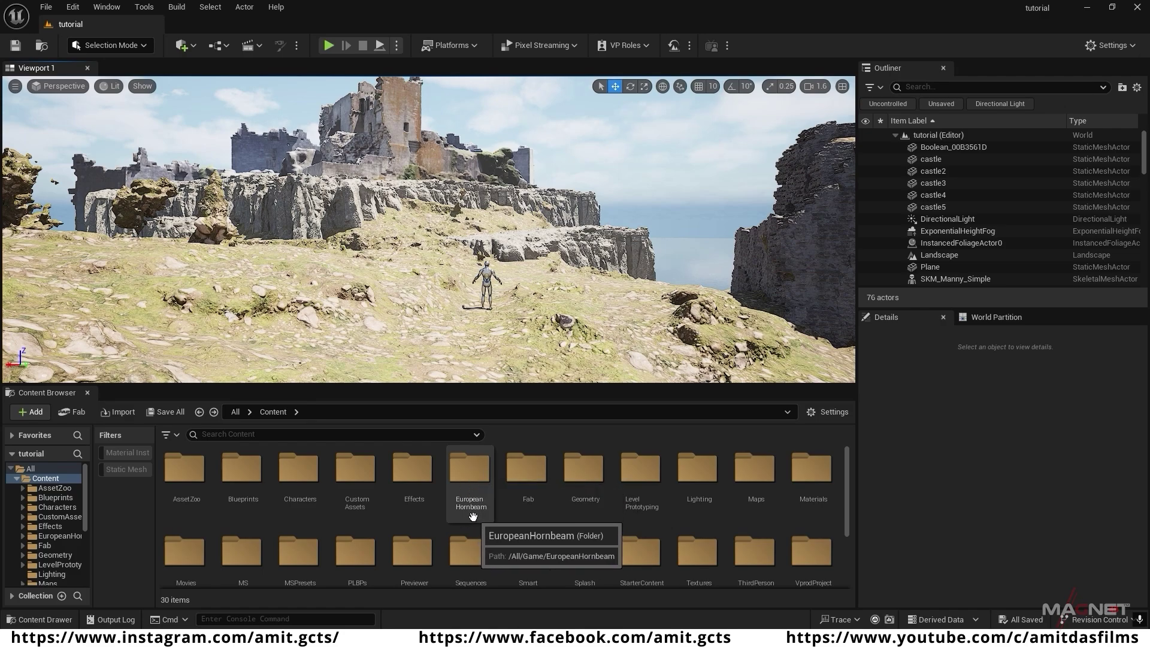
double_click(474, 472)
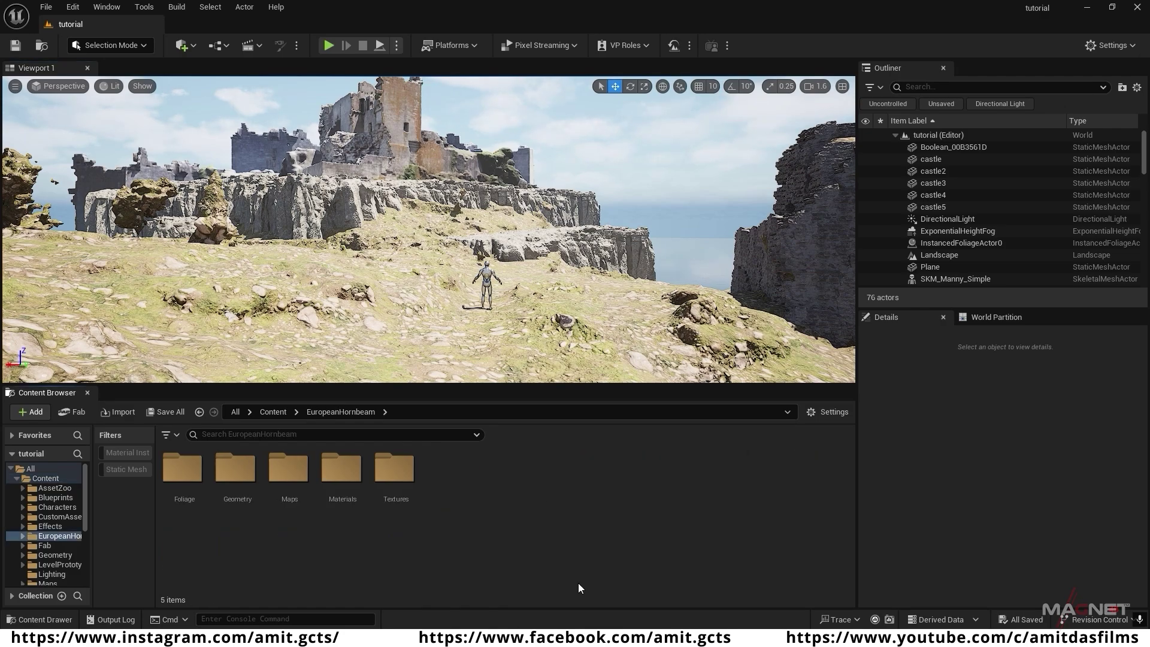
- Filter the EuropeanHornbeam content to static meshes and add a Cine Camera Actor to the level
click(125, 469)
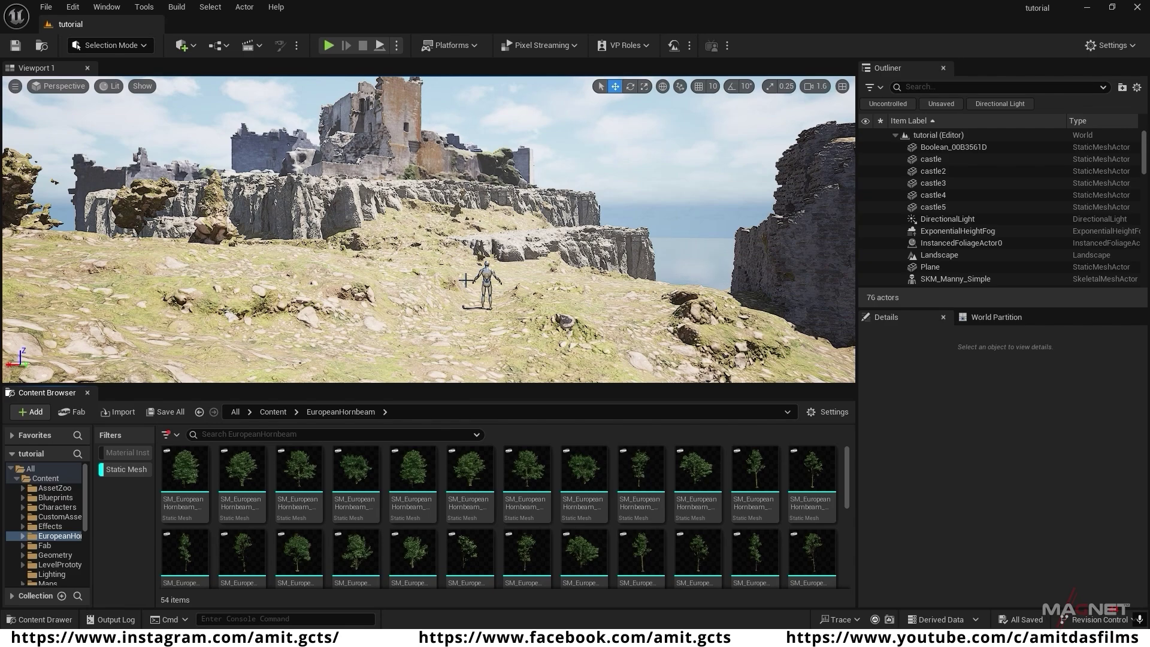
click(190, 46)
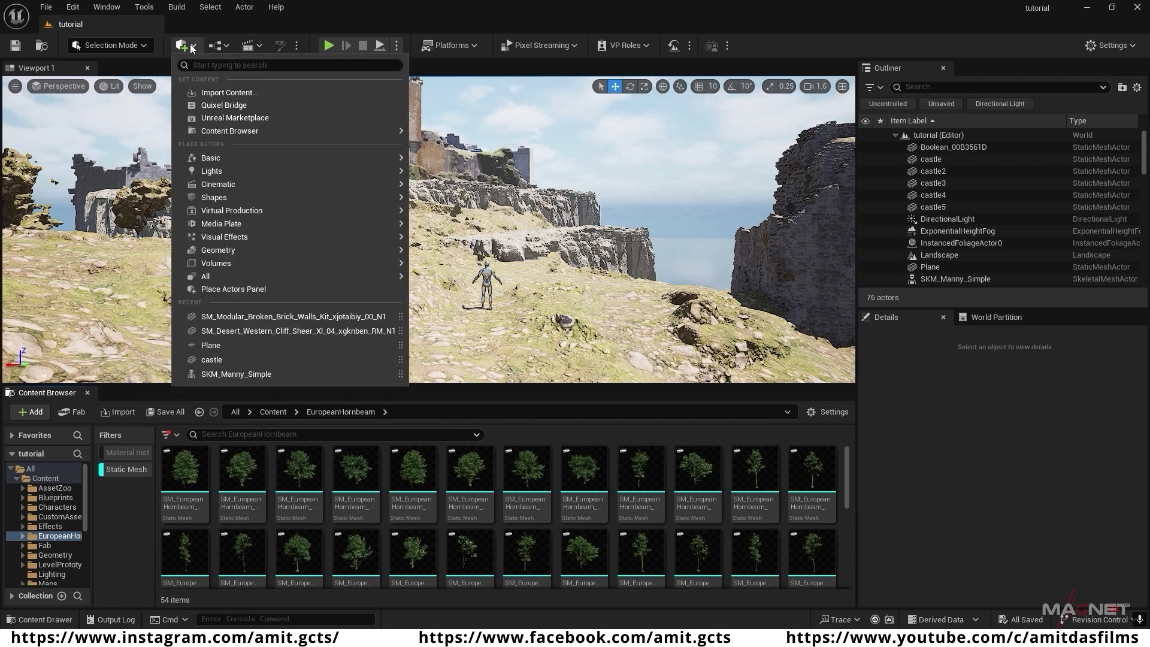
mouse_move(230, 188)
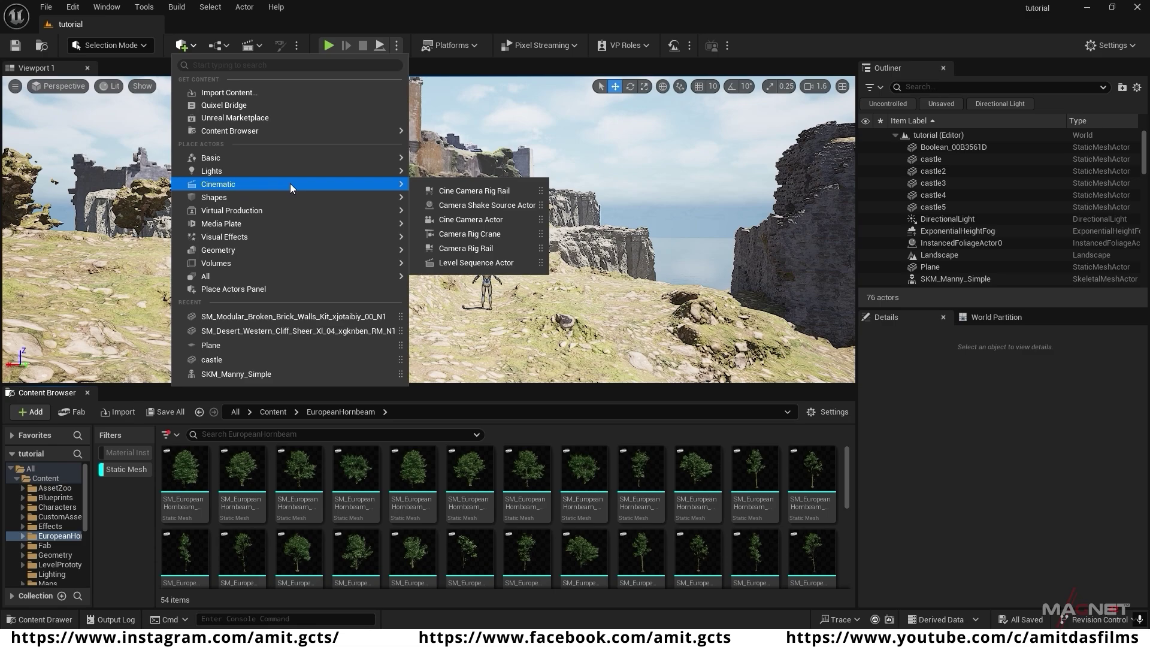
click(500, 220)
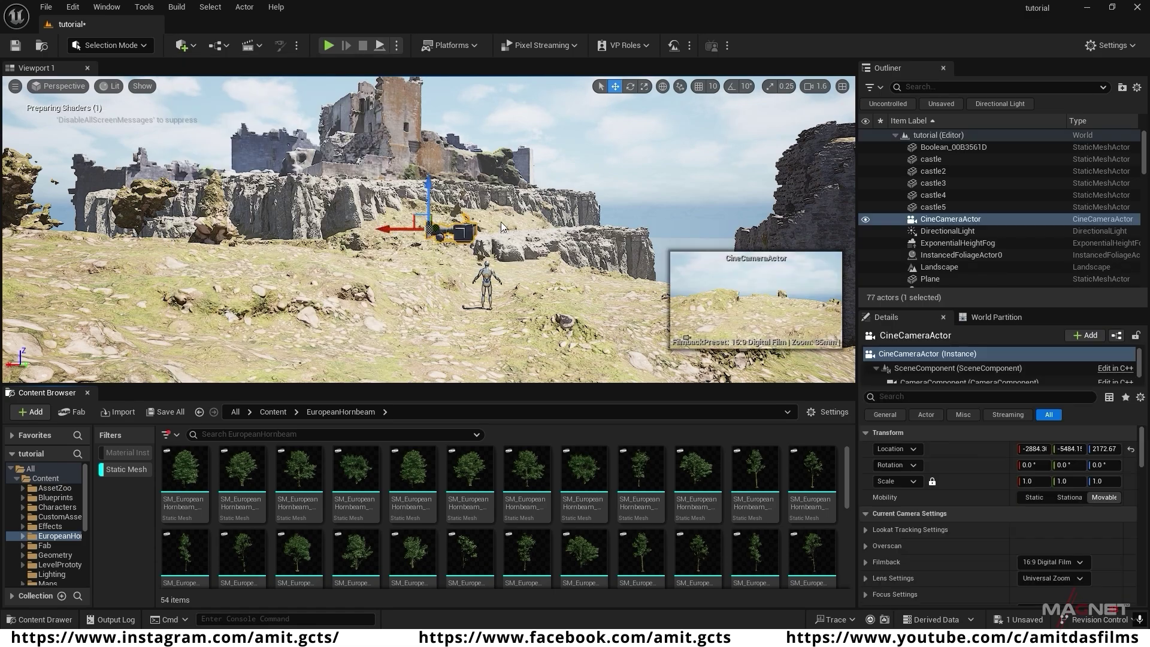
- Add a level sequence and save it as tutorial_sequence in the Content folder
click(259, 45)
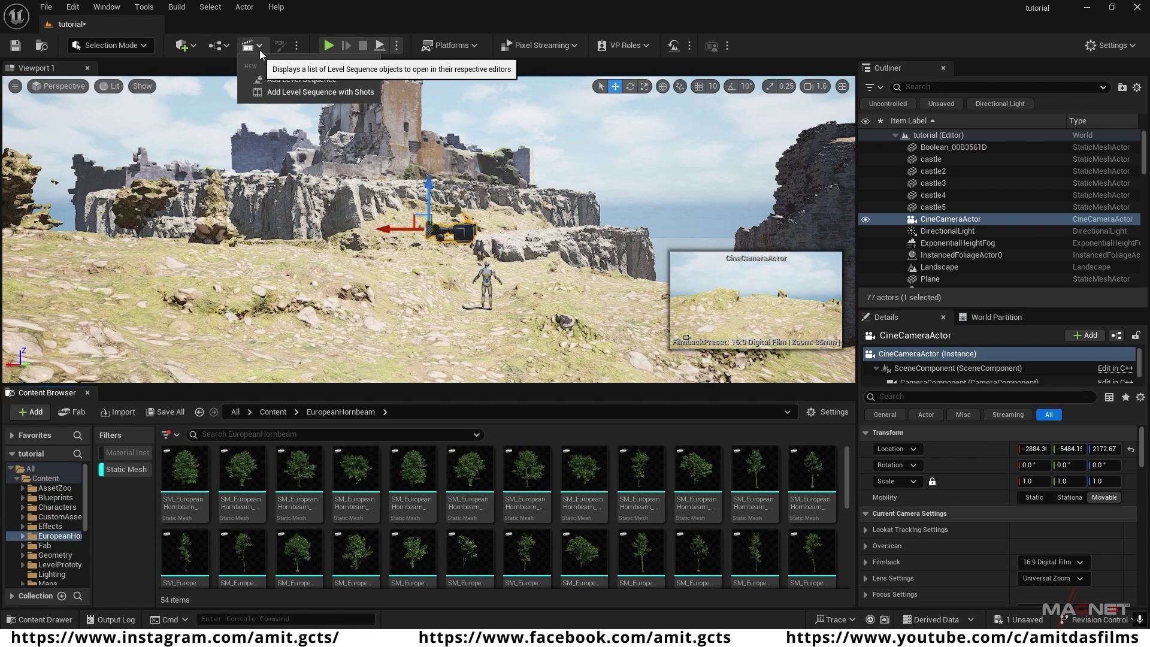
click(305, 81)
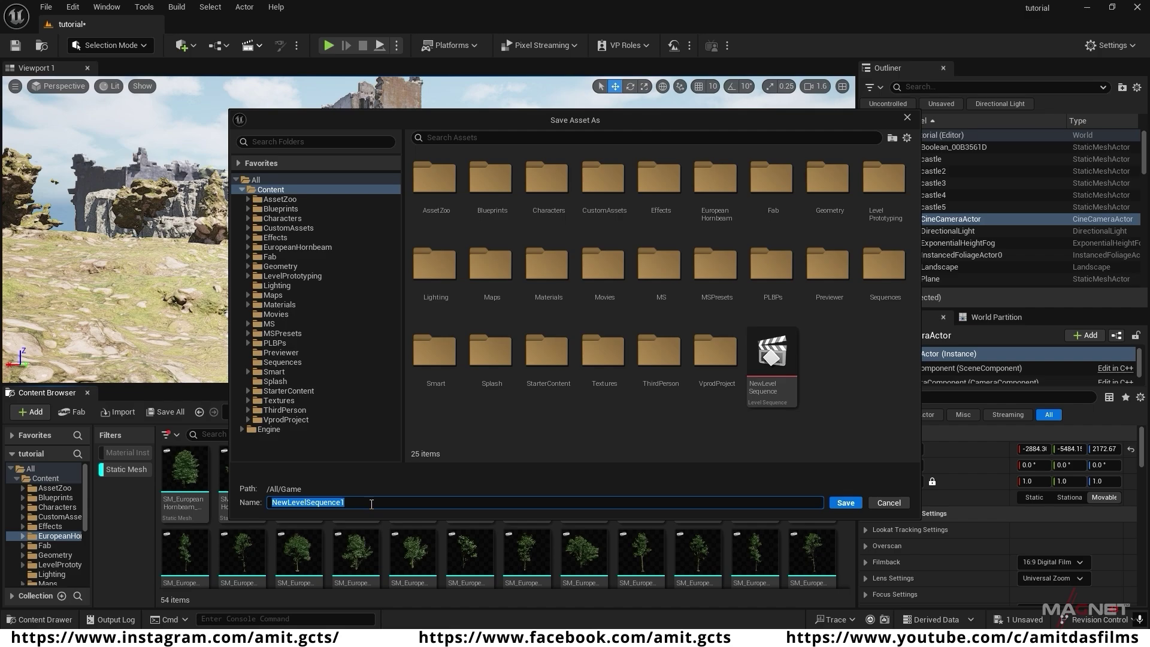
text(tutorial_sequence)
click(846, 503)
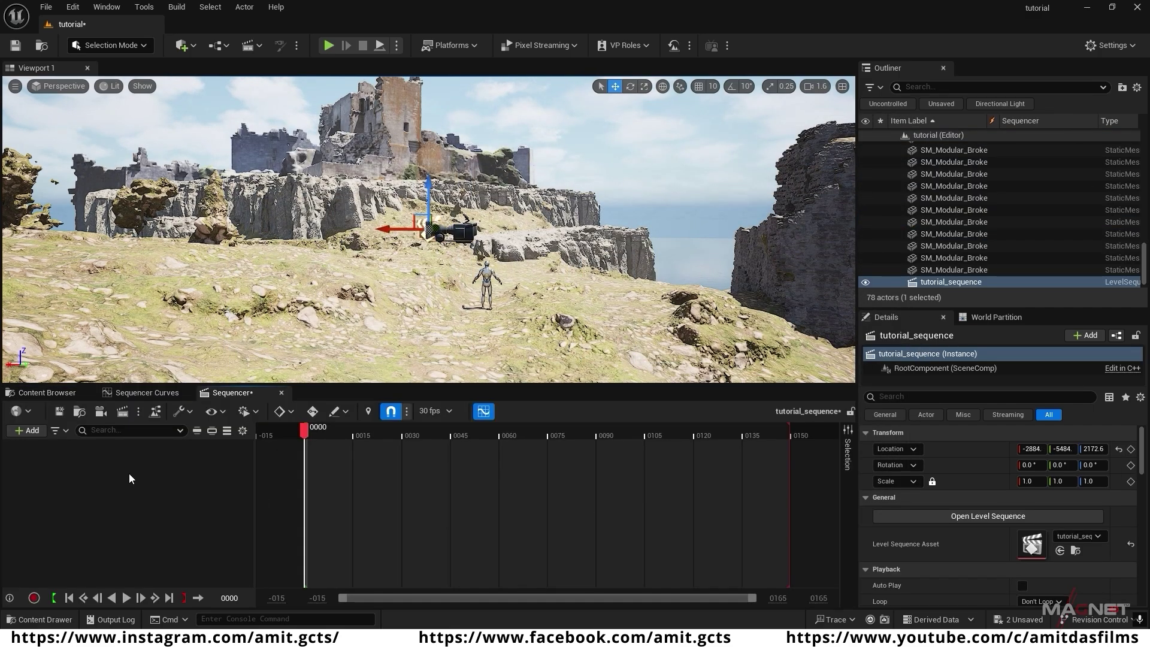
- Filter the level's actors by "cam" and add the CineCameraActor to tutorial_sequence
click(941, 88)
text(cam)
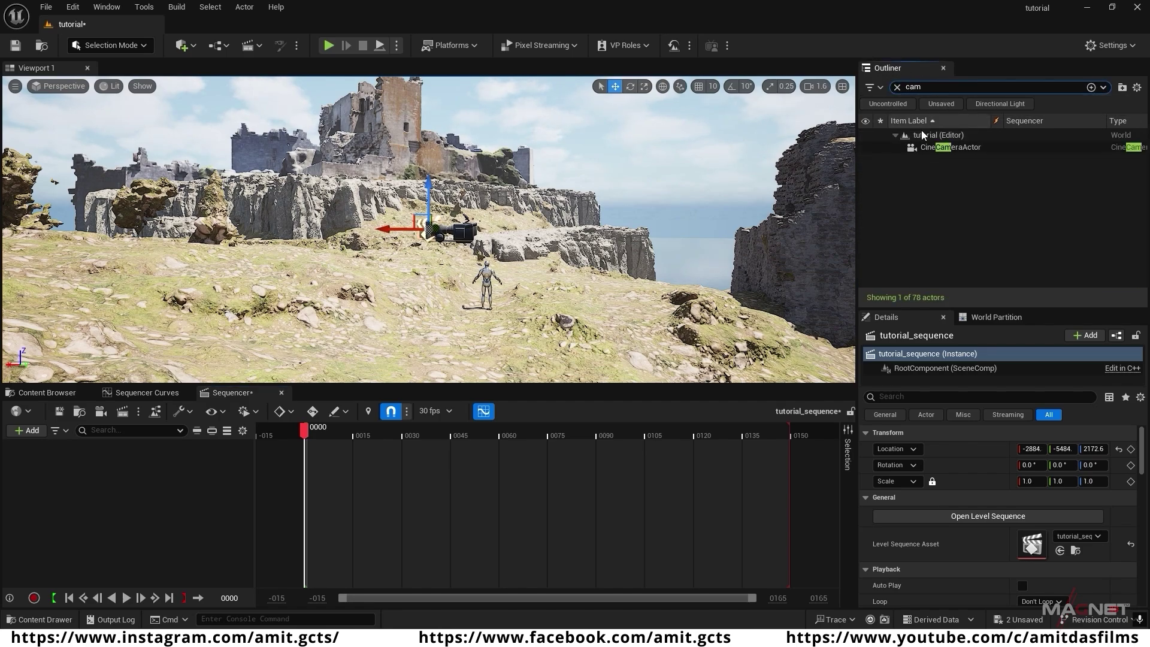
click(954, 147)
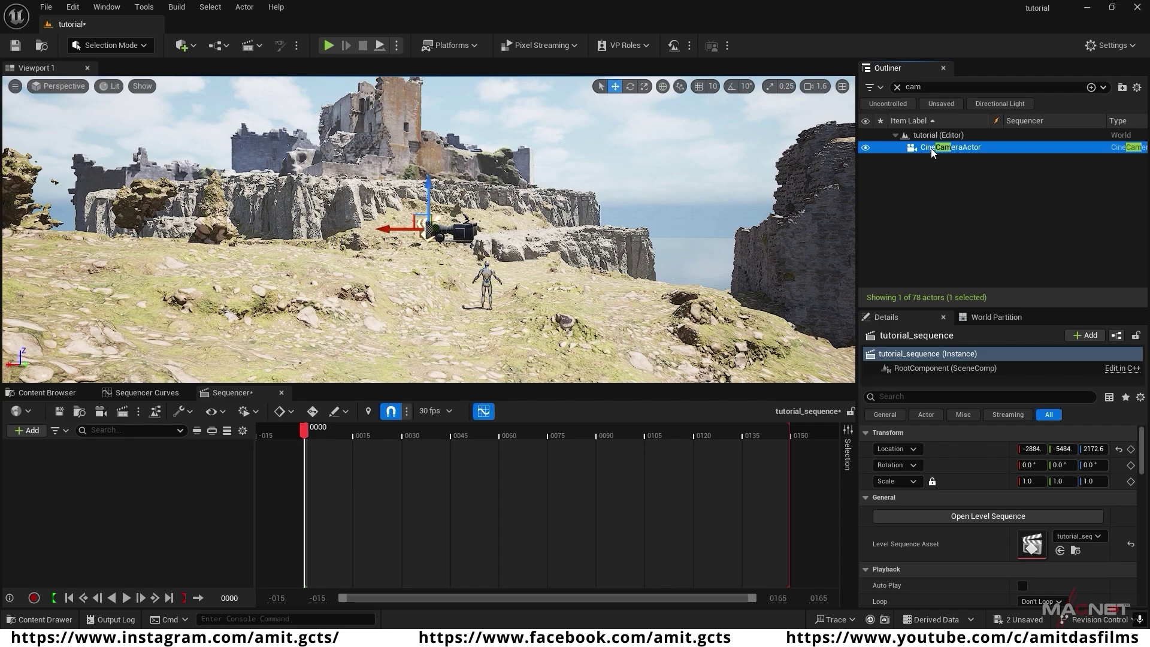
drag(965, 149, 70, 469)
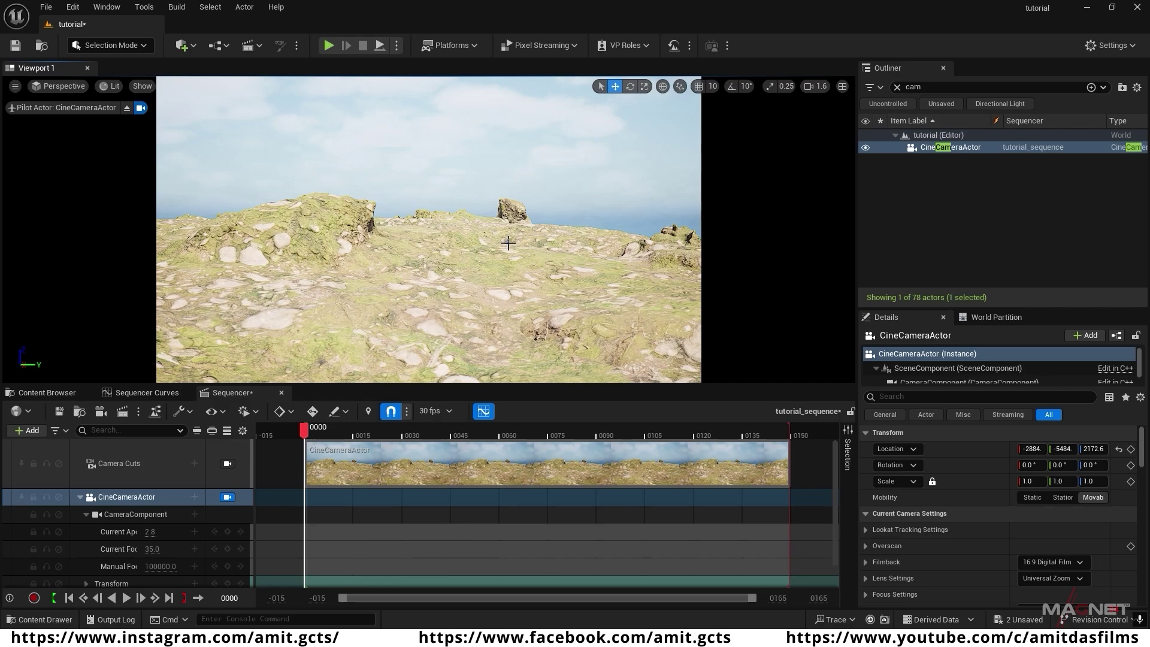
- Aim the piloted camera at the castle from about Y -6902, Z 2205, and set its current focal length to 15
mouse_move(507, 244)
right_down()
mouse_move(197, 242)
mouse_move(207, 256)
mouse_move(234, 259)
mouse_move(510, 237)
right_up()
key(s)
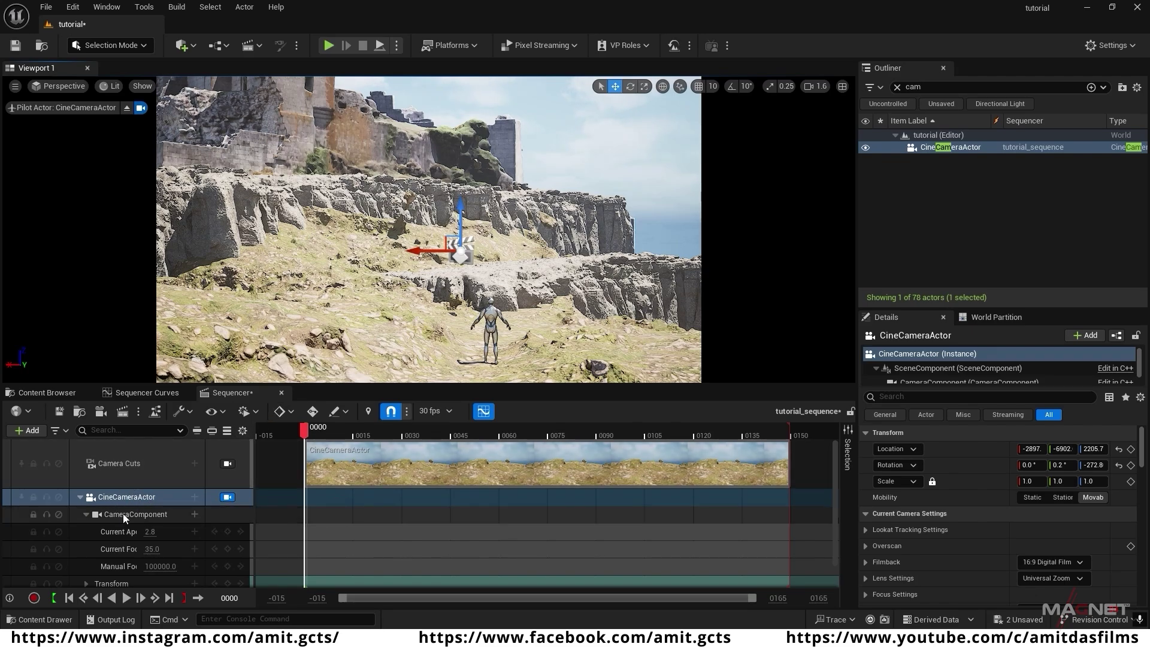
click(140, 516)
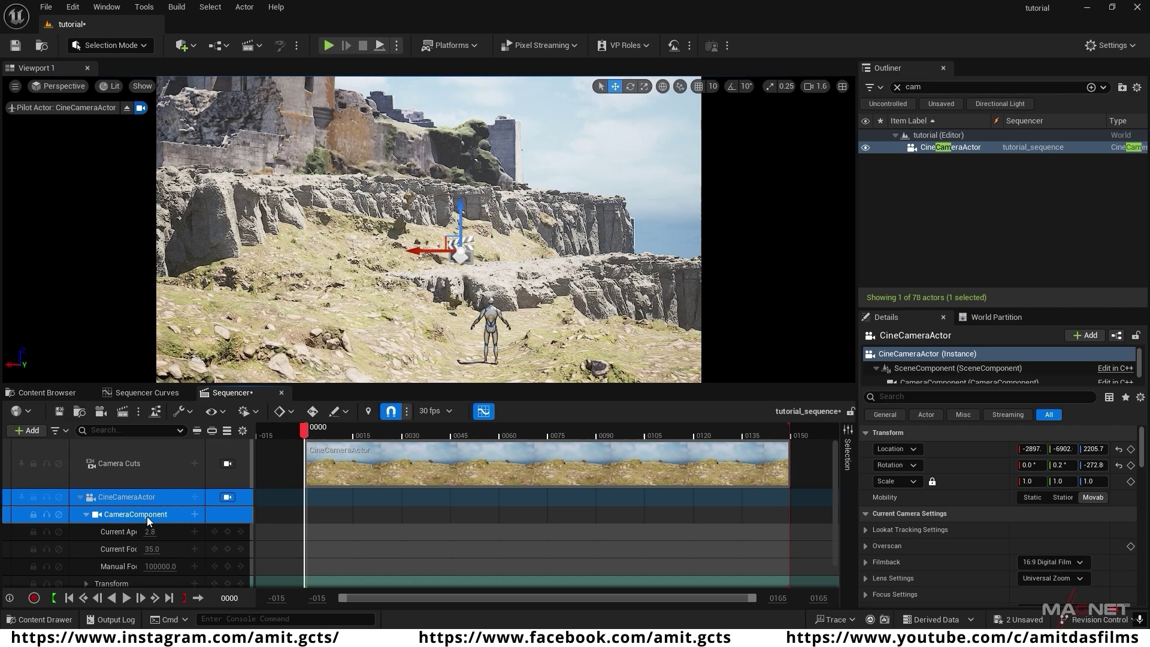
click(154, 551)
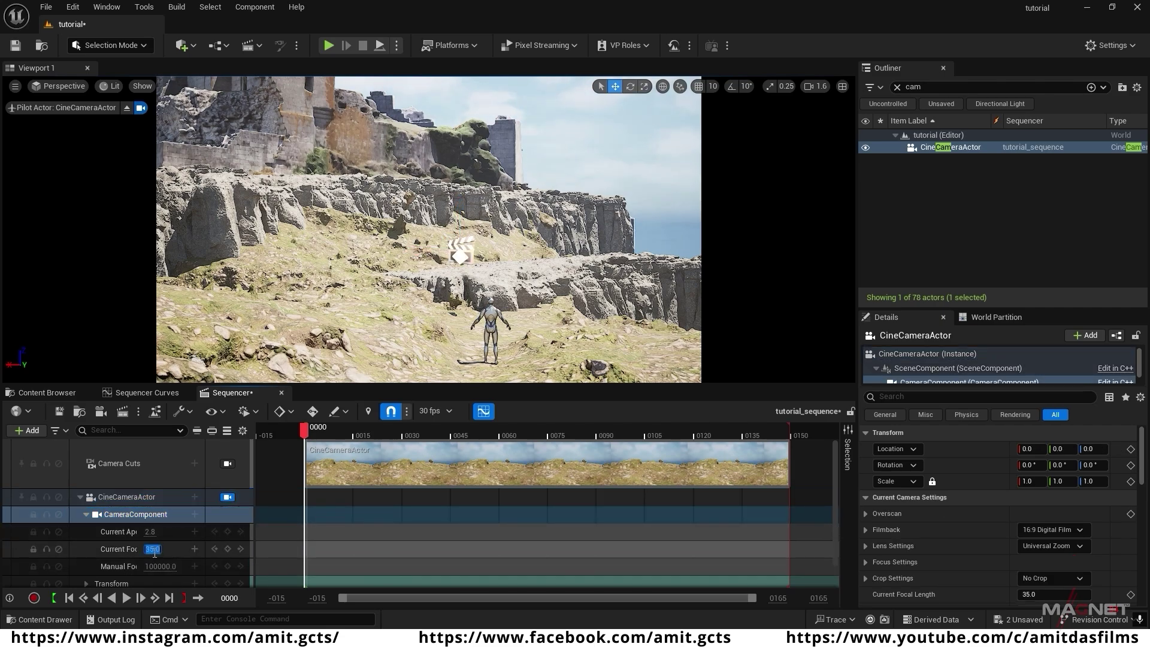
text(15)
key(Return)
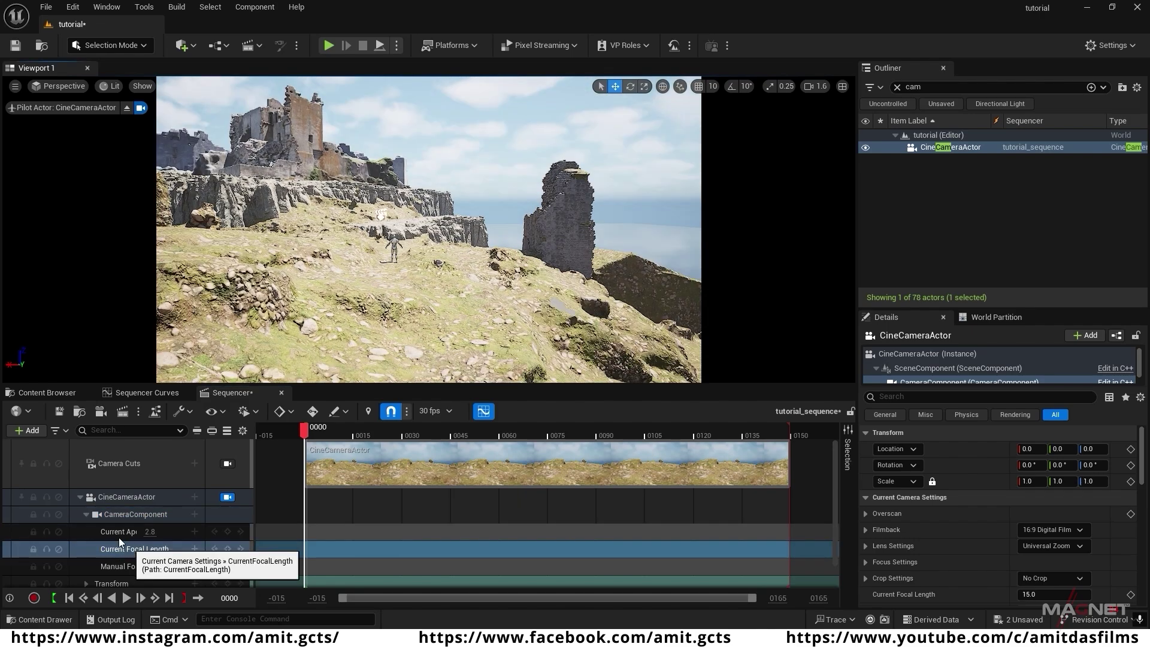
- Set the CineCameraActor's filmback to 16:9 DSLR
click(117, 498)
click(125, 495)
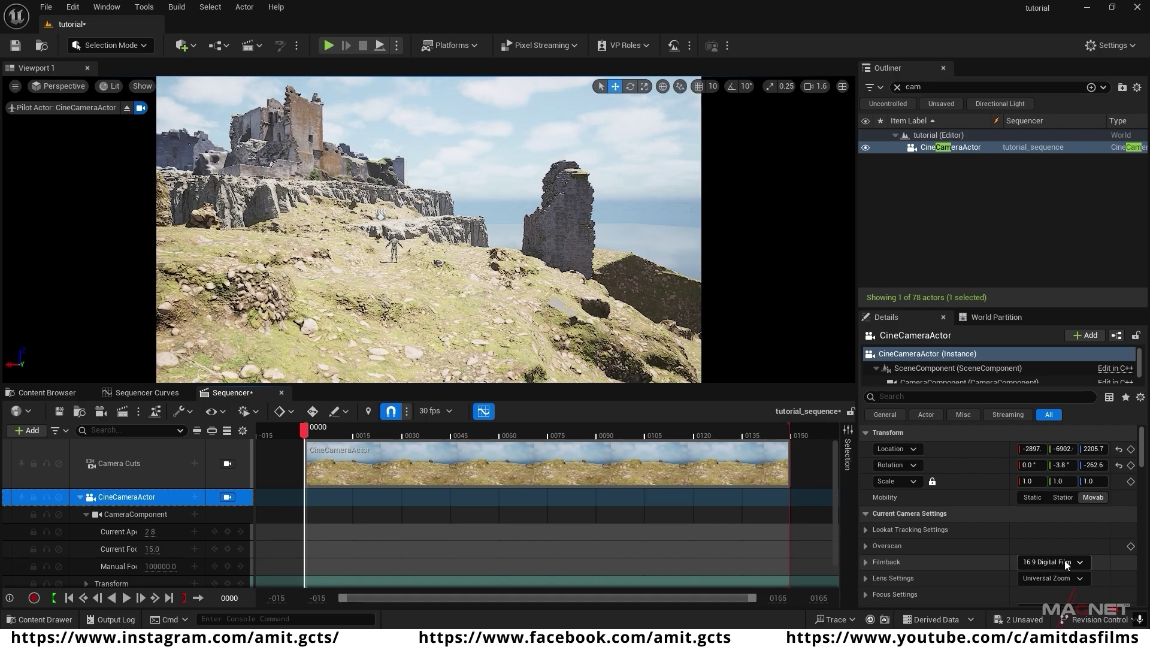
click(1083, 561)
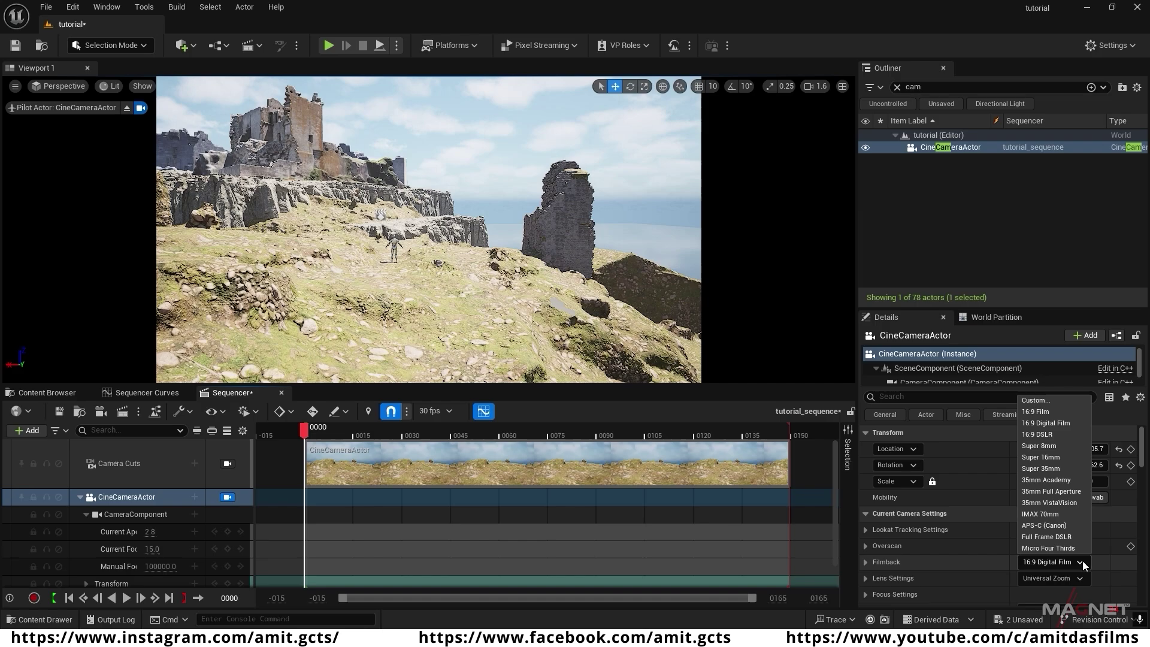
click(1058, 436)
- Reframe the camera on the castle and mannequin from about X -3155, Y -6023, Z 2204, rotated about -285° around Z
right_drag(402, 352, 438, 307)
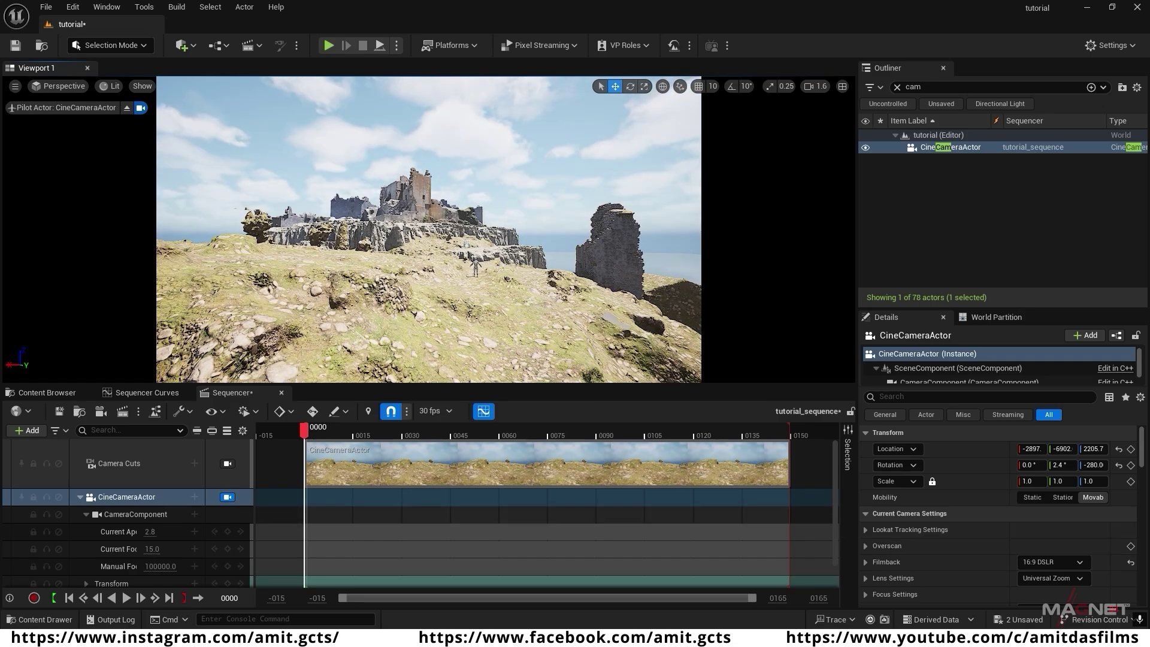
key(d)
key(w)
right_drag(411, 315, 413, 335)
key(w)
key(s)
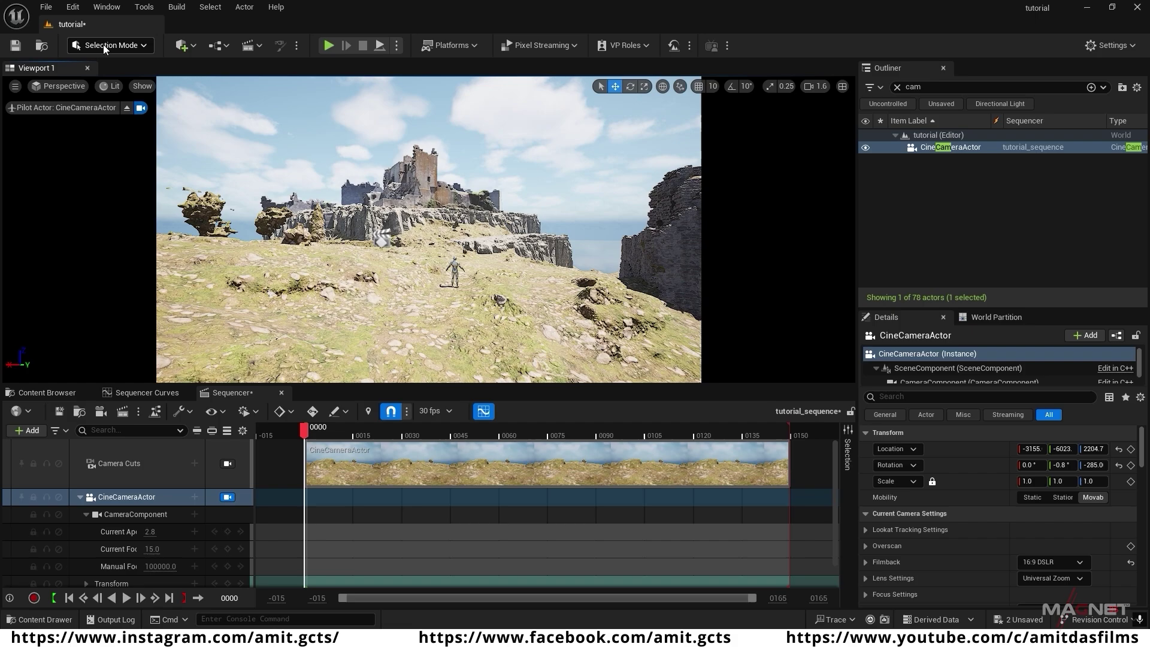
- Switch to Foliage mode and add four slender SM_EuropeanHornbeam_Forest meshes as foliage types
click(143, 47)
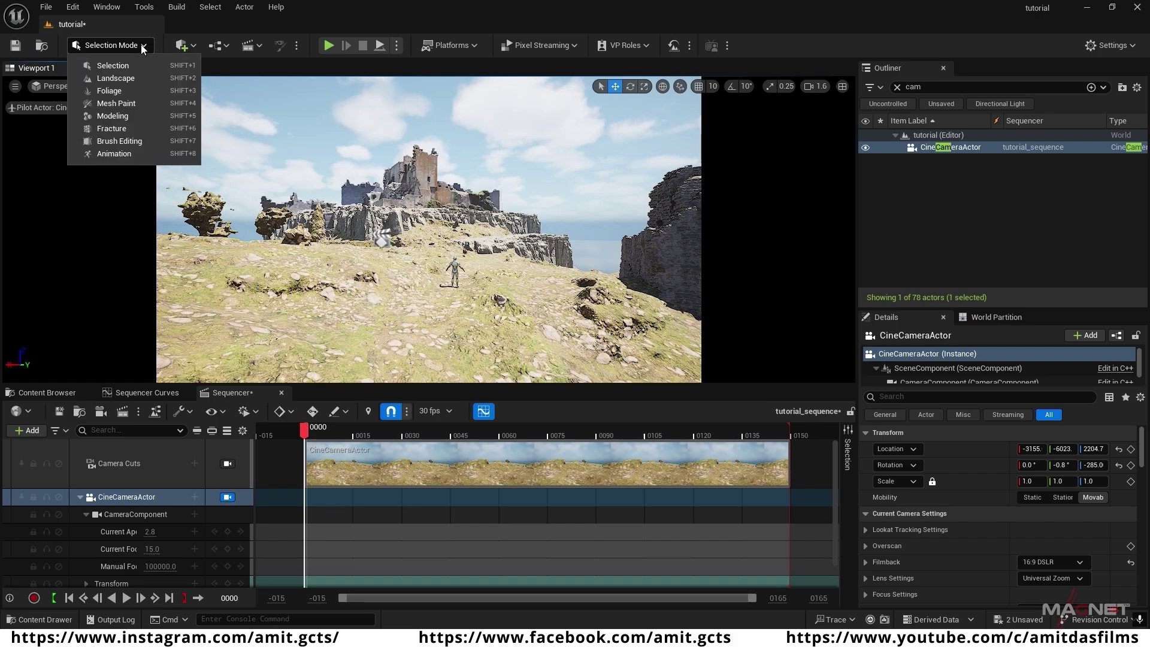
click(120, 91)
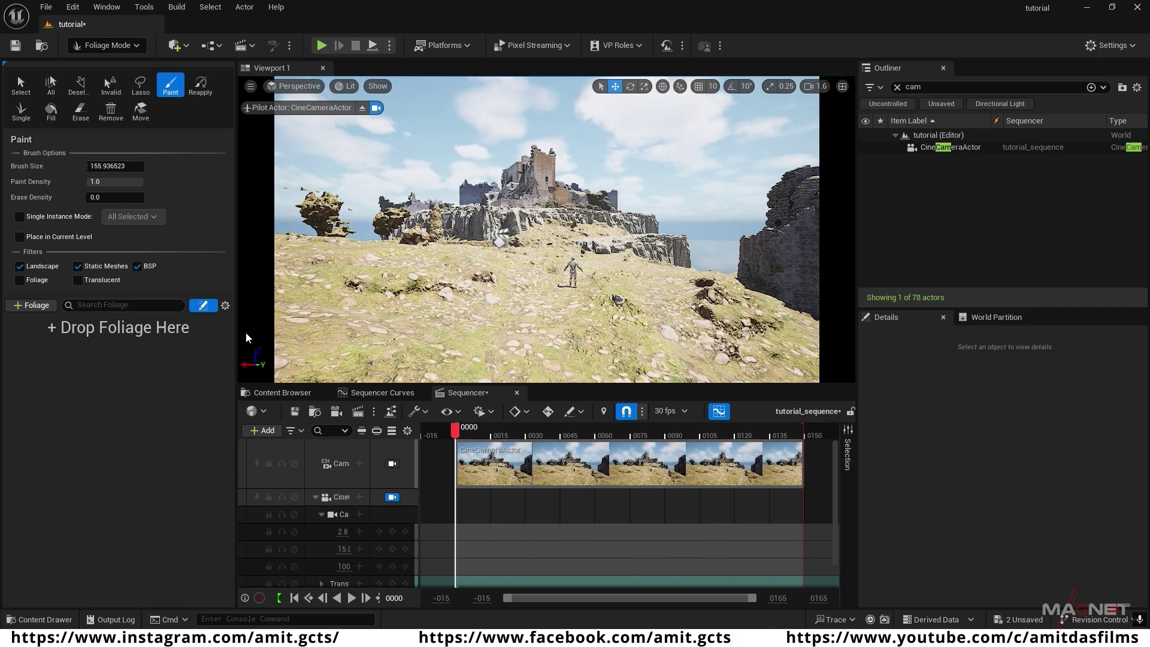
click(293, 393)
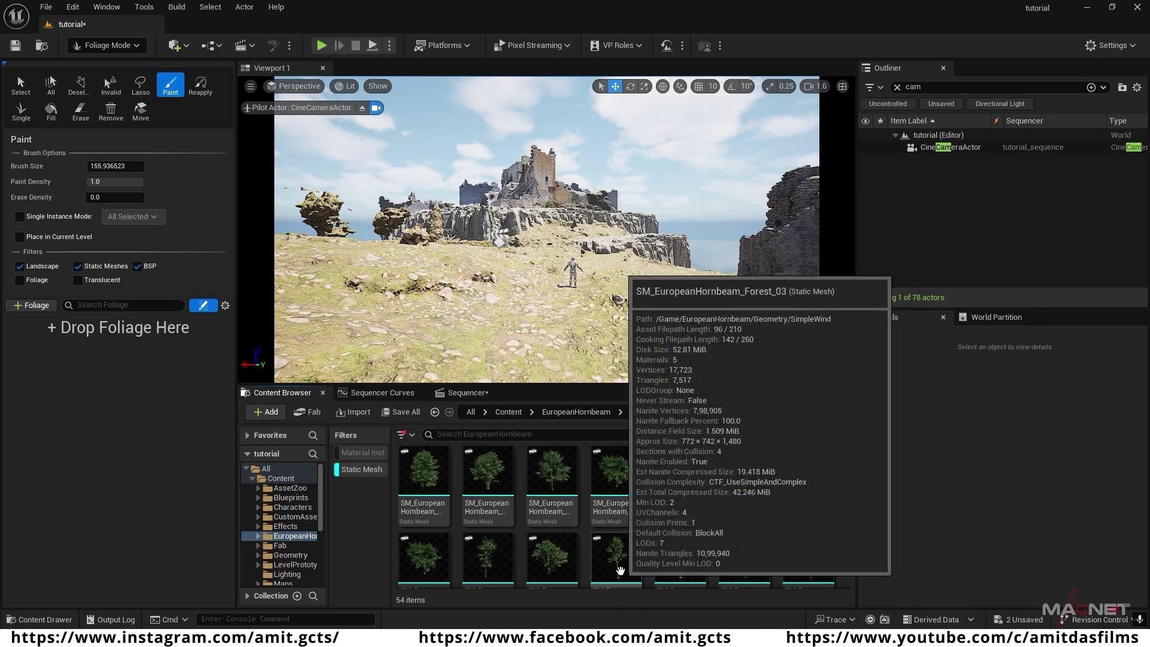
click(620, 570)
ctrl+click(746, 558)
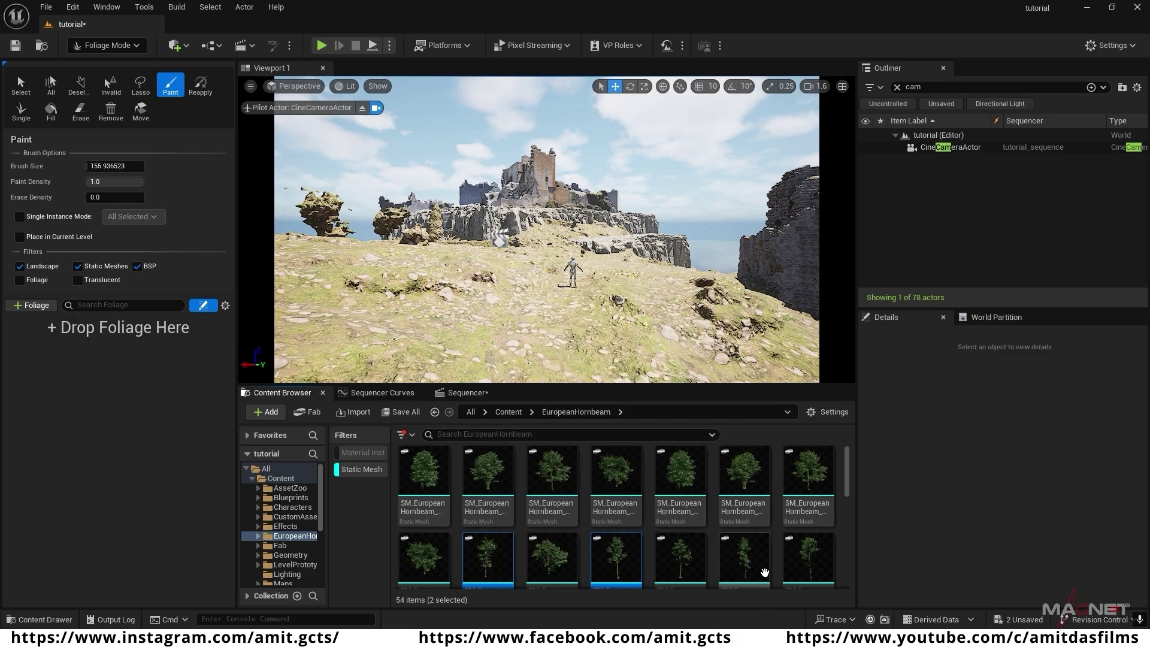
ctrl+click(804, 562)
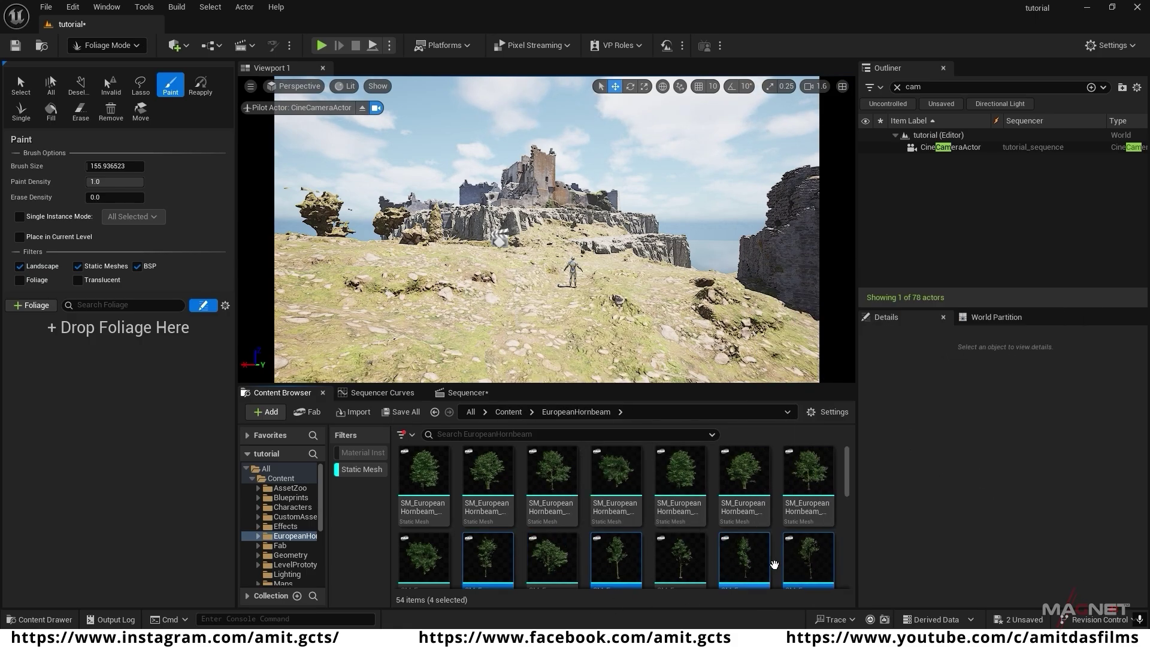
scroll(770, 560, down, 2)
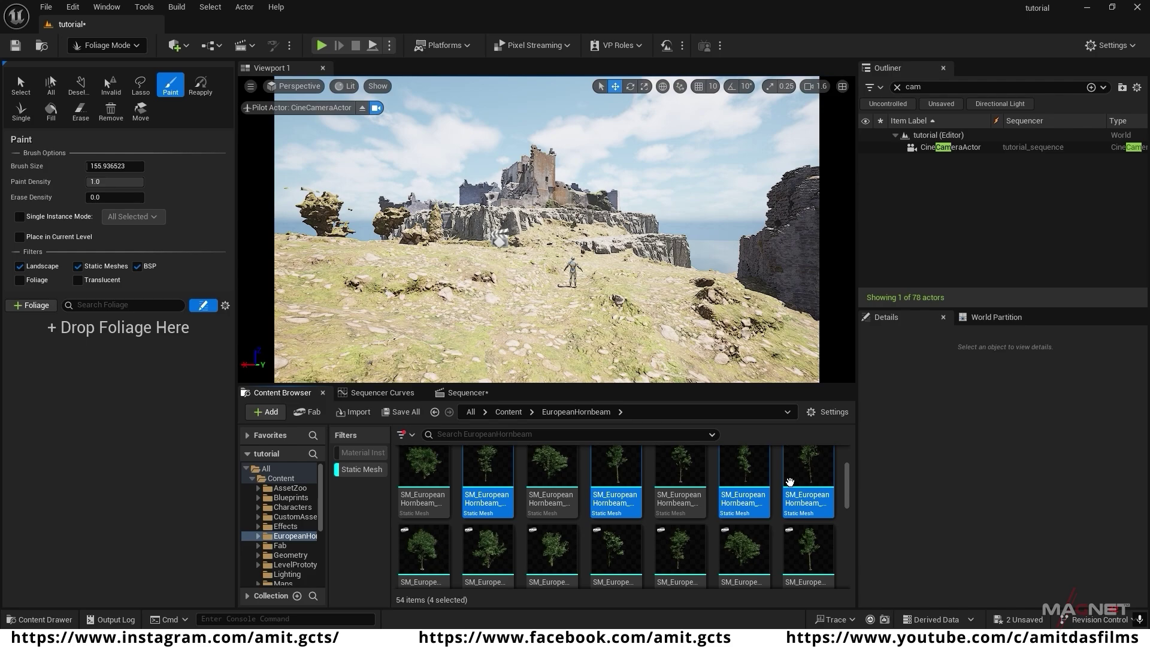
drag(415, 401, 111, 380)
- For all four hornbeam foliage types, set the painting density to 10 and disable Align to Normal
mouse_move(562, 307)
right_down()
mouse_move(464, 305)
mouse_move(502, 285)
right_up()
click(132, 341)
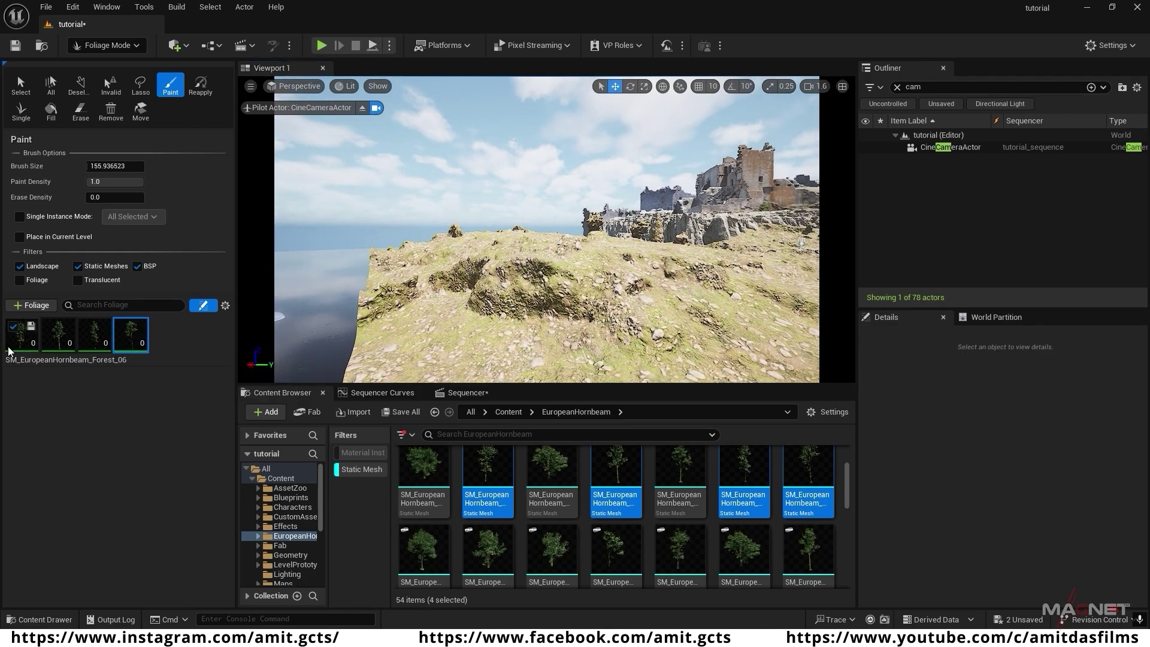
shift+click(21, 343)
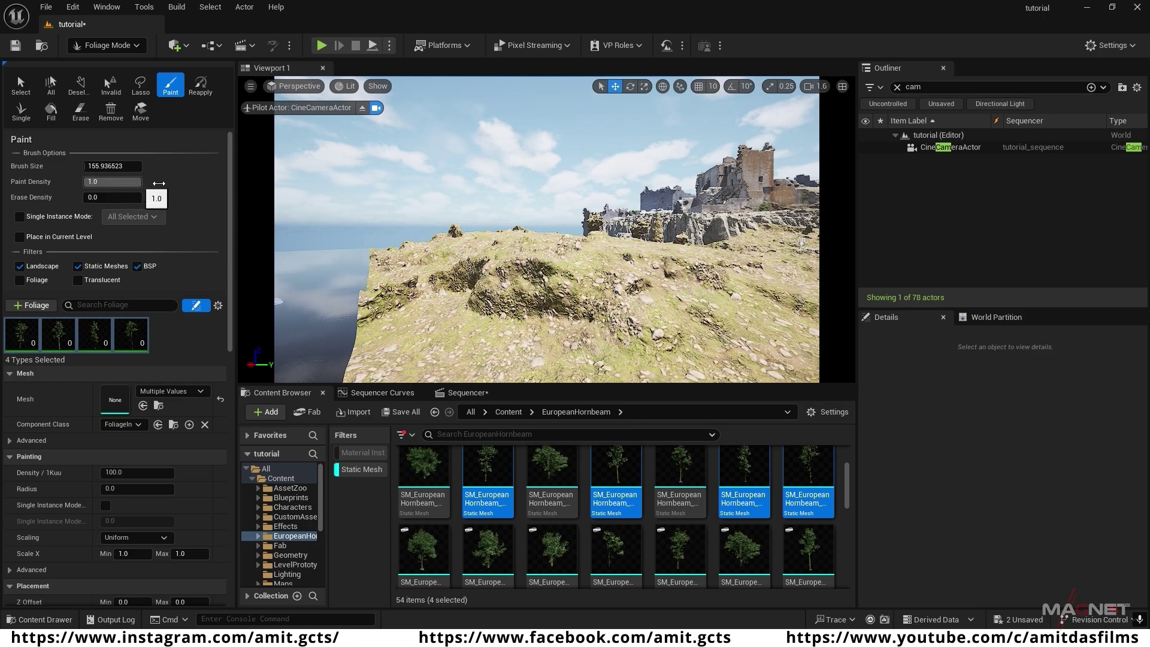
scroll(230, 174, down, 3)
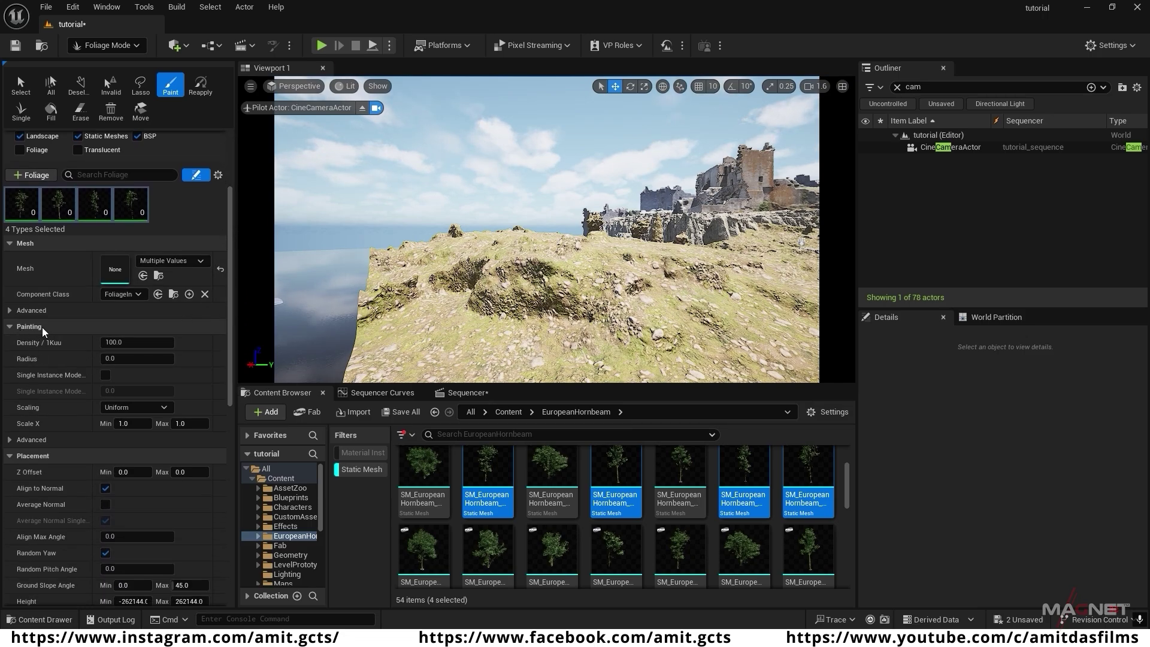
click(114, 344)
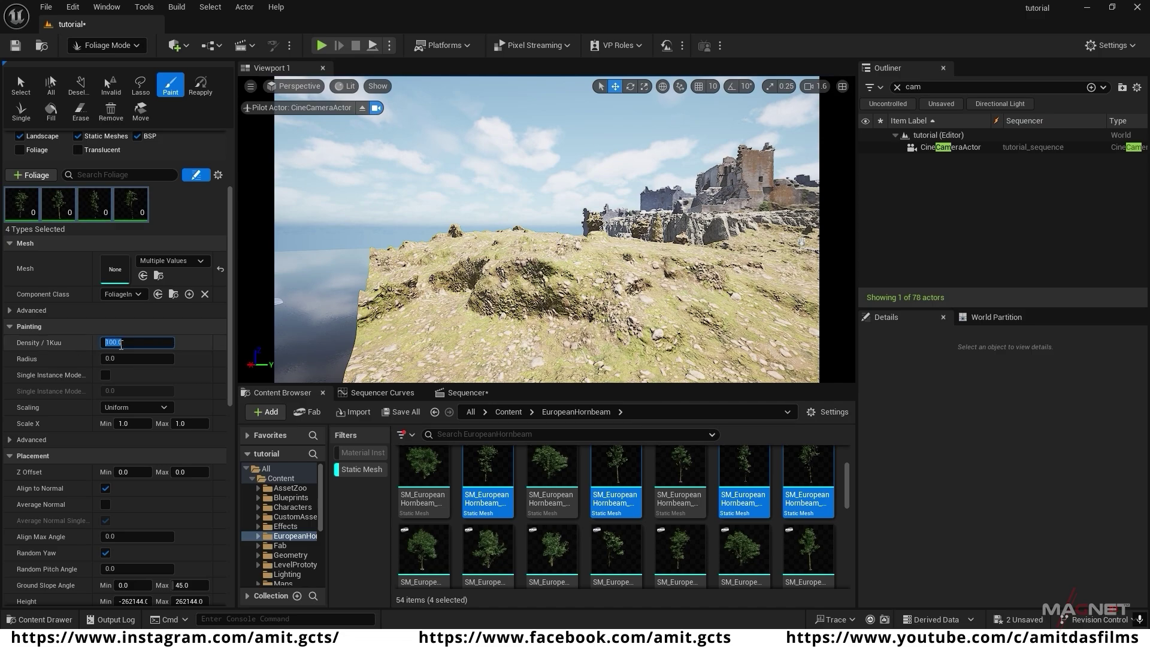
text(10)
key(Return)
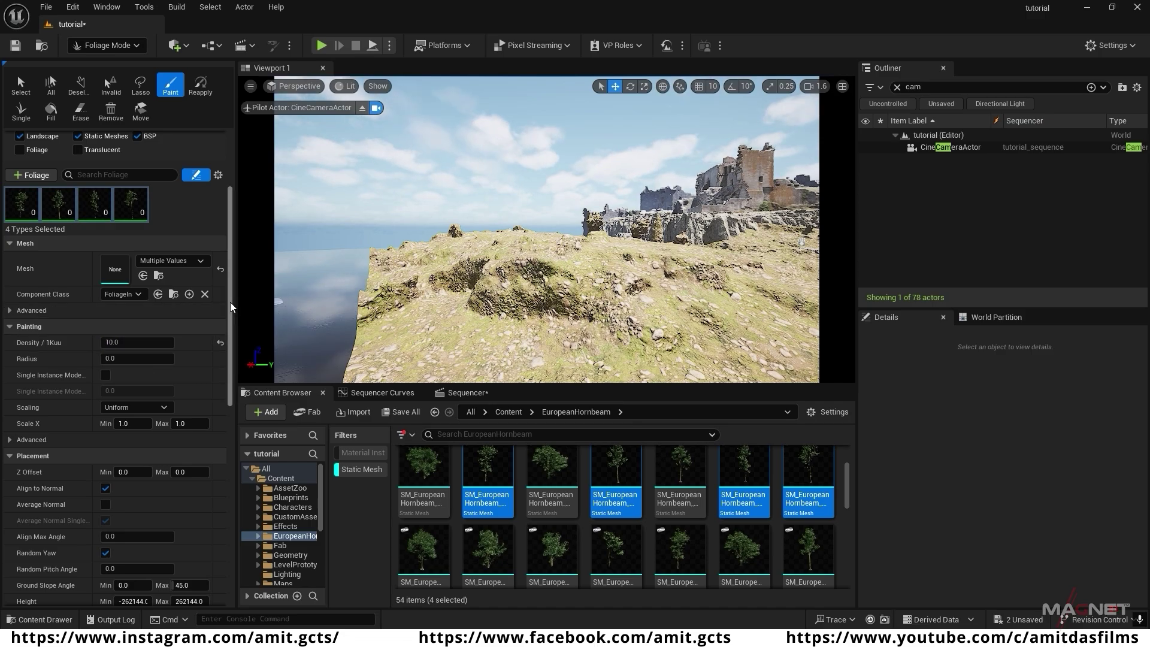
scroll(229, 341, down, 2)
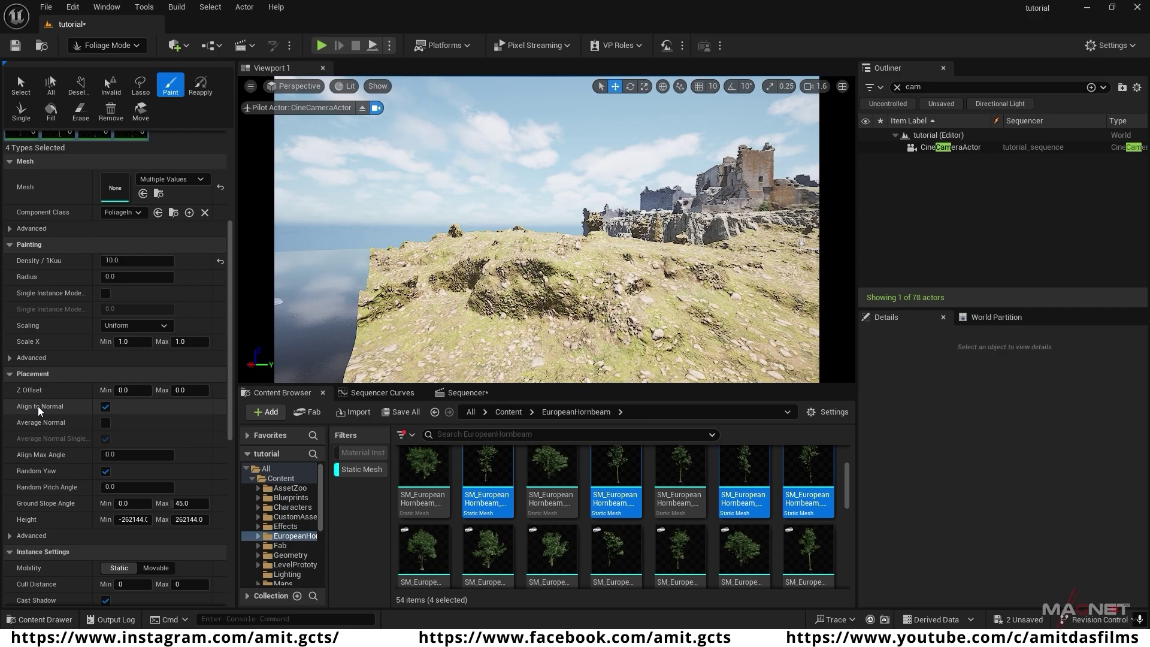
click(106, 409)
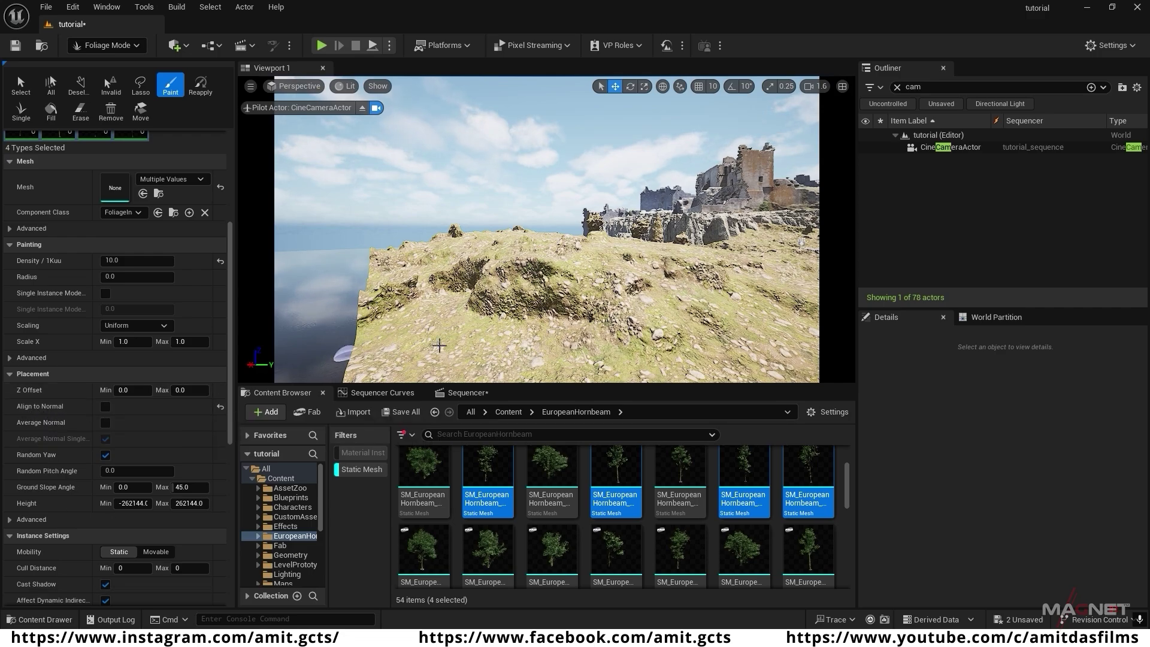
- Paint hornbeam trees along the hill's seaward edge toward the castle cliffs
mouse_move(506, 315)
right_down()
mouse_move(482, 284)
mouse_move(439, 310)
right_up()
key(w)
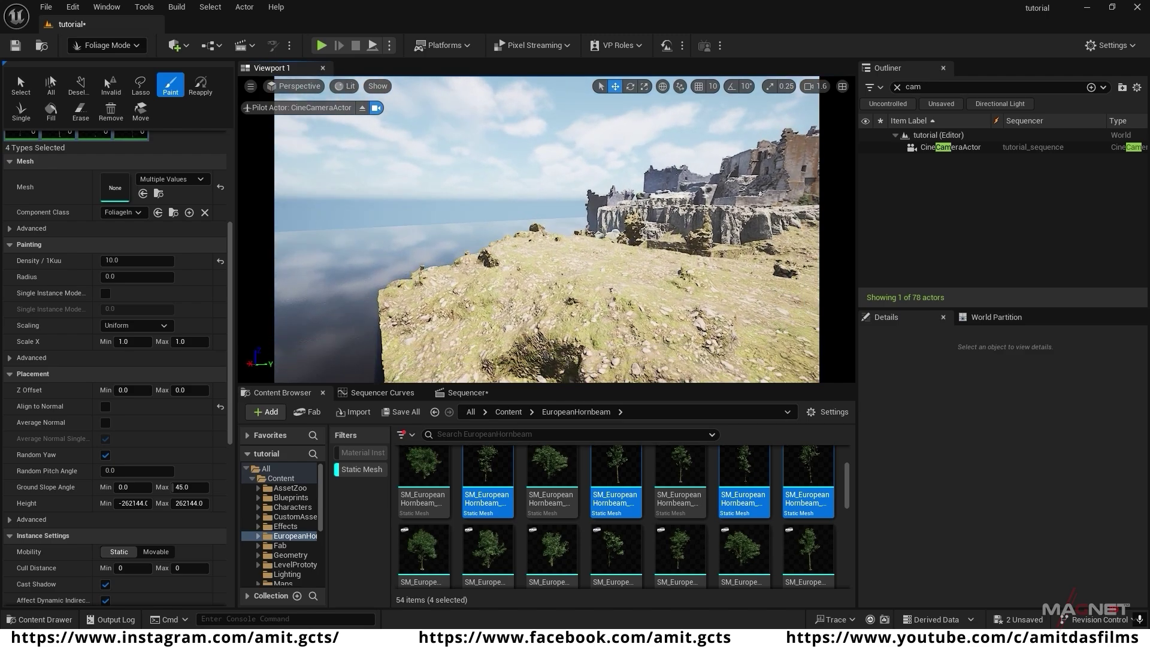
drag(439, 310, 462, 326)
right_drag(402, 316, 402, 316)
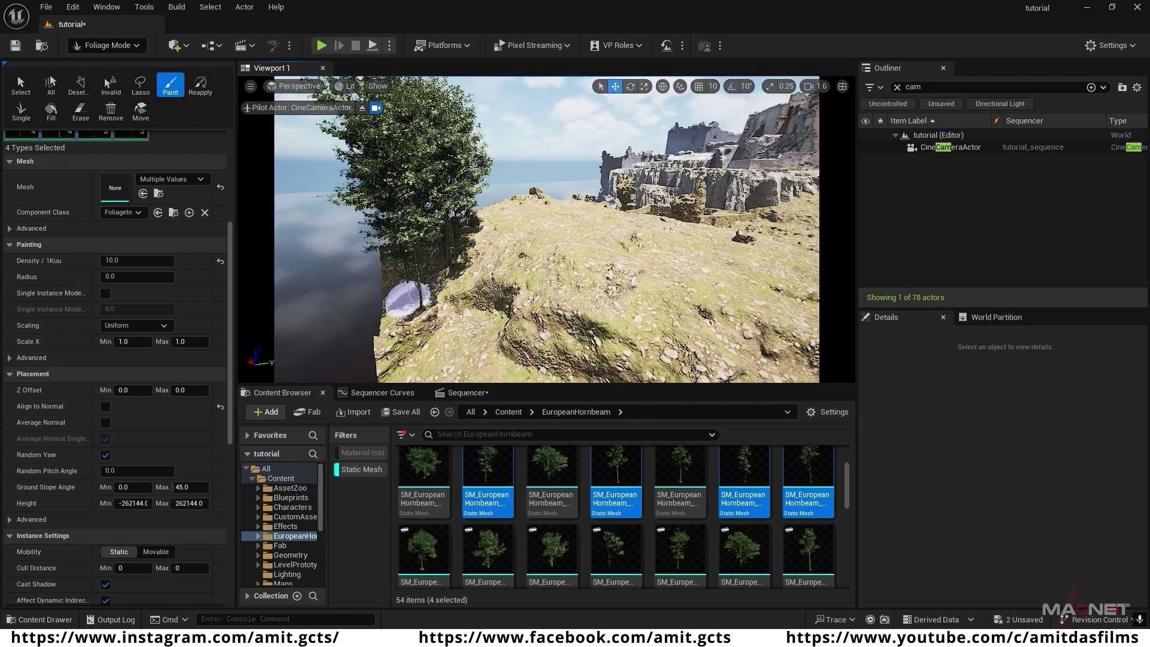
right_drag(466, 352, 440, 353)
mouse_move(464, 311)
mouse_down()
mouse_move(584, 232)
mouse_move(483, 300)
mouse_move(657, 265)
mouse_up()
right_drag(657, 264, 495, 260)
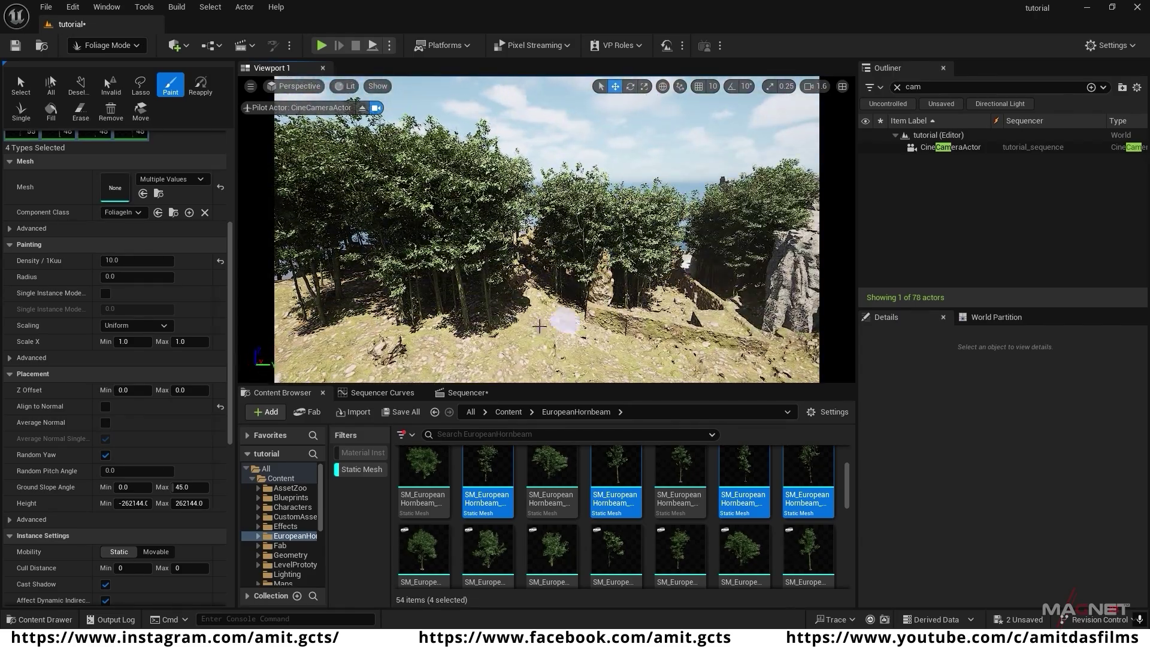
- Paint more hornbeam trees across the hill slope beside the existing tree clusters
mouse_move(540, 327)
right_down()
mouse_move(590, 332)
mouse_move(539, 327)
right_up()
drag(457, 275, 546, 262)
mouse_move(546, 261)
right_down()
mouse_move(599, 269)
mouse_move(546, 261)
mouse_move(750, 211)
mouse_move(737, 180)
right_up()
click(590, 160)
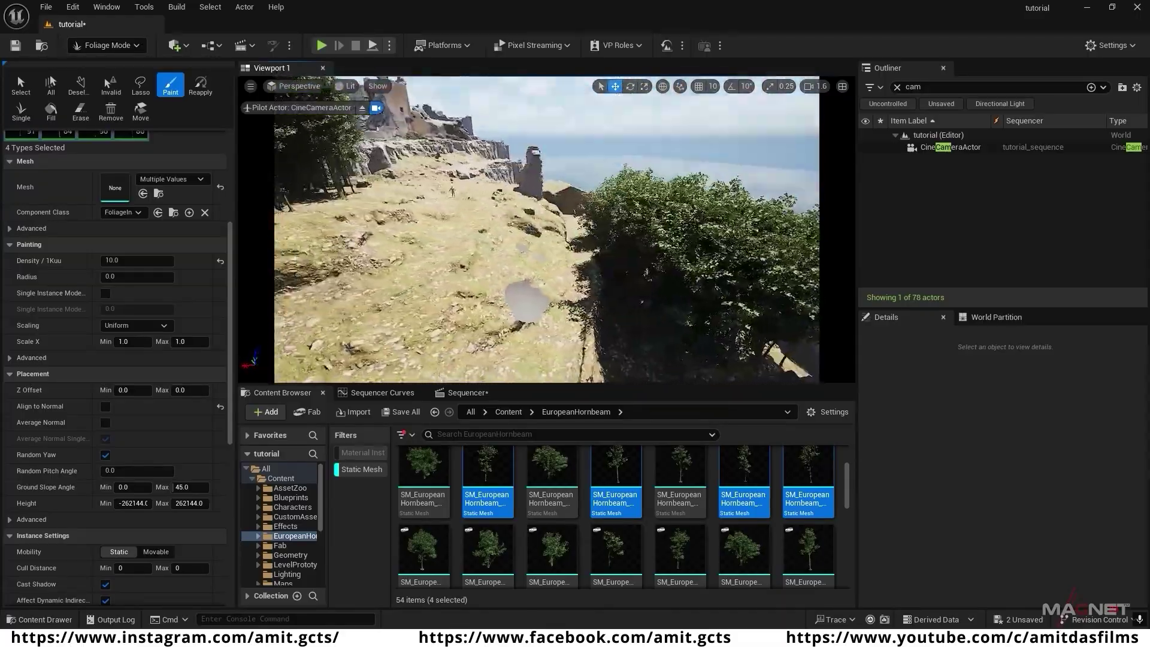
- Set the foliage brush's erase density to 0
right_drag(503, 272, 540, 336)
scroll(120, 336, up, 5)
right_drag(539, 239, 503, 240)
drag(111, 198, 83, 197)
right_drag(539, 240, 479, 222)
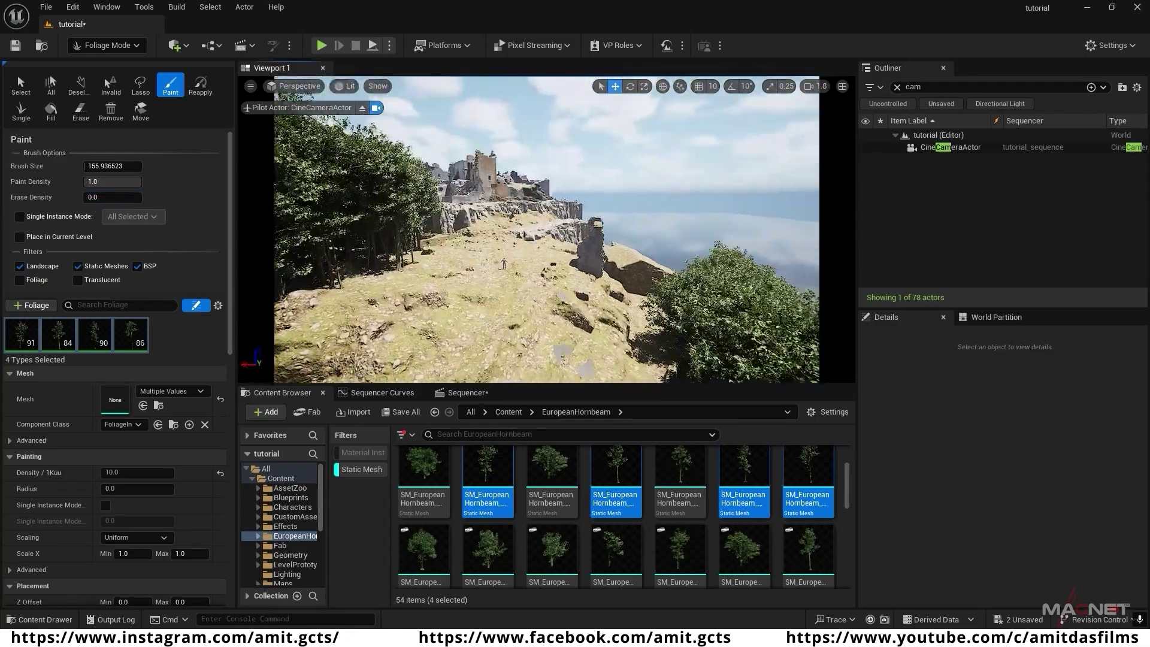
- Paint hornbeam trees along the hill's edge, around the castle cliffs and among the rocks beside the ruins
mouse_move(556, 316)
mouse_down()
mouse_move(564, 258)
mouse_move(580, 299)
mouse_up()
right_drag(599, 239, 580, 230)
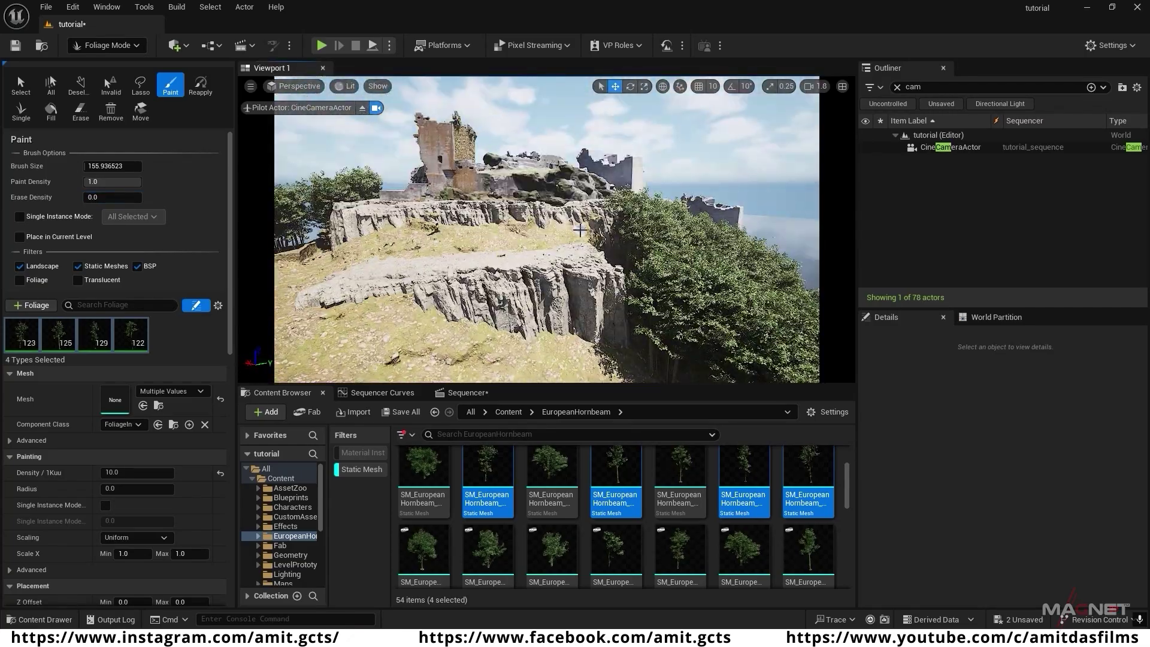
drag(698, 295, 726, 282)
right_drag(726, 282, 746, 267)
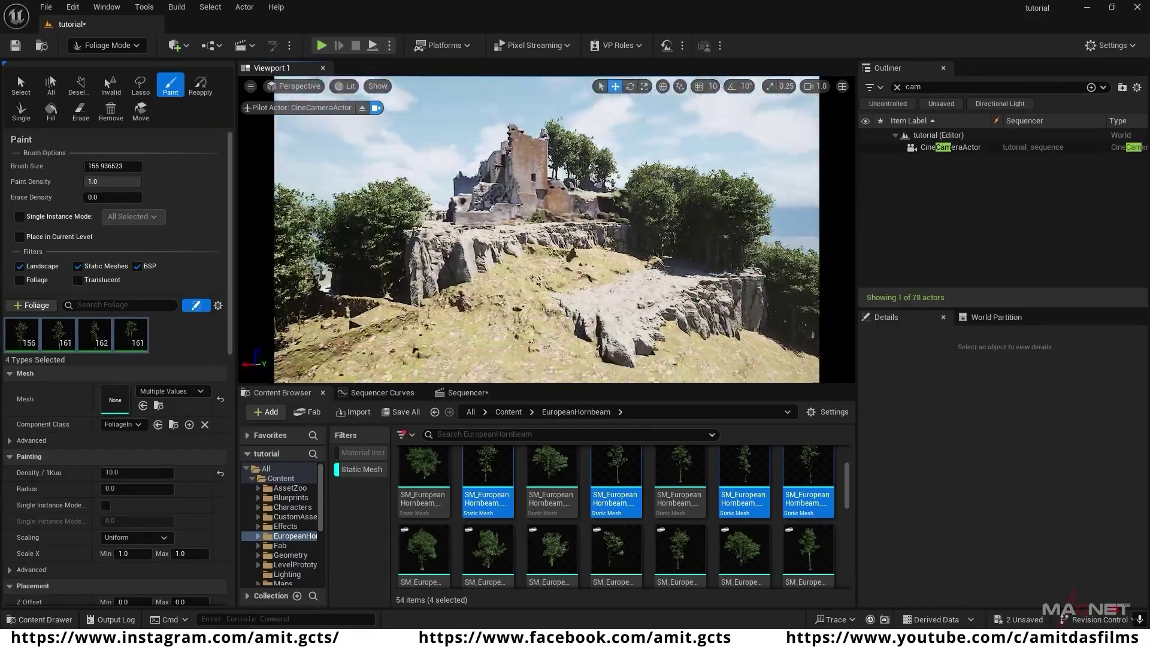
drag(509, 294, 419, 313)
right_drag(419, 313, 438, 287)
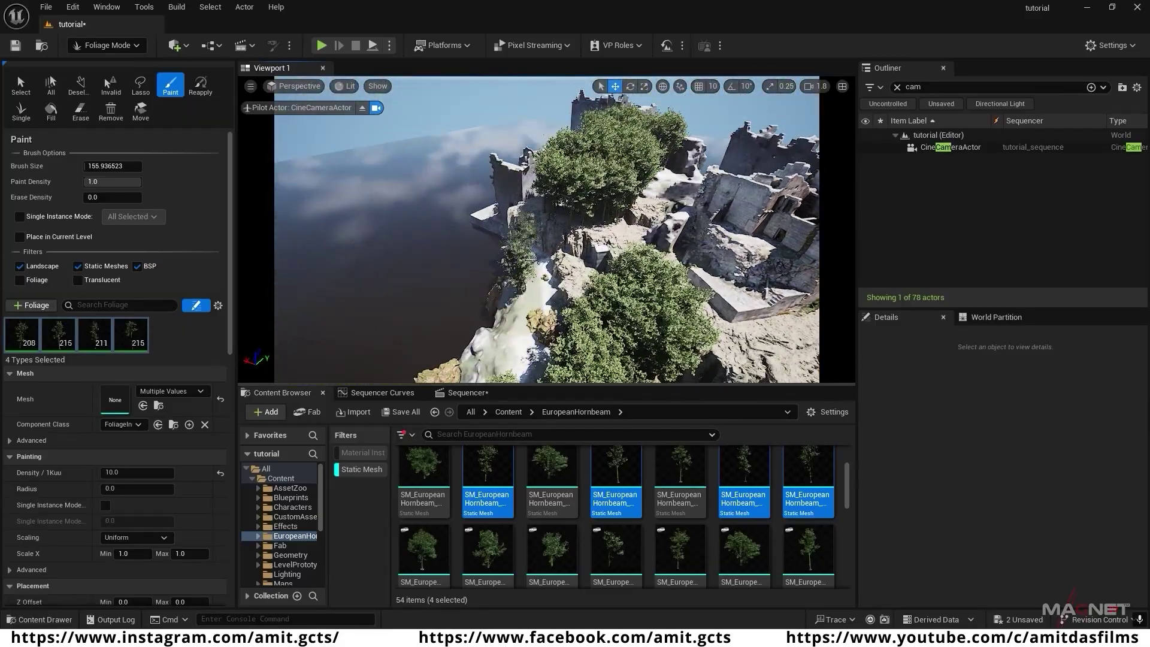
click(635, 300)
right_drag(636, 299, 629, 263)
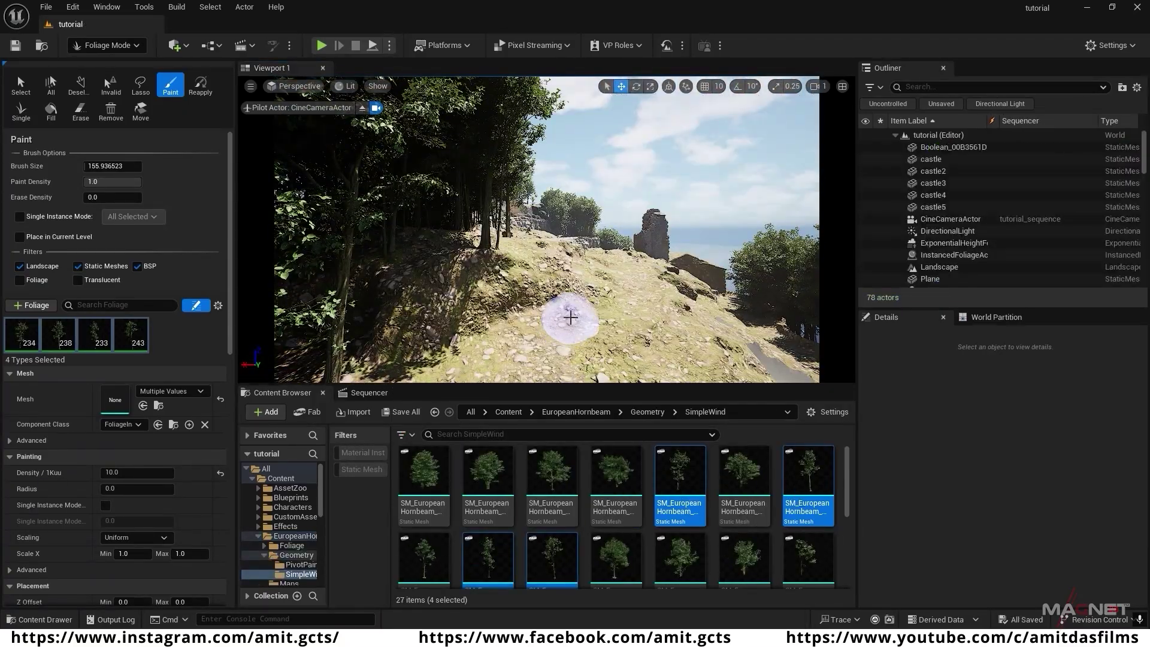
- Erase the stray hornbeam trees along the forest's edge in the foreground to clear the view toward the castle
mouse_move(571, 318)
right_down()
mouse_move(515, 321)
mouse_move(540, 312)
mouse_move(556, 268)
right_up()
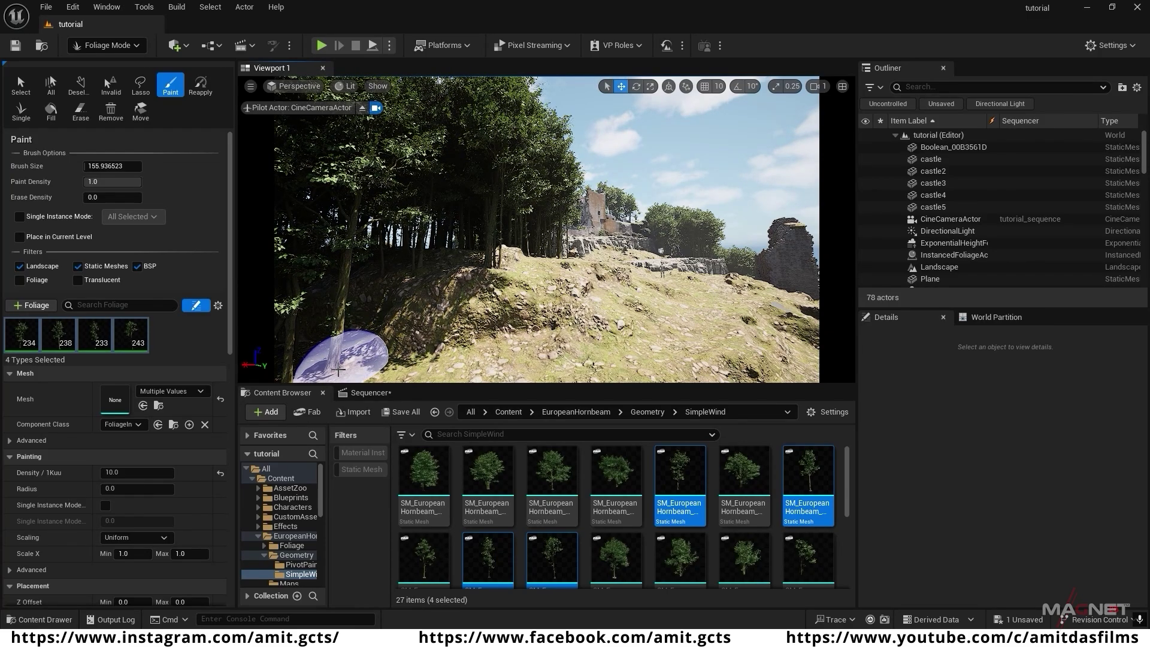
key(shift)
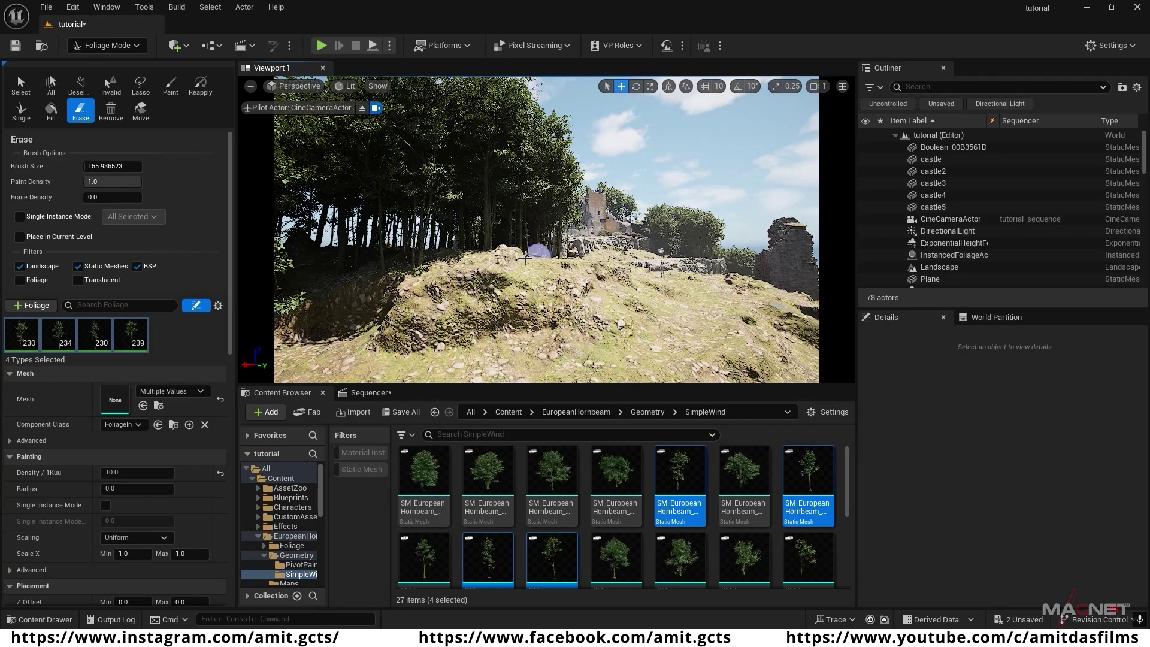
shift+click(565, 257)
mouse_move(564, 257)
right_down()
mouse_move(559, 311)
mouse_move(516, 300)
mouse_move(496, 275)
mouse_move(419, 275)
right_up()
shift+click(495, 275)
mouse_move(514, 299)
right_down()
mouse_move(576, 270)
mouse_move(514, 362)
mouse_move(623, 312)
mouse_move(695, 359)
right_up()
shift+click(514, 362)
right_drag(563, 240, 545, 226)
shift+drag(544, 226, 604, 282)
mouse_move(604, 283)
right_down()
mouse_move(743, 270)
mouse_move(734, 258)
right_up()
right_drag(603, 257, 761, 252)
scroll(623, 259, up, 4)
mouse_move(516, 309)
right_down()
mouse_move(503, 305)
mouse_move(539, 309)
mouse_move(517, 309)
right_up()
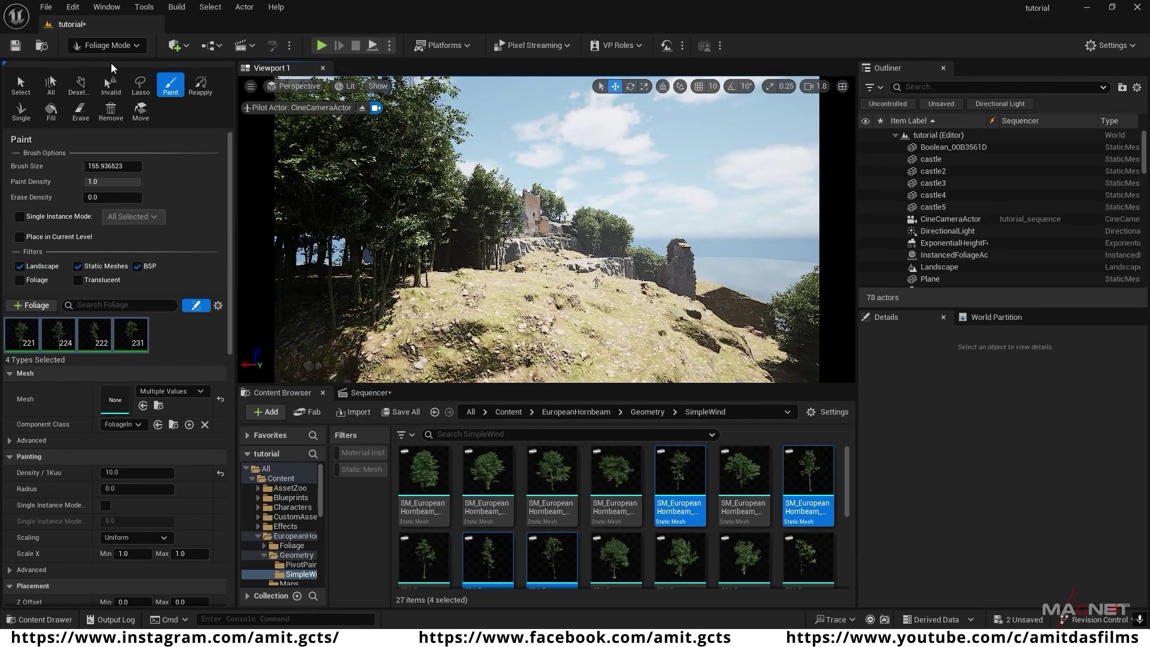
- Return to Selection mode and reframe the piloted camera with the forest on one side of the castle hill
click(132, 47)
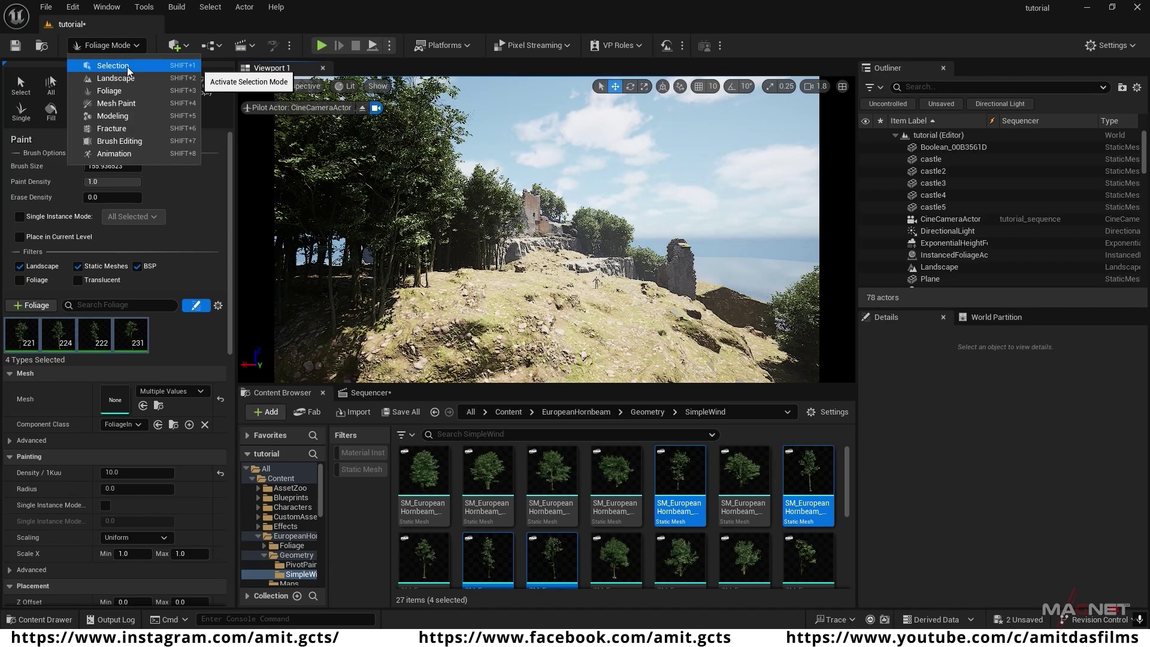
click(133, 66)
key(s)
right_drag(452, 331, 496, 349)
key(w)
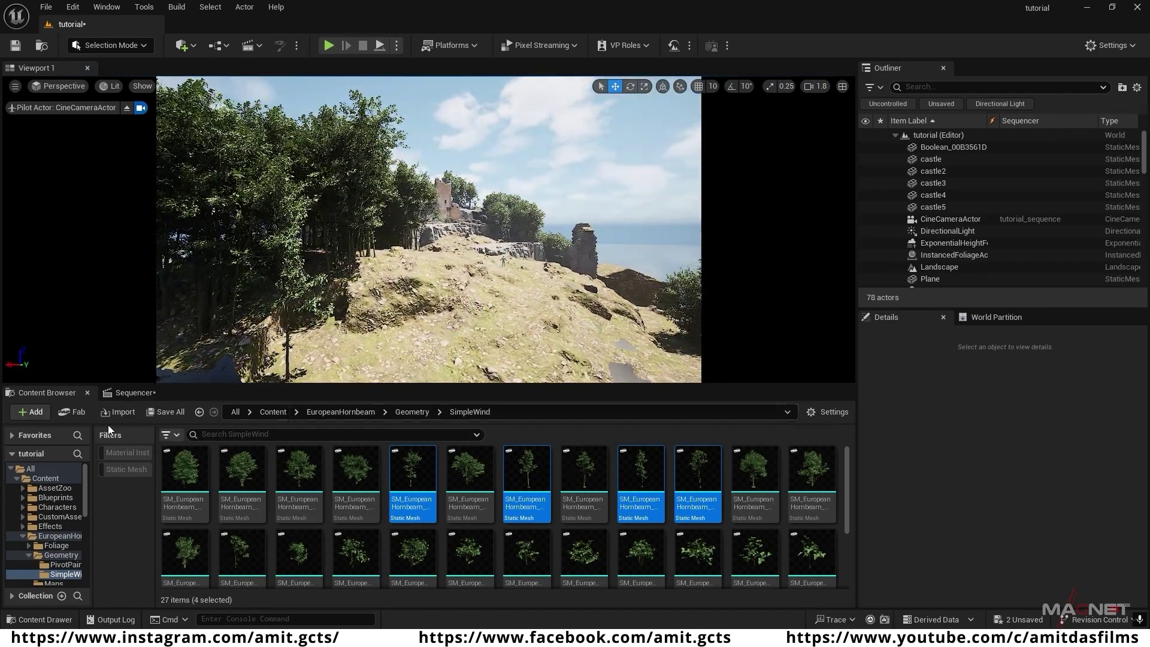
- Override the CineCameraActor's exposure metering mode in its camera component and set it to Manual
click(137, 394)
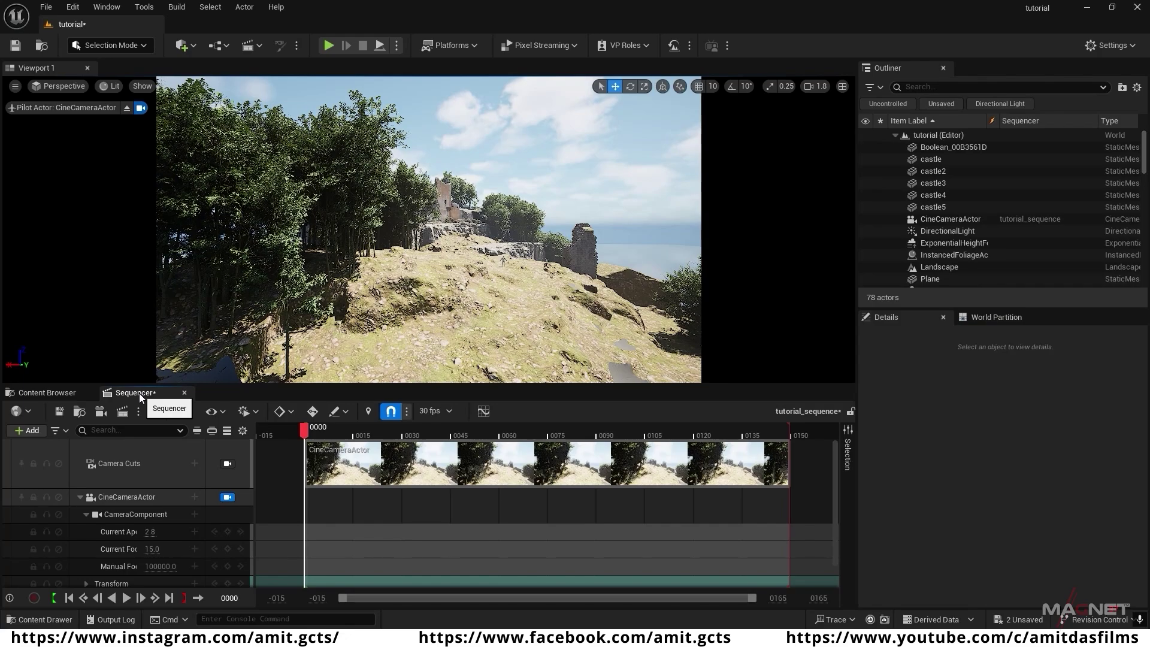
click(138, 514)
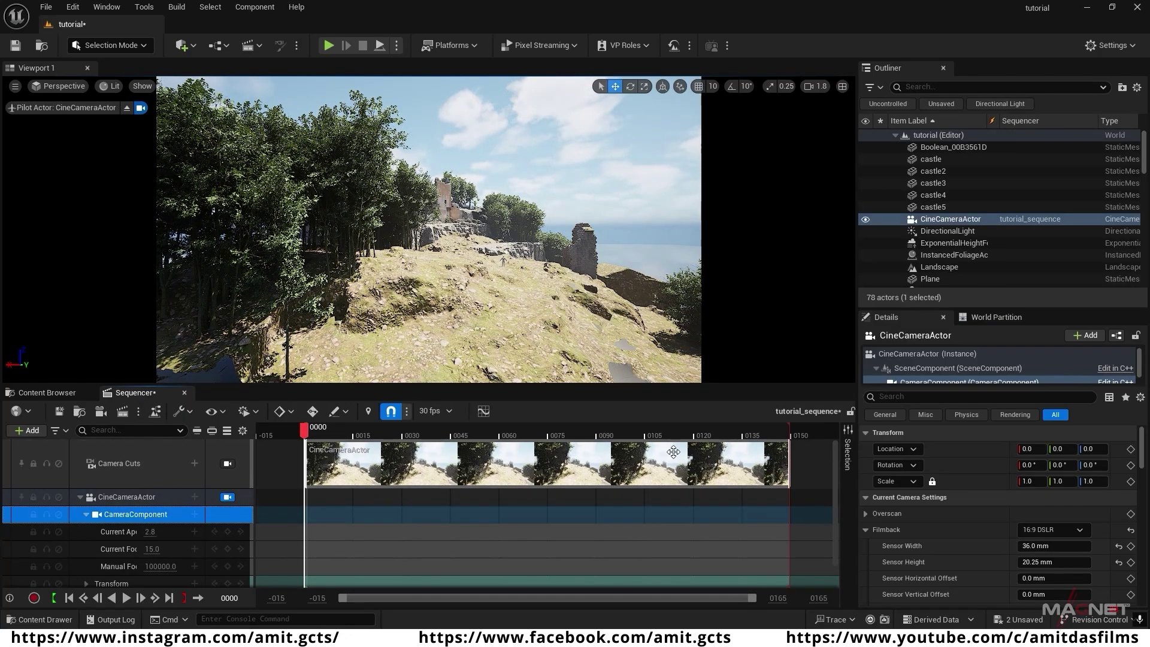
click(902, 397)
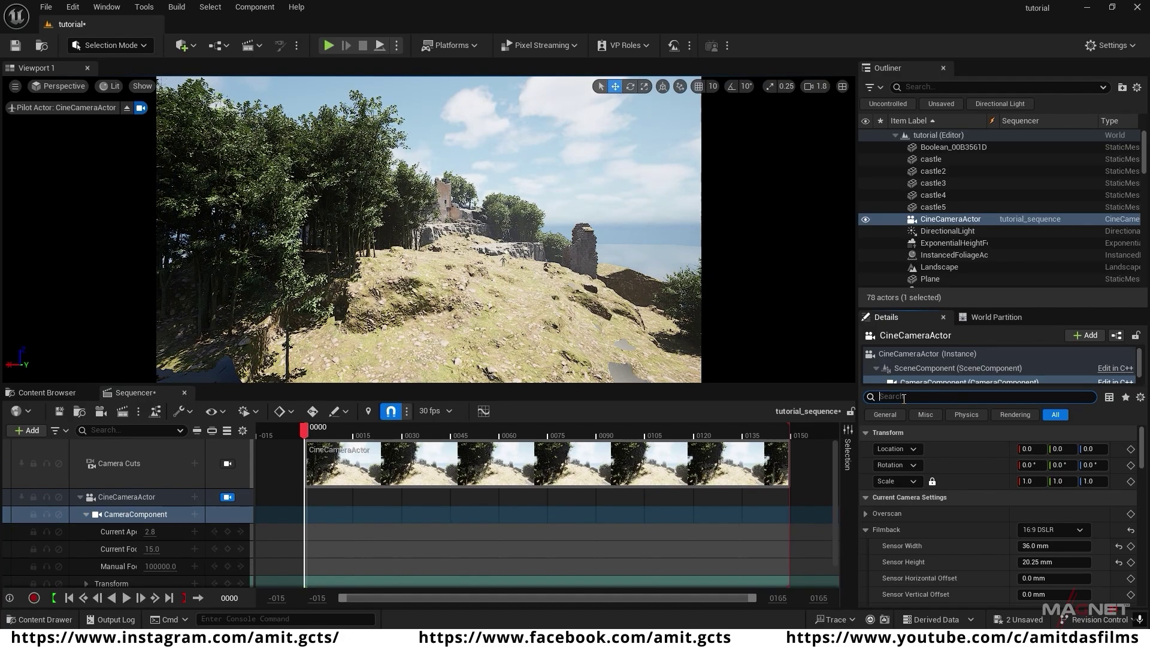
text(exposu)
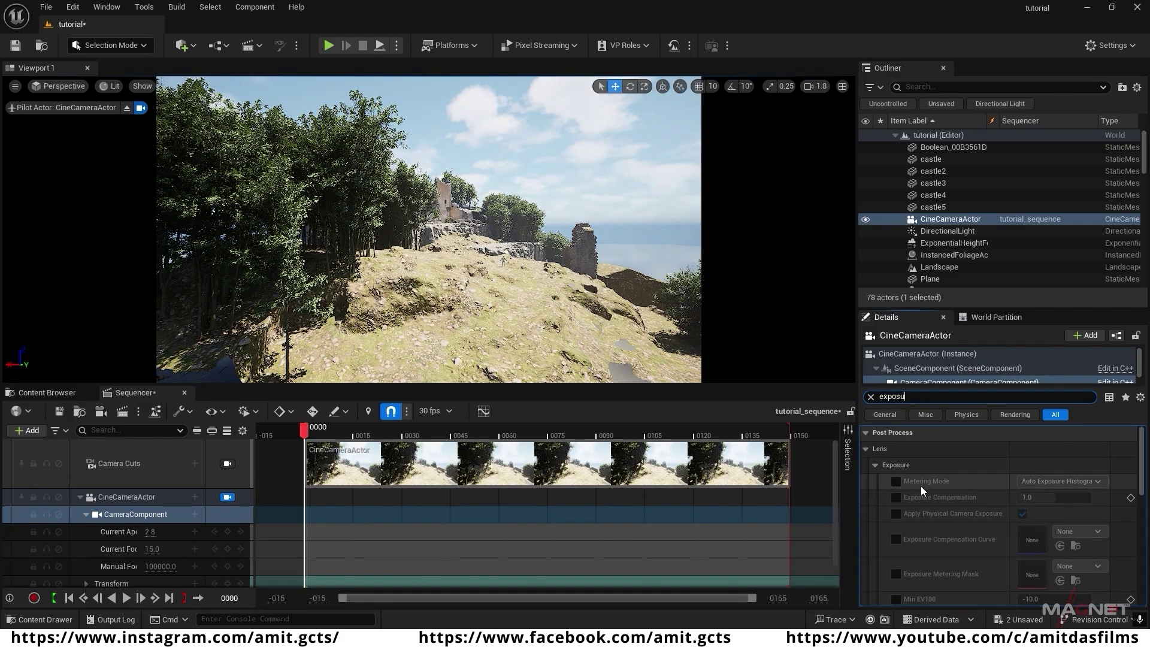
click(895, 483)
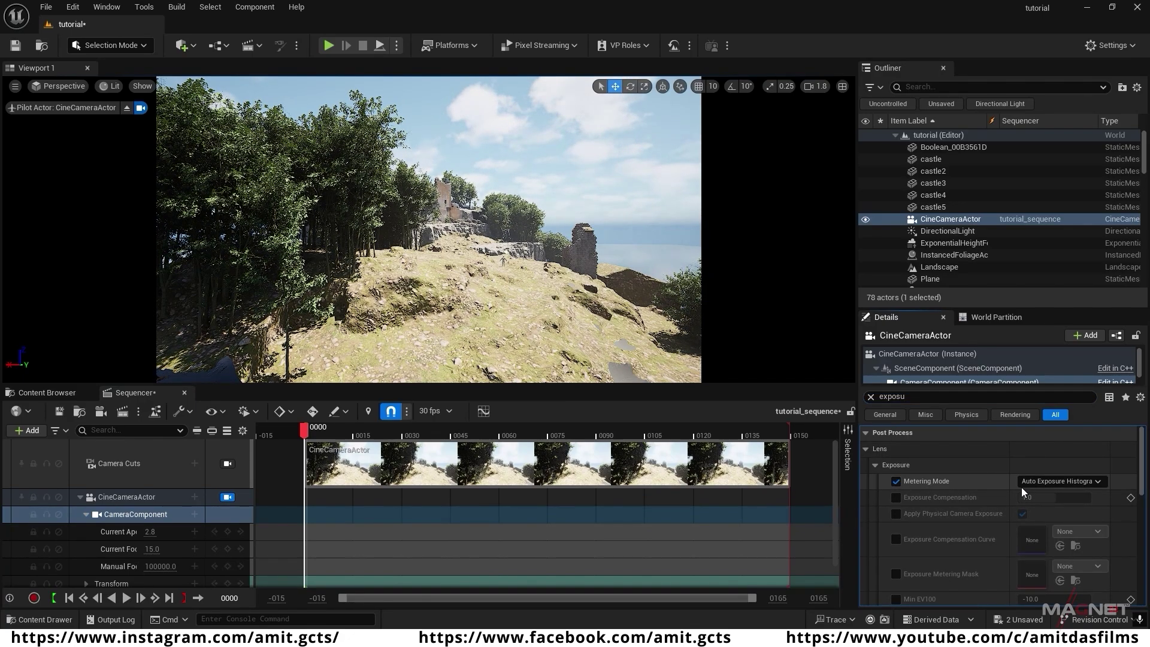
click(1099, 482)
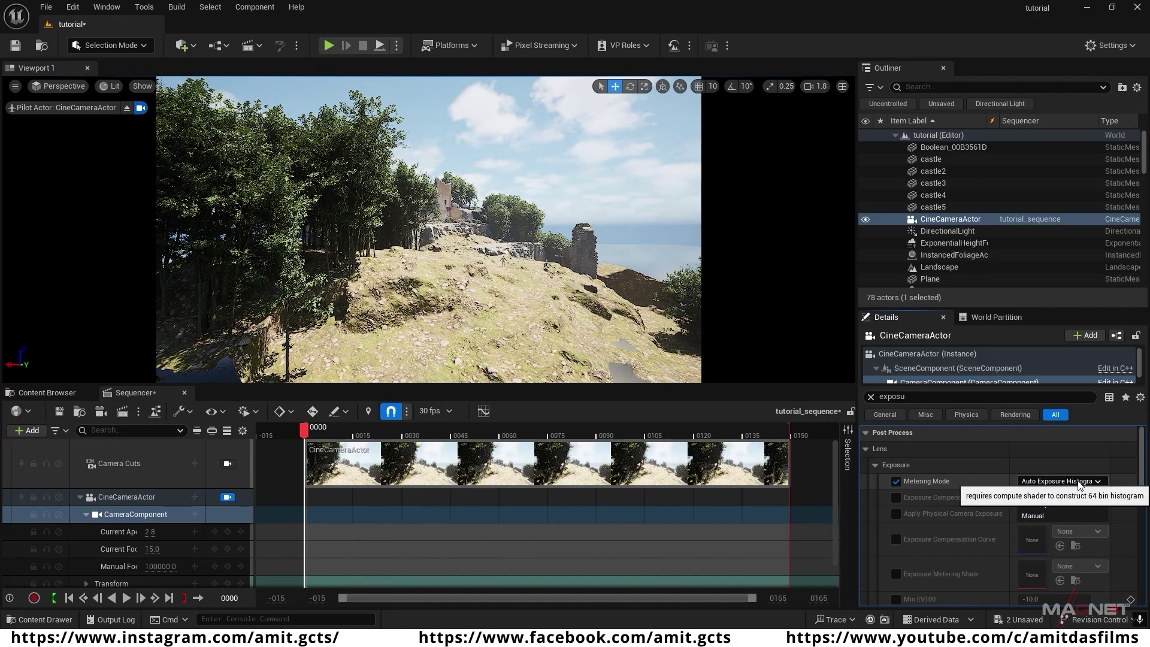
click(1054, 514)
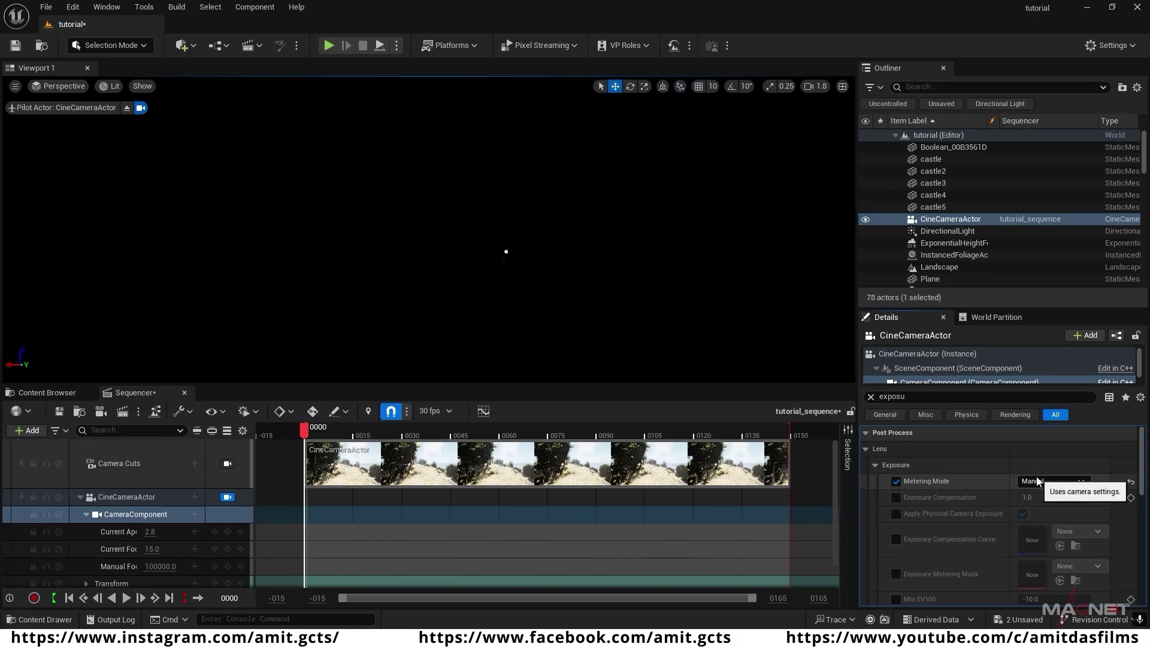
- Enable the camera's exposure compensation and set it to 10
click(895, 498)
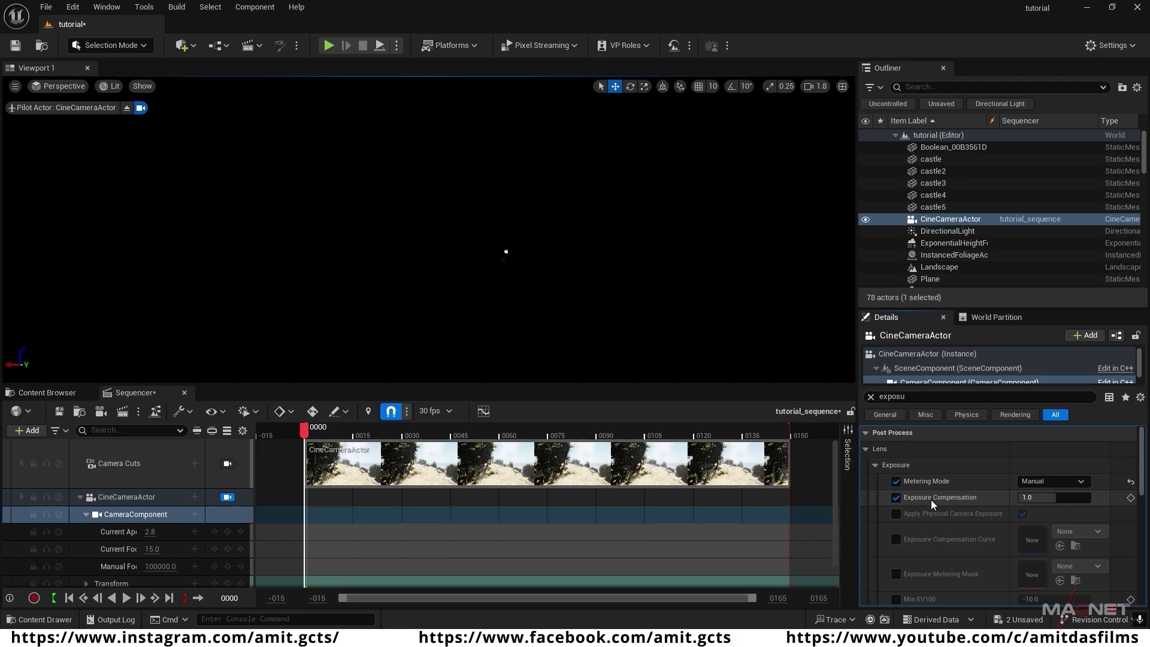
click(1031, 498)
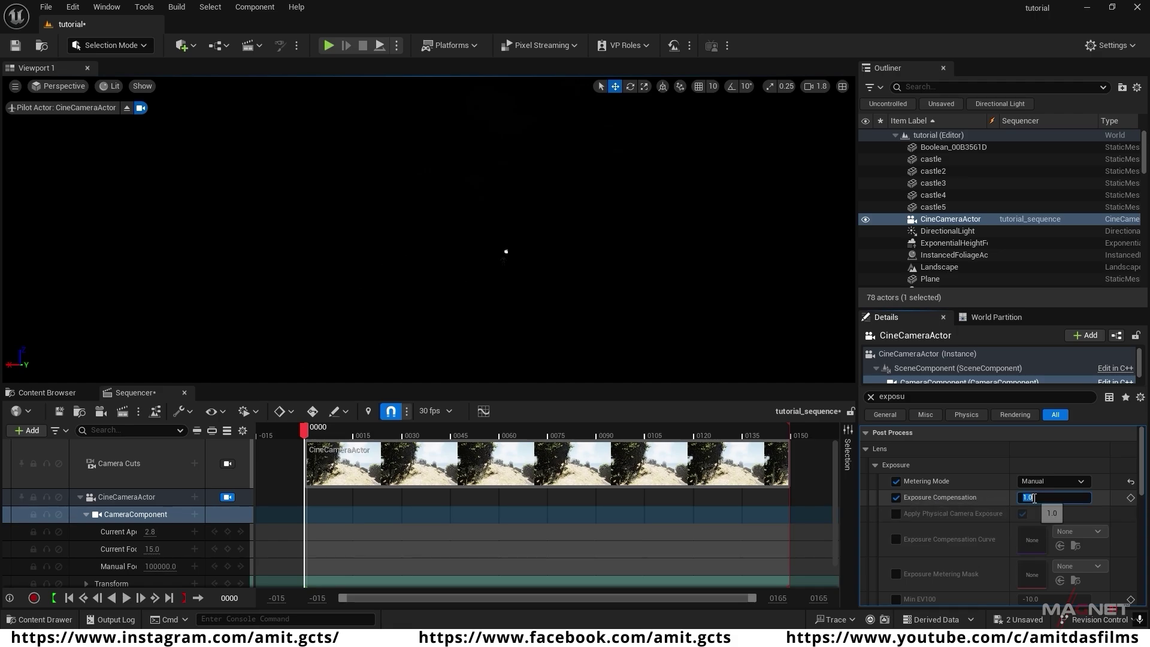
text(10)
key(Return)
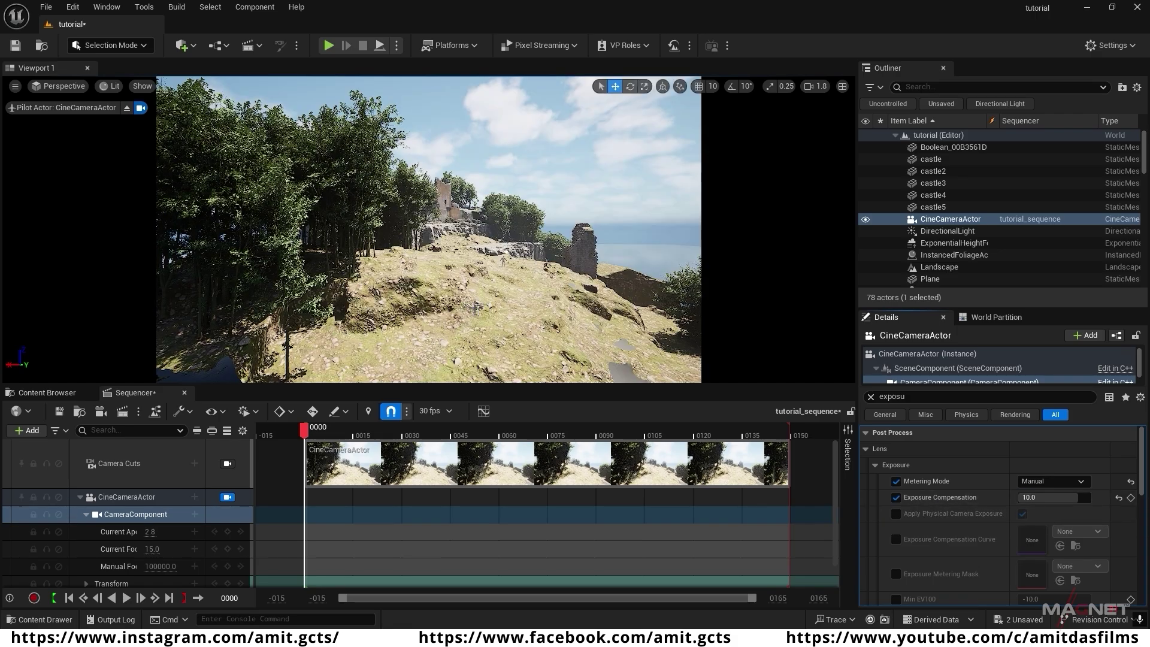
- Move the camera closer to the hill and set its current aperture in the sequence to about 2.13
key(w)
right_drag(463, 284, 470, 288)
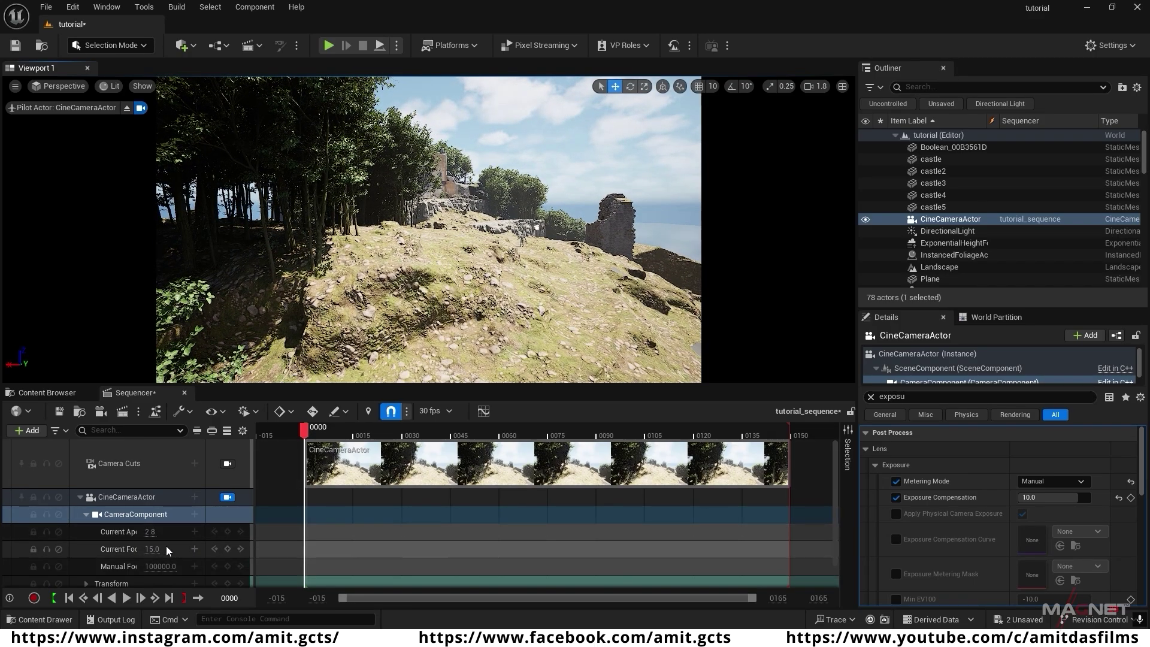
drag(150, 532, 136, 533)
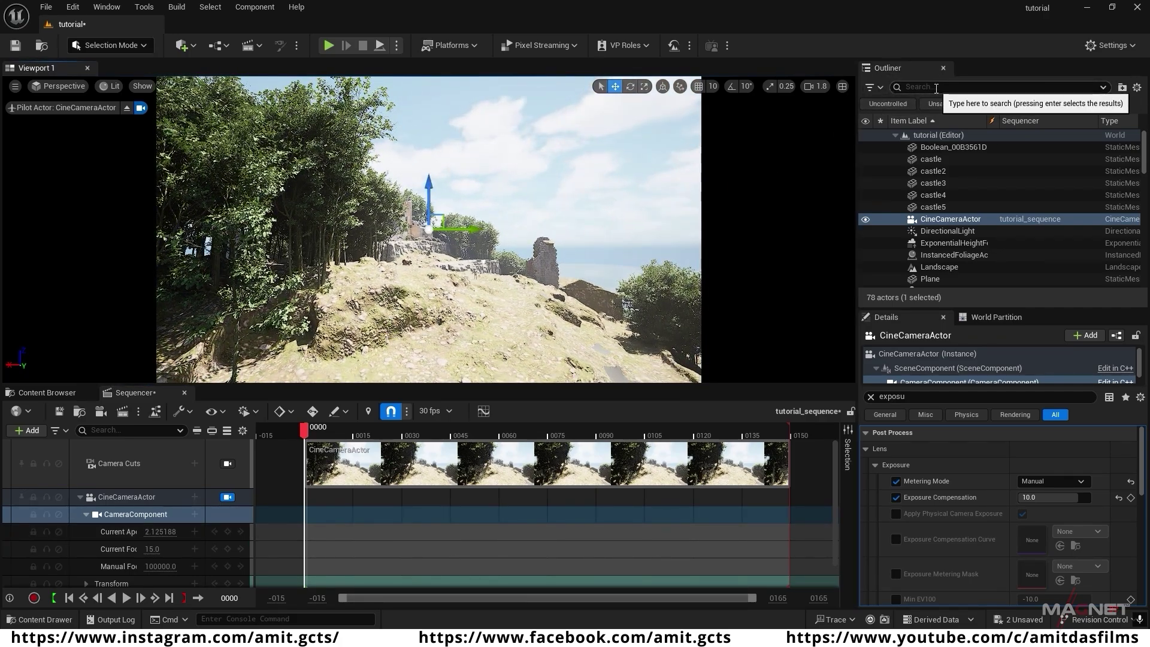
- Select the DirectionalLight, clear the property filter and set the light's source angle to about 3.89
click(951, 232)
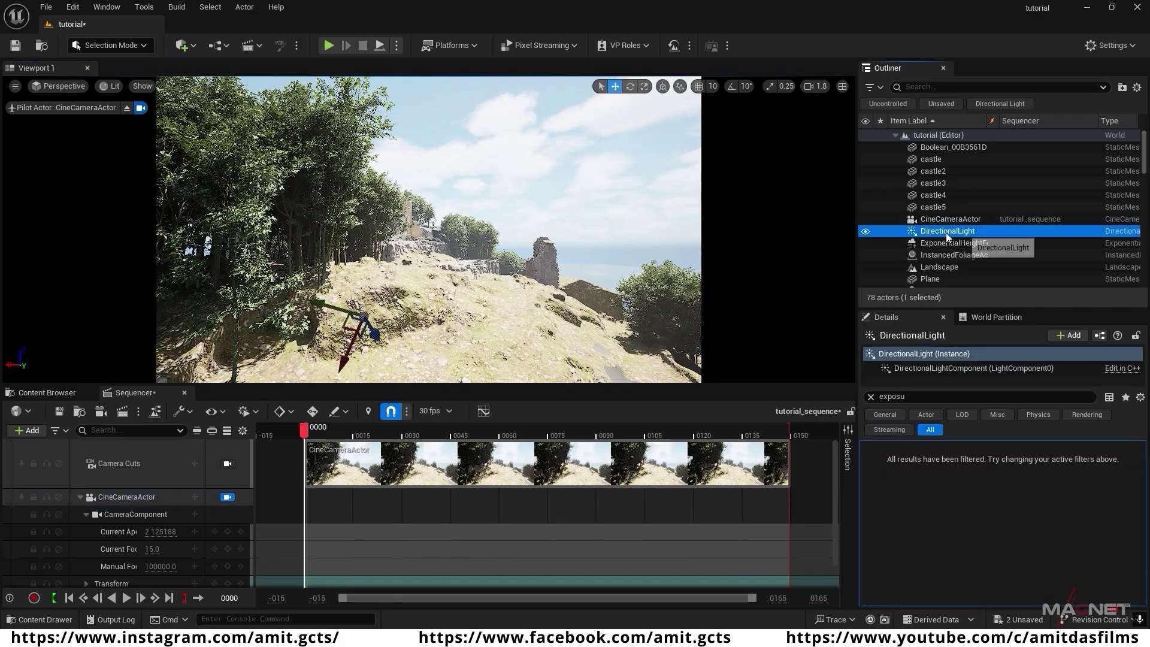
click(870, 398)
click(870, 397)
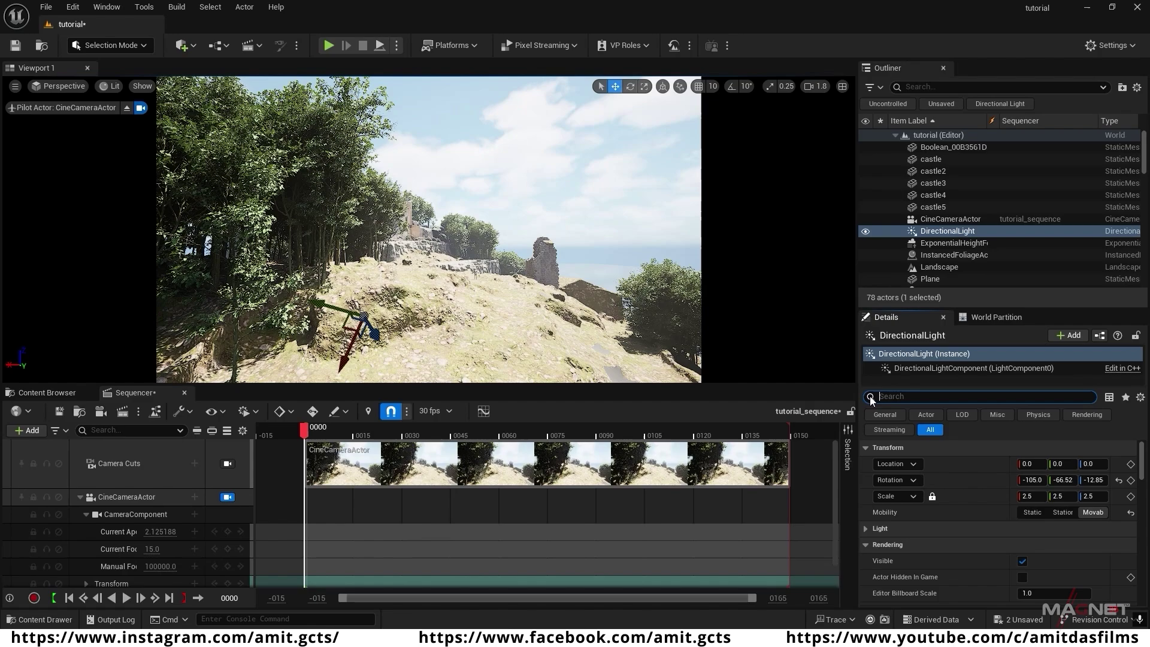
scroll(955, 470, down, 1)
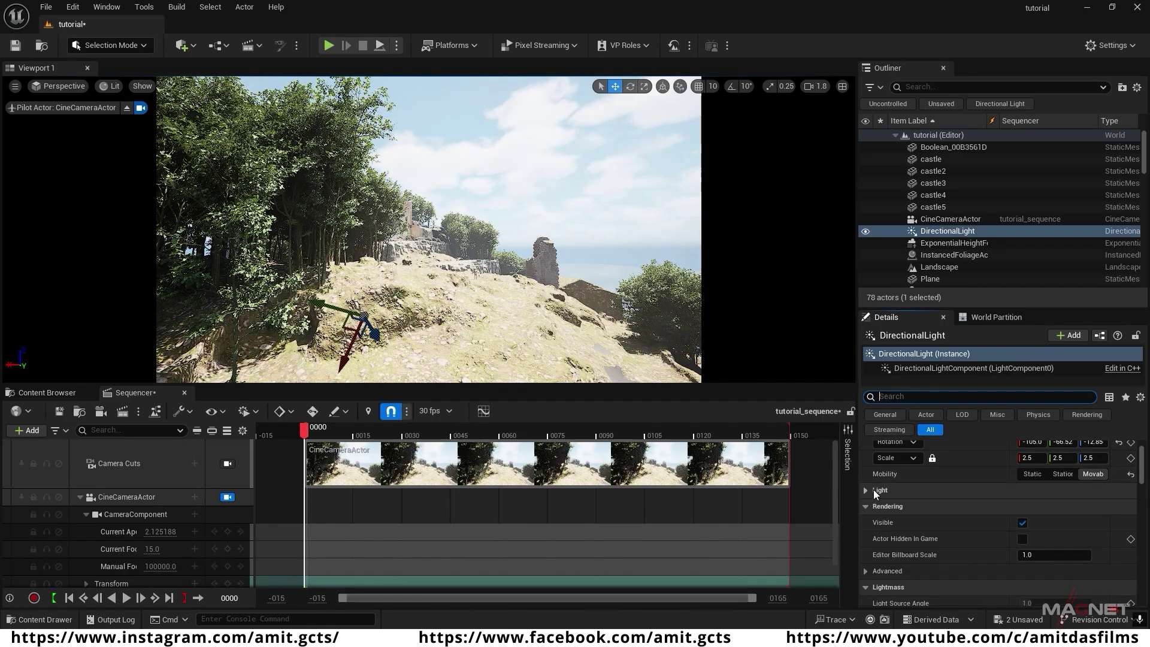
click(867, 491)
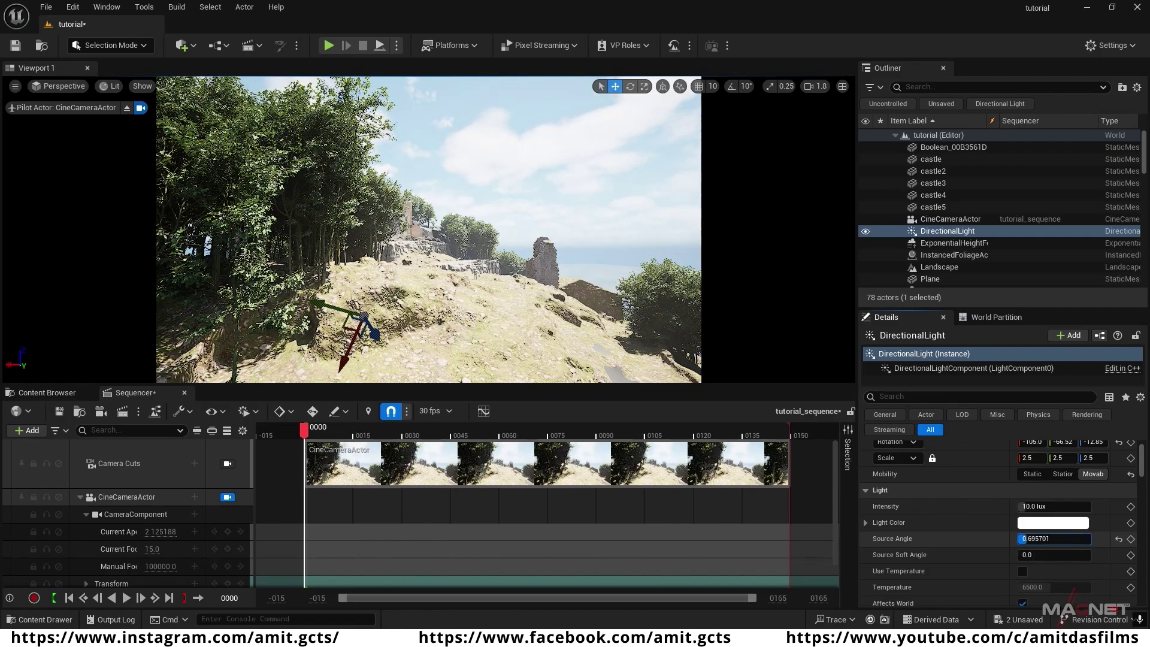
drag(1024, 539, 1078, 539)
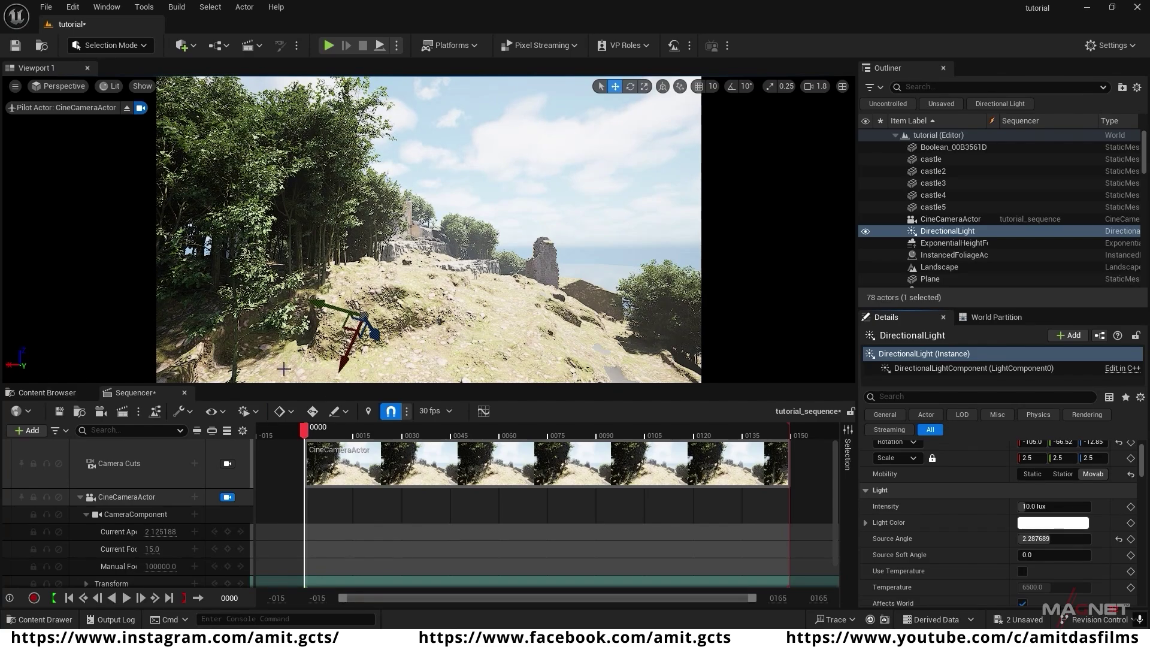
drag(1035, 540, 1064, 540)
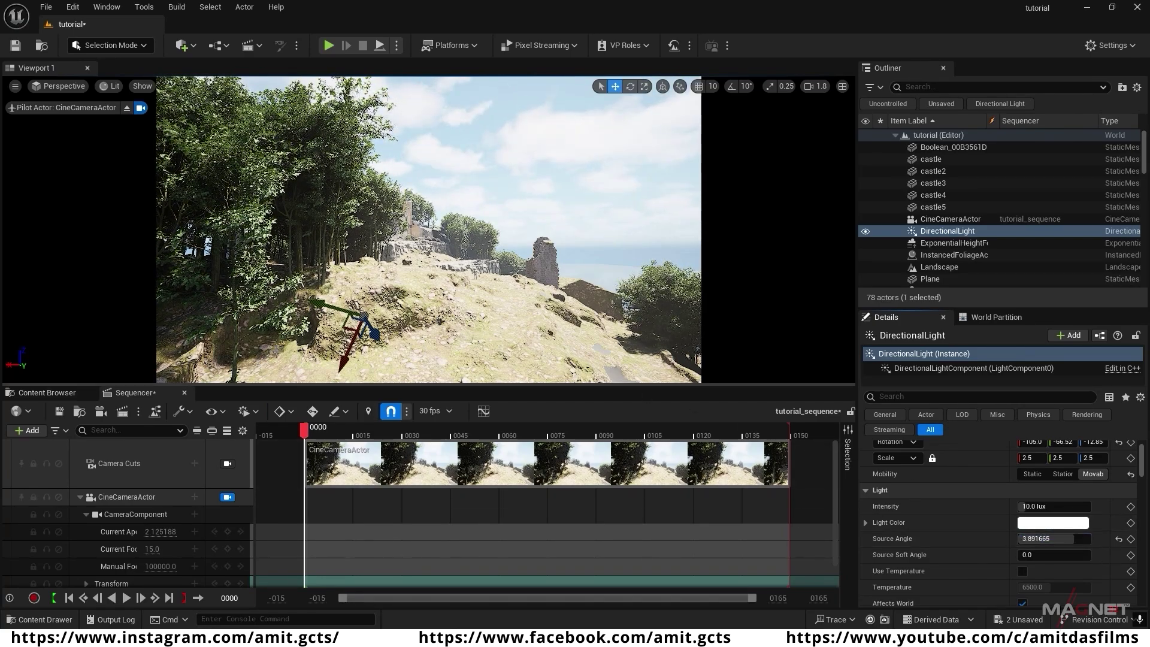
- Reset the DirectionalLight's source angle to its default and set it to about 2.8
right_drag(429, 230, 343, 339)
key(w)
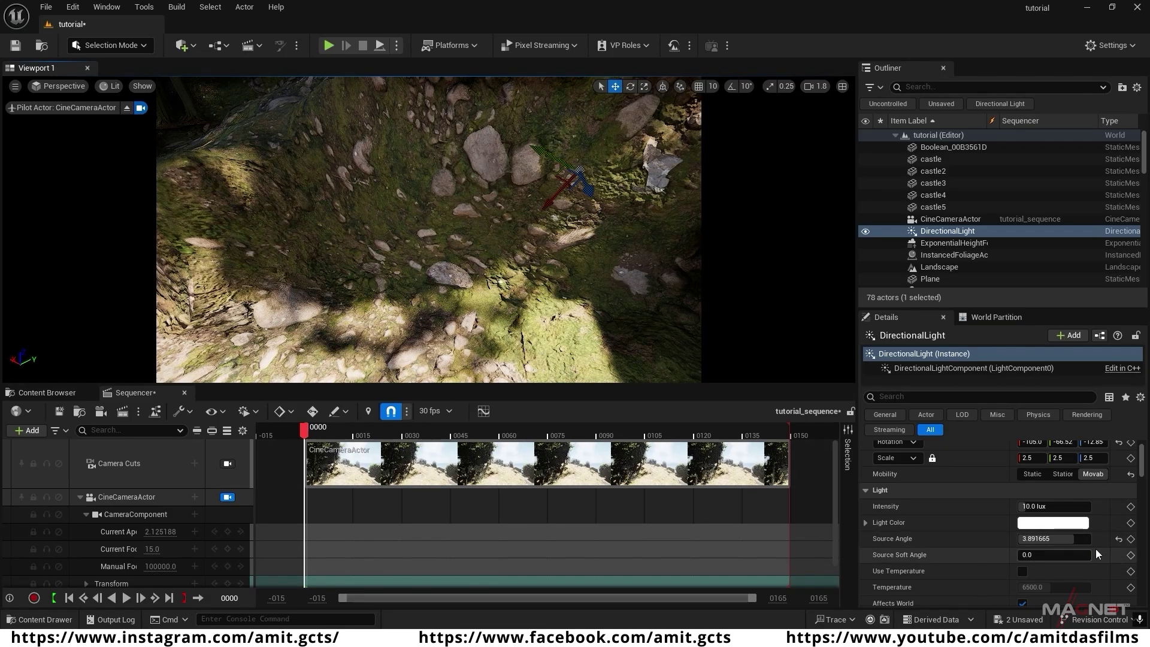
click(1120, 539)
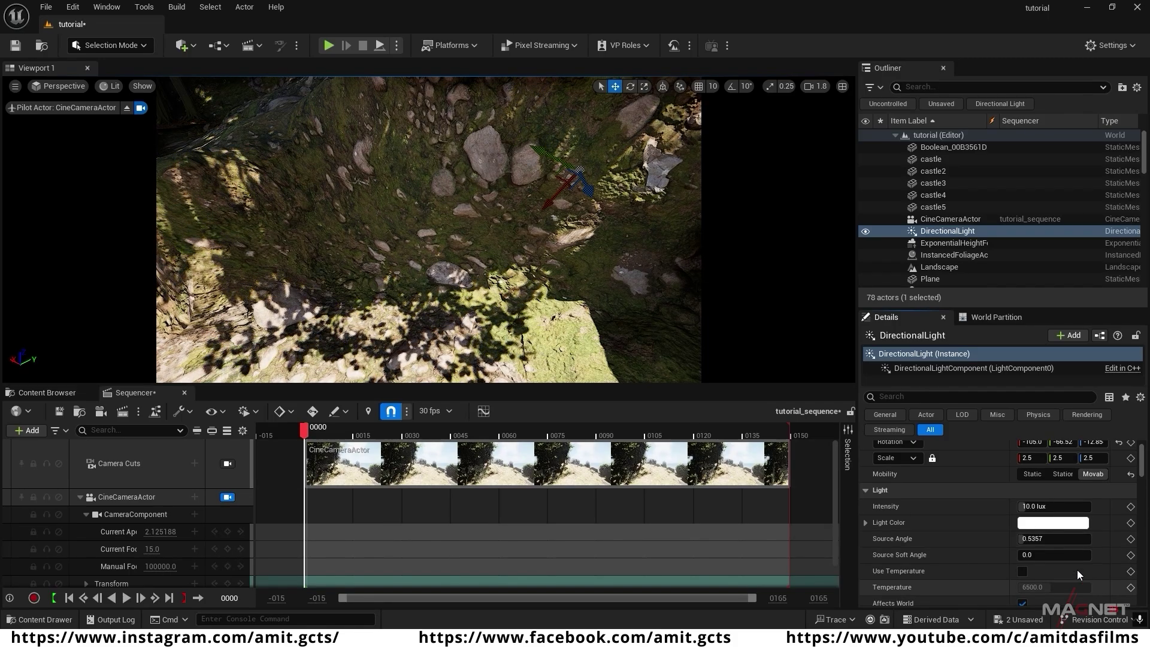
drag(1024, 540, 1041, 540)
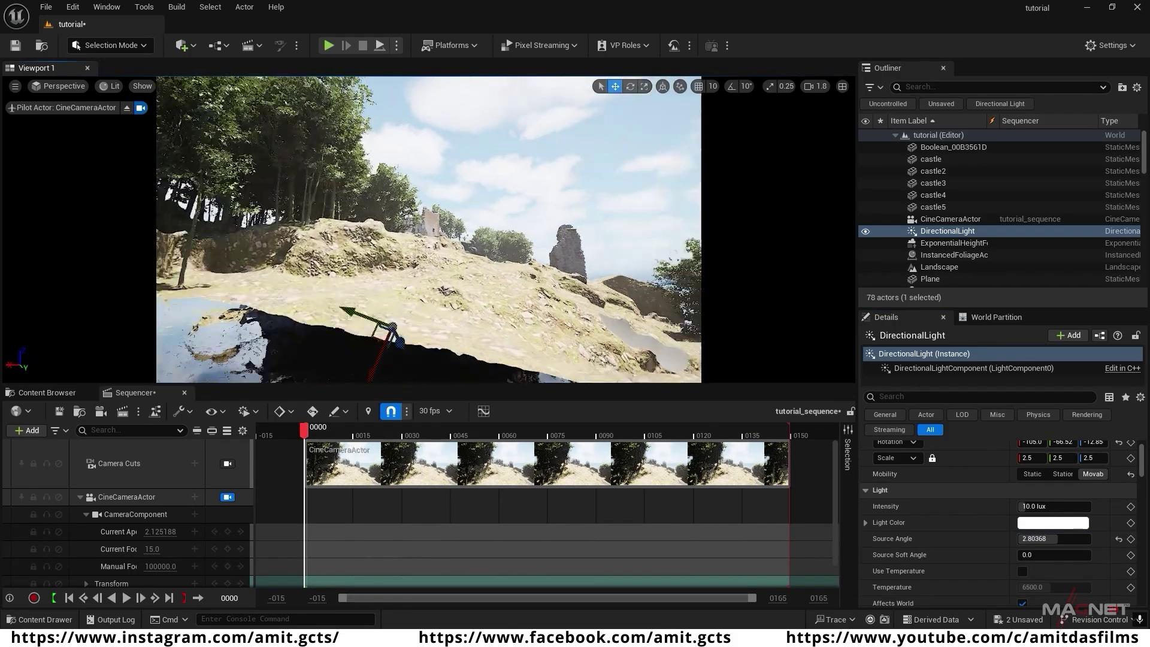
- Set the DirectionalLight's indirect lighting intensity to about 3.47
right_drag(429, 231, 383, 246)
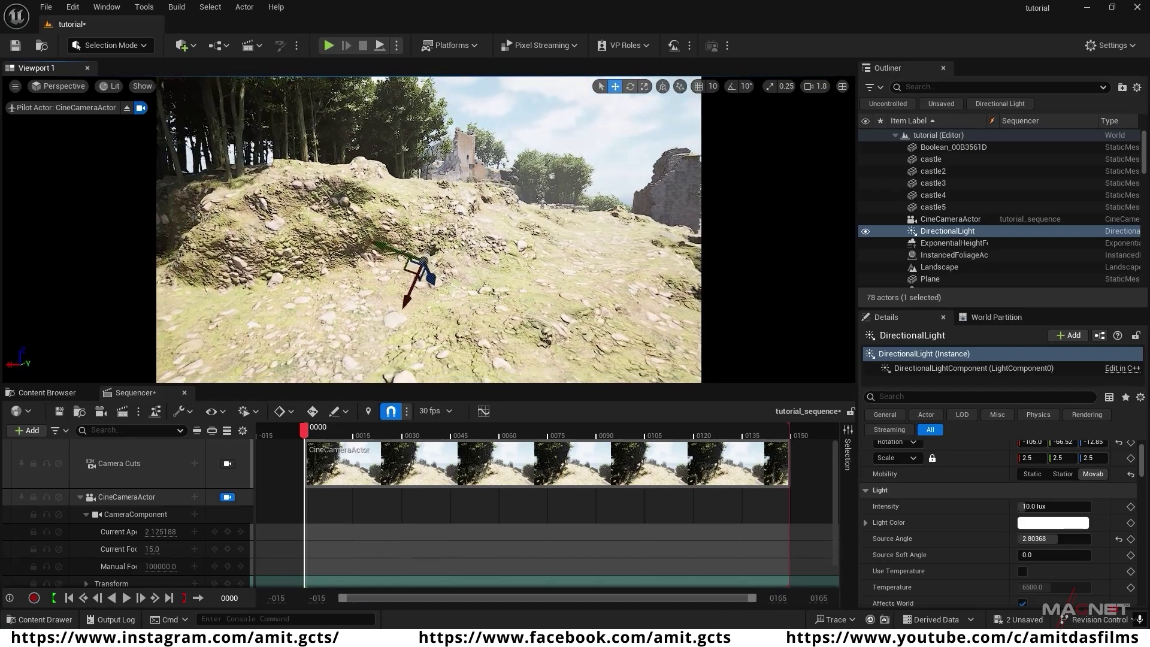
scroll(975, 541, down, 5)
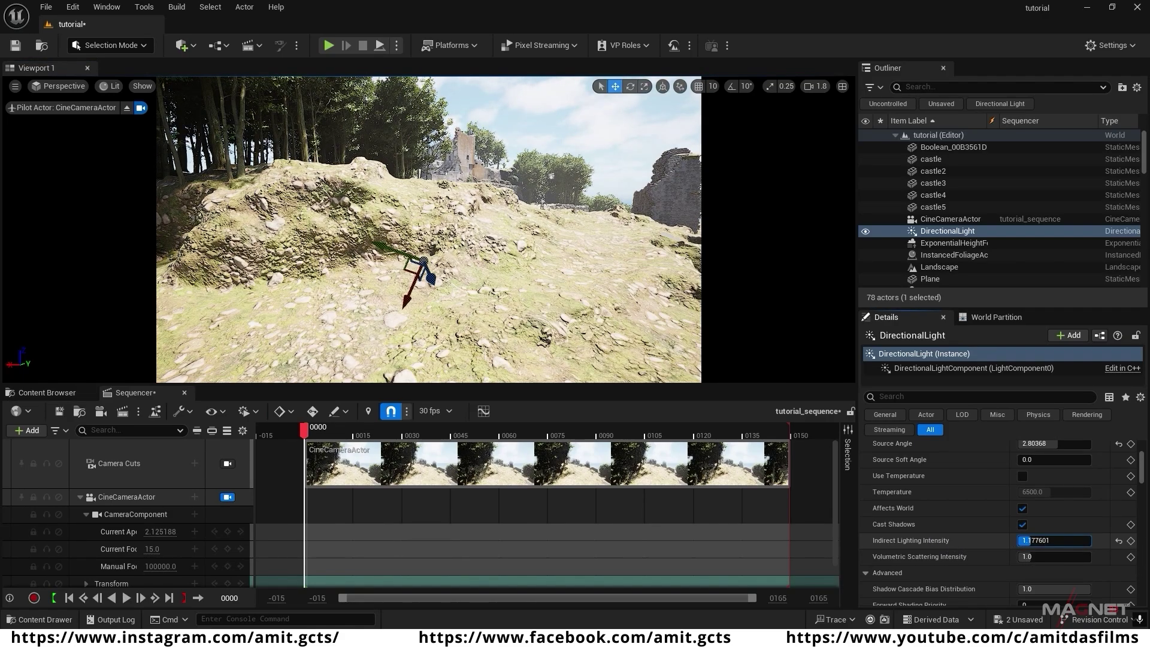
drag(1025, 541, 1060, 541)
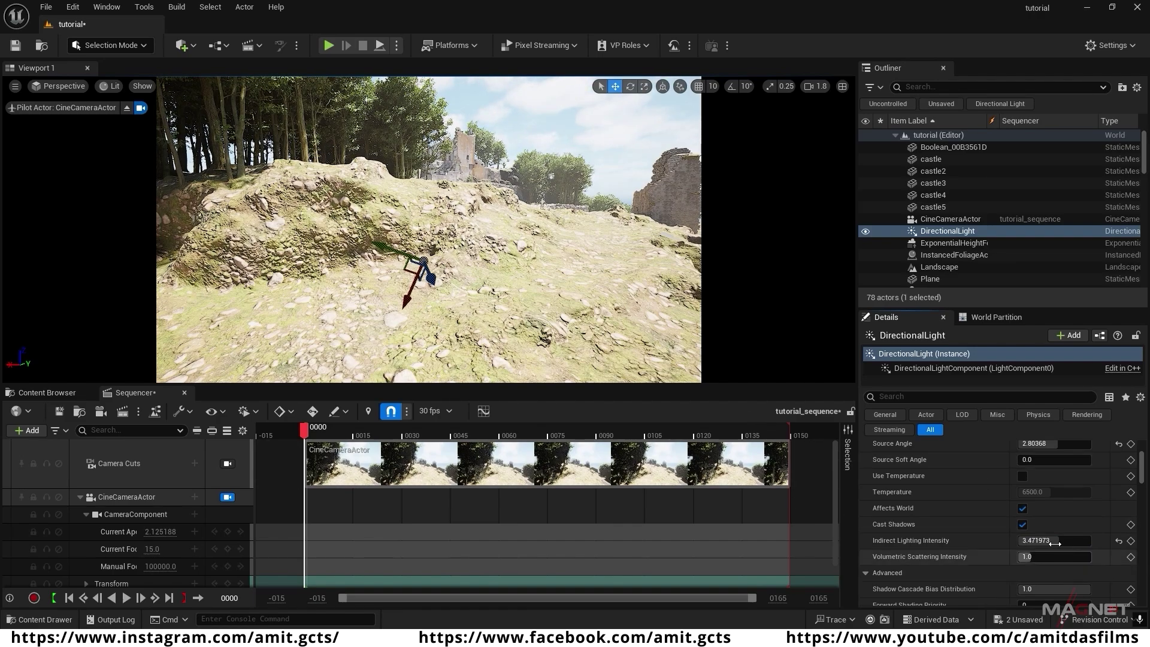
- Set the DirectionalLight's indirect lighting intensity to about 4.44 and the sequence camera's current aperture to about 2.77
drag(1050, 540, 1021, 541)
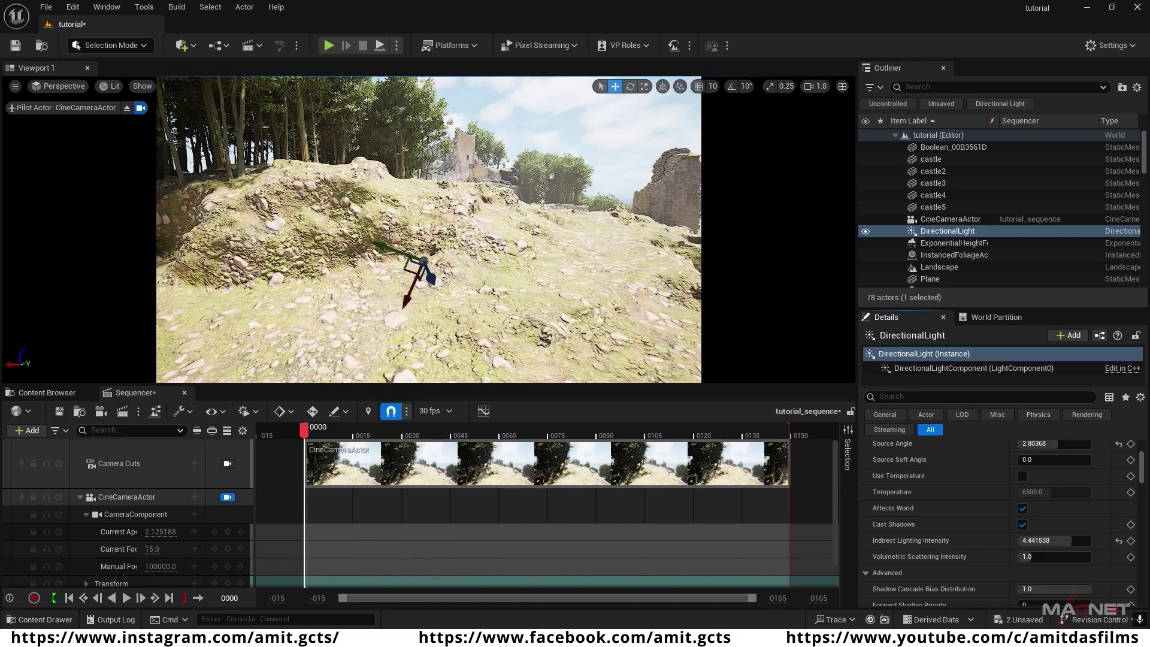
mouse_move(426, 334)
right_down()
mouse_move(354, 287)
mouse_move(453, 336)
mouse_move(413, 326)
mouse_move(443, 317)
mouse_move(432, 326)
right_up()
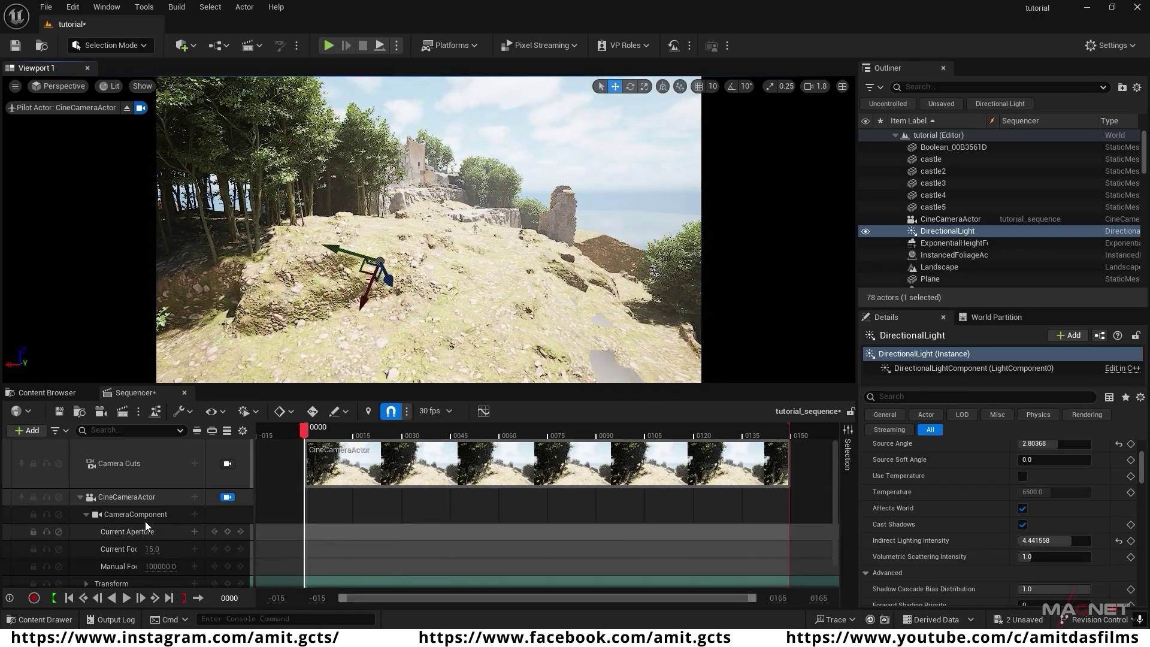
click(160, 531)
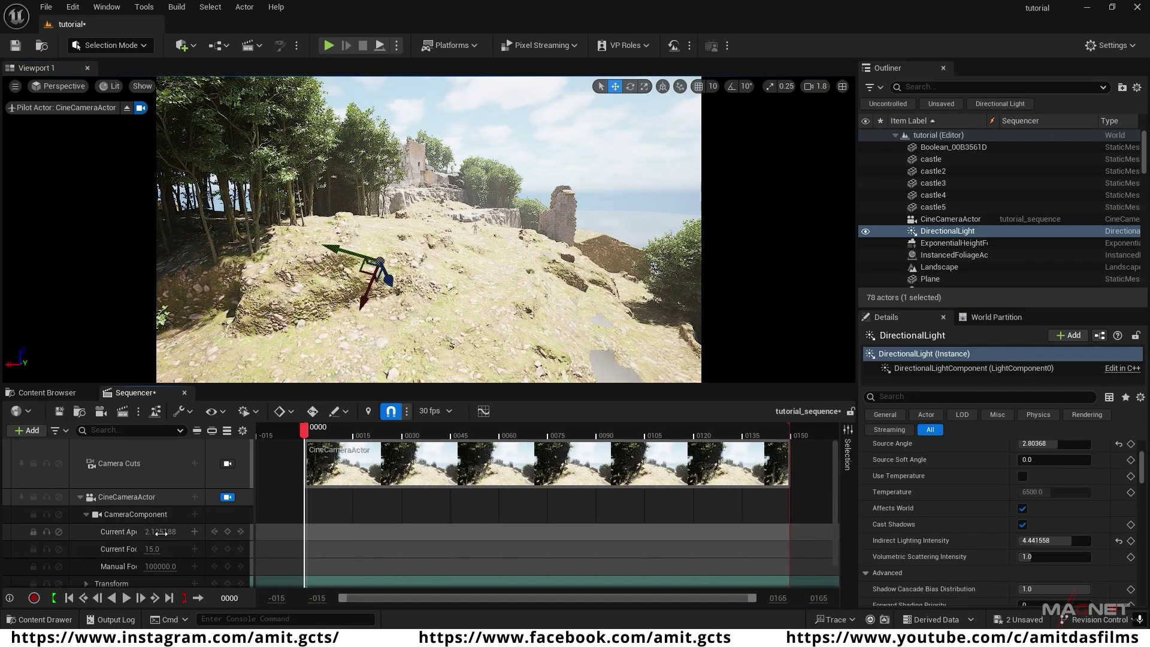
drag(160, 532, 156, 532)
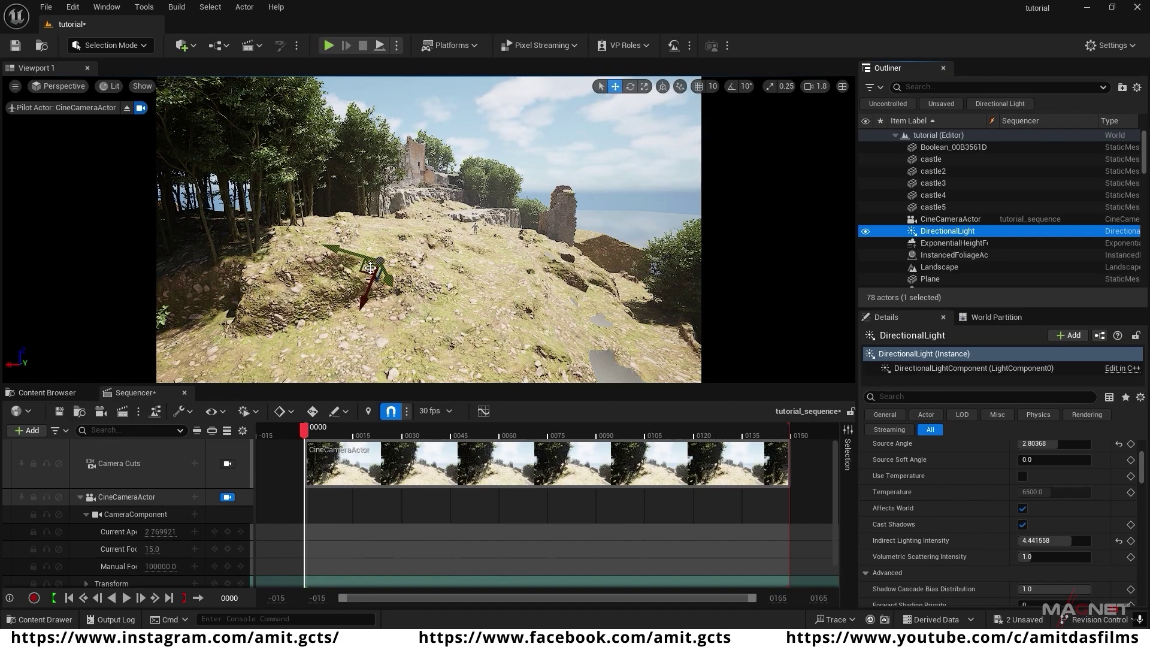
- Set the ExponentialHeightFog's fog density to 0.016 and its height falloff to about 0.87
click(965, 244)
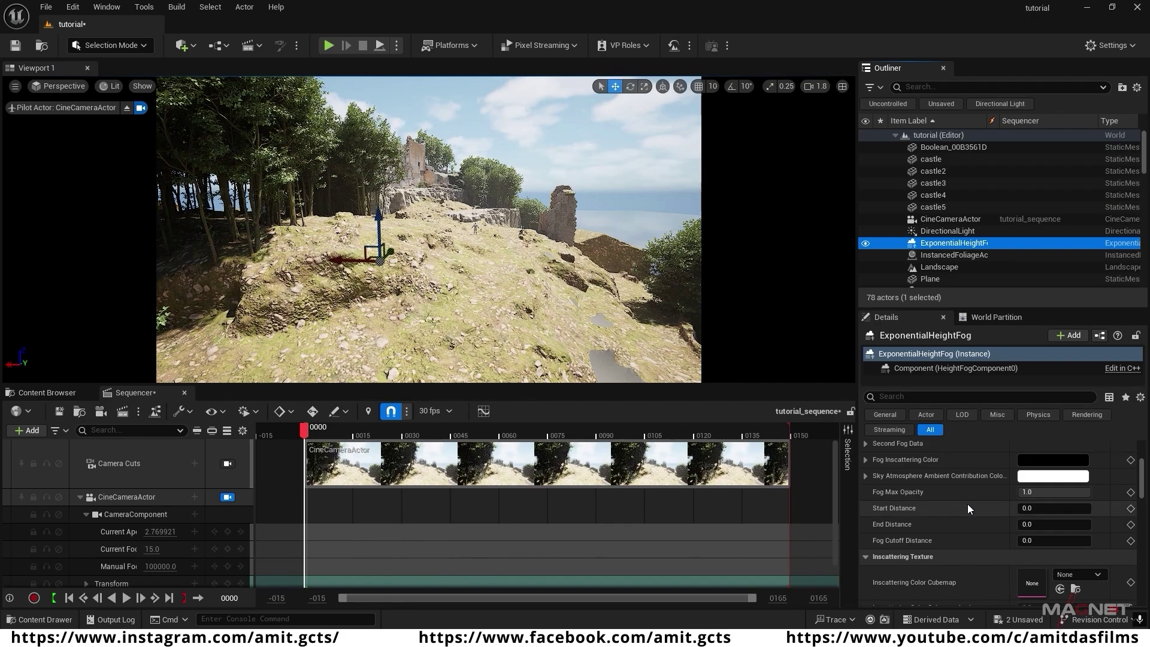
scroll(968, 504, up, 3)
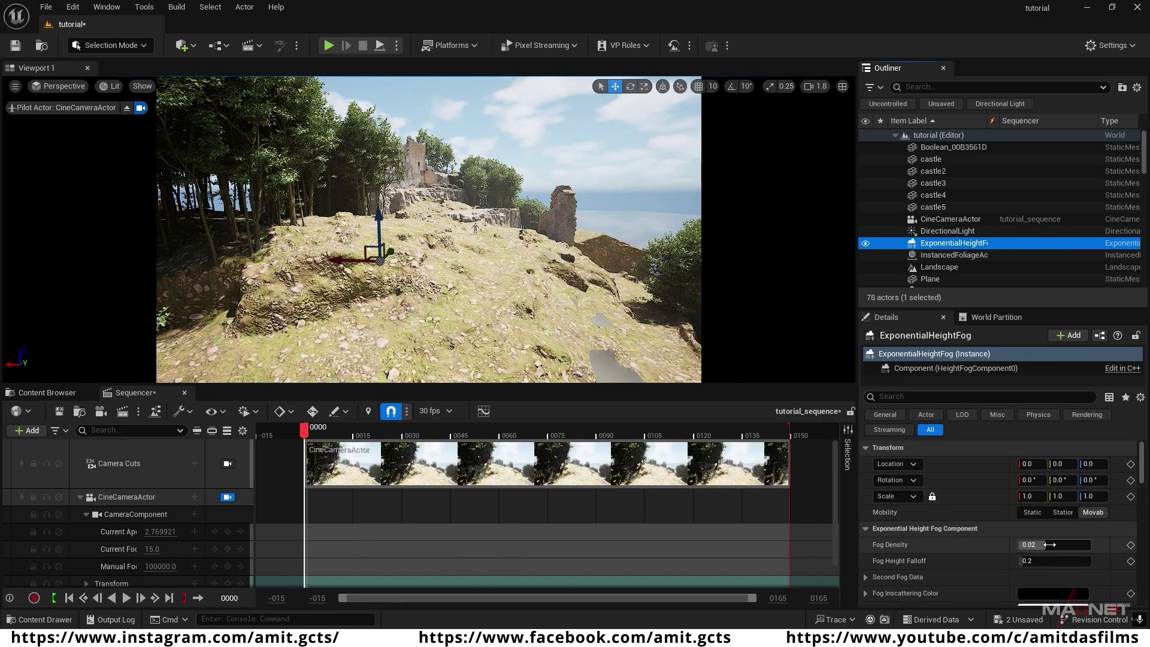
drag(1048, 544, 1049, 545)
text(0.016)
key(Return)
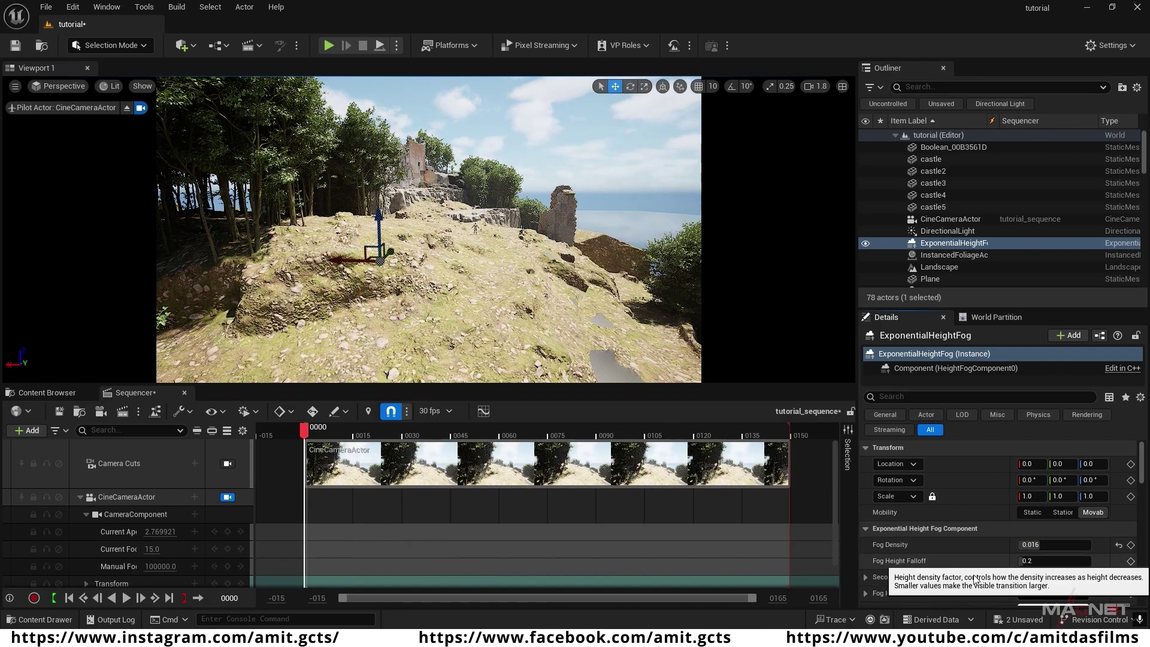
mouse_move(1039, 560)
mouse_down()
mouse_move(1082, 561)
mouse_move(1051, 561)
mouse_up()
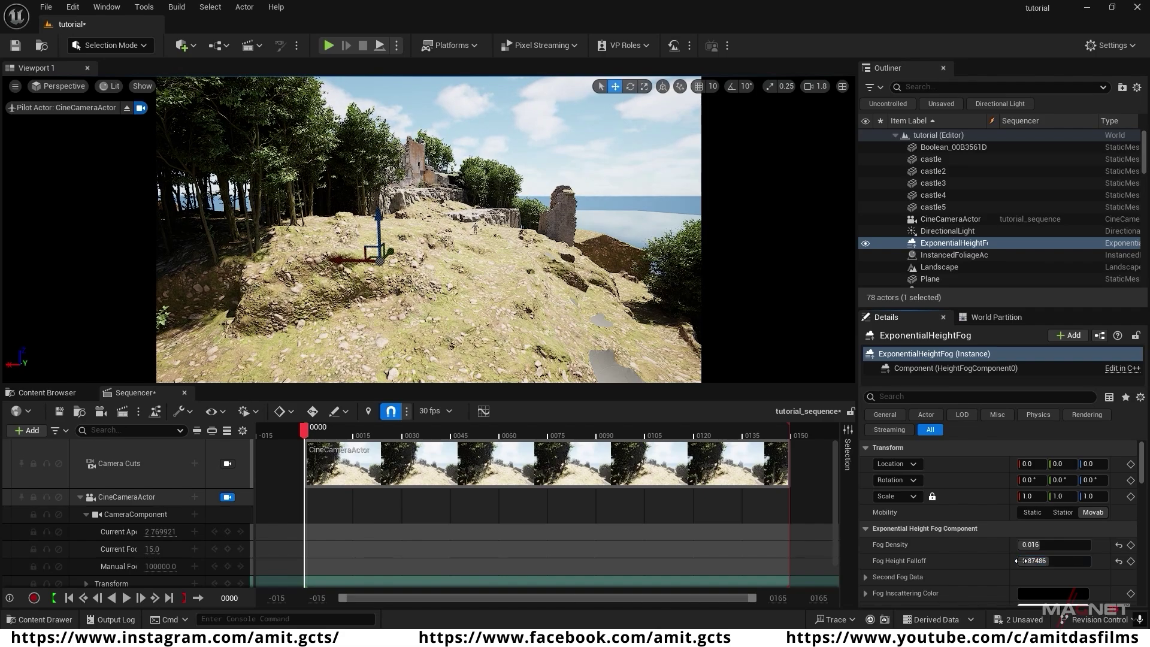
- Reframe the piloted CineCameraActor from a lower, closer viewpoint showing the rocky hill, the trees and the ruined castle walls
right_drag(479, 239, 459, 219)
mouse_move(425, 332)
right_down()
mouse_move(395, 339)
mouse_move(426, 332)
right_up()
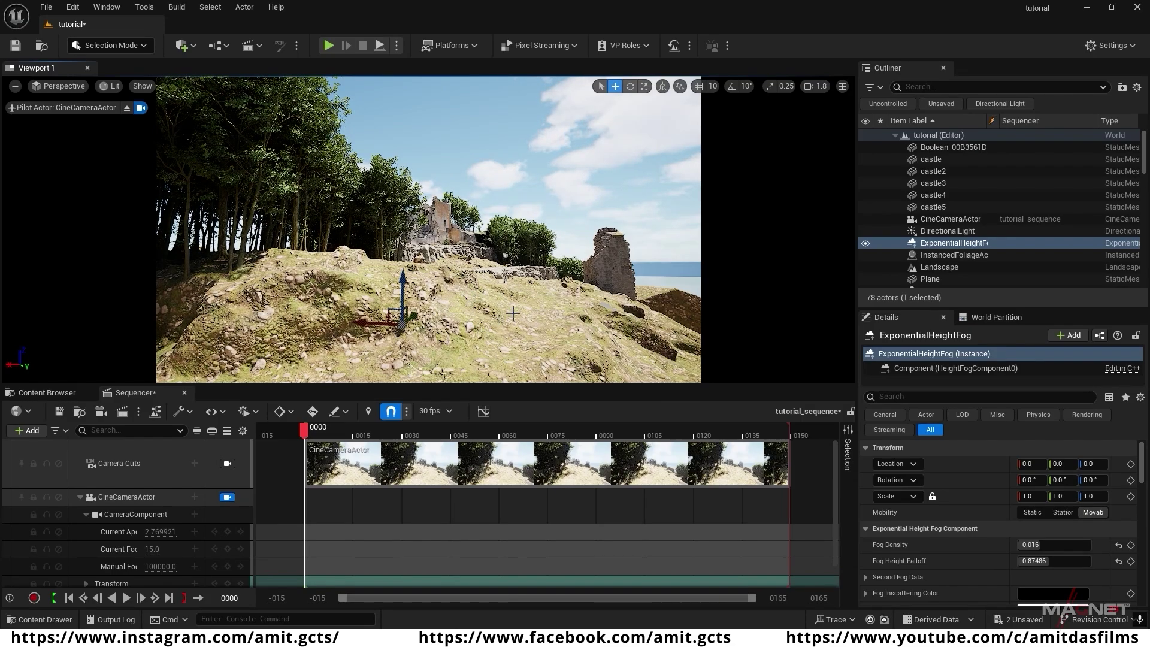
right_drag(437, 306, 403, 305)
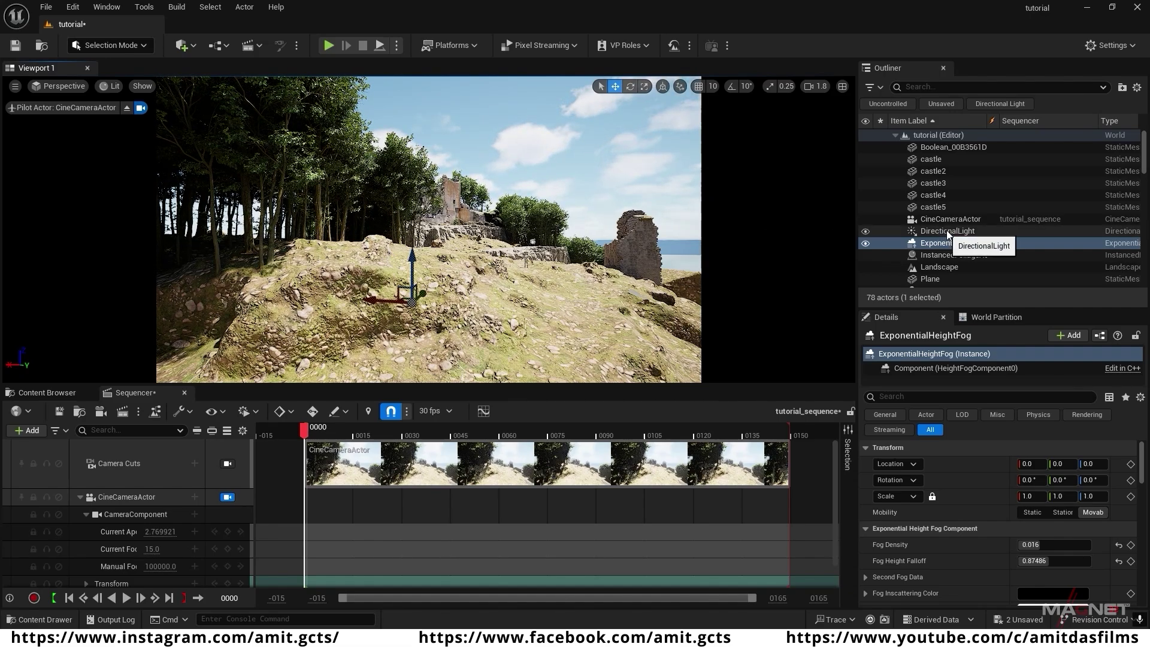
- Select the DirectionalLight and bring up its indirect lighting intensity setting
click(986, 231)
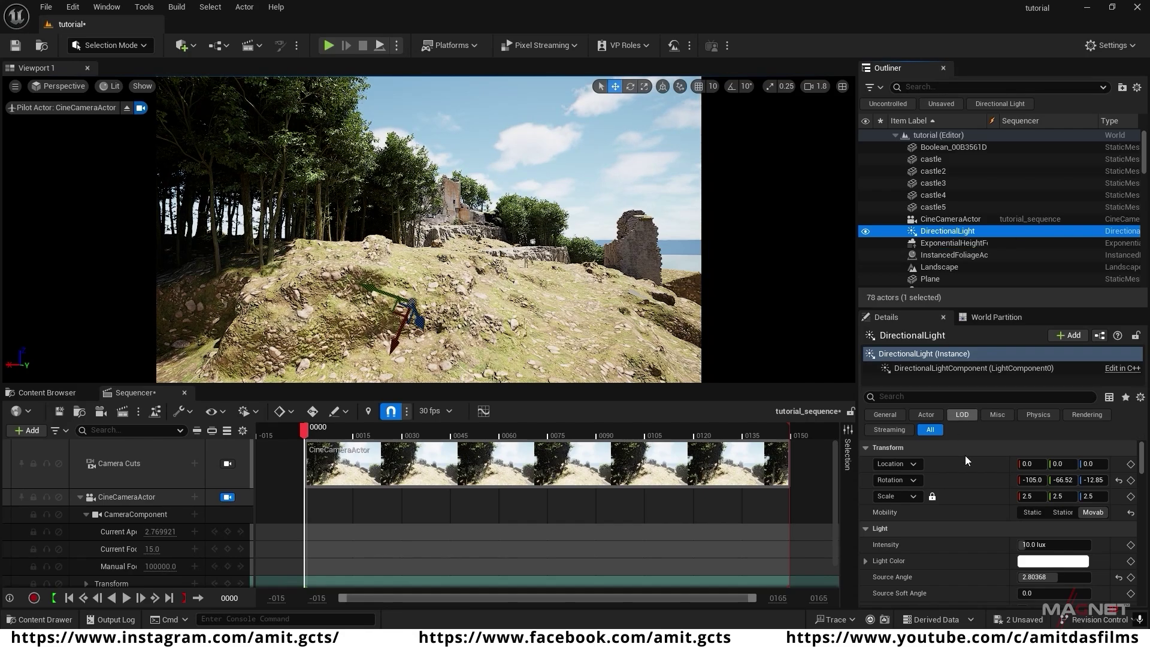
scroll(954, 531, down, 4)
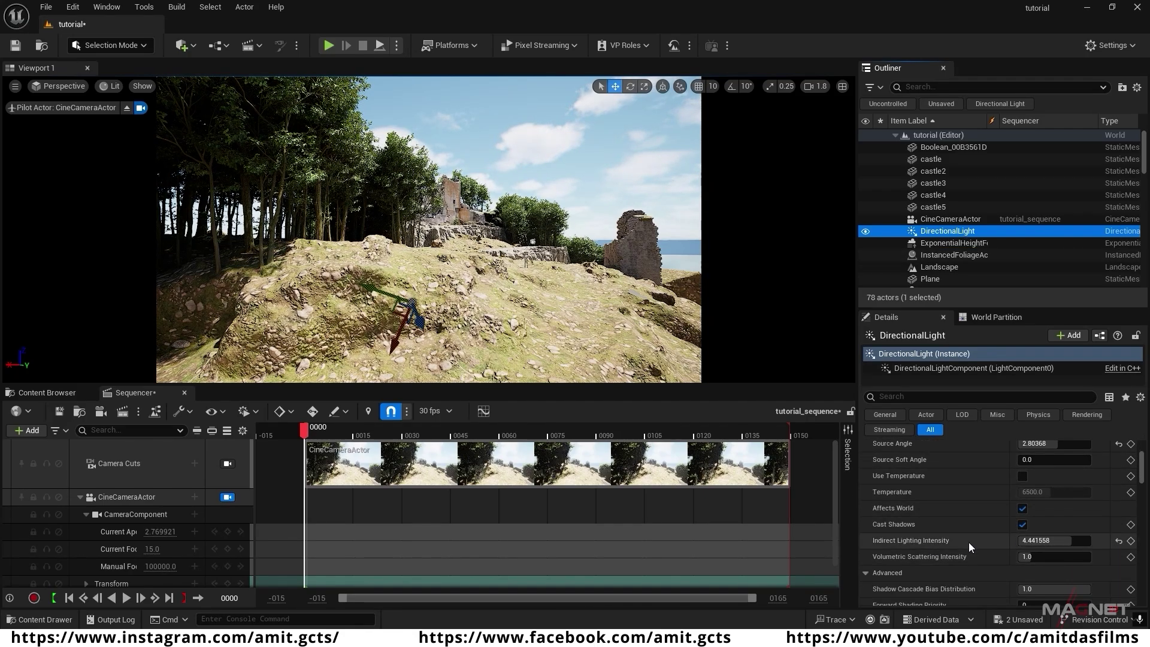
- Set the directional light's indirect lighting intensity to 6.0, then deselect the light
drag(1046, 541, 1092, 541)
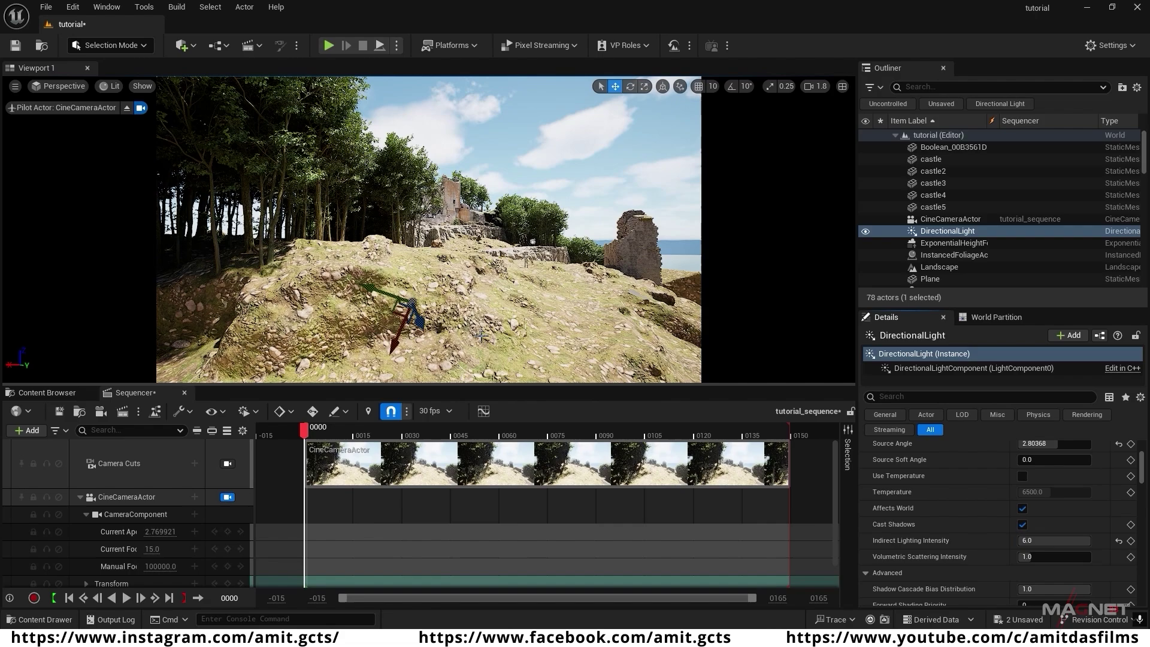
mouse_move(456, 239)
right_down()
mouse_move(413, 236)
mouse_move(449, 234)
right_up()
key(w)
right_drag(560, 149, 548, 161)
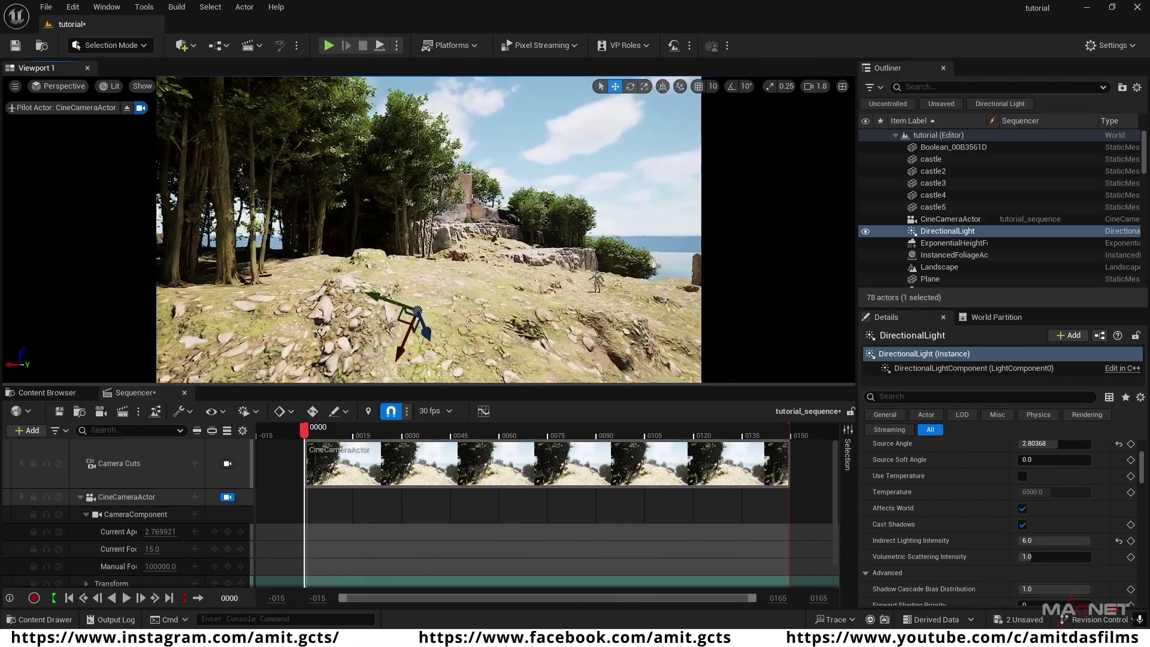
click(538, 135)
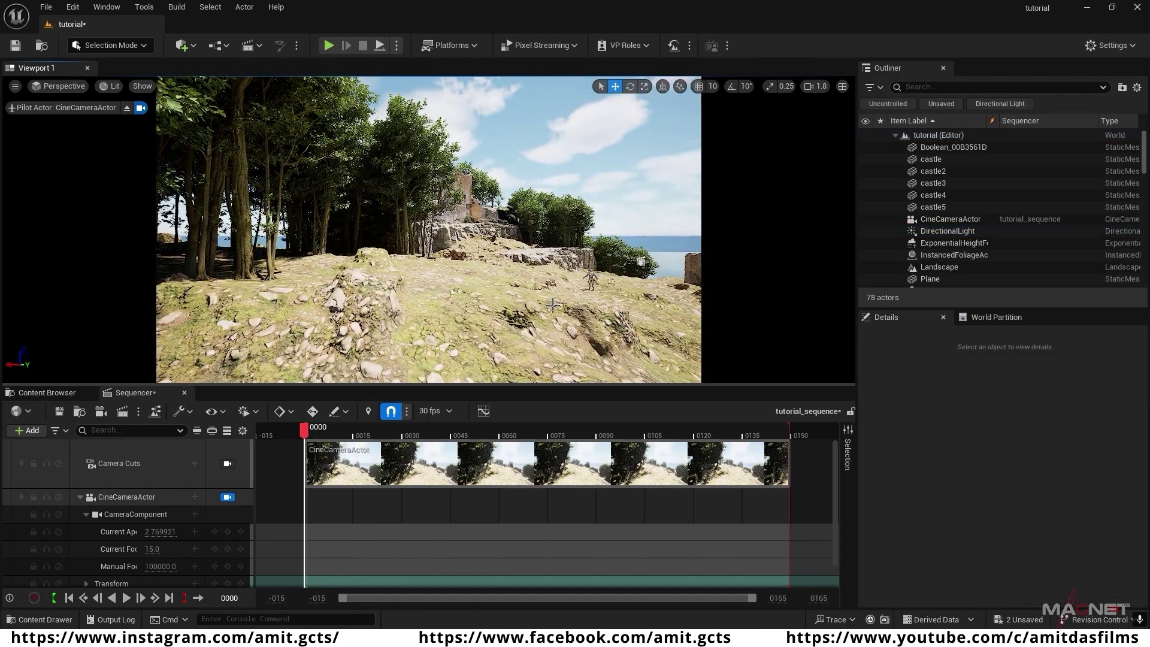
- Rotate the sun direction interactively to relight the hillside, trees and castle
key(ctrl+l)
key(ctrl+l)
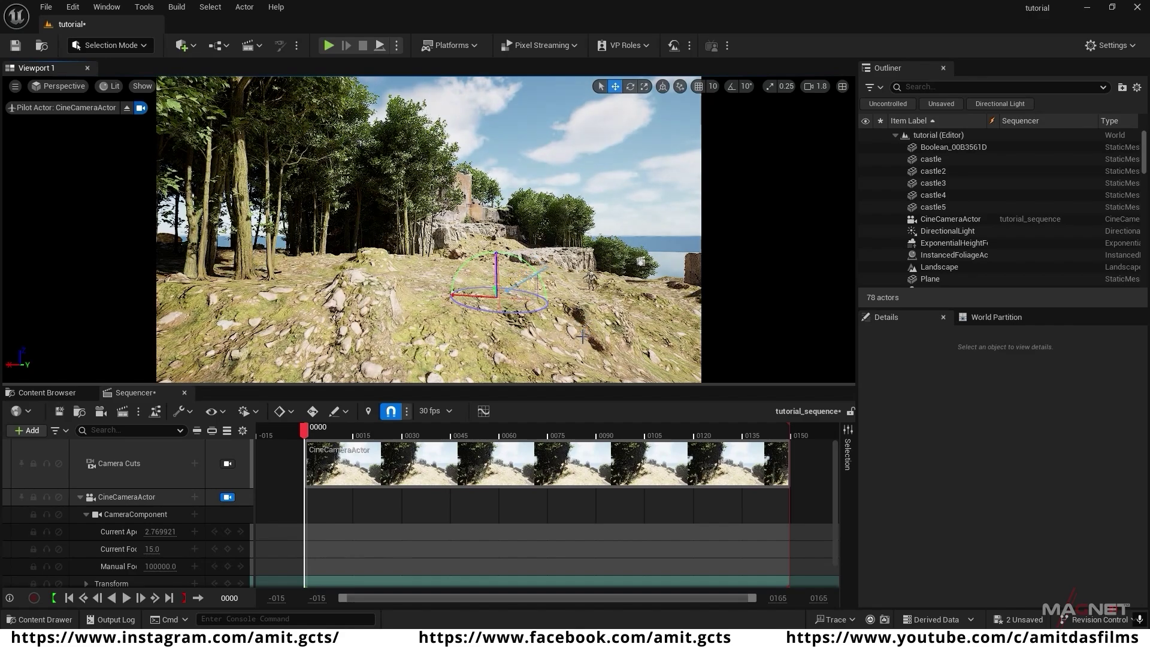
key(ctrl+l)
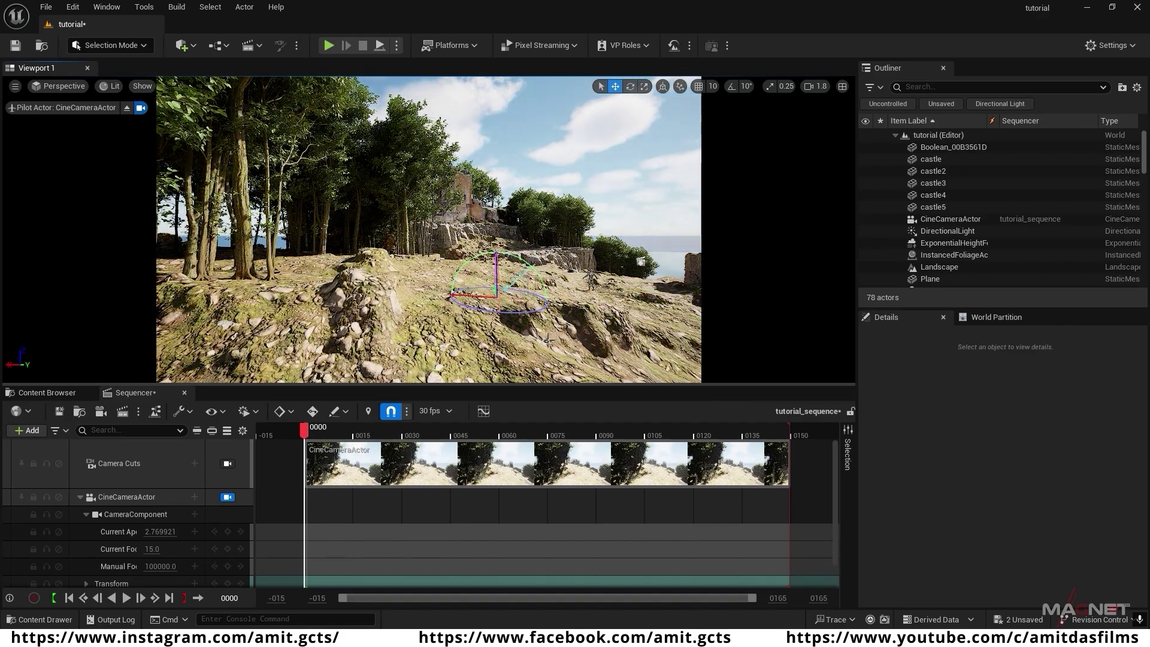
key(ctrl+l)
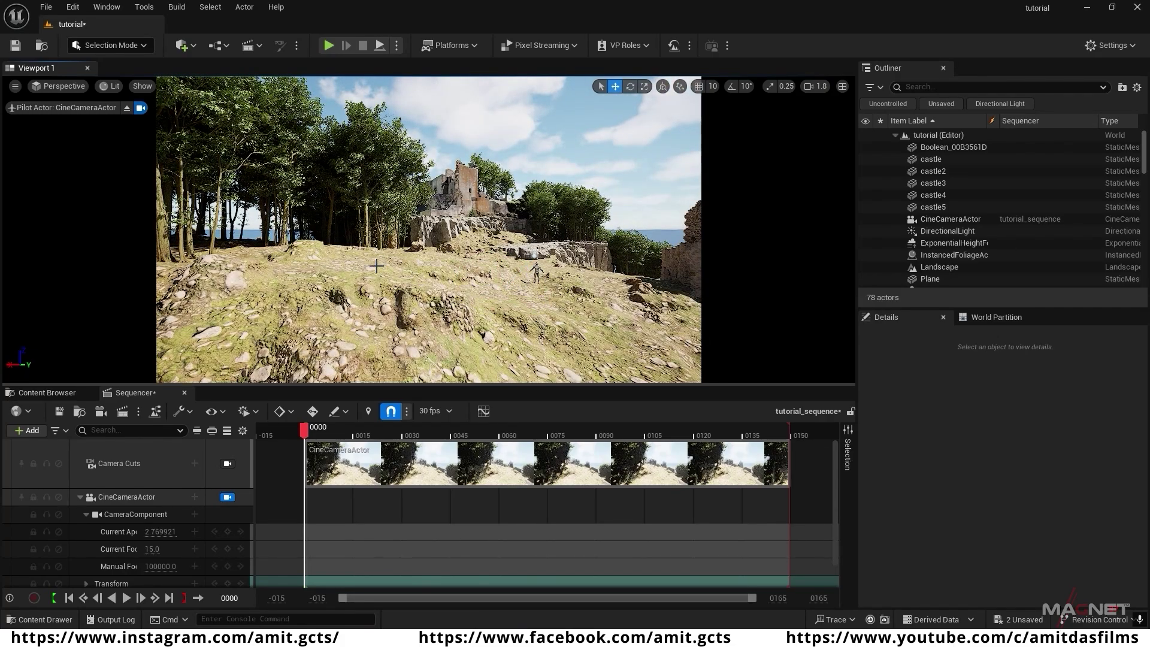
- Set the exponential height fog's density to 0.0306 and its height falloff to about 0.63
click(948, 246)
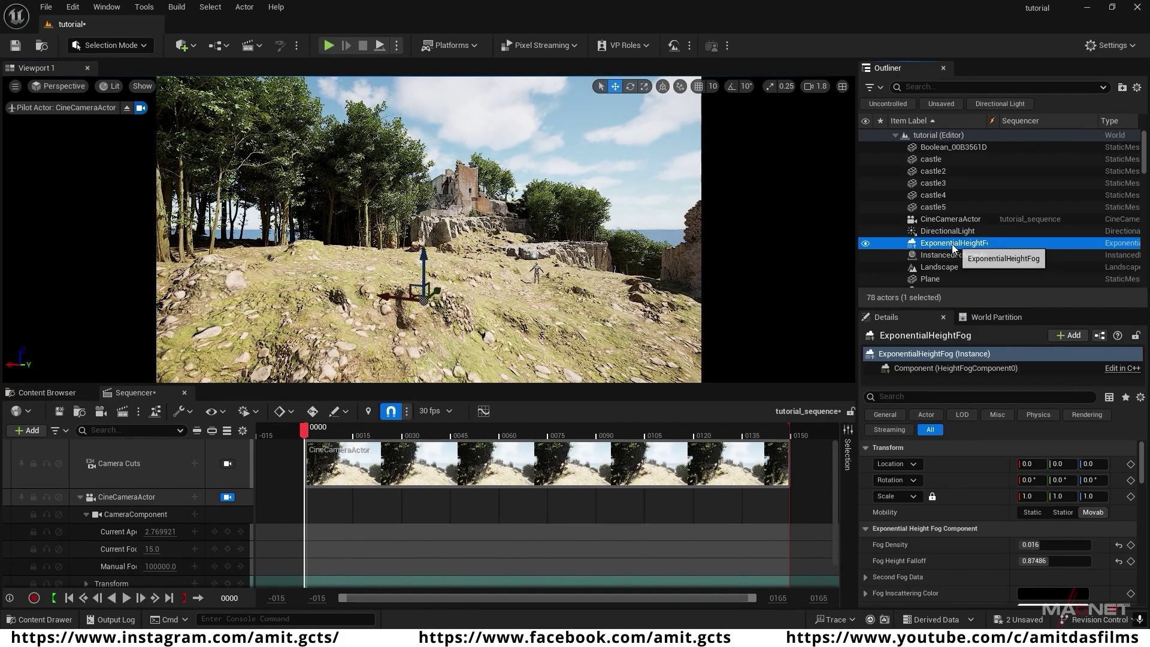
click(1032, 545)
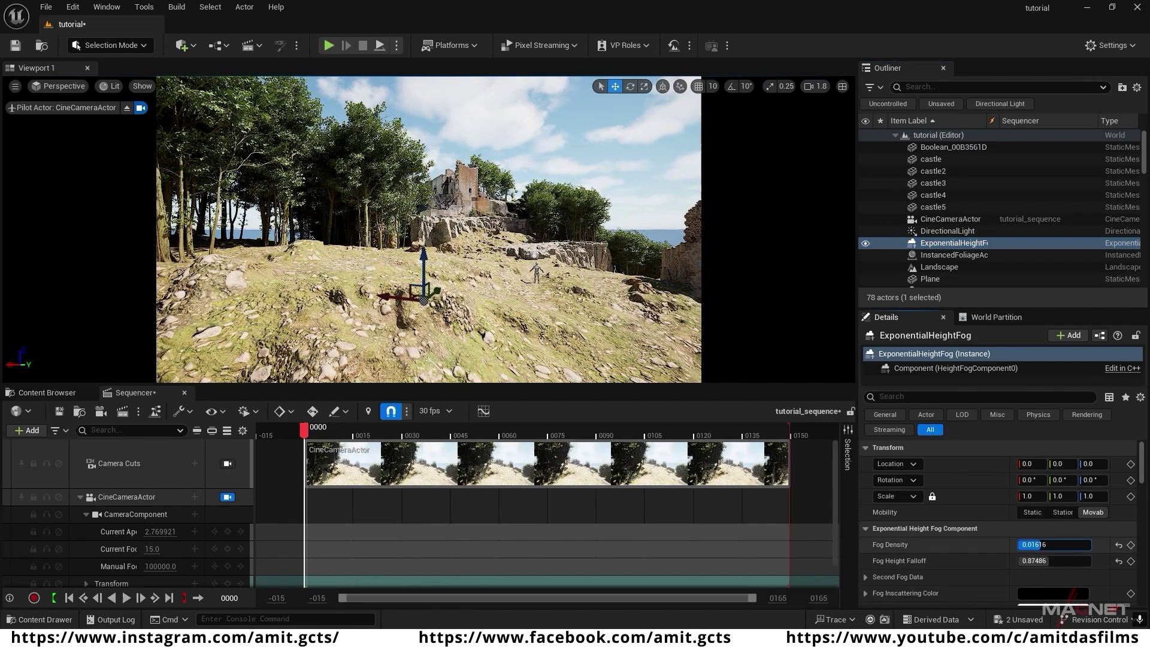
drag(1032, 545, 1062, 544)
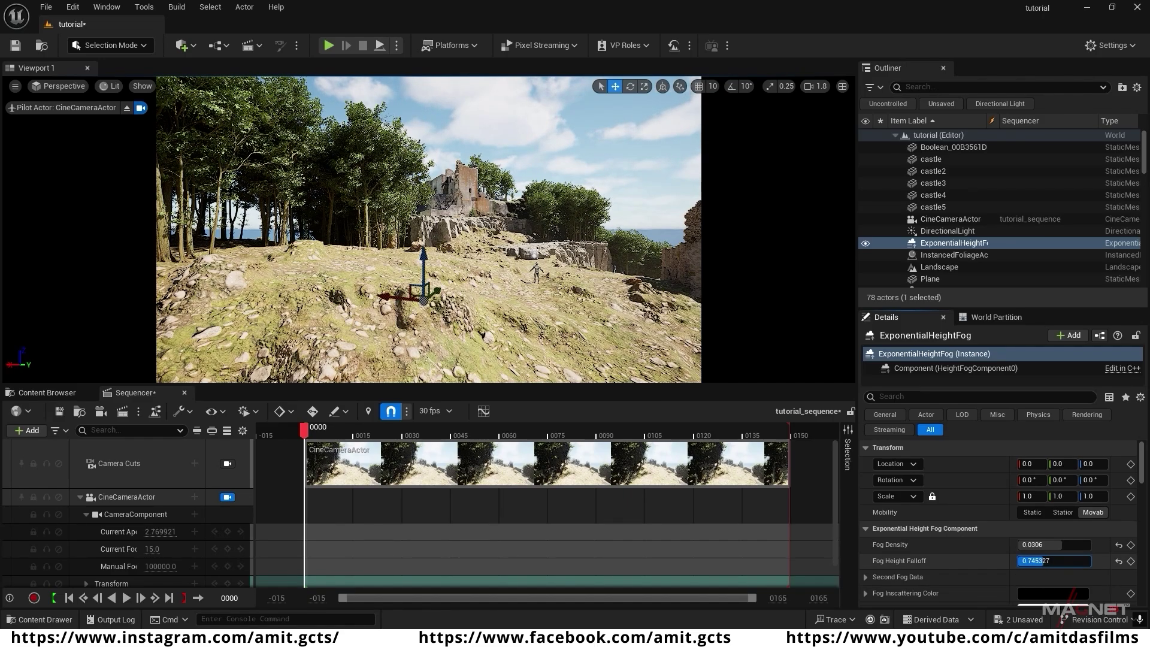
drag(1045, 562, 1040, 561)
mouse_move(500, 309)
right_down()
mouse_move(575, 306)
mouse_move(519, 306)
mouse_move(517, 329)
mouse_move(537, 333)
mouse_move(541, 315)
mouse_move(522, 330)
mouse_move(507, 310)
mouse_move(519, 308)
mouse_move(504, 307)
right_up()
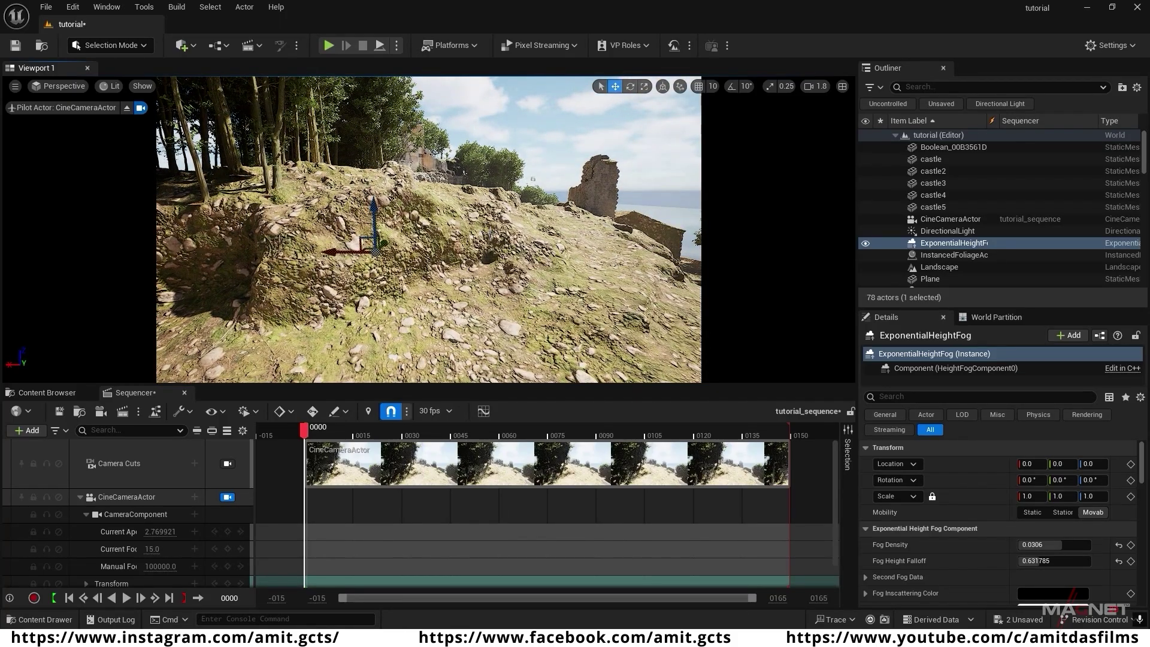
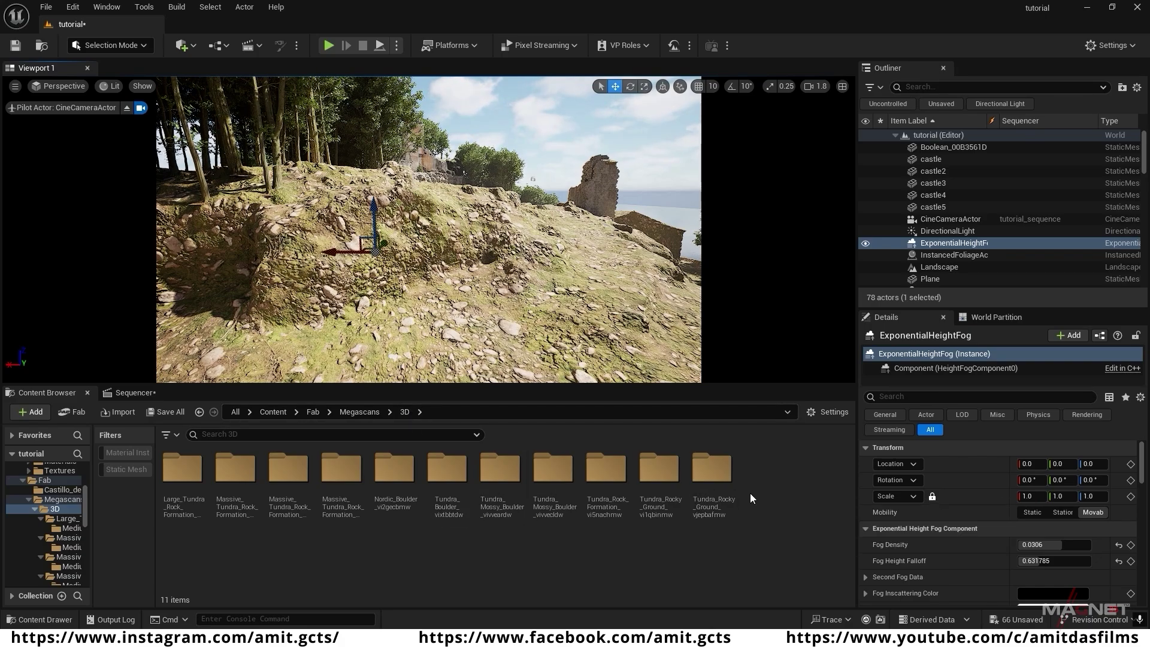
- Filter the Megascans 3D folder to static meshes and place the wdysbfoga_tier_2 rock formation on the hillside
click(125, 469)
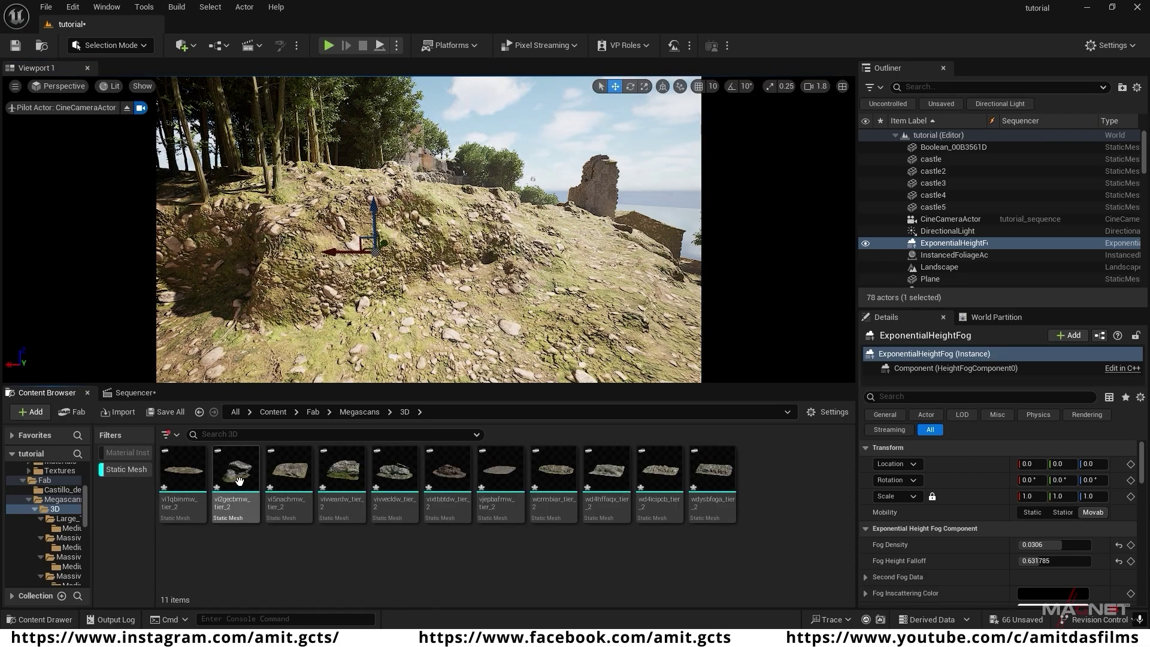
mouse_move(389, 506)
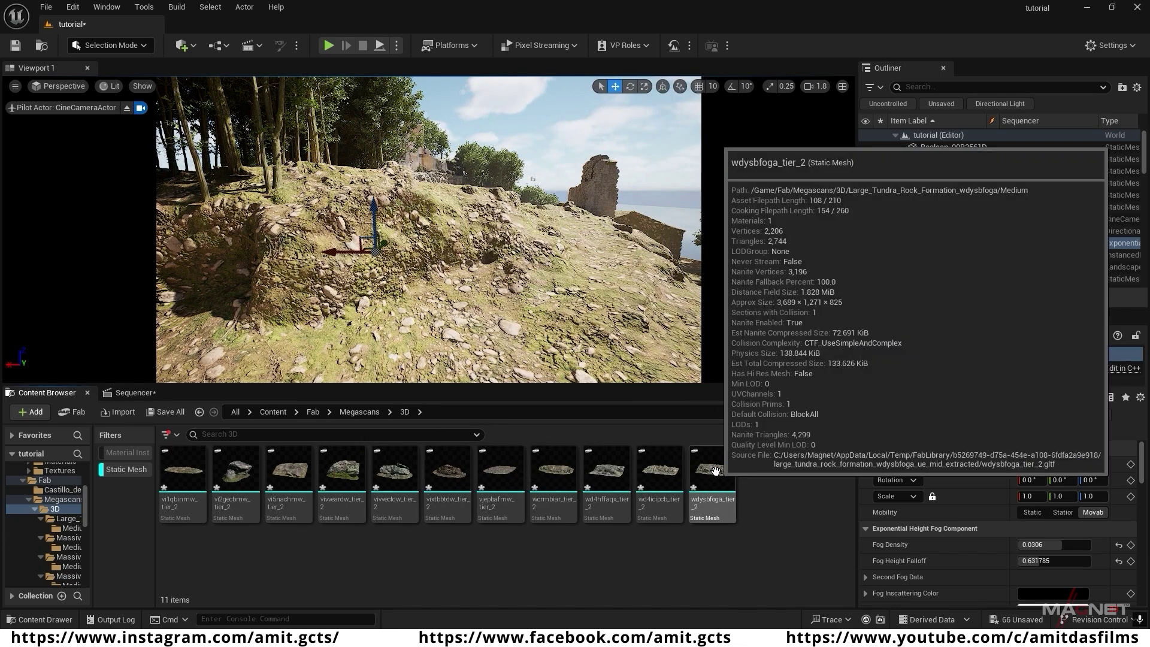
drag(718, 471, 404, 247)
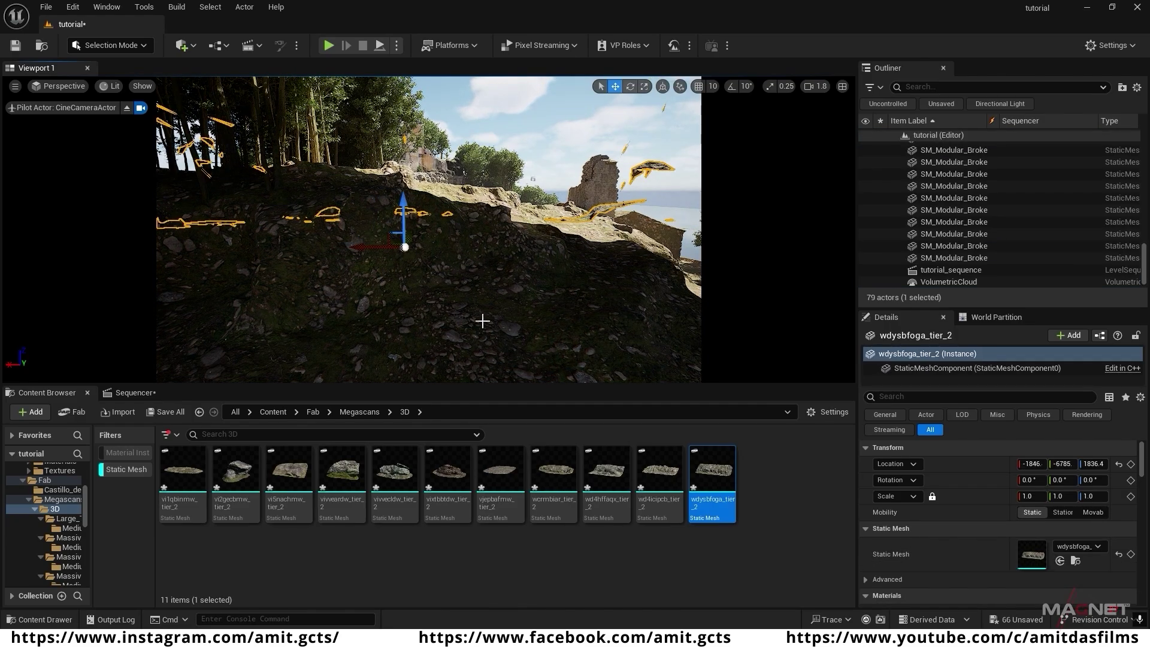
key(s)
right_drag(404, 246, 393, 251)
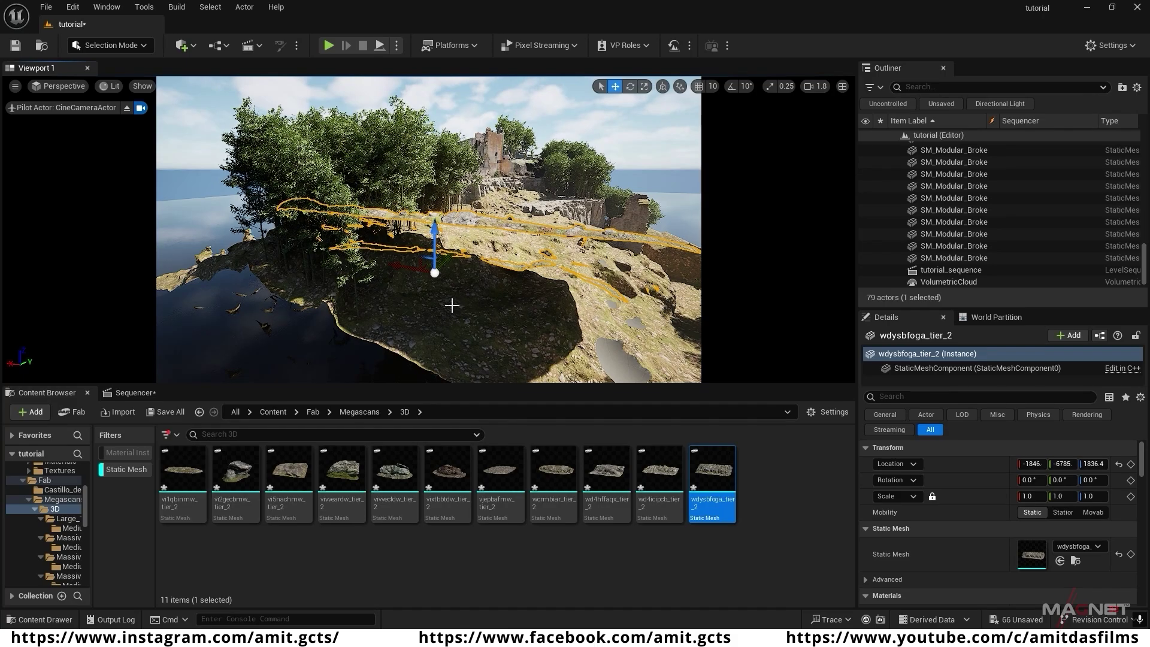
- Scale the wdysbfoga rock formation uniformly to about 0.44 and rotate it about the vertical axis to about 124°
key(r)
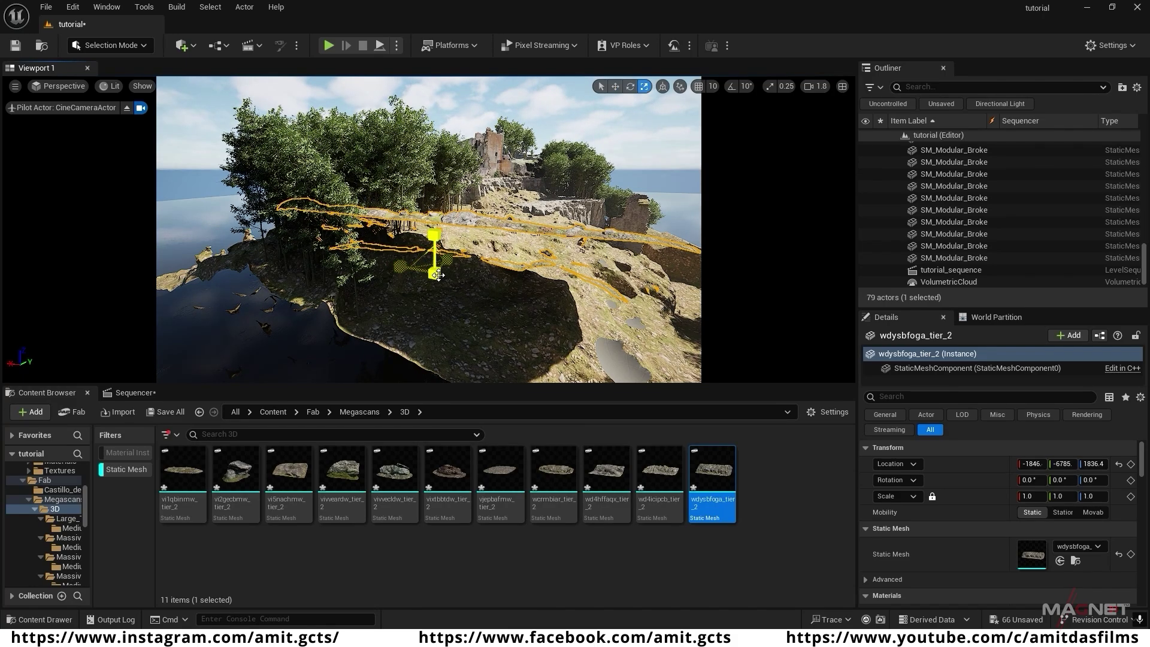
drag(438, 275, 428, 294)
scroll(464, 295, up, 10)
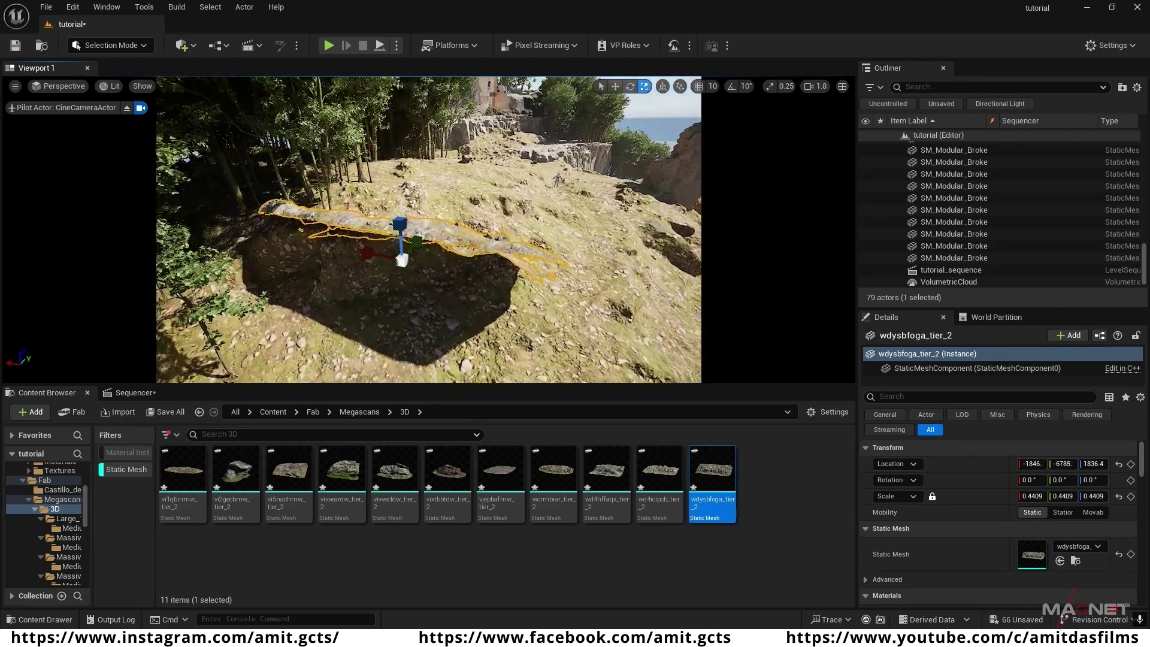
key(e)
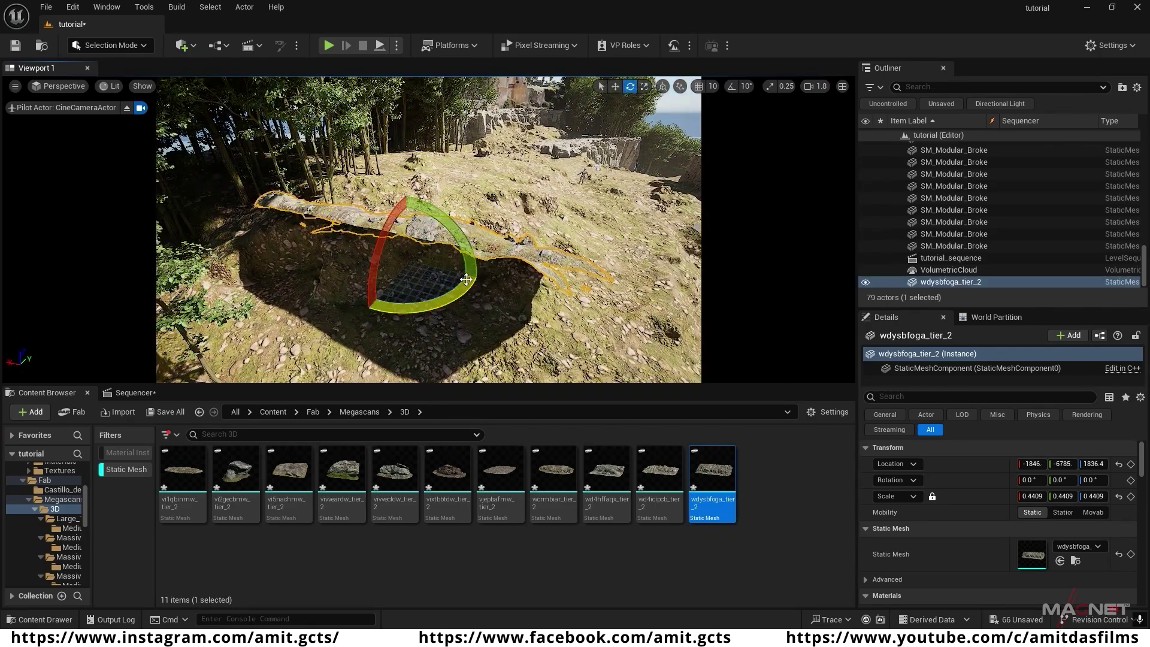
drag(464, 282, 479, 236)
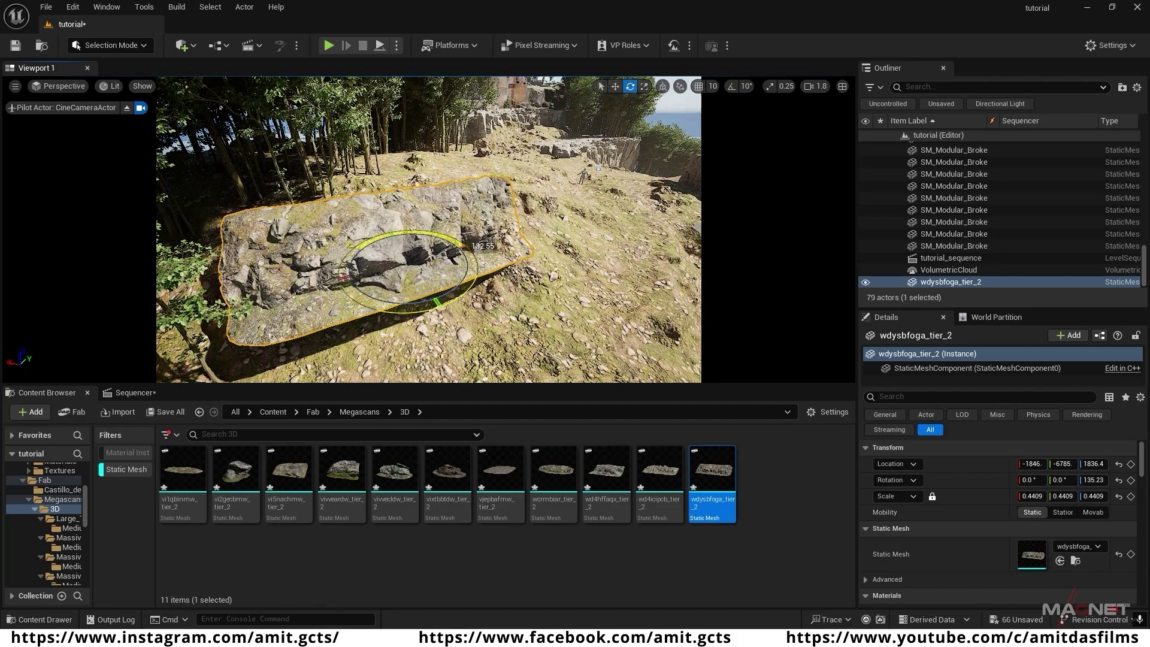
right_drag(553, 309, 560, 278)
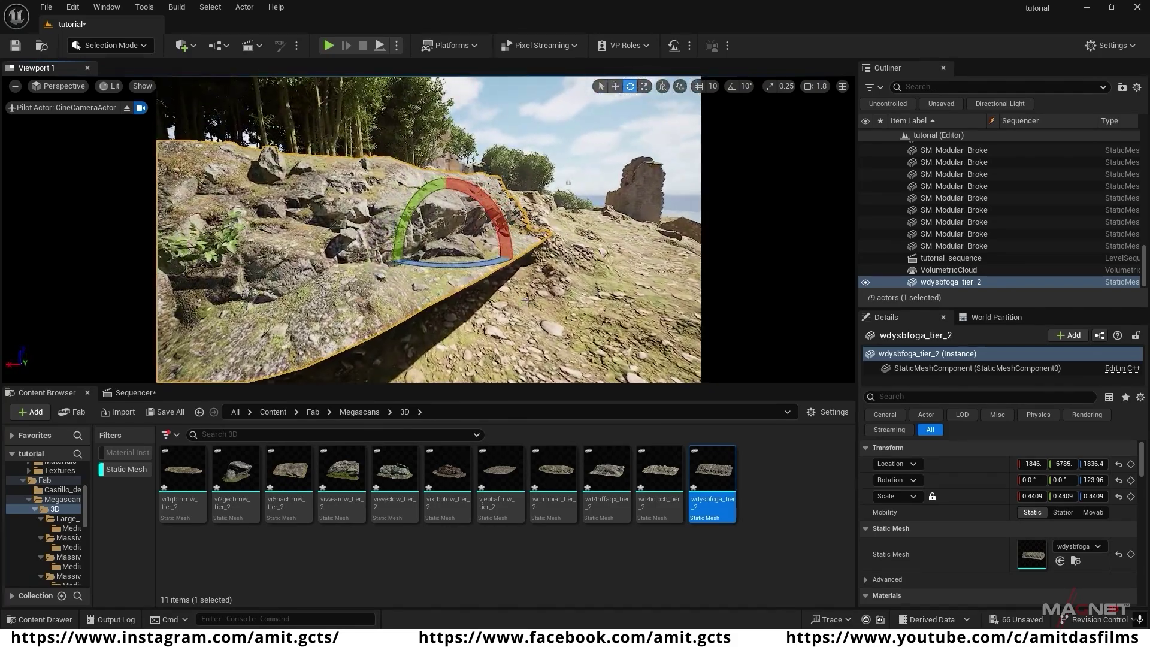
- Sink the rock formation into the slope at a height of about 1583 and turn it to about 134°
key(w)
drag(448, 234, 449, 253)
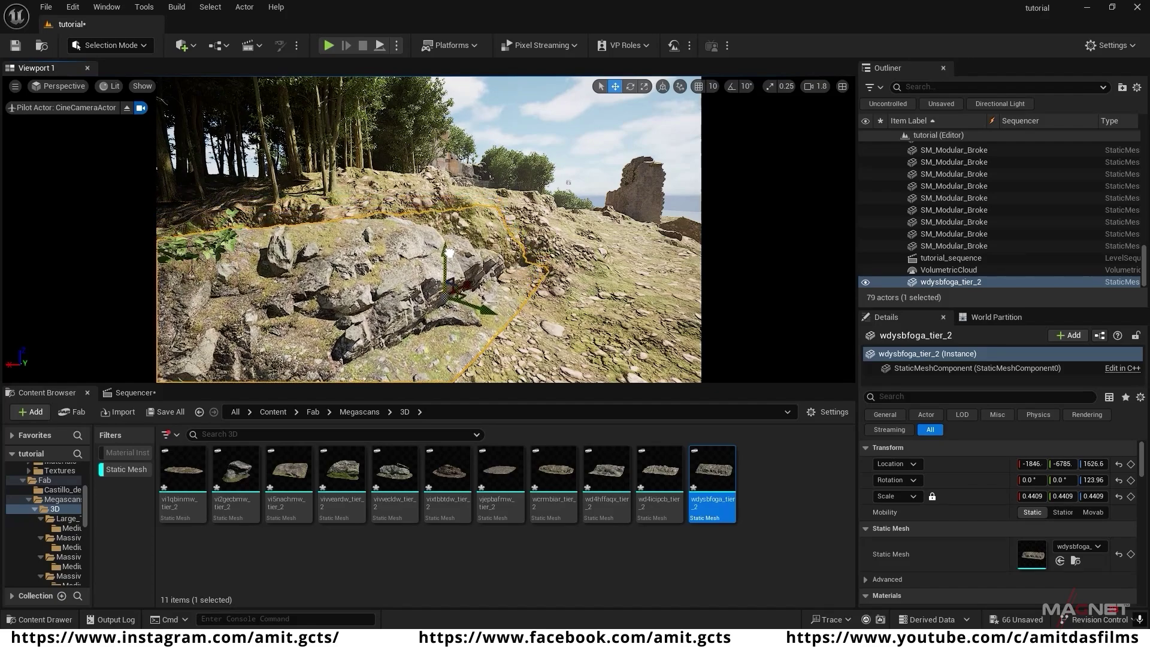
right_drag(569, 311, 496, 295)
key(e)
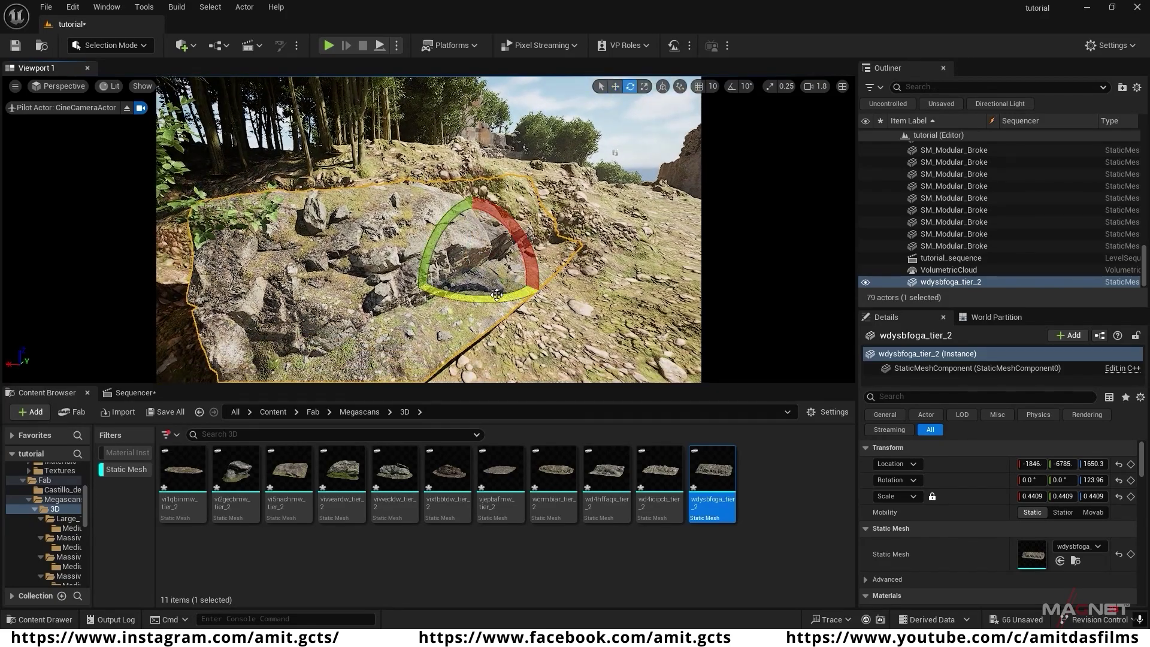
drag(515, 251, 477, 242)
key(w)
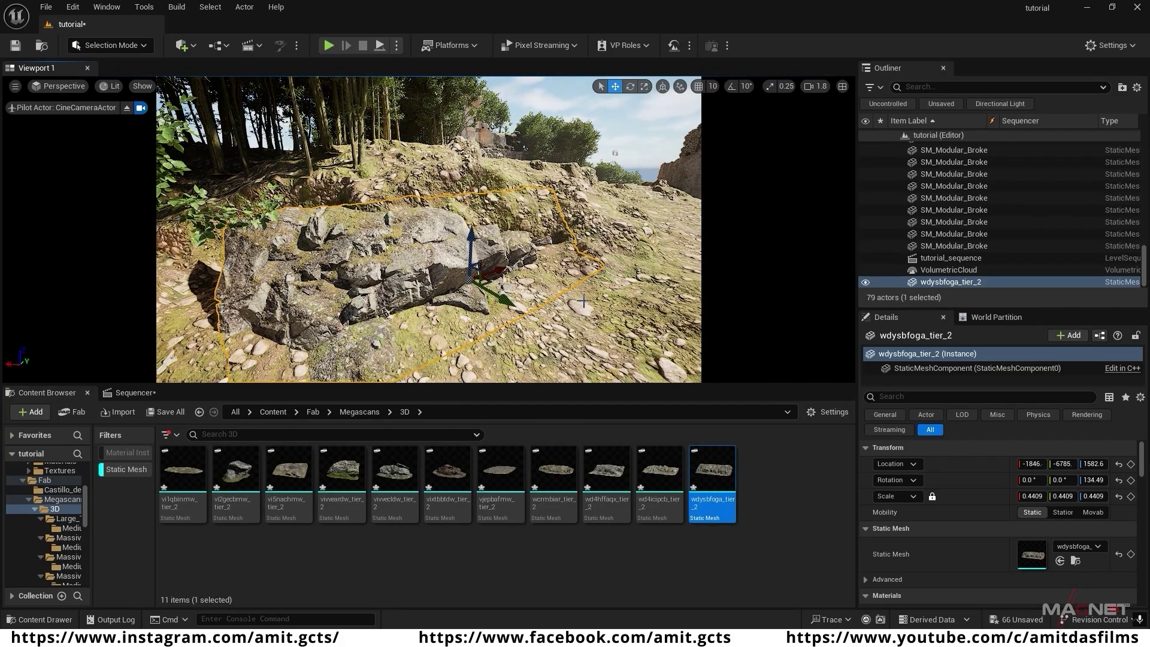
right_drag(583, 301, 564, 280)
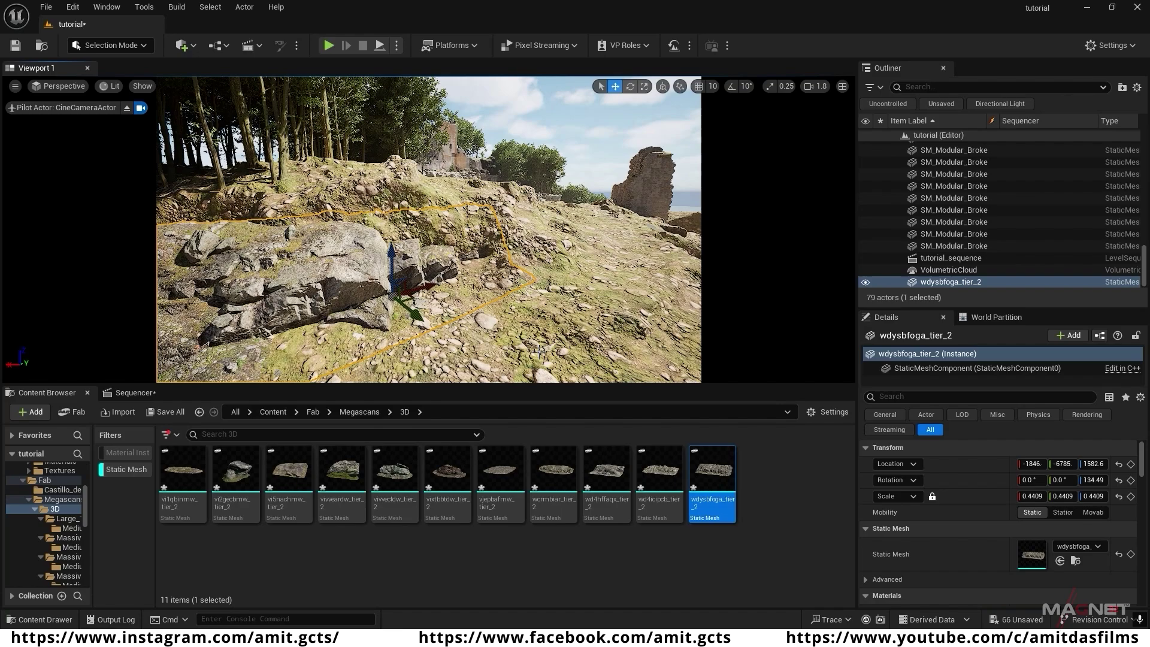
- Duplicate the rock formation sideways along the slope, then make another copy higher up the hillside
right_drag(540, 351, 313, 282)
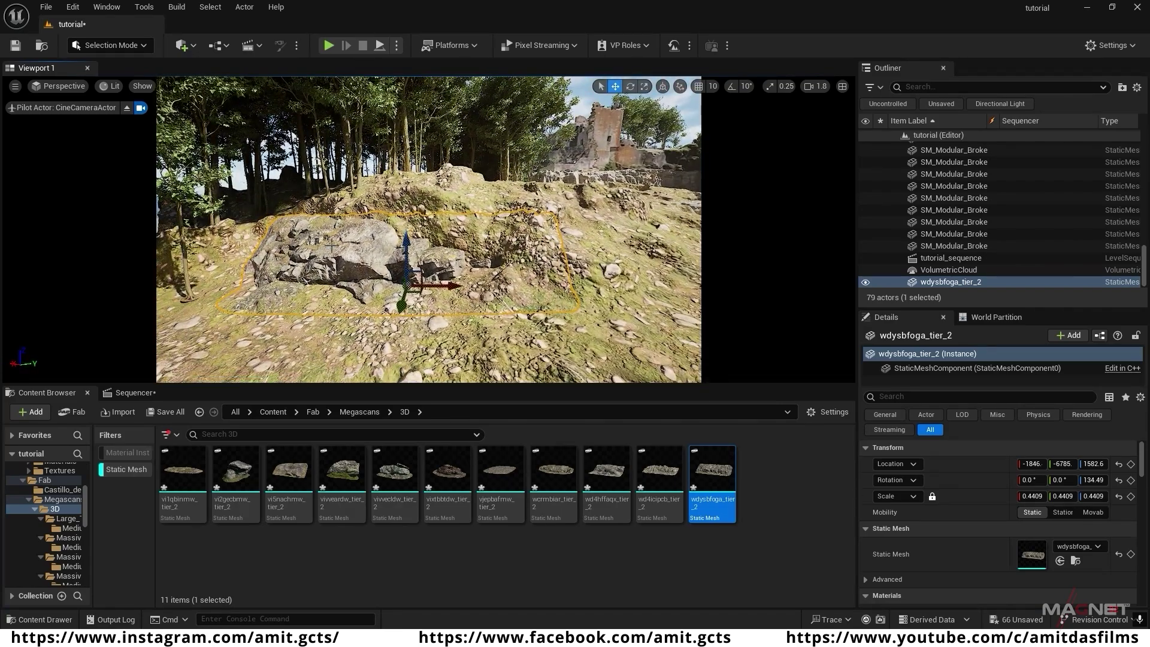
alt+drag(456, 285, 364, 281)
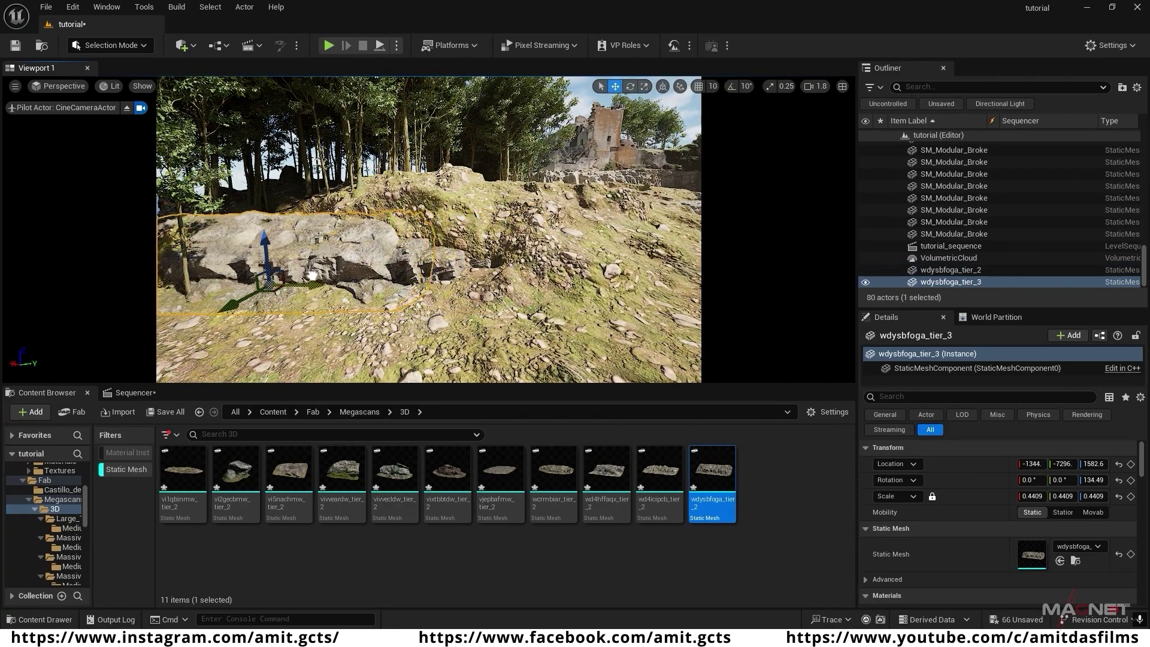
right_drag(364, 280, 257, 280)
right_drag(450, 247, 528, 263)
alt+drag(450, 239, 449, 180)
drag(470, 245, 470, 215)
key(r)
right_drag(455, 227, 408, 285)
- Place the wd4icipcb_tier_2 rock on the slope, scaled to about 0.63, rotated to about 111° and lowered into the ground
drag(659, 473, 527, 264)
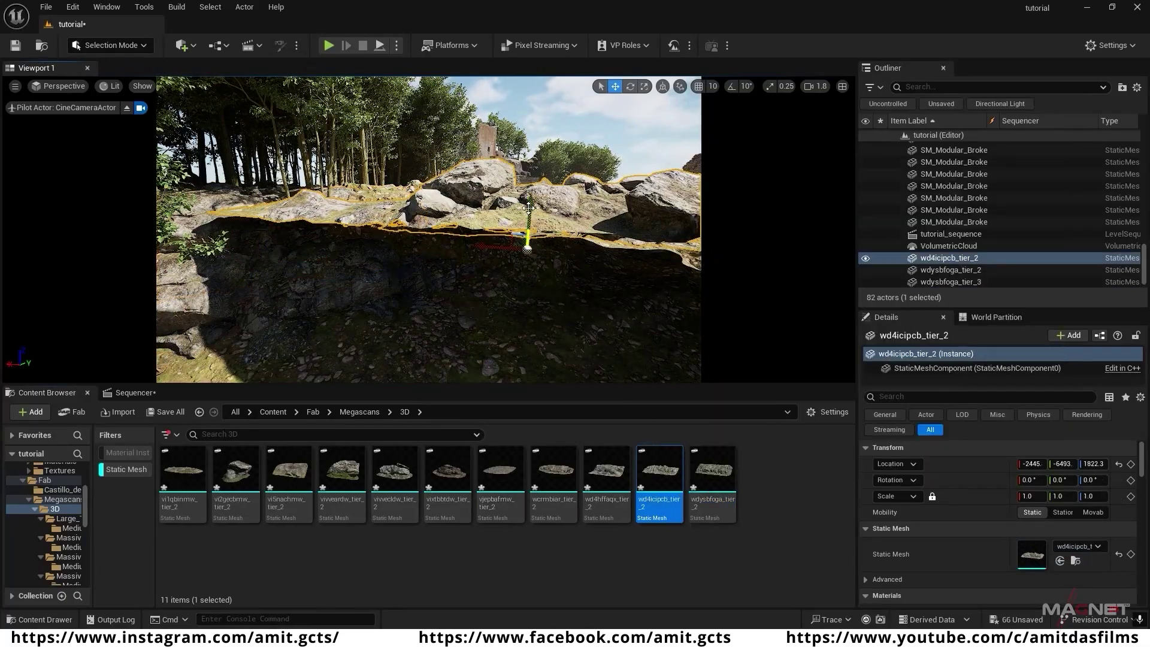
drag(526, 210, 527, 264)
right_drag(527, 239, 527, 288)
key(e)
drag(533, 286, 473, 245)
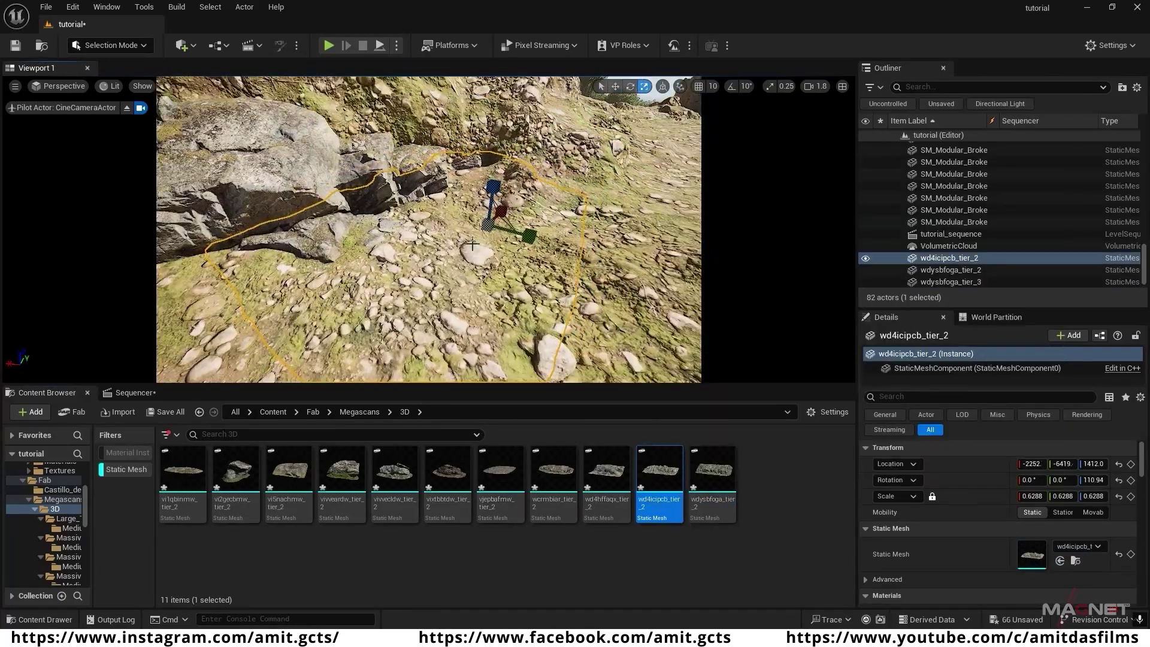
- Move the wd4icipcb rock to the water's edge beside the other rocks and duplicate it to extend the cliff
drag(504, 189, 175, 285)
right_drag(174, 284, 72, 270)
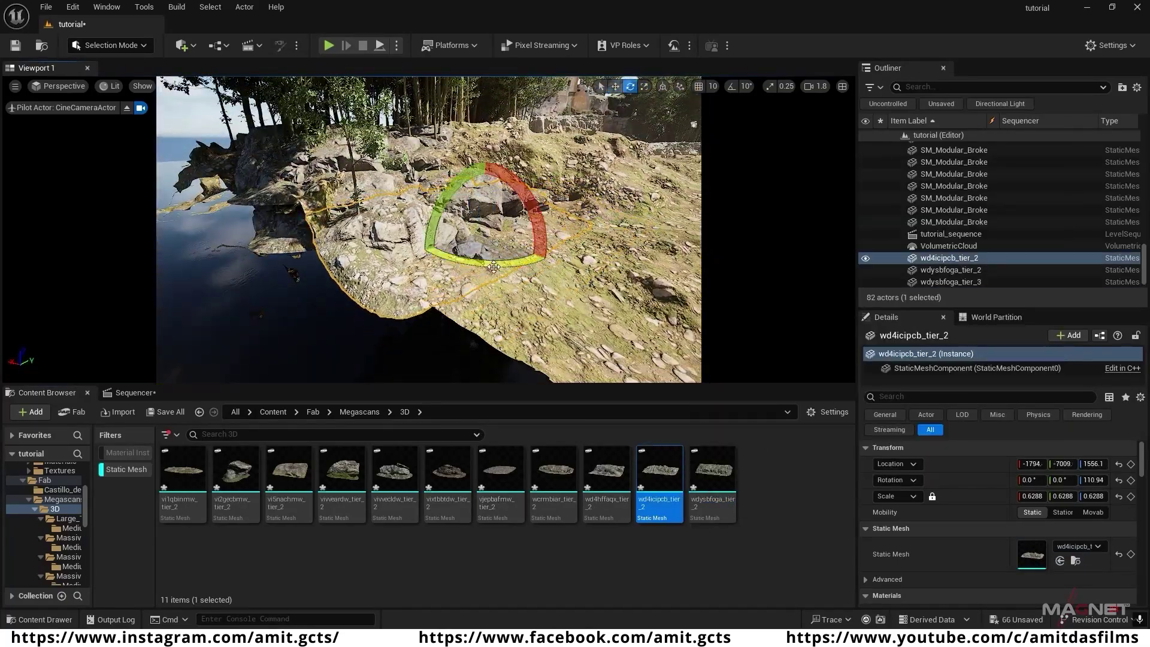
right_drag(291, 320, 311, 336)
alt+drag(383, 271, 479, 277)
right_drag(479, 277, 401, 246)
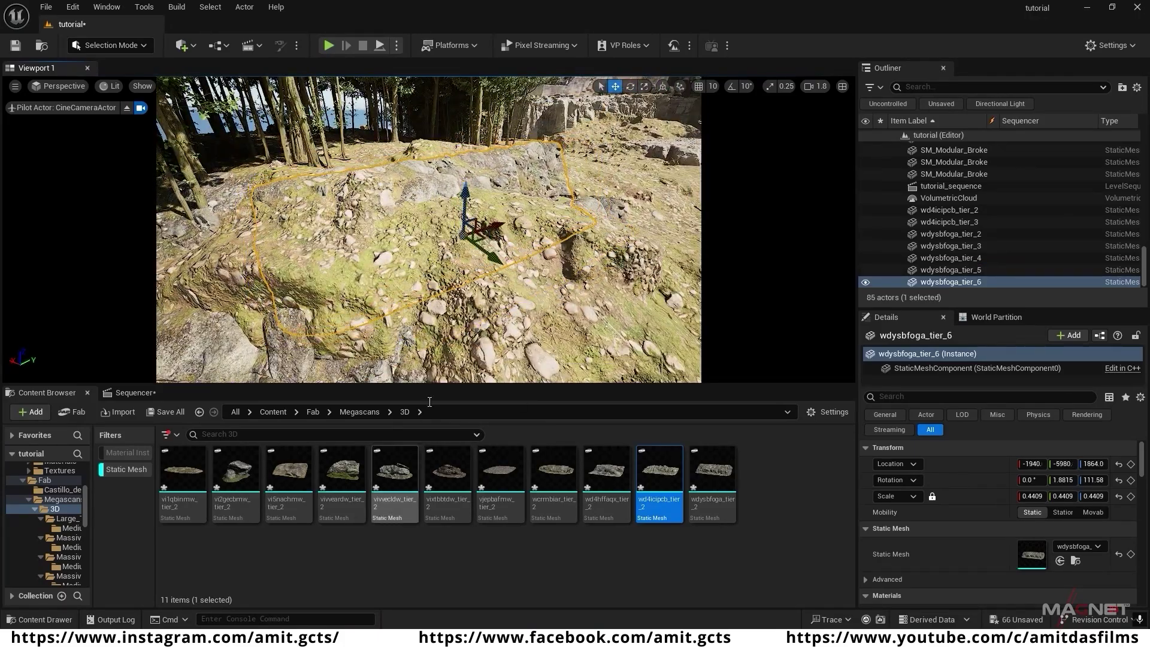
- Place the vivvecldw_tier_2 and vi2gecbmw_tier_2 boulders among the rocks on the hillside
drag(394, 474, 473, 113)
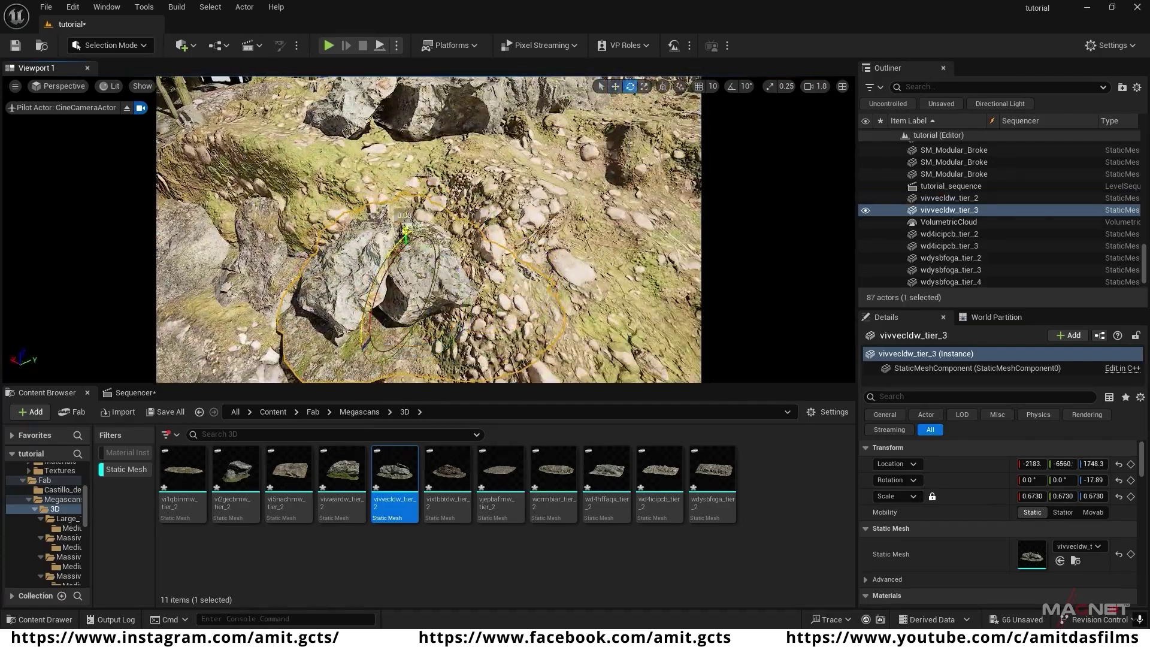
drag(235, 473, 502, 213)
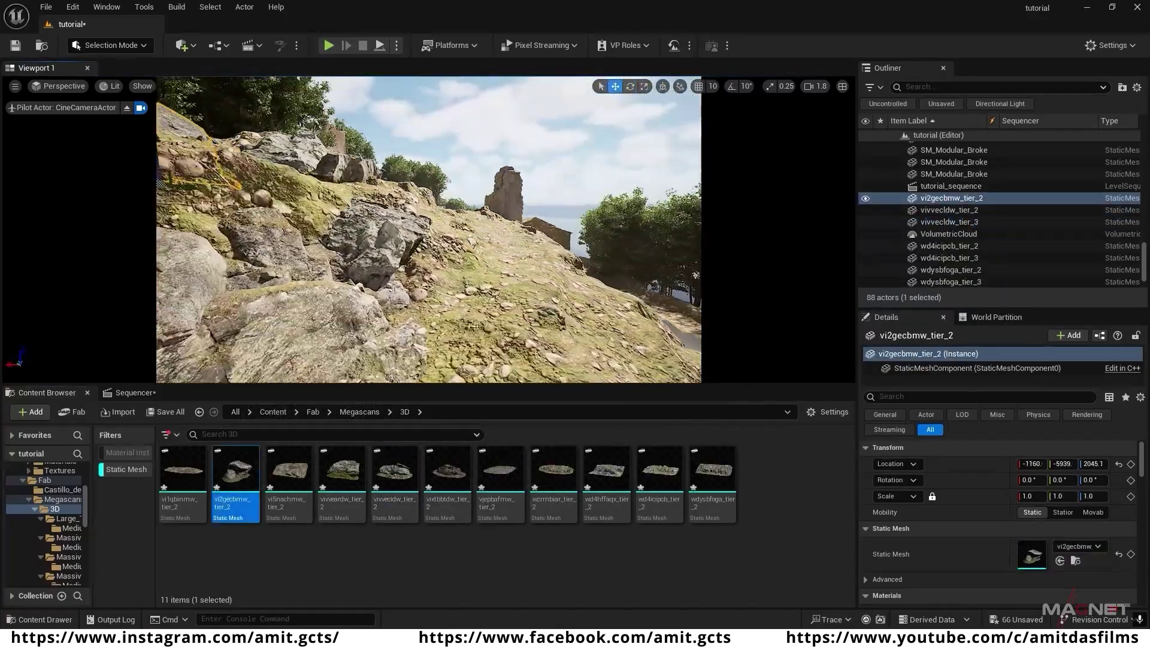
- Place a small wdysbfoga_tier_2 rock on the upper slope, scaled to about 0.17, and rotate and settle it into the ground
drag(712, 473, 535, 217)
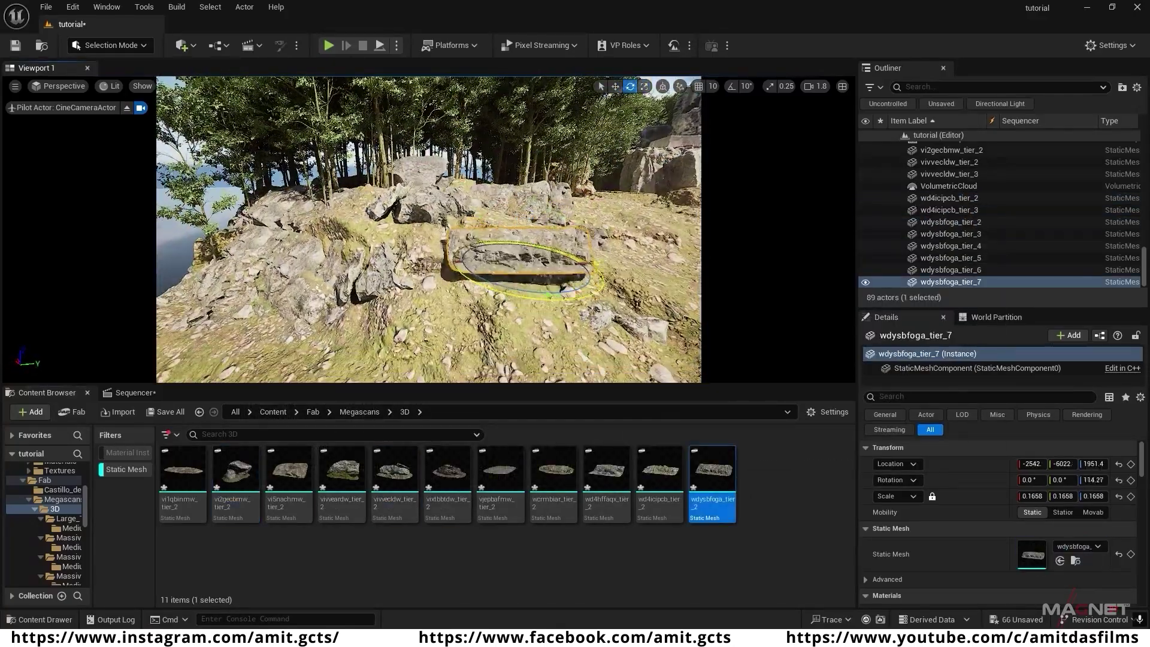
drag(551, 295, 543, 295)
key(w)
drag(527, 237, 526, 251)
right_drag(480, 281, 509, 299)
drag(523, 230, 529, 235)
right_drag(491, 263, 480, 282)
- Duplicate the small wdysbfoga rock down the slope, lower it to a height of about 1826 and rotate it to about 125°
alt+drag(479, 184, 418, 205)
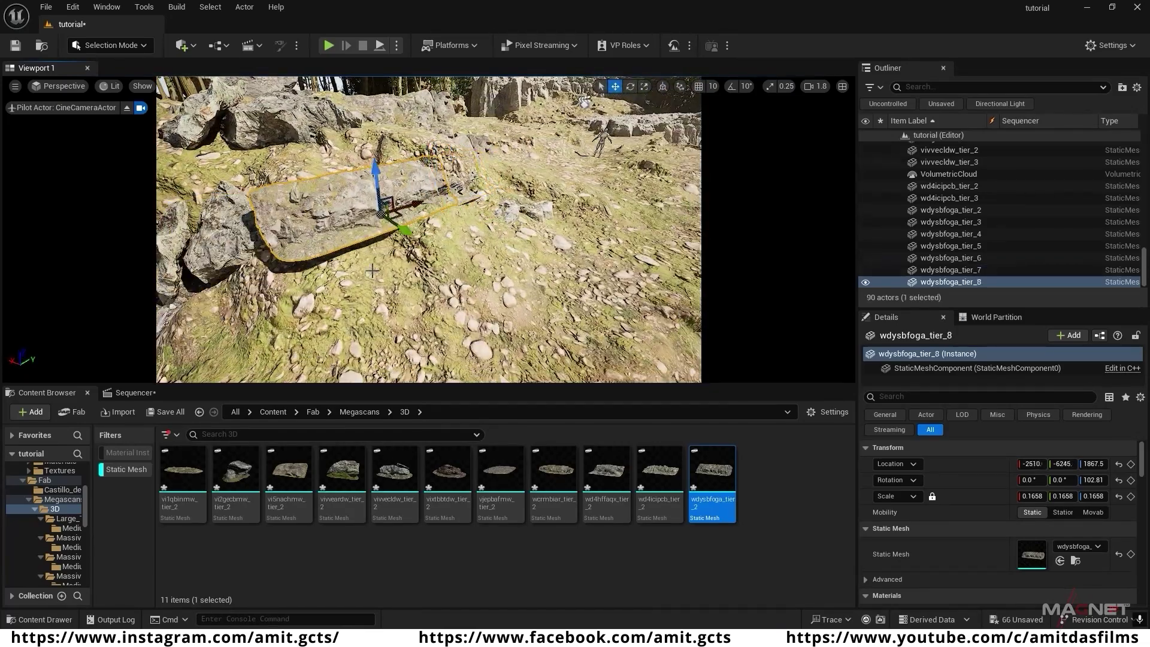
drag(375, 170, 378, 190)
right_drag(384, 257, 456, 239)
key(e)
drag(303, 264, 326, 255)
key(w)
click(336, 192)
click(251, 227)
- Place a vivvecldw_tier_2 boulder on the slope beside the rocks, turn it and settle it into the ground
click(398, 456)
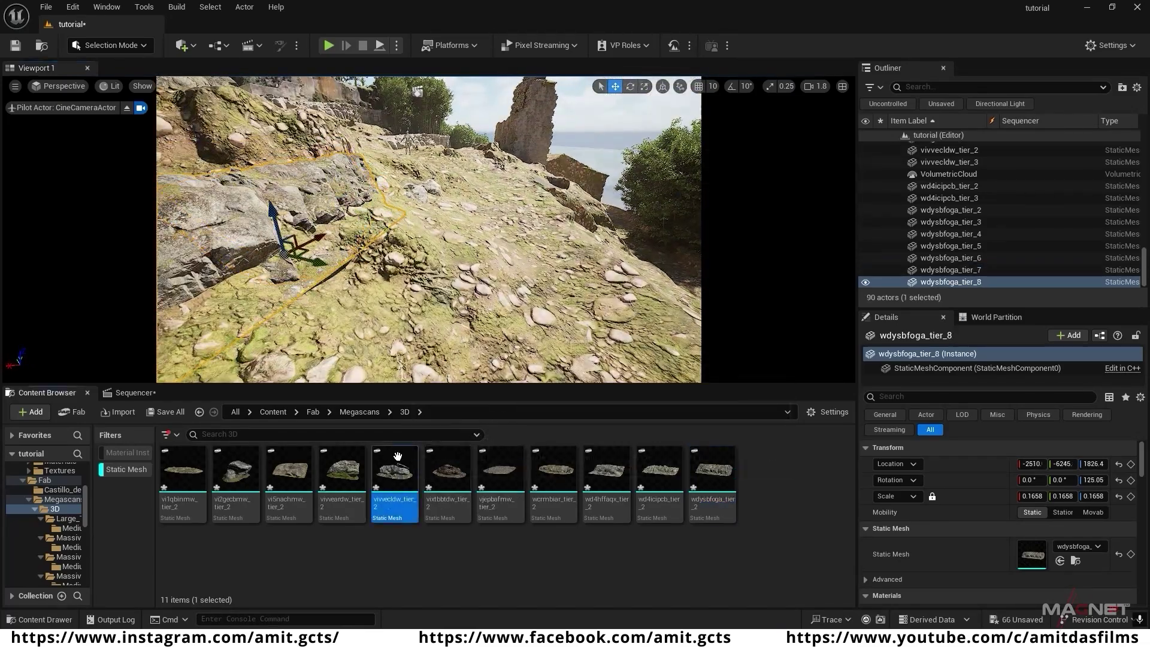
drag(397, 457, 334, 195)
right_drag(383, 240, 336, 257)
key(e)
drag(419, 287, 443, 288)
key(w)
drag(447, 240, 396, 263)
mouse_move(420, 258)
right_down()
mouse_move(384, 270)
mouse_move(431, 246)
mouse_move(455, 264)
mouse_move(432, 269)
right_up()
- Place a wd4hffaqx_tier_2 rock on the slope, scale it, rotate it and lower it into the ground
drag(607, 470, 486, 276)
key(r)
drag(506, 206, 491, 223)
right_drag(468, 240, 419, 257)
key(e)
drag(419, 247, 398, 248)
key(w)
drag(422, 195, 424, 224)
right_drag(423, 224, 473, 239)
drag(479, 252, 471, 257)
mouse_move(470, 256)
right_down()
mouse_move(503, 240)
mouse_move(456, 257)
right_up()
- Place another vivvecldw_tier_2 boulder on the hillside at a height of about 1842
drag(395, 470, 443, 222)
drag(442, 178, 441, 185)
right_drag(441, 187, 473, 232)
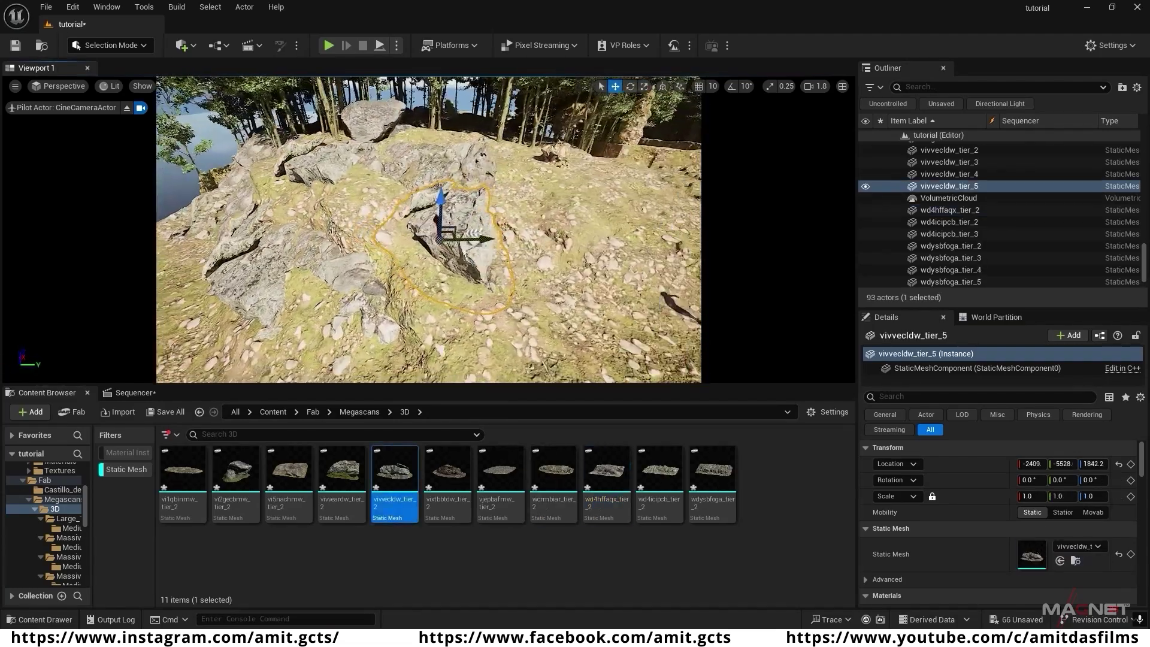
- Duplicate the vivvecldw boulder toward the rock group, rotate the copy to about 116°, and save everything
key(e)
alt+drag(479, 239, 330, 284)
click(46, 7)
click(63, 157)
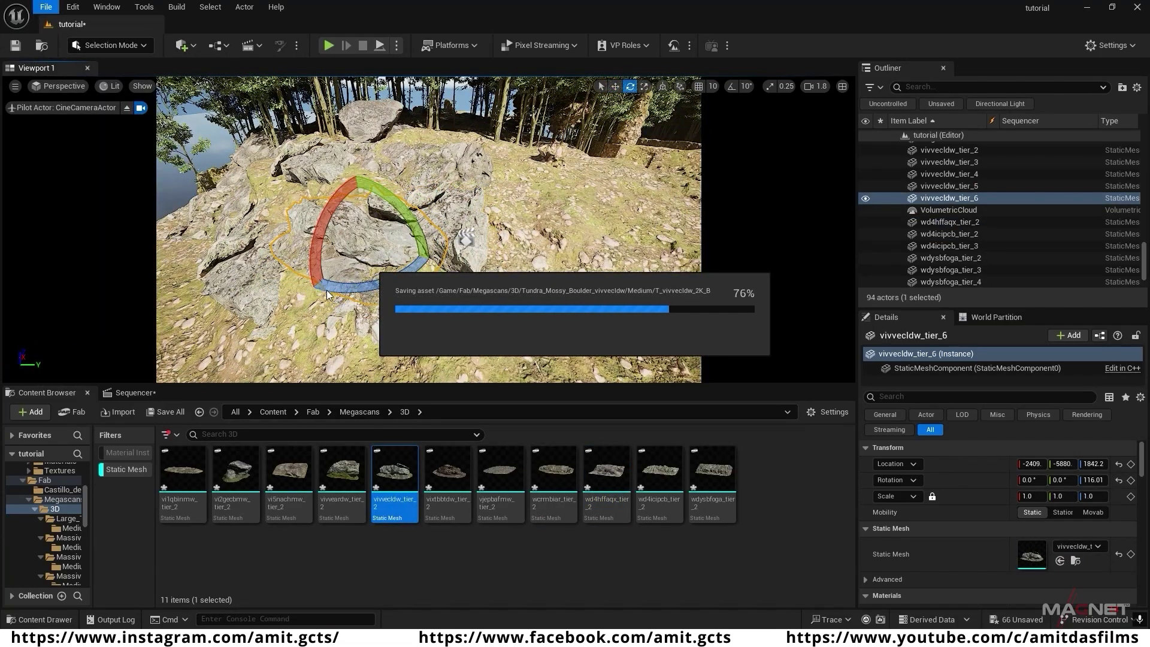
right_drag(383, 287, 419, 251)
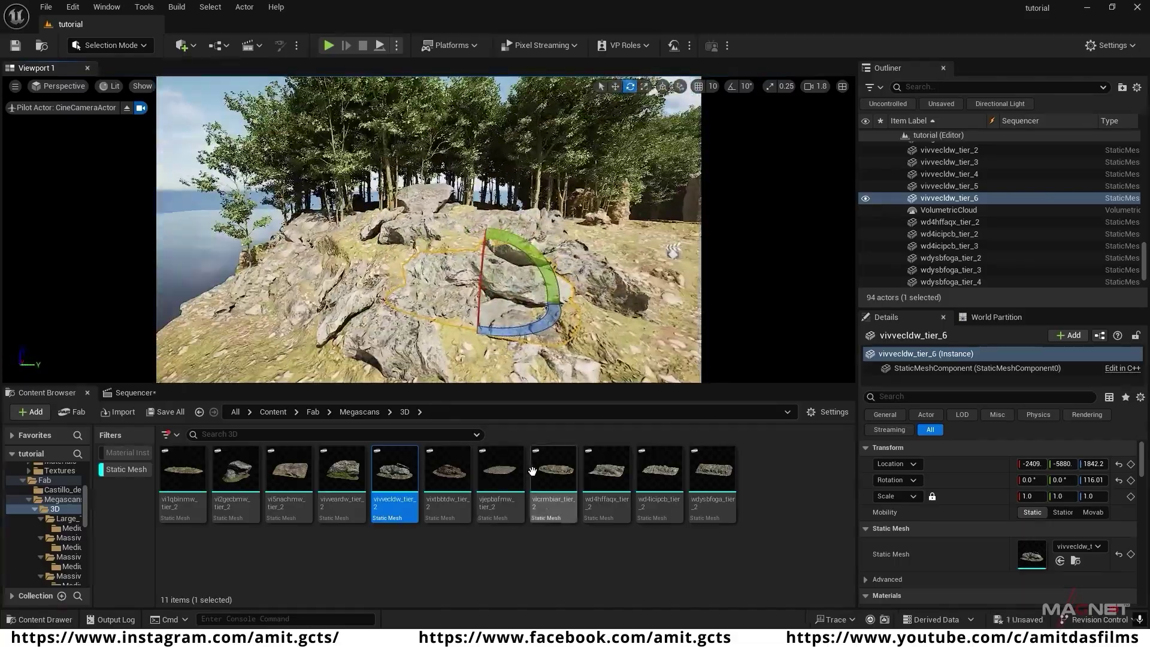
- Place a wcrmbiar_tier_2 rock on the slope near the trees, scaled to about 0.21 and rotated to about 60°
drag(533, 471, 616, 234)
key(r)
drag(616, 233, 576, 239)
right_drag(575, 239, 599, 246)
key(e)
drag(533, 286, 471, 241)
key(w)
right_drag(471, 241, 509, 258)
key(e)
drag(433, 195, 445, 190)
key(w)
drag(451, 185, 449, 199)
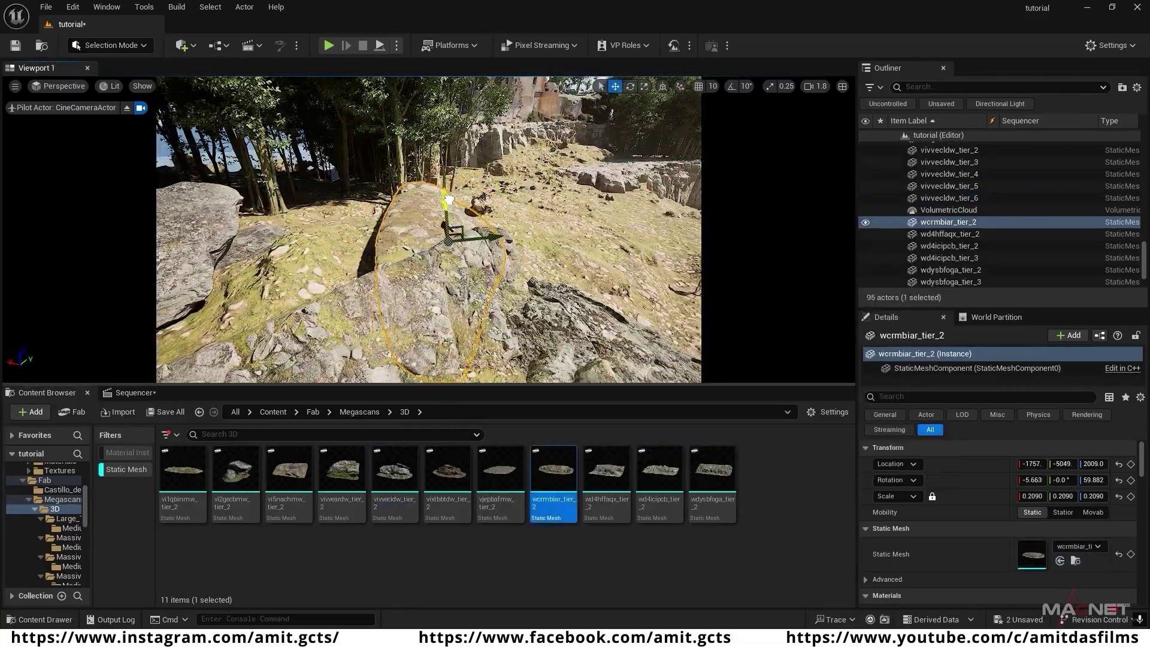
- Rotate the wcrmbiar rock to about 99° and sink it to a height of about 1983
right_drag(449, 200, 476, 209)
key(e)
drag(476, 210, 516, 255)
key(w)
drag(536, 260, 545, 261)
drag(484, 194, 484, 207)
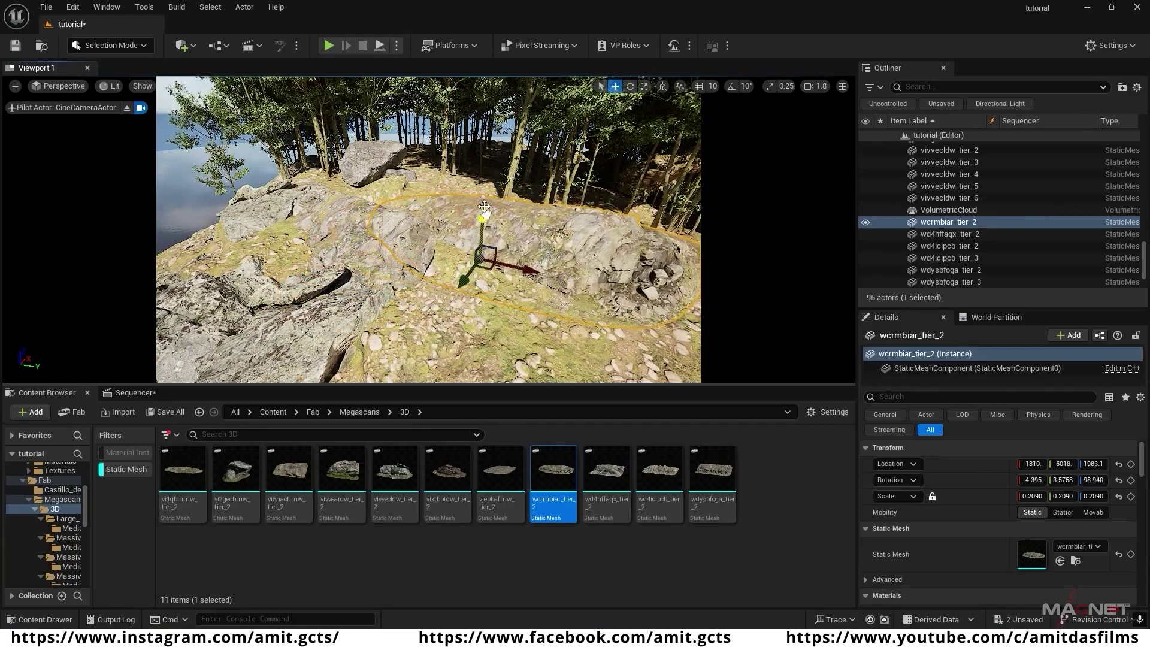
right_drag(484, 207, 539, 209)
- Place a vi1qbinmw_tier_2 ground rock beside the boulder at the forest edge, rotate it and adjust its height
drag(182, 472, 374, 258)
right_drag(375, 258, 305, 282)
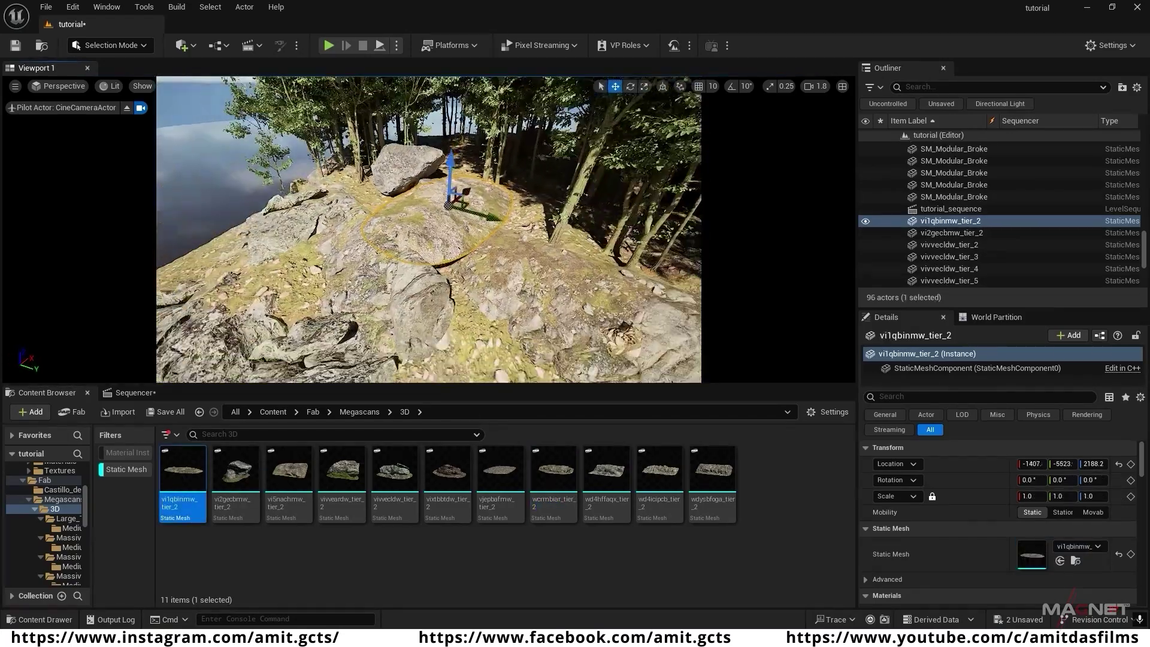
key(e)
drag(467, 225, 433, 220)
key(w)
drag(431, 189, 431, 185)
right_drag(431, 184, 492, 210)
- Duplicate the vi1qbinmw ground rock along the forest edge, rotate it to about -60° and lower it
alt+drag(458, 218, 350, 265)
key(e)
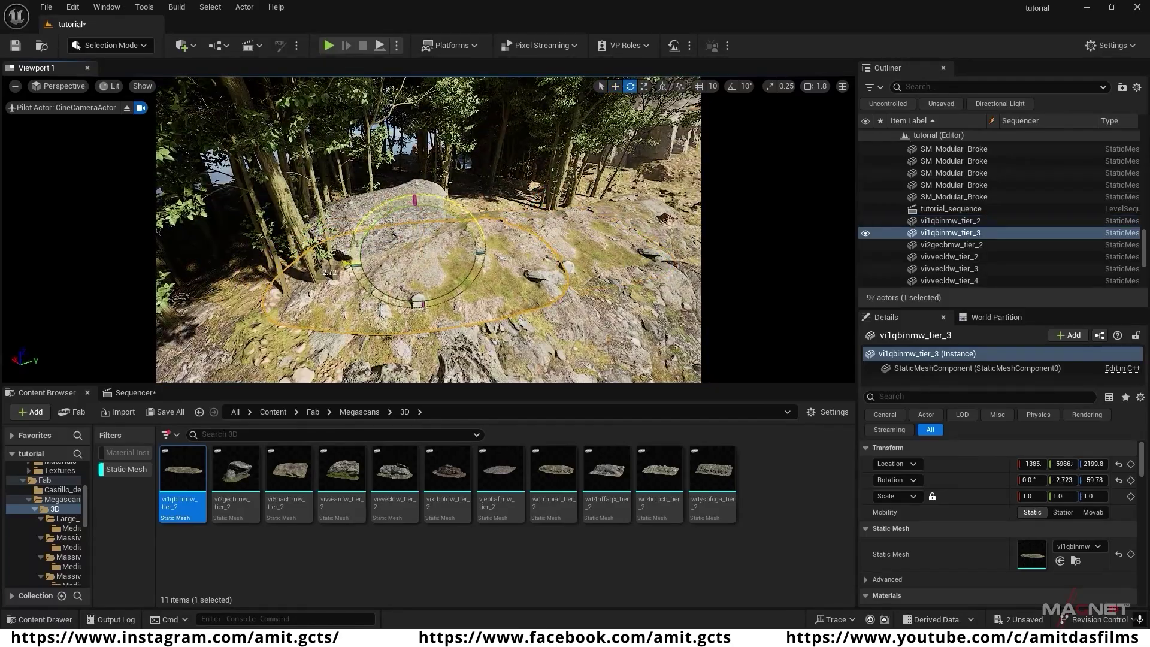
key(w)
drag(418, 209, 417, 223)
right_drag(416, 223, 396, 191)
- Duplicate the vi2gecbmw boulder beside the original at the forest edge, rotated to about -67°
click(414, 264)
key(e)
alt+drag(408, 363, 434, 362)
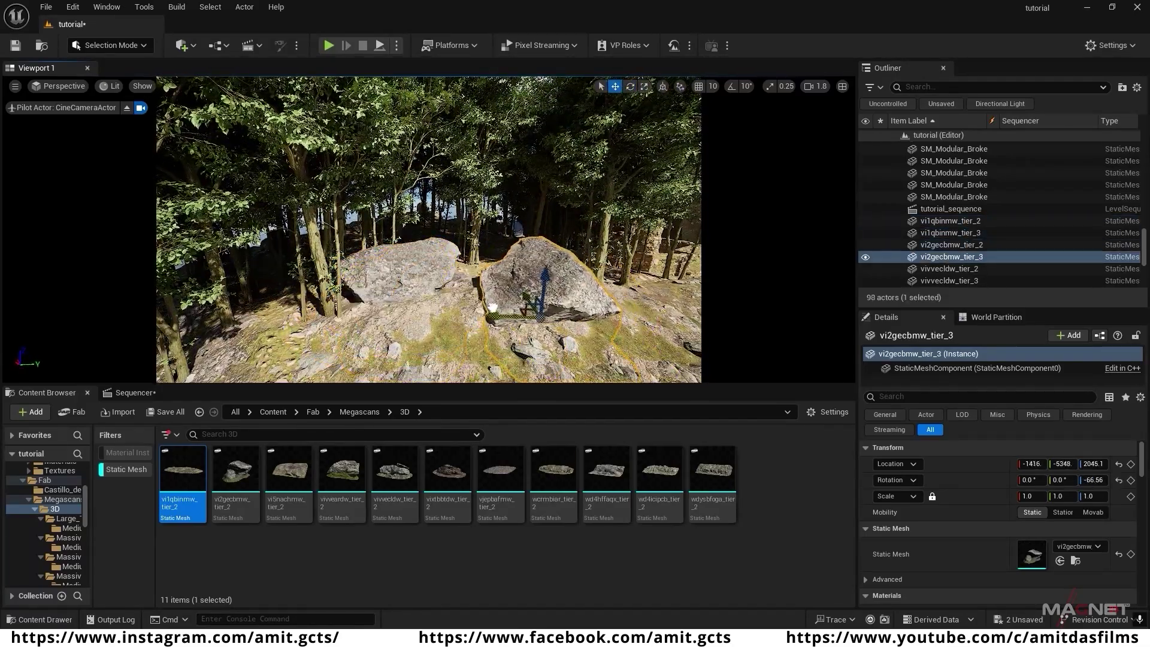
- Change the sun direction so shadows fall across the foreground rocks
right_drag(489, 157, 497, 145)
click(497, 145)
key(ctrl+l)
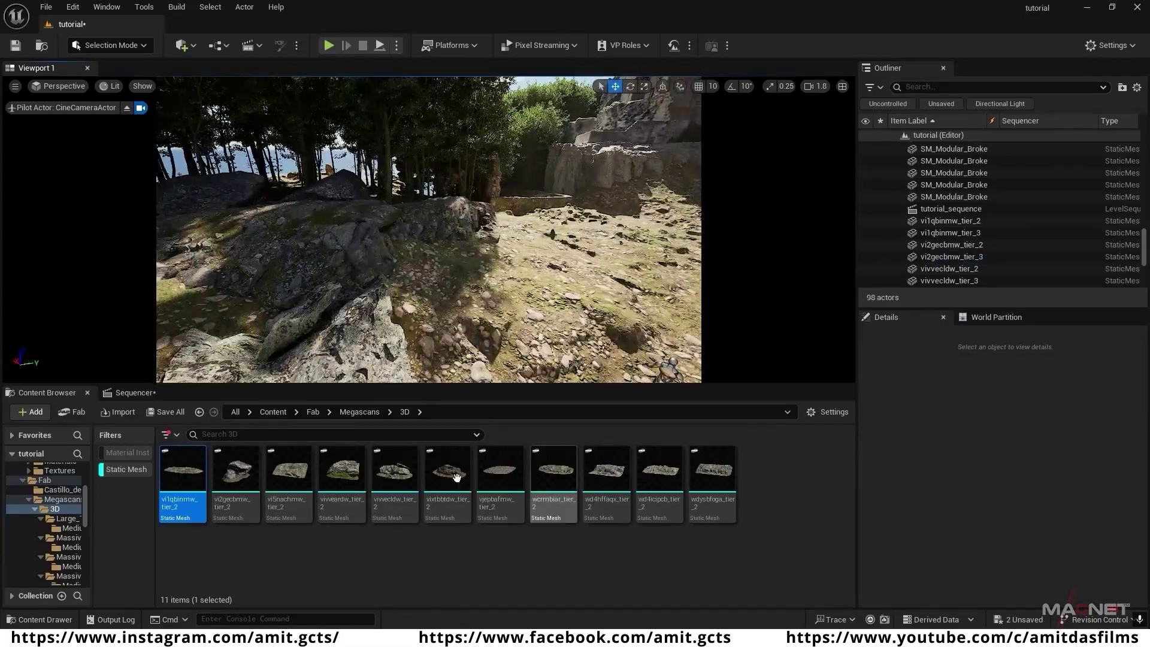
- Duplicate the wcrmbiar rock twice down the slope, giving the lower copy a vertical scale of about 0.27
drag(554, 470, 434, 270)
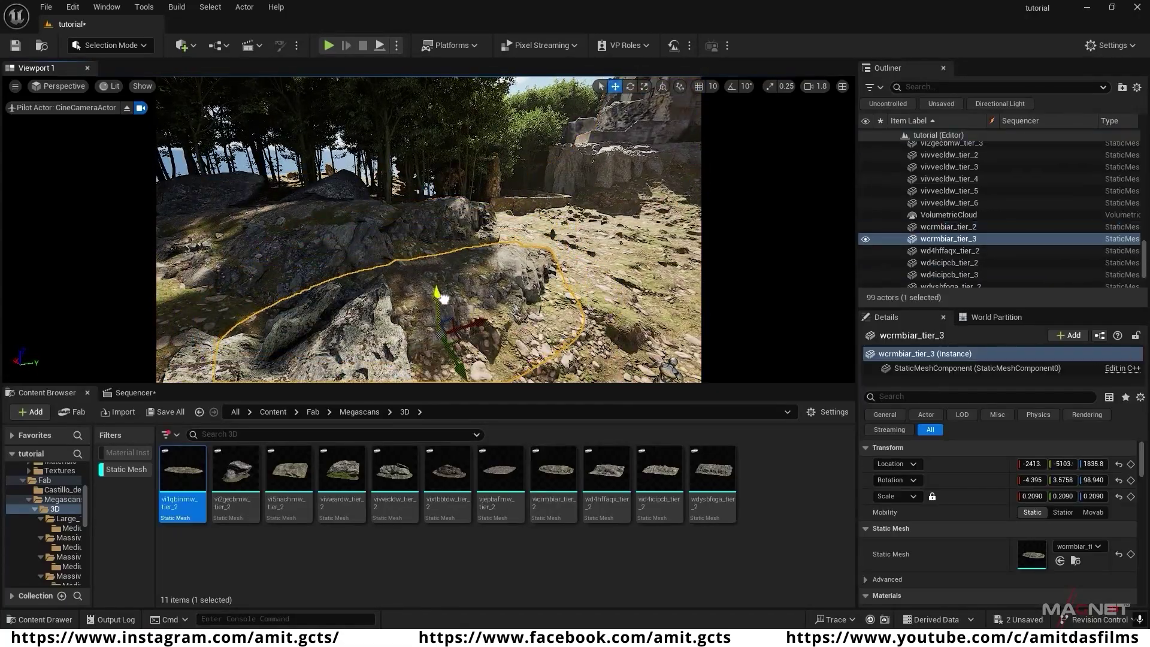
alt+drag(433, 269, 454, 257)
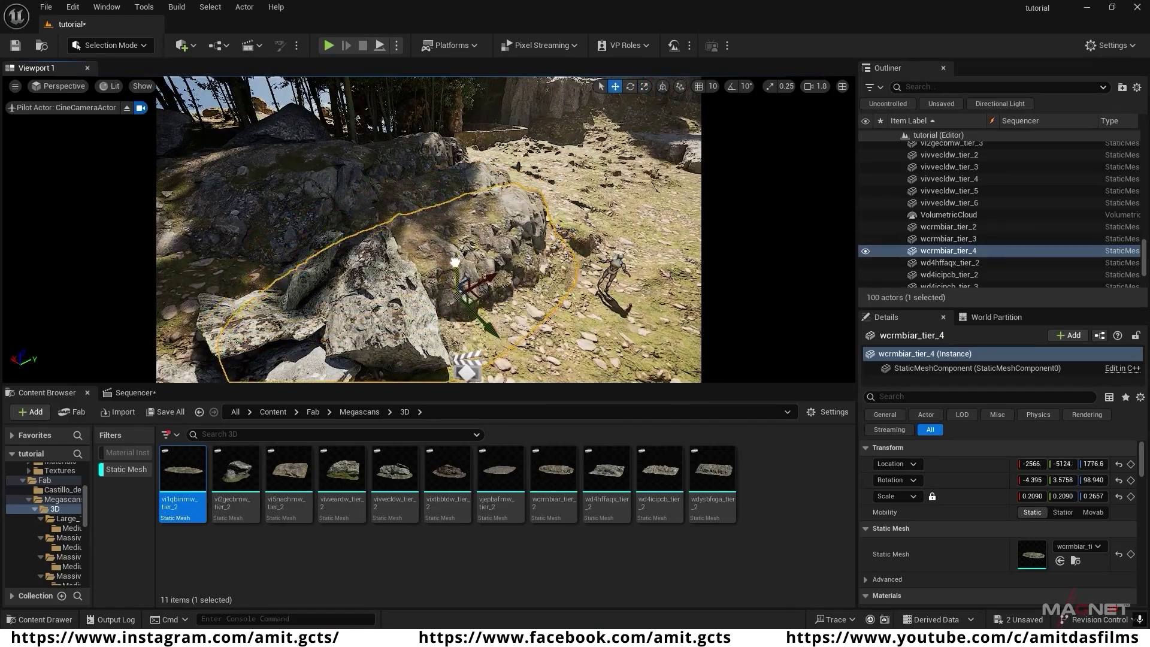
right_drag(454, 257, 420, 282)
key(e)
key(w)
- Duplicate the wcrmbiar rock once more across the slope to a height of about 1742 and adjust its rotation
alt+drag(494, 293, 409, 270)
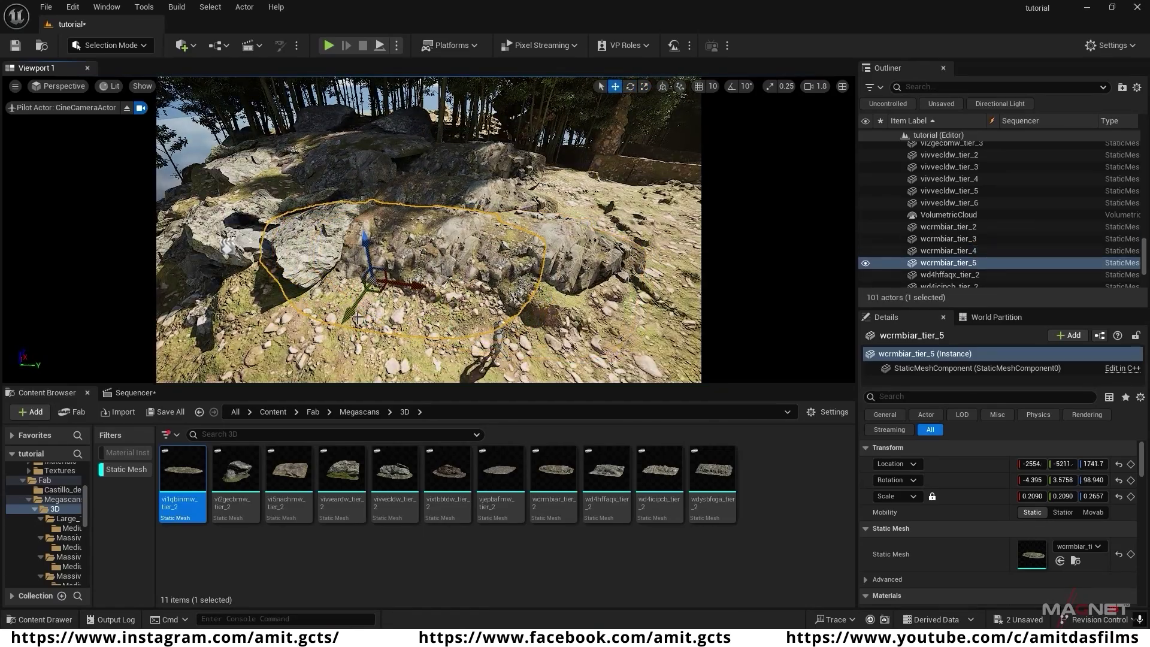
key(e)
drag(398, 320, 420, 305)
key(w)
right_drag(419, 300, 516, 288)
- Duplicate a vivvecldw boulder onto the shaded slope, tilt it about -19° and set its height to about 1935
click(489, 306)
alt+drag(490, 285, 372, 221)
key(e)
drag(363, 240, 364, 207)
key(w)
drag(372, 241, 372, 230)
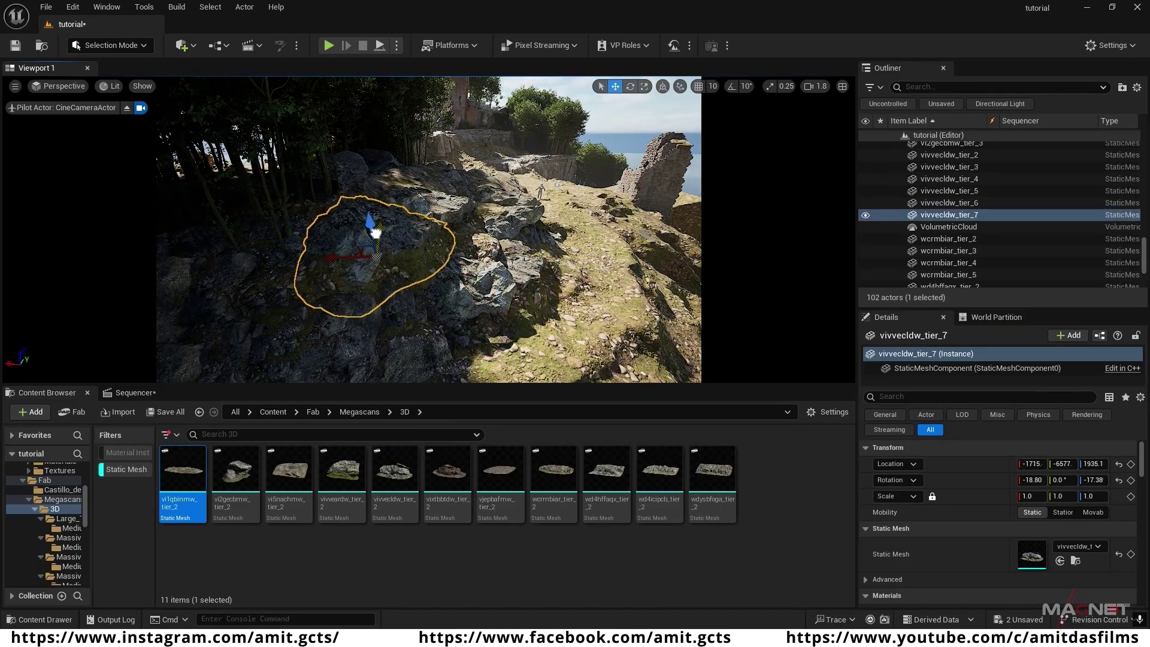
right_drag(372, 230, 462, 146)
- Examine the rock-dressed slope and its light and shadow from several camera angles
click(462, 146)
click(367, 269)
click(483, 136)
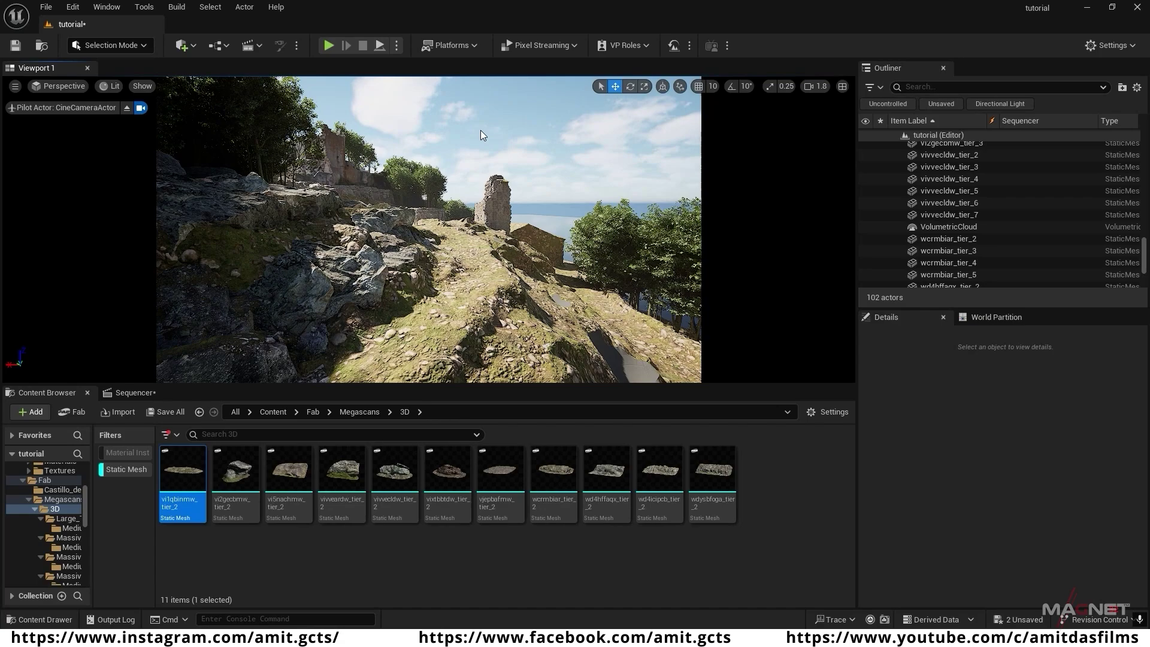
mouse_move(399, 304)
right_down()
mouse_move(315, 318)
mouse_move(344, 327)
mouse_move(420, 297)
right_up()
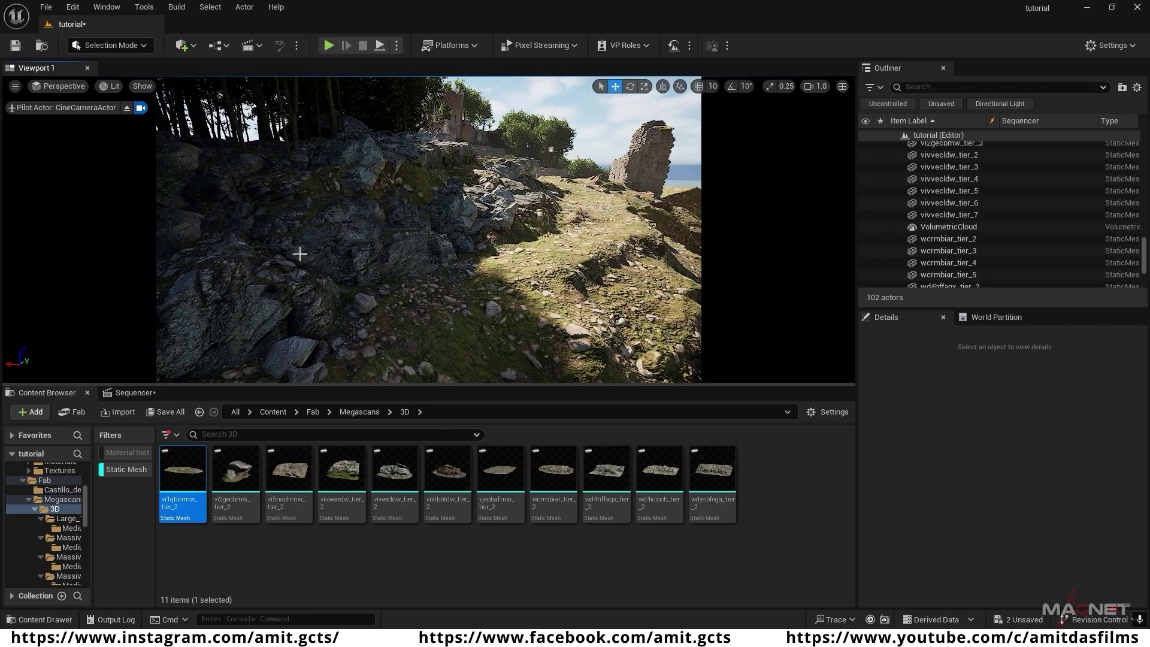
right_drag(420, 297, 392, 348)
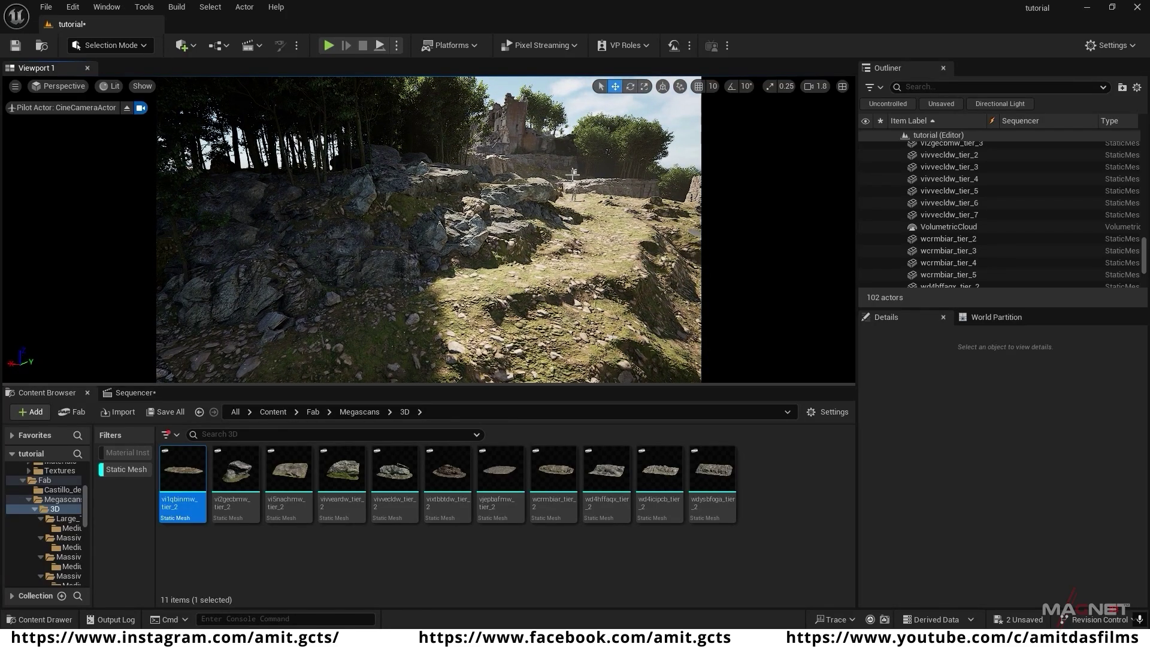
right_drag(573, 174, 614, 177)
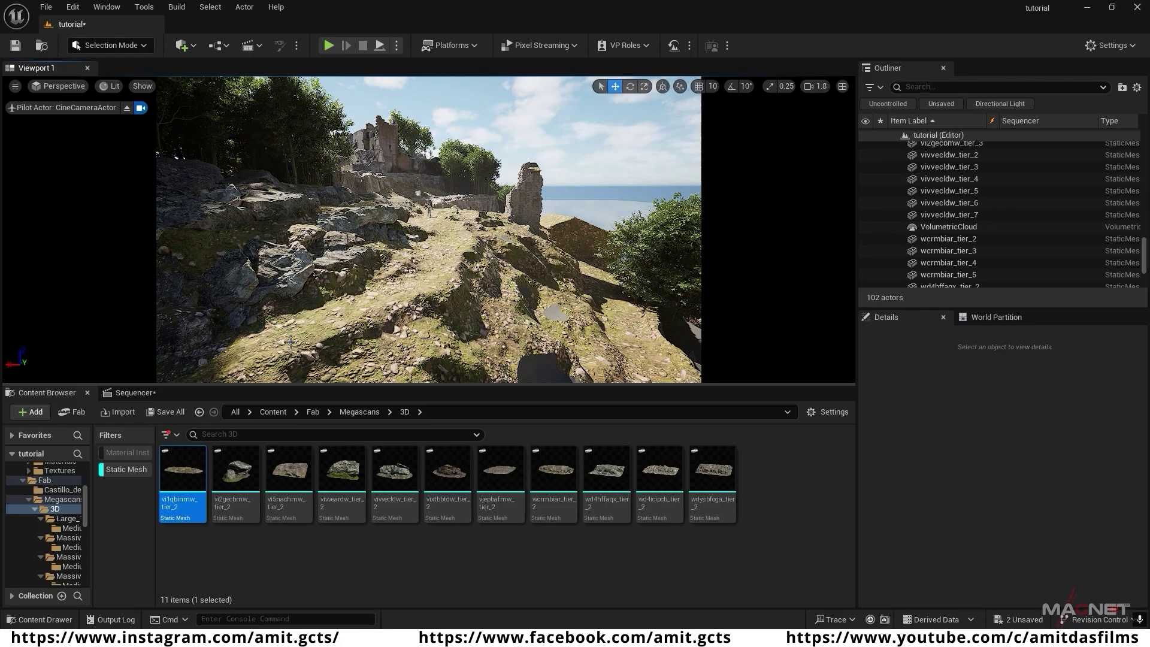
right_drag(291, 343, 255, 345)
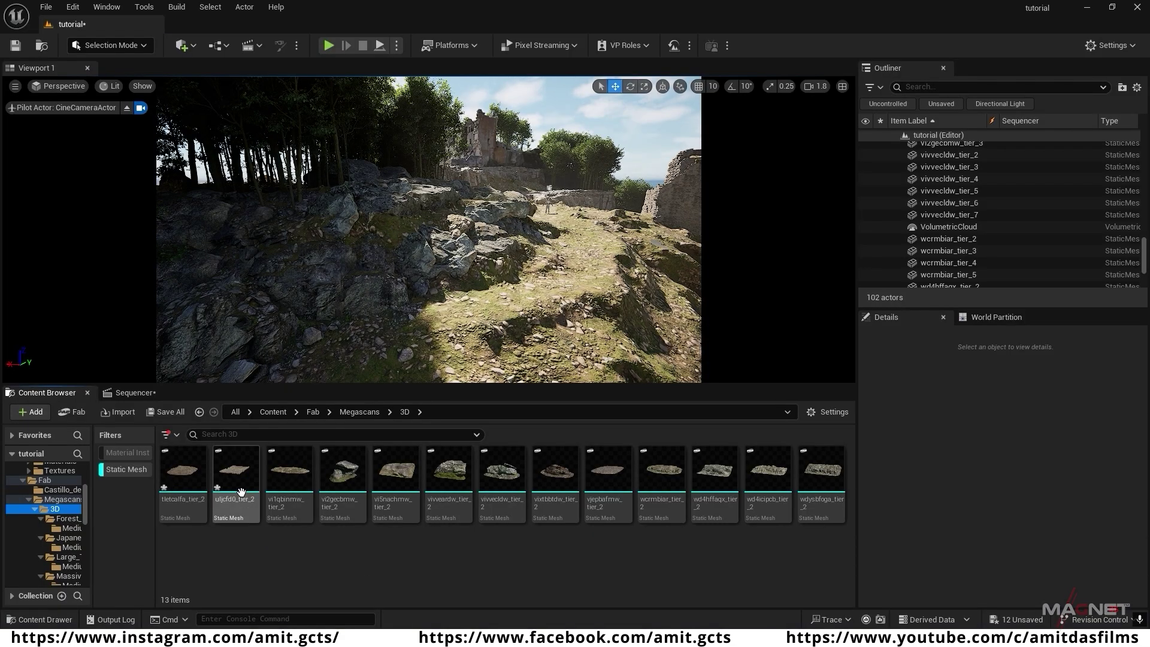
- Place the tletcalfa_tier_2 terrain piece on the path below the rocks and rotate it to about 47°
mouse_move(238, 472)
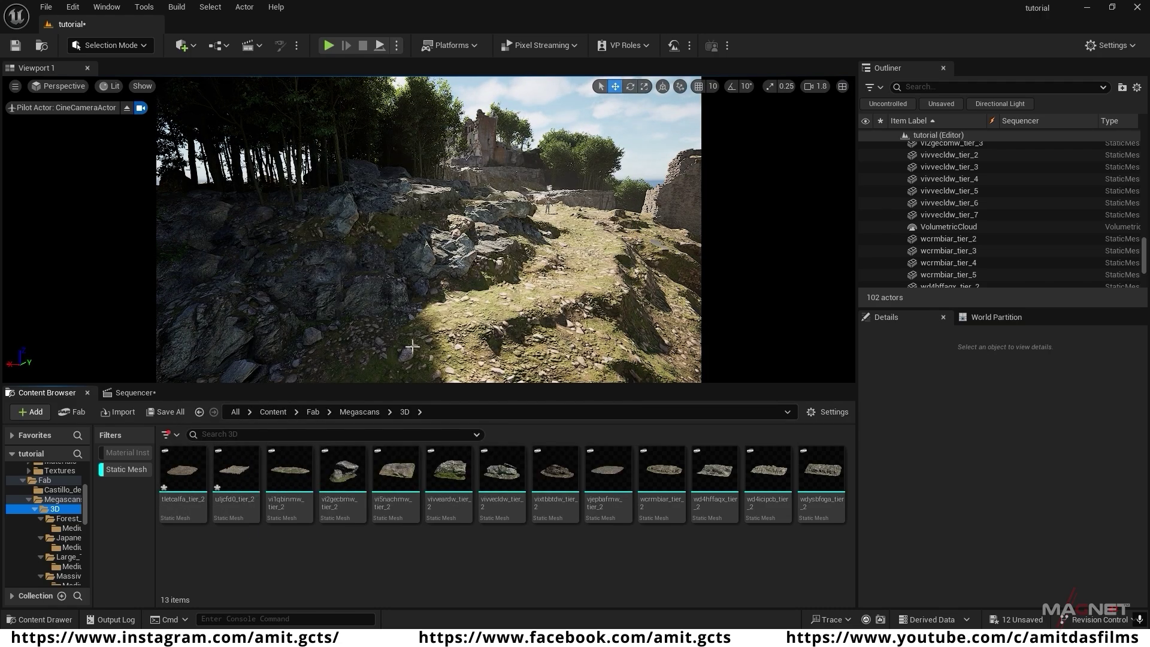
right_drag(505, 303, 505, 304)
key(w)
drag(182, 474, 570, 246)
right_drag(570, 246, 605, 237)
key(w)
key(e)
drag(502, 305, 464, 308)
drag(520, 230, 469, 230)
- Flatten the tletcalfa terrain piece to a vertical scale of about 0.52
key(r)
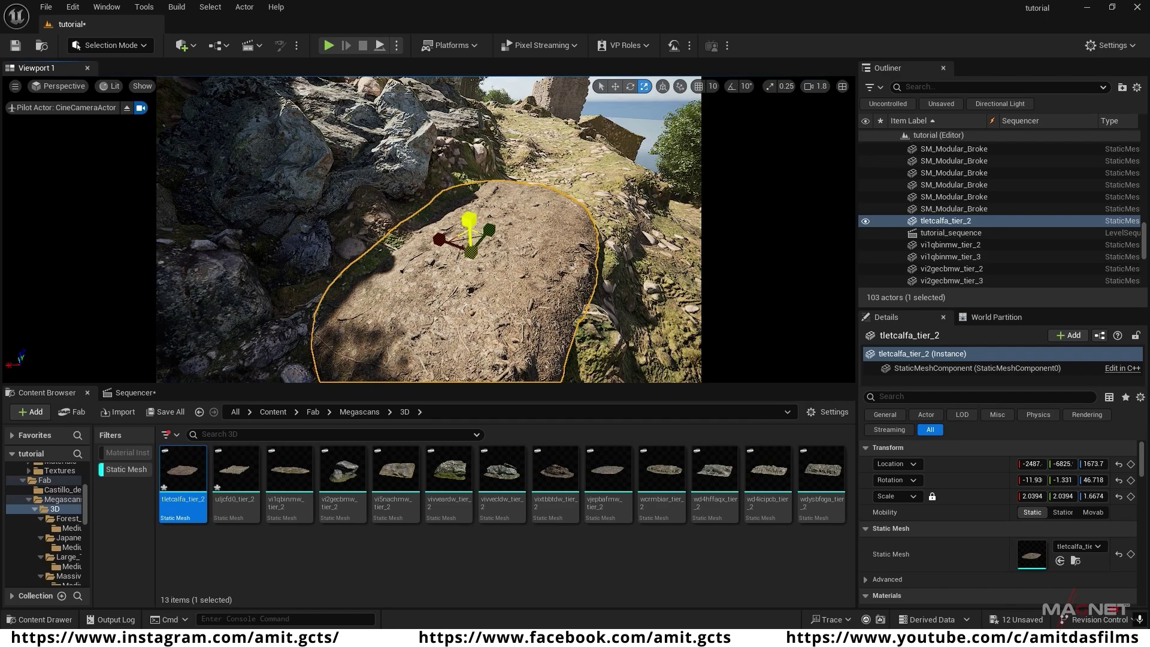
mouse_move(470, 220)
mouse_down()
mouse_move(469, 240)
mouse_move(469, 228)
mouse_up()
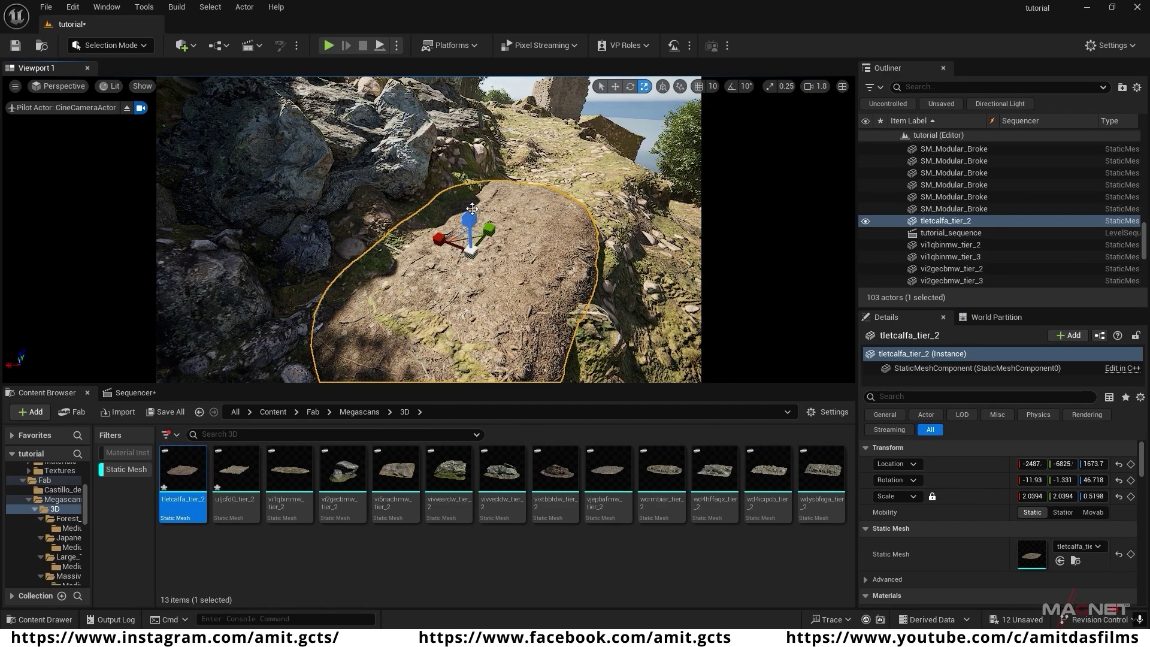
right_drag(518, 243, 468, 240)
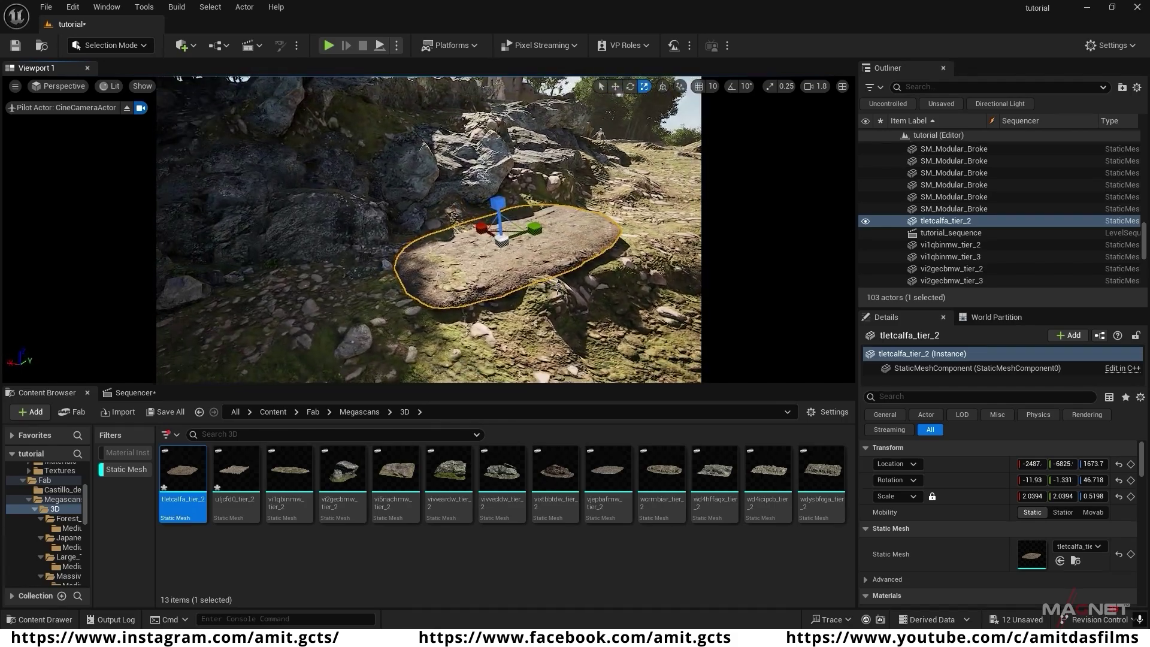
- Move the tletcalfa piece to the lower path and sink it into the ground at a height of about 1595
key(w)
drag(538, 225, 514, 262)
right_drag(514, 262, 505, 285)
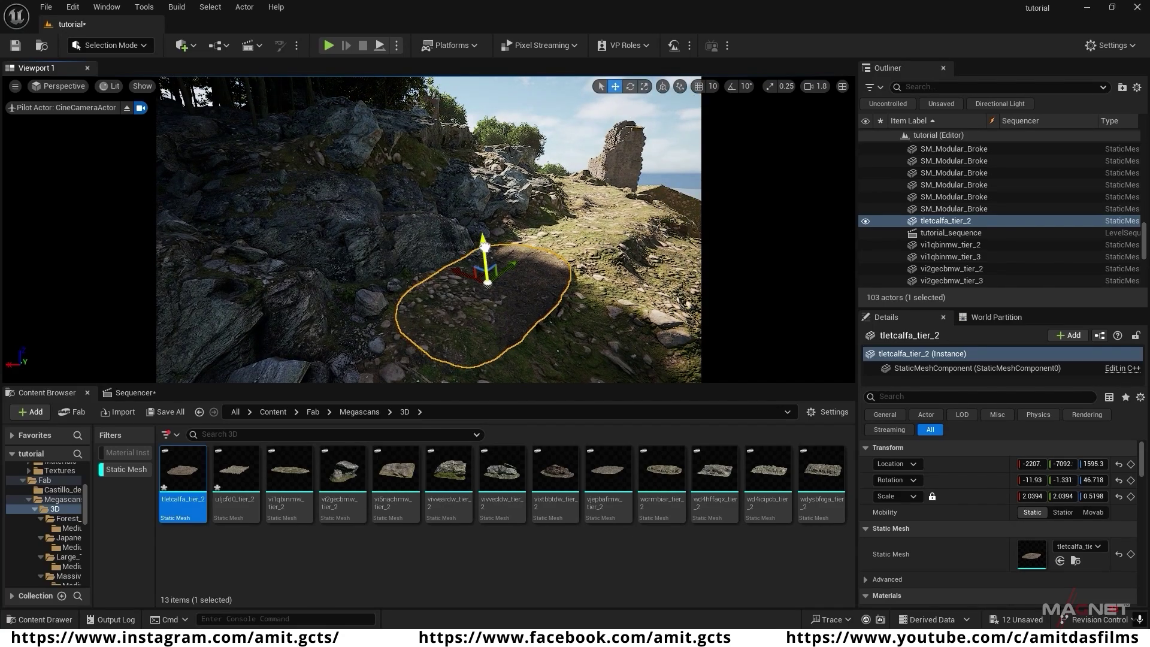
mouse_move(485, 242)
mouse_down()
mouse_move(480, 264)
mouse_move(495, 250)
mouse_up()
right_drag(495, 251, 443, 282)
- Duplicate the tletcalfa piece up the path, adjust its rotation and lower it onto the ground
alt+drag(432, 300, 510, 249)
key(e)
key(w)
mouse_move(507, 242)
mouse_down()
mouse_move(508, 268)
mouse_move(508, 255)
mouse_up()
right_drag(508, 254, 534, 288)
- Add a third tletcalfa piece farther up the path, adjust its tilt and settle it
alt+drag(536, 309, 600, 249)
key(e)
key(w)
drag(619, 236, 619, 244)
- Reselect the second tletcalfa piece and lower it slightly into the ground
click(464, 324)
right_drag(467, 299, 471, 257)
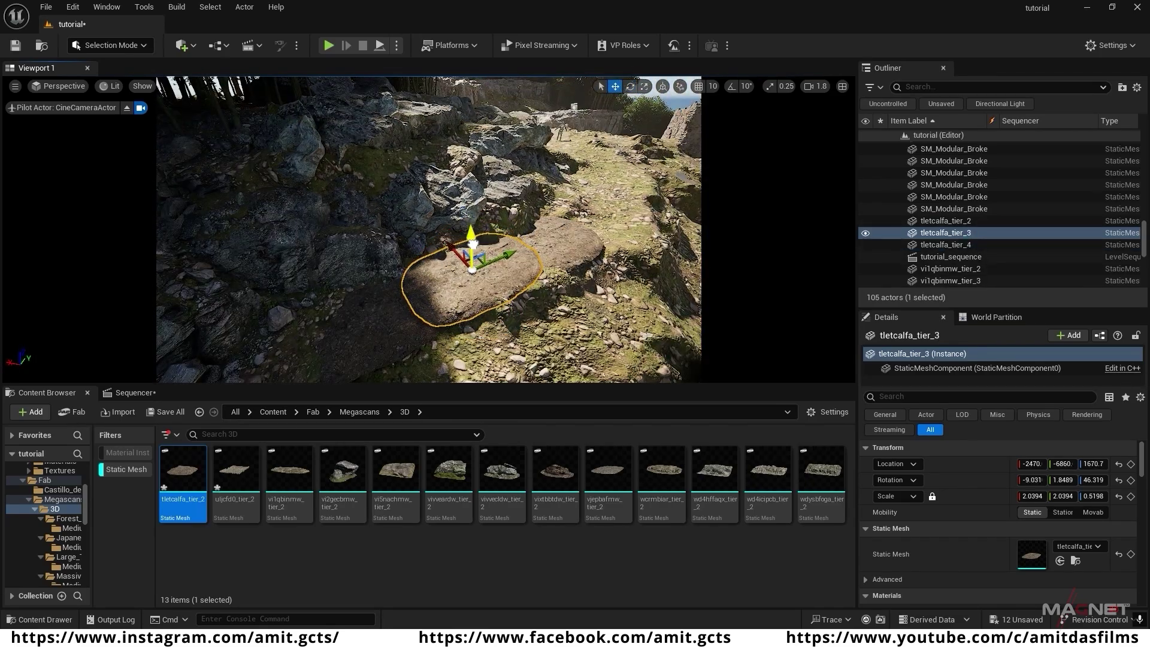
drag(472, 245, 473, 249)
right_drag(473, 249, 431, 264)
- Duplicate the third tletcalfa piece farther along the path, rotated to about 39° at a height of about 1750
click(428, 264)
key(e)
alt+drag(422, 249, 571, 258)
key(w)
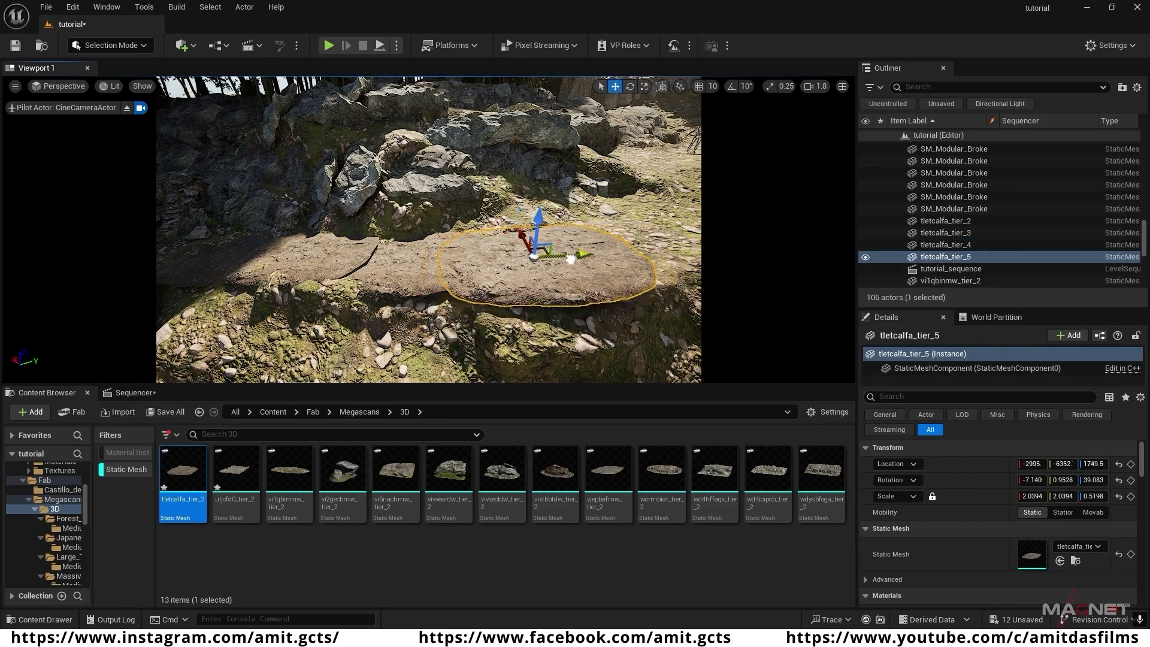
- Adjust the vertical scale and tilt of the third tletcalfa piece to blend it between its neighbours
click(428, 263)
key(w)
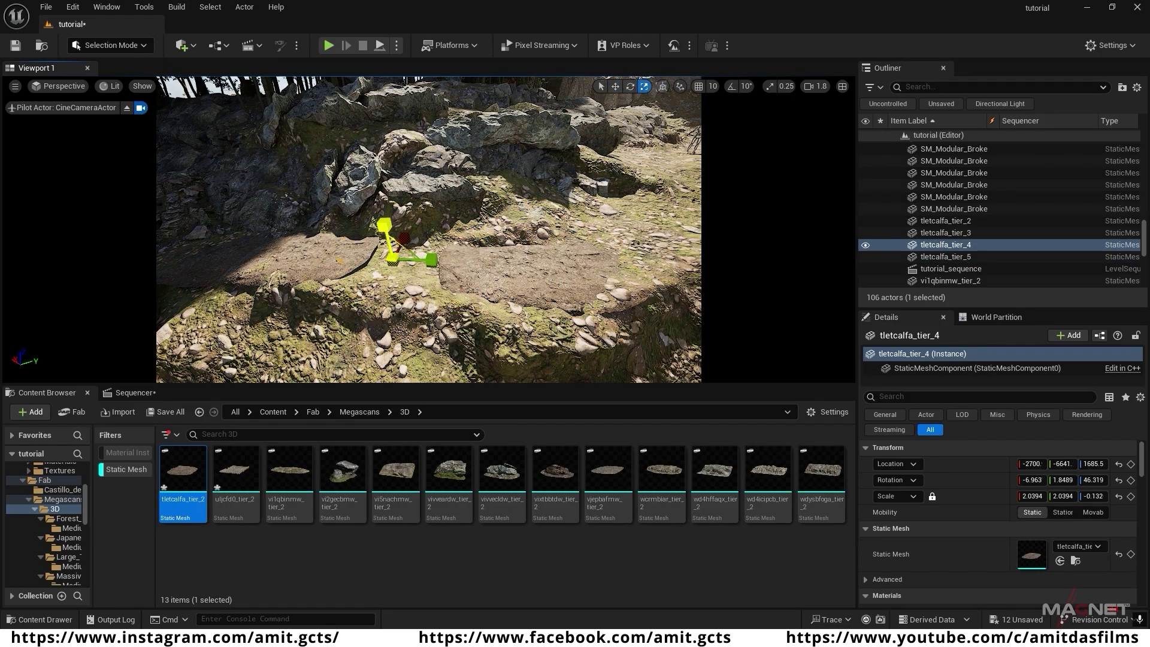
drag(390, 221, 388, 207)
key(e)
drag(365, 207, 379, 196)
- Select the adjoining lower tletcalfa piece and lower it into the path
click(269, 258)
right_drag(269, 240, 455, 222)
click(461, 204)
key(w)
drag(465, 161, 466, 169)
right_drag(467, 179, 384, 204)
- Duplicate a tletcalfa piece onto the upper stretch of the path and rotate it to follow the ground
click(389, 246)
alt+drag(419, 230, 527, 180)
key(e)
drag(532, 186, 531, 207)
- Duplicate the tletcalfa piece toward the path's outer edge at a height of about 1740 and adjust its tilt
alt+drag(526, 157, 540, 224)
key(e)
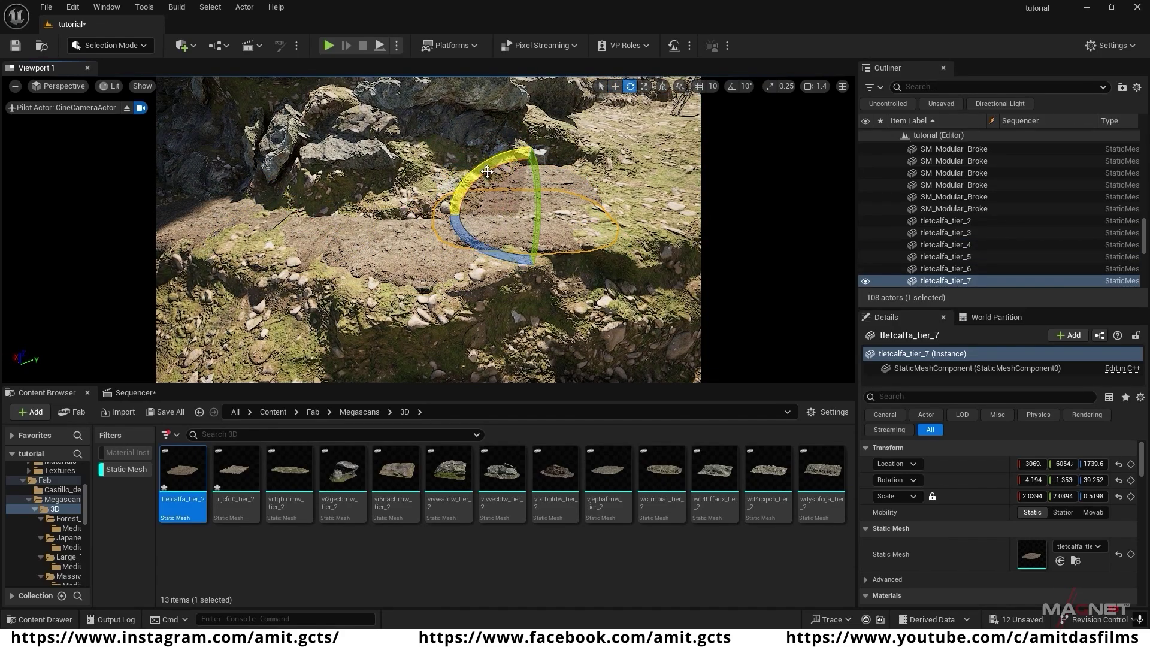
drag(487, 172, 484, 179)
right_drag(485, 180, 365, 234)
- Extend the path with another tletcalfa copy rotated to about 25° at a height of about 1769
key(w)
alt+drag(366, 237, 483, 234)
key(e)
drag(461, 202, 457, 207)
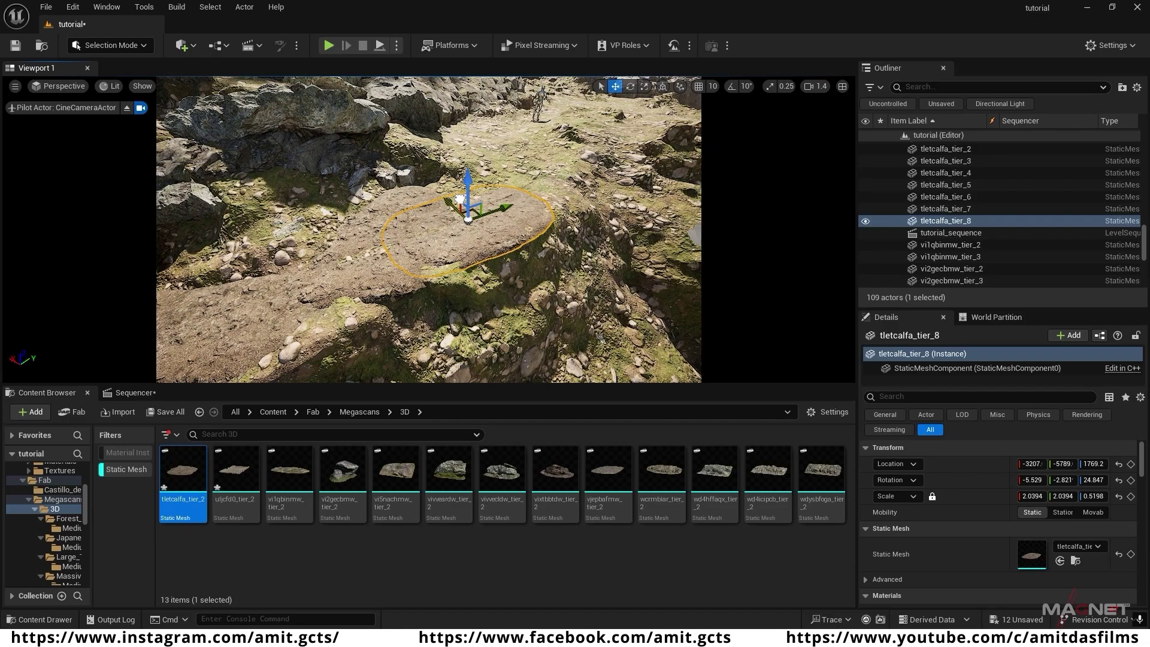
- Add two more tletcalfa copies uphill along the path, rotate the last to about -7°, and save everything
right_drag(461, 199, 504, 264)
alt+drag(504, 263, 536, 270)
right_drag(536, 270, 435, 231)
key(e)
drag(360, 211, 386, 129)
click(46, 8)
click(66, 153)
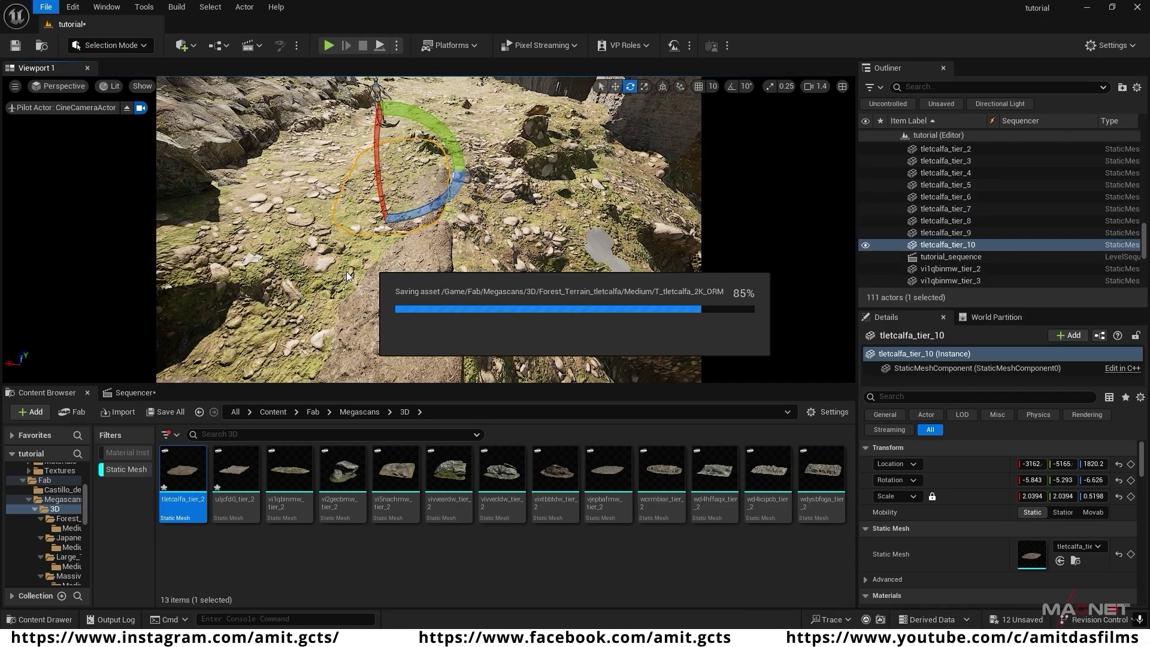
- Duplicate the large tletcalfa ground piece, scaled about 3.88, onto the upper hillside at a height of about 1849
right_drag(474, 231, 414, 219)
drag(536, 146, 407, 113)
click(438, 264)
click(495, 176)
key(w)
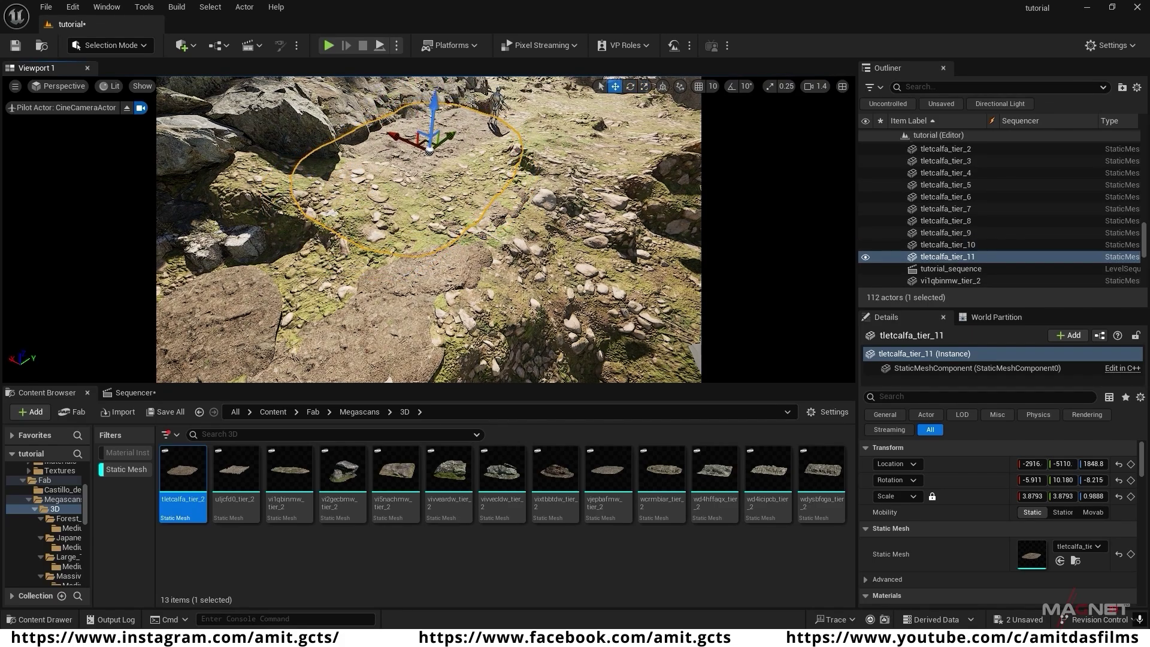
- Duplicate a smaller tletcalfa piece onto the path and rotate it to a yaw of about 12° to follow the ground
right_drag(429, 192, 384, 207)
click(365, 216)
alt+drag(359, 198, 467, 229)
key(e)
drag(467, 176, 440, 181)
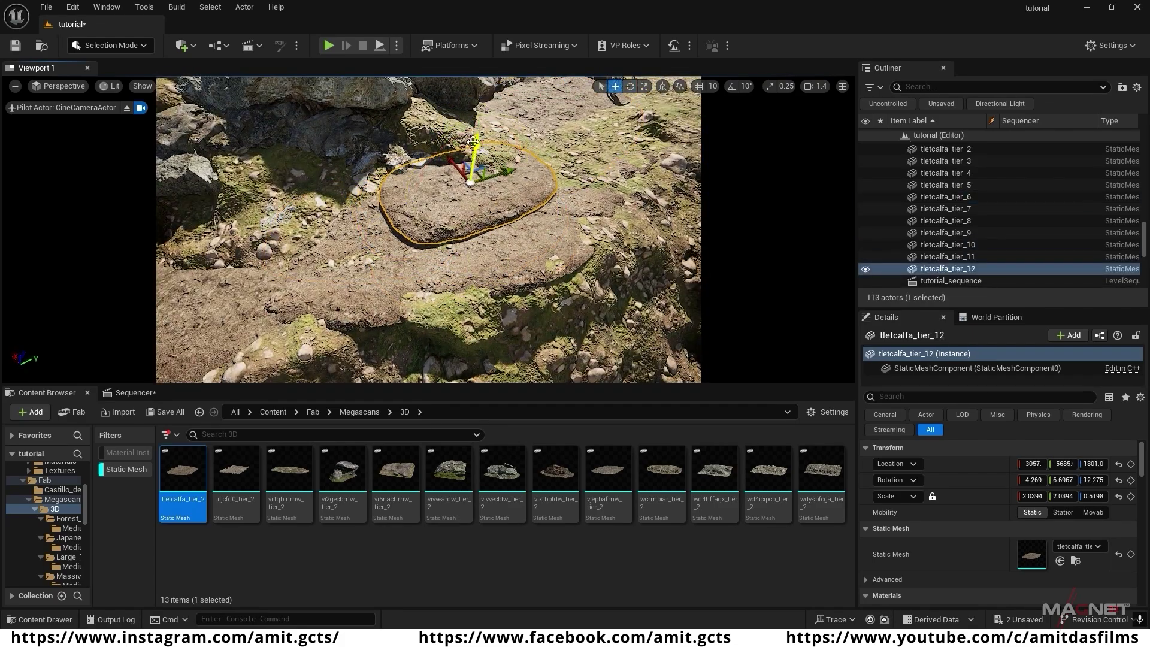
- Sink the new tletcalfa piece into the path at a height of about 1784
right_drag(473, 141, 429, 258)
click(440, 210)
key(e)
click(480, 287)
click(557, 227)
key(w)
drag(576, 190, 578, 179)
right_drag(509, 198, 420, 221)
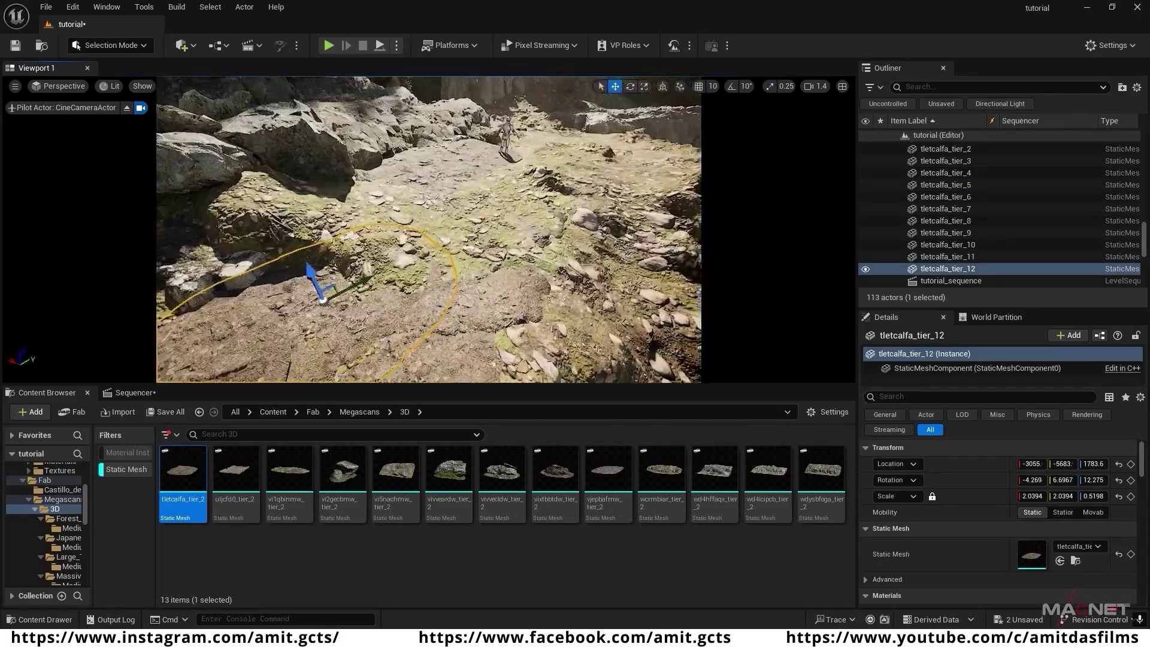
- Add two more tletcalfa copies uphill to fill the path's upper stretch
alt+drag(323, 299, 541, 174)
key(w)
mouse_move(546, 169)
right_down()
mouse_move(527, 138)
mouse_move(545, 156)
right_up()
alt+drag(533, 269, 543, 245)
right_drag(543, 197, 432, 228)
- Adjust the rotation of tletcalfa_tier_6 so it blends into the surrounding dirt path
click(296, 258)
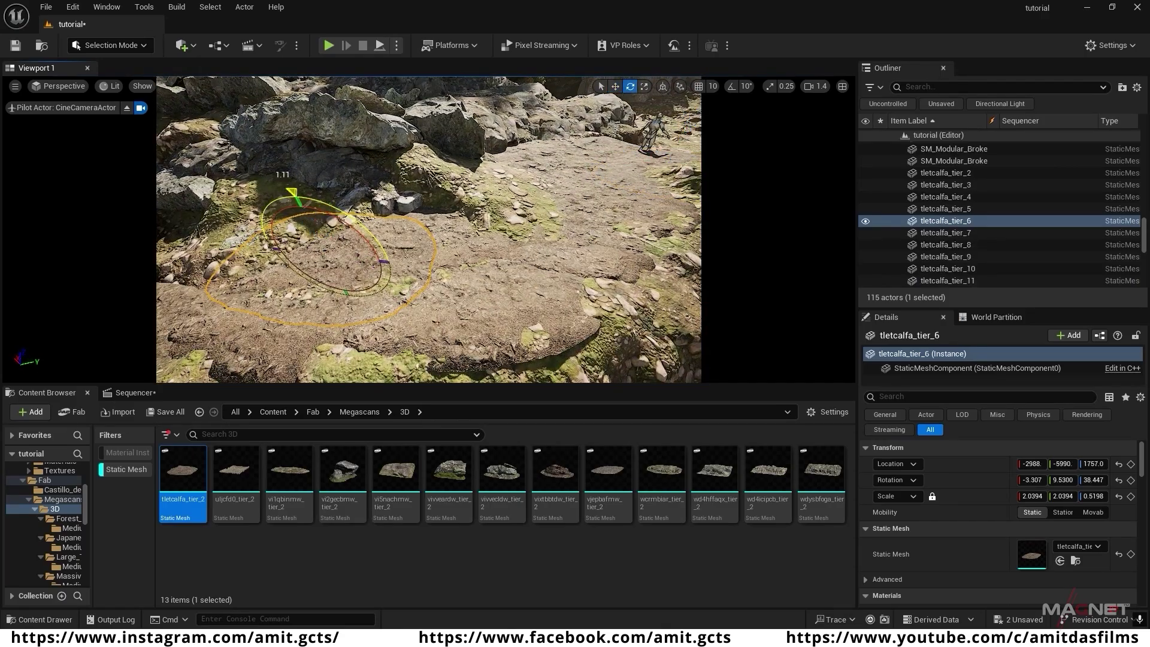
key(e)
right_drag(297, 258, 395, 192)
right_drag(466, 209, 425, 209)
- Lower tletcalfa_tier_3 at the path's lower end to a height of about 1654
click(466, 215)
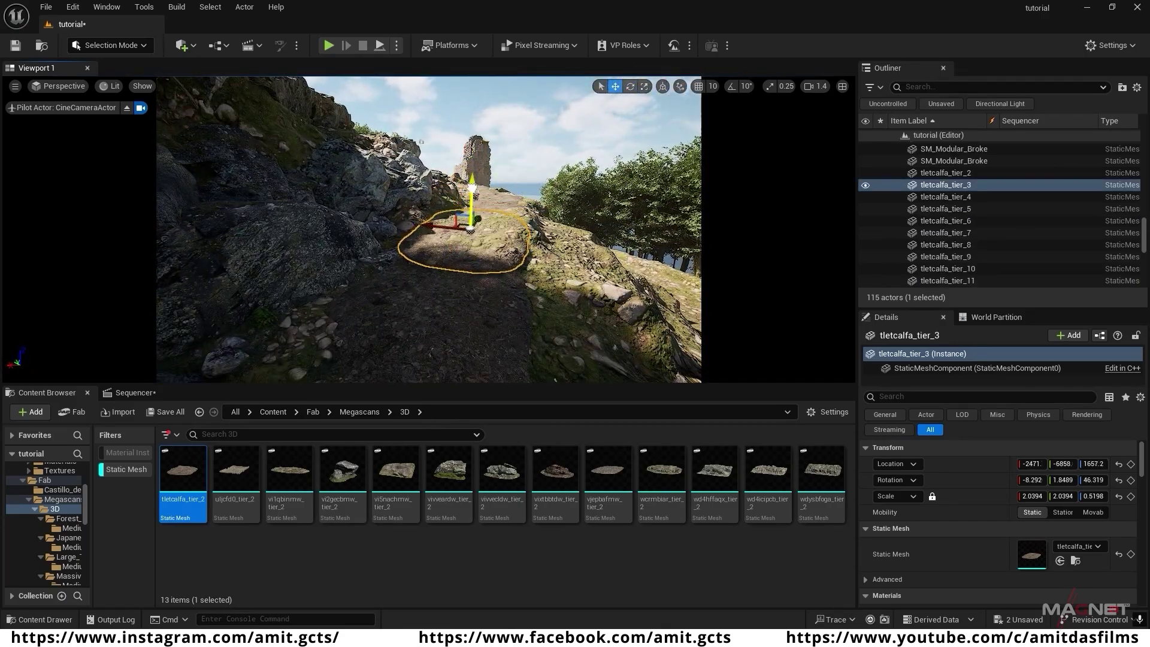
drag(472, 188, 472, 192)
right_drag(472, 192, 482, 202)
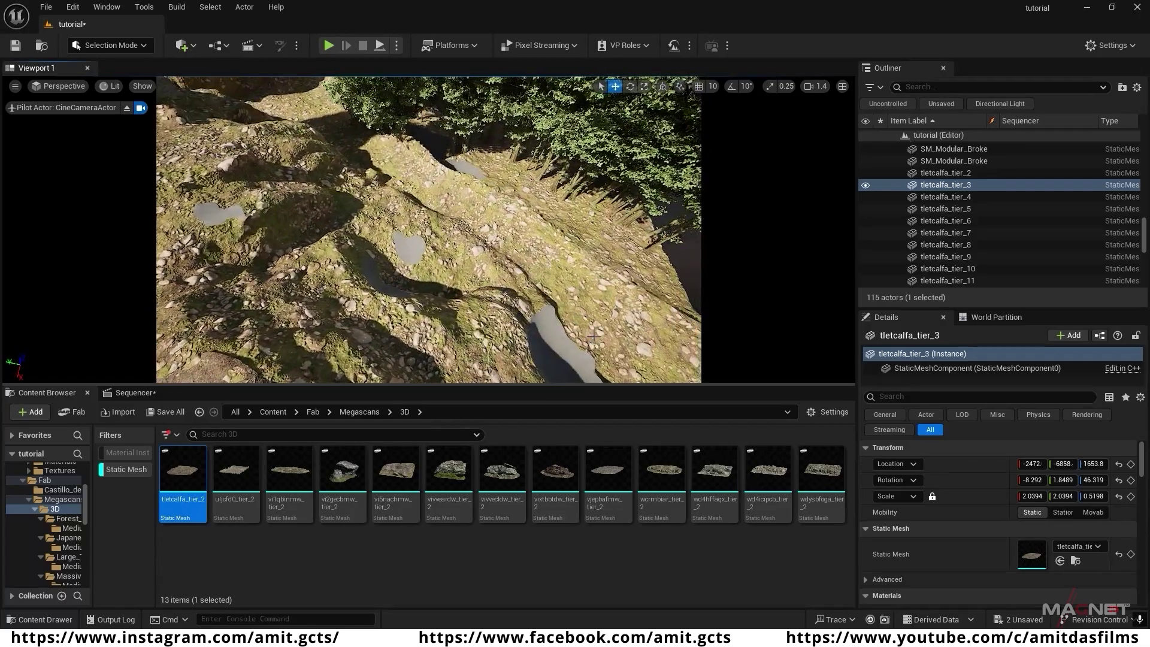
- Inspect the hillside, the dirt path and its lower end from several angles
right_drag(366, 163, 240, 107)
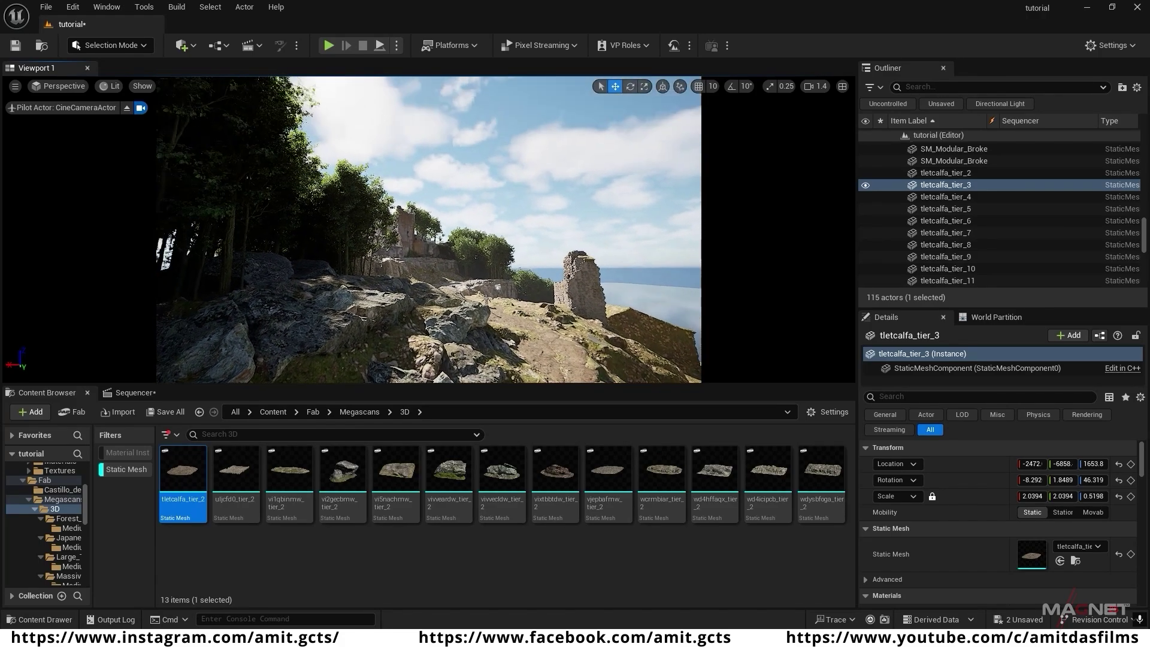
key(d)
right_drag(421, 309, 422, 310)
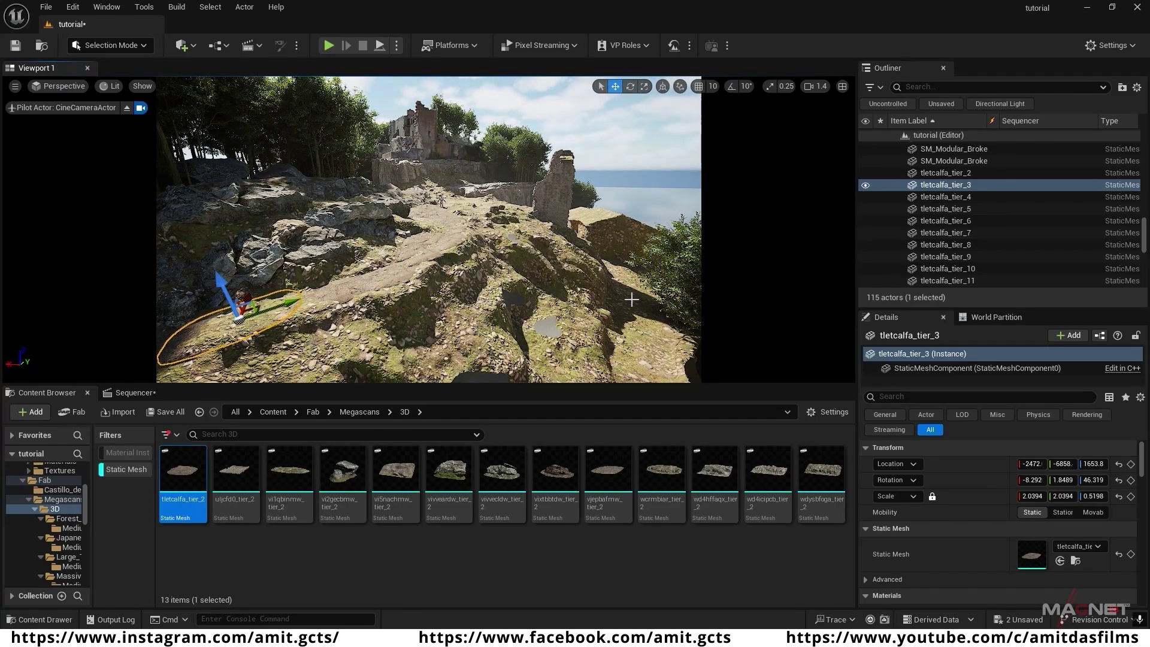
right_drag(430, 270, 420, 276)
key(a)
key(w)
right_drag(532, 234, 532, 233)
key(d)
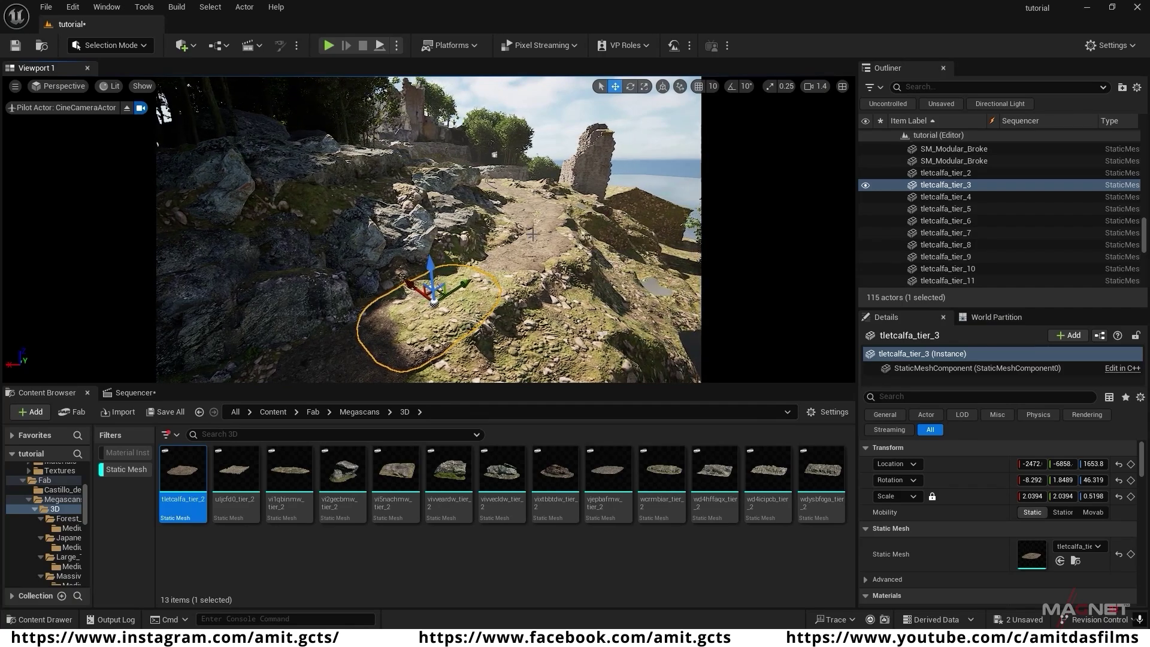
key(a)
right_drag(464, 313, 448, 337)
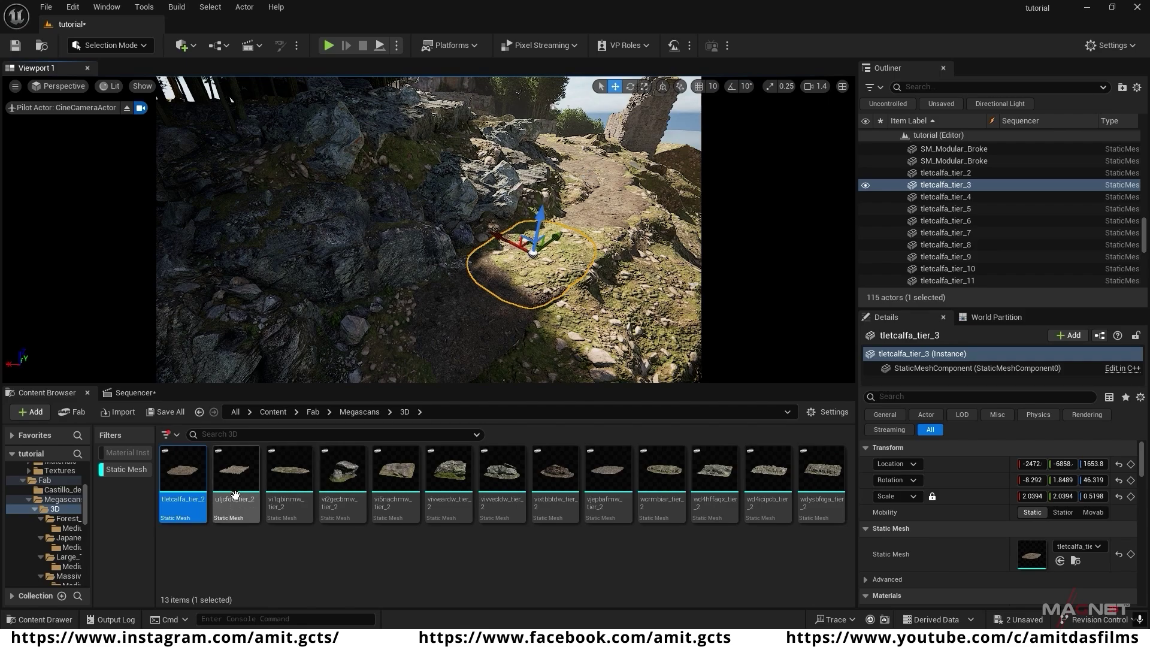
- Place the uljcfd0 stone paving mesh at the lower end of the dirt path with a yaw of about 37°
drag(236, 470, 483, 286)
key(w)
right_drag(483, 287, 456, 291)
scroll(475, 309, down, 1)
key(s)
key(q)
key(e)
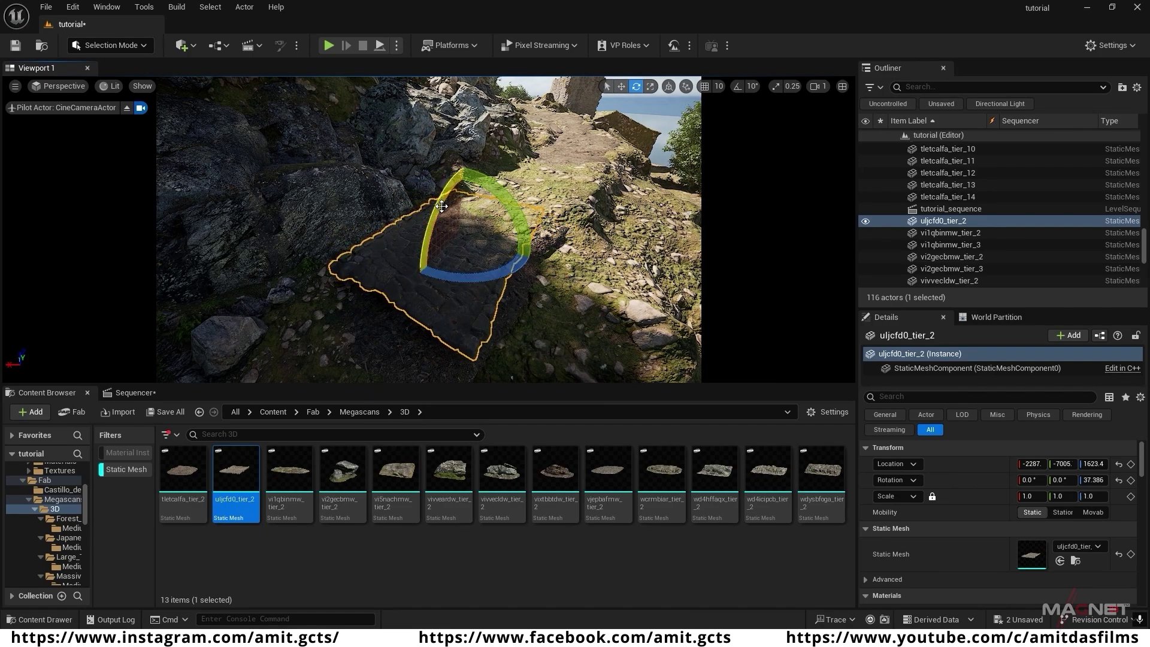
- Roll the paving piece to about -11°, turn its yaw to about 48°, and lower it into the ground
drag(441, 206, 439, 214)
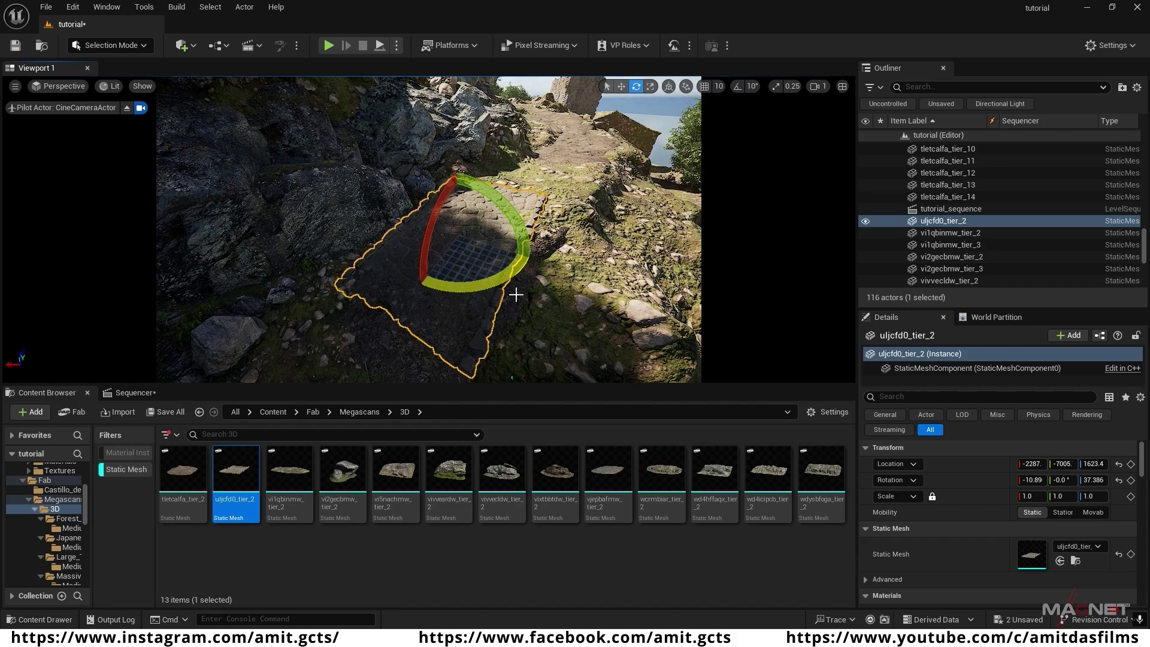
right_drag(516, 295, 558, 293)
drag(447, 270, 419, 272)
key(w)
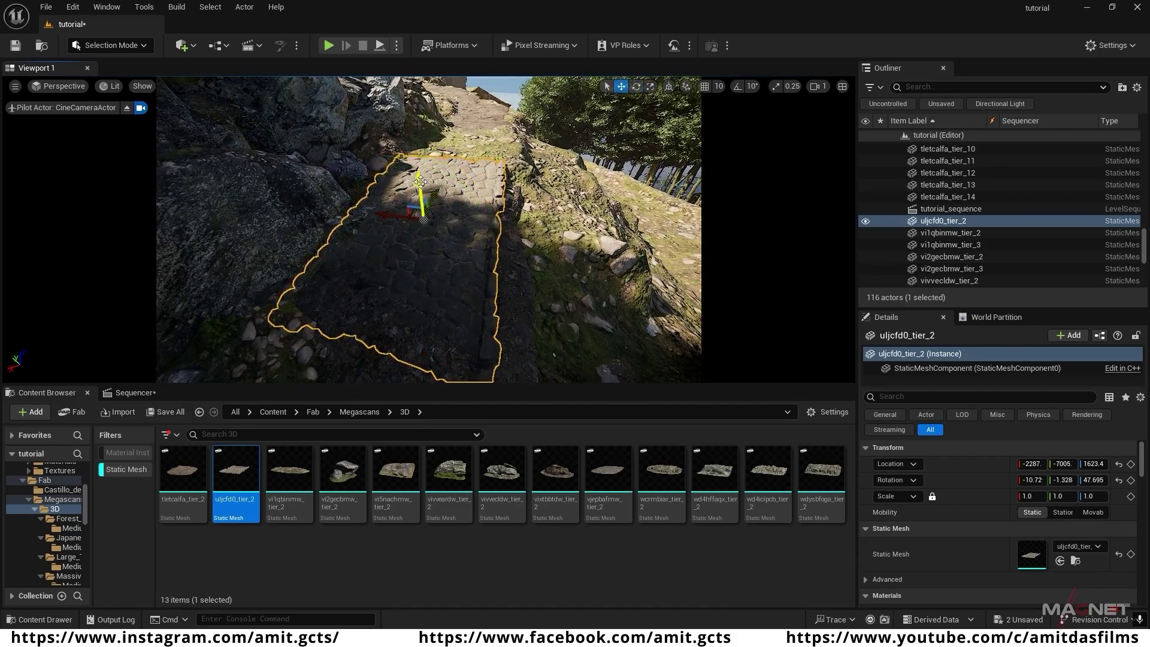
drag(421, 181, 423, 191)
- Duplicate the paving piece downhill, then tilt and lower the copy to follow the slope
right_drag(422, 190, 383, 200)
alt+drag(461, 218, 372, 240)
right_drag(360, 225, 345, 210)
key(e)
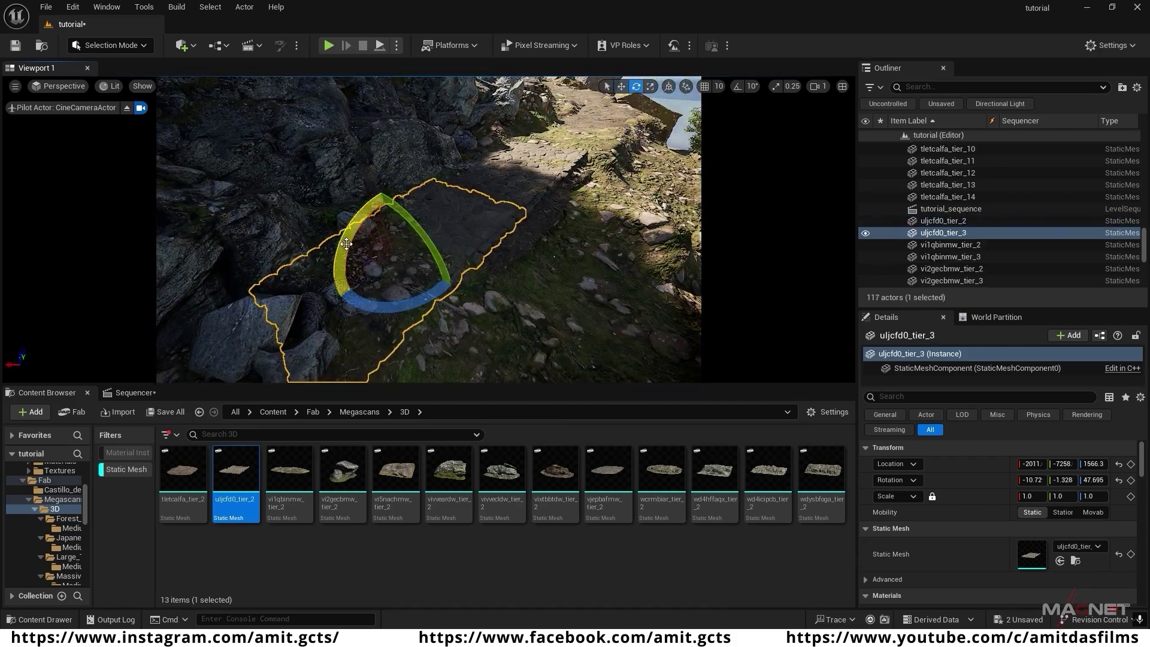
drag(347, 243, 343, 255)
key(w)
drag(393, 210, 393, 217)
key(e)
drag(391, 195, 385, 187)
key(w)
click(375, 239)
right_drag(375, 239, 335, 300)
- Widen and lengthen the first paving piece to scales of about 1.35 in X and 1.17 in Y
click(372, 257)
right_drag(367, 194, 408, 198)
key(r)
drag(308, 206, 293, 209)
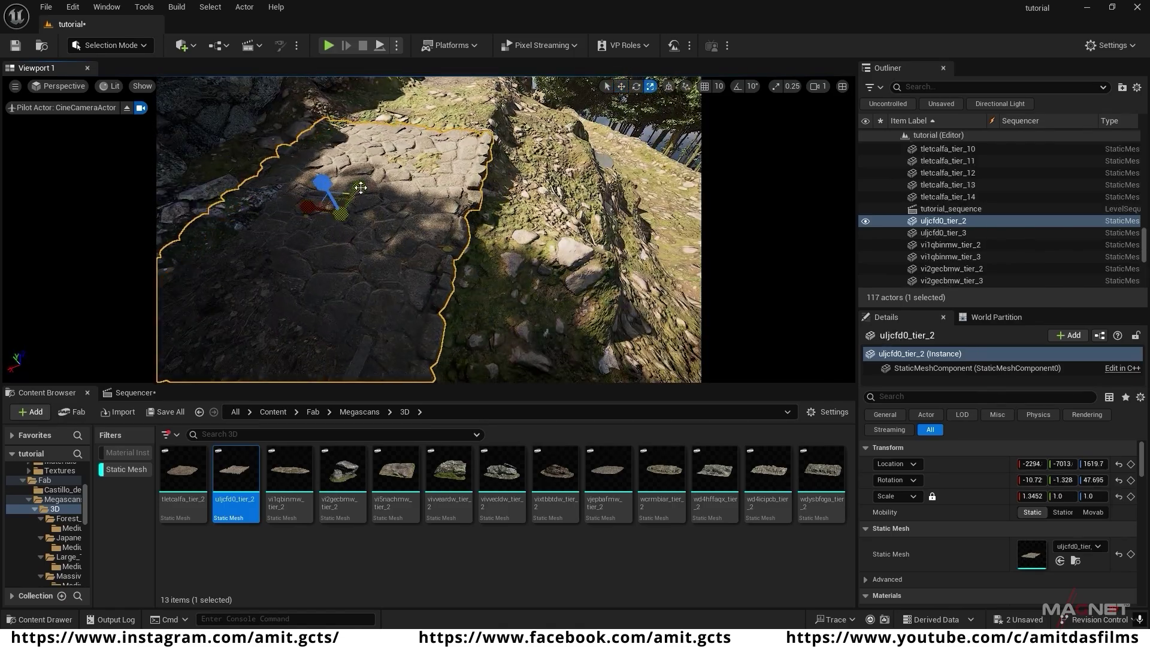
drag(361, 187, 370, 180)
right_drag(370, 180, 384, 138)
right_drag(384, 198, 401, 180)
- Duplicate the enlarged paving piece uphill at a height of about 1690 and roll it to about -5°
key(w)
alt+drag(390, 242, 515, 198)
right_drag(568, 222, 540, 167)
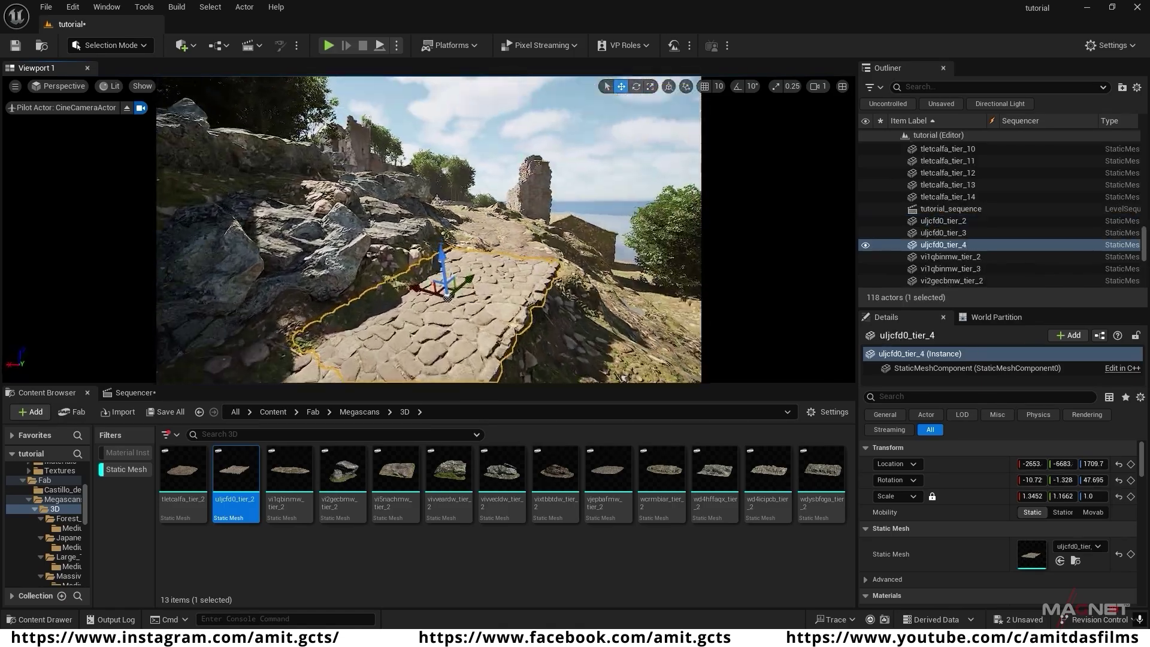
right_drag(419, 180, 467, 240)
drag(317, 204, 320, 212)
right_drag(384, 210, 426, 215)
key(e)
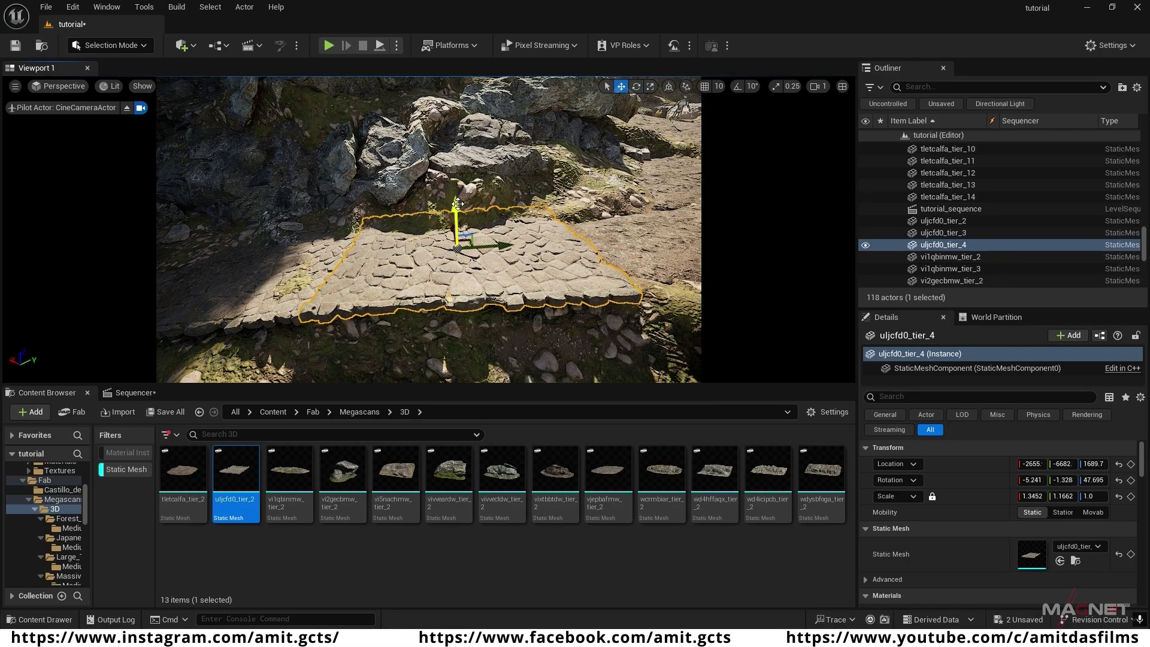
- Extend the paving uphill with another copy turned to a yaw of about 27° at a height of about 1714
alt+drag(377, 227, 521, 255)
right_drag(455, 210, 498, 258)
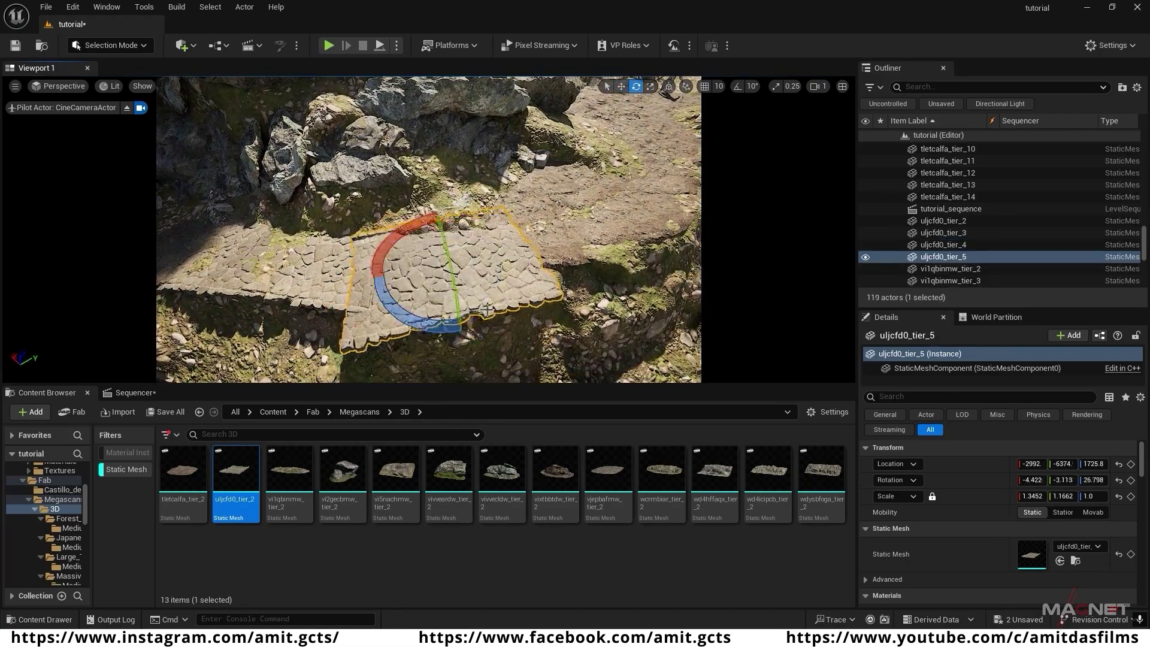
drag(427, 207, 429, 218)
right_drag(429, 218, 480, 210)
key(e)
click(359, 228)
click(398, 257)
drag(371, 222, 383, 230)
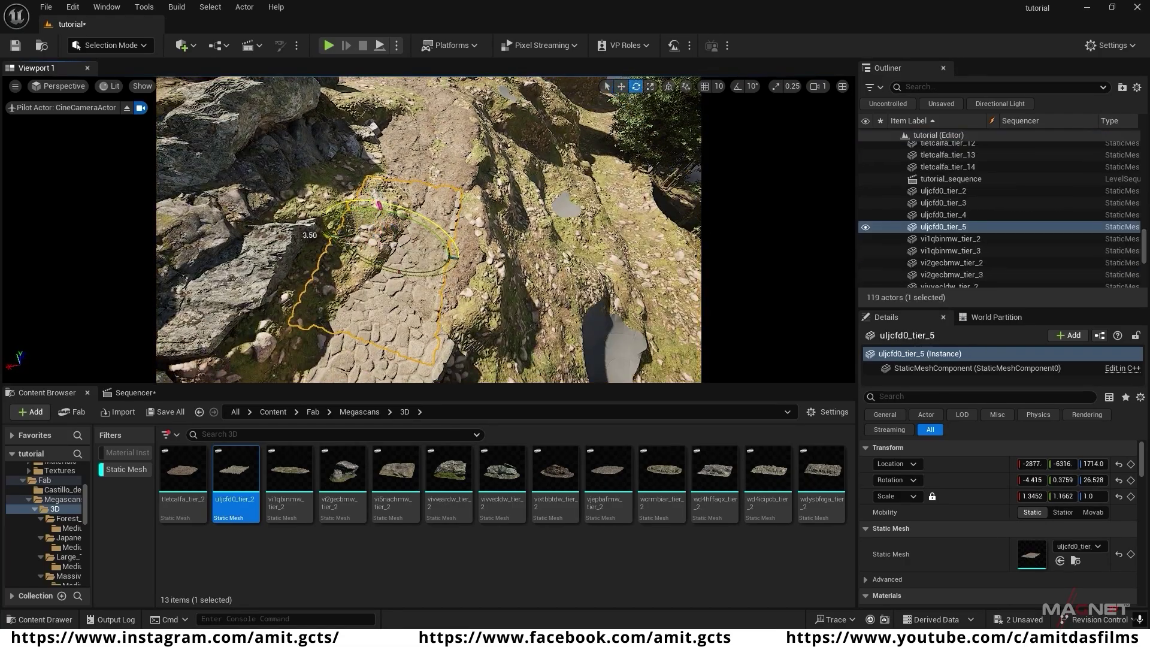
- Duplicate the paving piece further along the path at a height of about 1745 with a roll of about -5°
right_drag(419, 227, 384, 150)
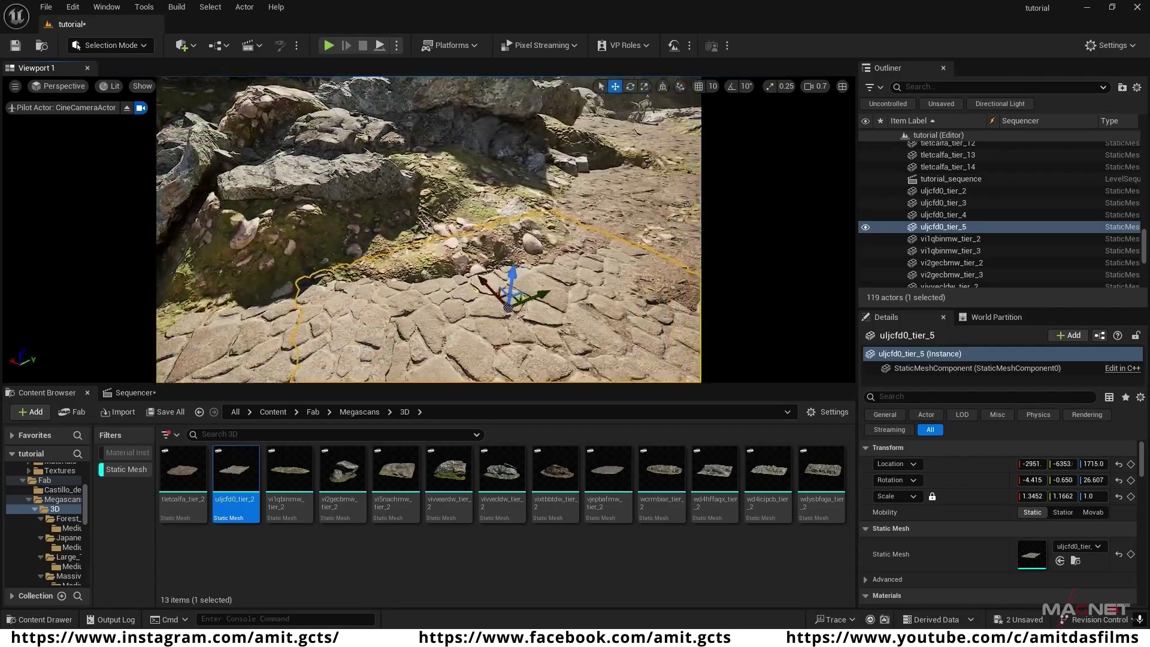
right_drag(509, 287, 546, 314)
key(w)
alt+drag(413, 243, 638, 259)
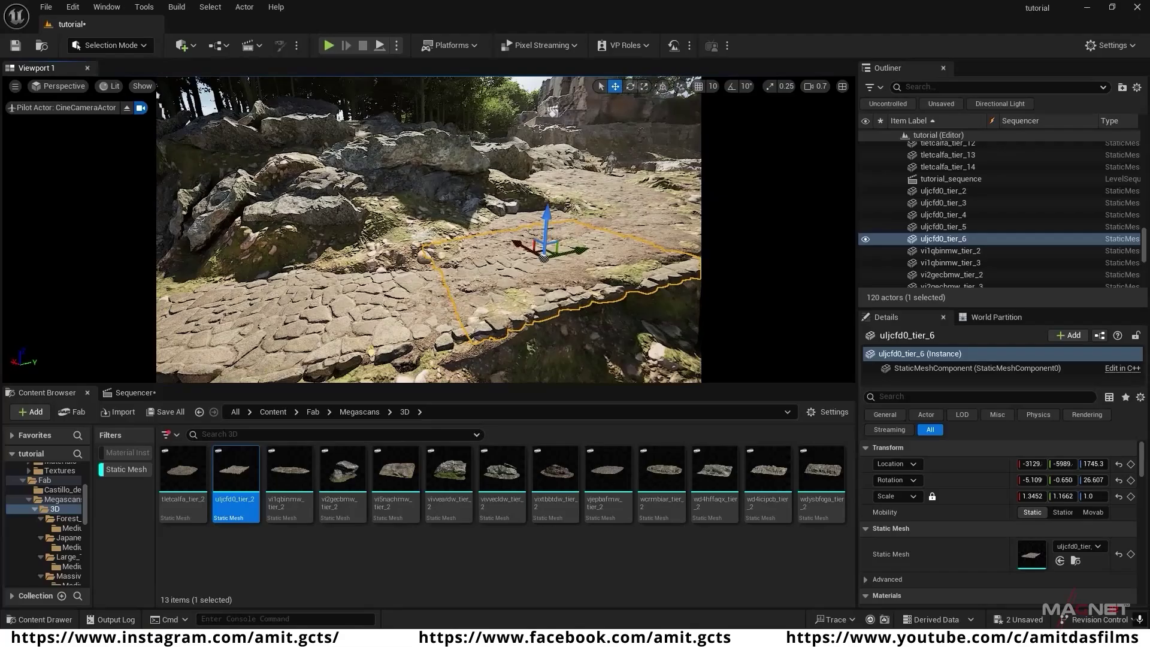
- Add another paving copy uphill turned to a yaw of about 6° at a height of about 1773
alt+drag(450, 283, 581, 250)
key(e)
drag(539, 304, 572, 303)
right_drag(487, 228, 539, 233)
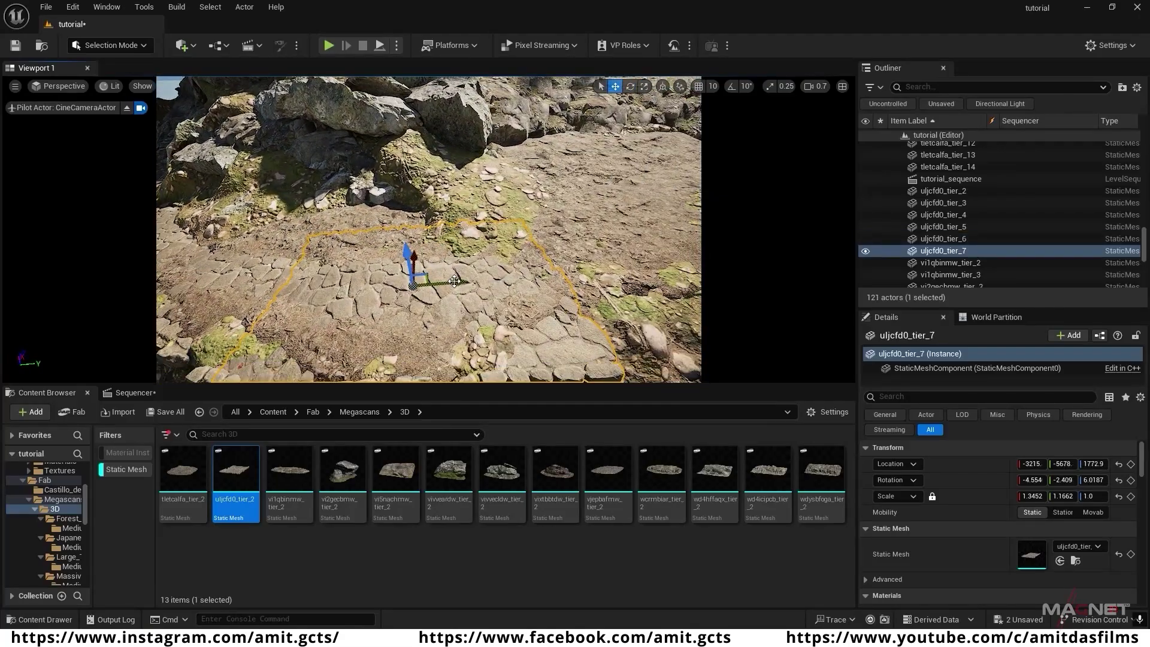
- Continue the paving with a copy turned to a yaw of about -6° at a height of about 1805
alt+drag(447, 273, 455, 198)
key(e)
drag(353, 279, 341, 279)
right_drag(419, 252, 383, 282)
drag(480, 200, 480, 207)
right_drag(480, 240, 509, 221)
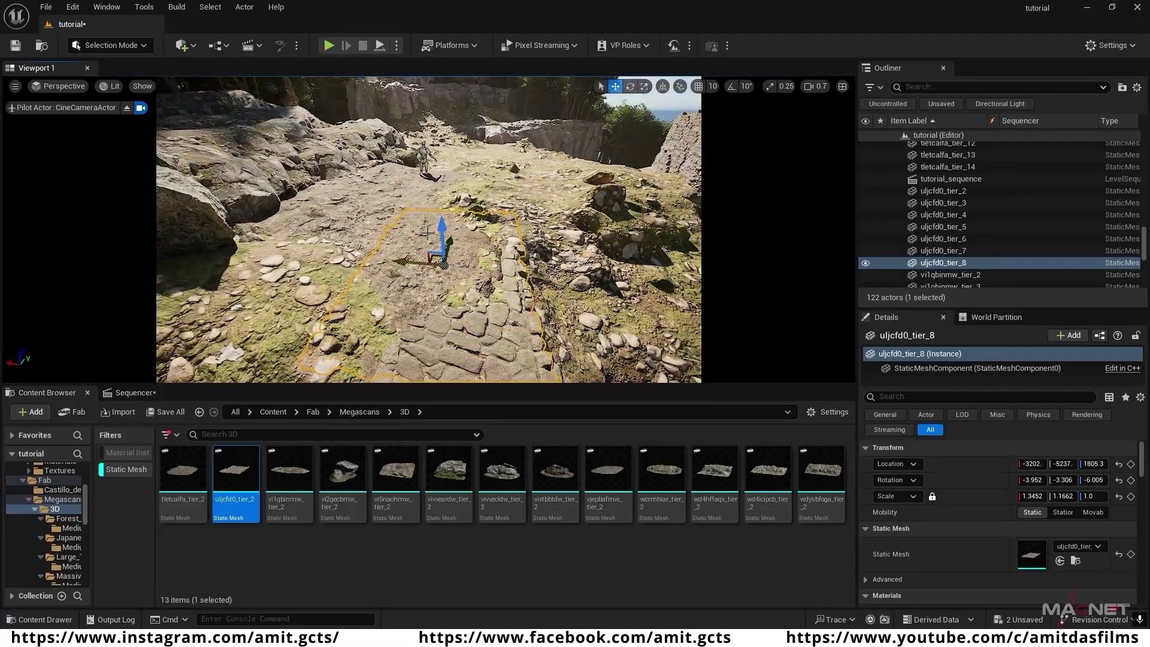
- Duplicate the paving near the mannequin at a height of about 1853, with a yaw of about -16° and a roll of about -8°
click(482, 268)
right_drag(482, 268, 431, 240)
click(431, 240)
alt+drag(446, 239, 574, 251)
key(e)
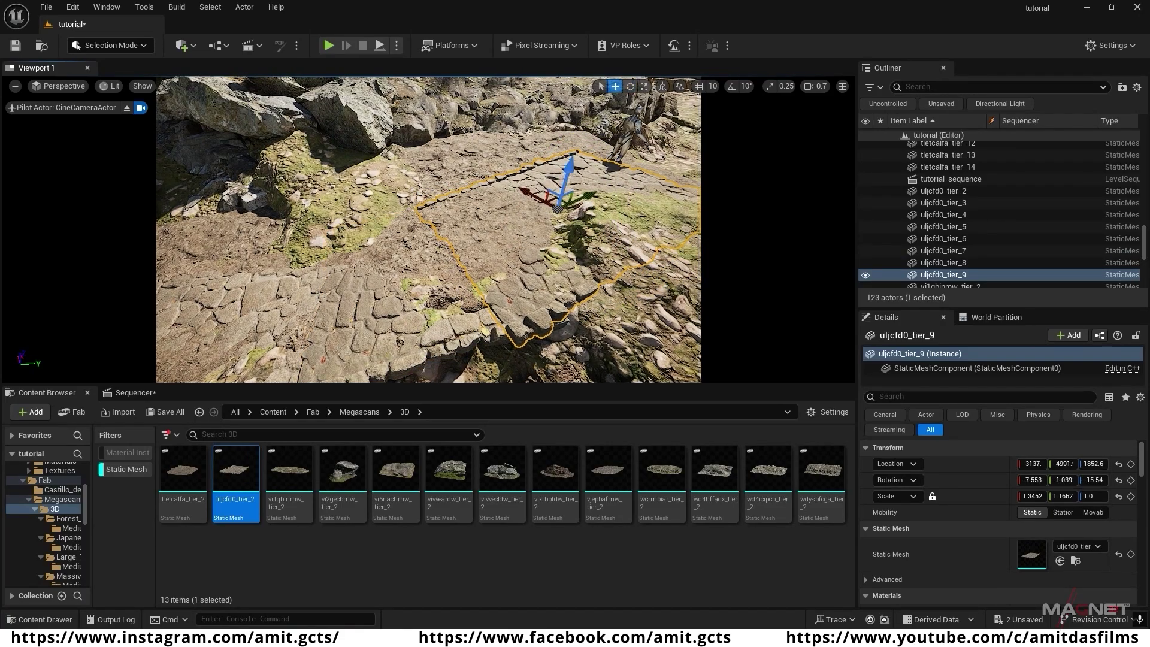
- Add a final paving copy beyond the mannequin at a height of about 1882 and roll it to about -2°
right_drag(573, 251, 623, 233)
alt+drag(322, 250, 474, 290)
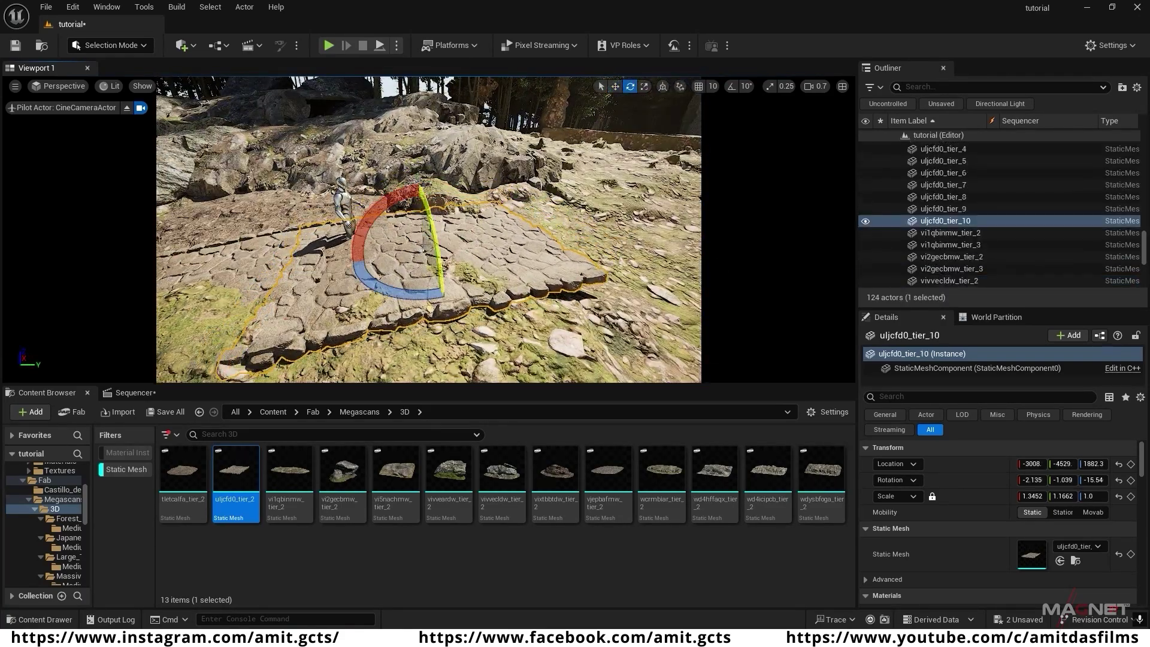
drag(428, 211, 427, 214)
- Set uljcfd0_tier_4 on the lower path to a height of about 1681 and clear the selection
right_drag(427, 214, 398, 144)
click(418, 259)
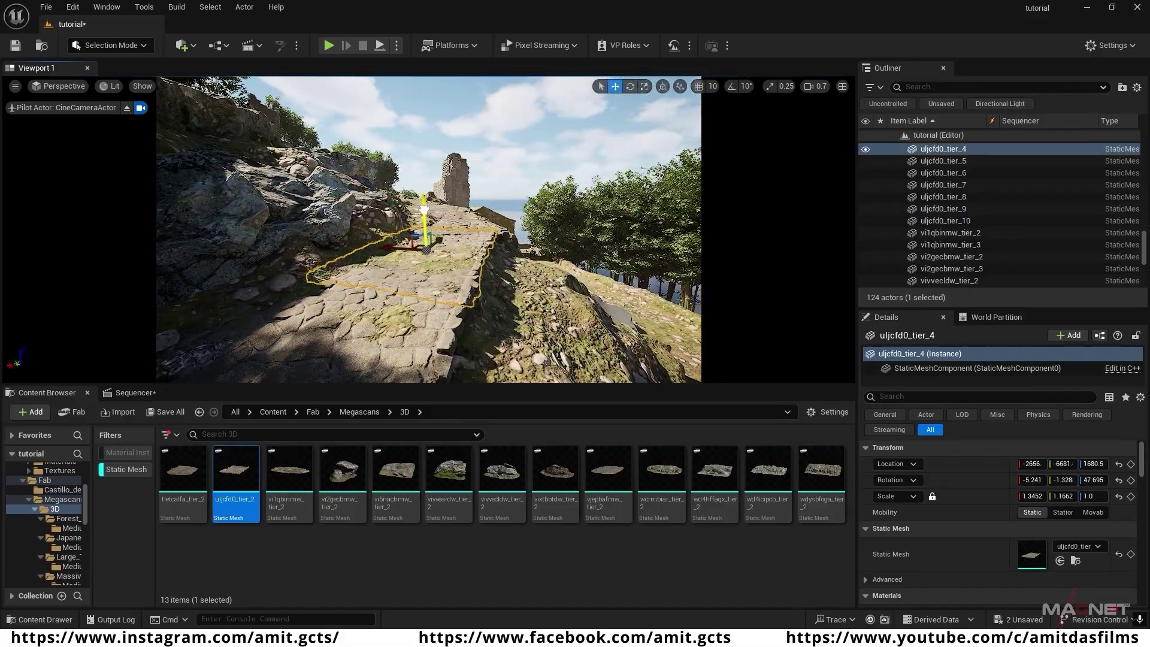
click(488, 151)
right_drag(488, 151, 407, 279)
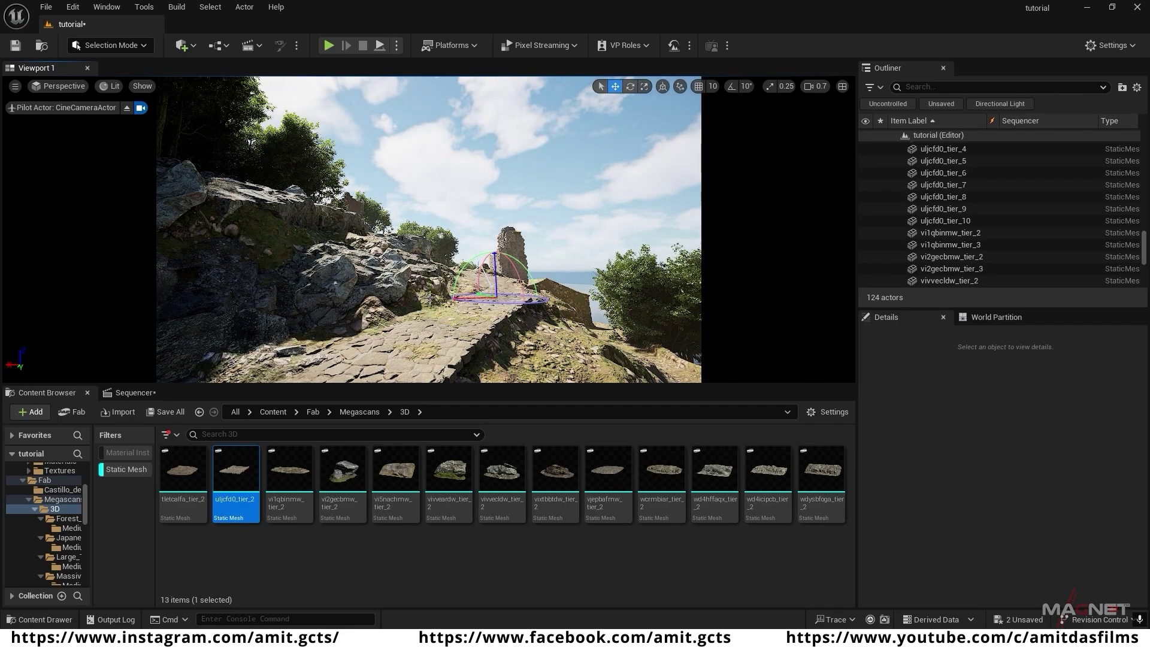
- Swing the directional light around so the sun backlights the stone path and rocks
key(ctrl+l)
key(ctrl+l)
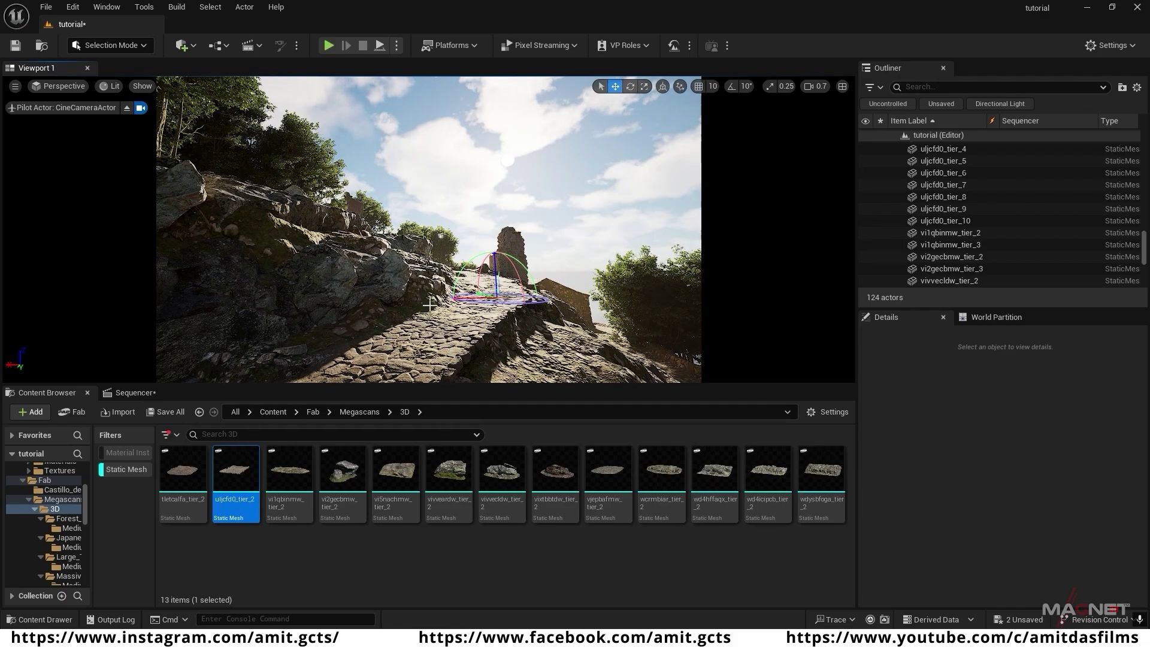
right_drag(430, 306, 433, 380)
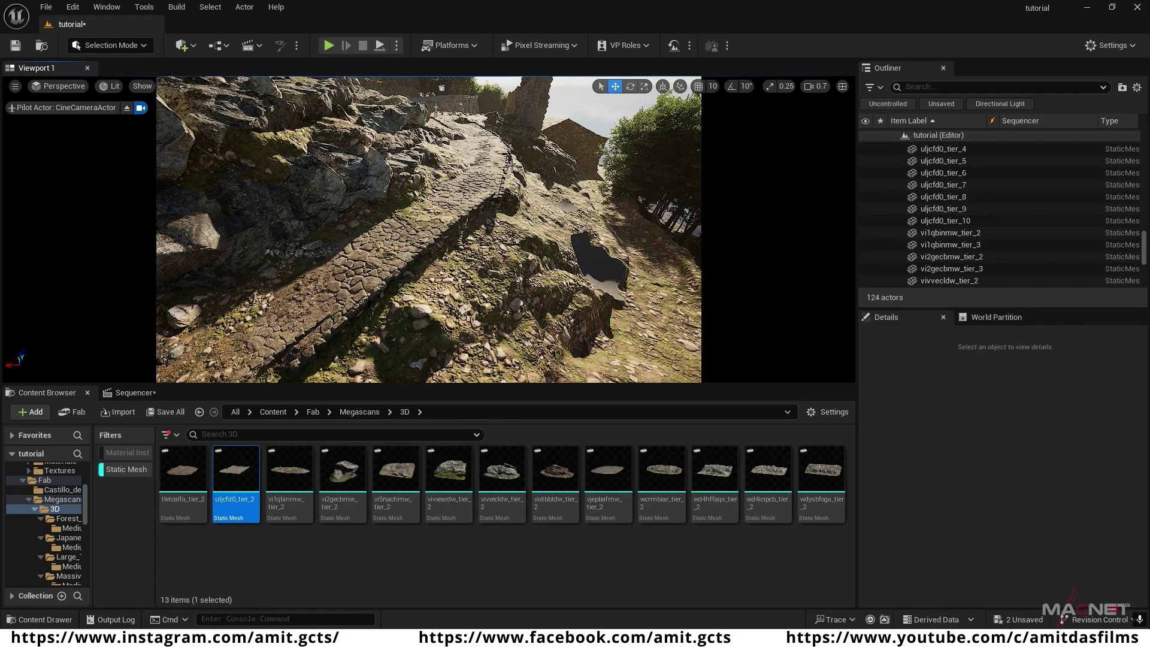
right_drag(268, 294, 240, 305)
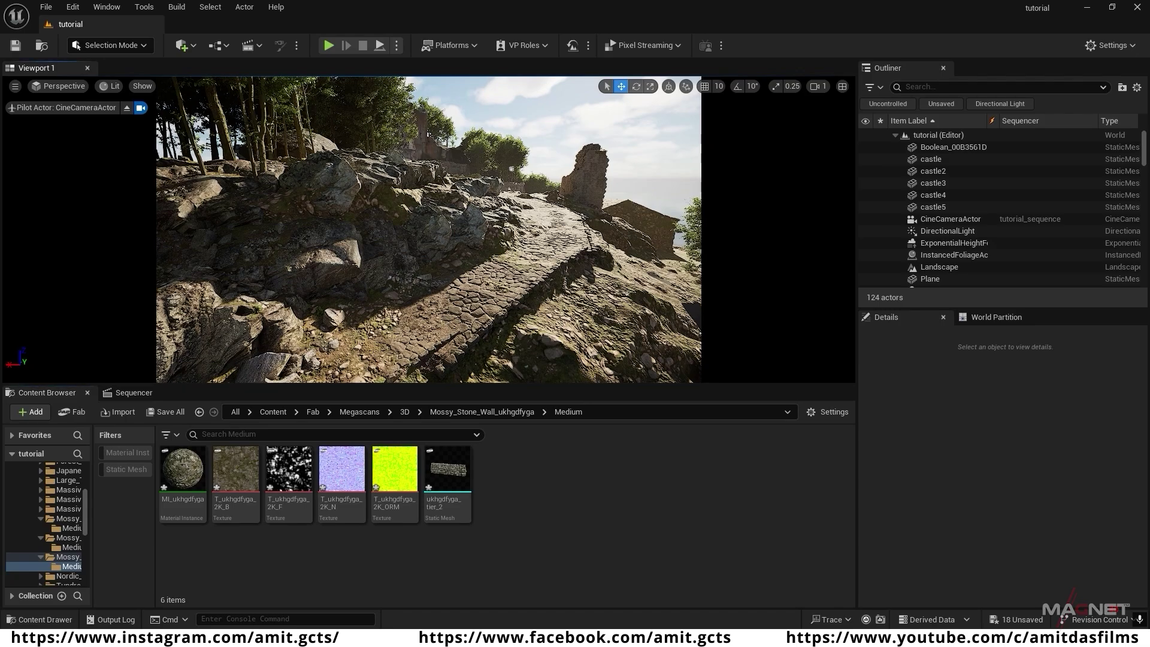
- Place the ukhgdfyga mossy stone wall along the paving's outer edge, with a yaw of about -29° and a pitch of about -6°
right_drag(488, 282, 503, 326)
right_drag(451, 259, 455, 267)
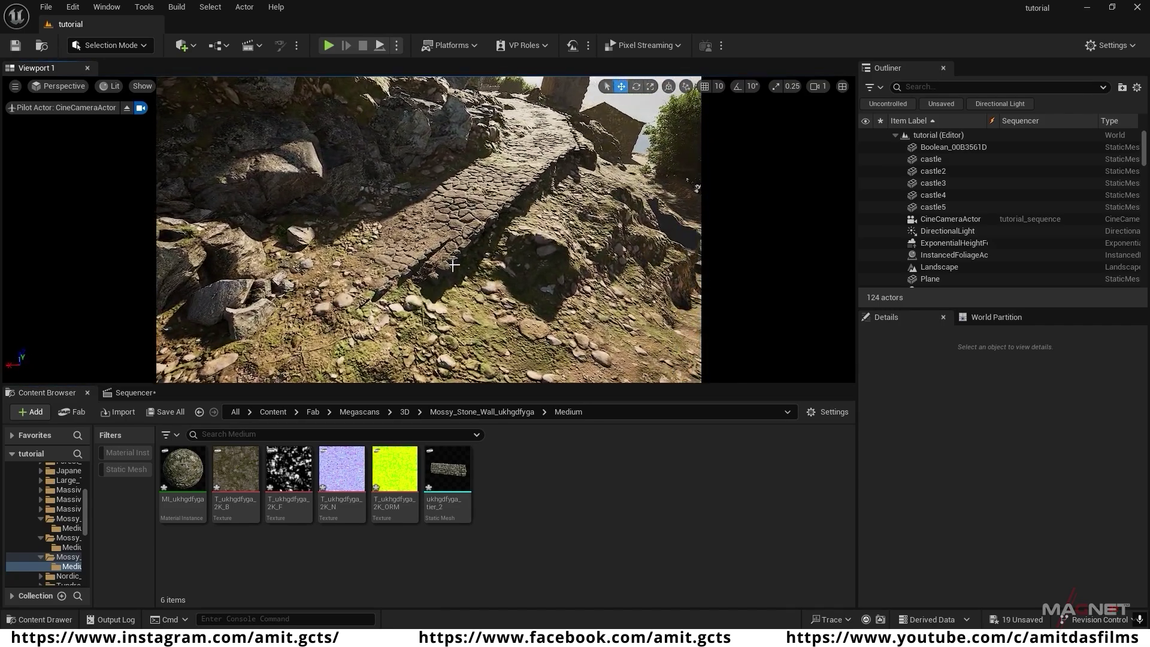
drag(450, 469, 468, 257)
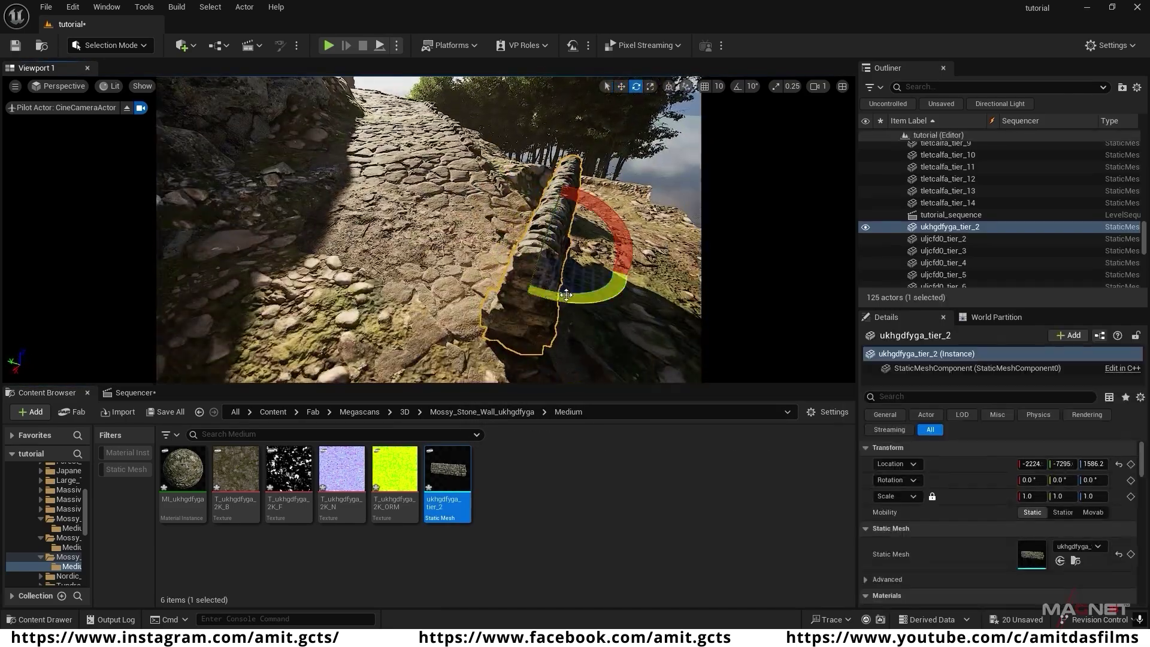
key(e)
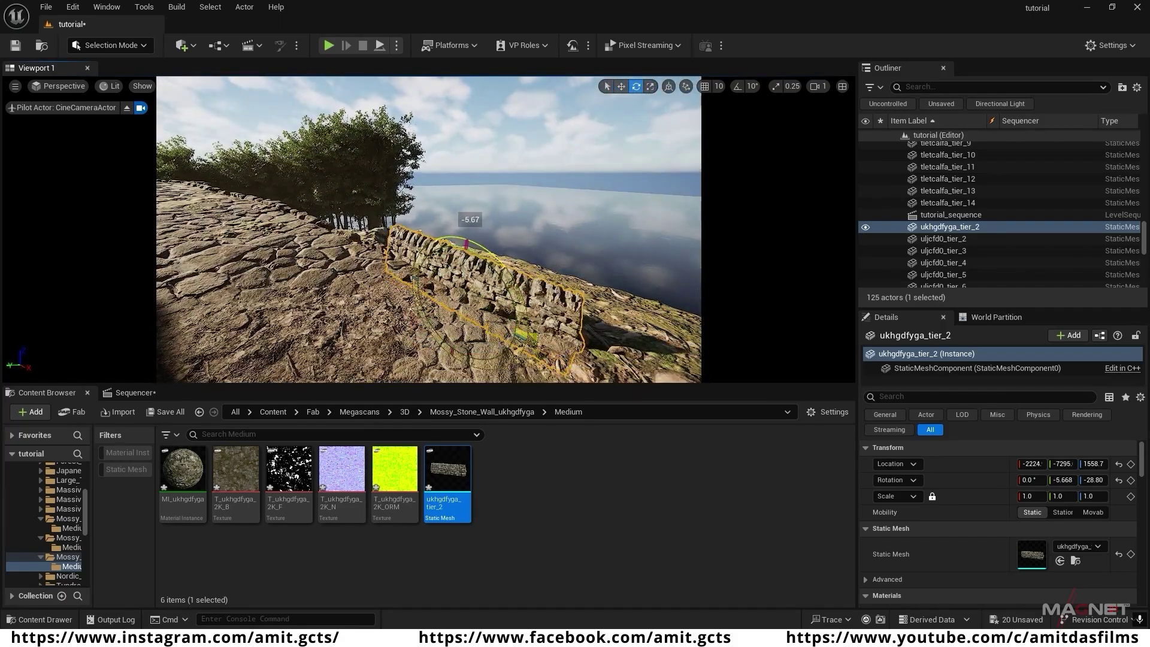
key(Escape)
- Add two copies of the ukhgdfyga mossy stone wall up the path's outer edge, yawed to about -39° and -40°
right_drag(429, 240, 345, 249)
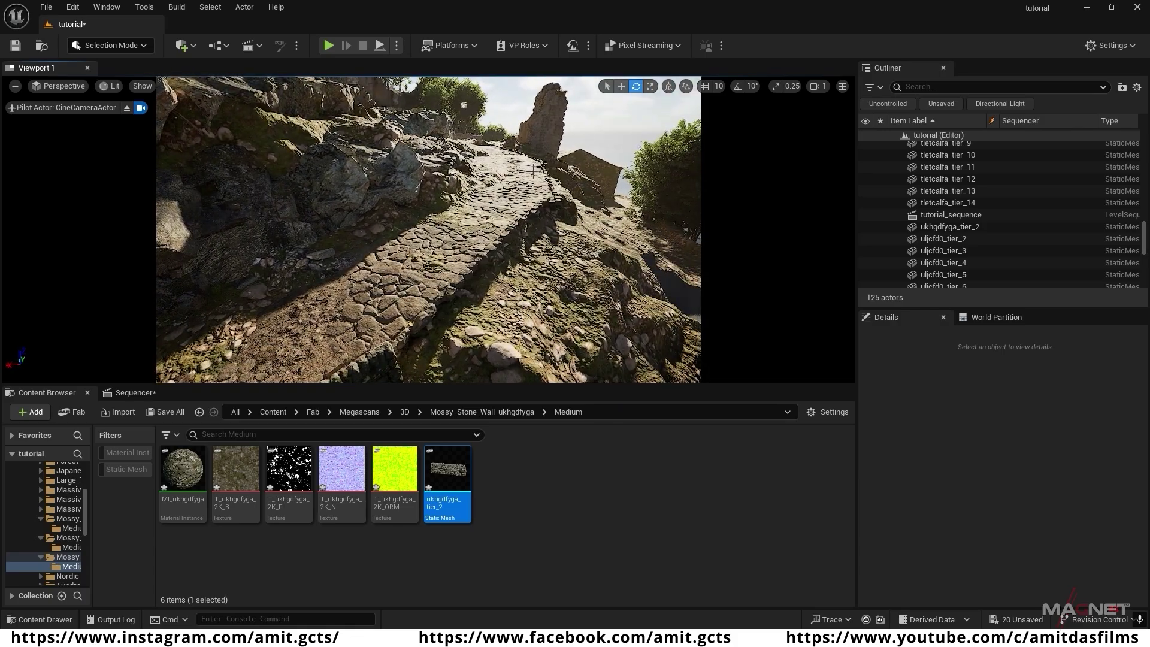
click(464, 288)
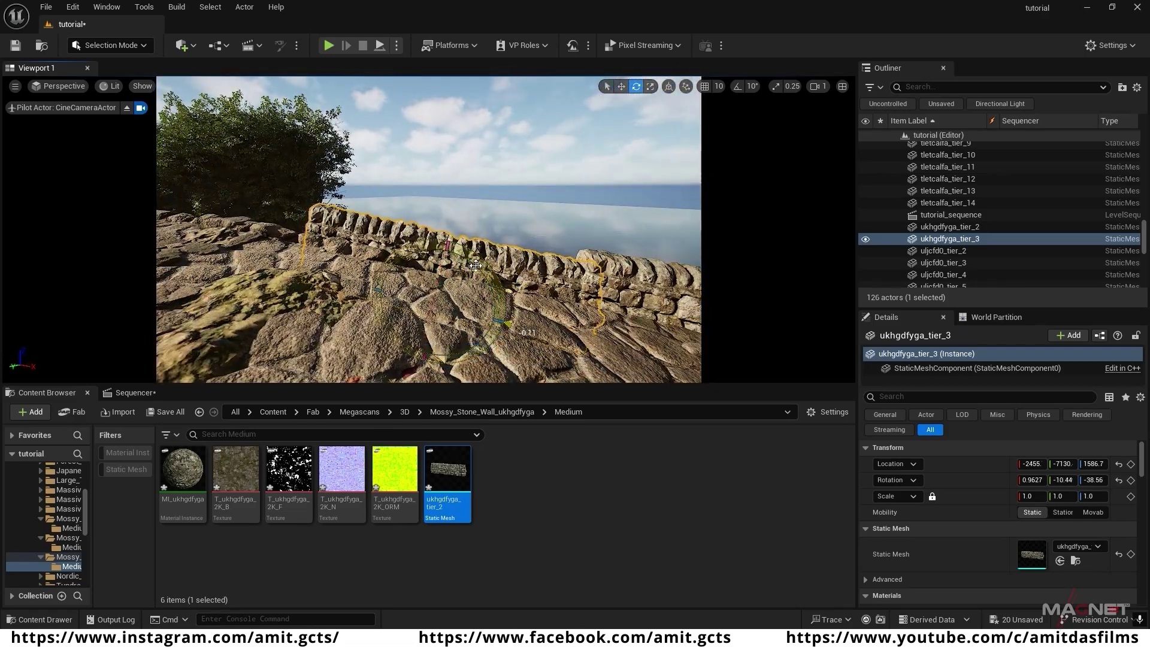
key(ctrl+d)
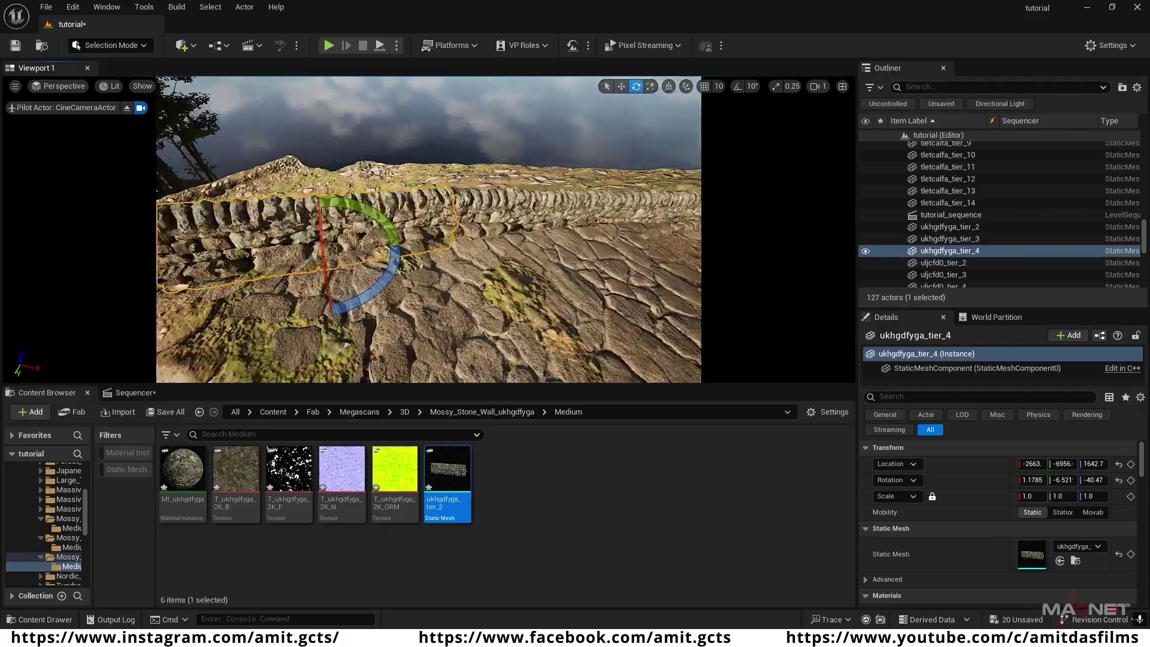
- Duplicate the wall onward up the path at a height of about 1665, with a yaw of about -42° and pitch of -3°
key(w)
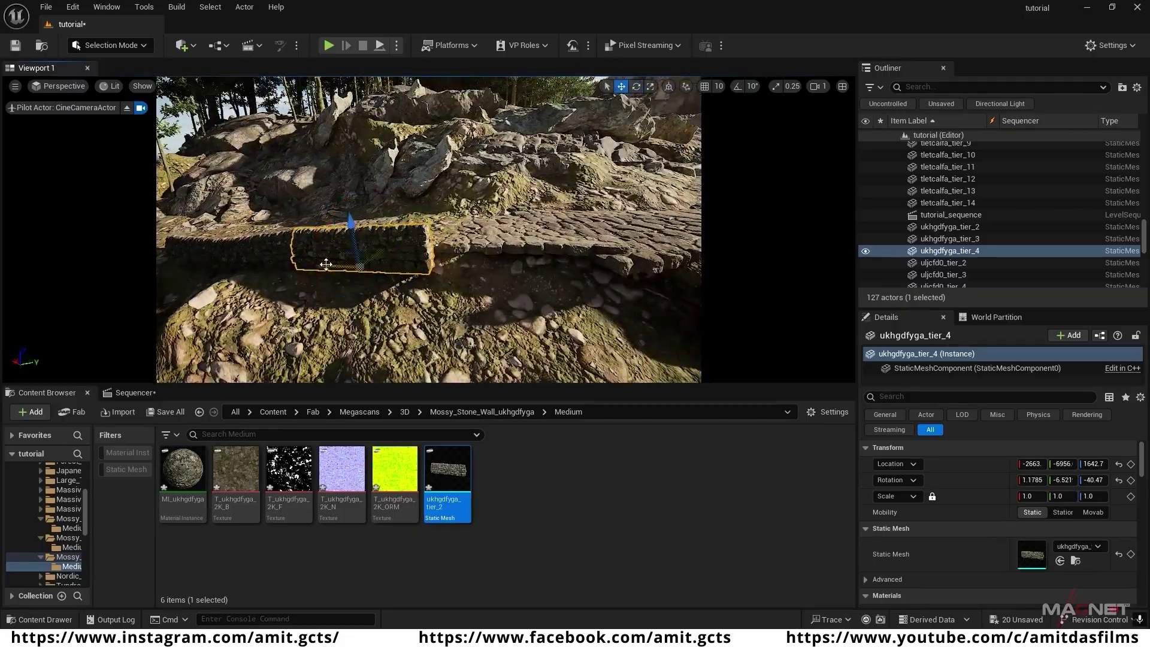
key(ctrl+d)
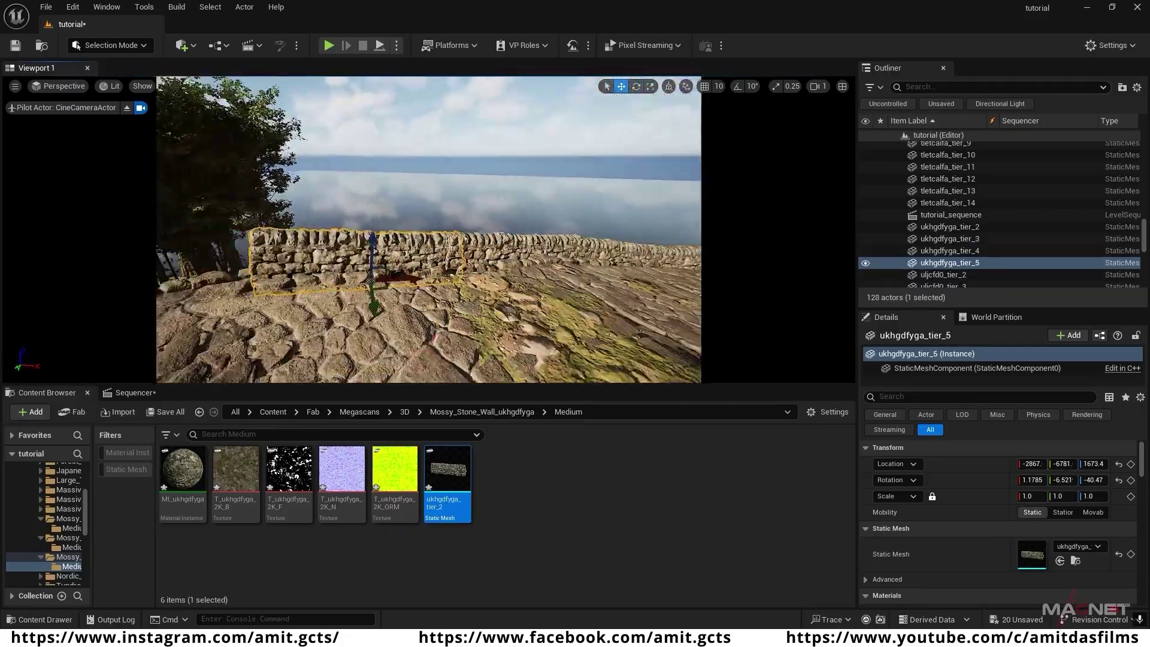
key(e)
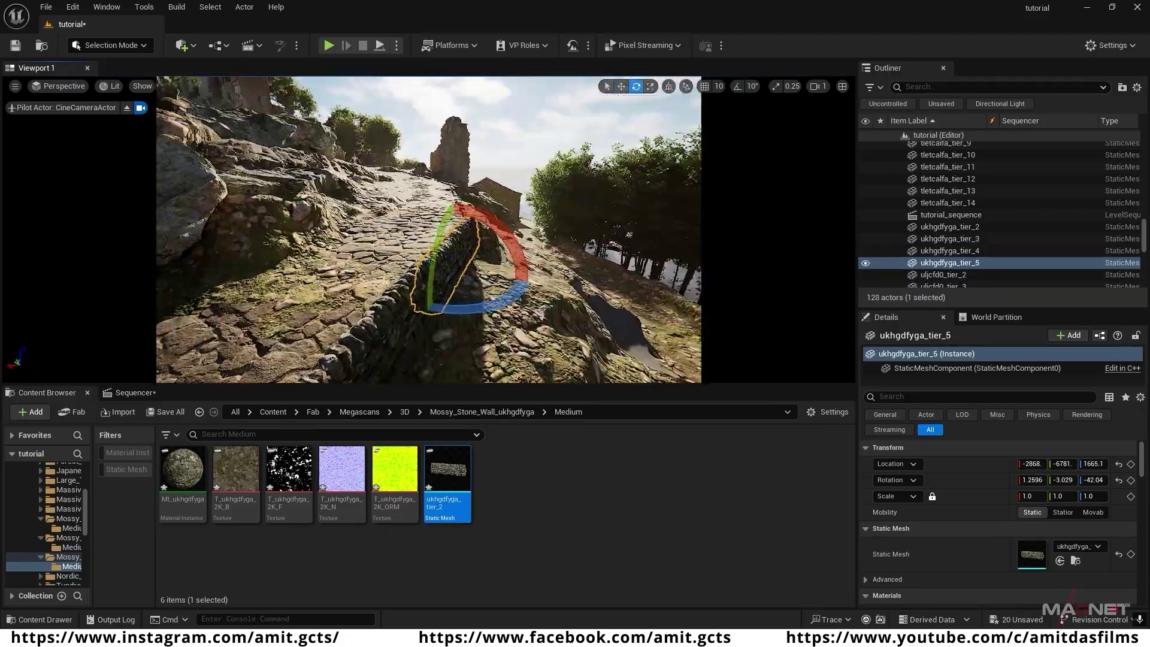
- Continue the edging wall uphill with three more copies, yawing the first to about -54° and the other two to about -59°
key(ctrl+d)
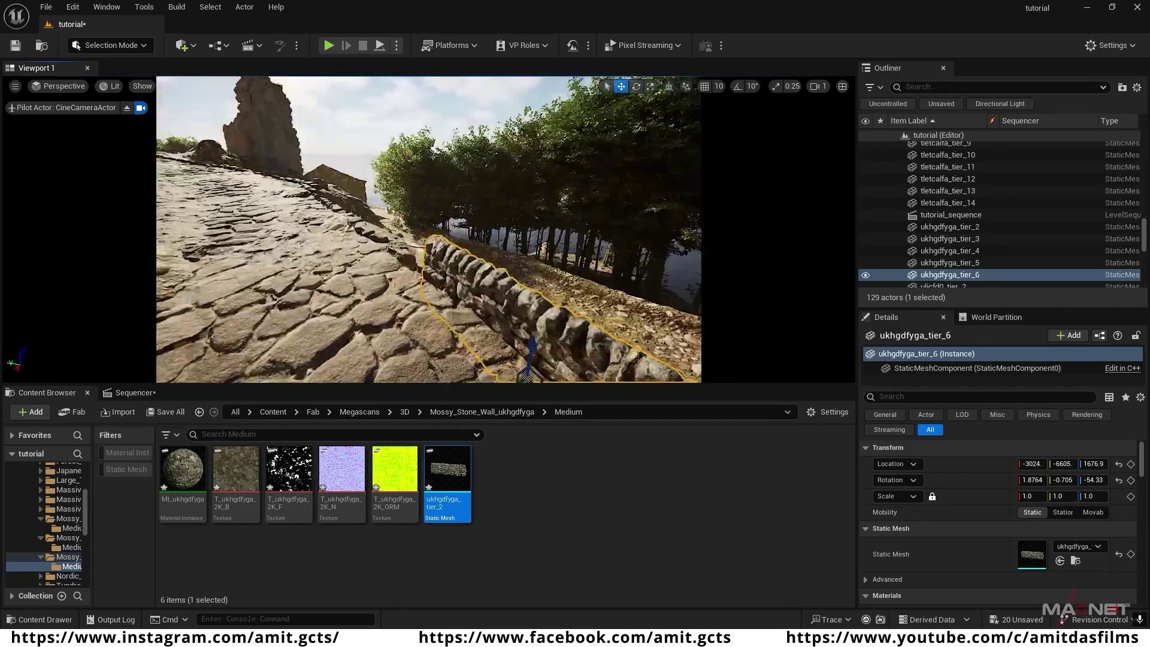
key(ctrl+d)
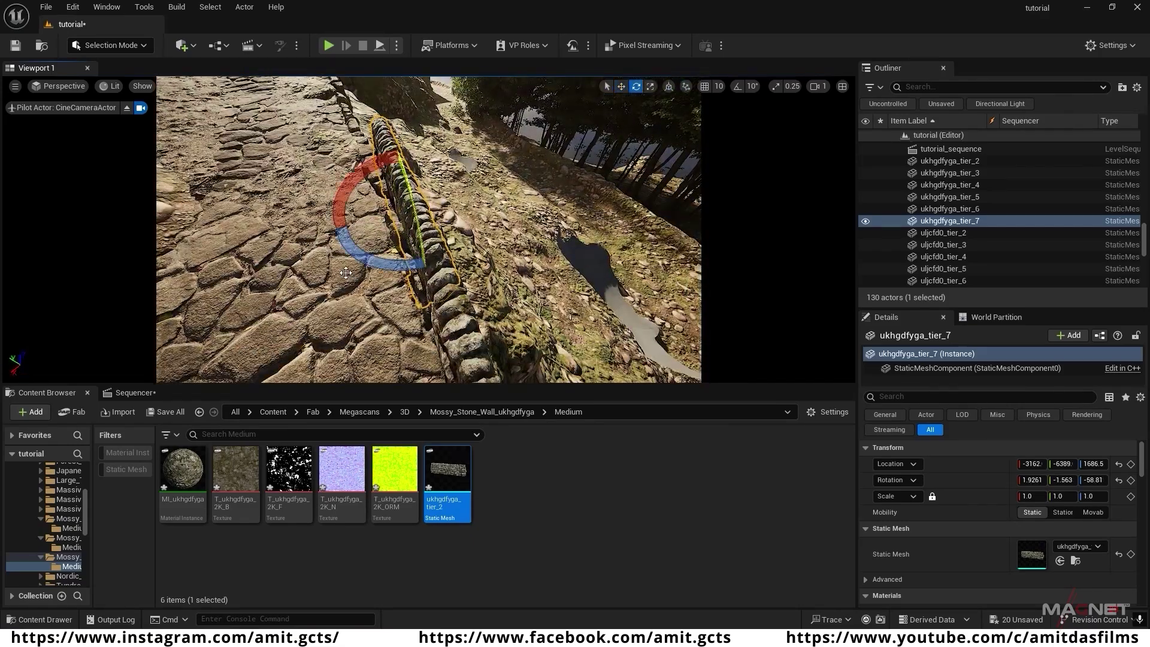
key(ctrl+d)
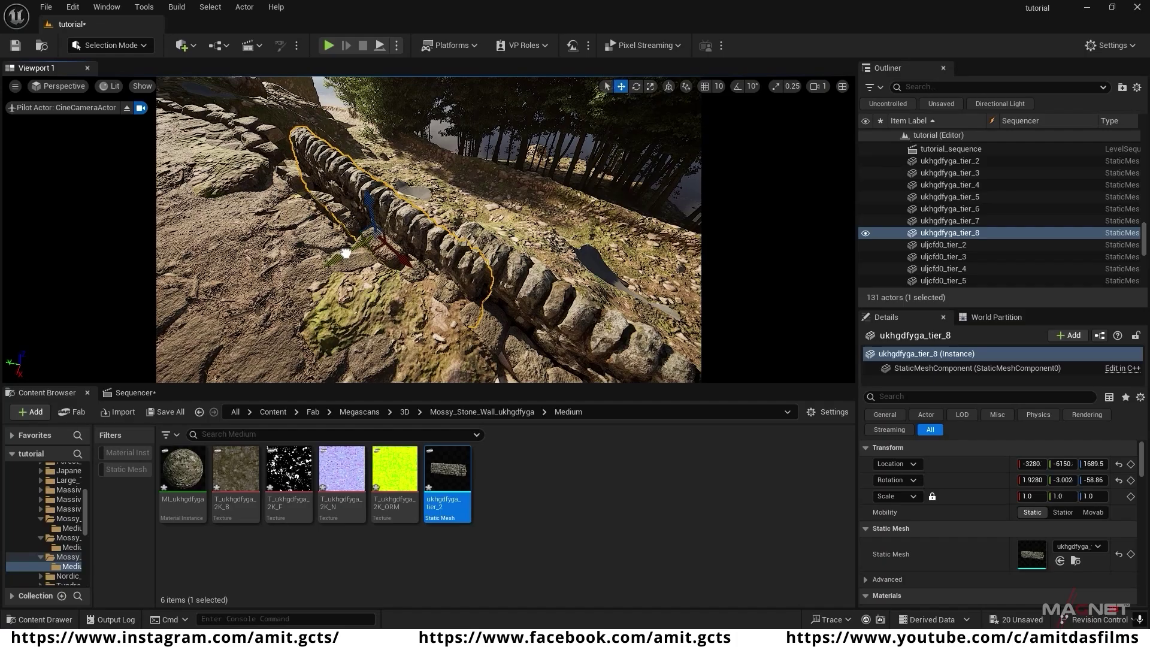
- Raise the newest wall copy to about 1710 with a yaw of -62°, and extend the wall with copies yawed about -72° and -87°
click(322, 191)
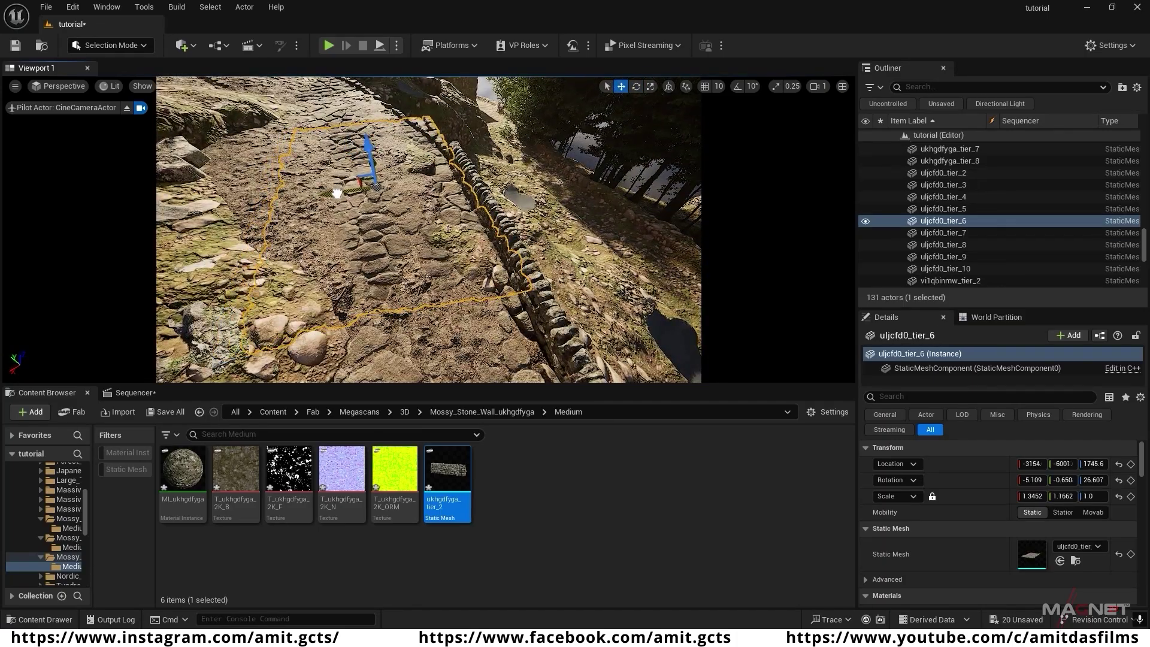
click(444, 248)
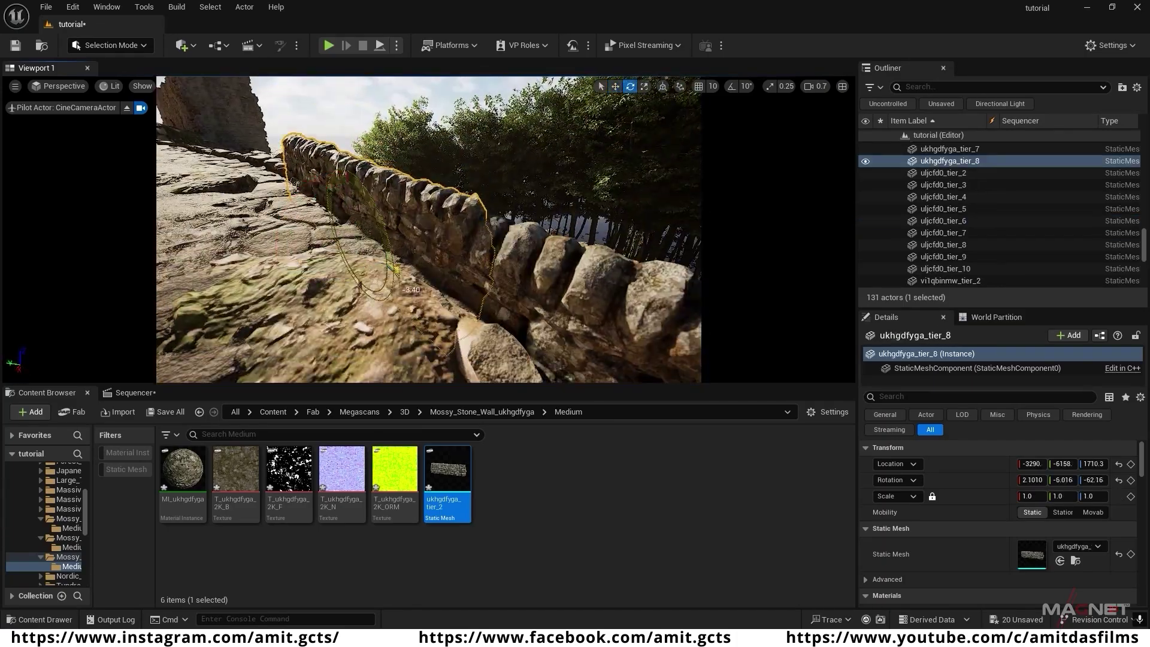
key(ctrl+d)
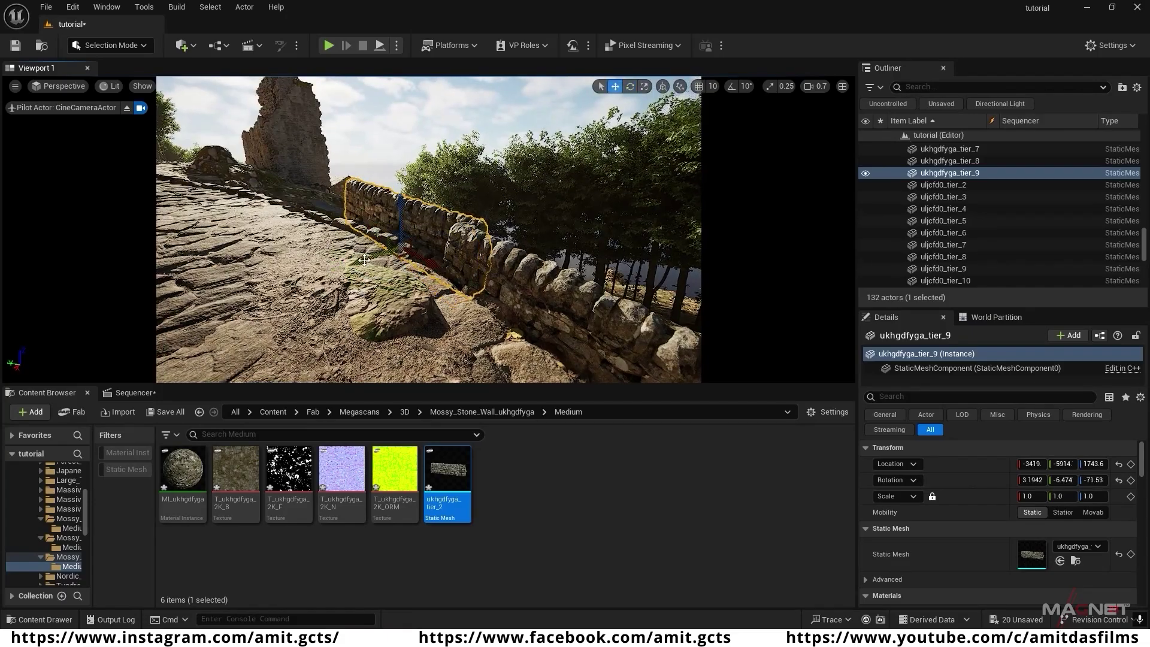
key(ctrl+d)
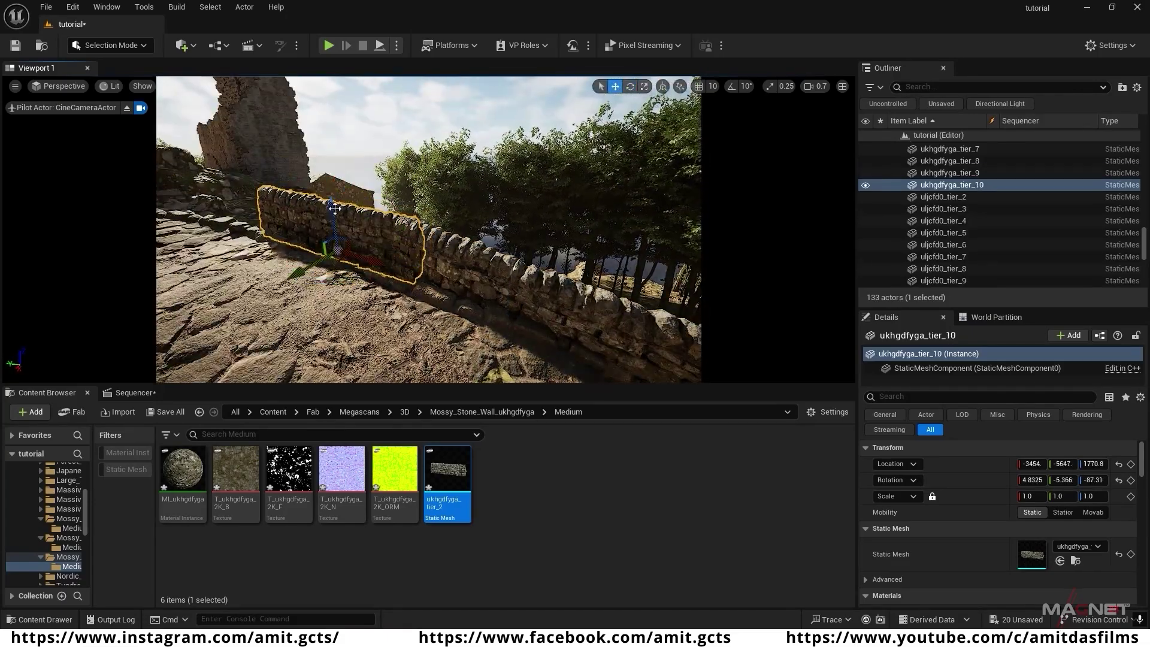
- Realign wall segment ukhgdfyga_tier_9 with its neighbours at a height of about 1736 and a yaw of about -76°
click(447, 276)
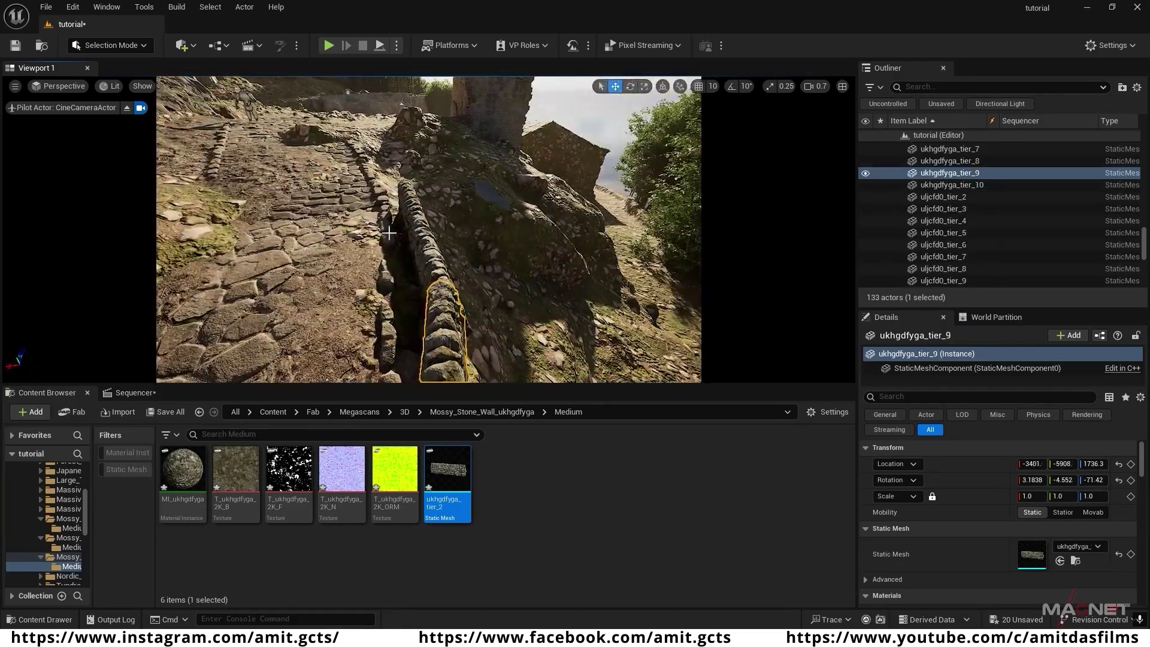
click(389, 233)
click(479, 248)
key(e)
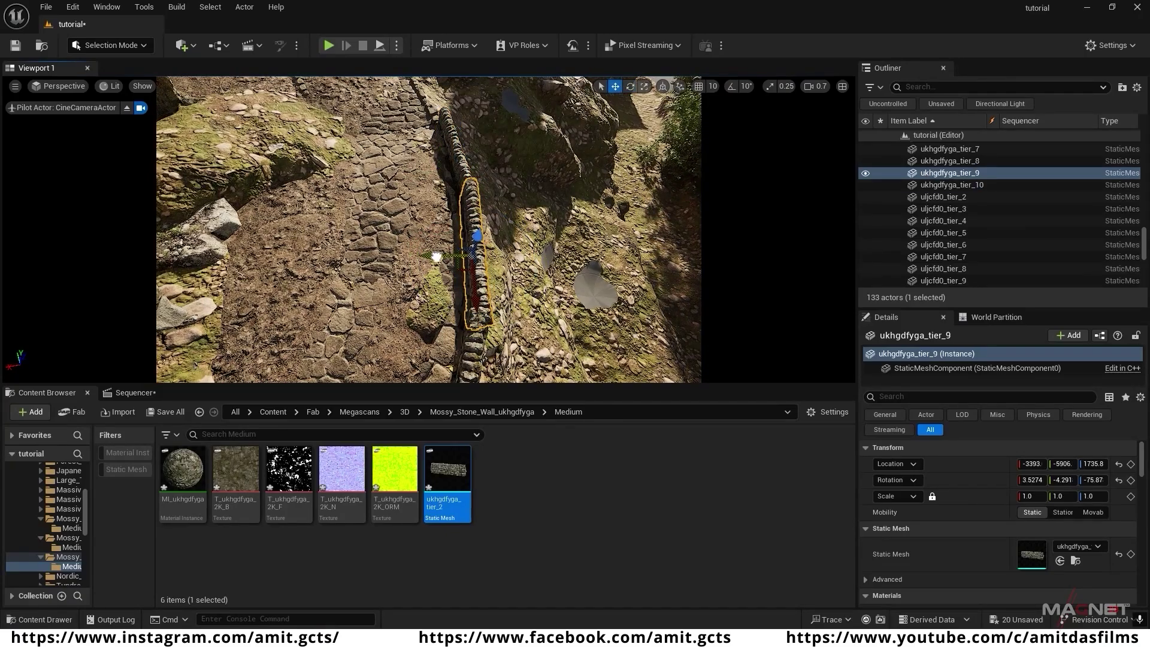
- Extend the wall with two more copies, settling the last at a height of about 1793 with a yaw of about -96°
click(442, 232)
alt+drag(463, 271, 368, 244)
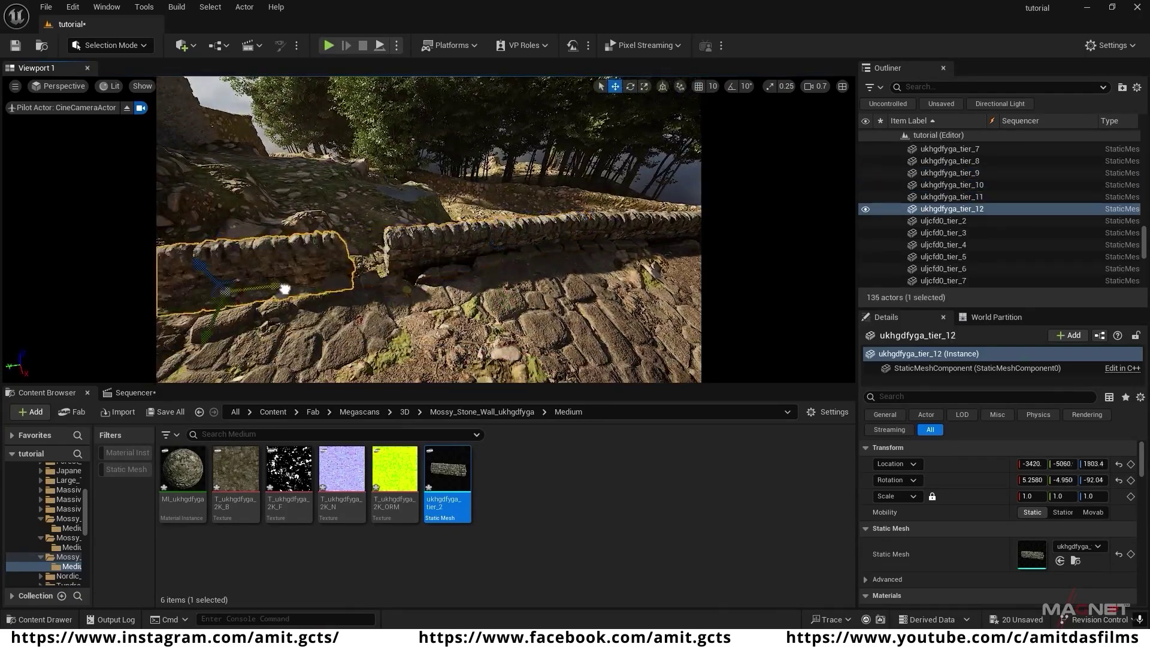
drag(479, 307, 489, 312)
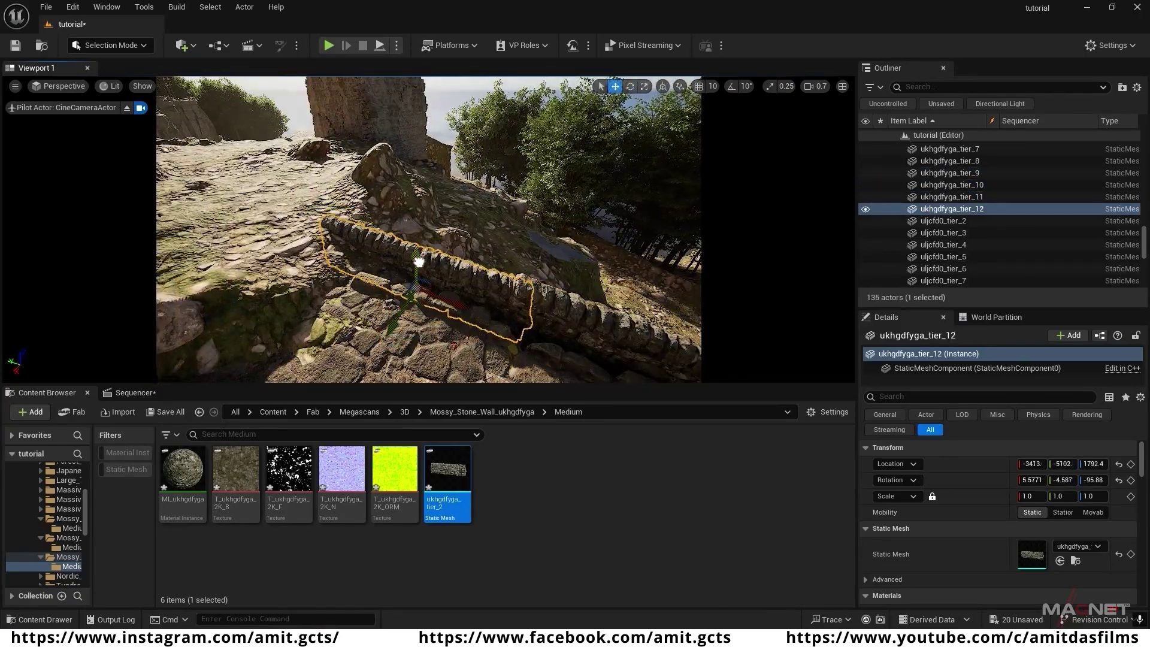
drag(419, 262, 425, 293)
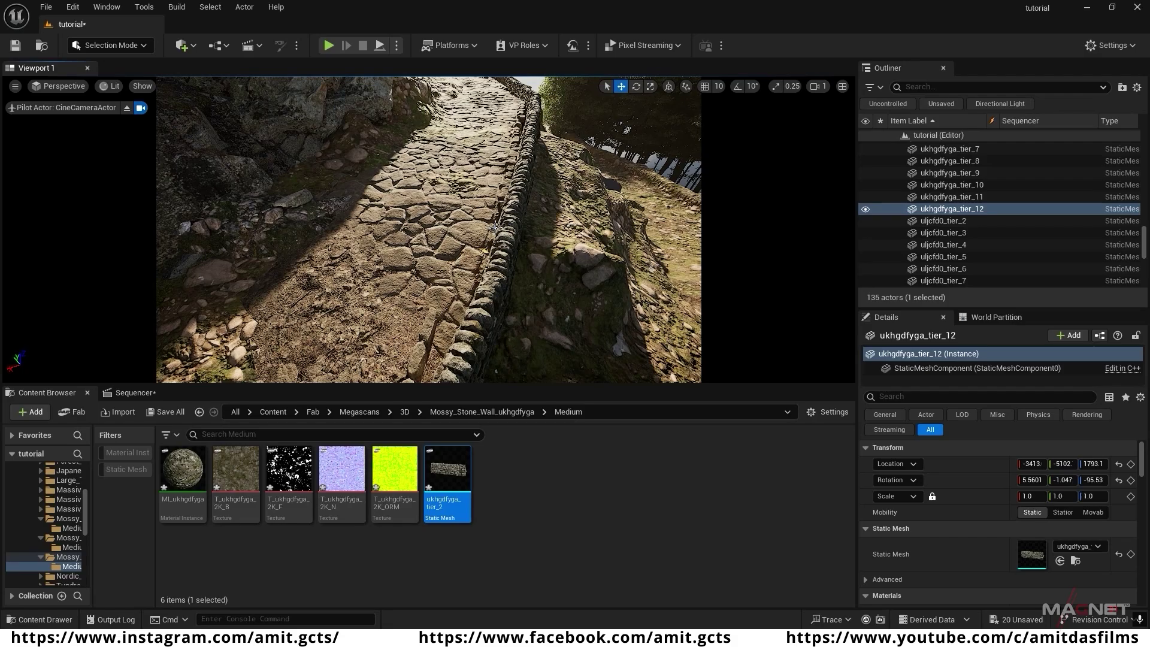
- Duplicate the vivvecldw_tier_2 rock across the path and lower the copy onto the slope outside the wall, at a height of about 1333
right_drag(496, 228, 447, 199)
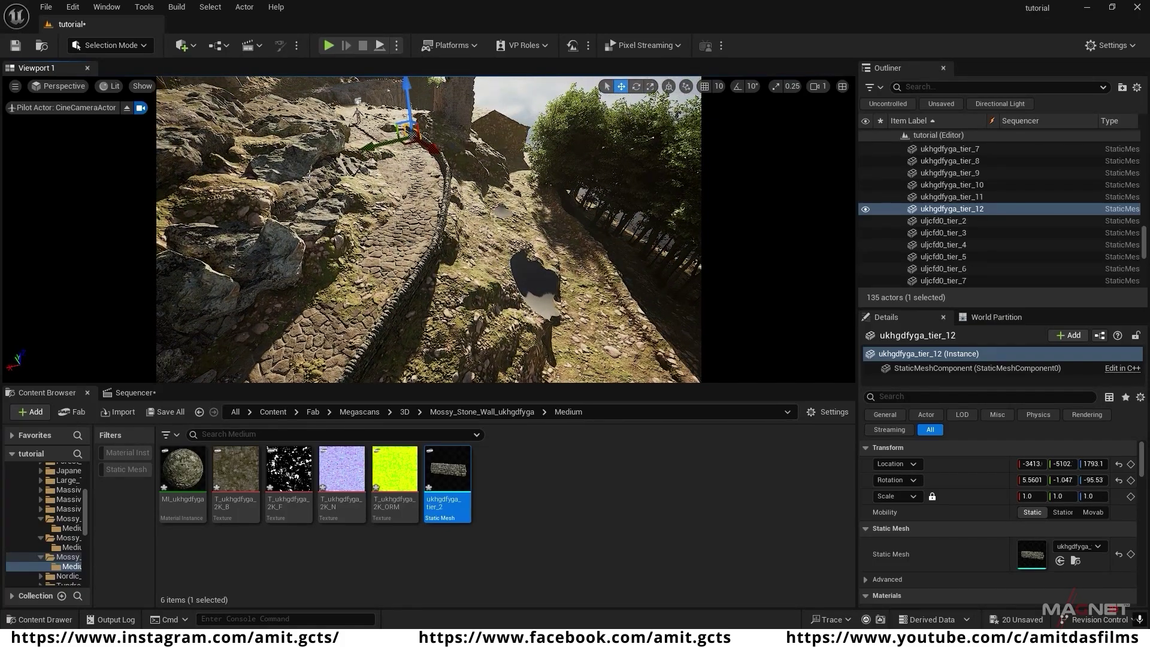
right_drag(310, 177, 268, 147)
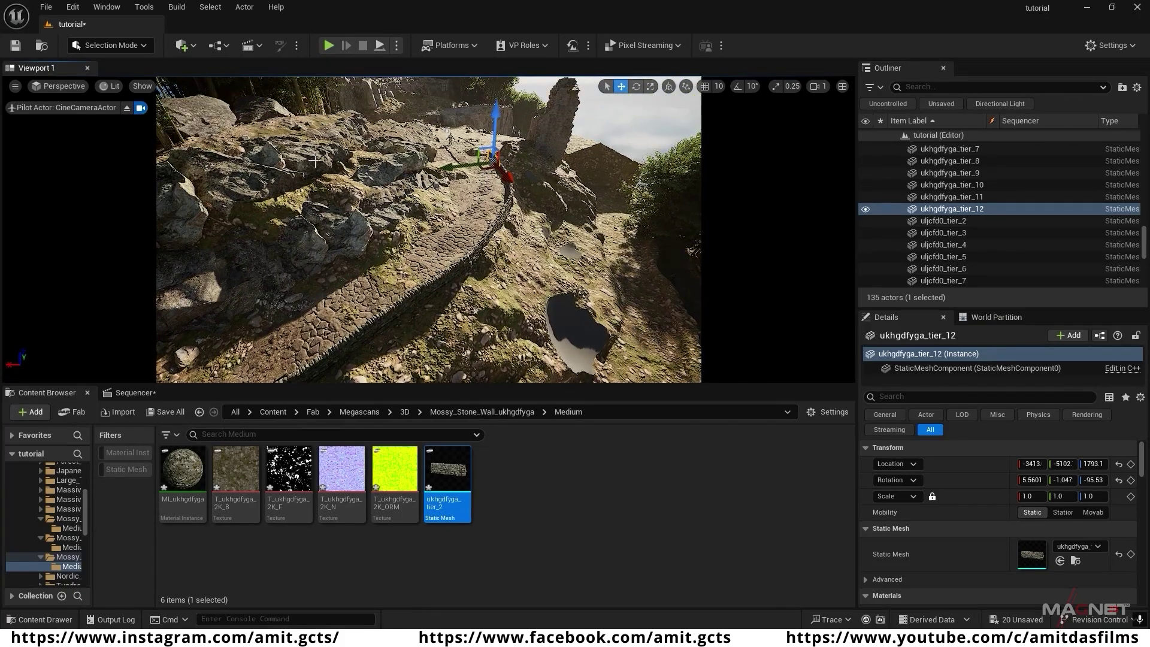
click(299, 172)
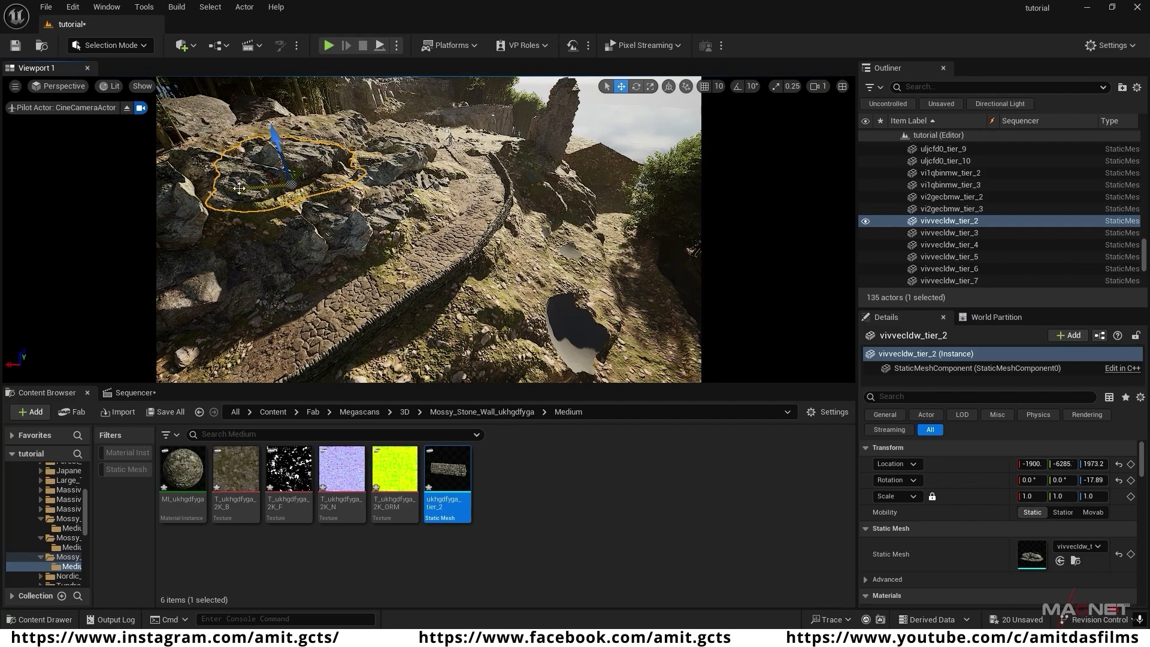
alt+drag(244, 188, 505, 211)
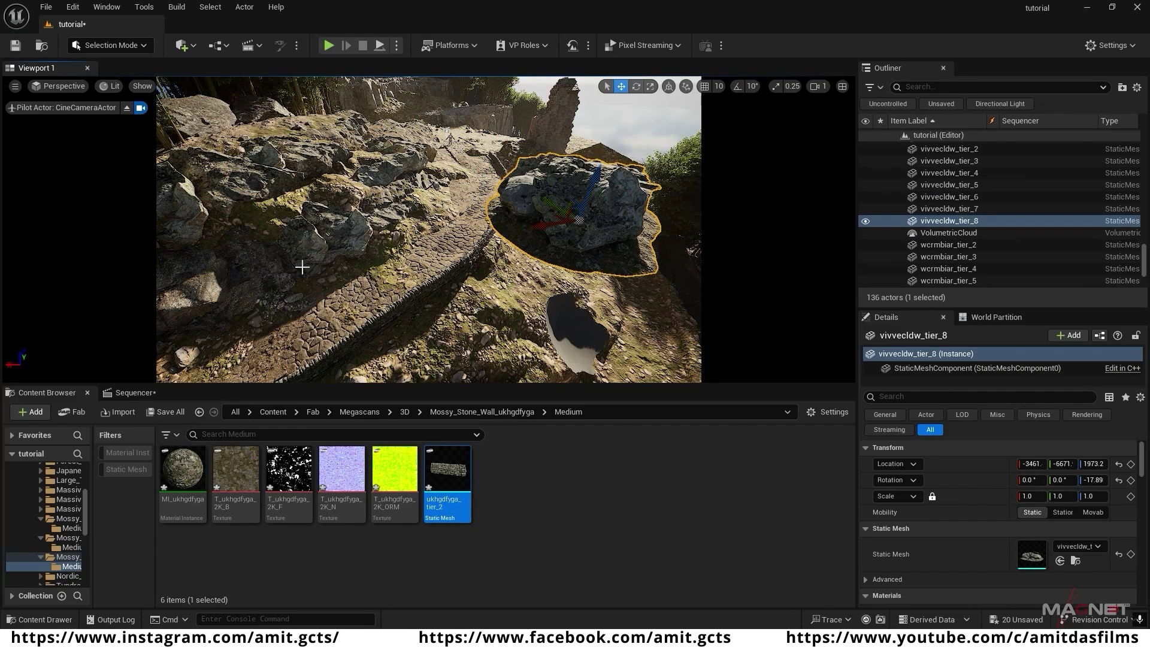
right_drag(292, 239, 237, 240)
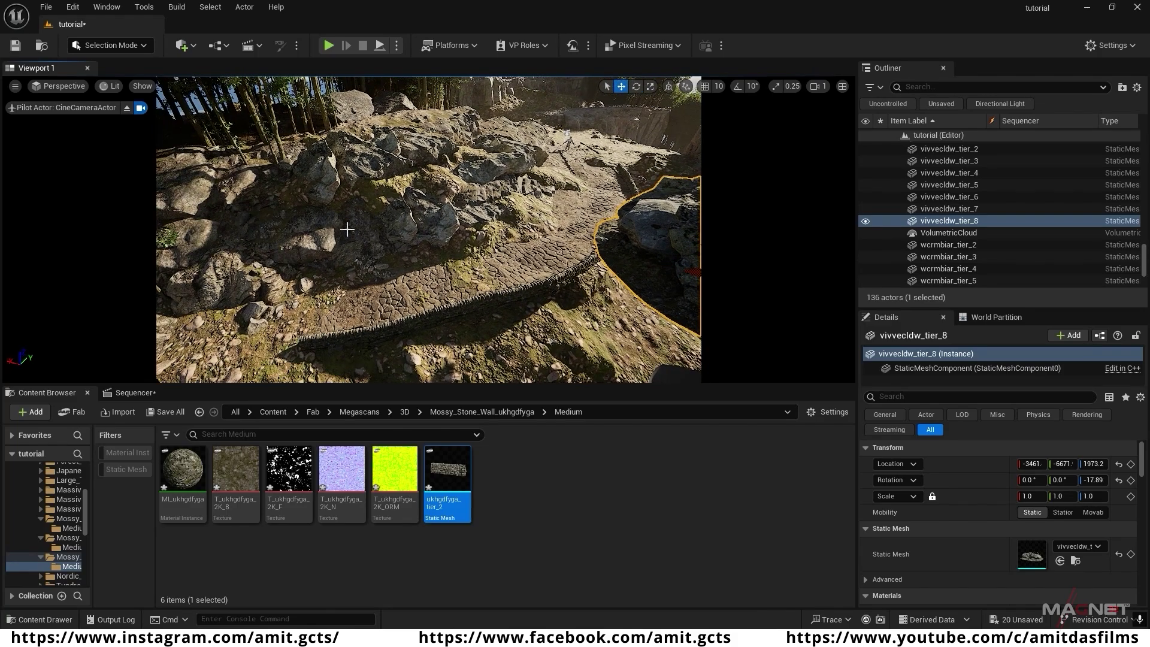
right_drag(388, 246, 657, 169)
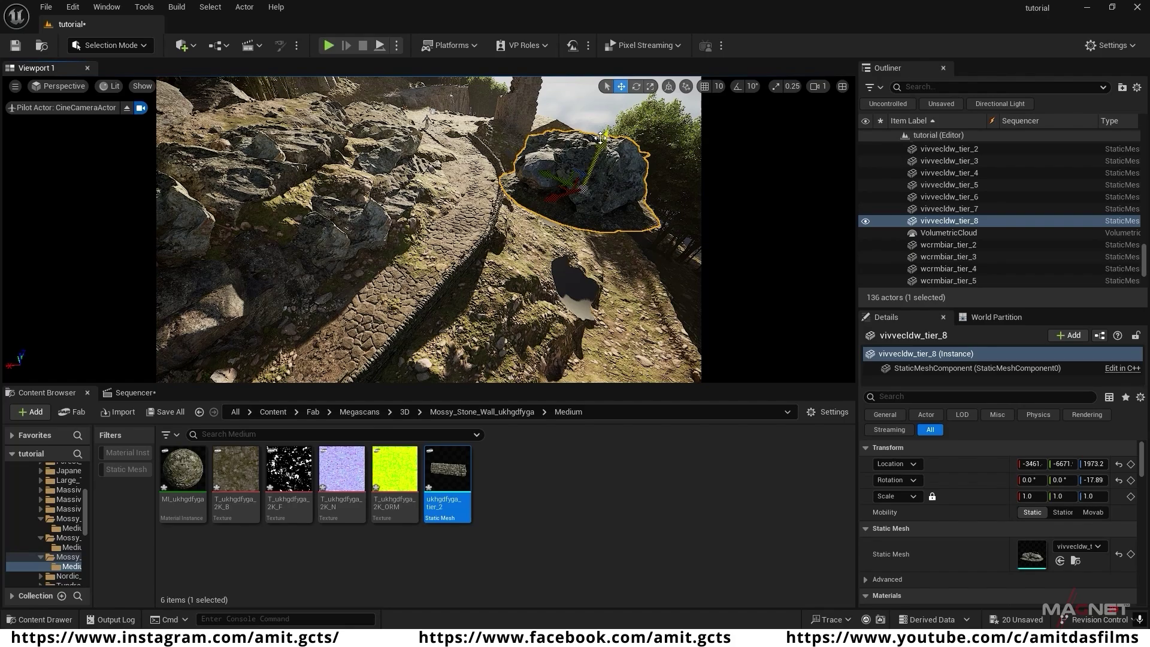
drag(604, 139, 560, 246)
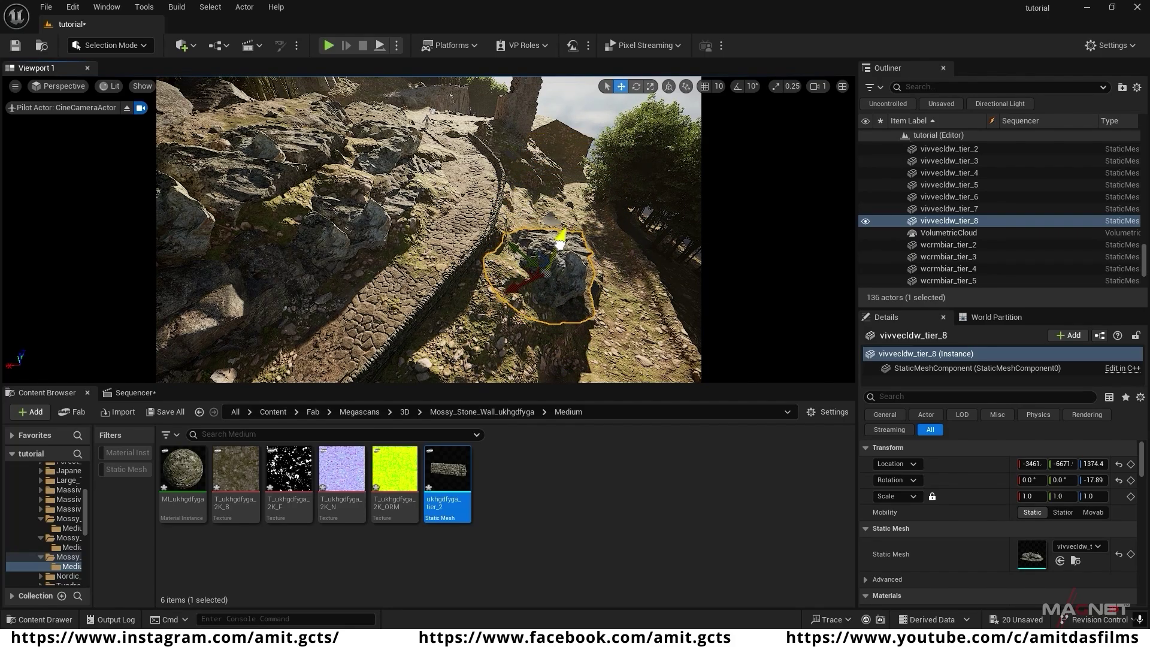
right_drag(560, 246, 539, 288)
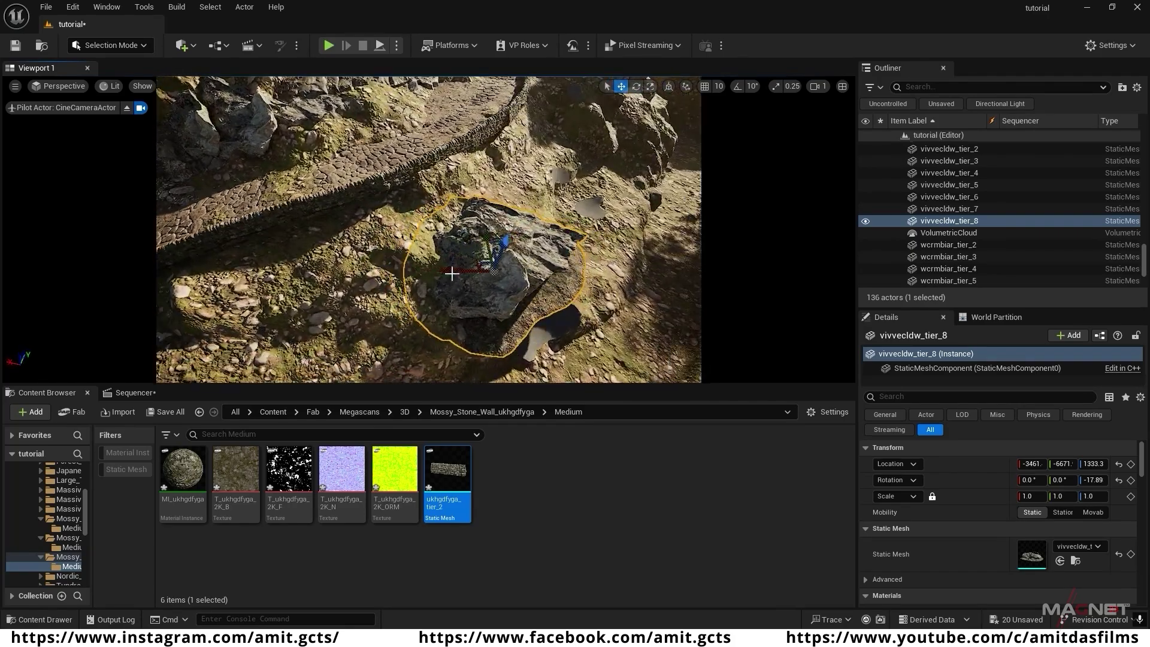
- Shift the copied vivvecldw rock on the outer slope and rotate it to sit in the terrain
drag(448, 271, 428, 278)
right_drag(429, 278, 498, 240)
key(e)
drag(515, 219, 534, 249)
right_drag(534, 249, 489, 245)
- Copy the wd4icipcb rock onto the slope outside the wall at a height of about 1263 and rotate it to a yaw of about 132°
click(244, 259)
right_drag(243, 258, 222, 264)
key(w)
alt+drag(371, 273, 624, 295)
right_drag(625, 294, 522, 240)
drag(510, 147, 557, 213)
key(e)
drag(479, 180, 497, 211)
key(w)
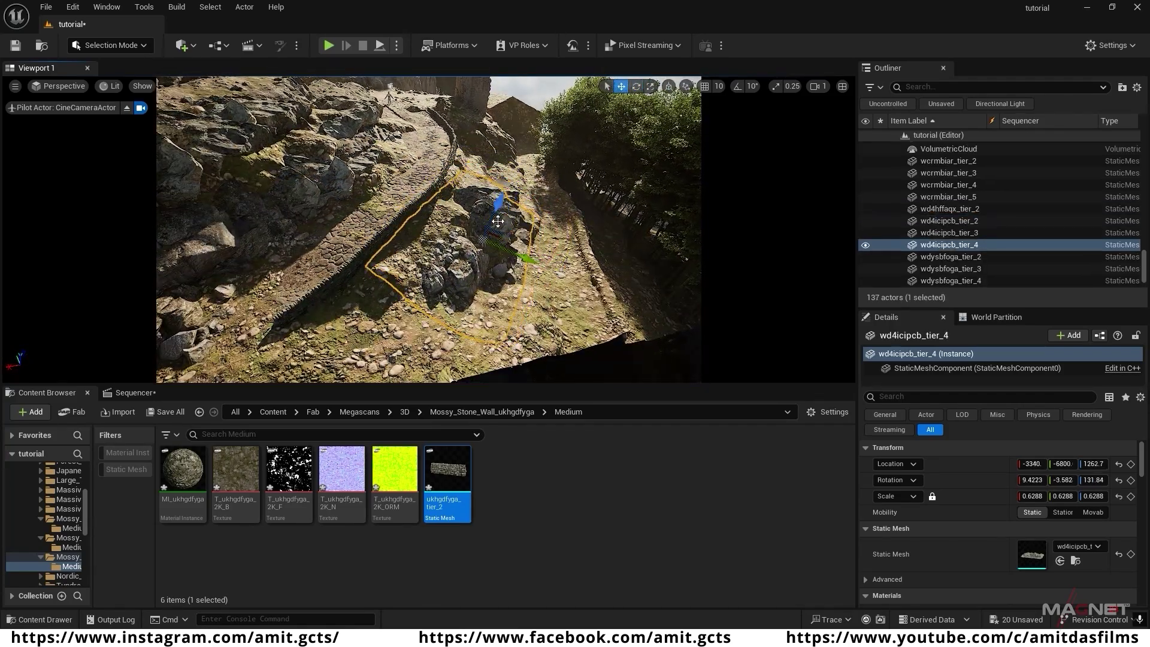
- Lower the copied wd4icipcb rock further into the slope and refine its rotation
right_drag(497, 211, 501, 228)
drag(500, 221, 485, 236)
right_drag(486, 236, 420, 240)
drag(394, 227, 394, 234)
key(e)
drag(423, 225, 435, 233)
right_drag(435, 233, 467, 191)
- Duplicate the vivvecldw rock farther along the outer slope, sink the copy into the ground and rotate it
click(470, 231)
key(w)
alt+drag(403, 240, 473, 245)
drag(540, 255, 520, 286)
right_drag(520, 286, 503, 314)
key(e)
drag(453, 270, 446, 291)
right_drag(447, 290, 473, 246)
- Copy the wcrmbiar rock from above the path onto the outer slope at a height of about 1310 and rotate it
click(451, 157)
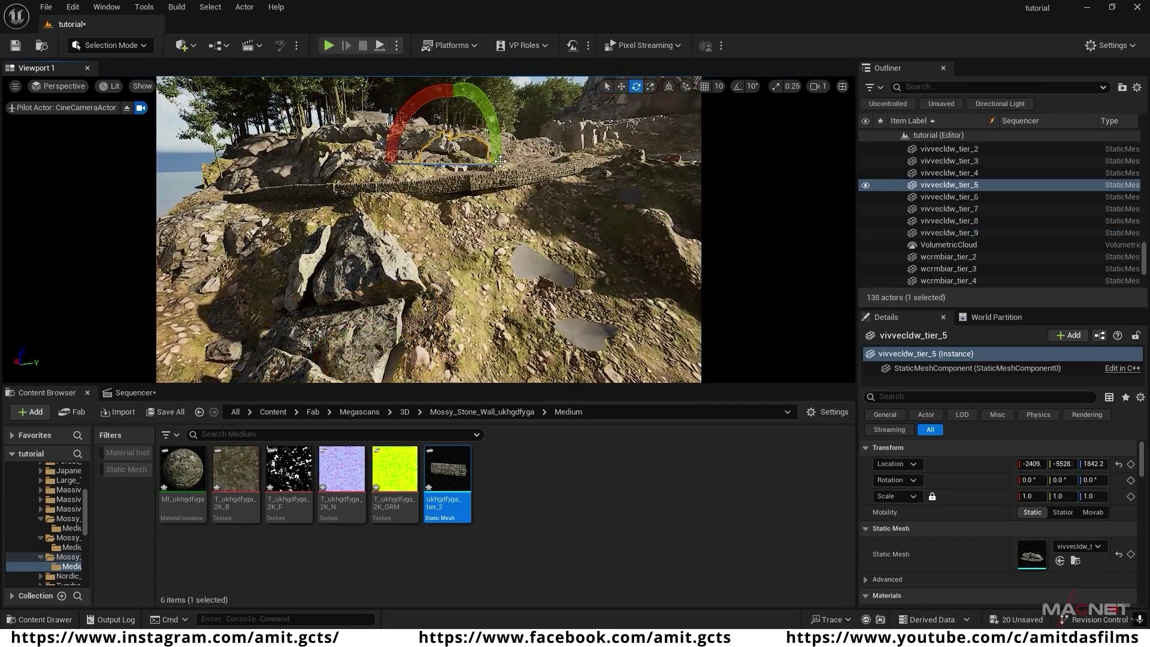
click(513, 154)
key(w)
alt+drag(542, 166, 572, 173)
drag(542, 129, 583, 236)
right_drag(584, 235, 575, 251)
key(e)
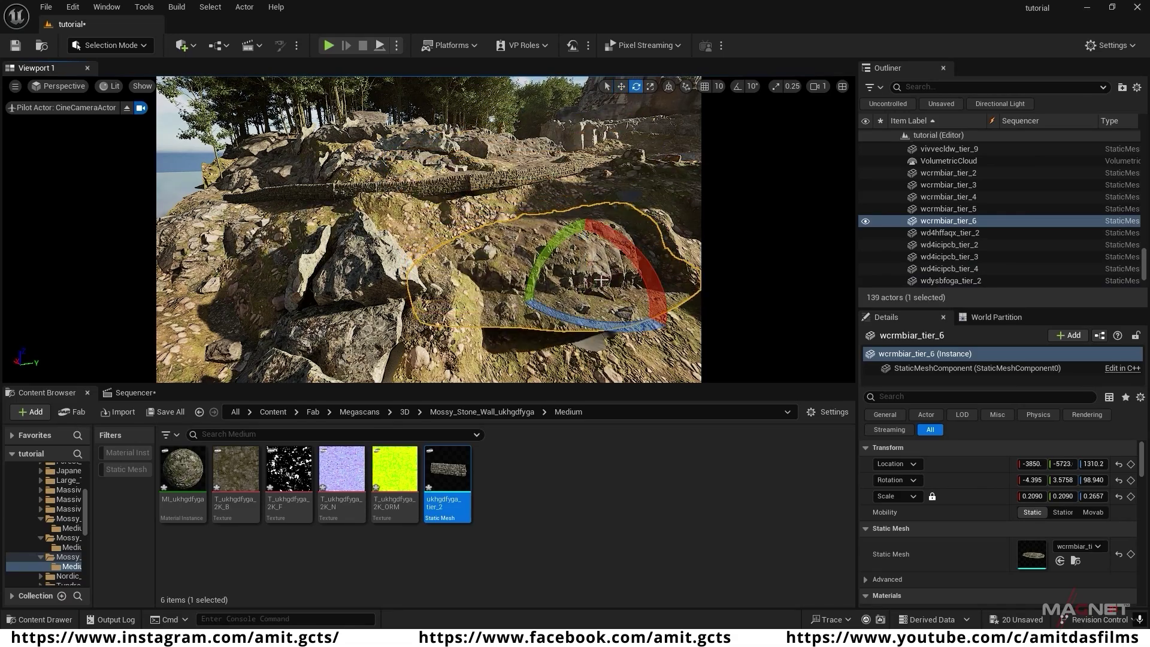
drag(547, 273, 555, 255)
- Place another copy of the wcrmbiar rock farther along the outer slope and rotate it
key(w)
right_drag(555, 254, 479, 252)
alt+drag(476, 252, 433, 190)
key(e)
drag(420, 134, 398, 160)
key(w)
- Stack wall copies beneath the edging wall at heights of about 1642 and 1620, and add another copy along the gap
right_drag(419, 197, 496, 250)
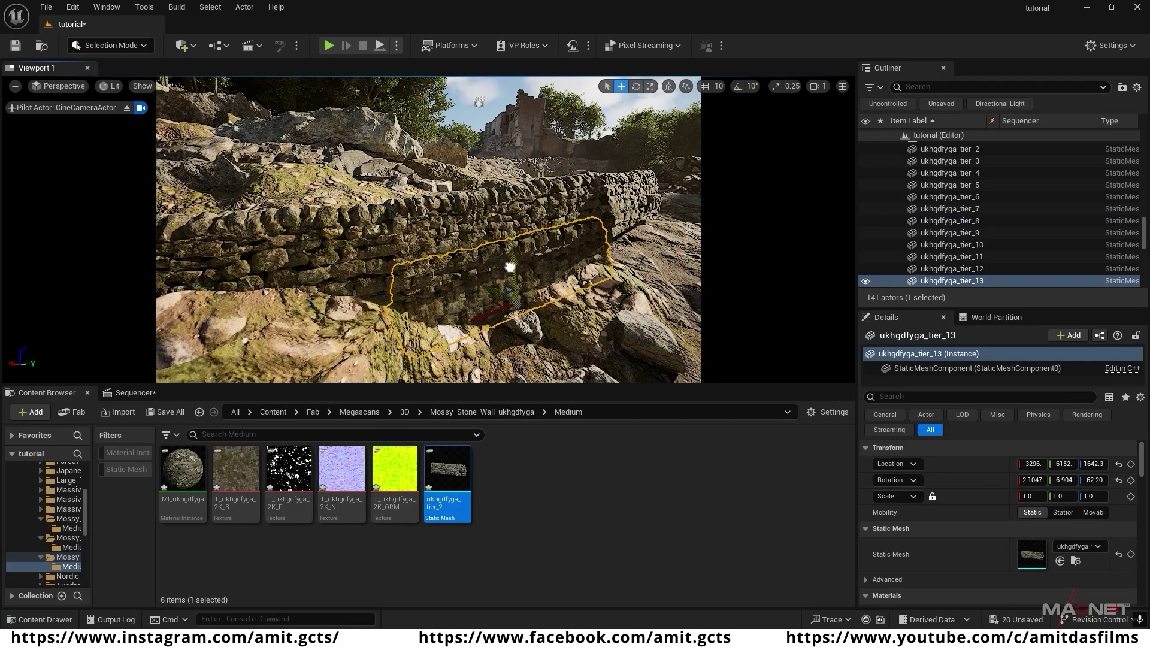
right_drag(447, 295, 515, 288)
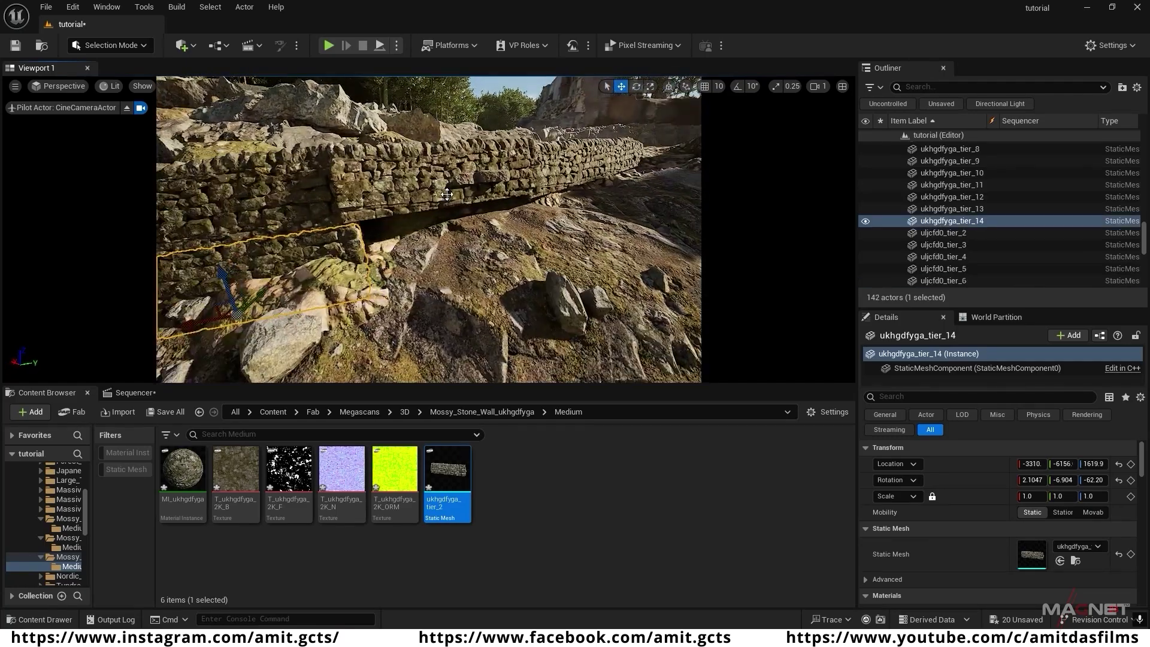
alt+drag(384, 239, 562, 226)
right_drag(455, 240, 478, 238)
alt+drag(469, 227, 446, 245)
key(e)
drag(455, 273, 419, 269)
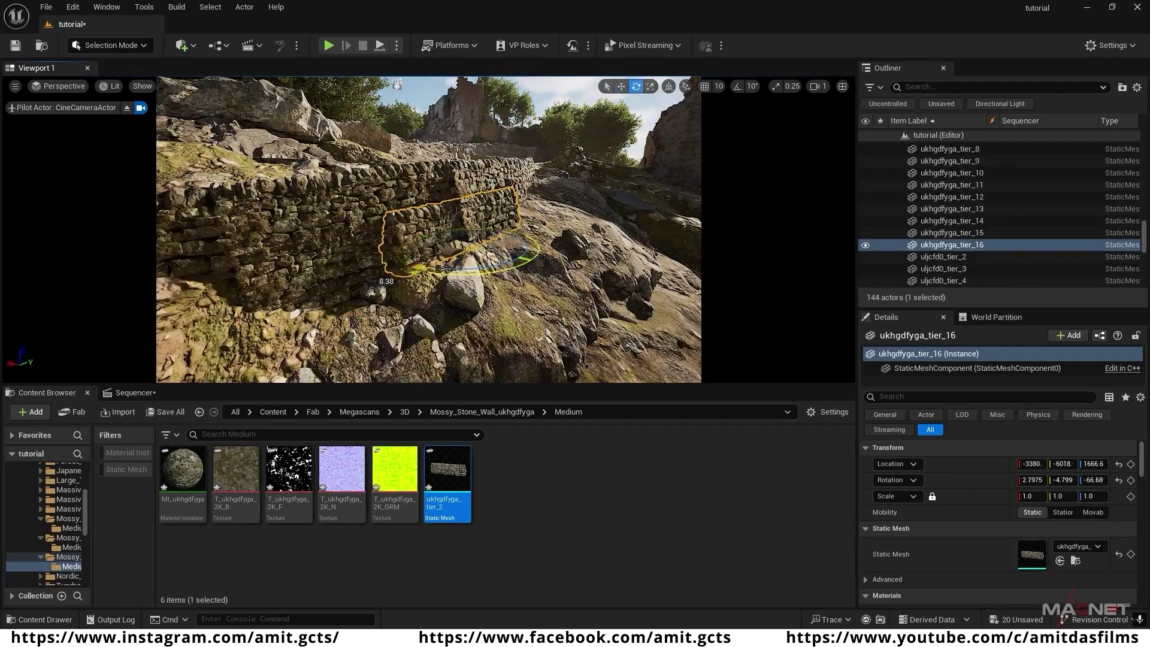
key(Delete)
- Fill the gaps under the upper wall with two lowered copies of its segments, placing the last at a height of about 1747
right_drag(443, 238, 467, 239)
click(490, 231)
alt+drag(490, 231, 495, 240)
right_drag(495, 240, 431, 252)
click(414, 239)
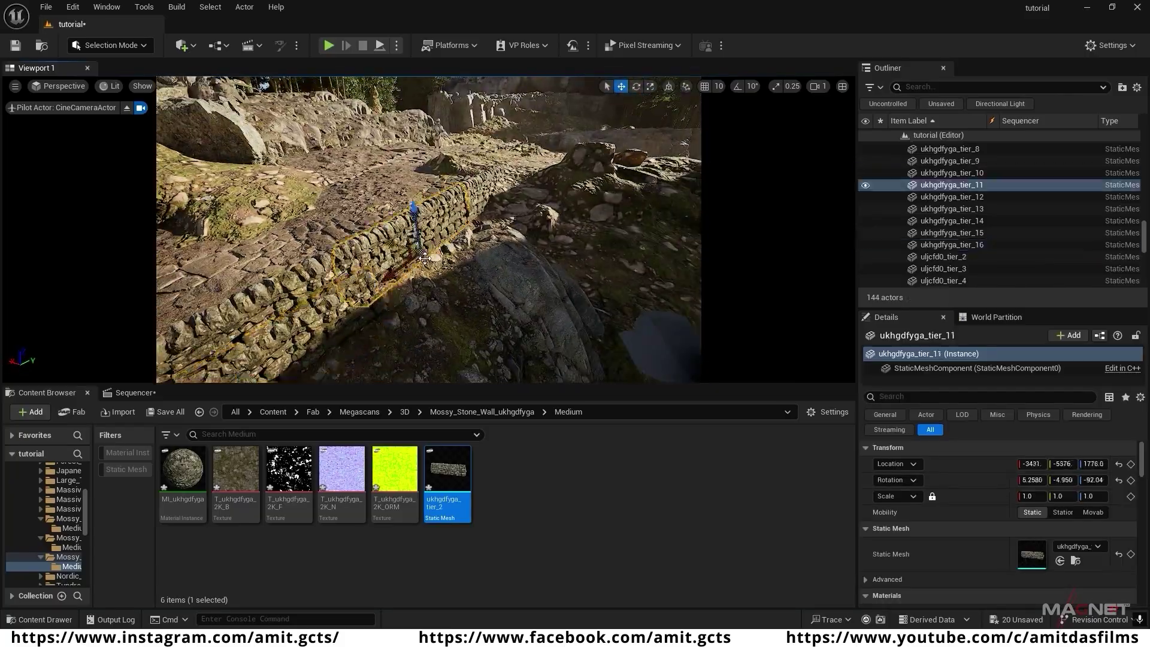
alt+drag(414, 243, 394, 261)
mouse_move(395, 261)
right_down()
mouse_move(384, 246)
mouse_move(432, 240)
mouse_move(401, 239)
right_up()
scroll(365, 309, up, 1)
right_drag(402, 300, 445, 323)
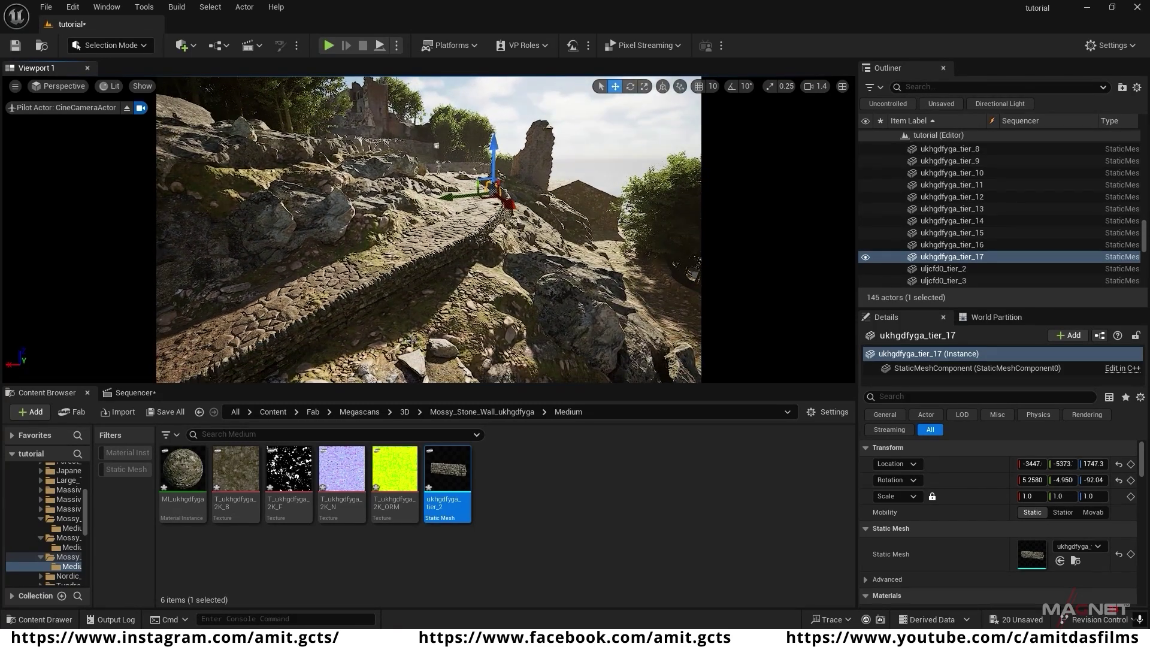
right_drag(528, 201, 503, 202)
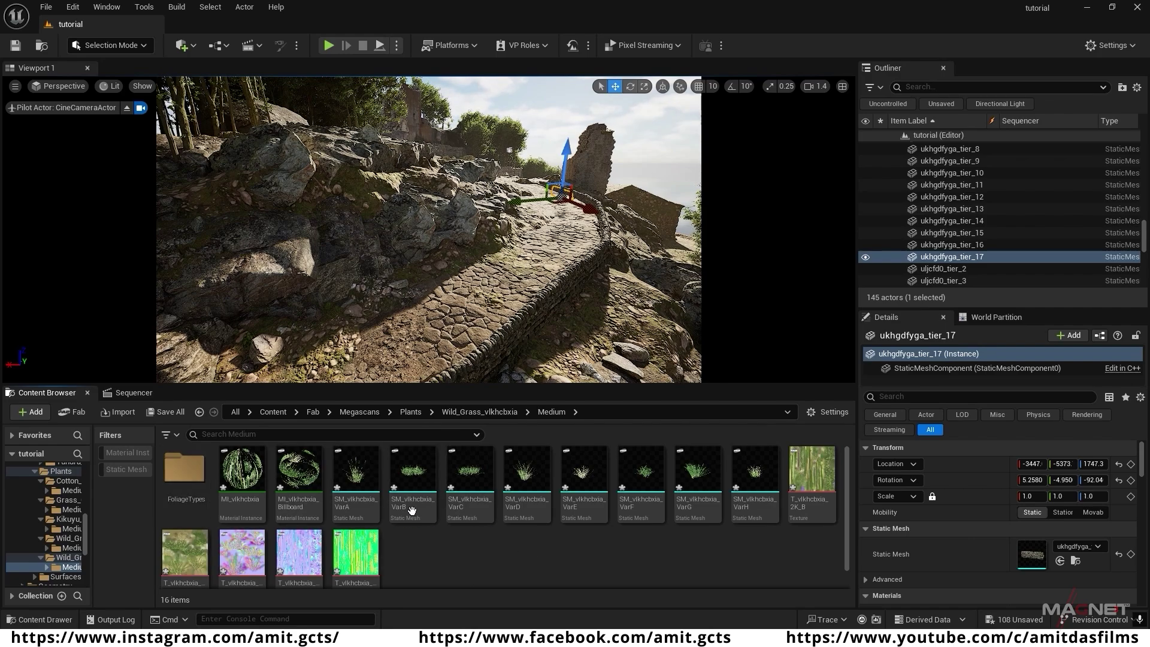
- Show all static meshes in the Megascans Plants folder and its subfolders
scroll(54, 527, up, 2)
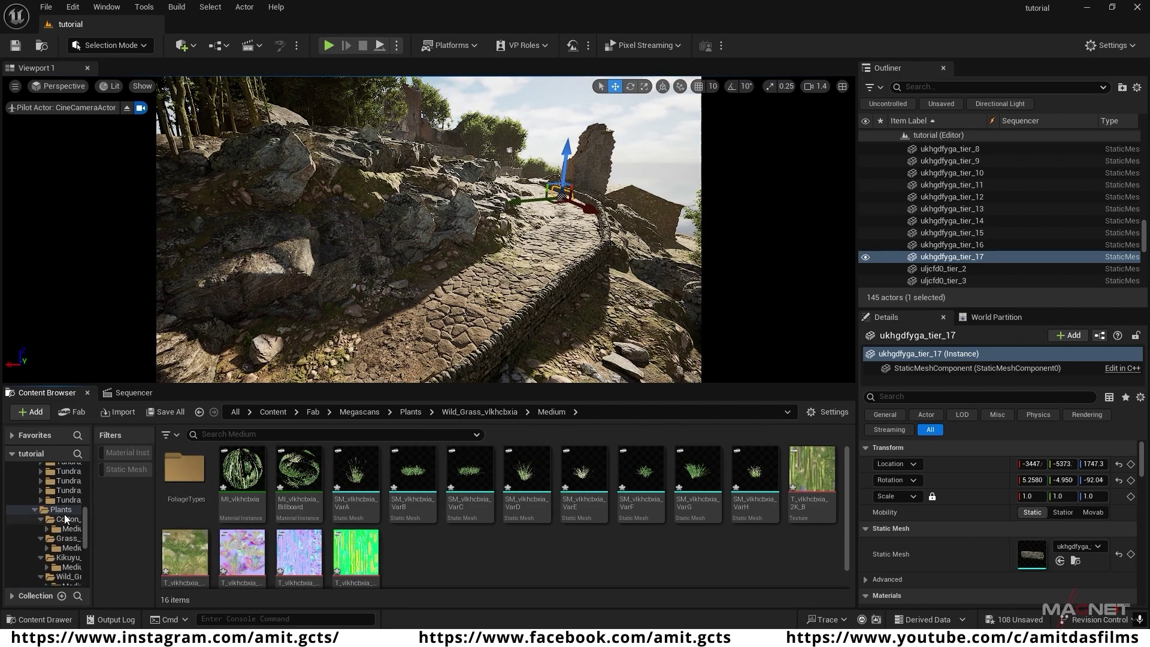
click(56, 511)
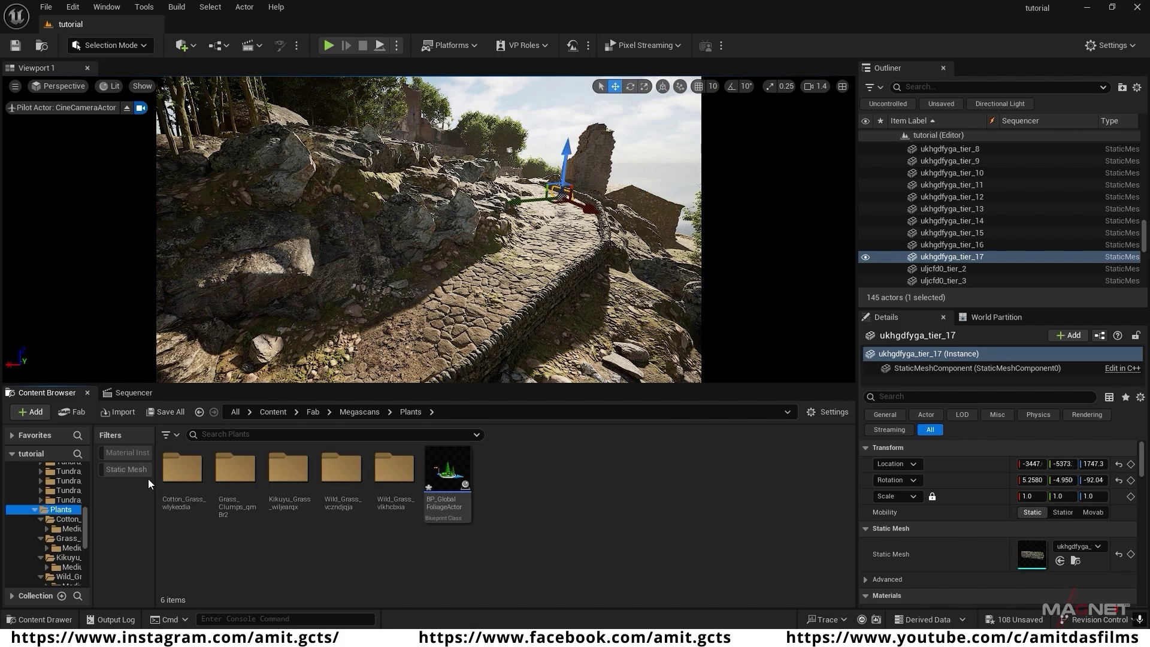
click(130, 470)
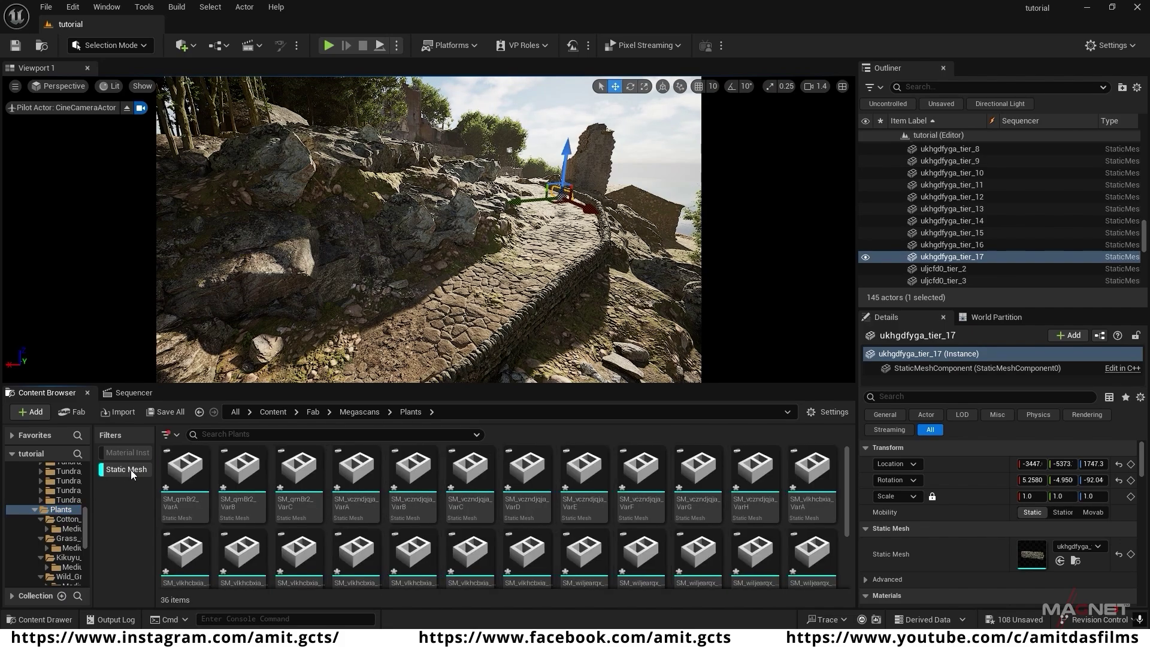
scroll(797, 527, down, 1)
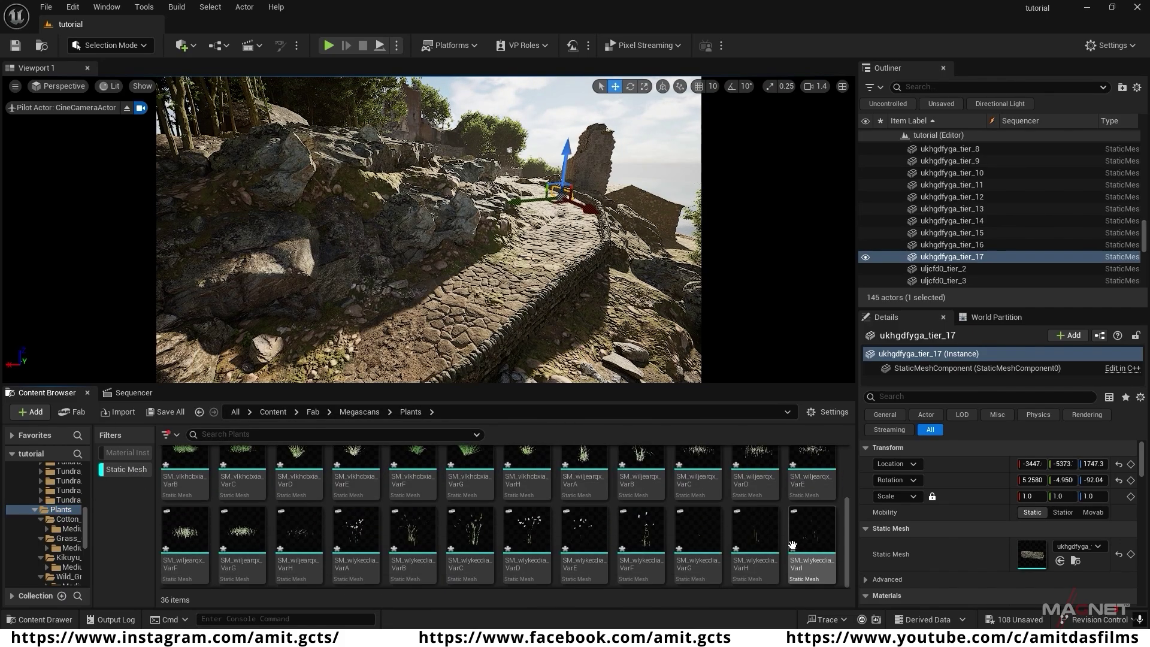
scroll(785, 542, up, 1)
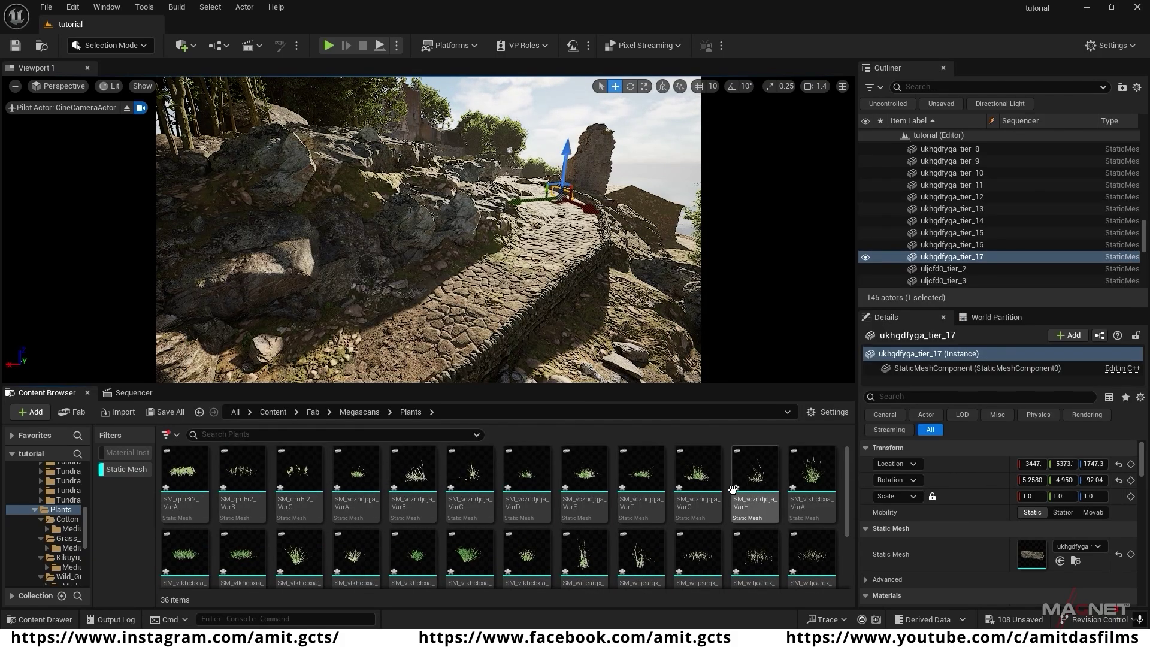
- Enable Nanite on all 36 static meshes in the Plants folder
click(187, 479)
scroll(636, 523, down, 4)
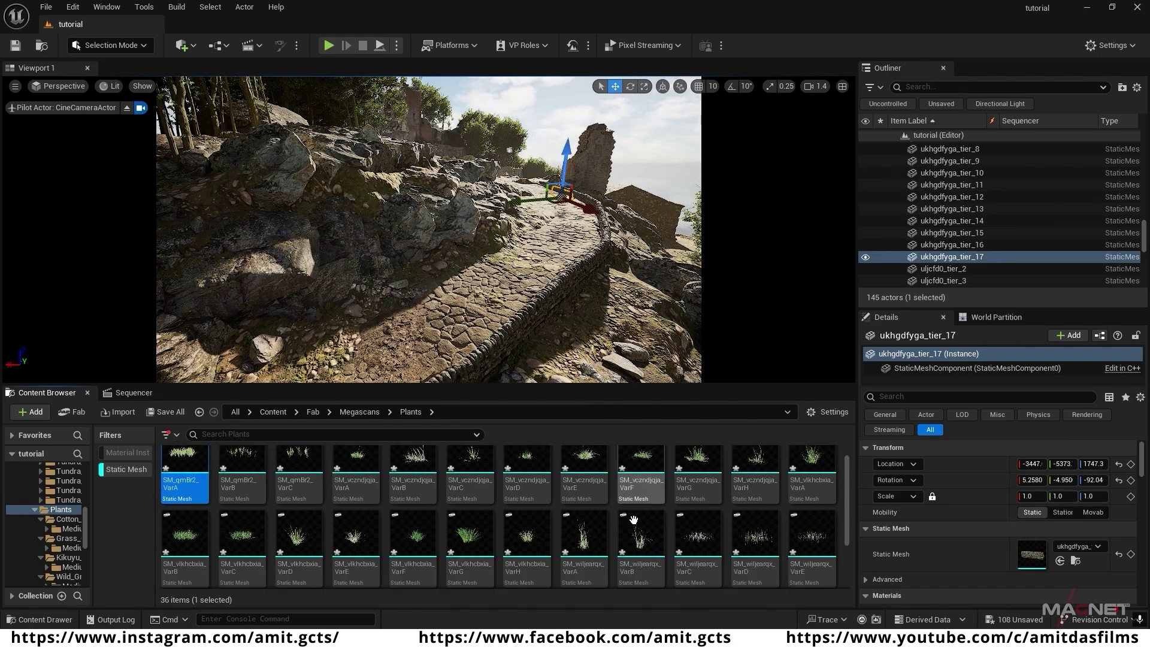
shift+click(802, 542)
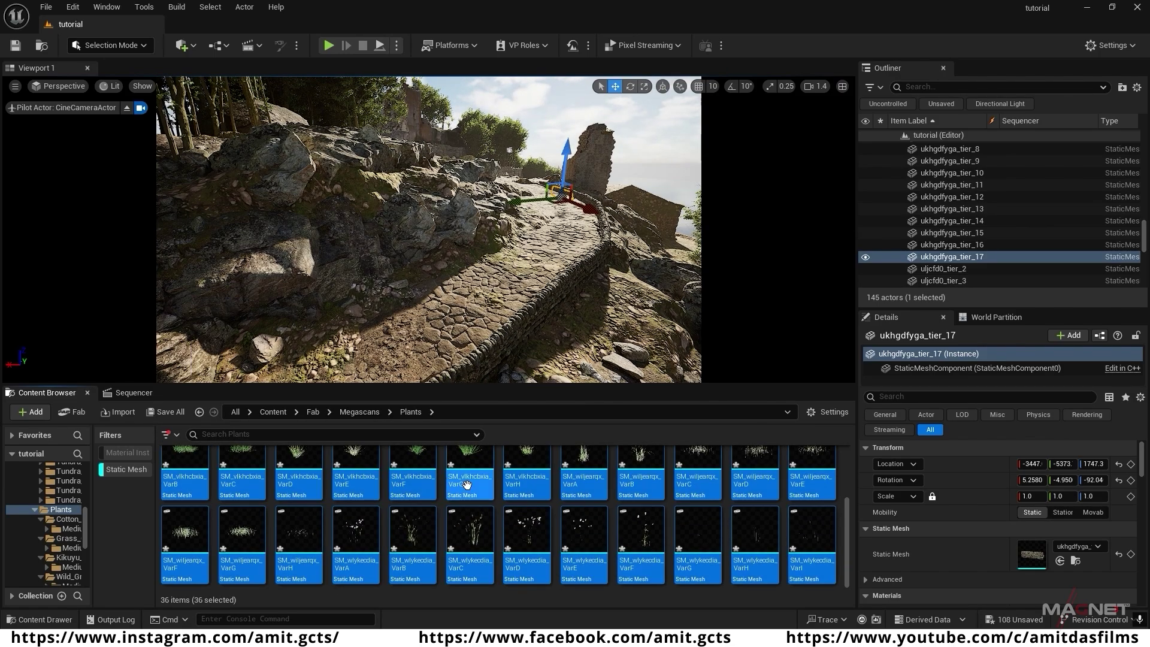
right_click(469, 487)
mouse_move(512, 103)
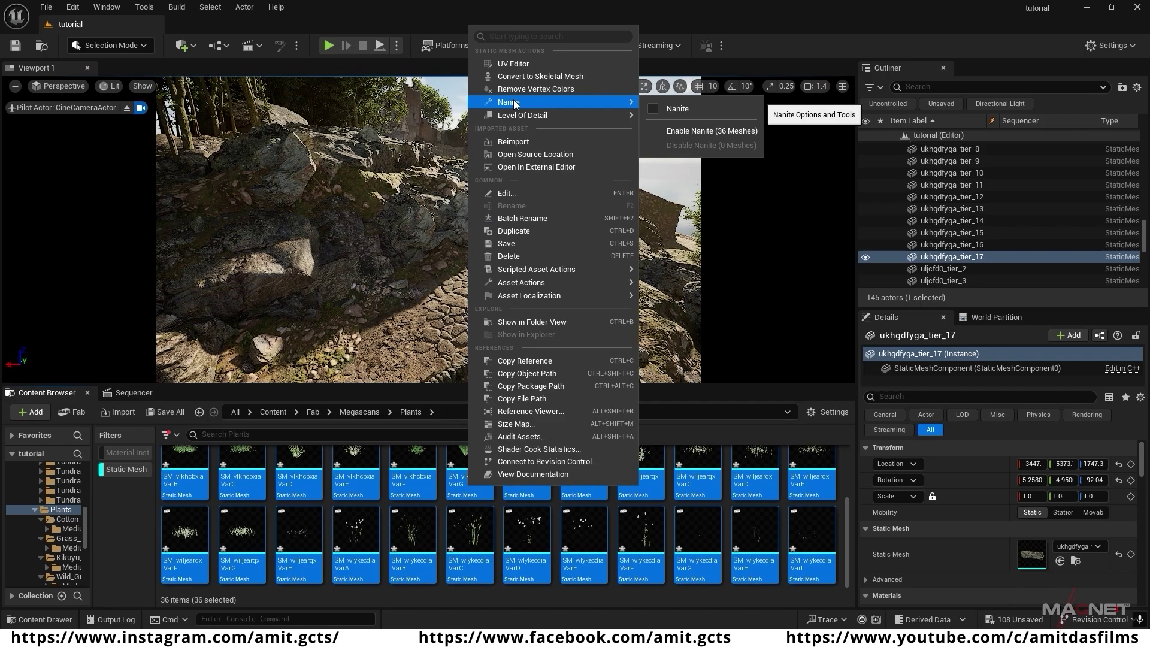
click(735, 131)
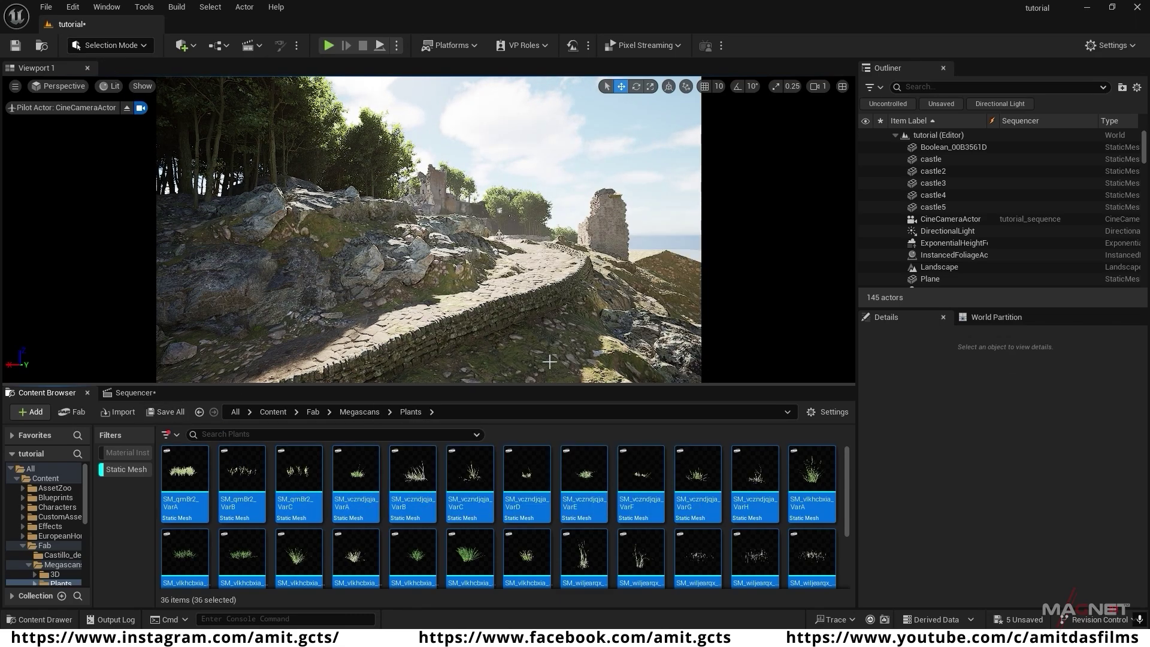
- Switch to Foliage mode and add SM_qmBr2_VarA, VarB, VarC and SM_vczndjqja_VarA as foliage types
click(139, 46)
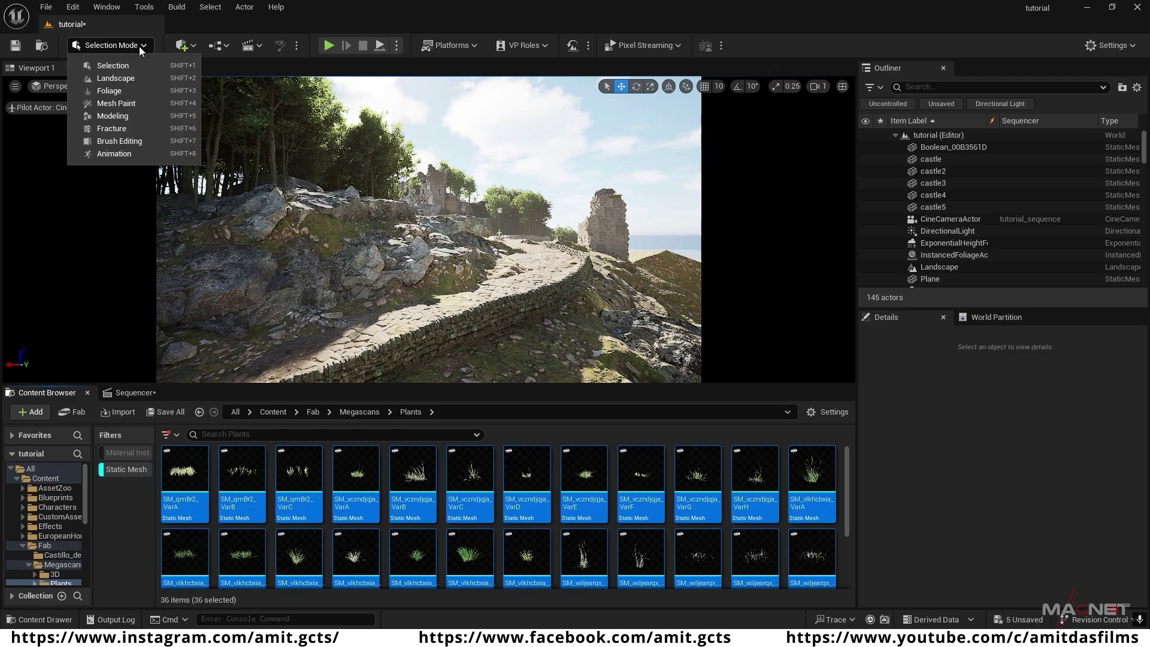
click(126, 91)
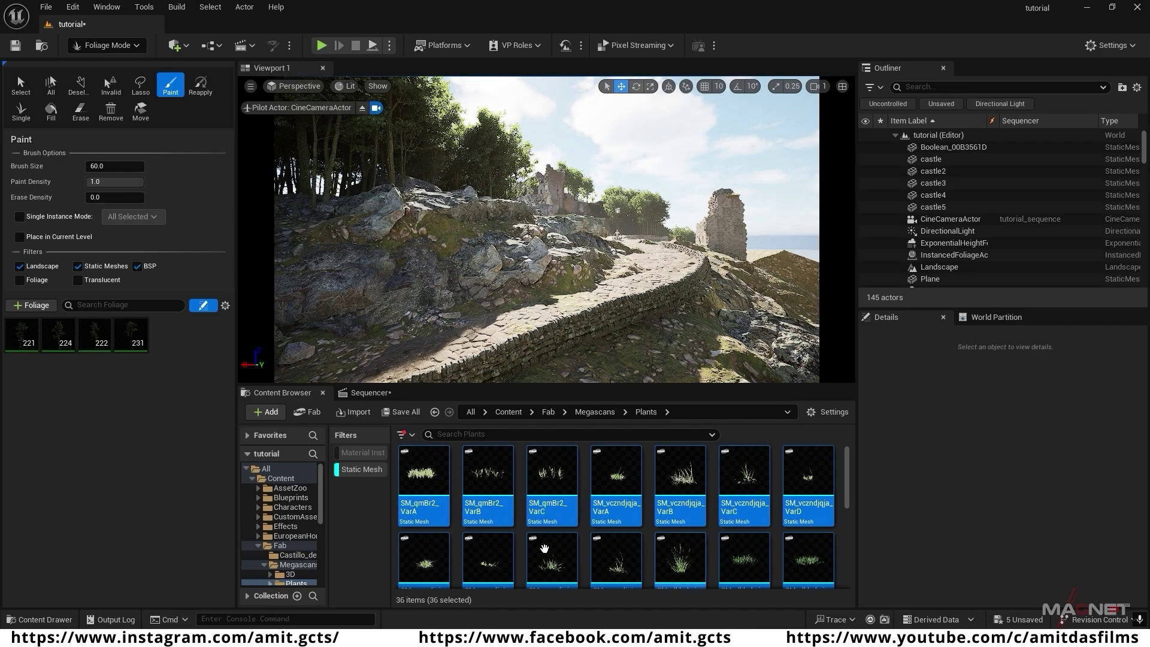
click(430, 491)
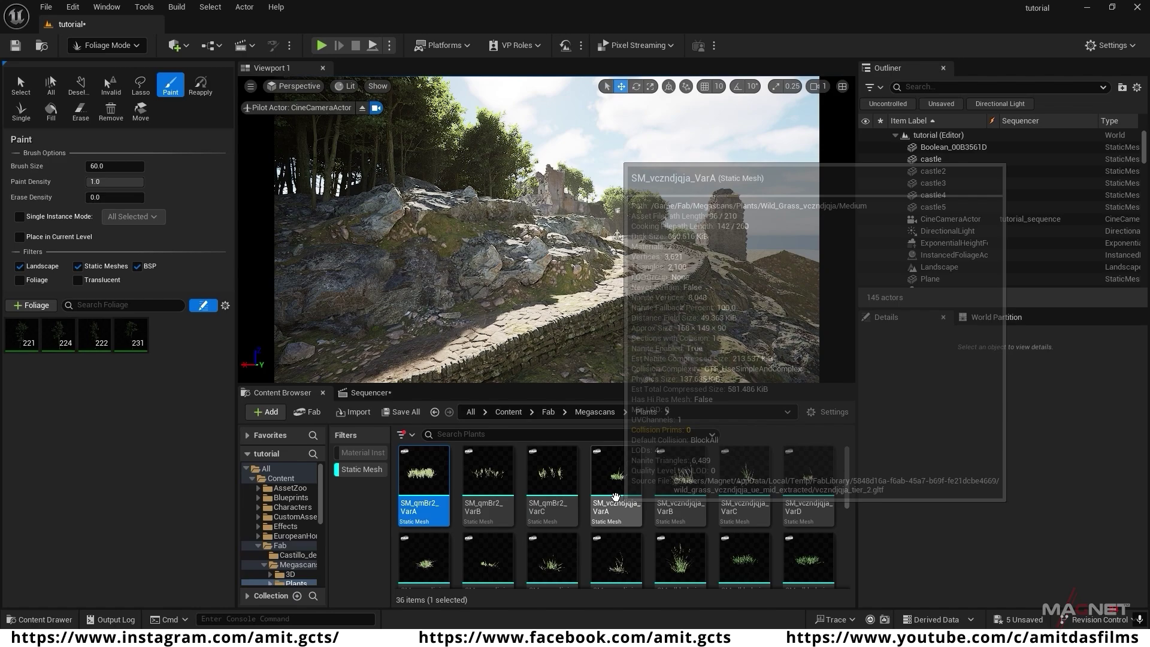
shift+click(617, 492)
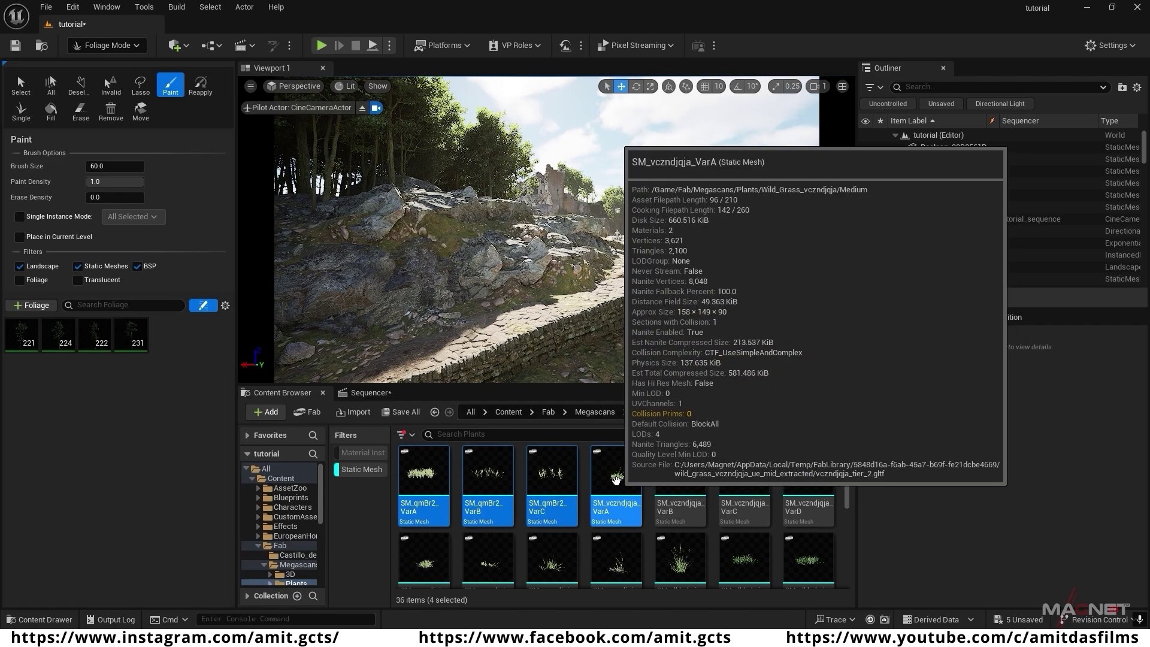
drag(617, 479, 203, 342)
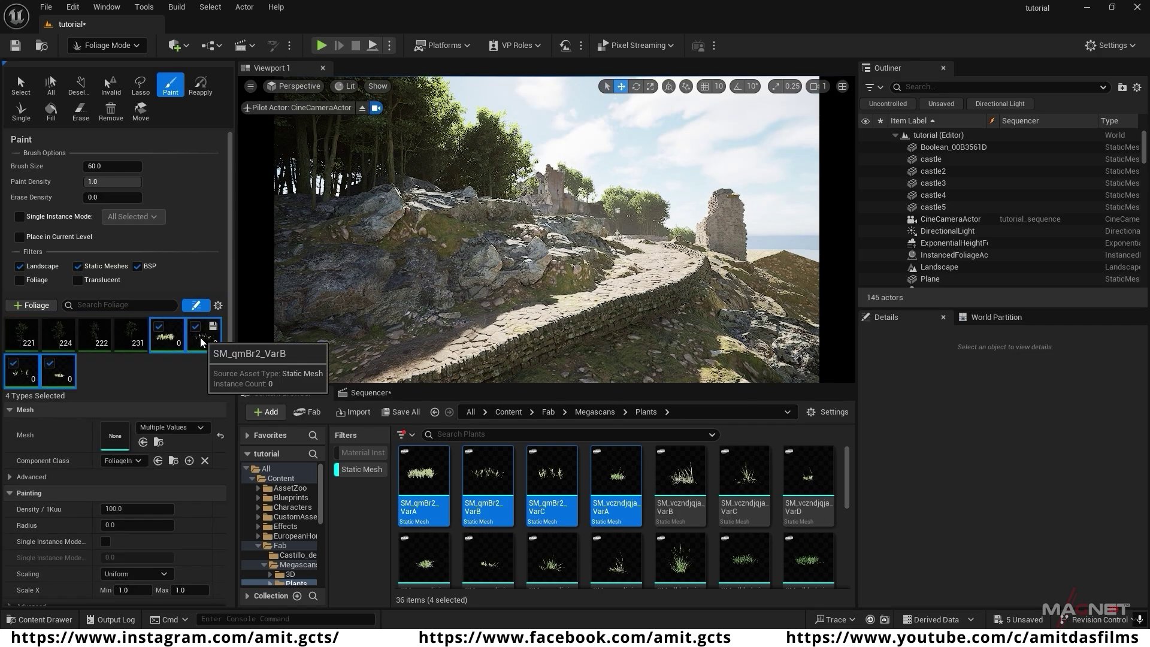
- Set the four new foliage types' painting density to 400 and their maximum Scale X to 1.5
scroll(228, 369, down, 5)
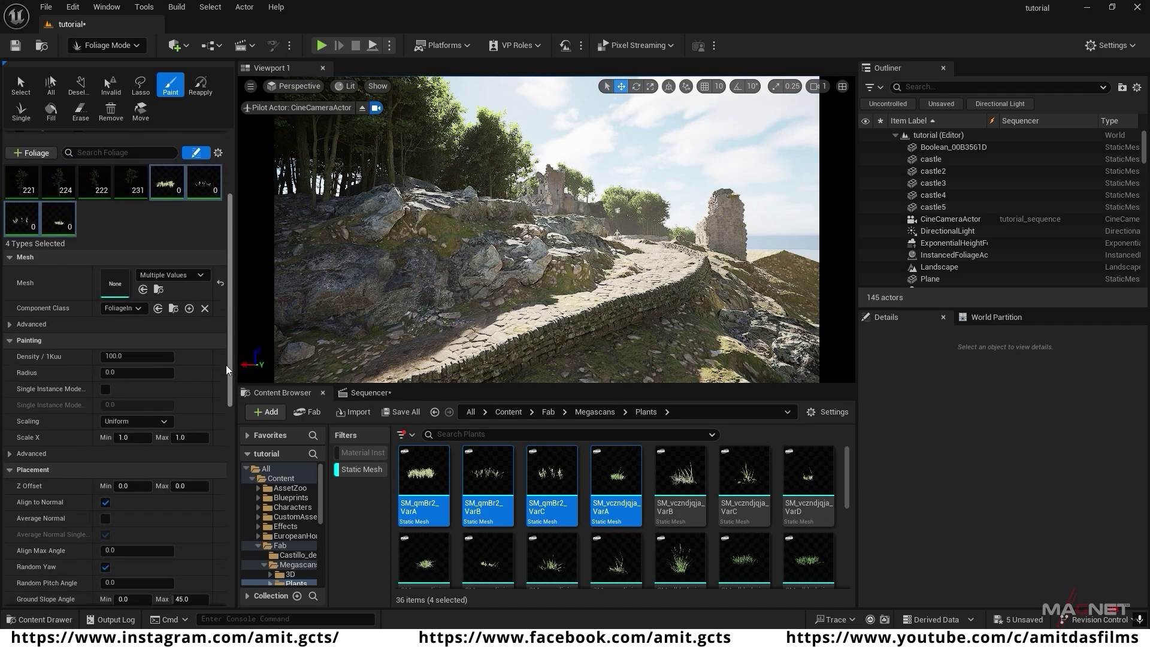
click(129, 358)
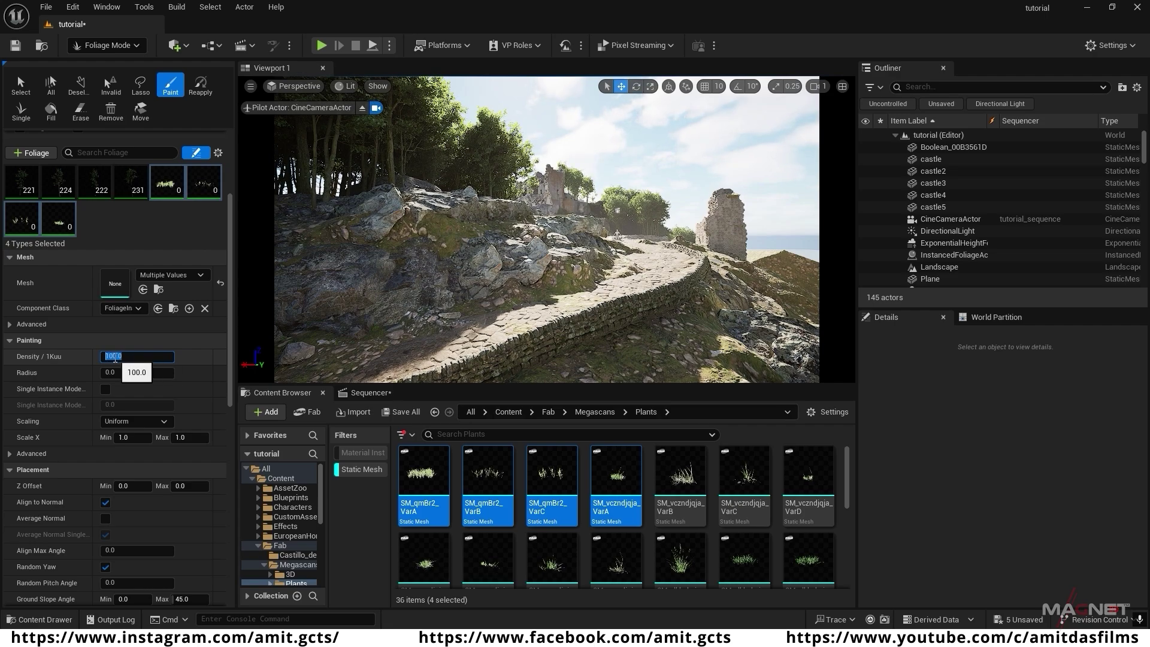
text(400)
key(Return)
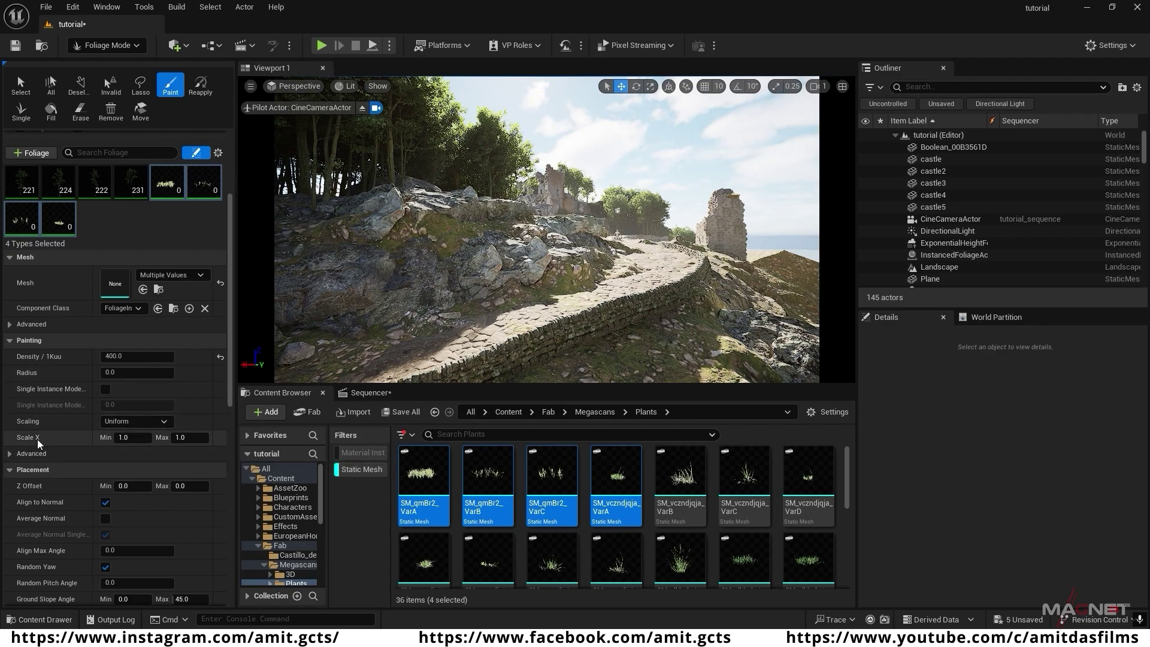
click(189, 437)
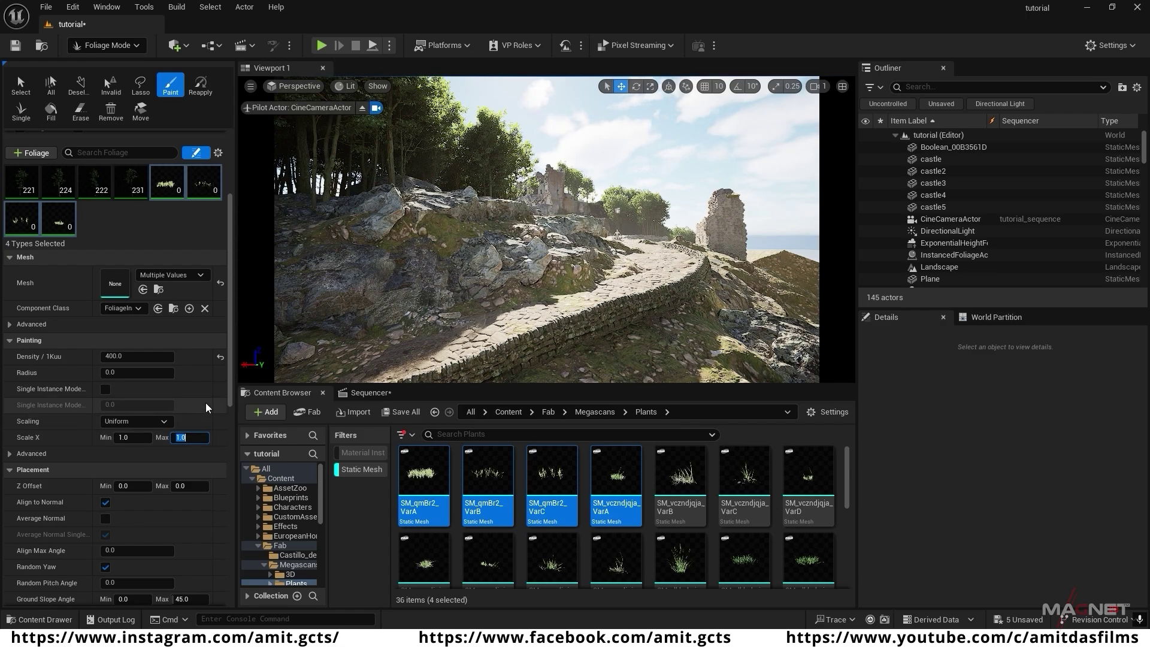
text(1.5)
key(Return)
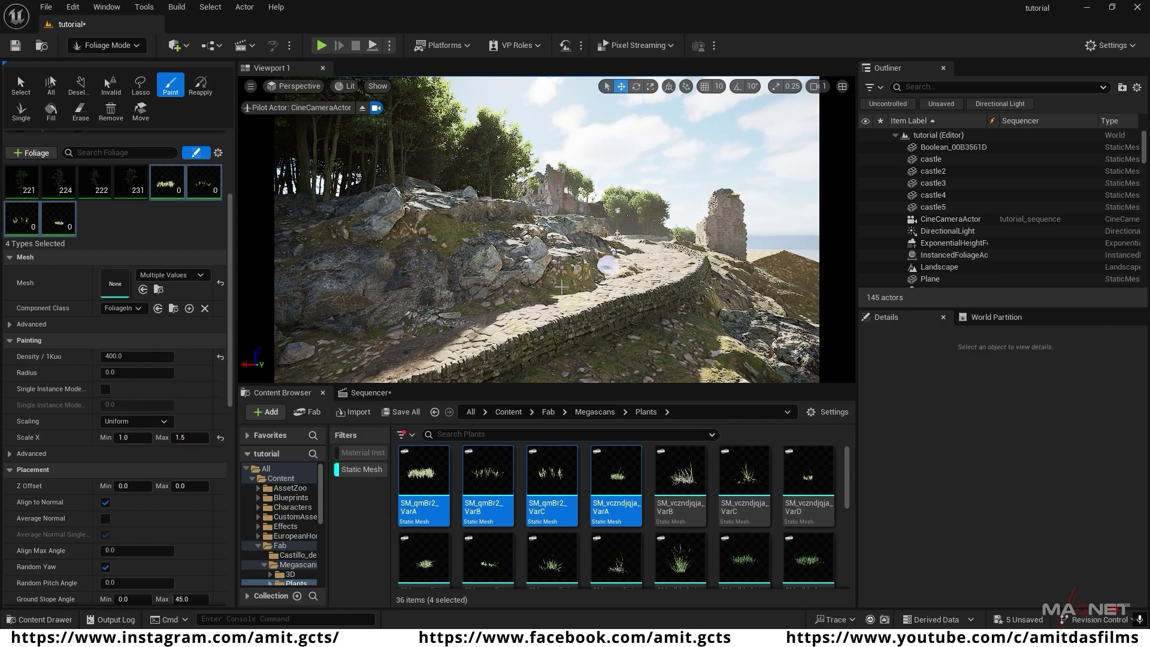
- Paint the four grass types along the foot of the rocks beside the stone path
mouse_move(420, 332)
right_down()
mouse_move(342, 348)
mouse_move(413, 379)
mouse_move(423, 372)
right_up()
key(w)
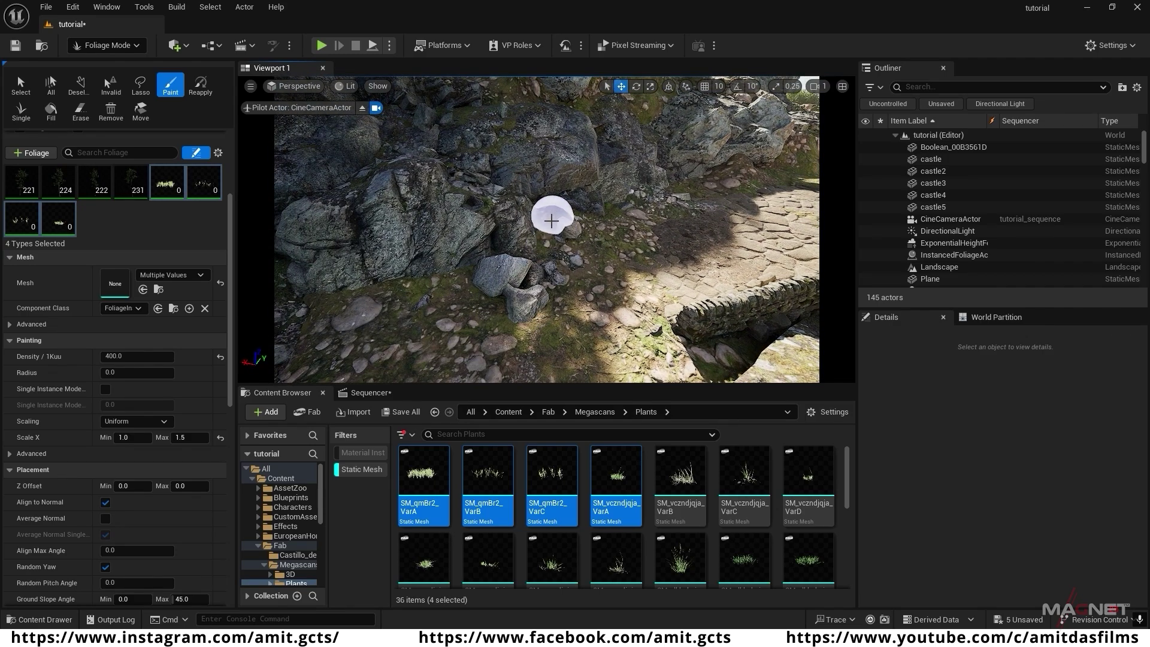
drag(677, 193, 679, 193)
mouse_move(679, 192)
right_down()
mouse_move(689, 191)
mouse_move(659, 207)
right_up()
click(504, 252)
click(491, 260)
mouse_move(504, 252)
right_down()
mouse_move(490, 259)
mouse_move(539, 221)
mouse_move(501, 267)
mouse_move(604, 284)
right_up()
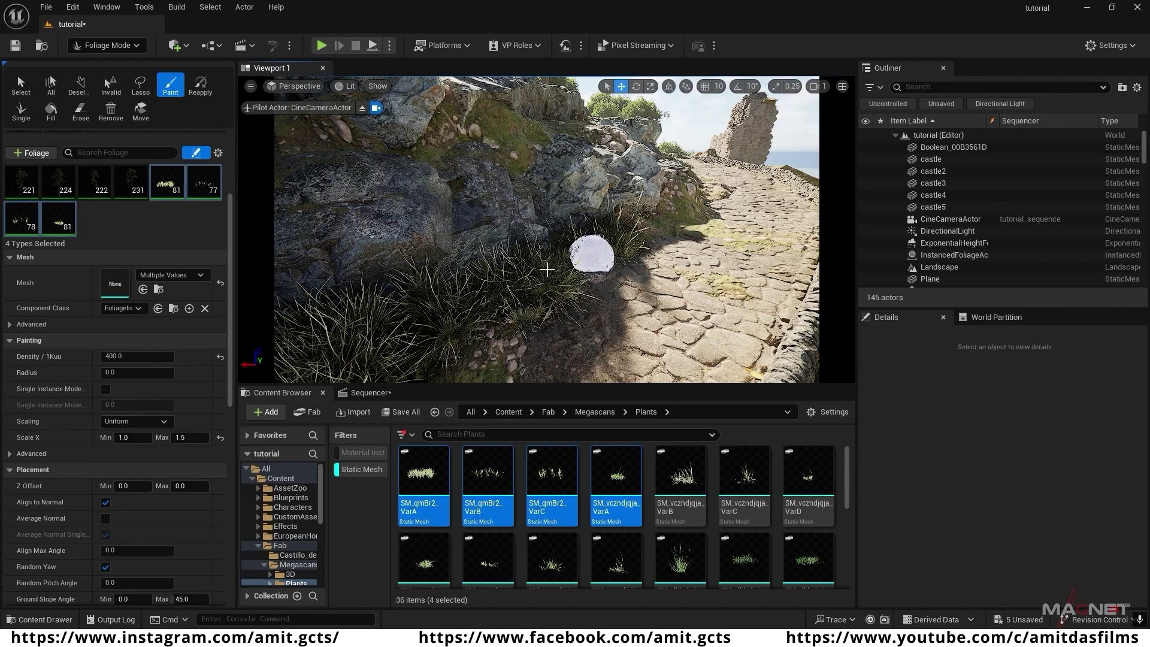
- Deactivate SM_vczndjqja_VarA and paint the three SM_qmBr2 grasses farther along the rock side of the path
right_drag(547, 270, 605, 270)
click(54, 224)
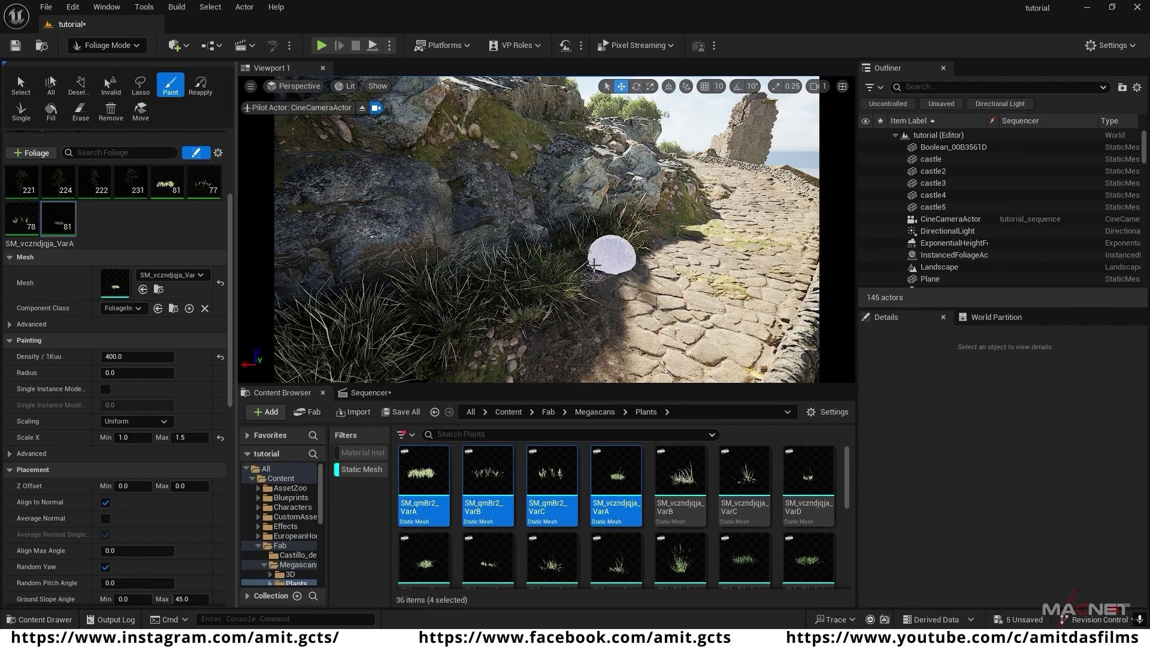
mouse_move(661, 233)
mouse_down()
mouse_move(671, 217)
mouse_move(655, 216)
mouse_up()
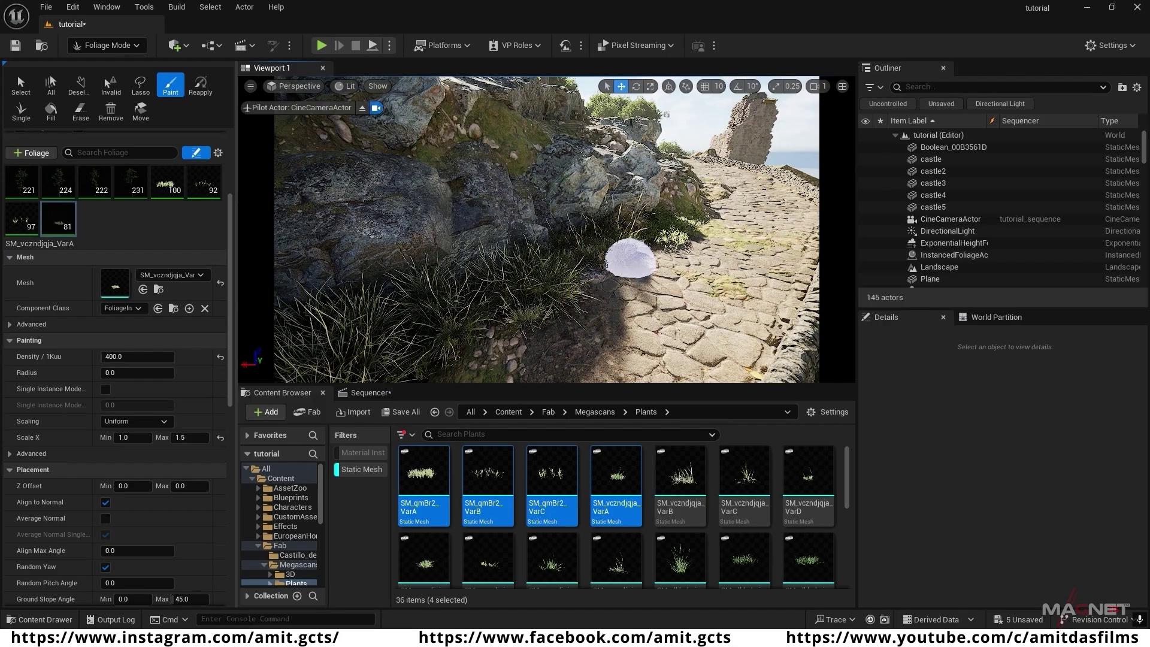
mouse_move(631, 259)
right_down()
mouse_move(677, 215)
mouse_move(641, 300)
mouse_move(631, 269)
right_up()
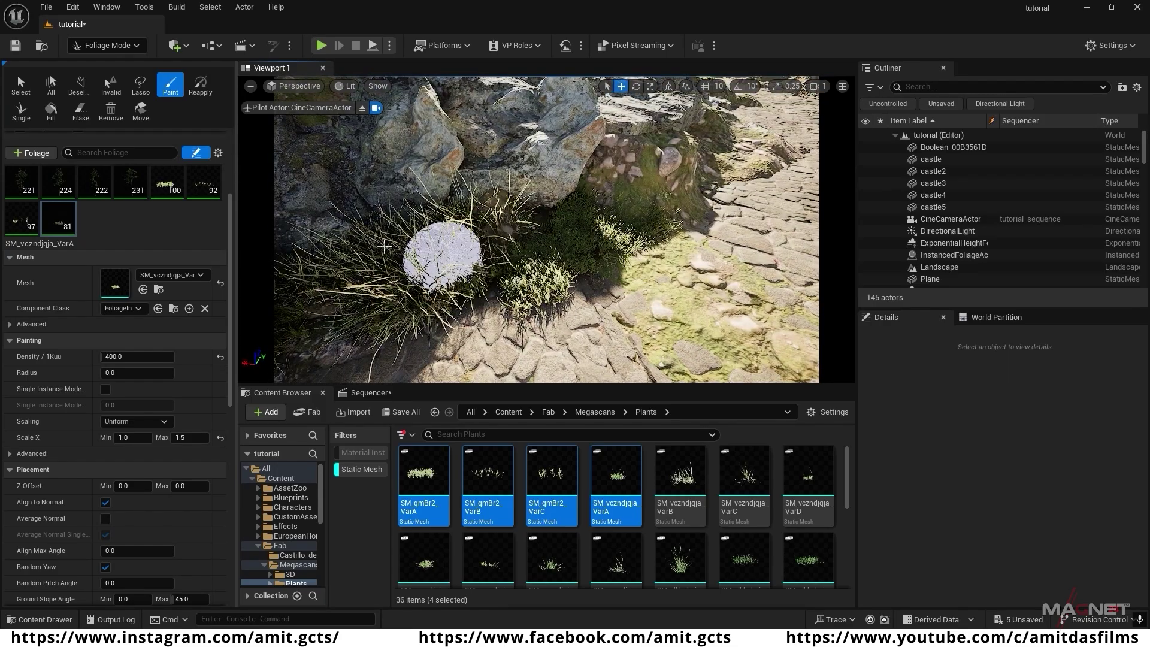
mouse_move(632, 221)
mouse_down()
mouse_move(647, 174)
mouse_move(707, 186)
mouse_up()
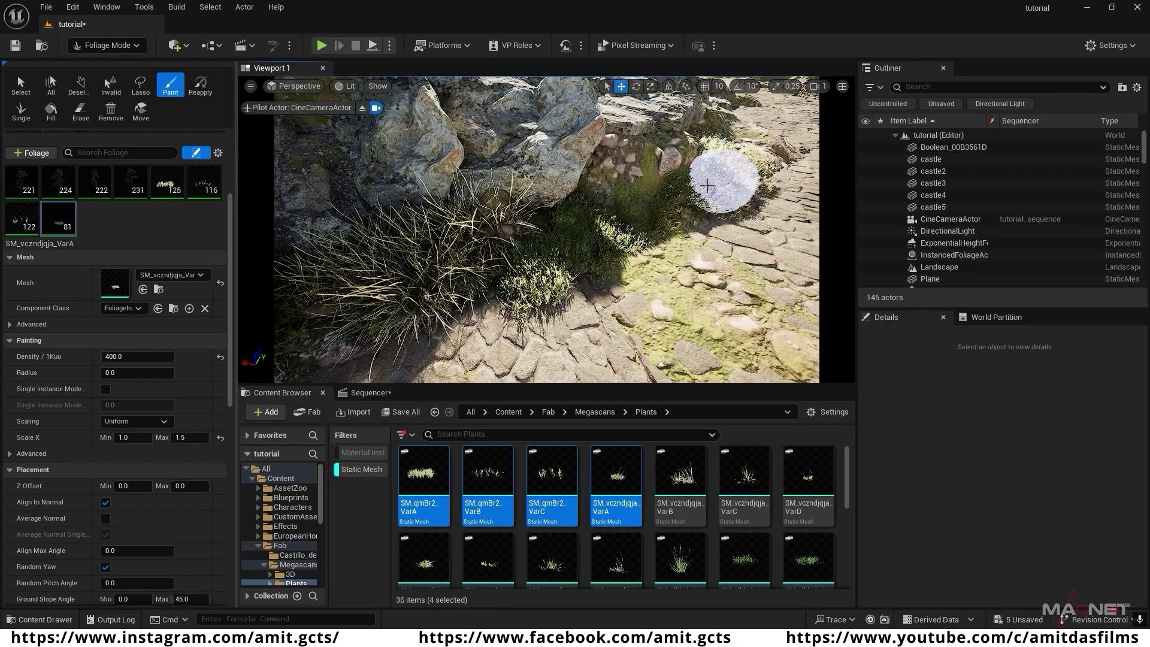
right_drag(681, 199, 526, 261)
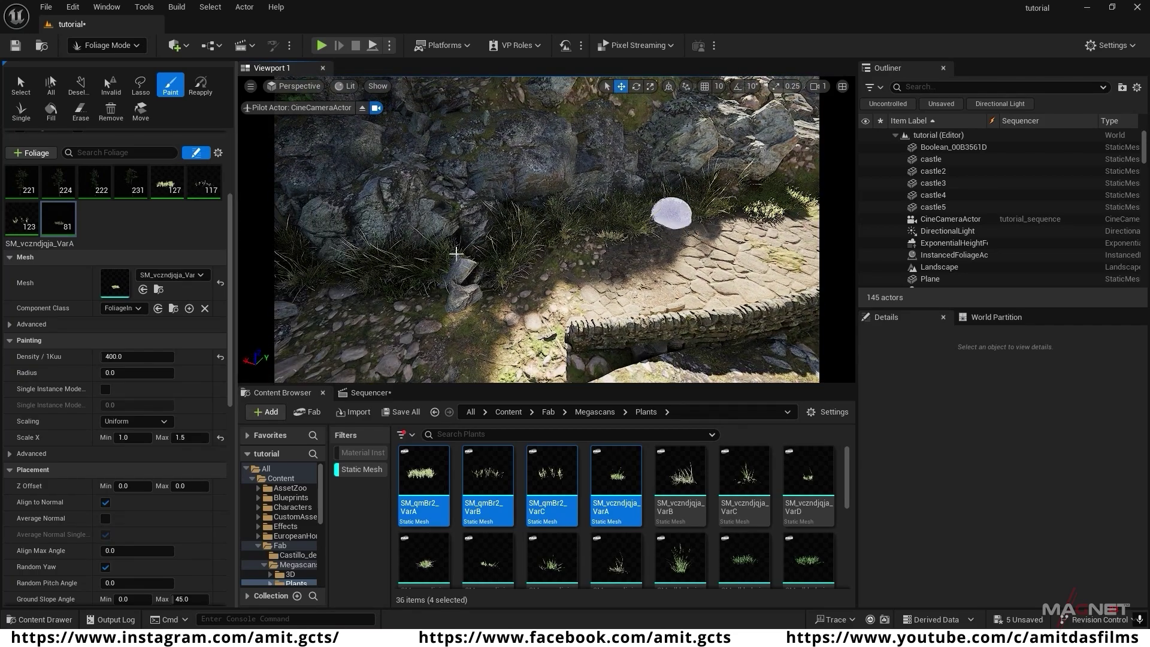
- Make SM_vczndjqja_VarA the only active foliage type and erase its tall grass along the rock base
click(57, 226)
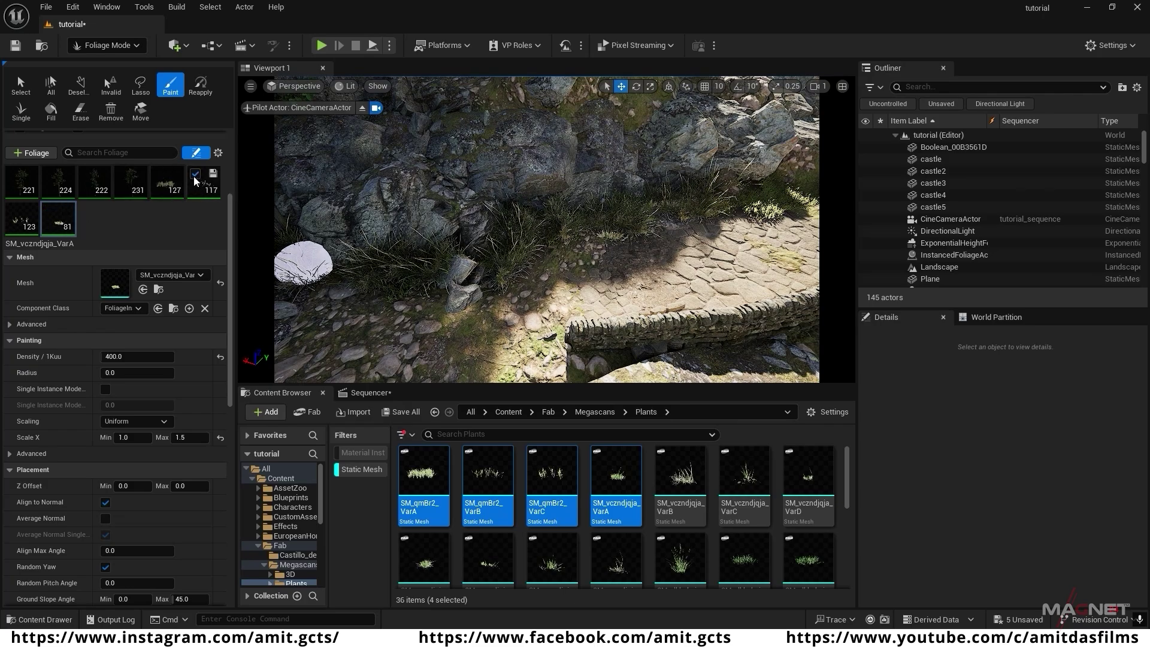
click(13, 210)
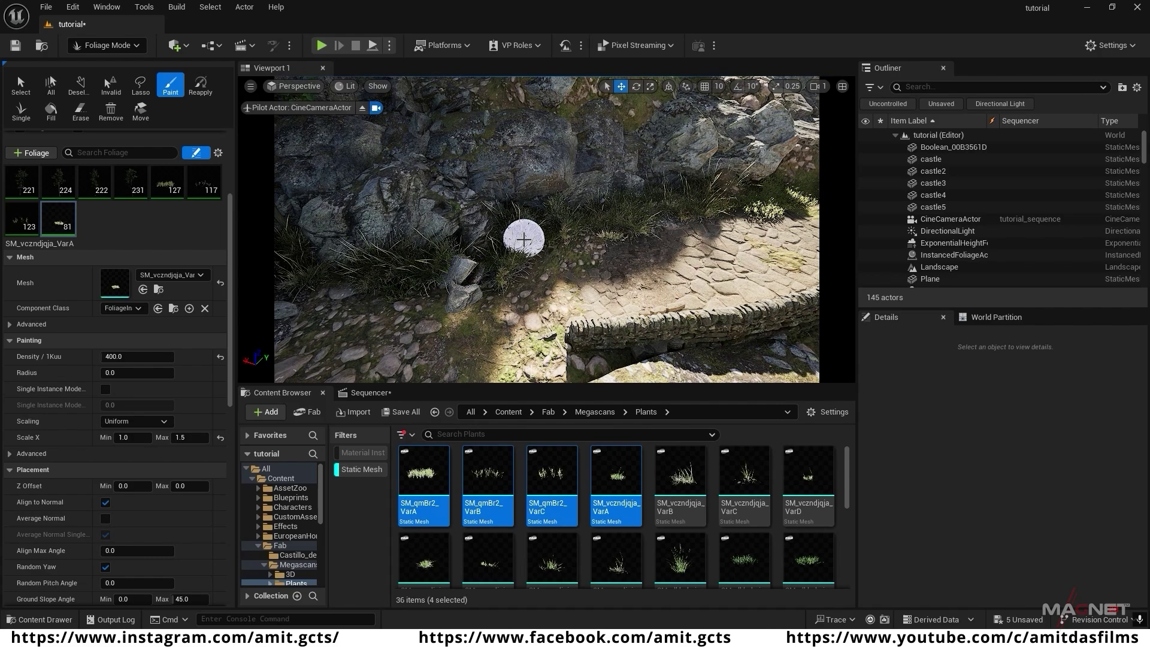
shift+drag(509, 237, 513, 223)
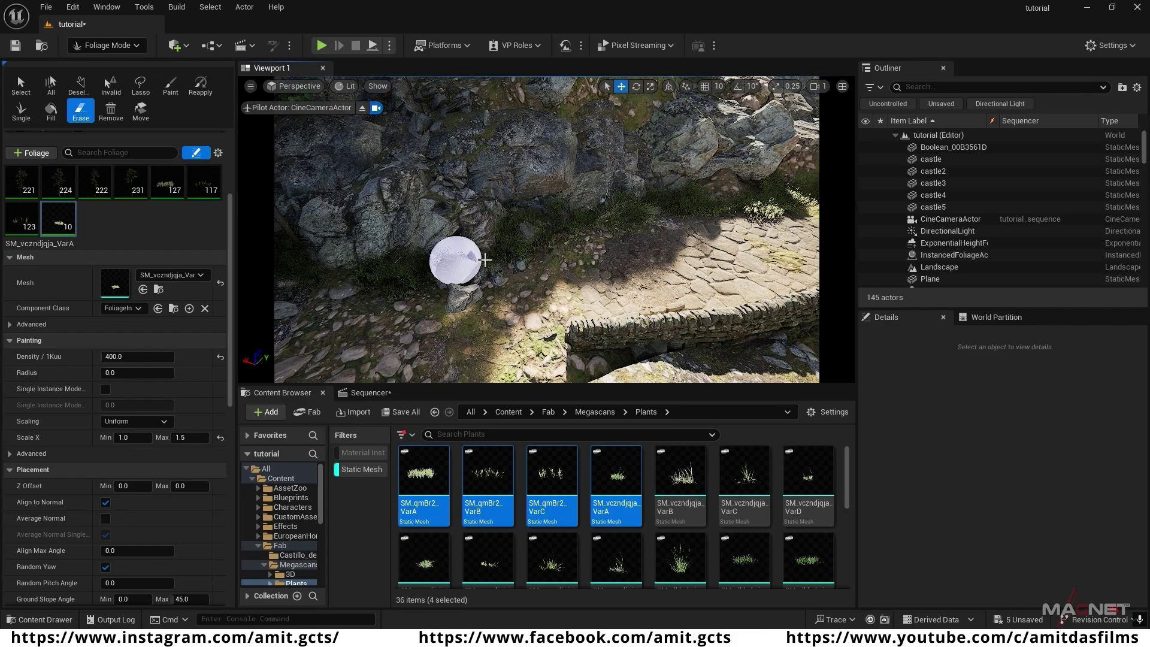
shift+drag(485, 260, 437, 261)
right_drag(437, 261, 424, 260)
mouse_move(424, 260)
shift+mouse_down()
mouse_move(419, 235)
mouse_move(755, 264)
mouse_move(730, 269)
shift+mouse_up()
mouse_move(594, 298)
right_down()
mouse_move(707, 267)
mouse_move(562, 319)
right_up()
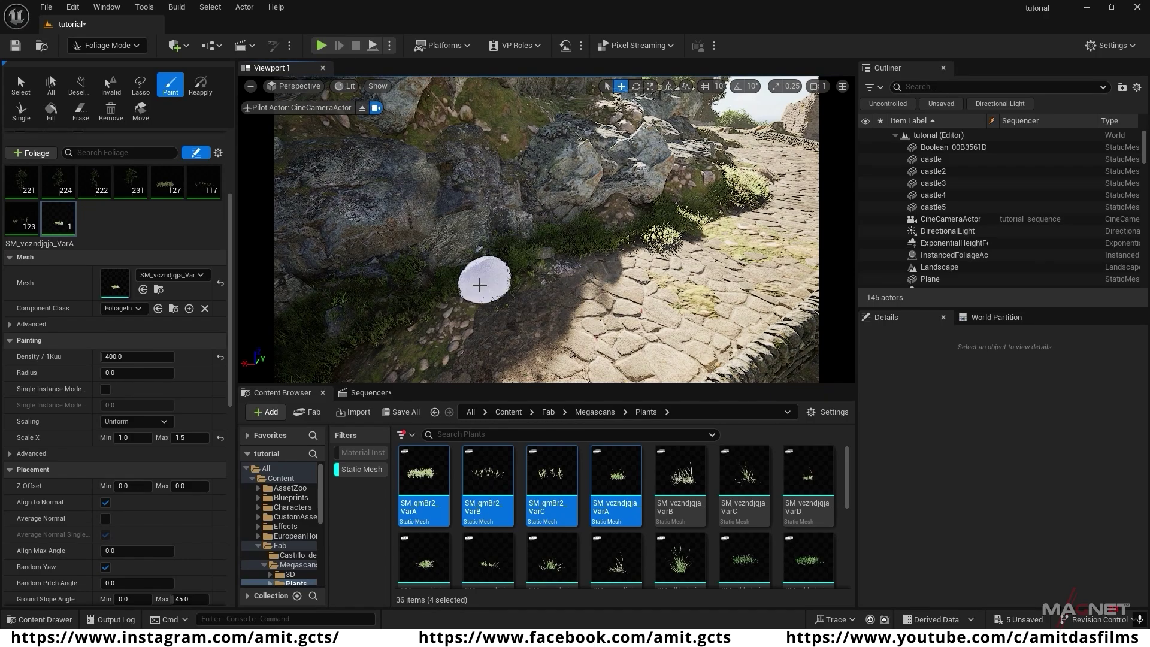
- Reactivate the three SM_qmBr2 grass types and paint them along the rocks bordering the path
click(23, 217)
ctrl+click(201, 183)
ctrl+click(161, 179)
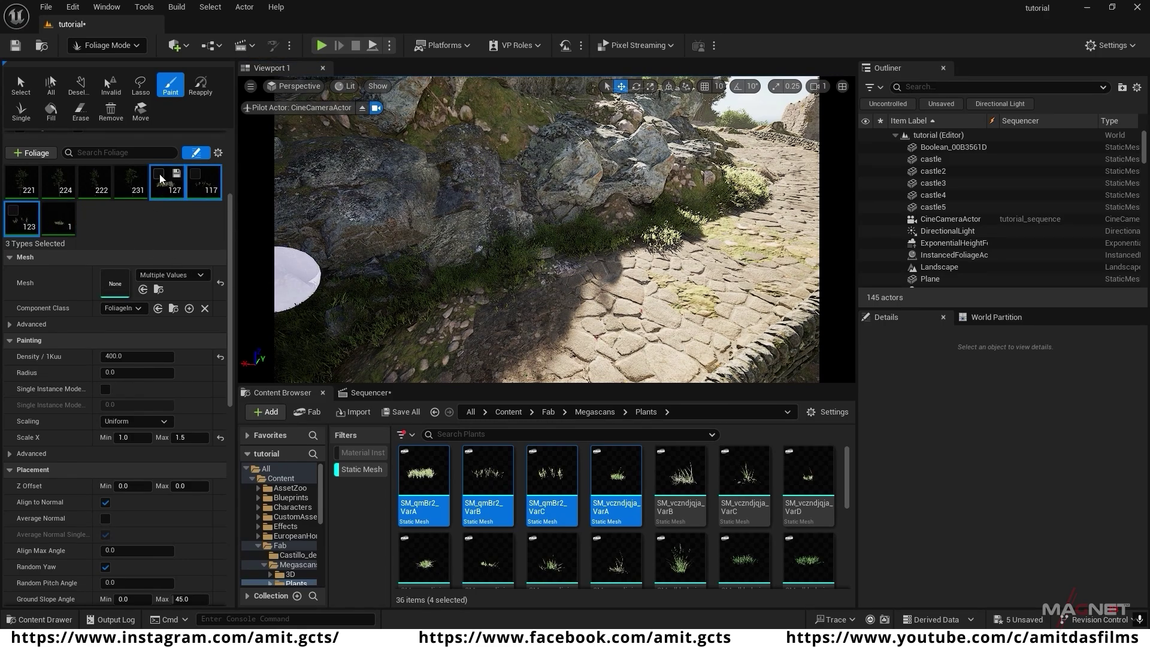
click(160, 175)
mouse_move(467, 281)
right_down()
mouse_move(527, 240)
mouse_move(527, 300)
mouse_move(542, 299)
right_up()
mouse_move(480, 256)
mouse_down()
mouse_move(488, 241)
mouse_move(470, 189)
mouse_move(576, 171)
mouse_up()
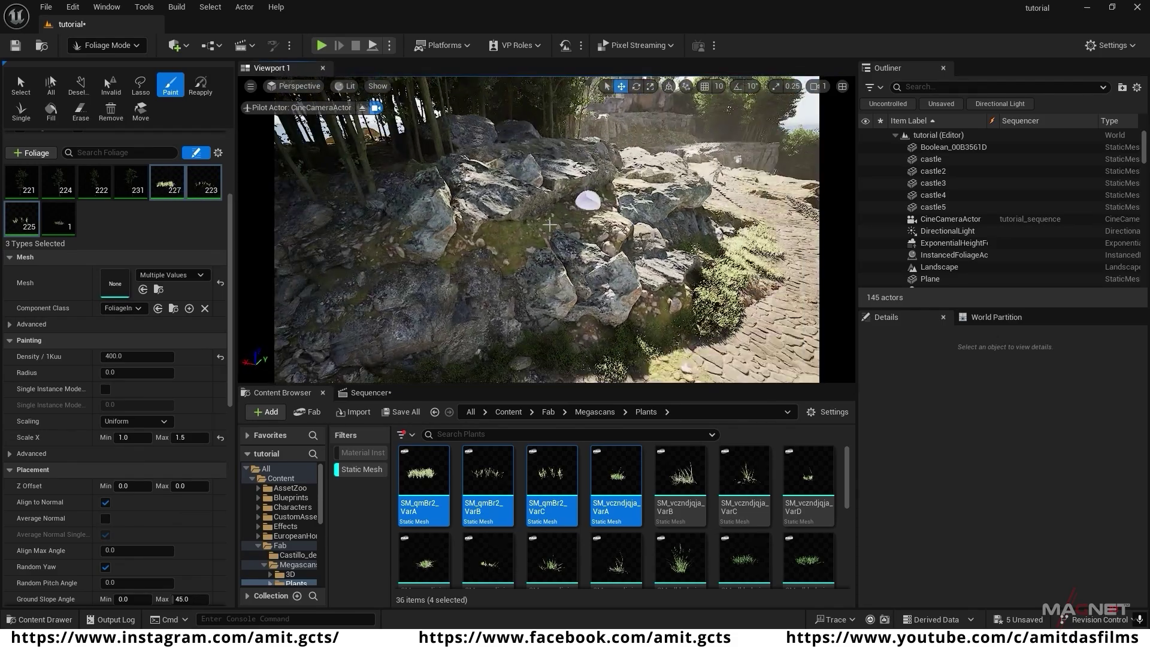
- Paint the SM_qmBr2 grasses over the soil patches and ledges between the hillside rocks above the path
drag(584, 224, 587, 232)
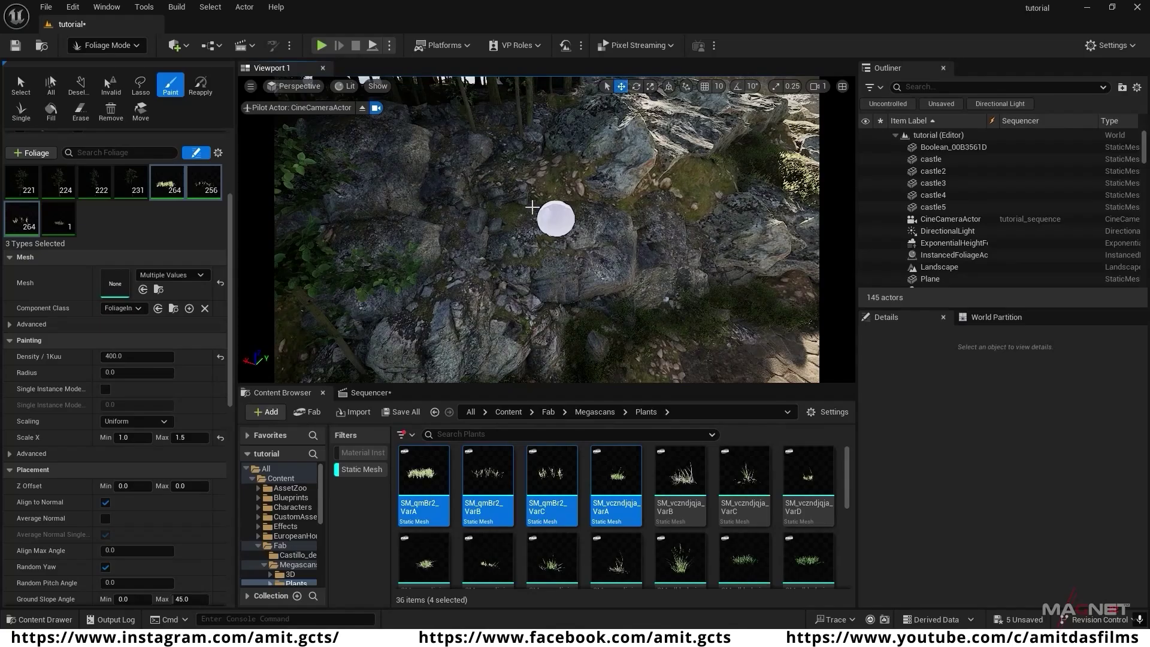
mouse_move(532, 205)
mouse_down()
mouse_move(558, 199)
mouse_move(695, 252)
mouse_move(514, 277)
mouse_move(491, 197)
mouse_up()
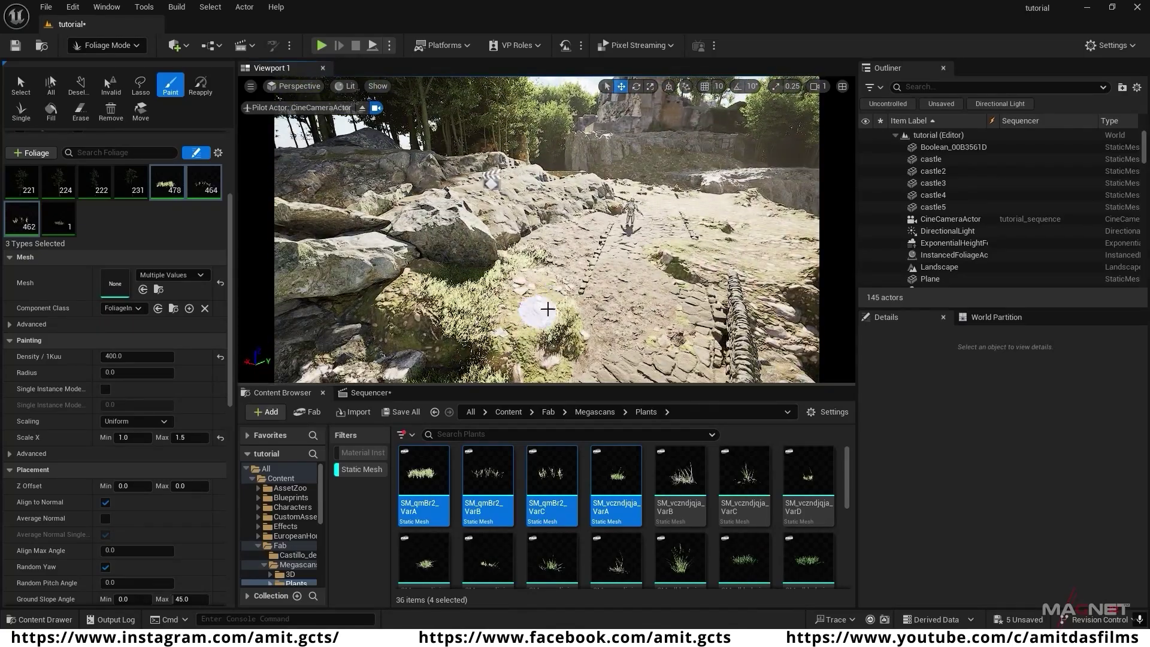
drag(545, 309, 584, 245)
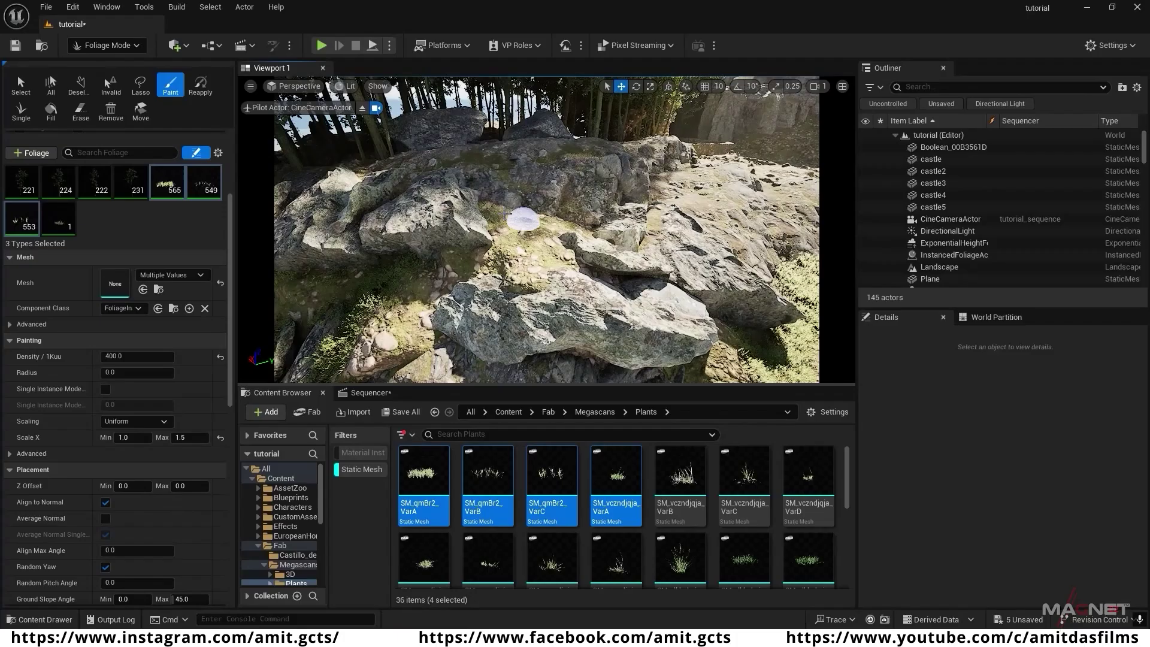
- Paint the three SM_qmBr2 grasses across the soil between the upper rocks and down the outer slope below the path wall
mouse_move(526, 223)
mouse_down()
mouse_move(596, 226)
mouse_move(689, 204)
mouse_up()
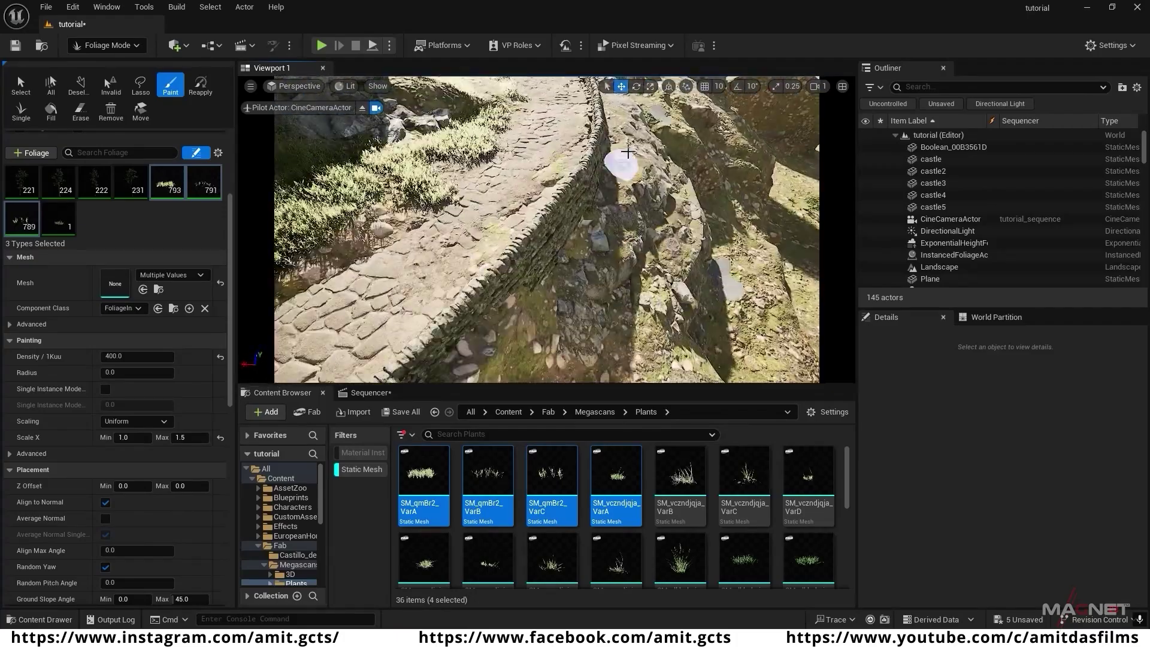
mouse_move(629, 192)
mouse_down()
mouse_move(665, 254)
mouse_move(619, 121)
mouse_up()
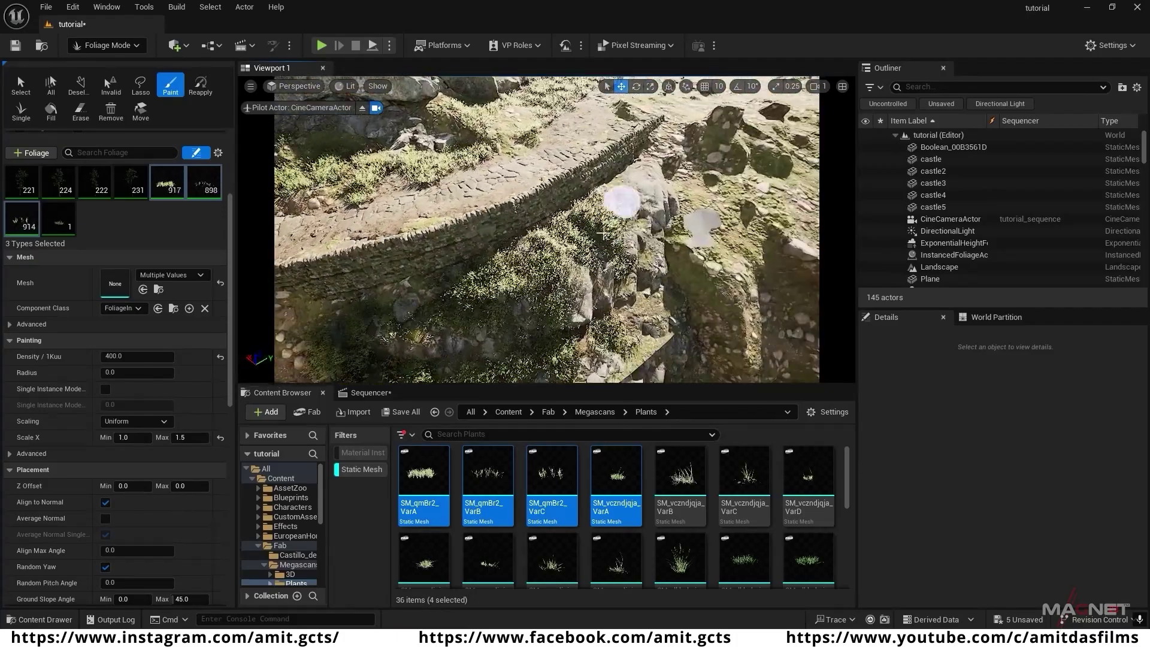
mouse_move(701, 257)
mouse_down()
mouse_move(668, 257)
mouse_move(773, 157)
mouse_up()
drag(640, 237, 695, 176)
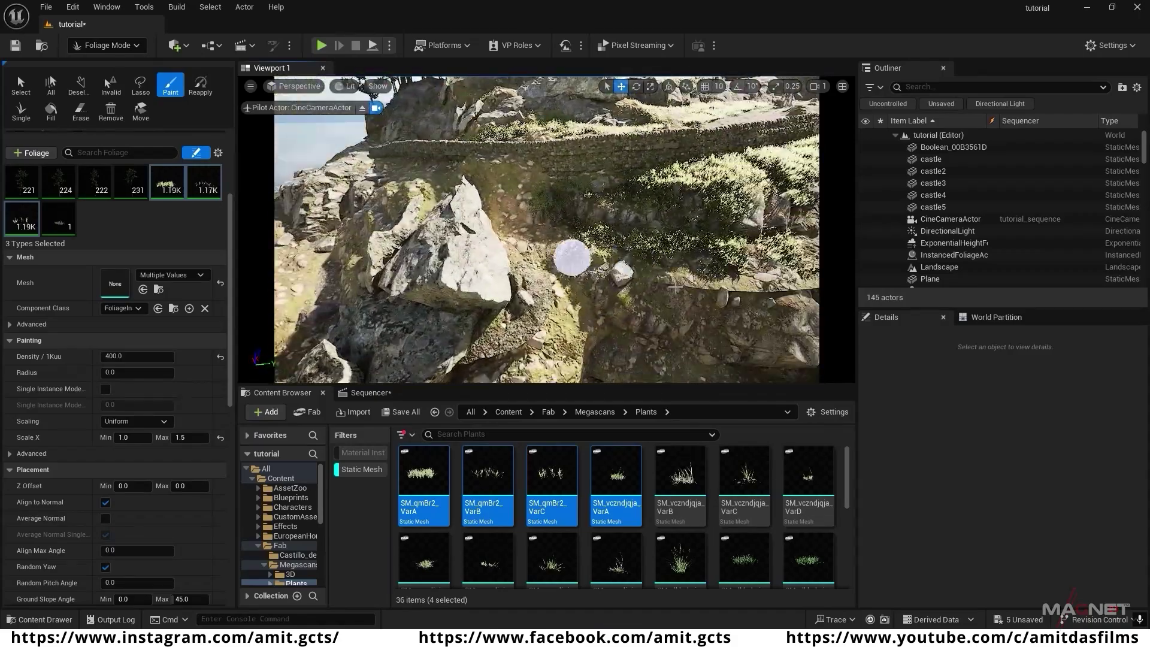
drag(569, 257, 411, 191)
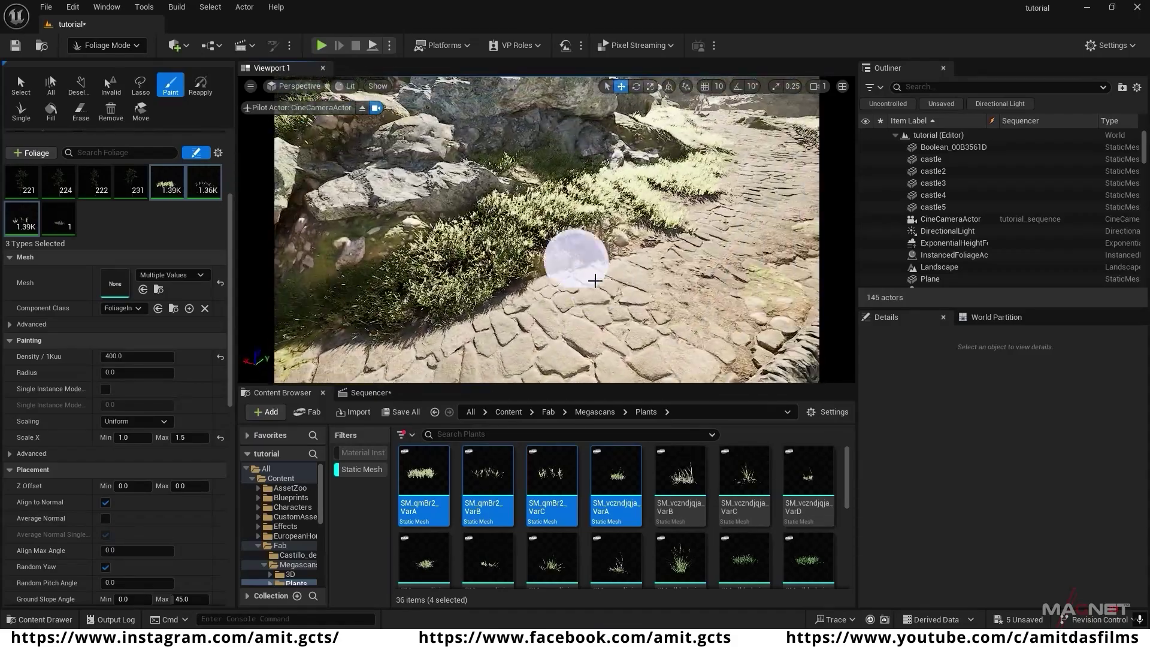
- Thicken the SM_qmBr2 grasses along the path's rock-side edge and over the bank just outside the stone wall
drag(577, 265, 737, 151)
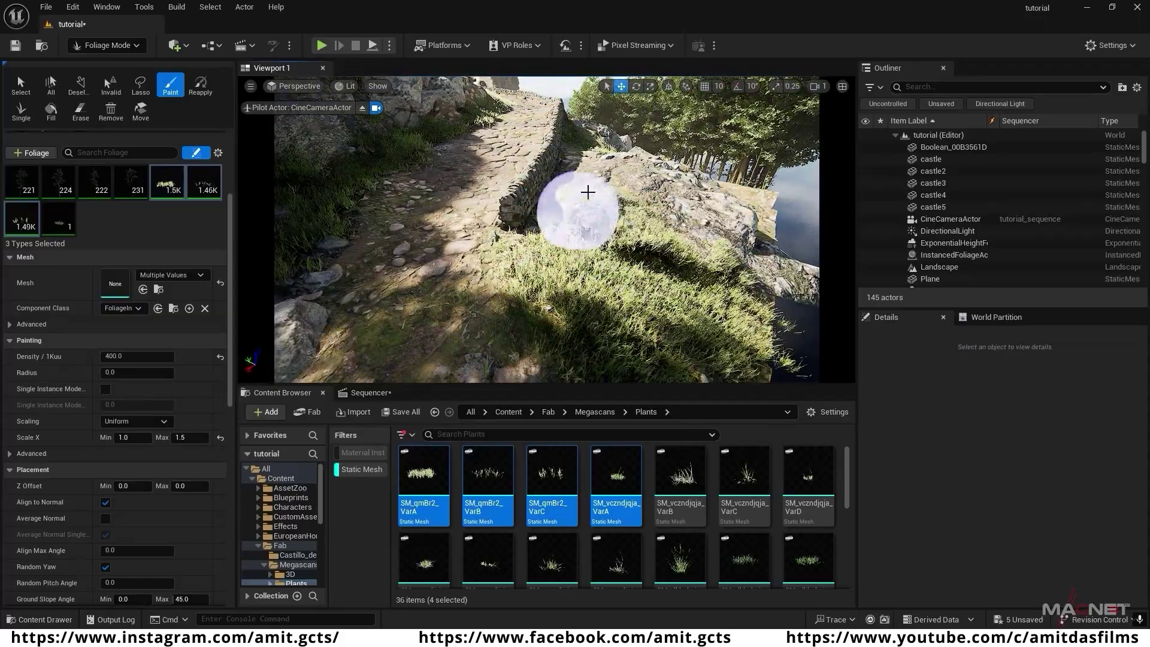
drag(585, 195, 589, 183)
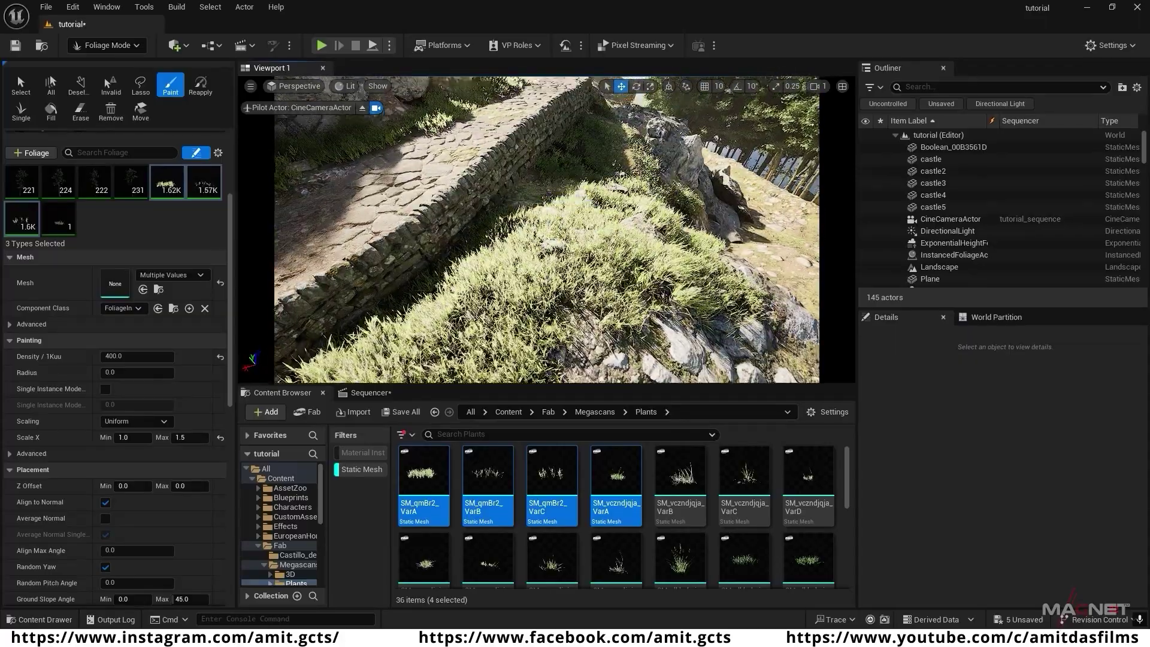
click(555, 236)
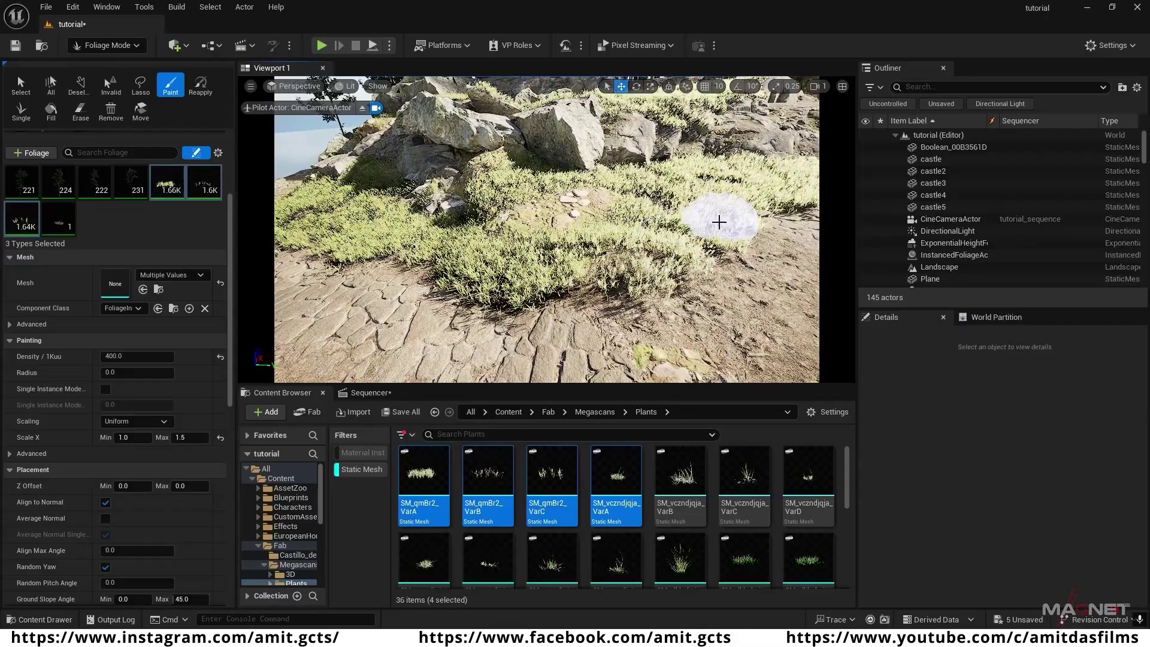
click(739, 248)
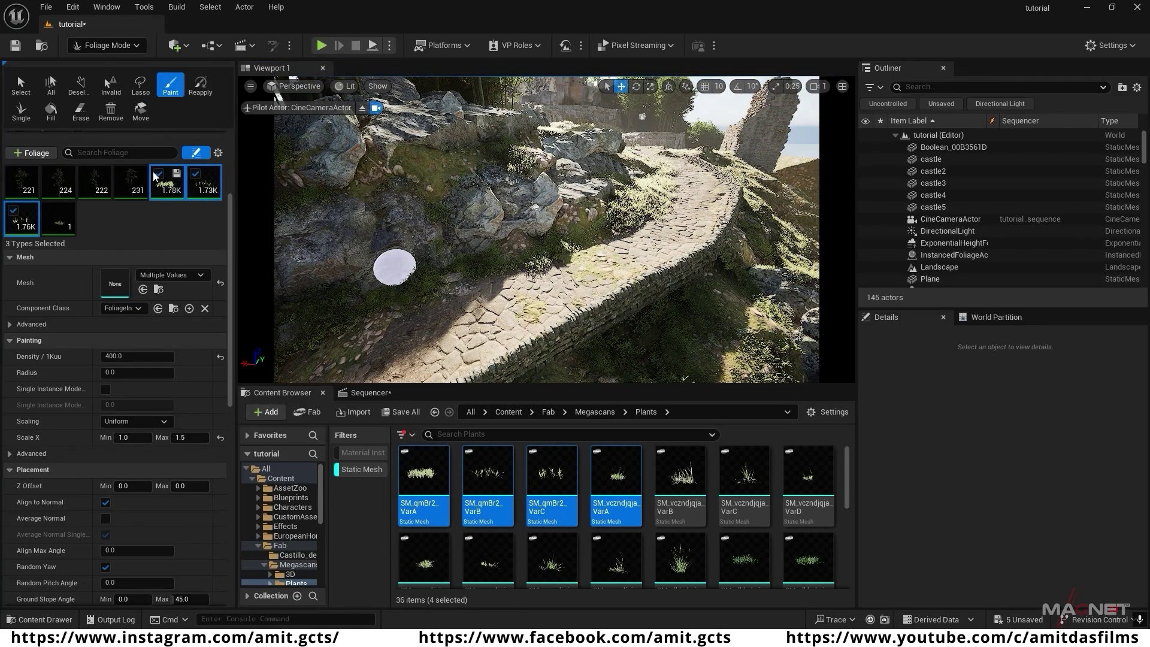
- Make SM_vczndjqja_VarA the only active foliage type and paint tall grass clumps on the slope outside the path wall
click(59, 226)
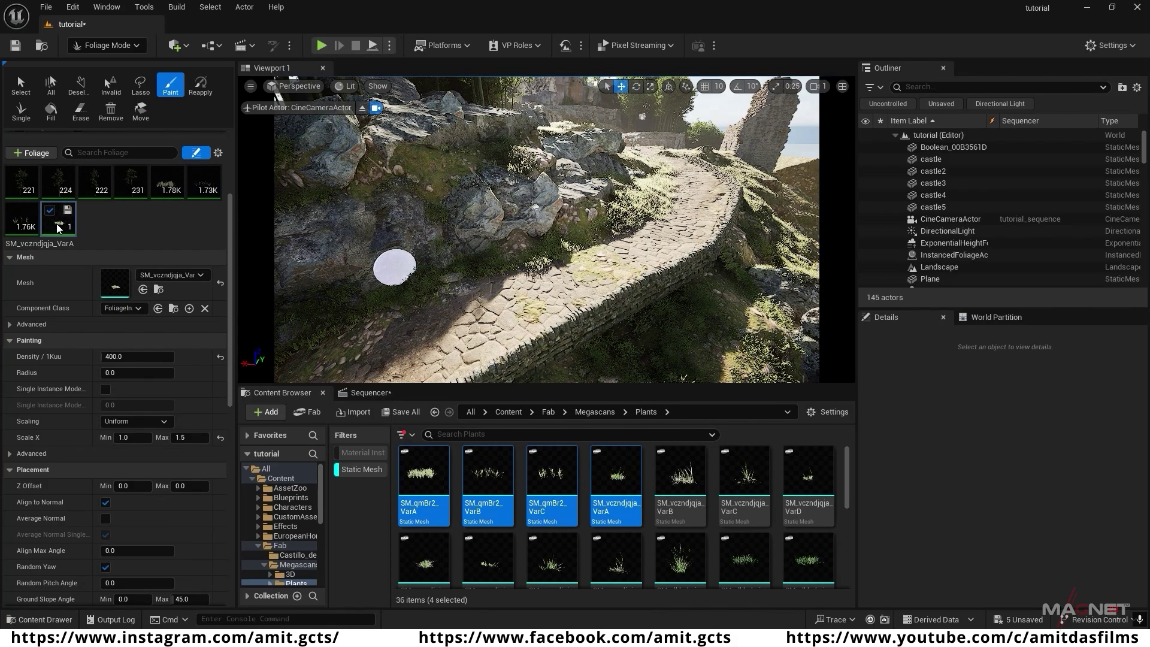
mouse_move(467, 270)
right_down()
mouse_move(557, 275)
mouse_move(590, 314)
right_up()
key(w)
key(d)
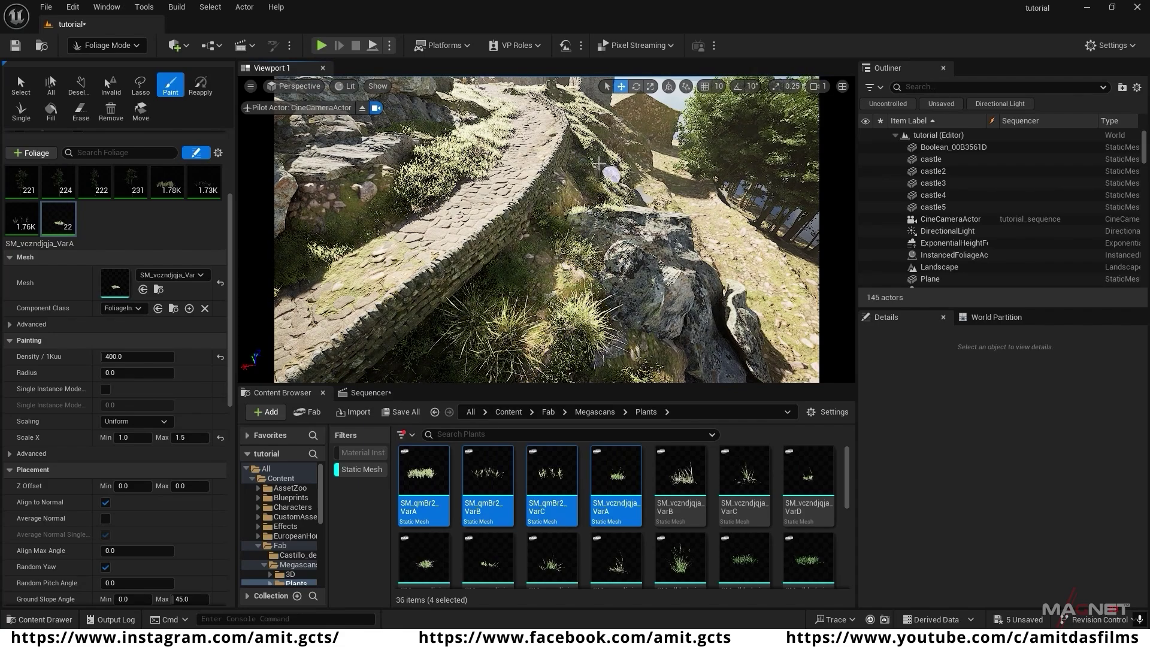
right_drag(586, 251, 572, 292)
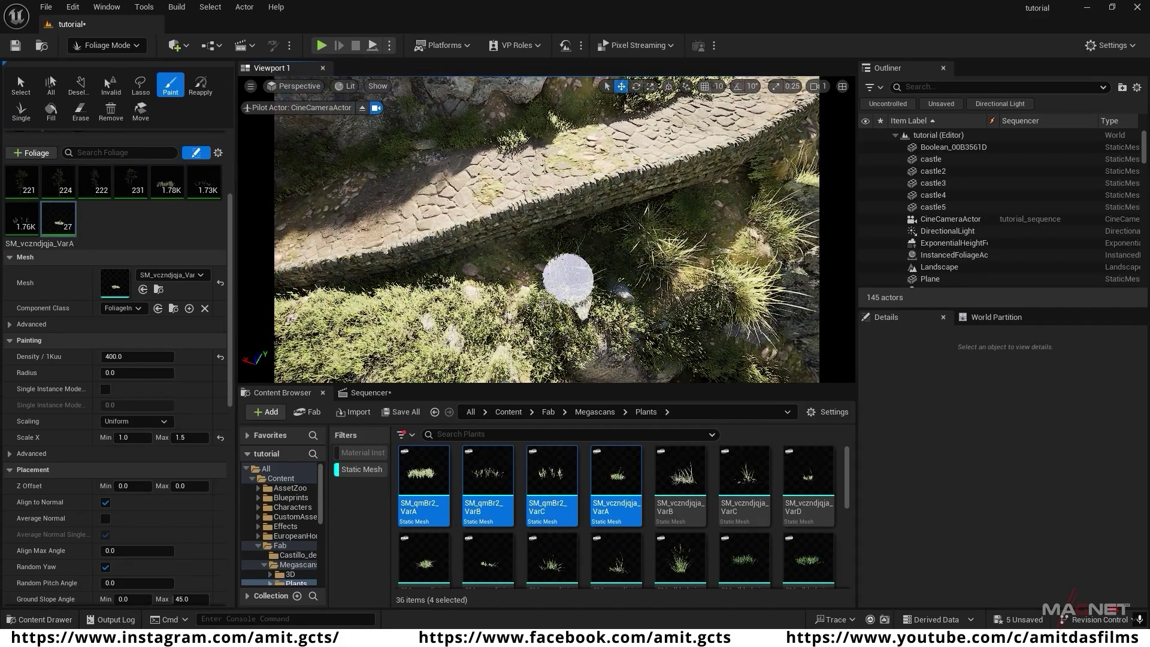
right_drag(466, 334, 497, 270)
- Paint SM_vczndjqja_VarA tall grass around the base and ledges of the large rocks beside the path
drag(462, 247, 456, 235)
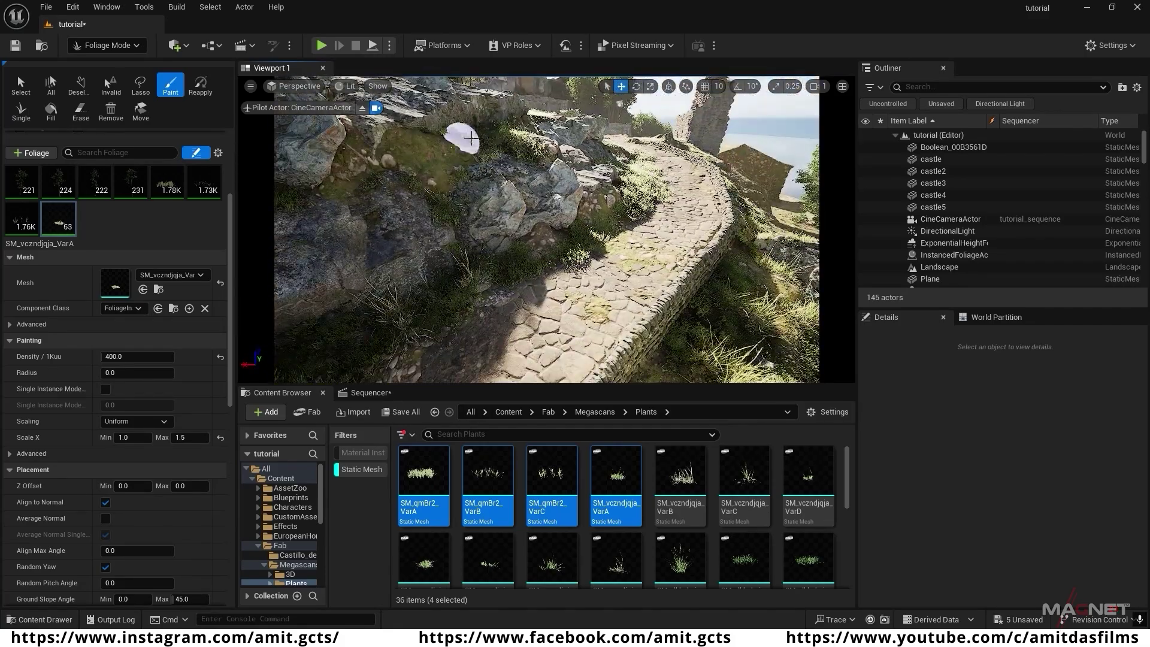
drag(584, 237, 592, 237)
right_drag(592, 237, 548, 267)
right_drag(420, 309, 362, 154)
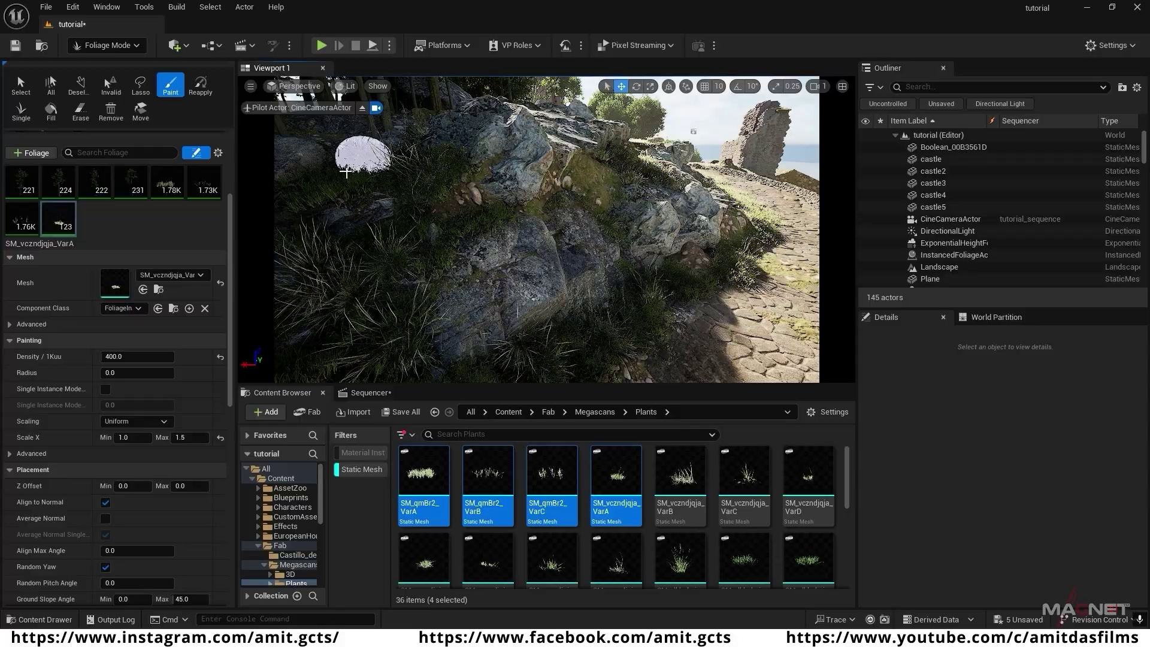
drag(362, 154, 420, 221)
right_drag(419, 221, 527, 299)
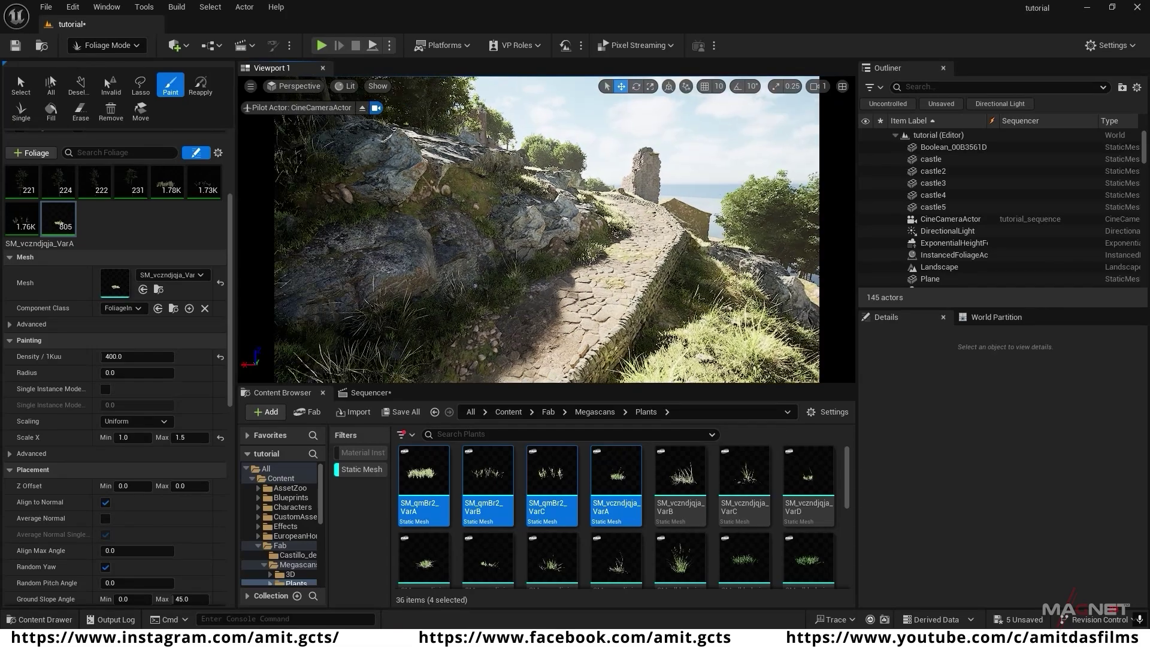
- Switch to Selection mode and reframe the piloted camera on the path, the rocky hillside and the ruined tower
click(138, 48)
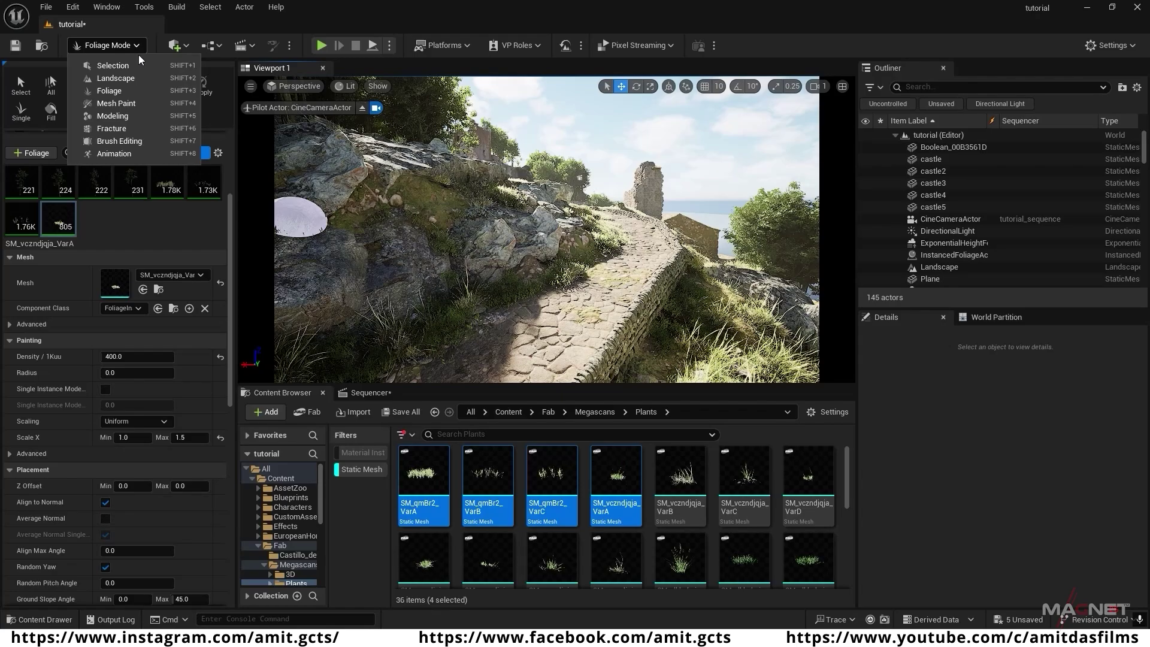
click(119, 66)
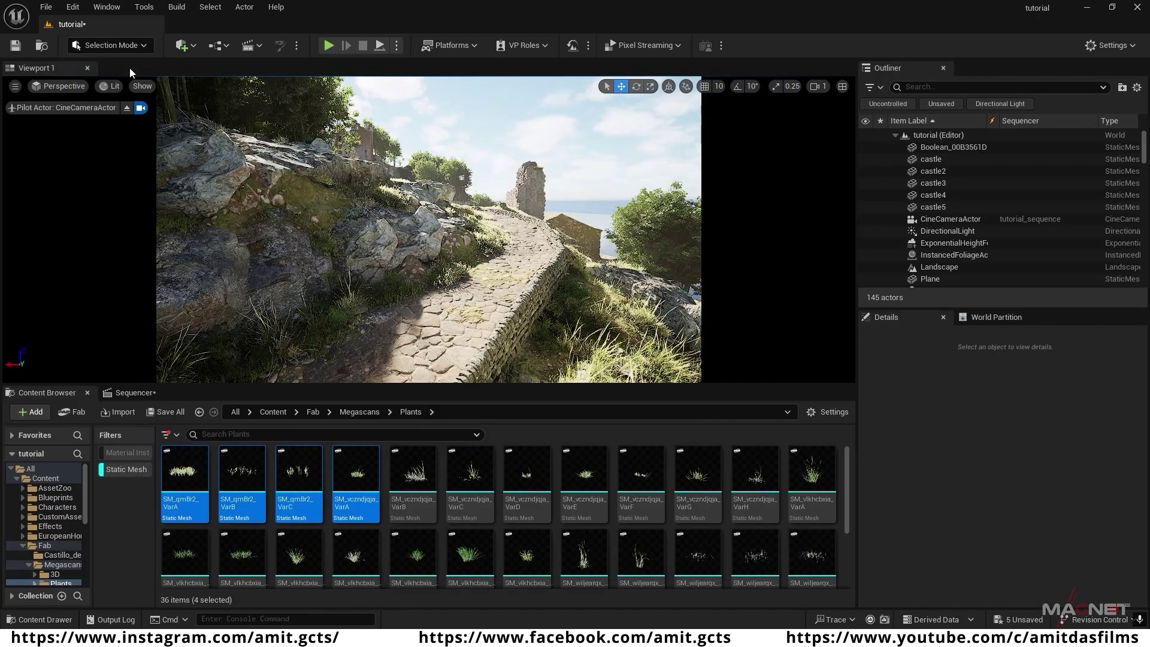
right_drag(470, 306, 420, 290)
key(s)
key(w)
key(e)
right_drag(273, 254, 305, 247)
key(a)
right_drag(494, 321, 467, 320)
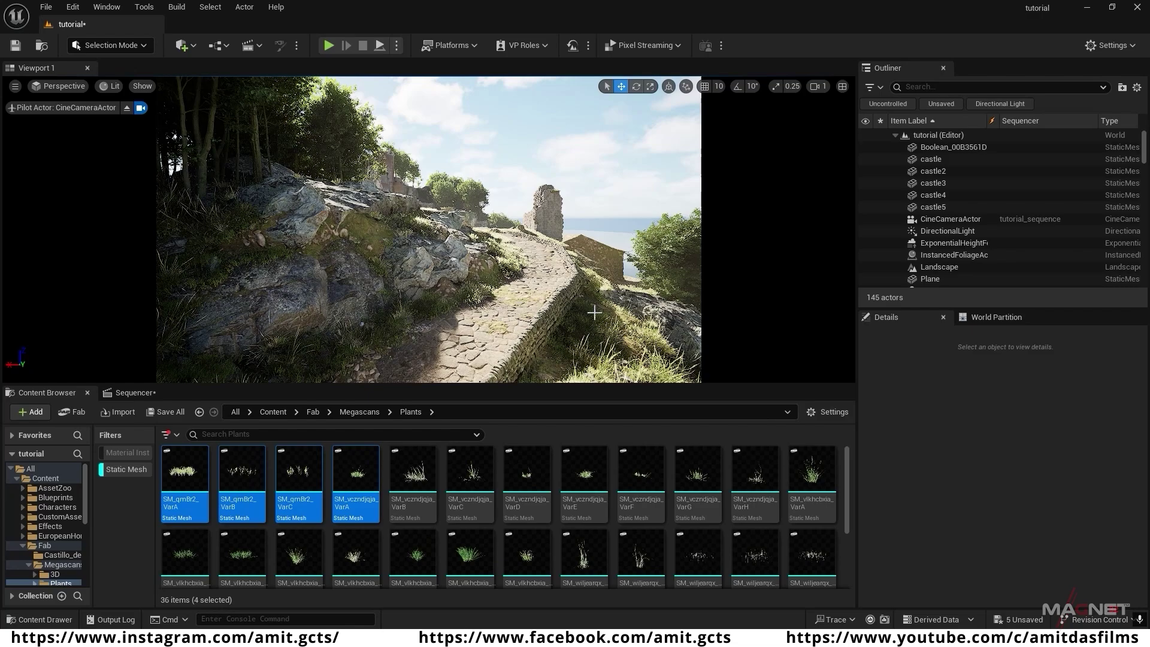
right_drag(429, 270, 400, 264)
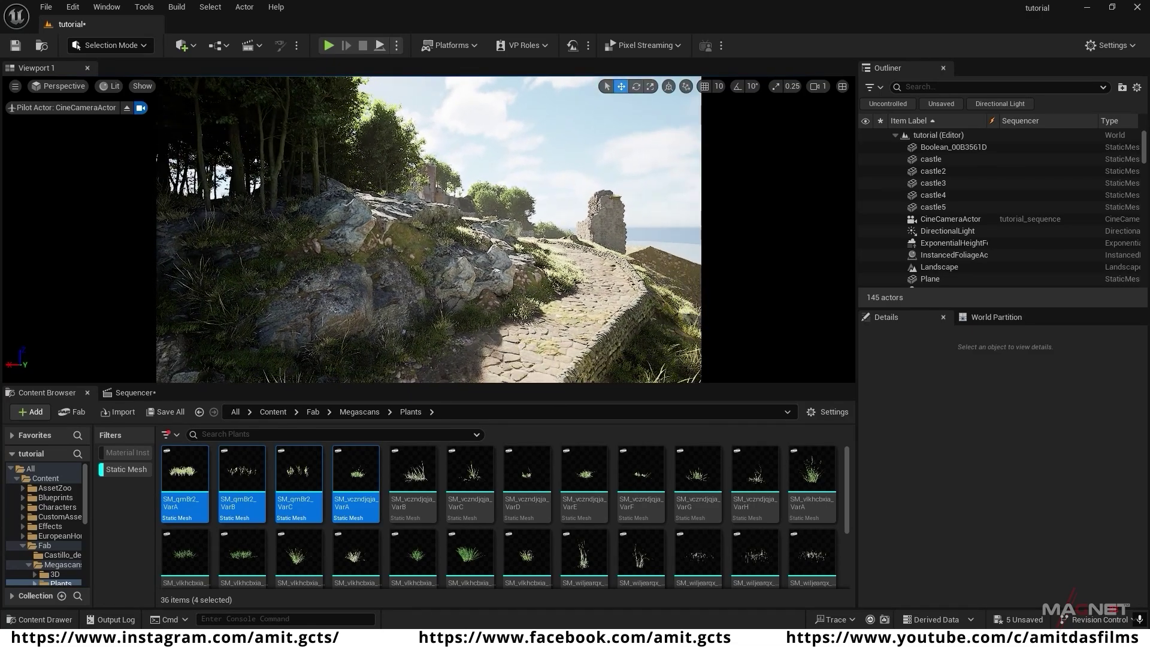
- Show only the static meshes contained in the EuropeanHornbeam folder
click(128, 470)
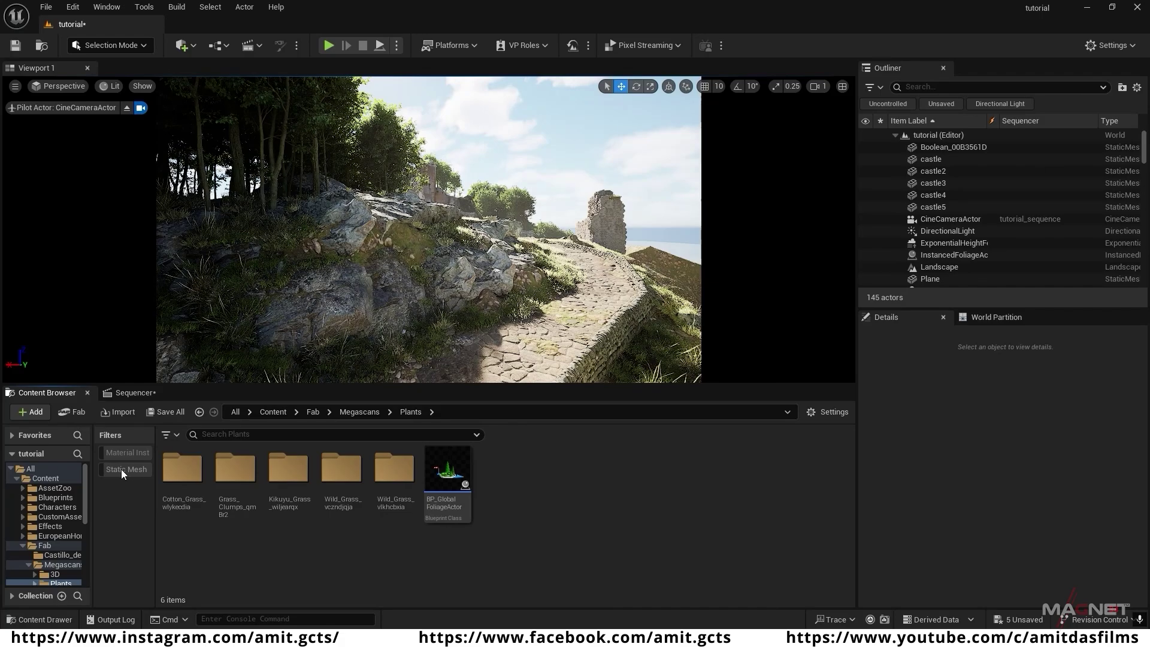
click(59, 536)
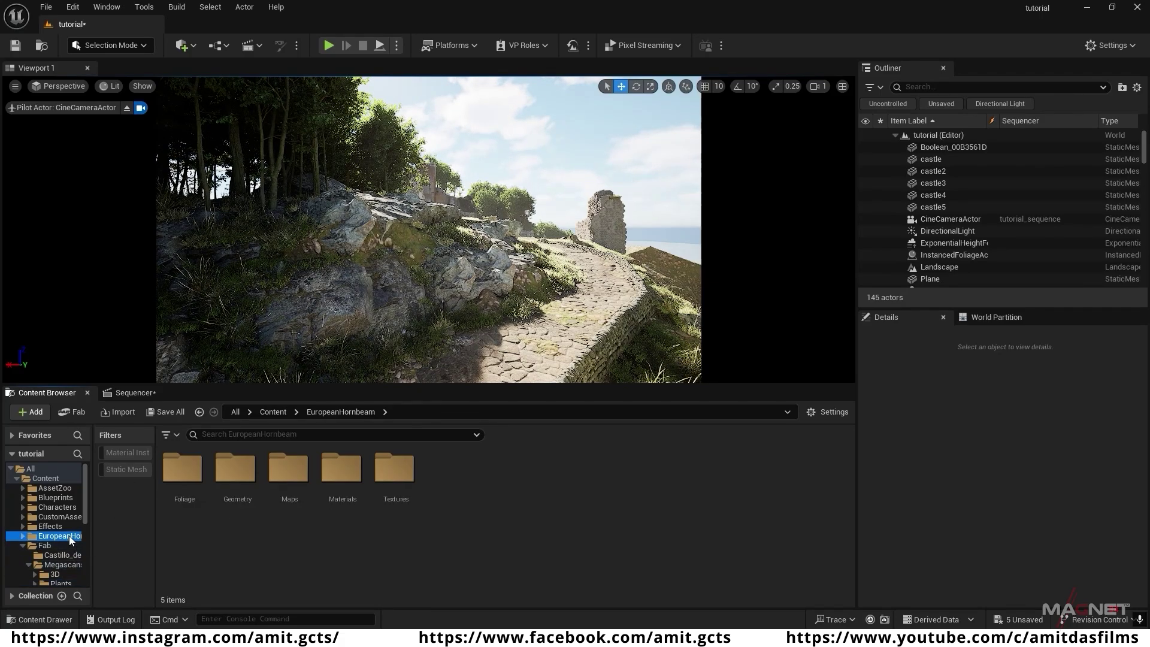
click(129, 469)
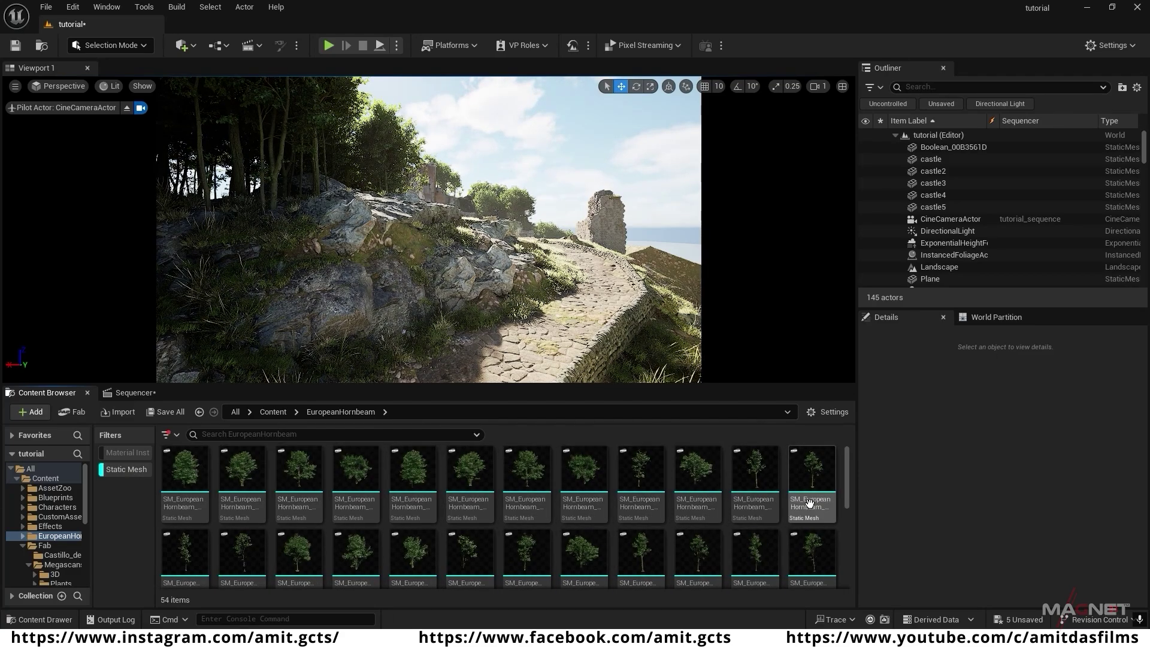
- Place the SM_EuropeanHornbeam_Forest_03 tree on the grassy slope just outside the path wall near the ruined tower
key(w)
right_drag(429, 230, 348, 295)
scroll(429, 230, up, 4)
key(s)
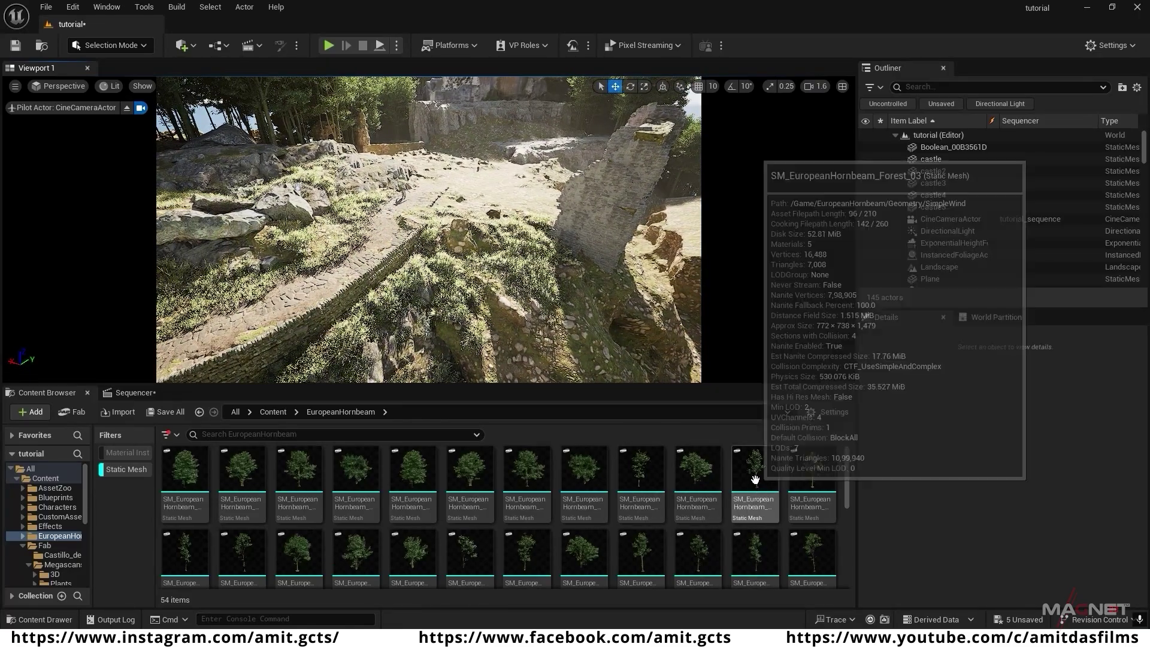
drag(755, 482, 453, 298)
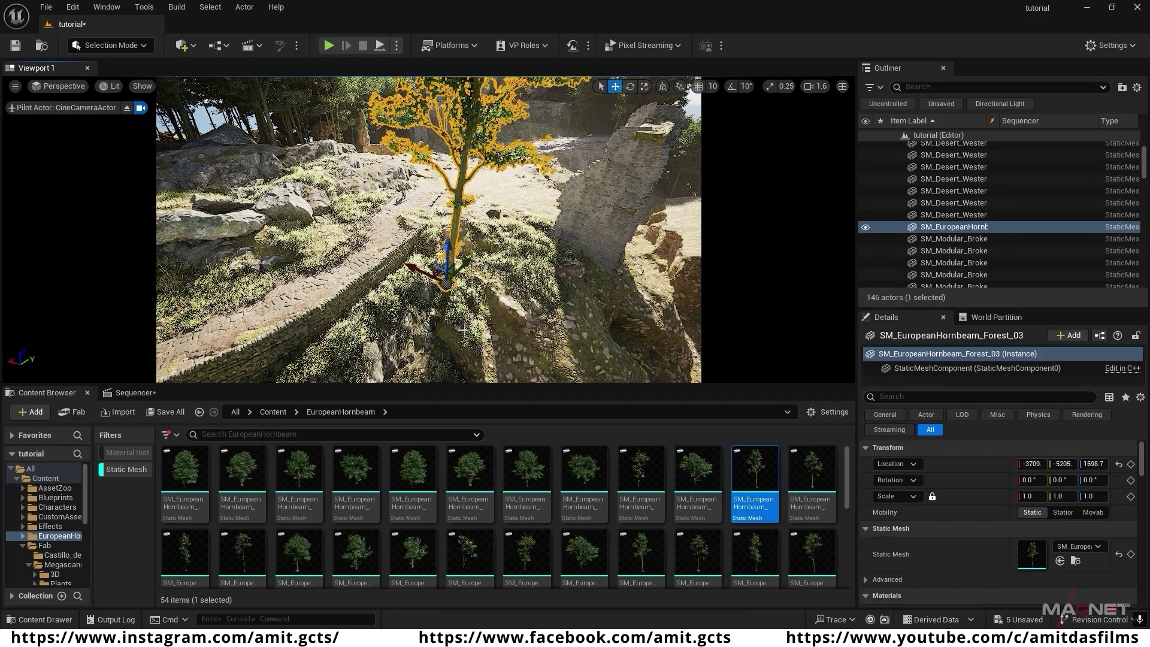
- Place a second, slender European hornbeam tree among the rocks on the hillside above the path
right_drag(465, 331, 439, 290)
key(s)
key(w)
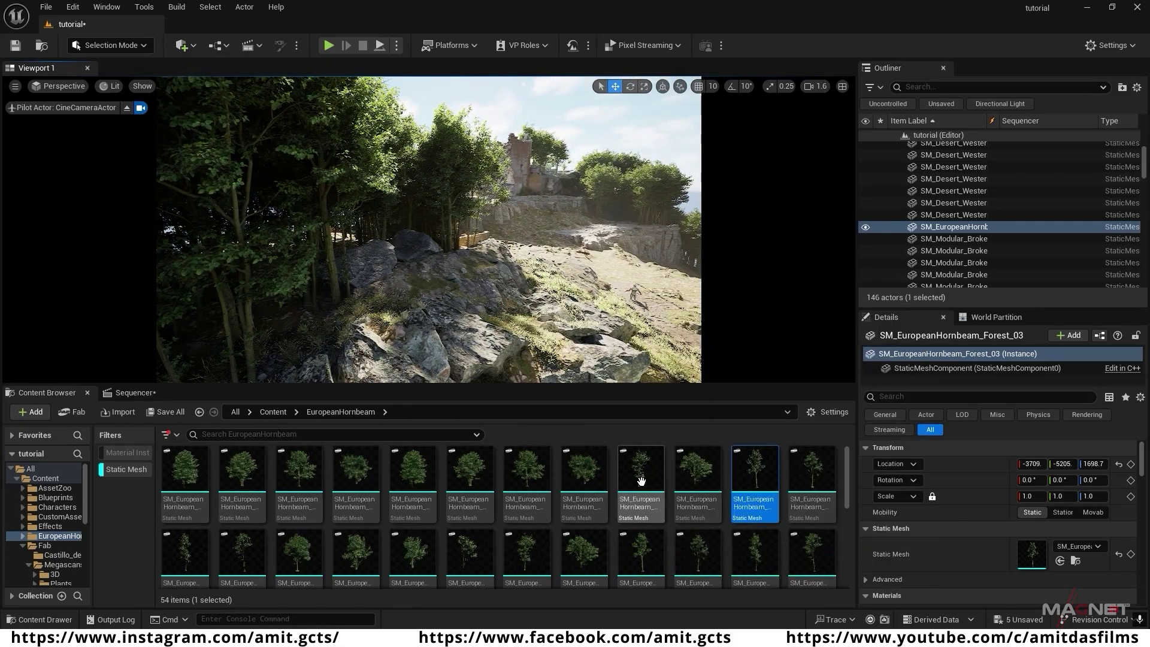
drag(641, 481, 505, 257)
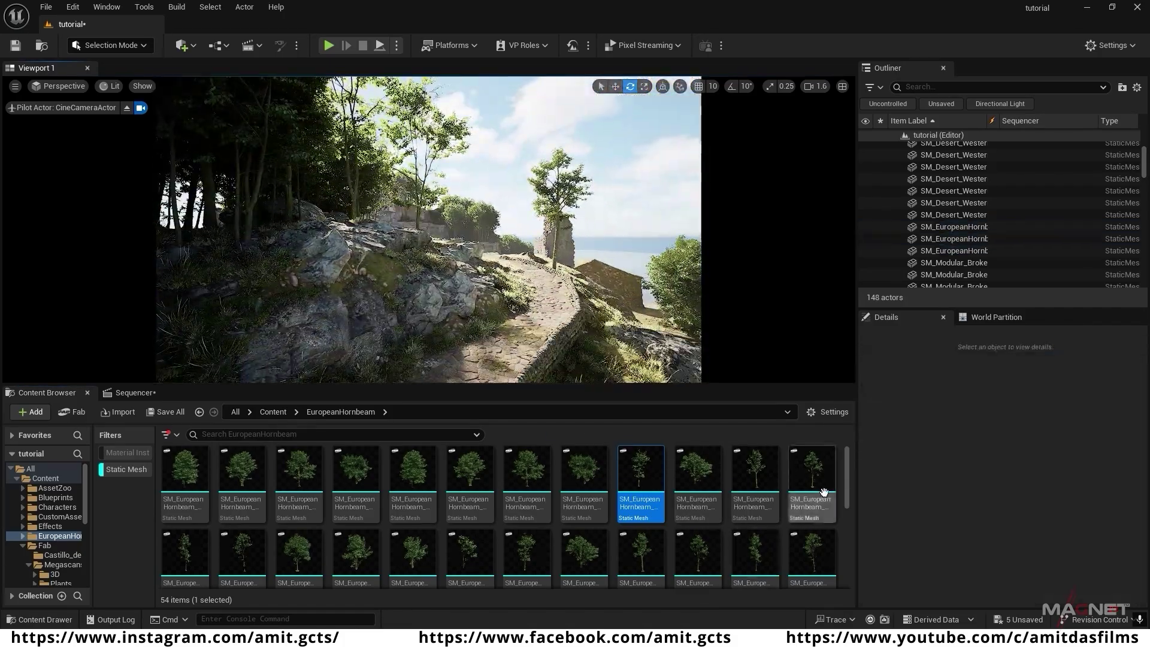
- Add a sparse hornbeam sapling beside the path wall and view the new trees from along the path
click(471, 557)
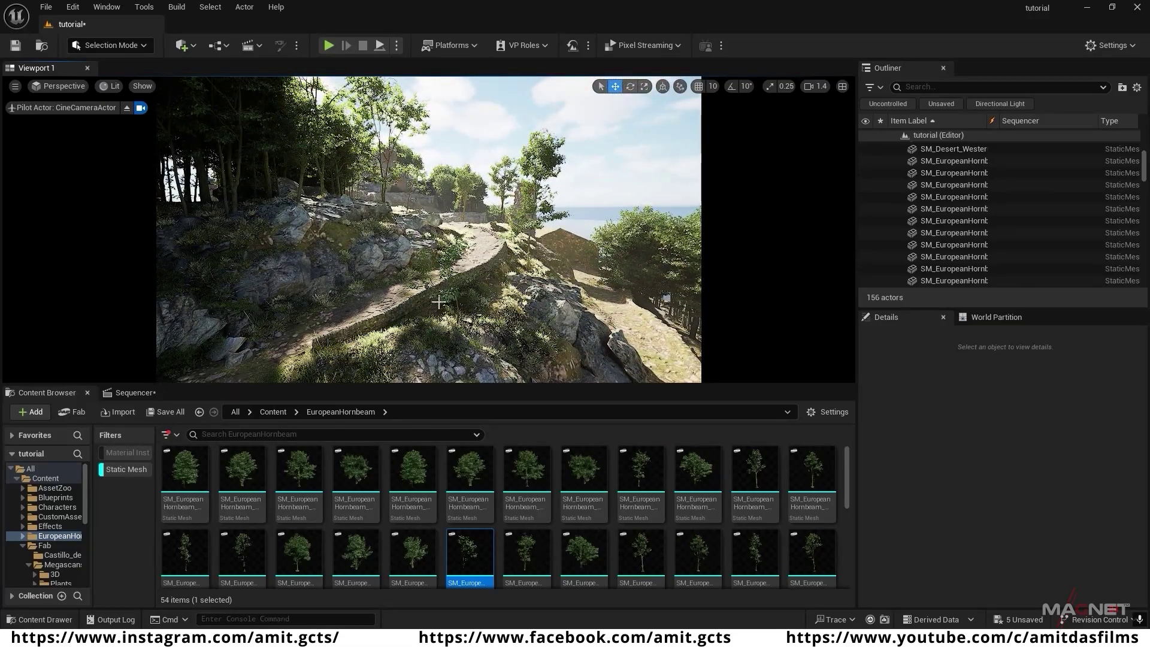
key(w)
mouse_move(439, 302)
right_down()
mouse_move(453, 308)
mouse_move(438, 300)
right_up()
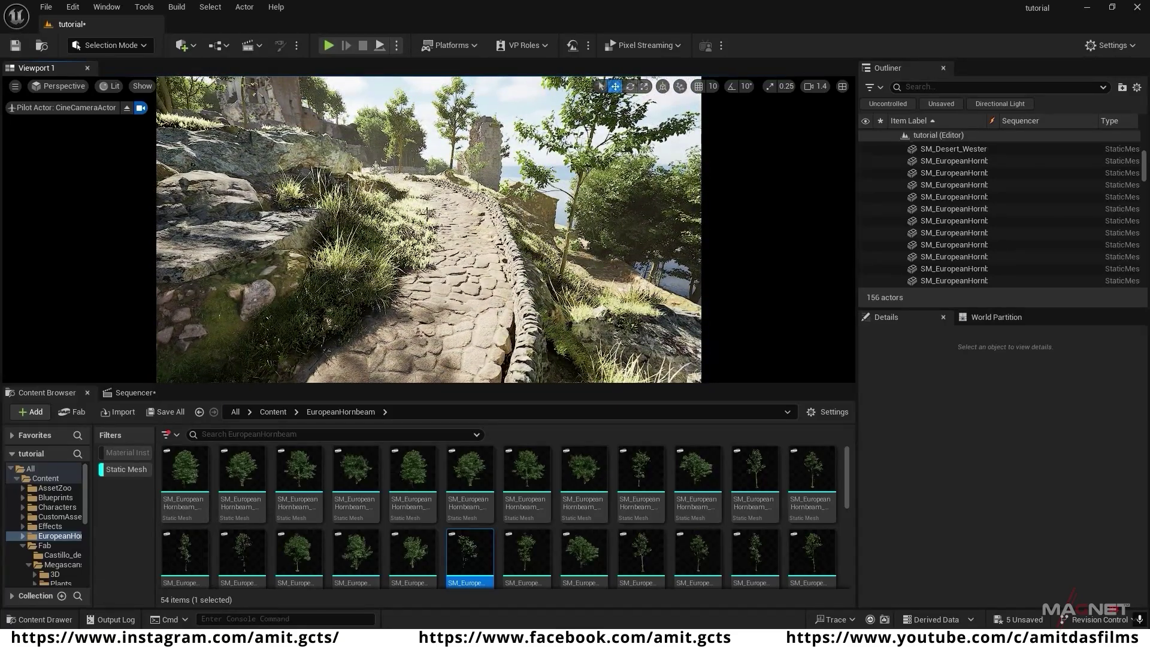
right_drag(351, 360, 407, 322)
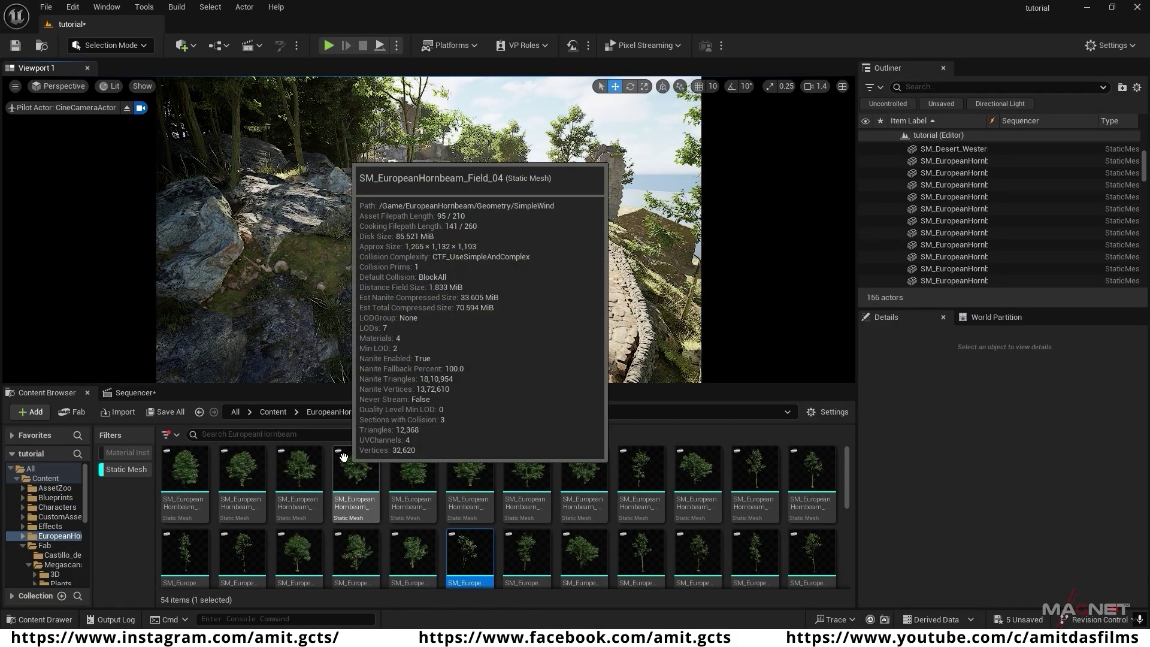
- Show only the static meshes contained in the MS_ForestTut folder
click(128, 471)
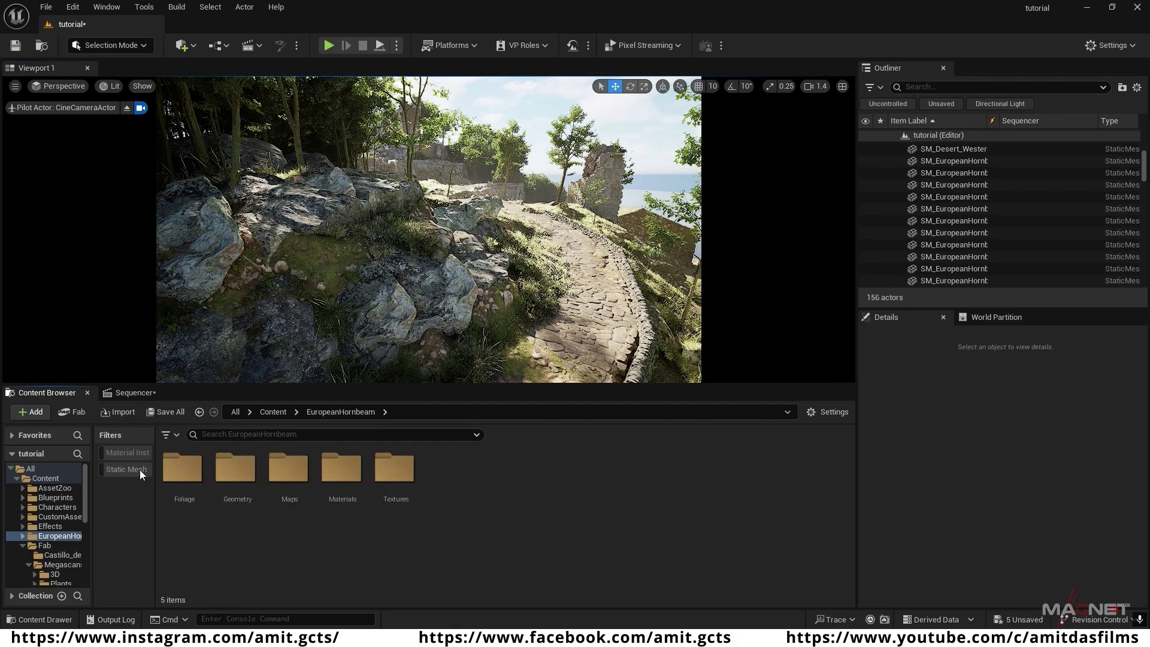
click(44, 479)
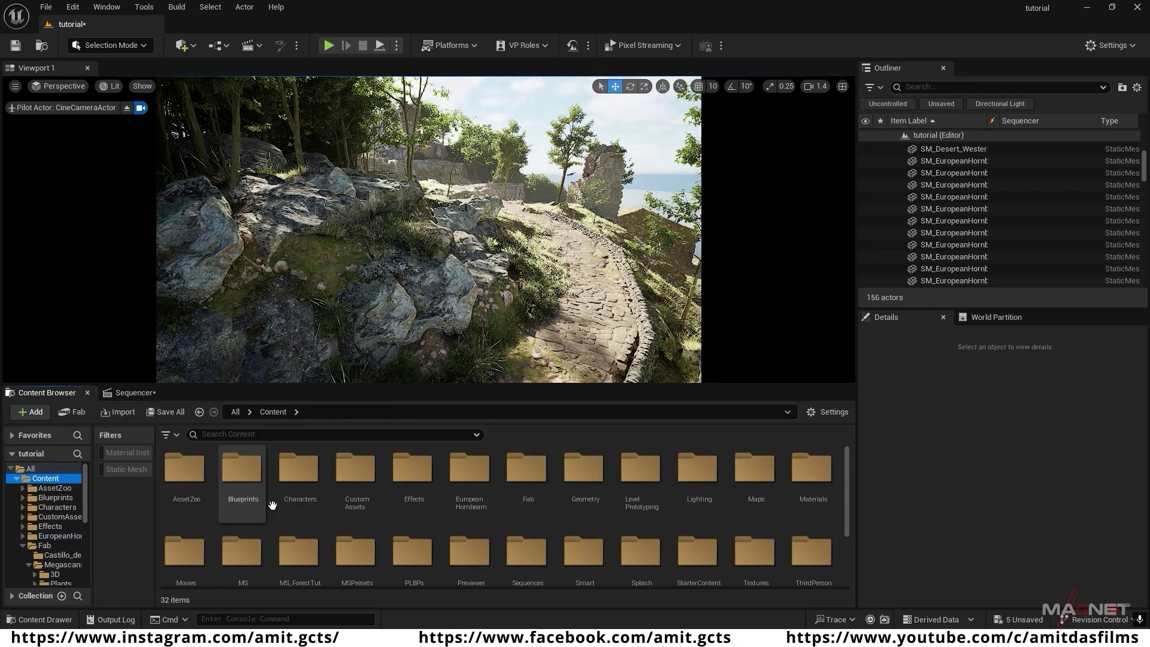
scroll(276, 515, down, 1)
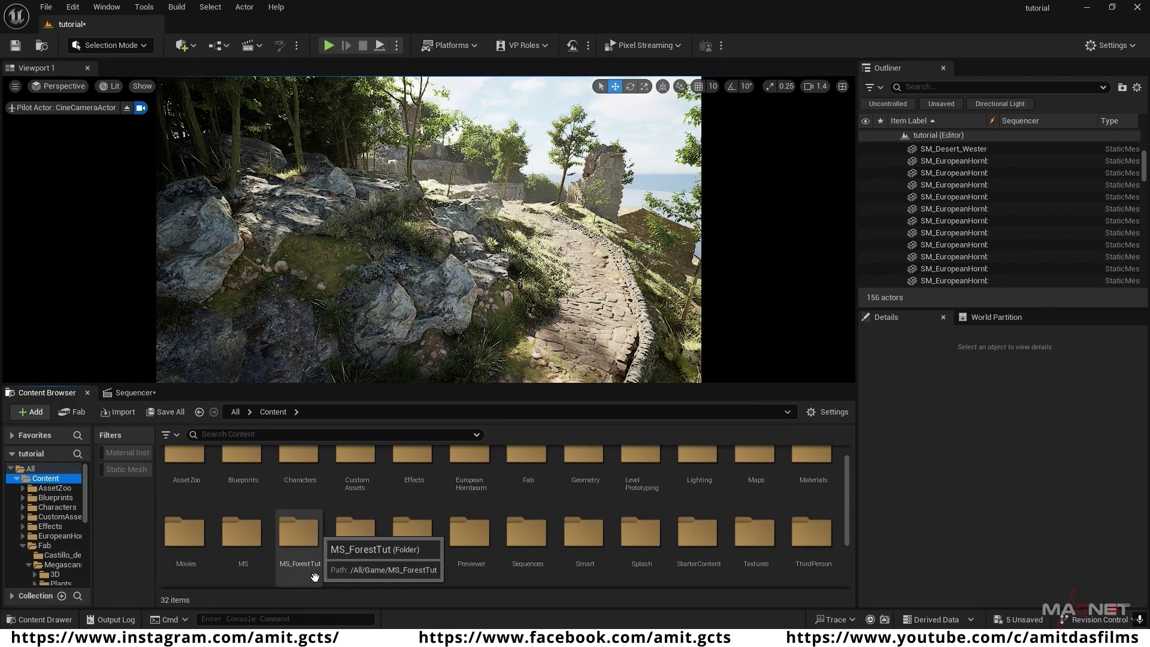
double_click(300, 541)
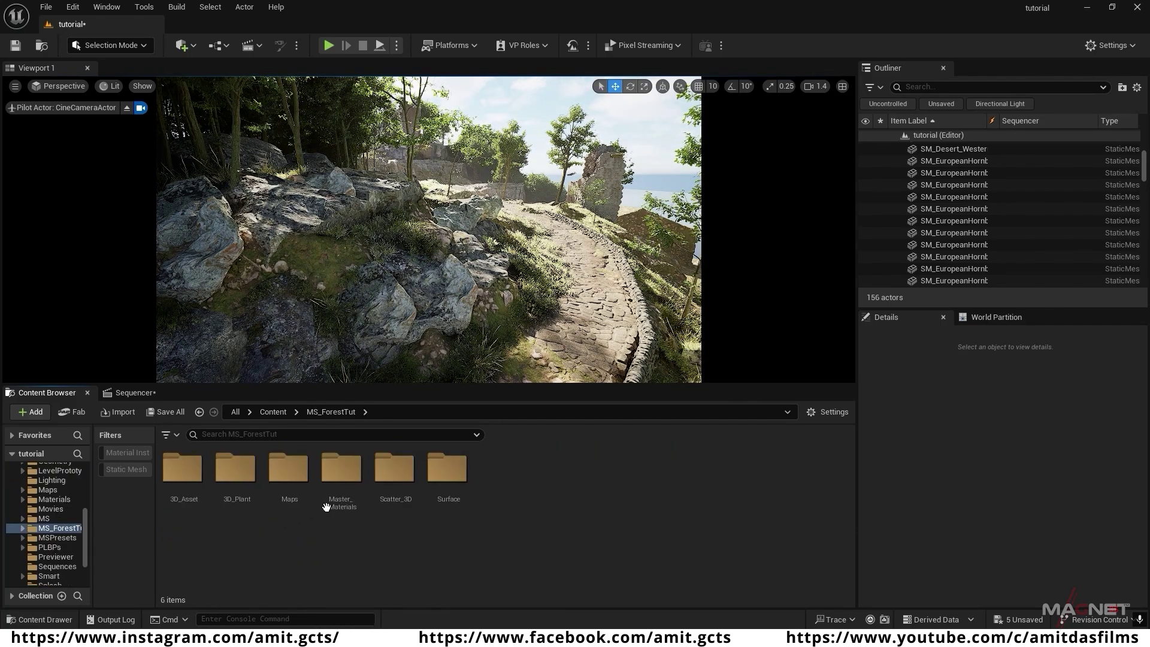
click(128, 470)
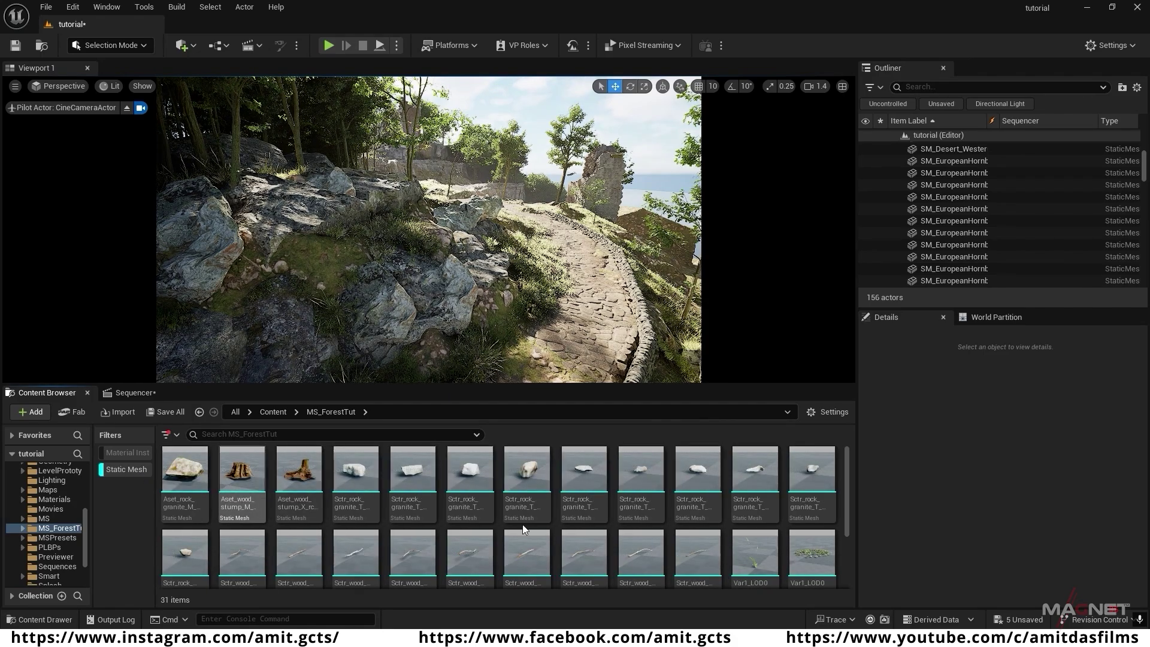
- Switch to Foliage mode and add the nine Sctr_wood_stick_M meshes from the MS_ForestTut folder to the foliage palette
key(ctrl+a)
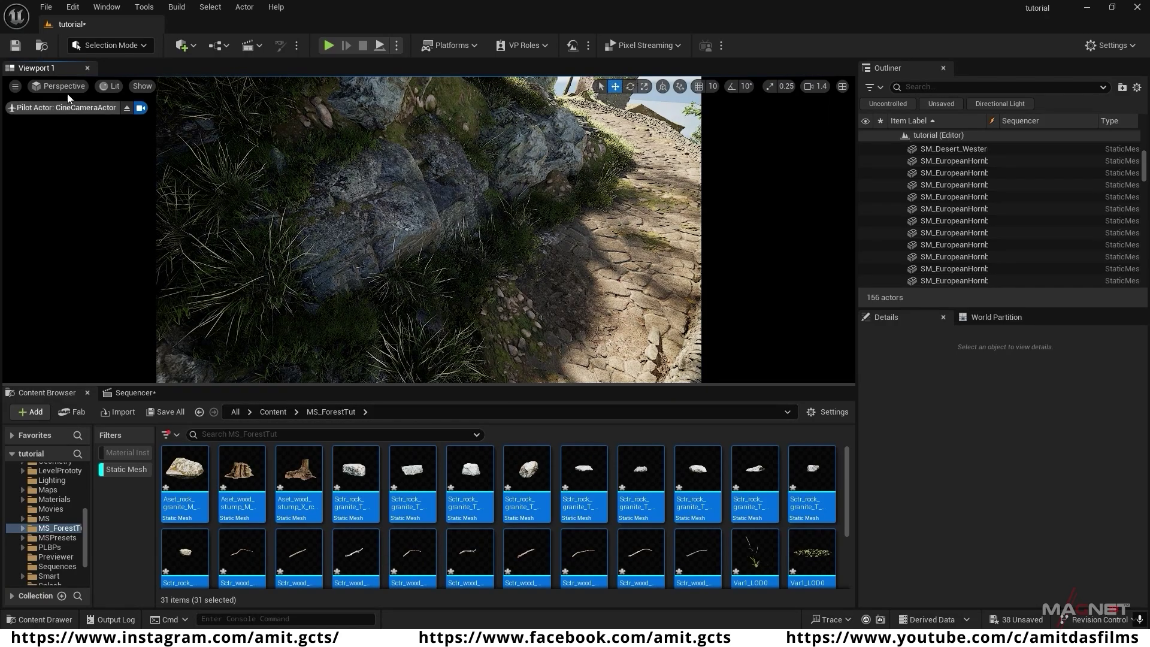
click(144, 45)
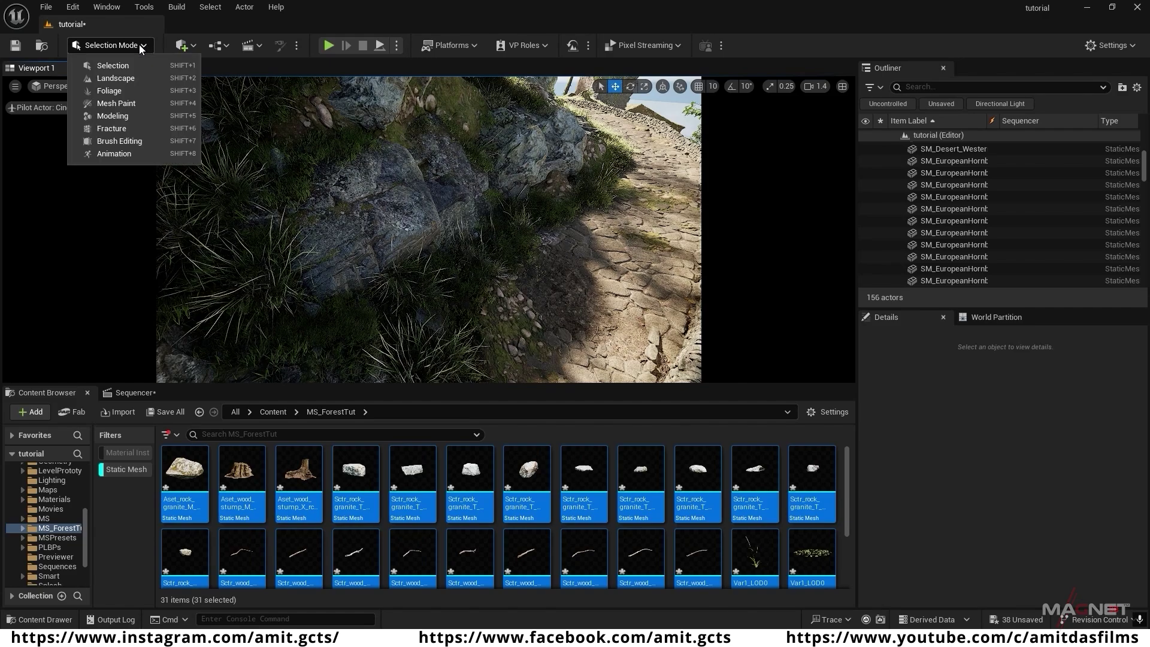
click(124, 91)
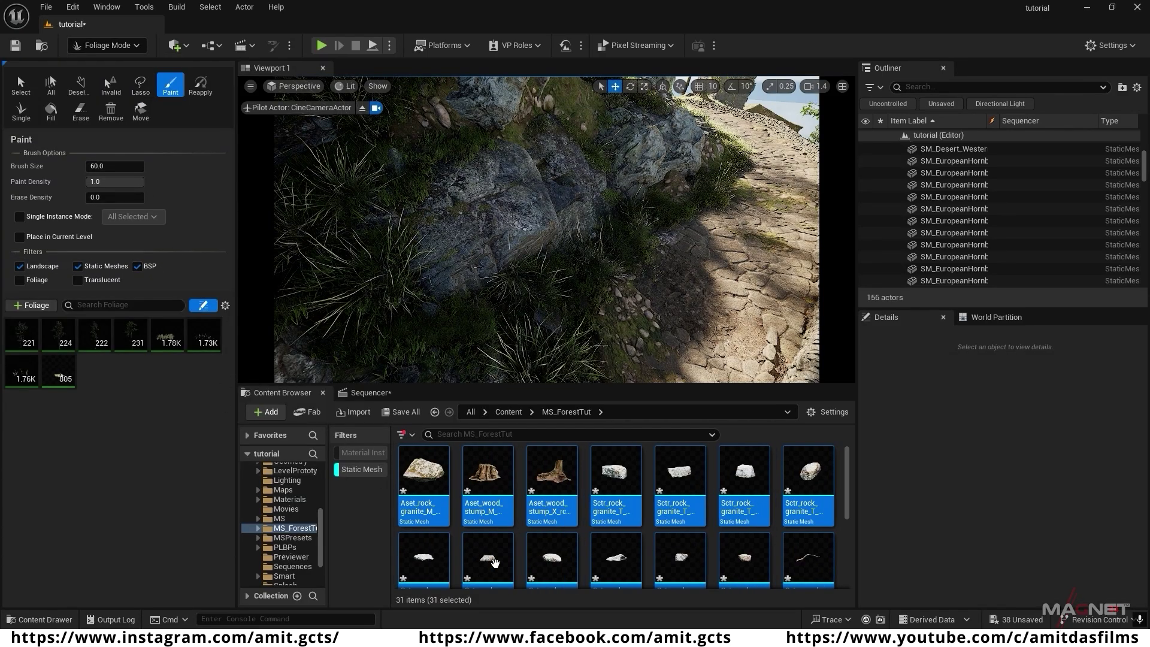
scroll(811, 500, down, 1)
click(811, 501)
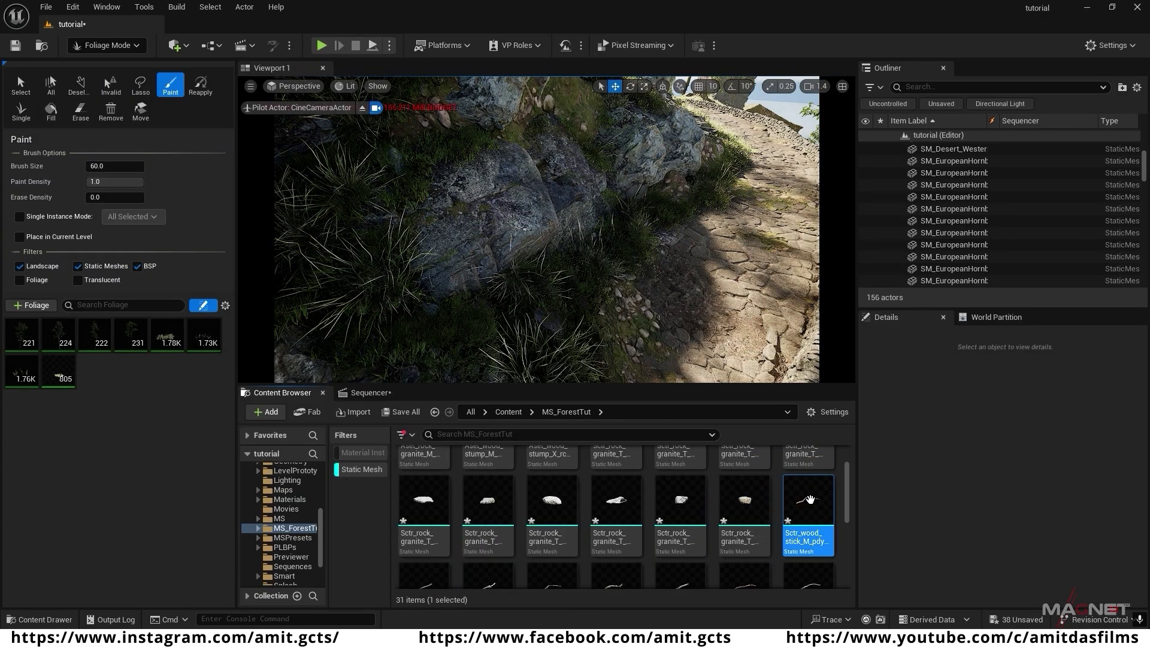
scroll(810, 503, down, 1)
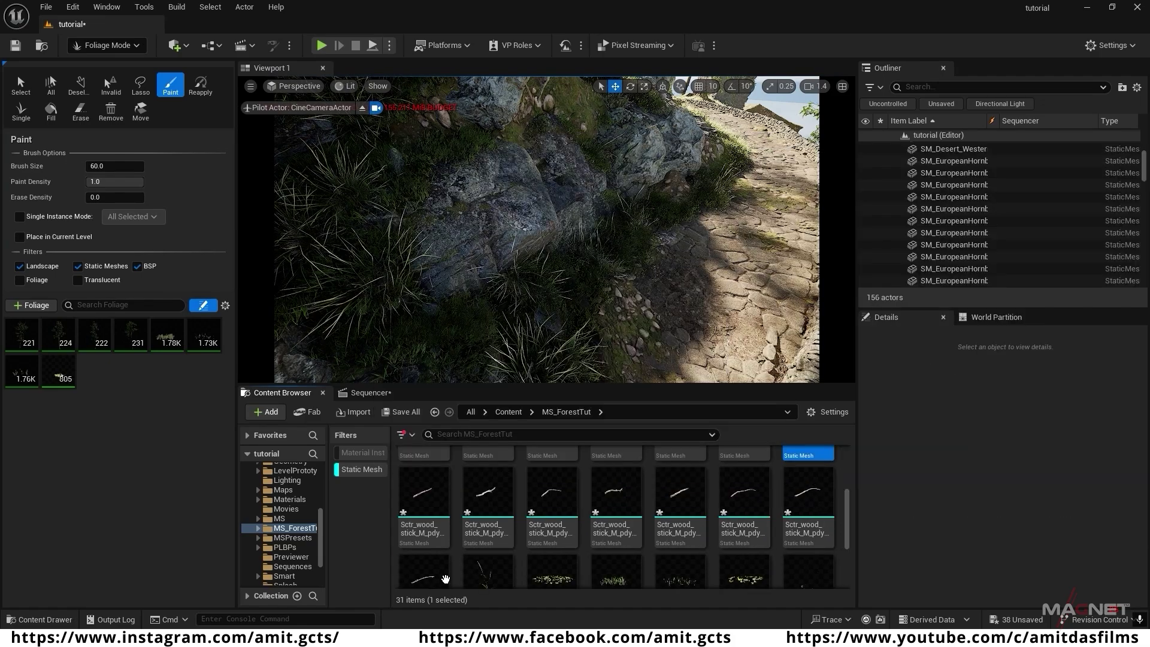
shift+click(445, 579)
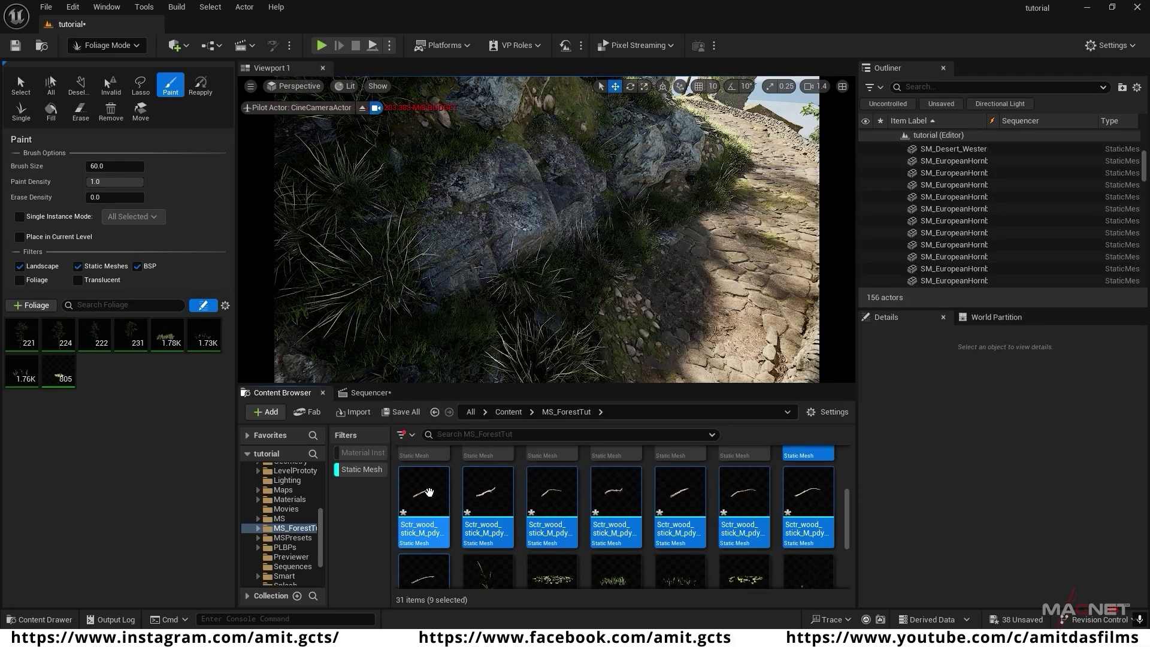
drag(430, 492, 133, 374)
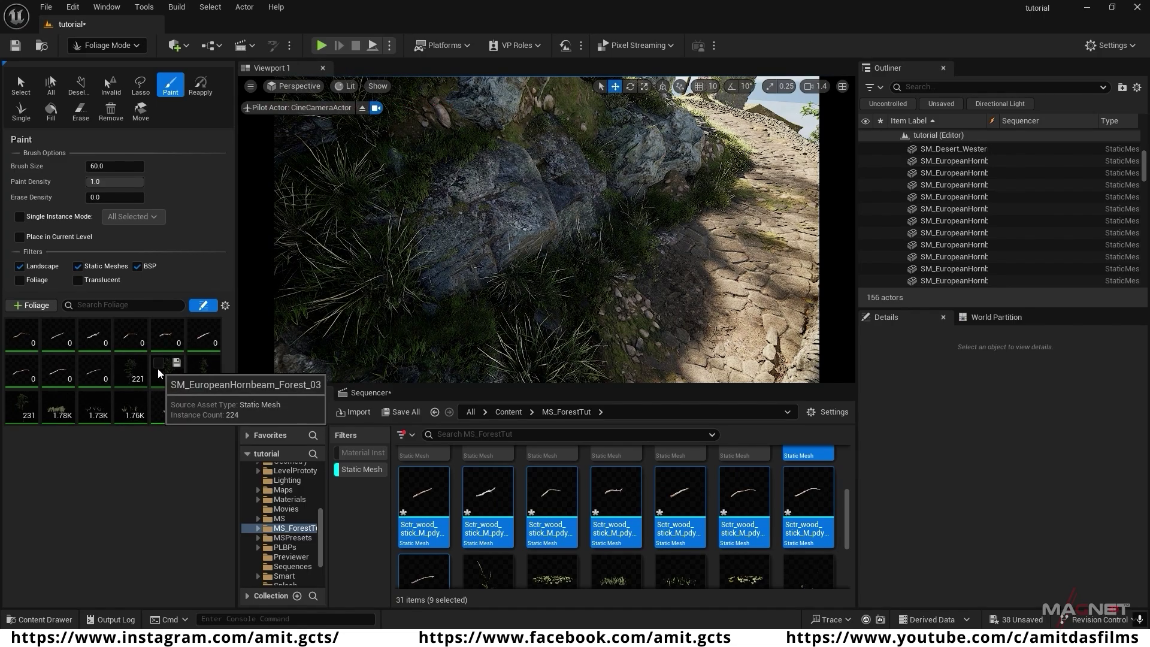
- Select the nine new wood stick foliage types and activate them for painting
click(93, 377)
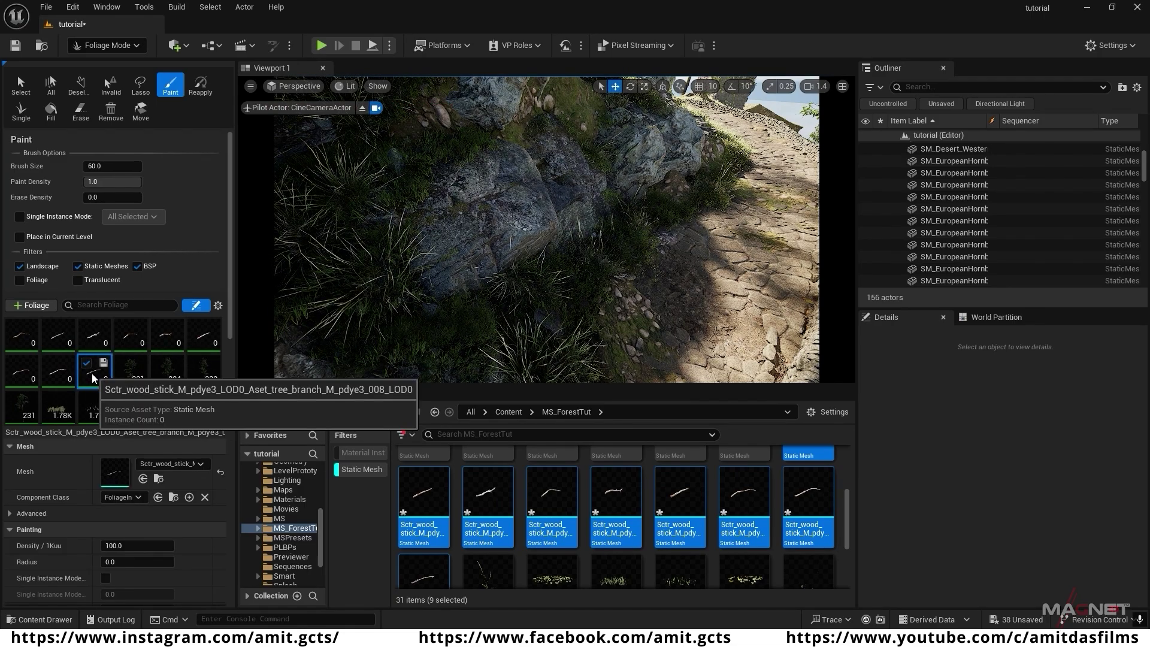
key(ctrl+a)
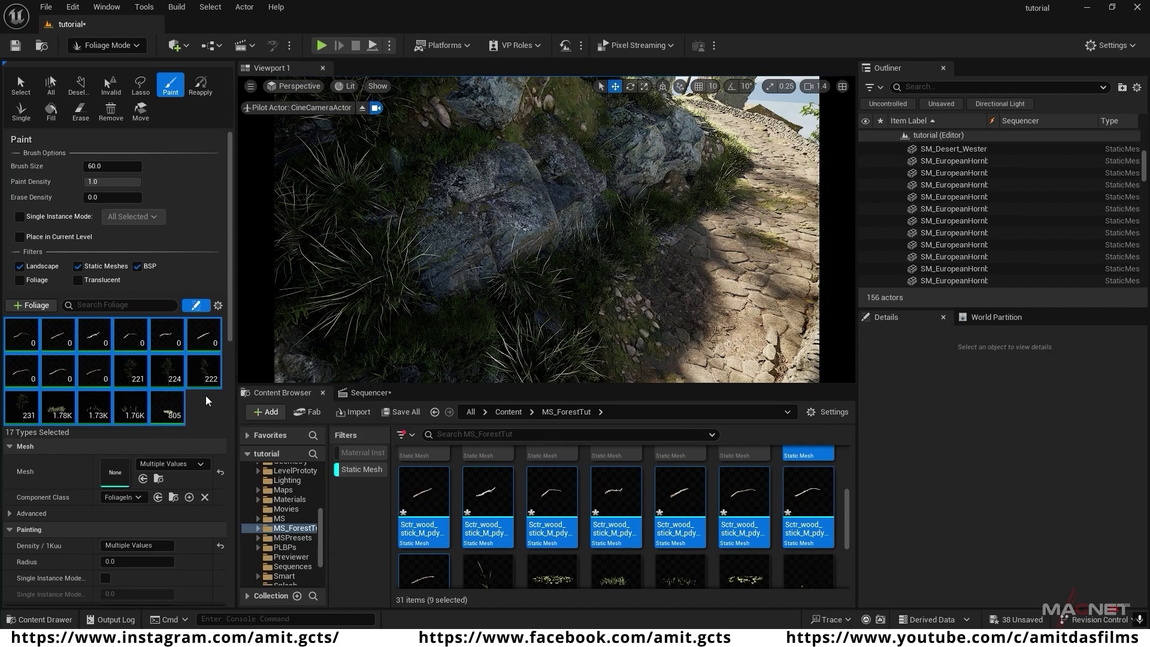
click(92, 375)
shift+click(23, 340)
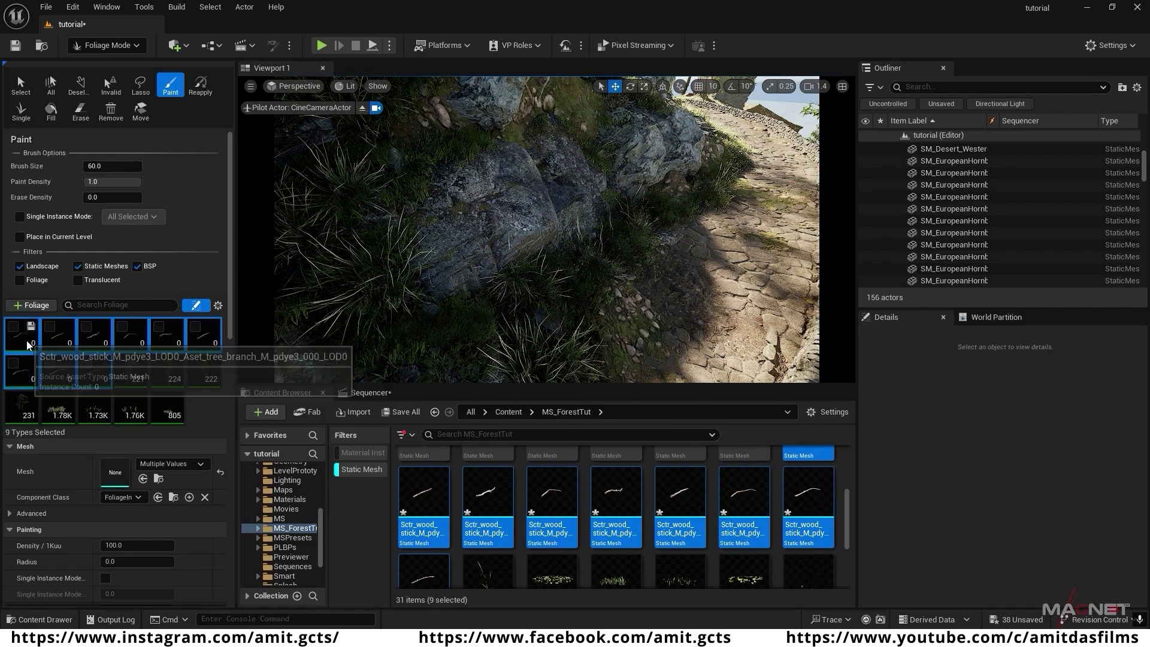
click(13, 327)
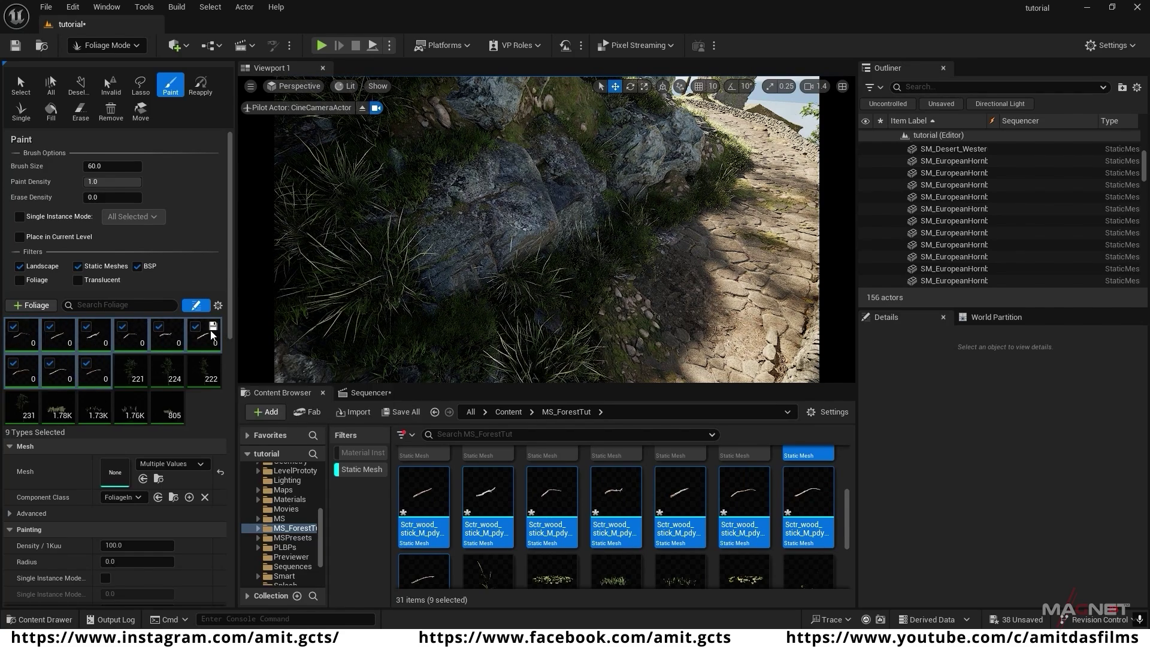
- Paint scattered wood sticks on the ground beside the stone path and below the rocks
mouse_move(630, 262)
right_down()
mouse_move(689, 239)
mouse_move(665, 269)
mouse_move(539, 285)
right_up()
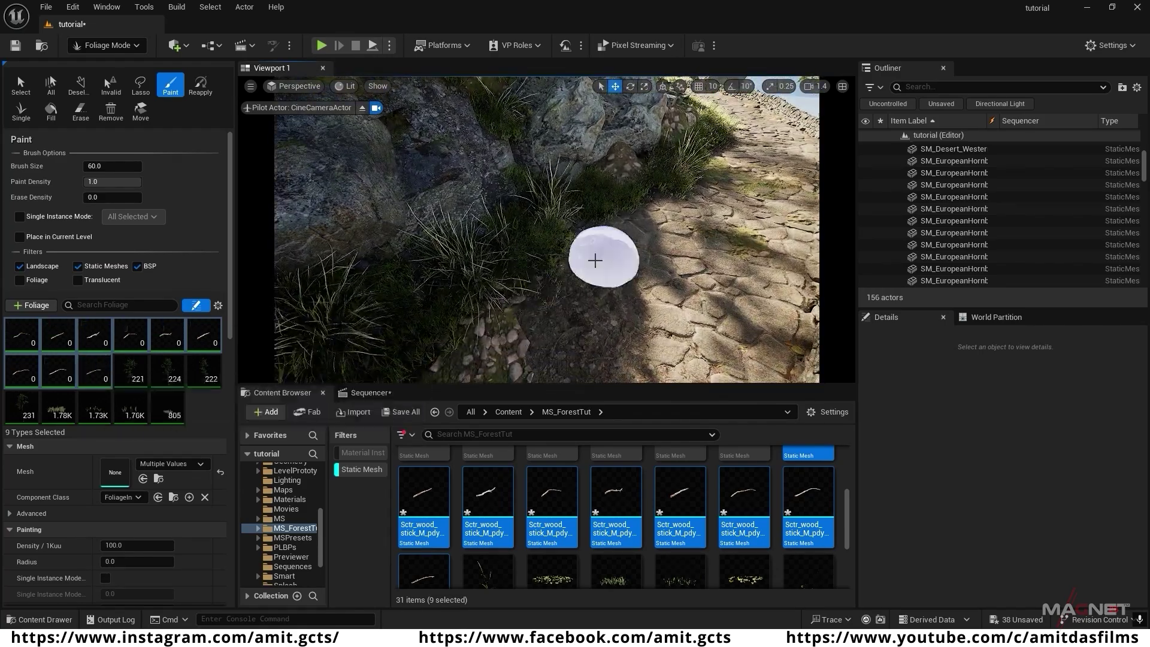
drag(595, 261, 560, 274)
right_drag(559, 273, 539, 240)
click(600, 198)
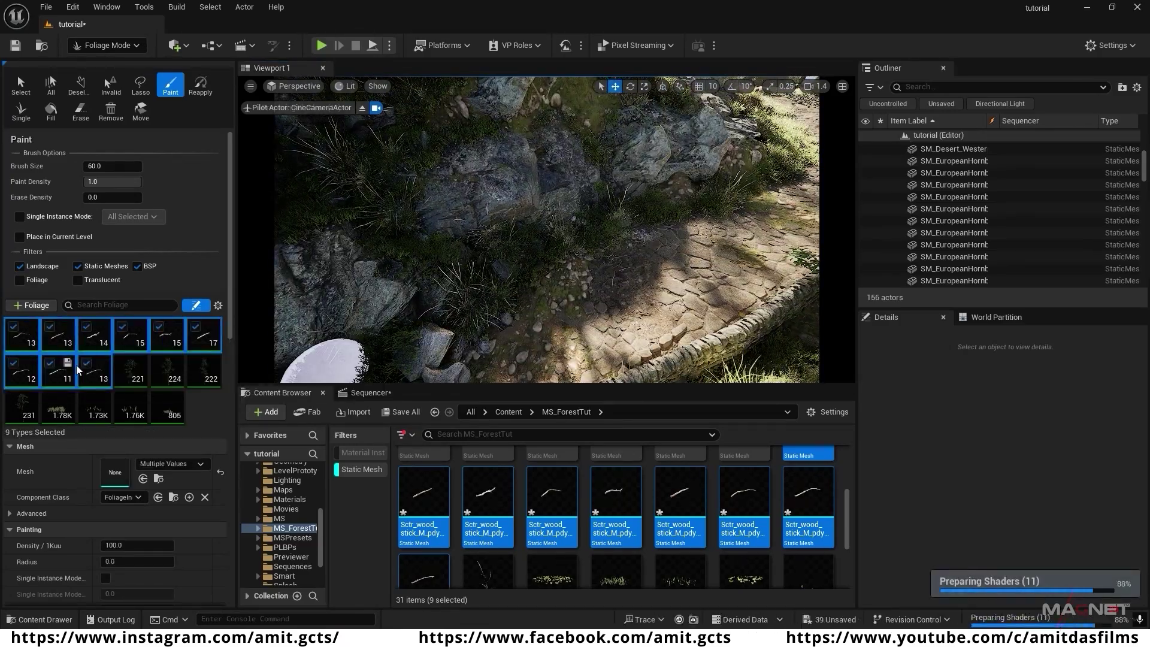
- Set the painting density of the nine selected wood stick foliage types to 200
scroll(78, 509, down, 2)
click(104, 508)
text(200)
key(Return)
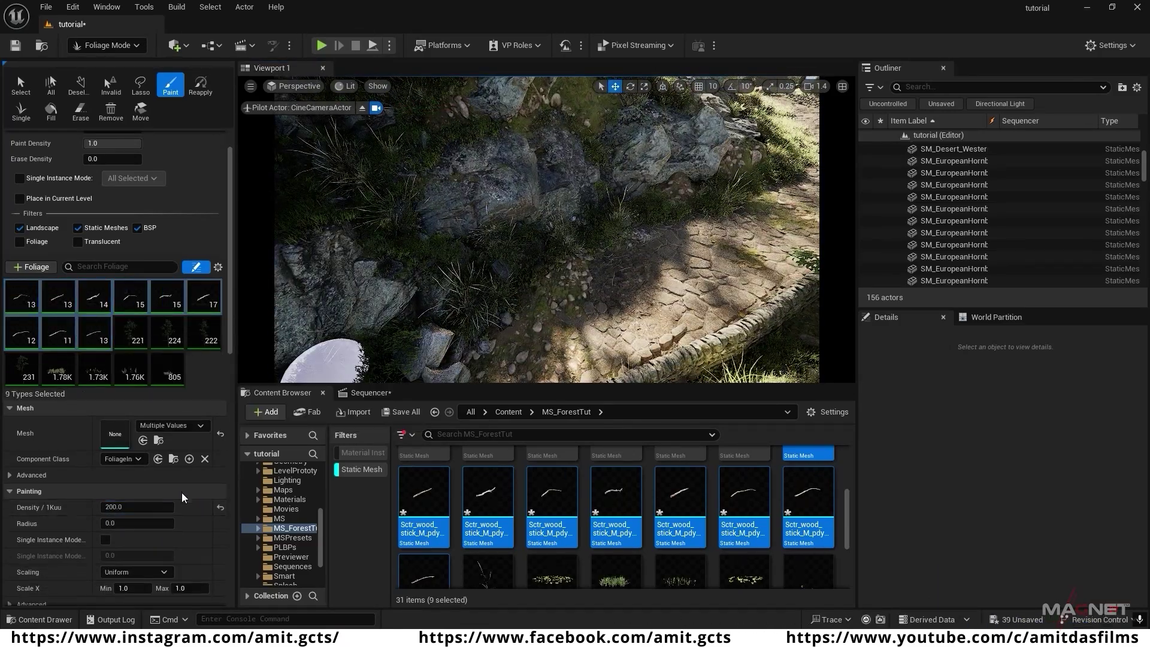
scroll(551, 293, up, 3)
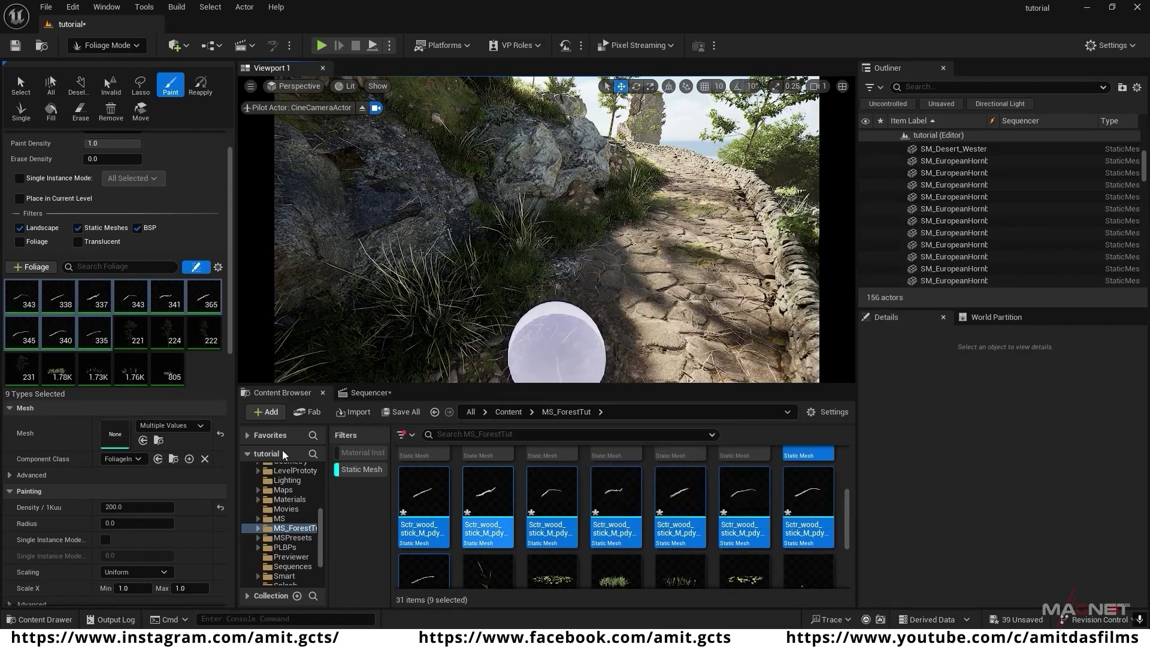
- Add the selected-for-ground-cover Var2_LOD0 plant mesh to the foliage palette as the only type to paint
mouse_move(57, 308)
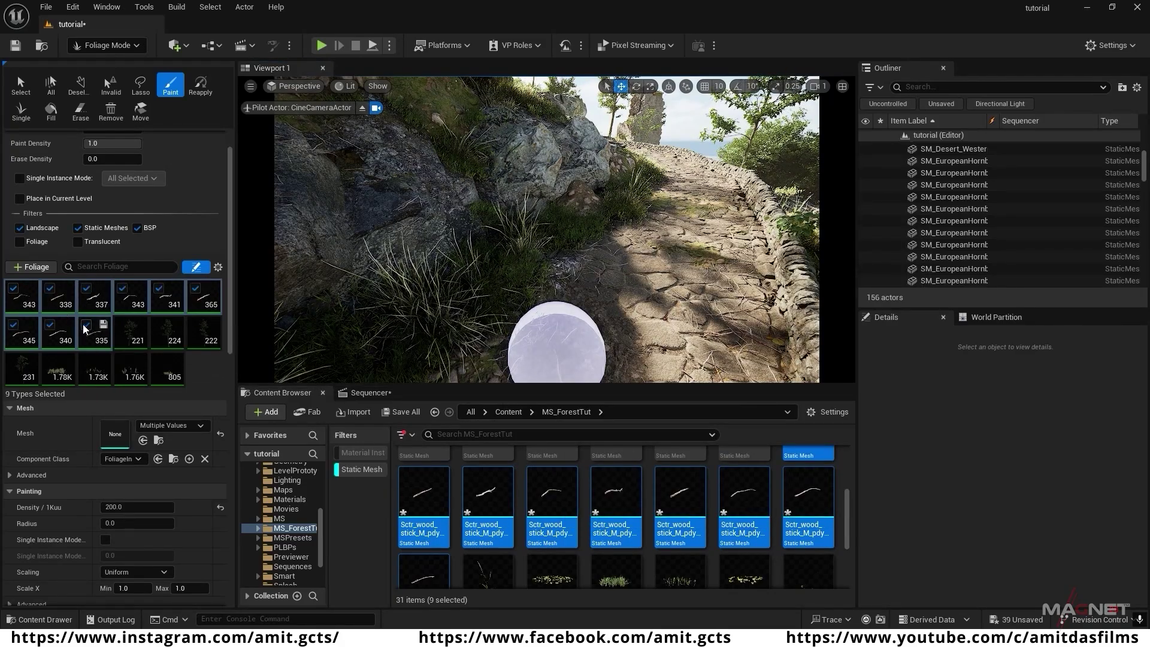
scroll(617, 509, down, 2)
click(744, 488)
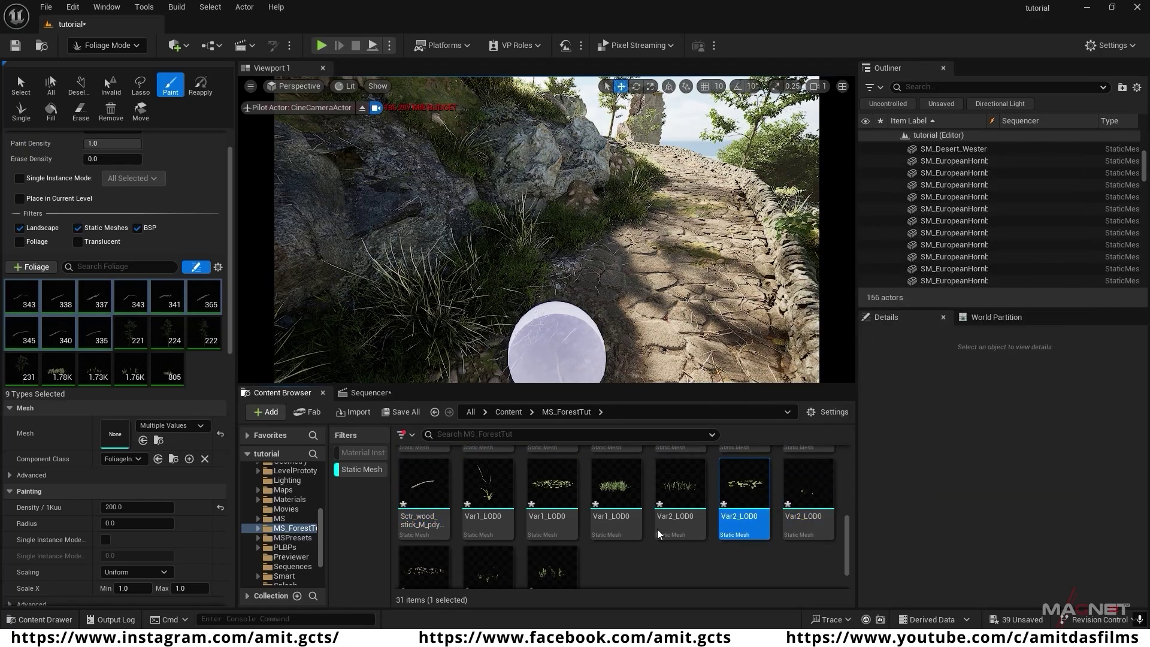
drag(745, 498, 205, 365)
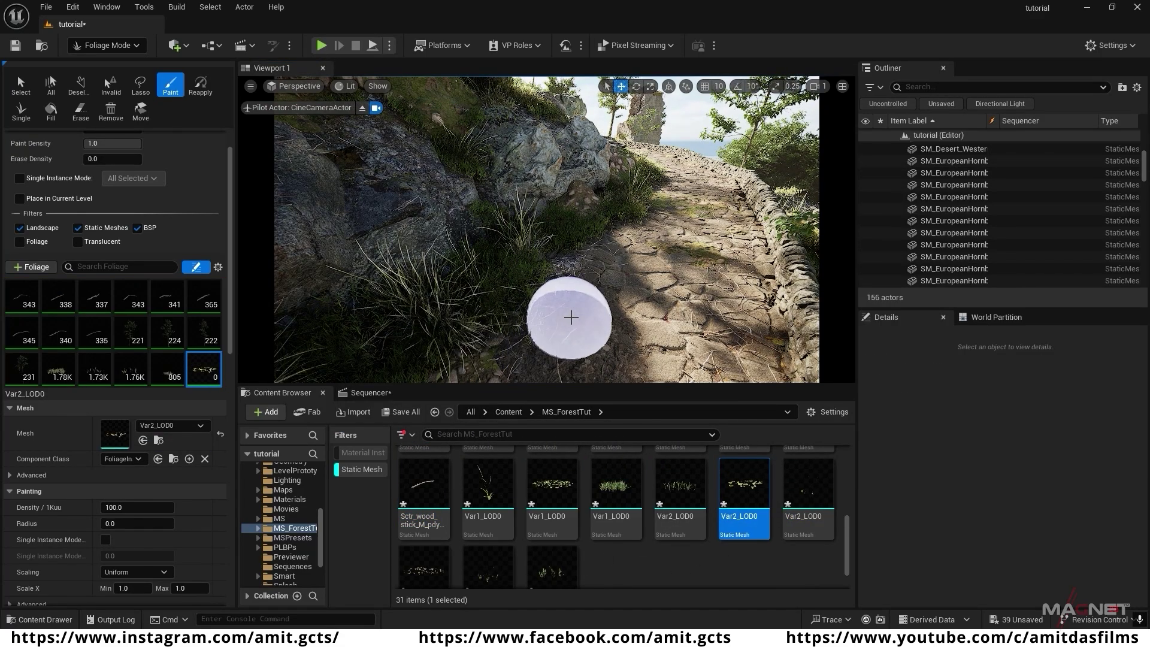
- Paint a first patch of the Var2_LOD0 plant at the path's edge and inspect it up close
right_drag(571, 317, 512, 347)
drag(491, 318, 510, 303)
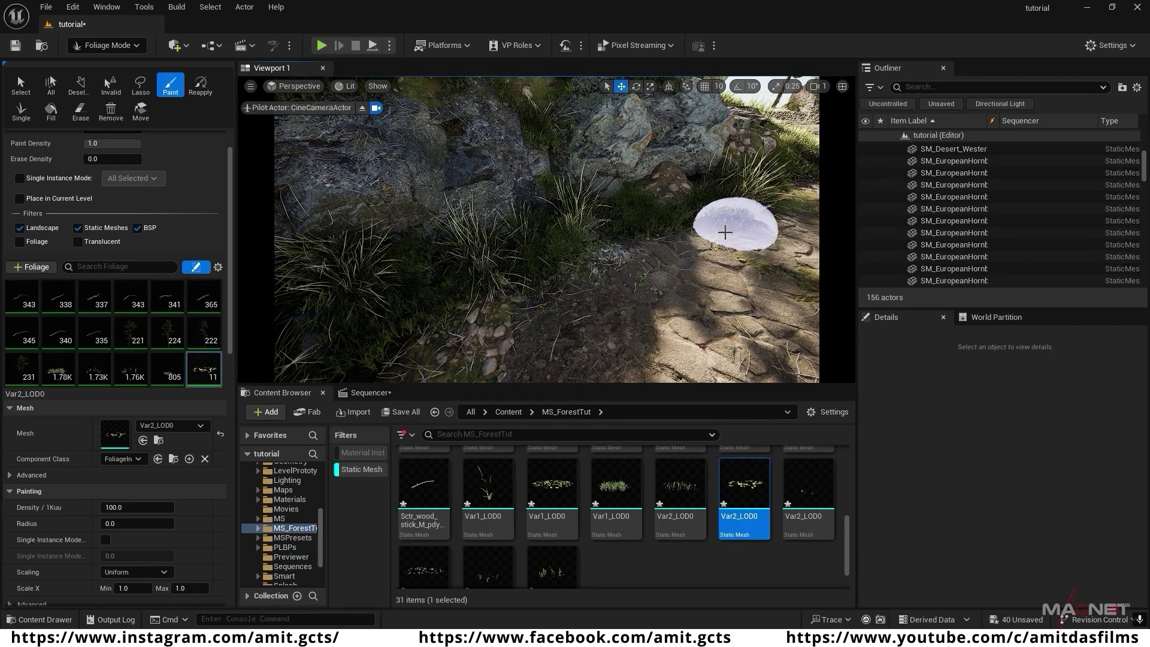
right_drag(725, 232, 748, 256)
right_drag(547, 275, 557, 269)
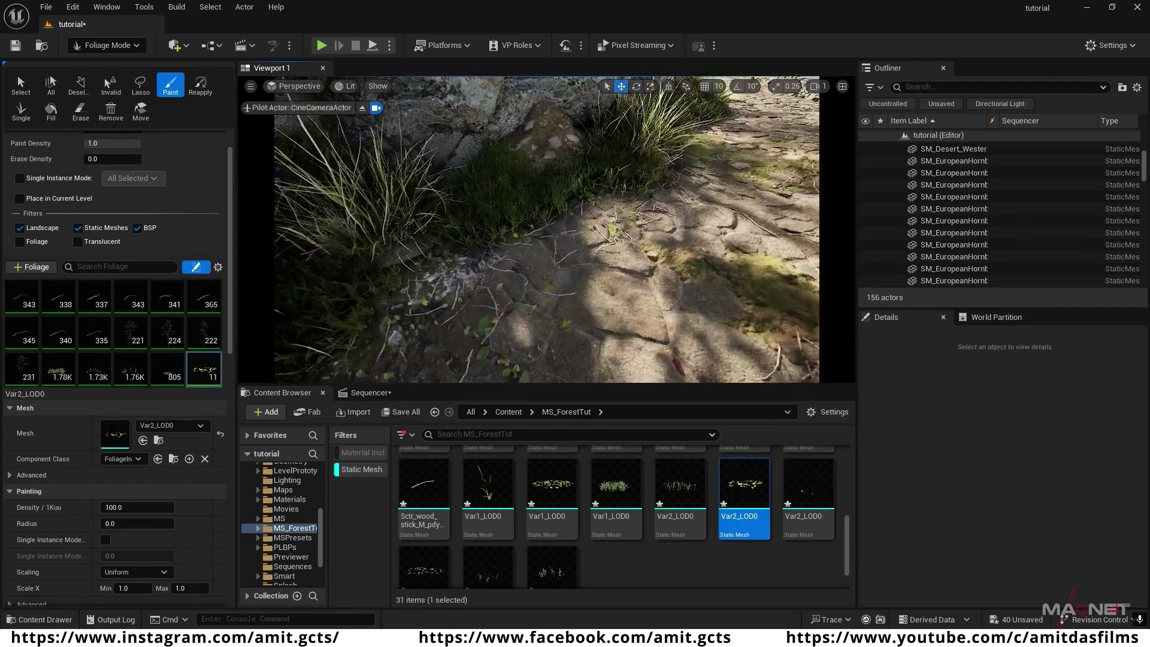
- Set the painting density of the Var2_LOD0 foliage type to 400
scroll(186, 432, down, 1)
click(152, 488)
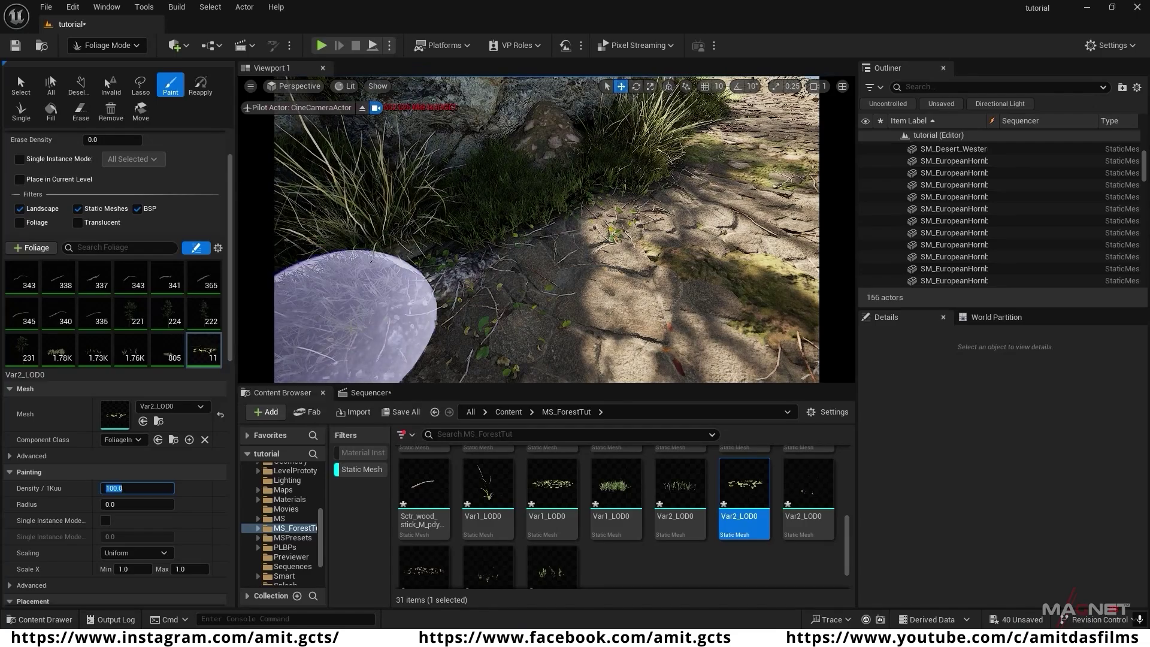
click(87, 491)
click(157, 488)
click(46, 494)
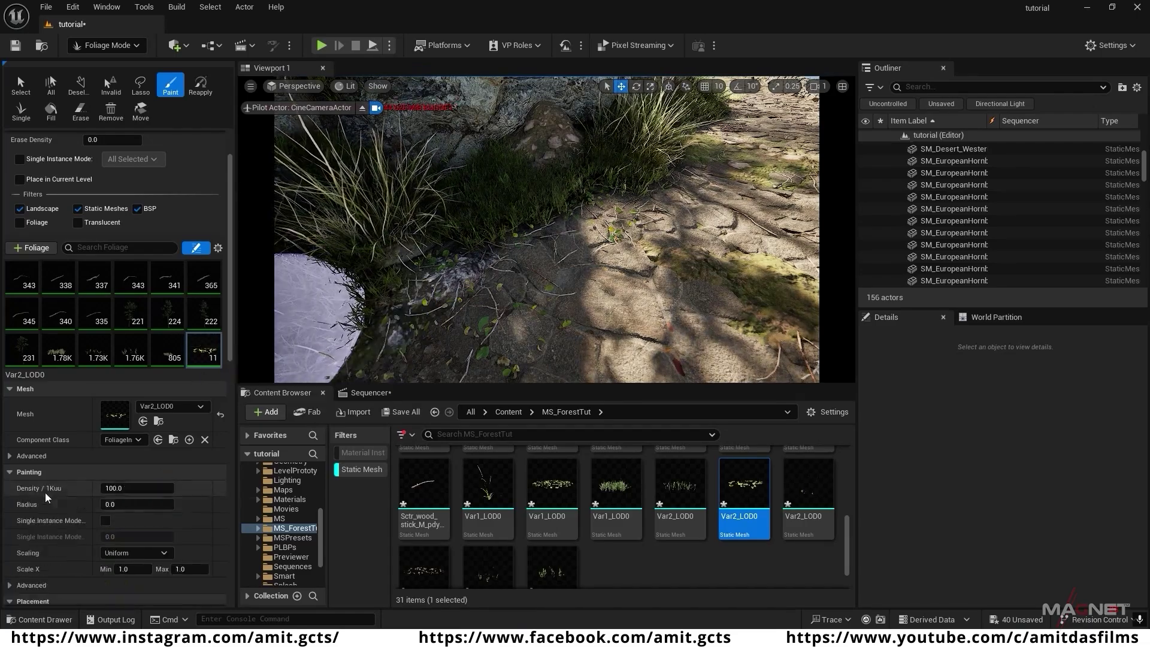
click(148, 488)
text(400)
key(Return)
- Paint the Var2_LOD0 plant along the path's edge and over the rocky hillside at the higher density
click(524, 249)
mouse_move(524, 249)
right_down()
mouse_move(569, 210)
mouse_move(559, 278)
right_up()
click(700, 197)
right_drag(700, 196, 572, 297)
click(639, 253)
mouse_move(572, 297)
mouse_down()
mouse_move(506, 327)
mouse_move(548, 318)
mouse_up()
right_drag(548, 318, 479, 255)
drag(577, 332, 599, 323)
right_drag(599, 323, 672, 330)
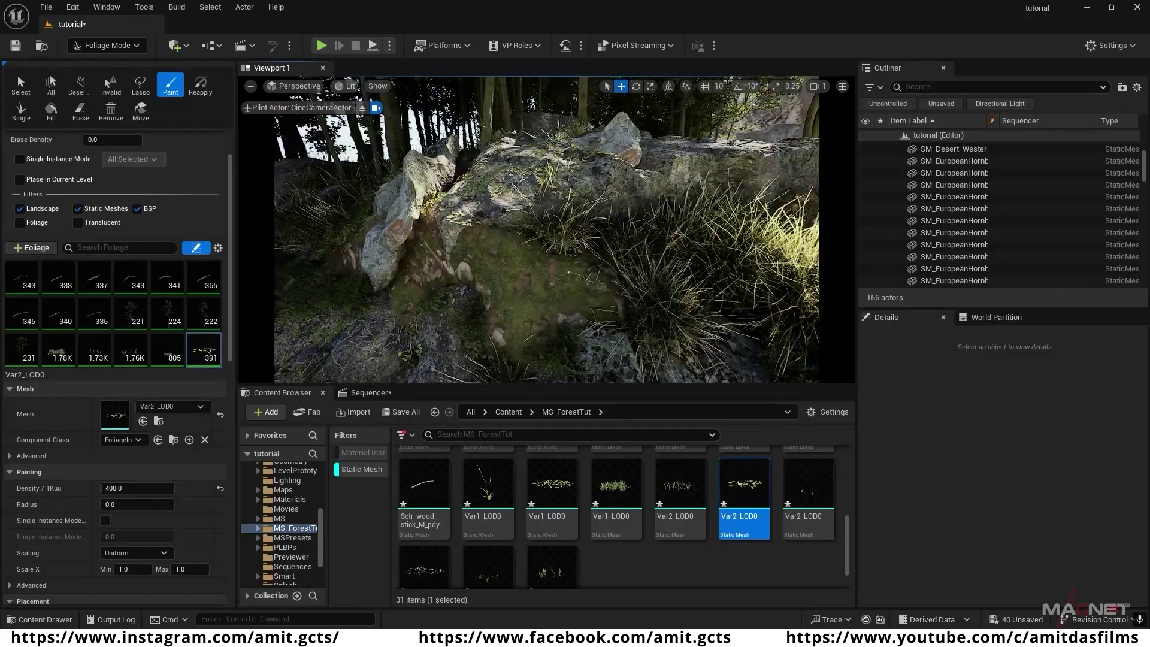
right_drag(681, 144, 626, 288)
click(621, 323)
right_click(596, 240)
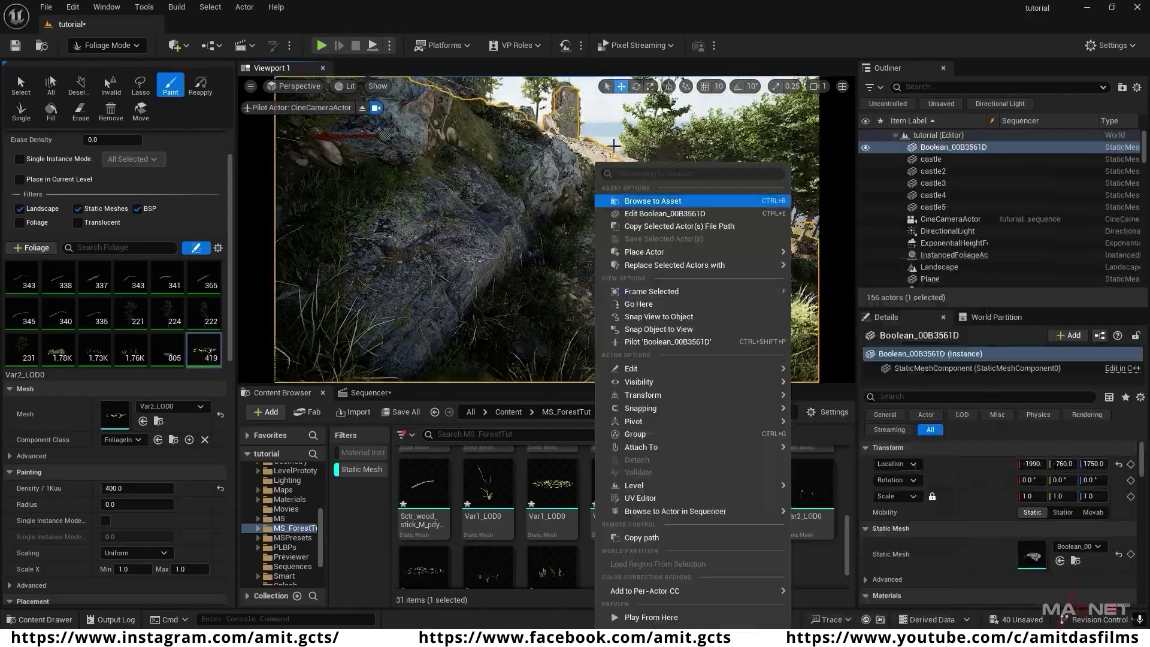
click(603, 125)
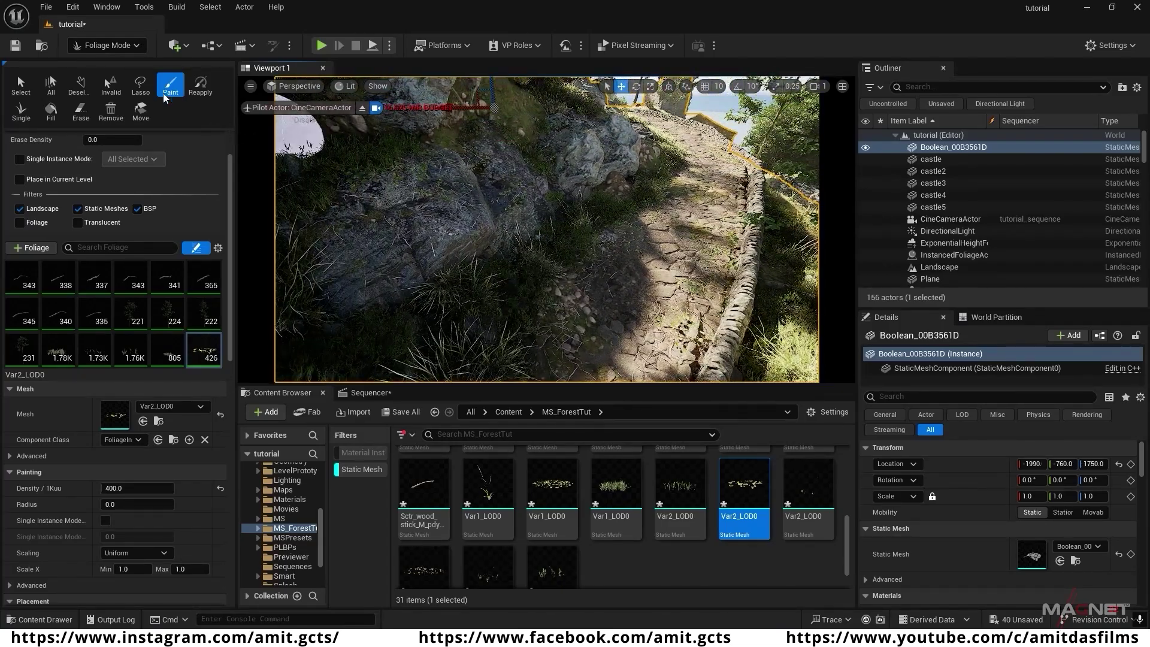
- Return to Selection mode and view the path leading up to the ruined tower
click(129, 46)
click(120, 67)
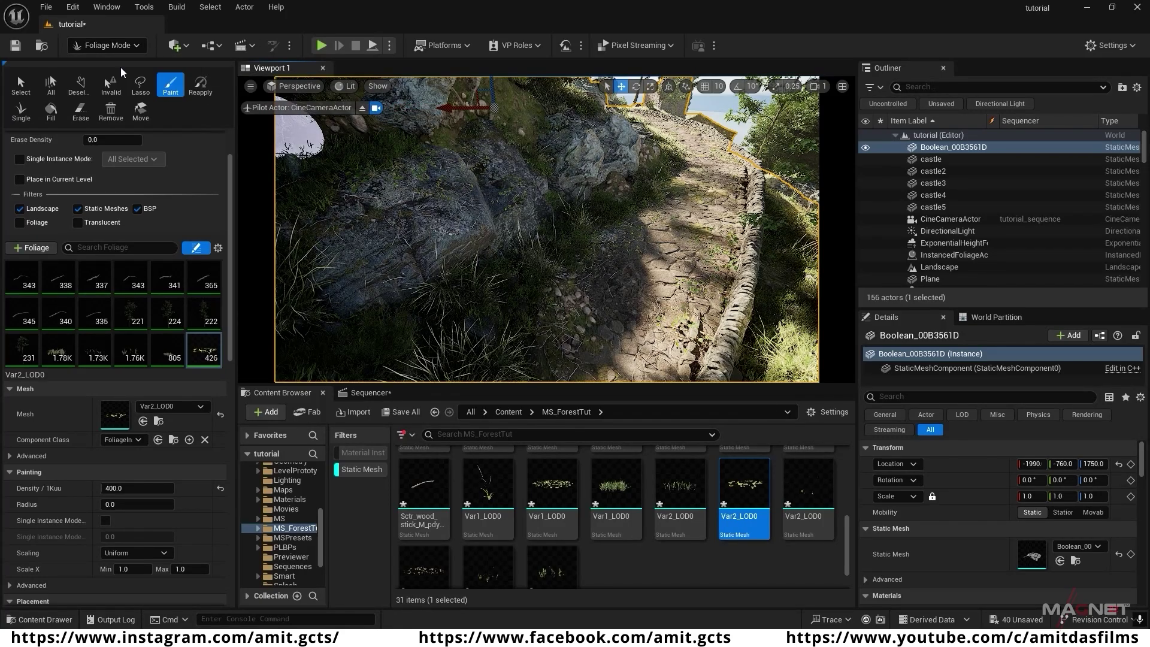
right_drag(429, 229, 469, 149)
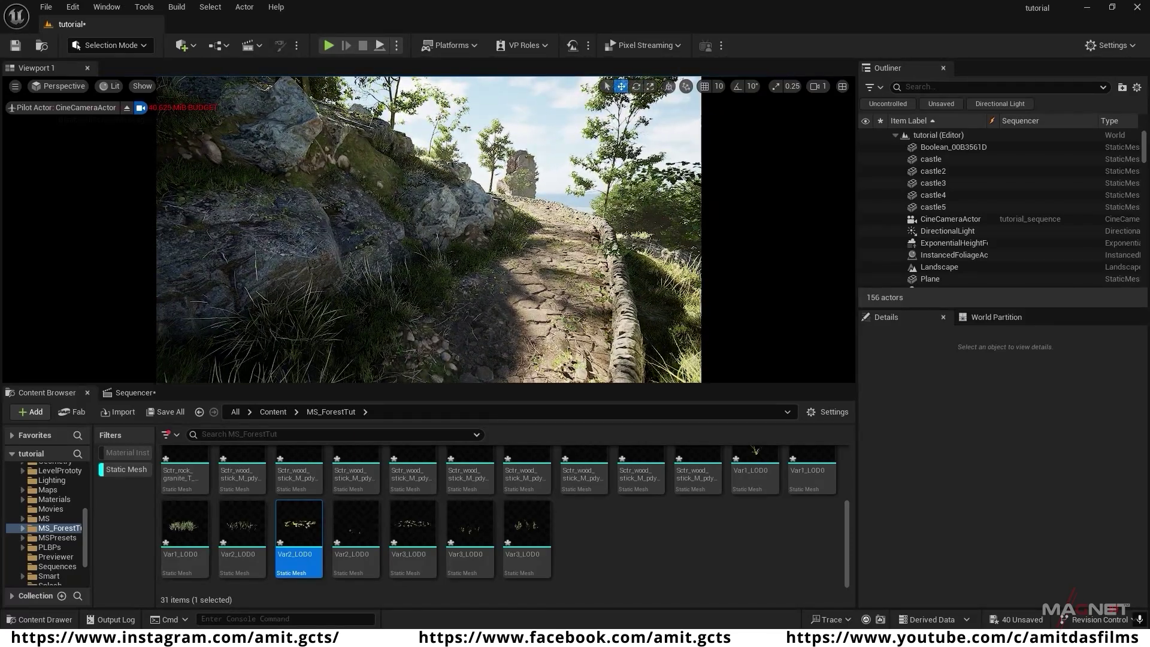
- Adjust the sunlight direction over the path and frame the hillside in a wide view
key(ctrl+l)
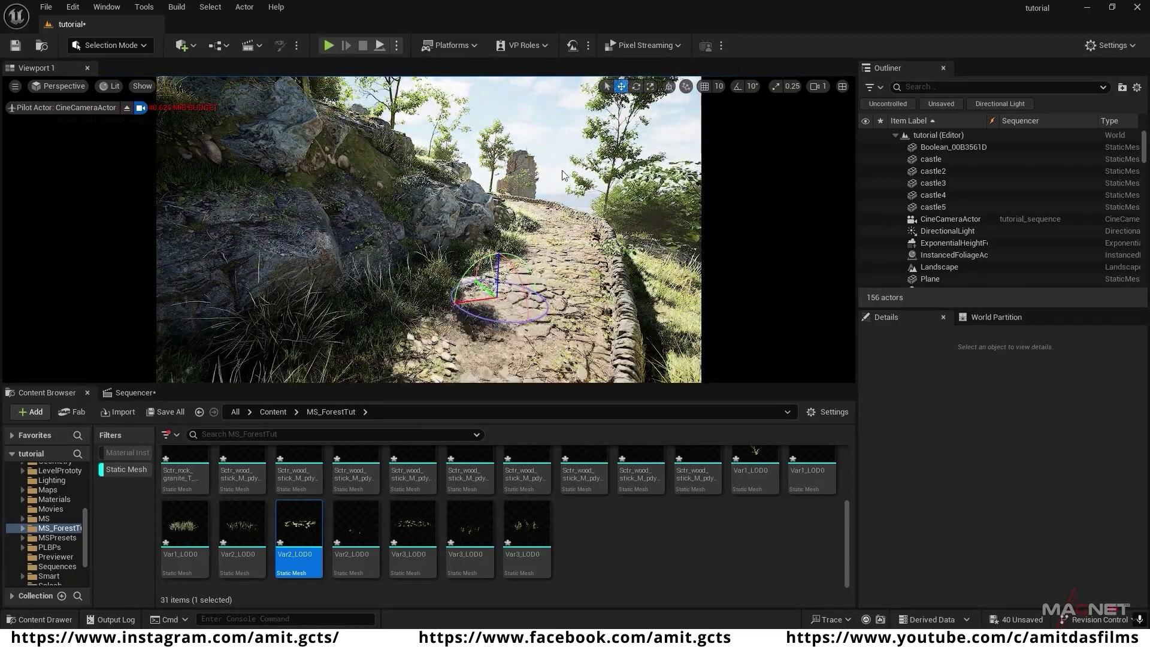
mouse_move(595, 181)
right_down()
mouse_move(569, 173)
mouse_move(577, 185)
right_up()
right_drag(624, 328, 624, 329)
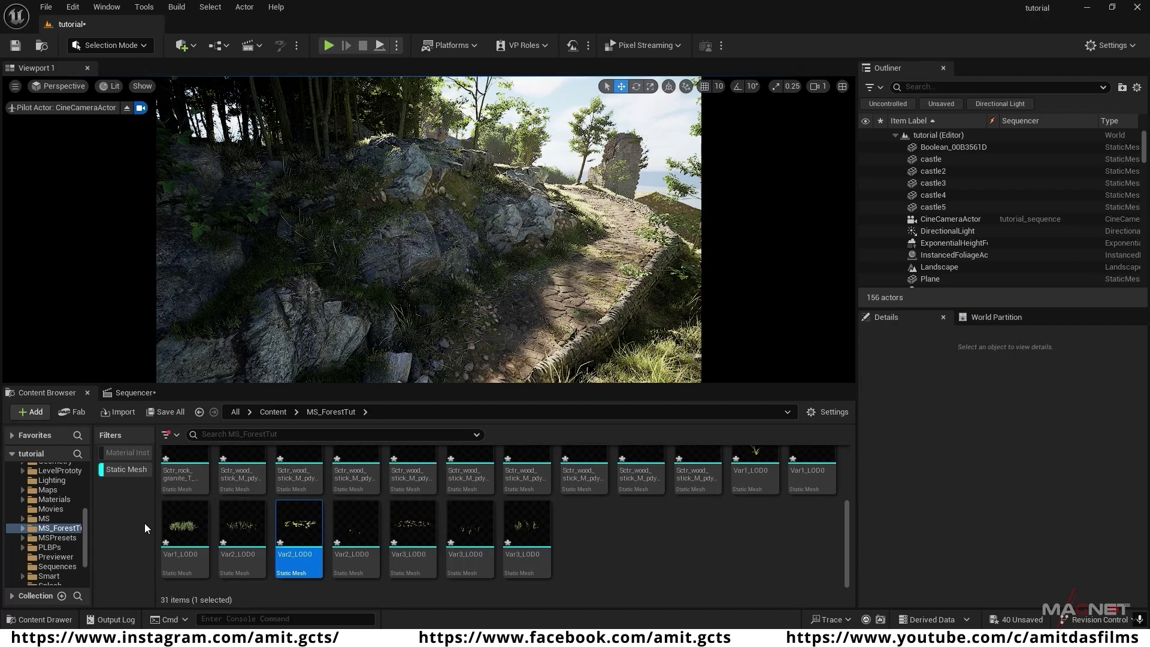
- Show only the static meshes in the EuropeanHornbeam folder and browse to the smaller hornbeam plants
click(124, 472)
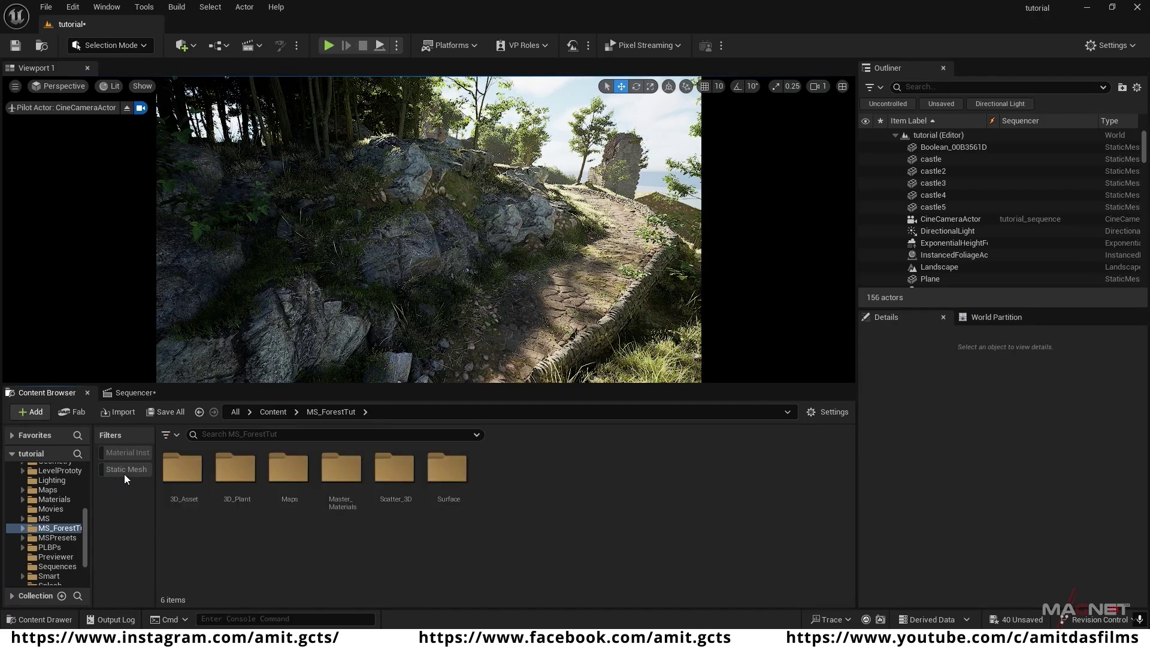
scroll(45, 515, up, 4)
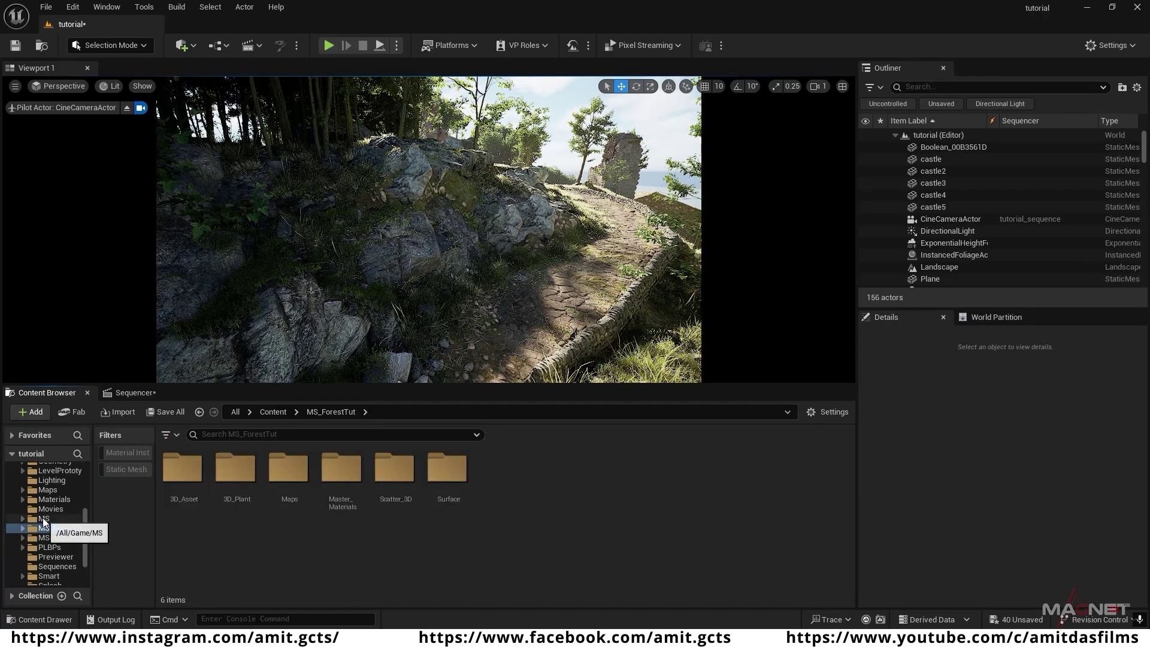
scroll(49, 506, up, 3)
click(48, 478)
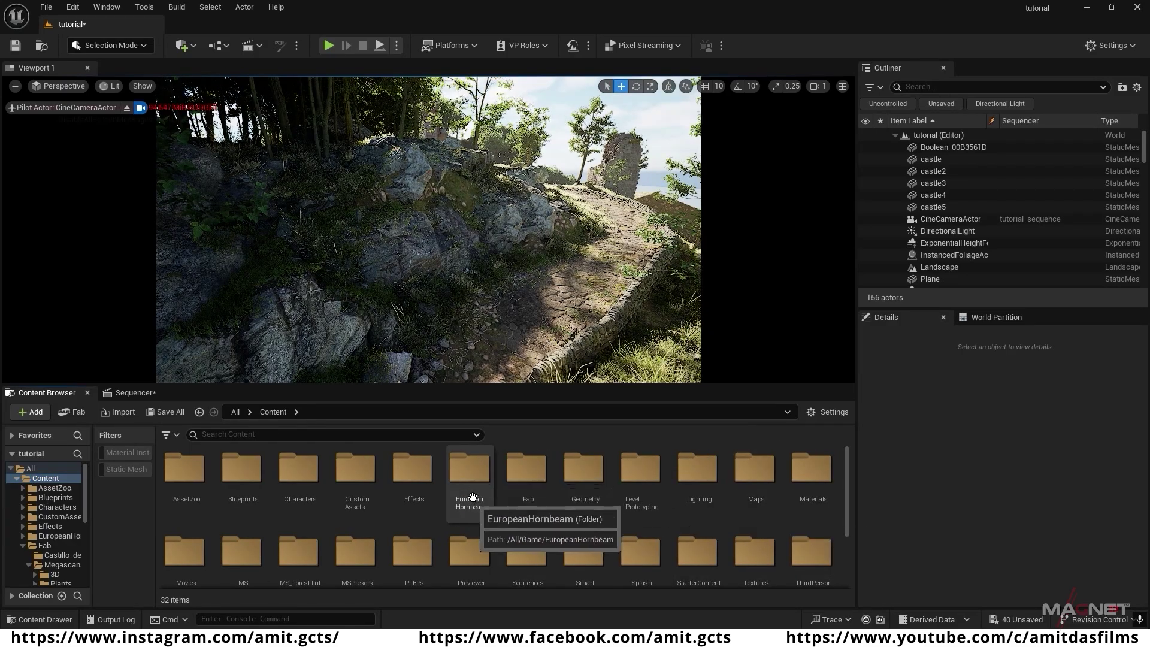
double_click(463, 468)
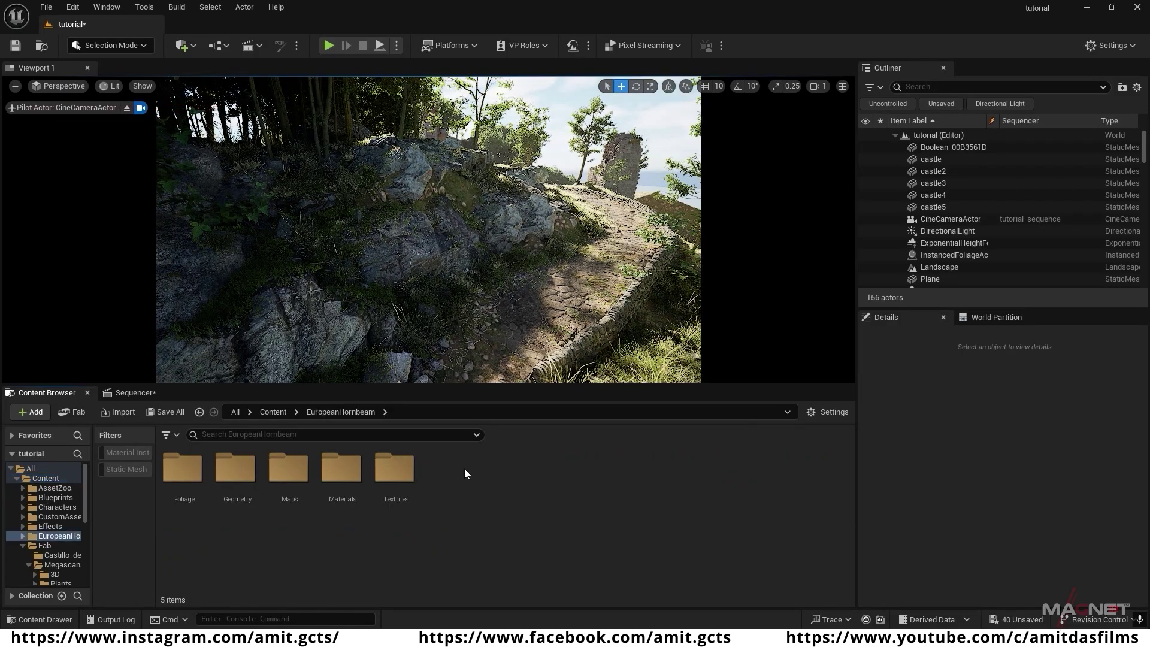
click(123, 470)
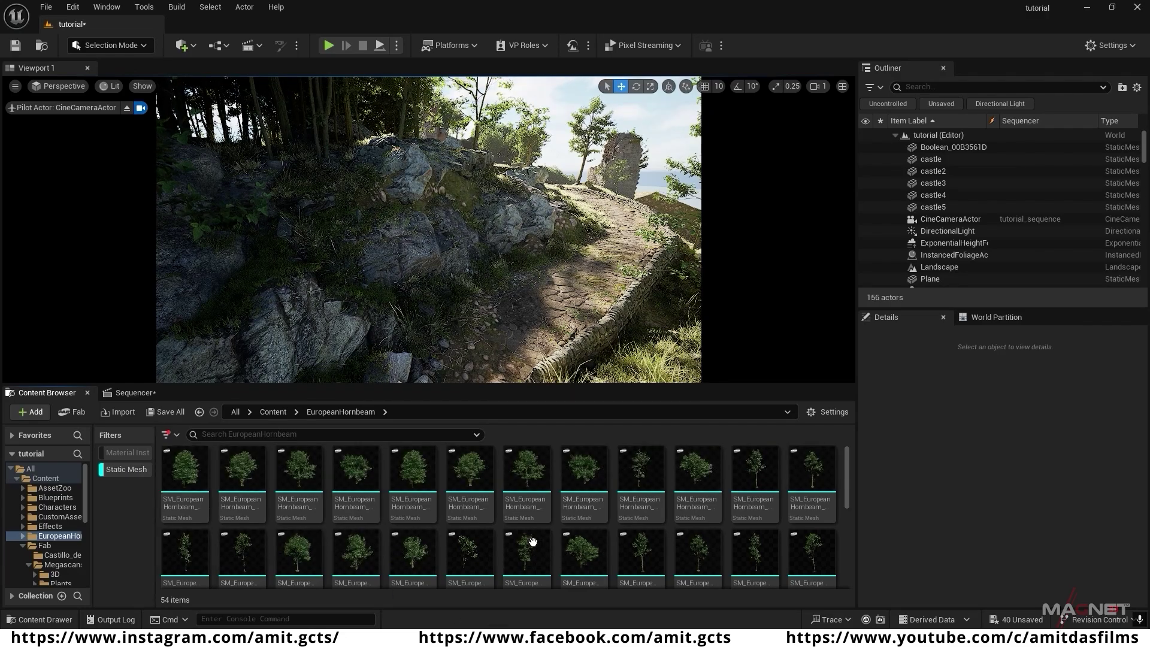
scroll(557, 537, down, 3)
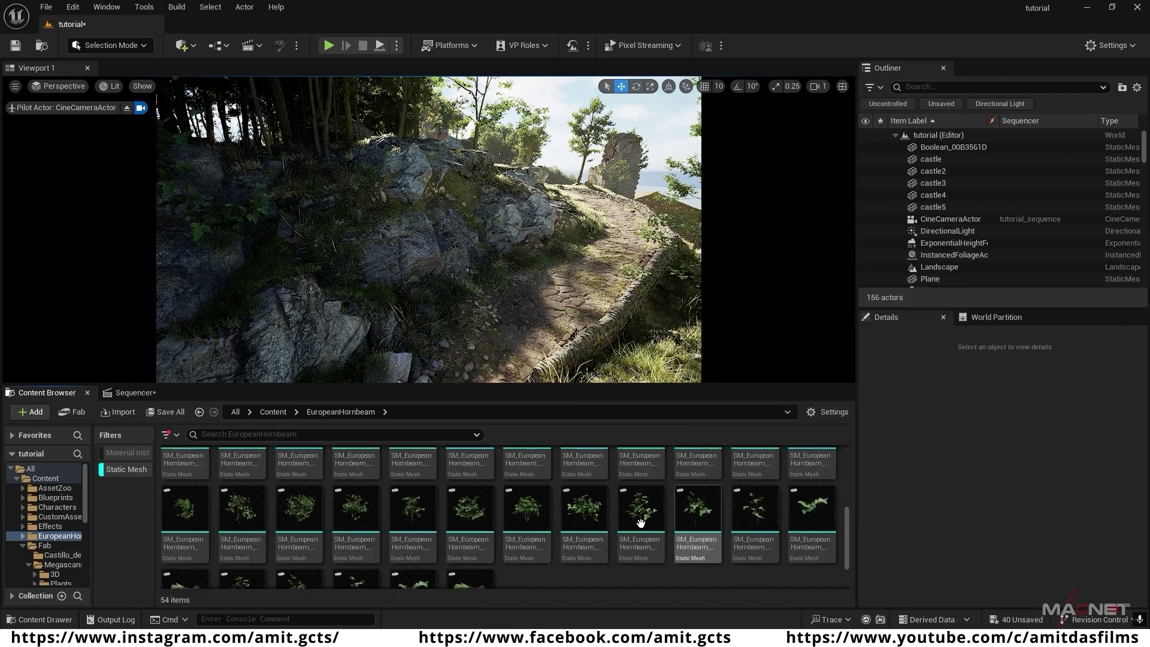
- Place small European hornbeam plants among the hillside rocks and beside the path
click(476, 549)
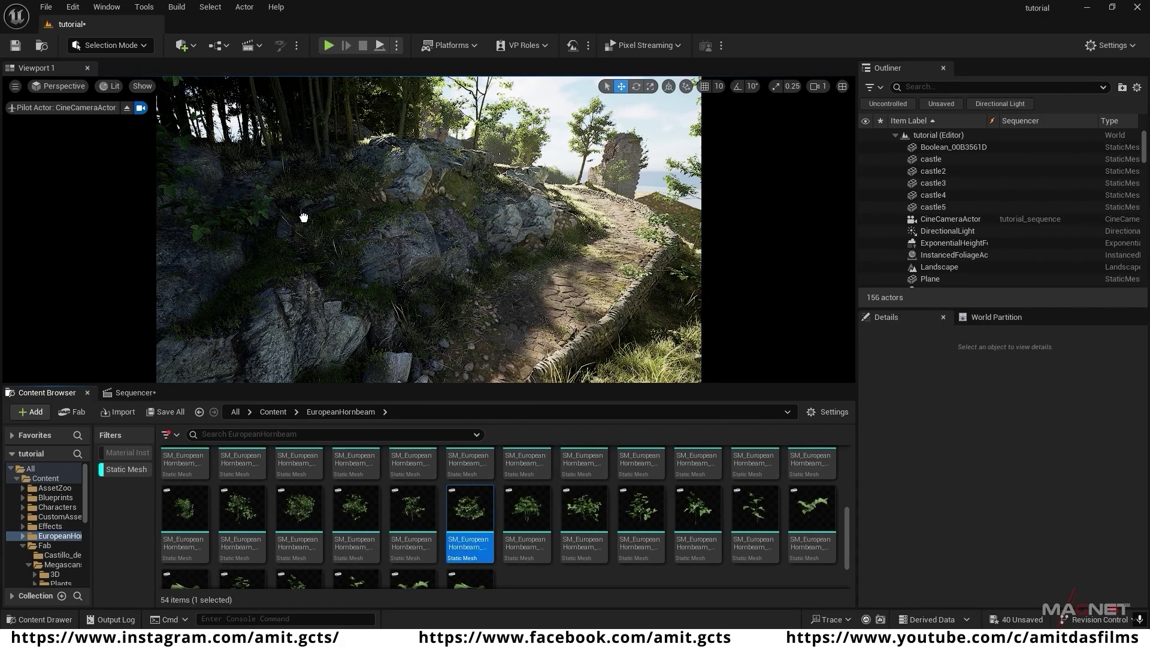
drag(264, 179, 266, 170)
drag(306, 292, 474, 280)
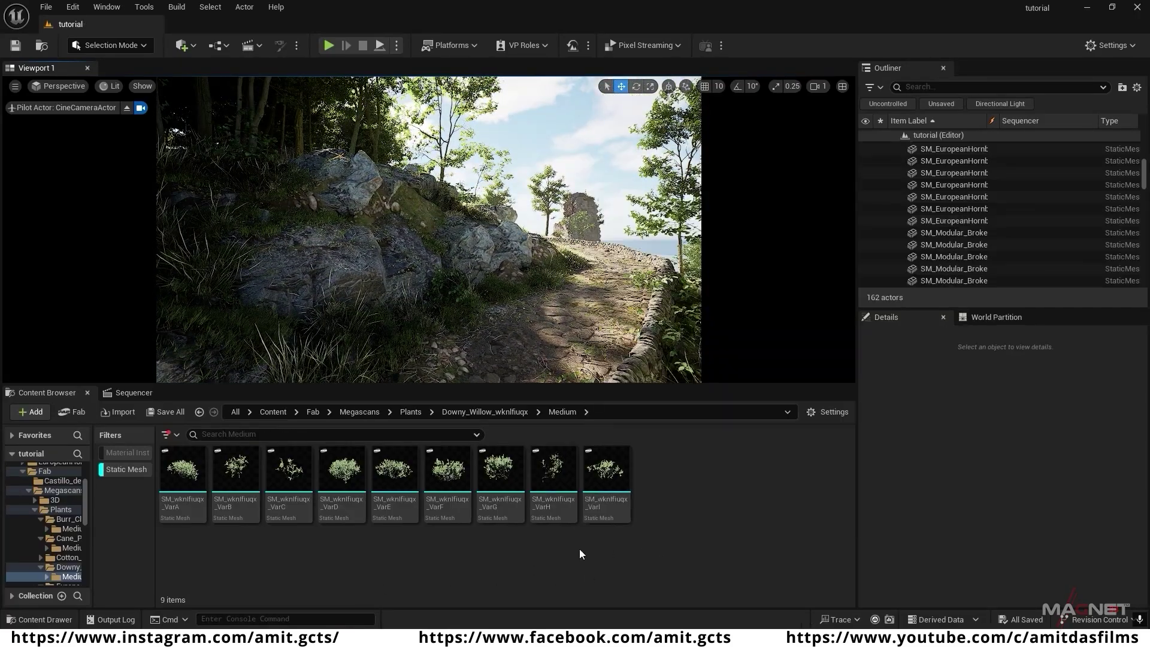
- Show the Megascans Plants folder and place the SM_ubolejkia_VarC fern in the grass beside the path
click(61, 510)
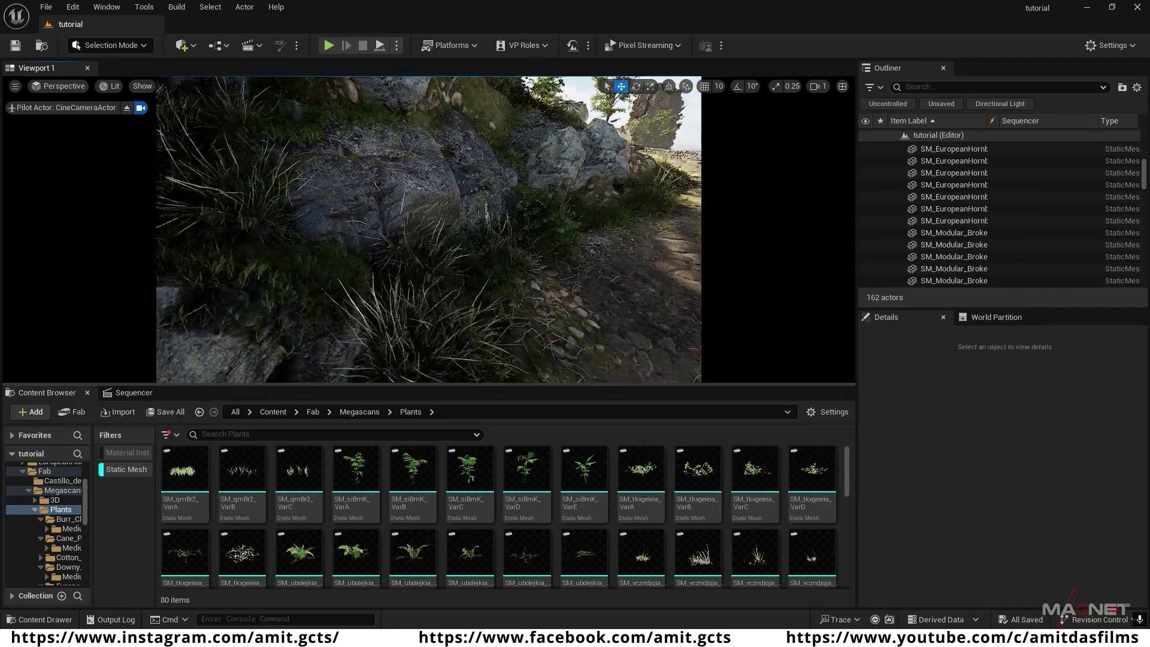
click(414, 556)
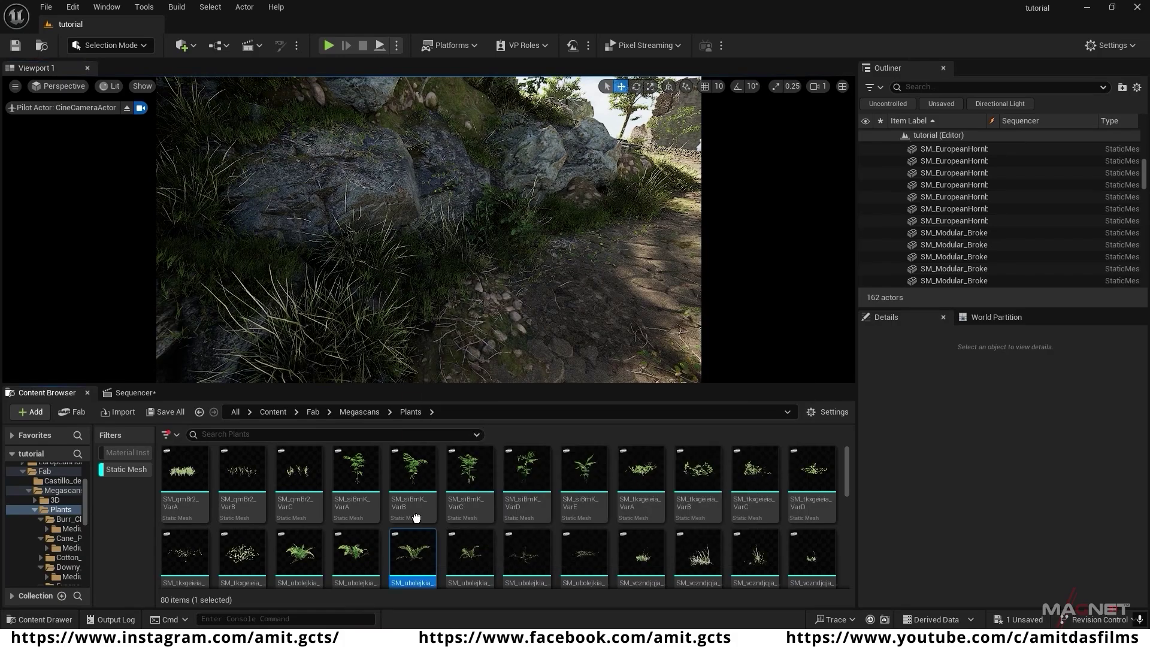
drag(416, 518, 470, 289)
key(w)
right_drag(471, 289, 359, 327)
key(s)
key(w)
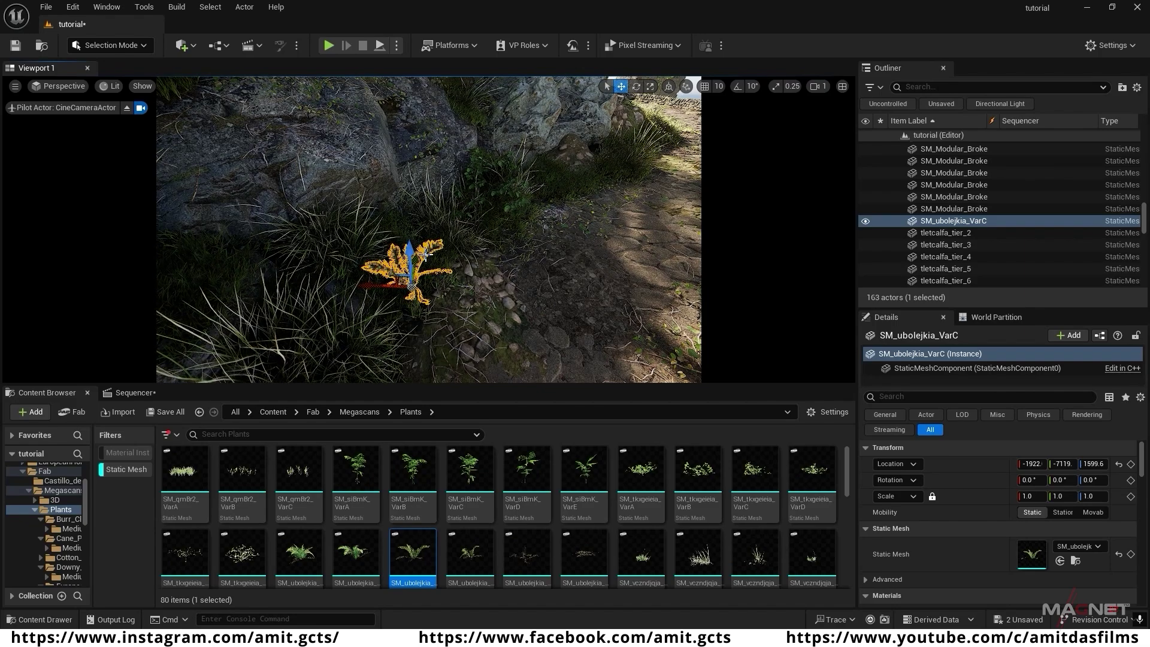
- Switch to Foliage mode and add the SM_ubolejkia fern meshes VarB through VarF to the foliage palette
click(139, 47)
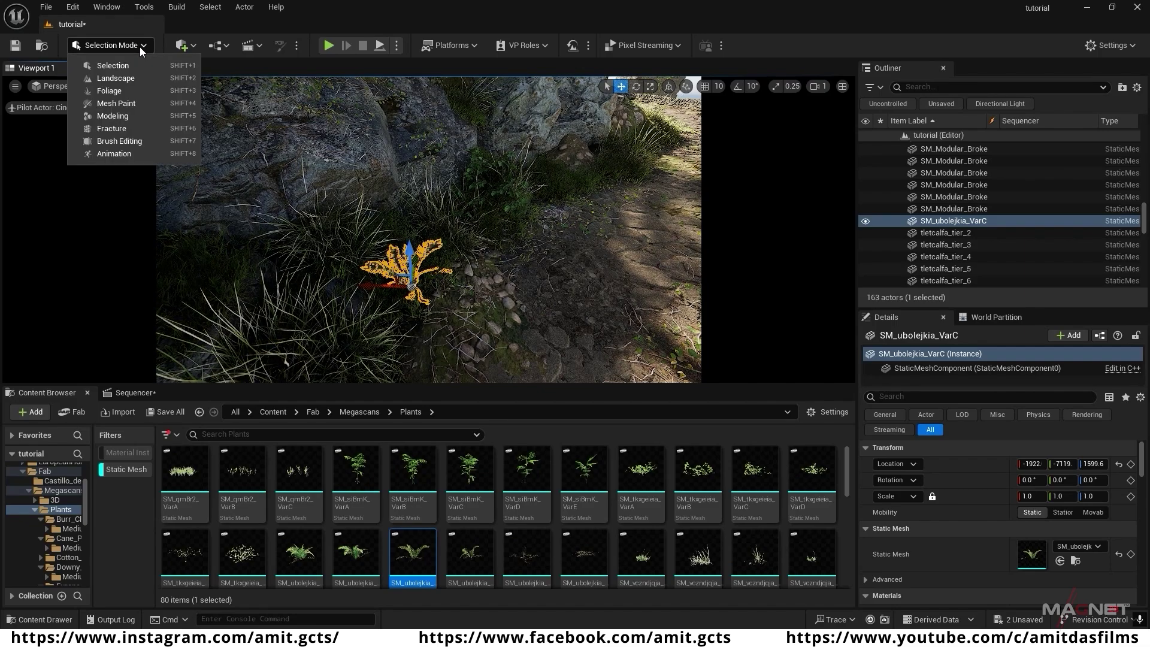
click(94, 92)
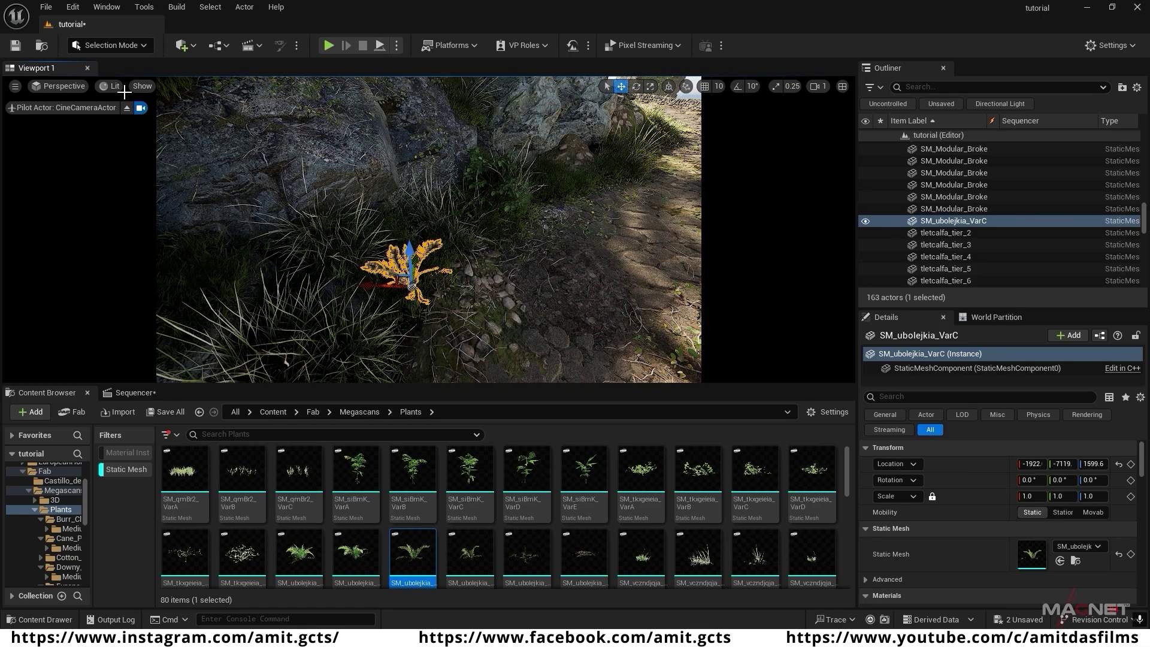
scroll(703, 526, down, 1)
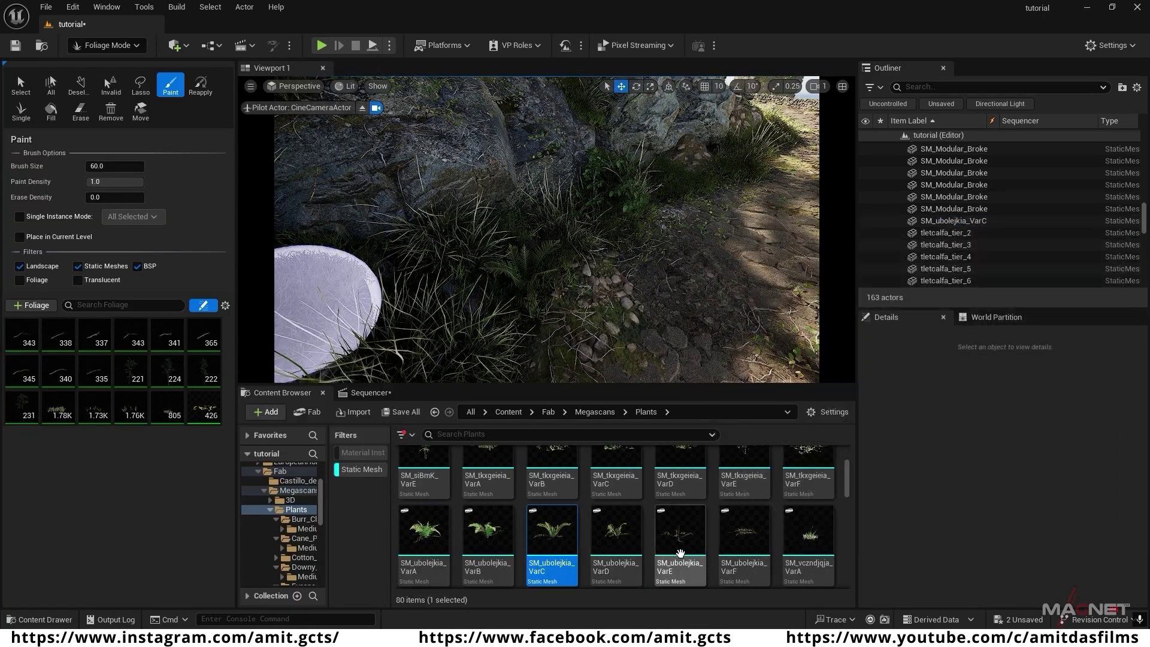
click(487, 534)
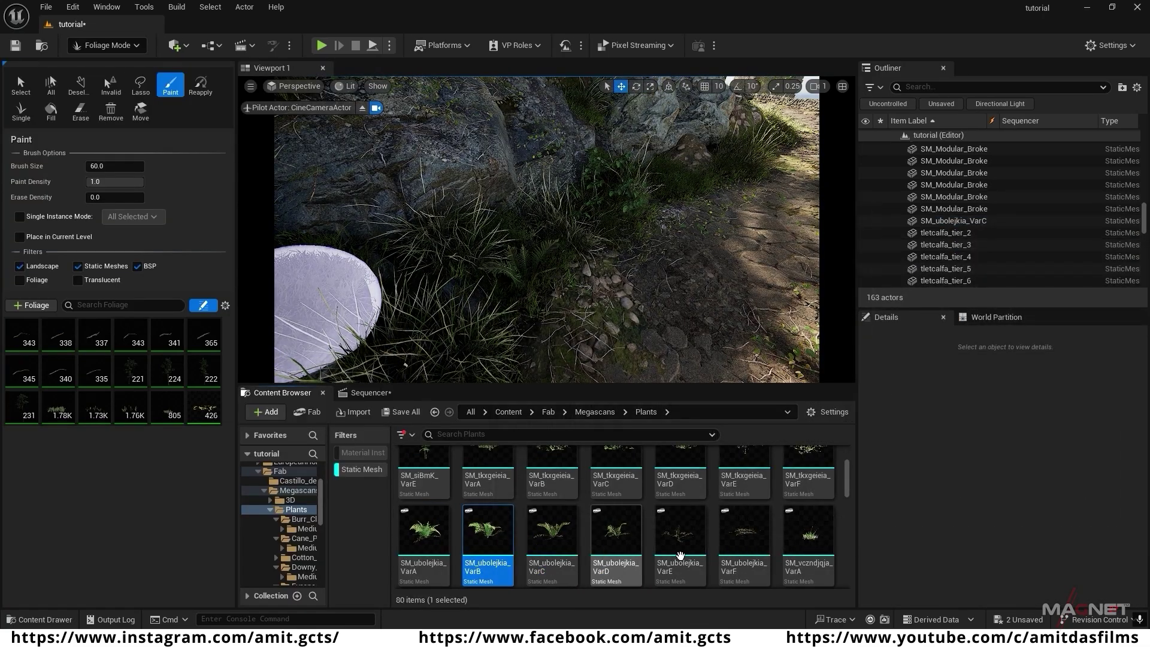
shift+click(756, 542)
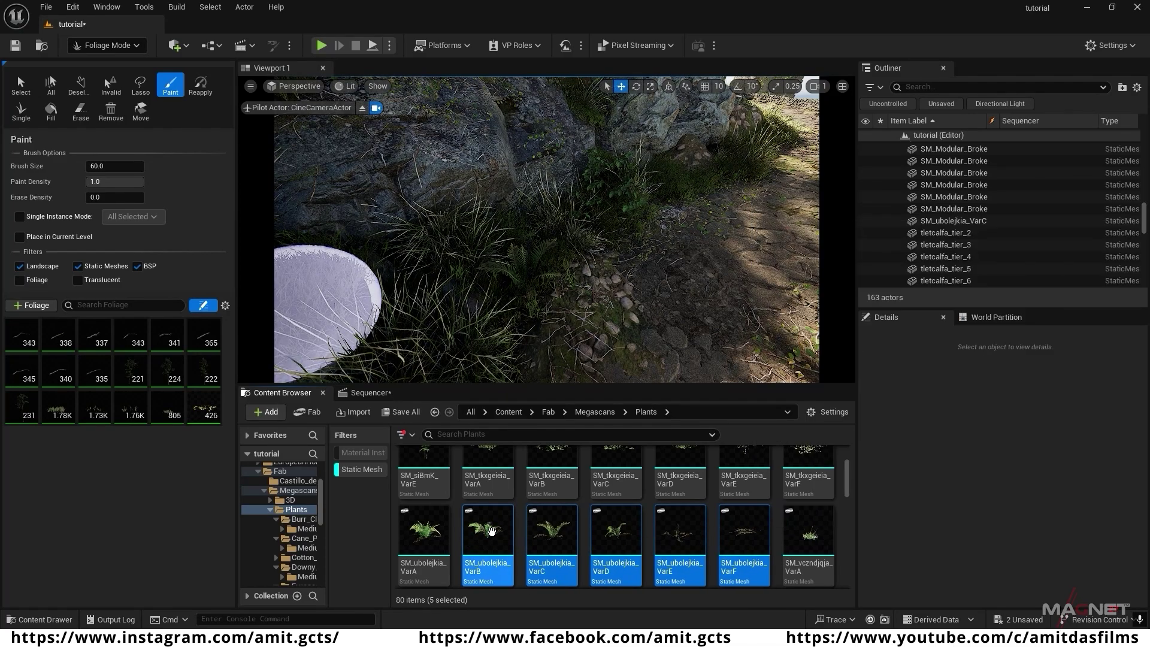
drag(464, 509, 147, 403)
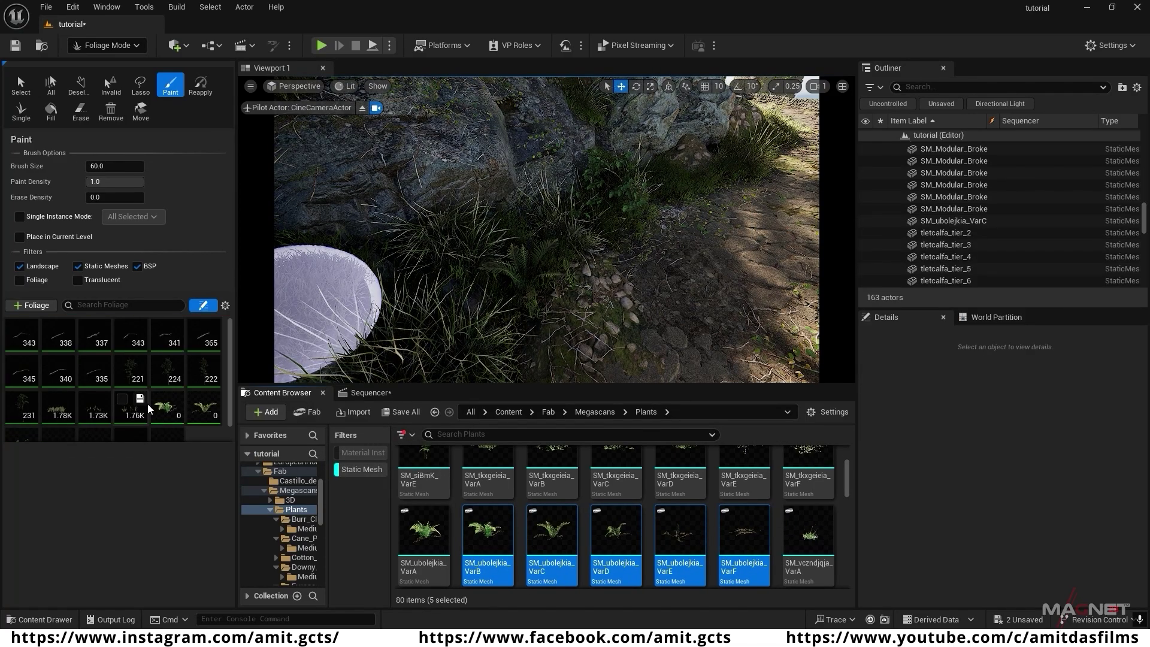
- Deactivate all other foliage types and leave only the five SM_ubolejkia ferns, VarB to VarF, selected and active for painting
scroll(150, 420, down, 1)
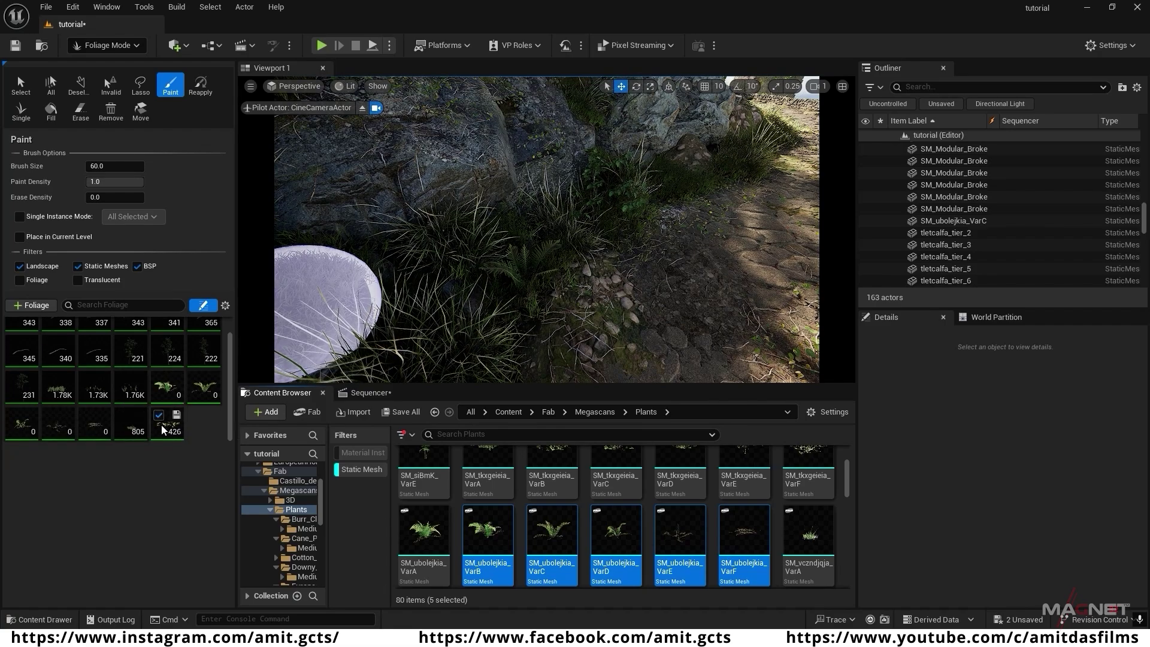
click(158, 378)
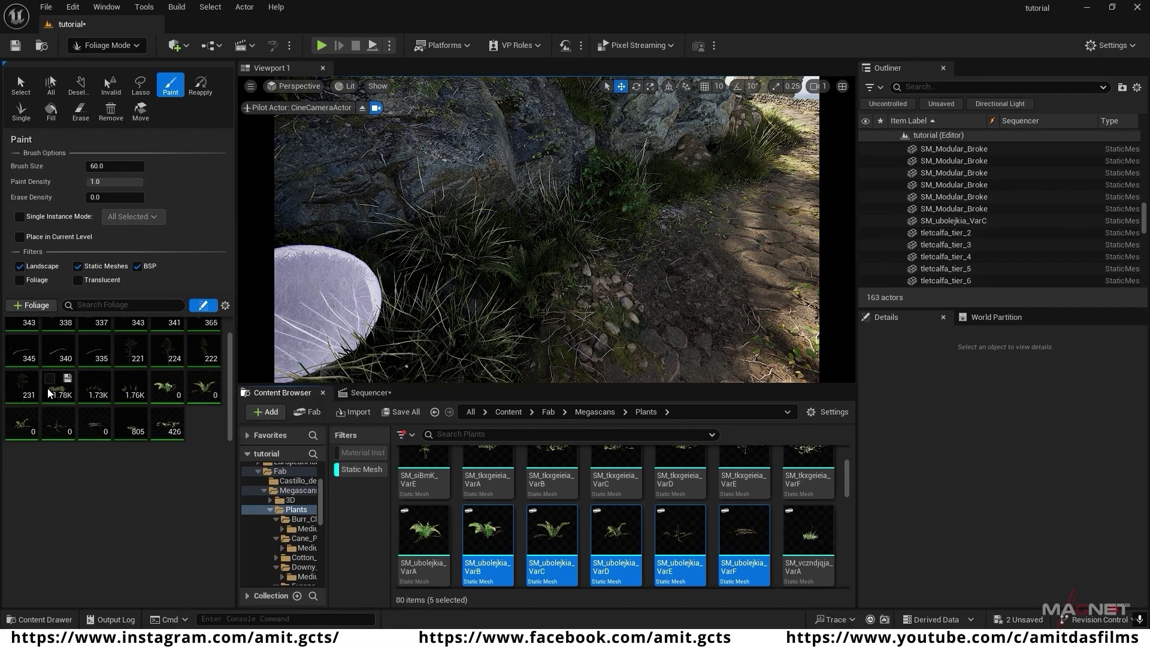
click(171, 388)
key(ctrl+a)
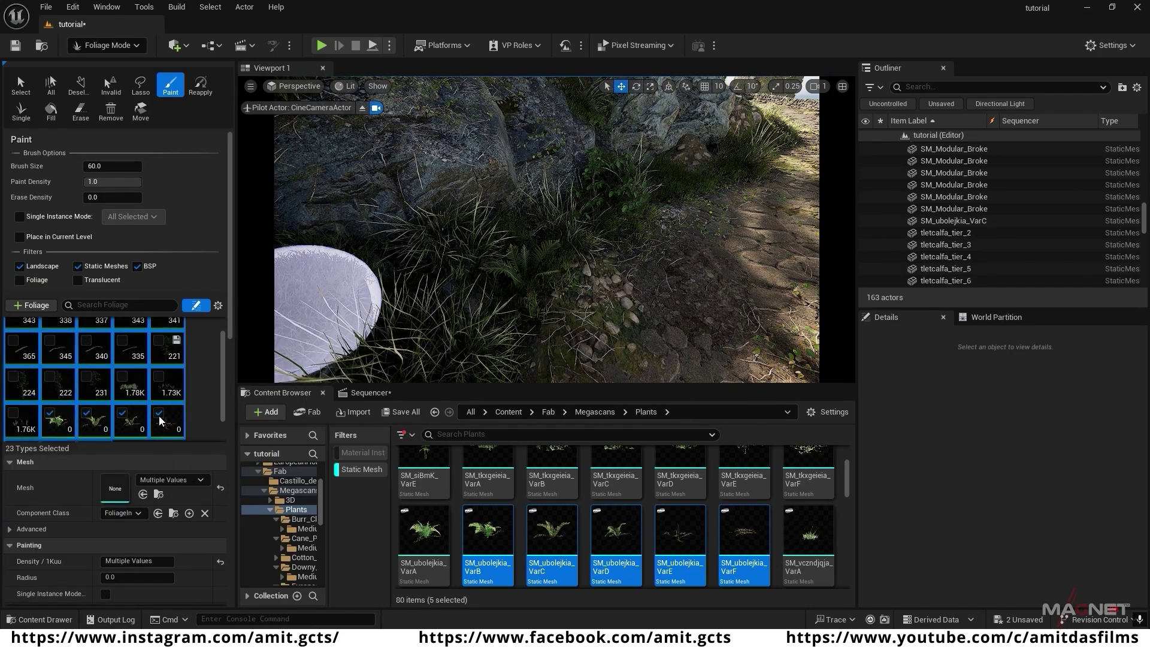
click(122, 412)
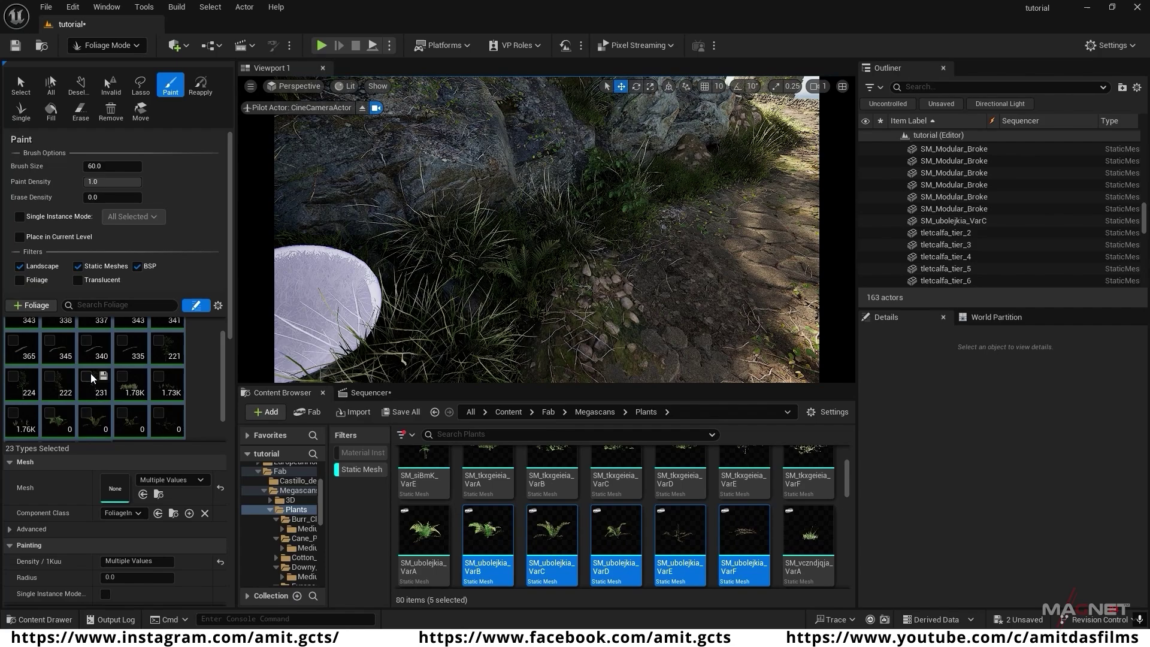
click(58, 426)
scroll(120, 413, down, 2)
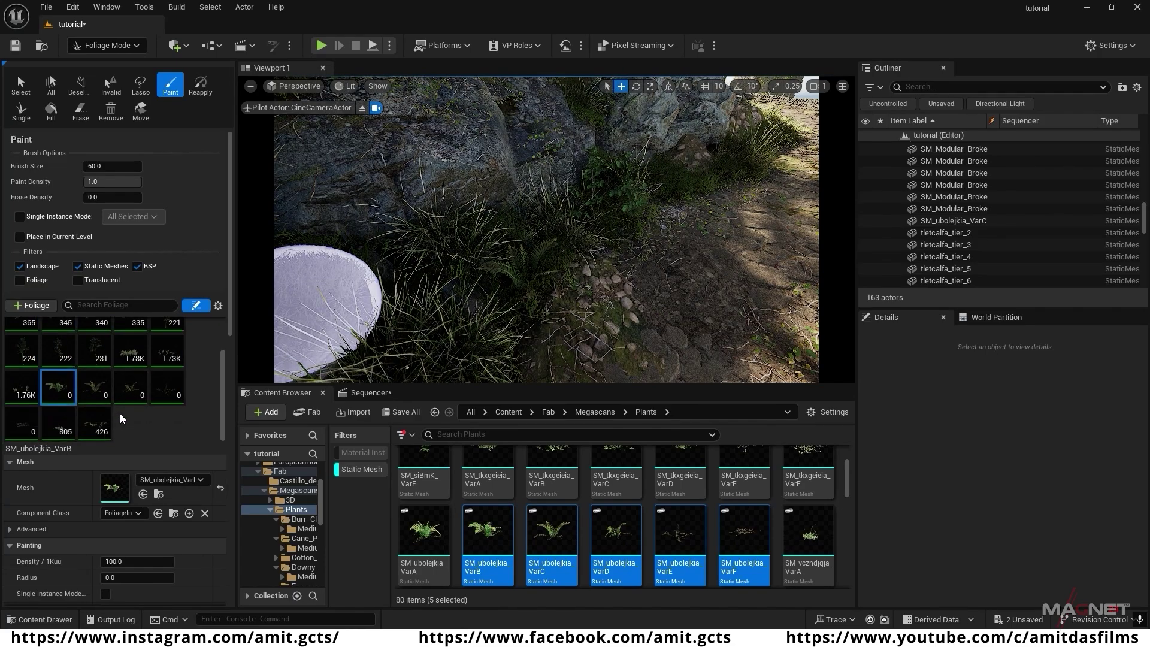
shift+click(24, 407)
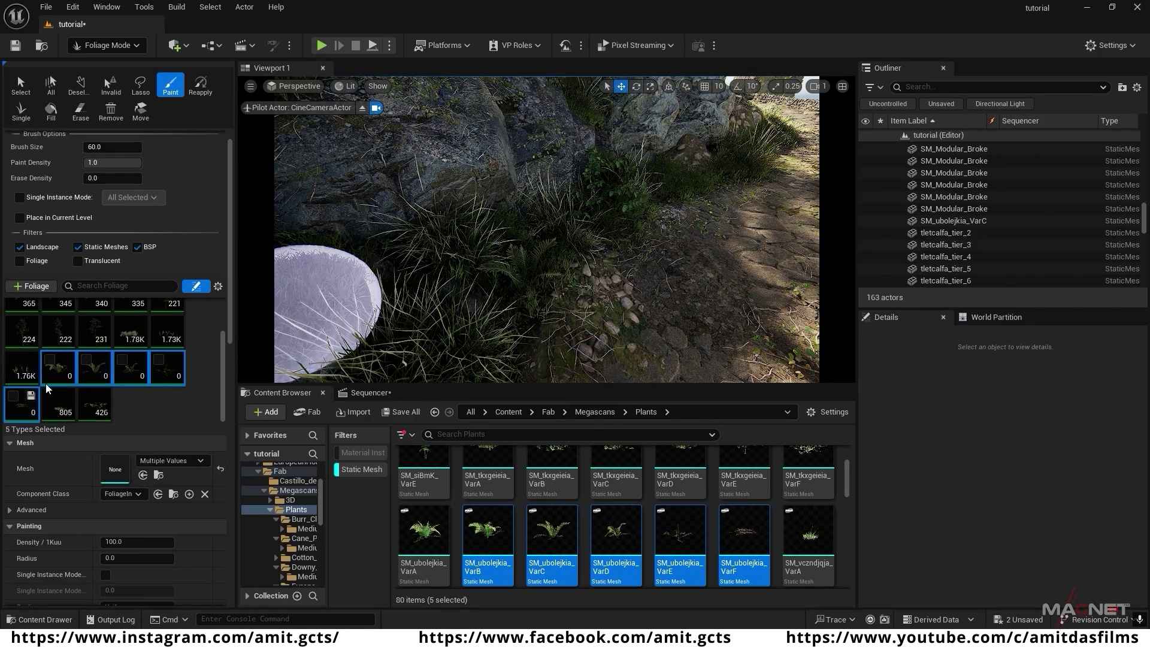
click(159, 360)
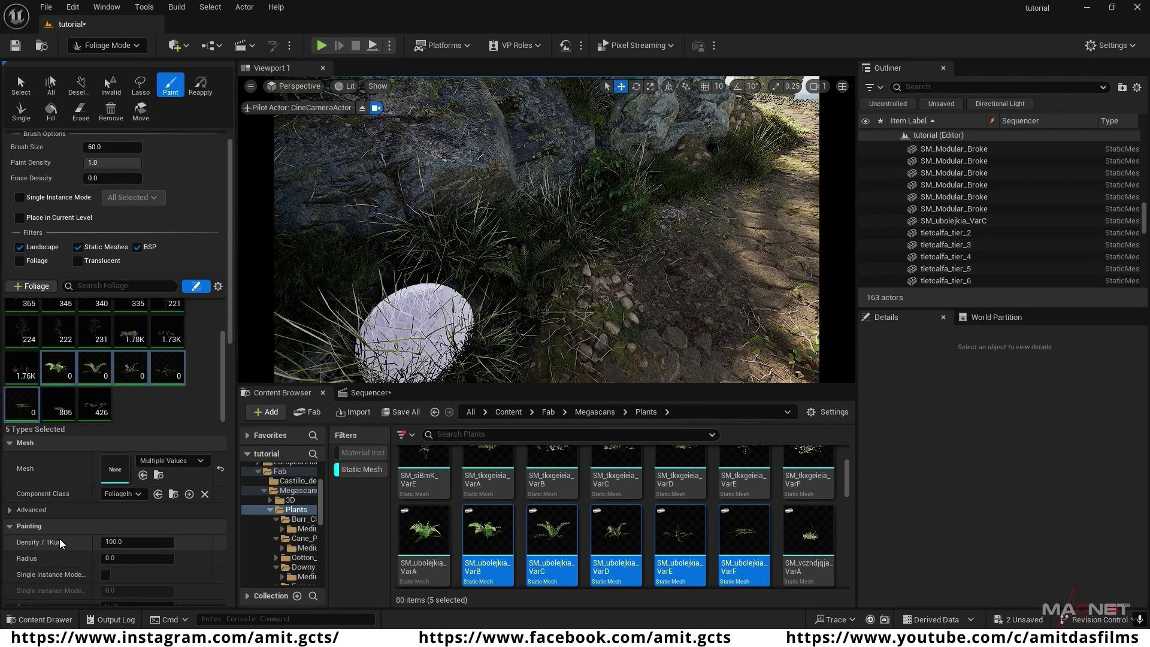
- Set the five ferns' density to 50 and paint them along the path's edges and over the rocky hillside
click(132, 543)
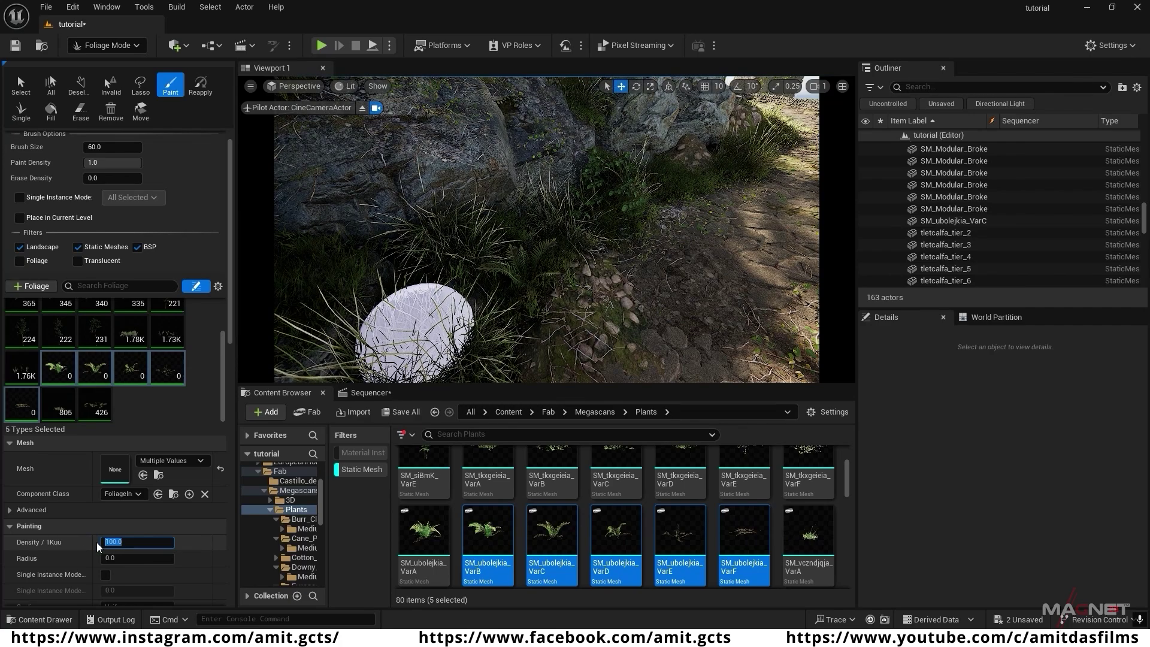
text(50)
key(Return)
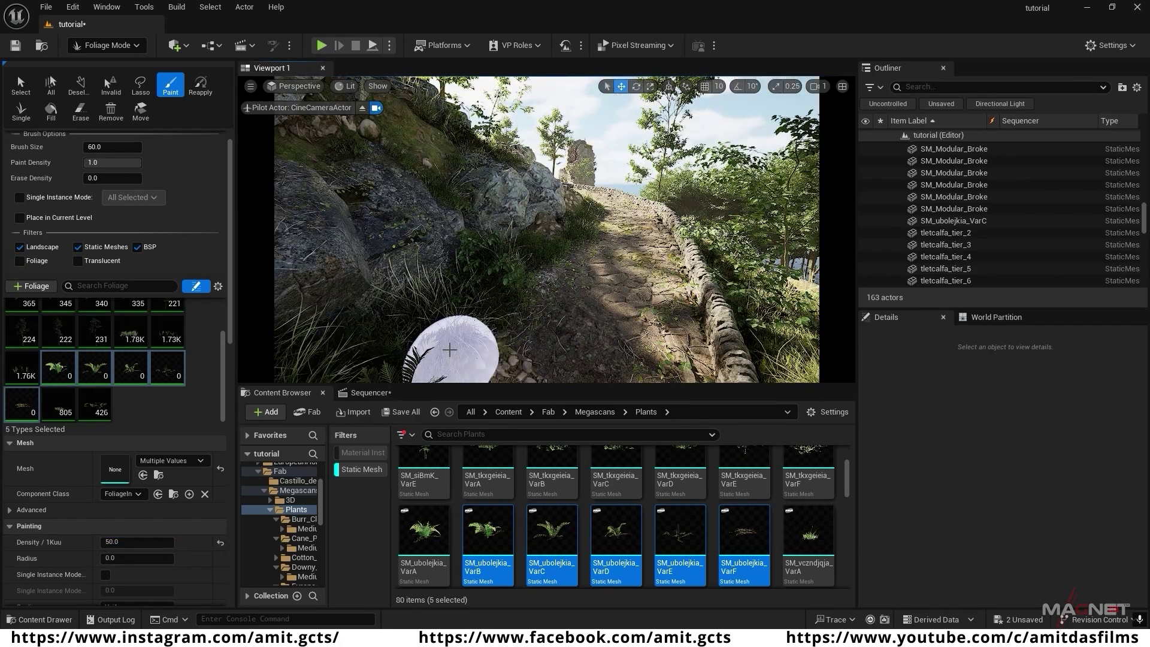
right_drag(511, 304, 468, 302)
drag(527, 301, 567, 256)
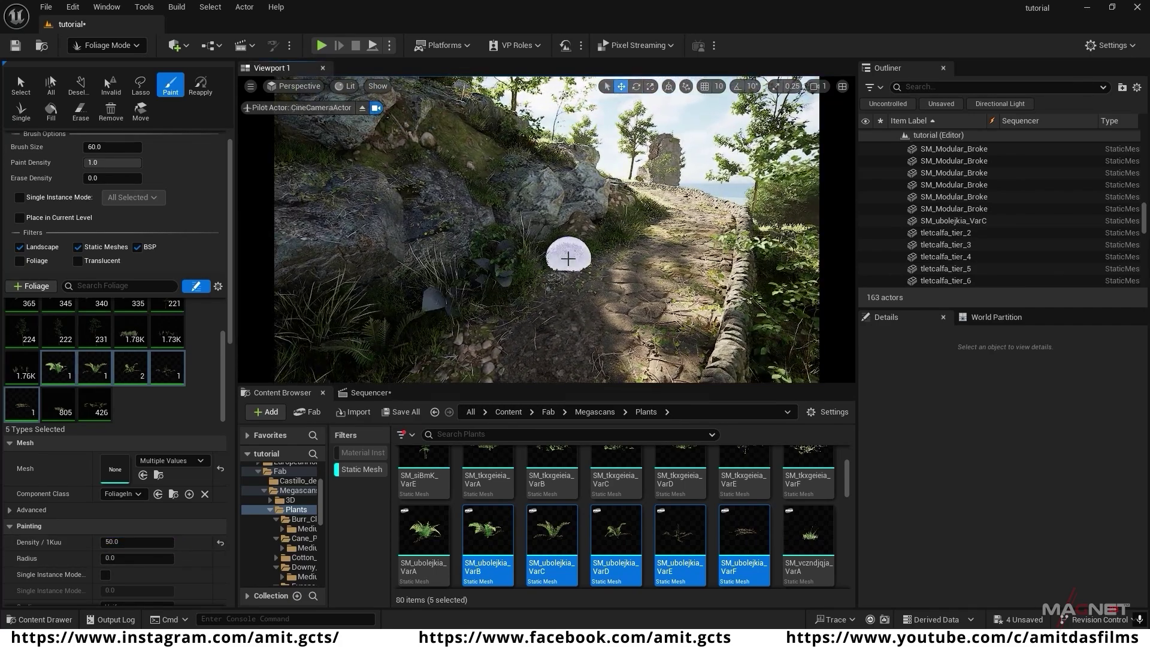
click(554, 262)
mouse_move(567, 259)
right_down()
mouse_move(489, 204)
mouse_move(511, 198)
right_up()
key(w)
drag(511, 198, 632, 237)
mouse_move(632, 236)
right_down()
mouse_move(678, 276)
mouse_move(675, 183)
mouse_move(629, 254)
mouse_move(496, 348)
right_up()
click(629, 254)
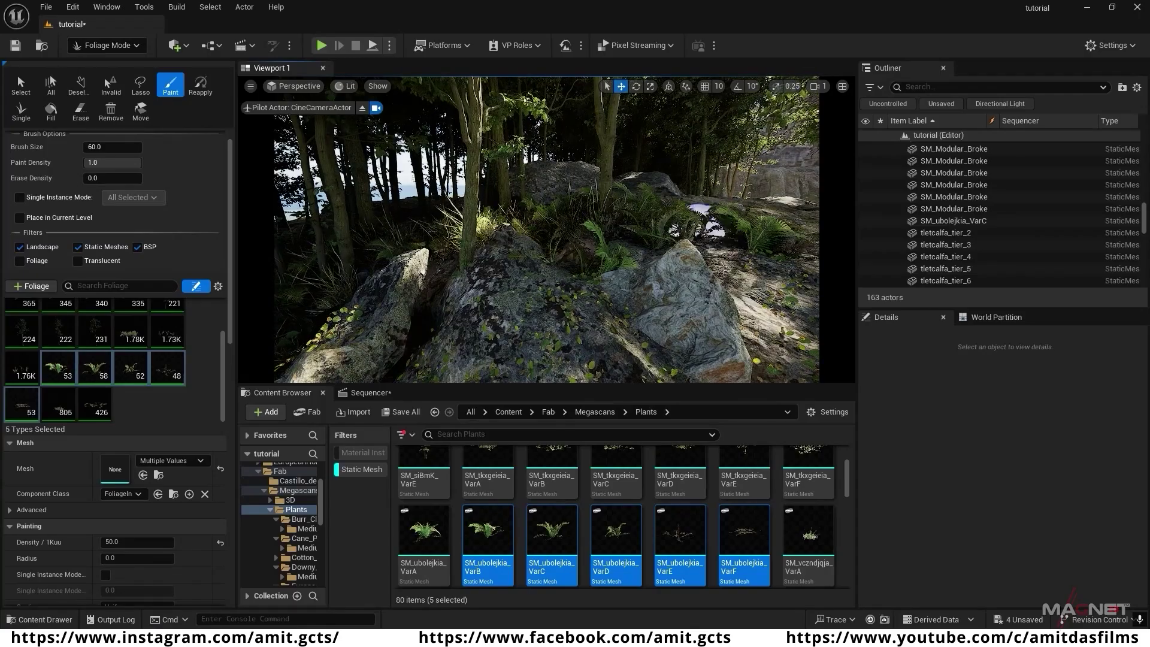
right_drag(568, 294, 557, 249)
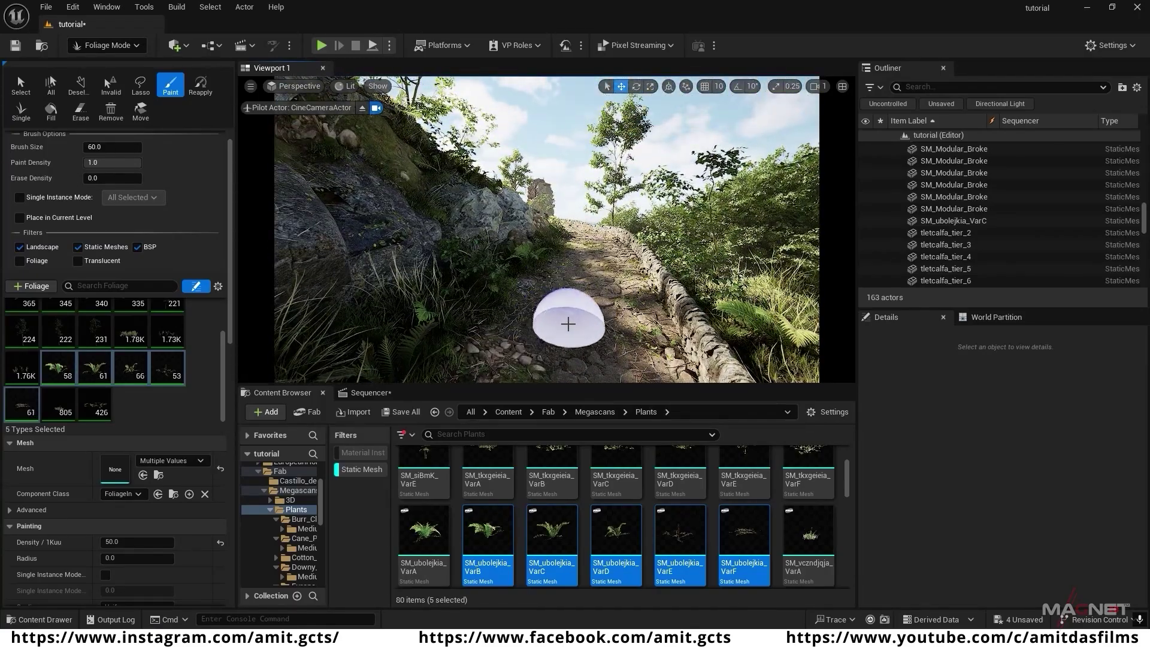
- Return to Selection mode and browse the static meshes in the Plants folder
click(127, 49)
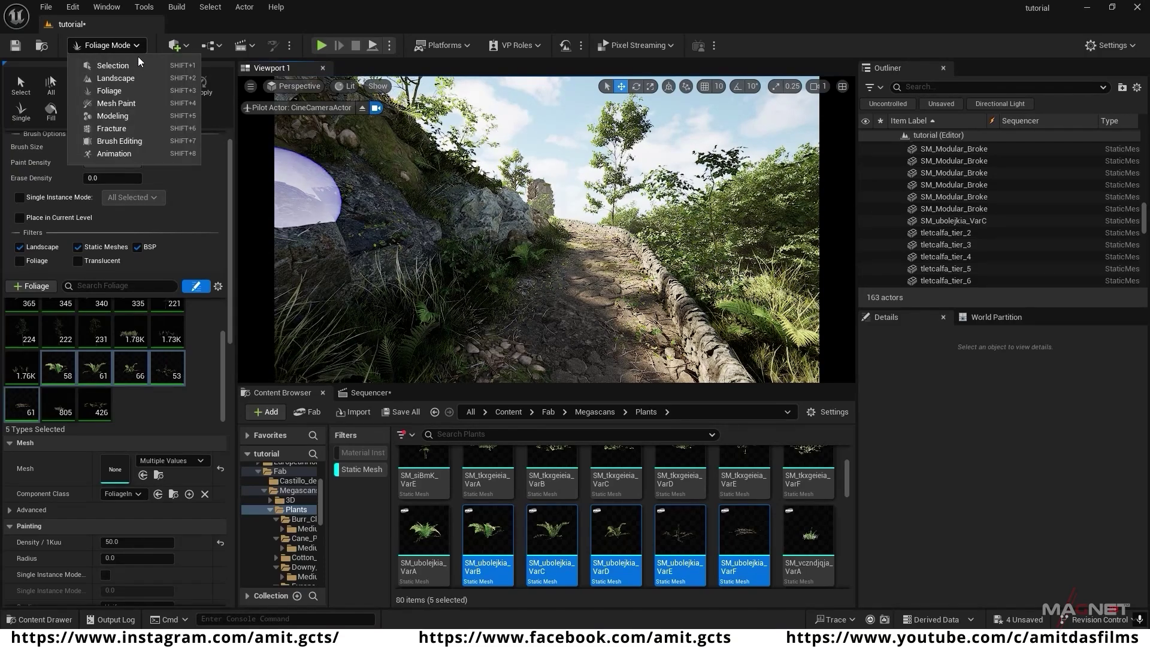
click(110, 67)
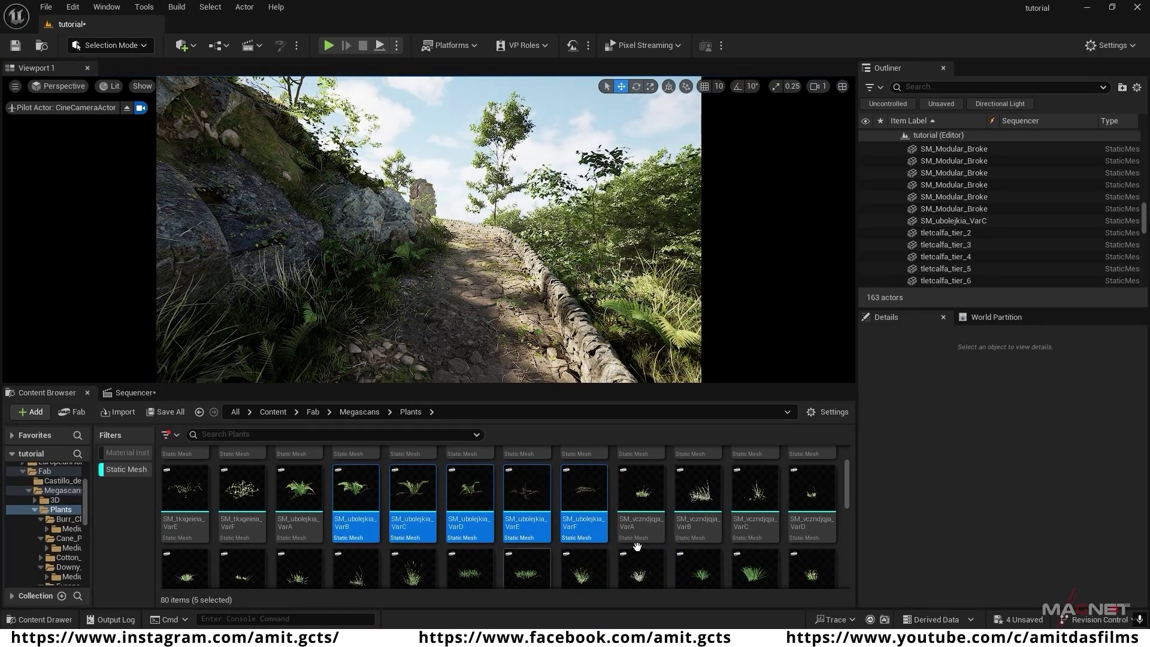
scroll(637, 545, up, 2)
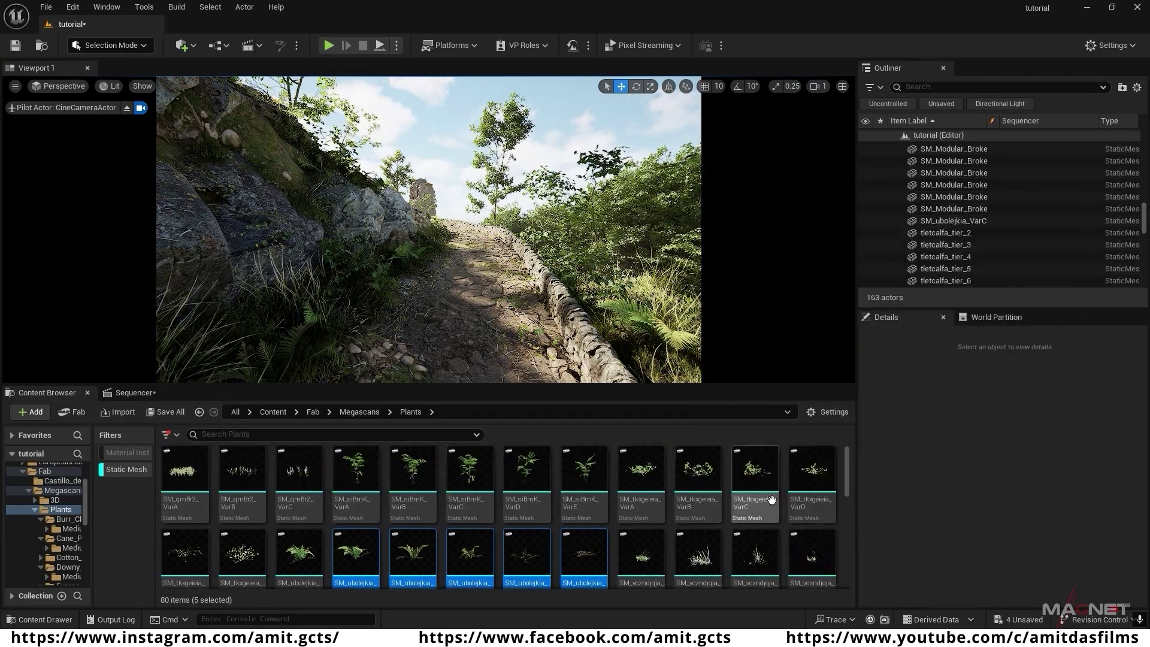
- Place the SM_tkxgeieia_VarB plant at the path's edge below the rocks, scaled up to about 4.64
click(710, 508)
key(w)
right_drag(442, 301, 407, 304)
key(w)
right_drag(472, 244, 458, 285)
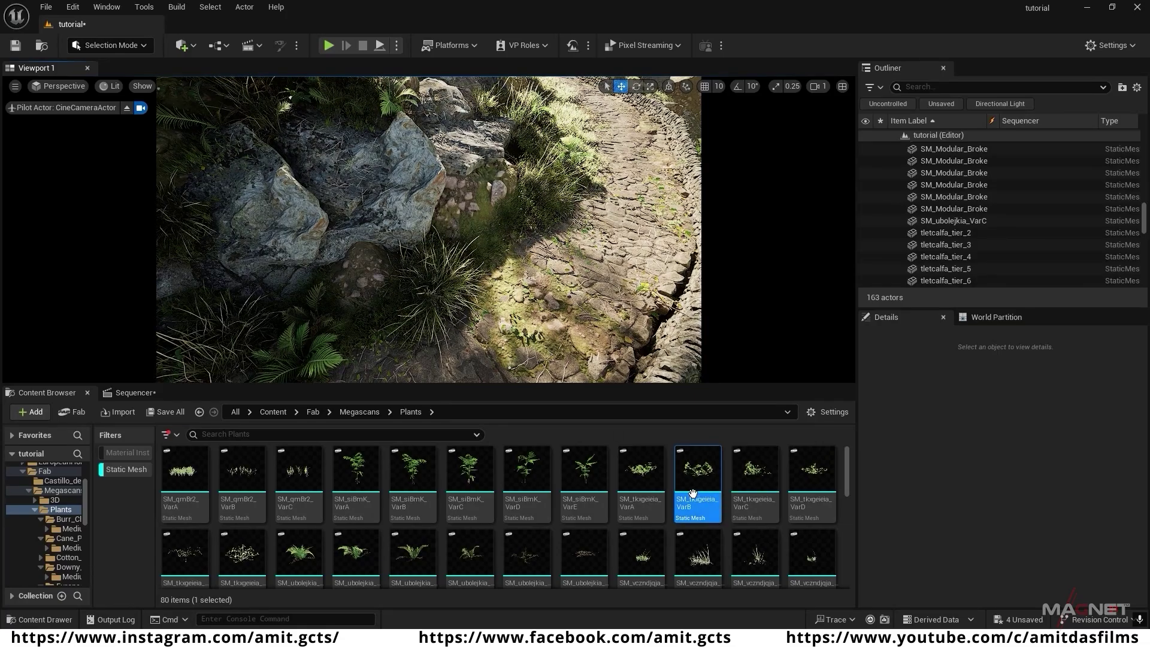
right_drag(480, 269, 446, 234)
key(s)
key(s)
key(w)
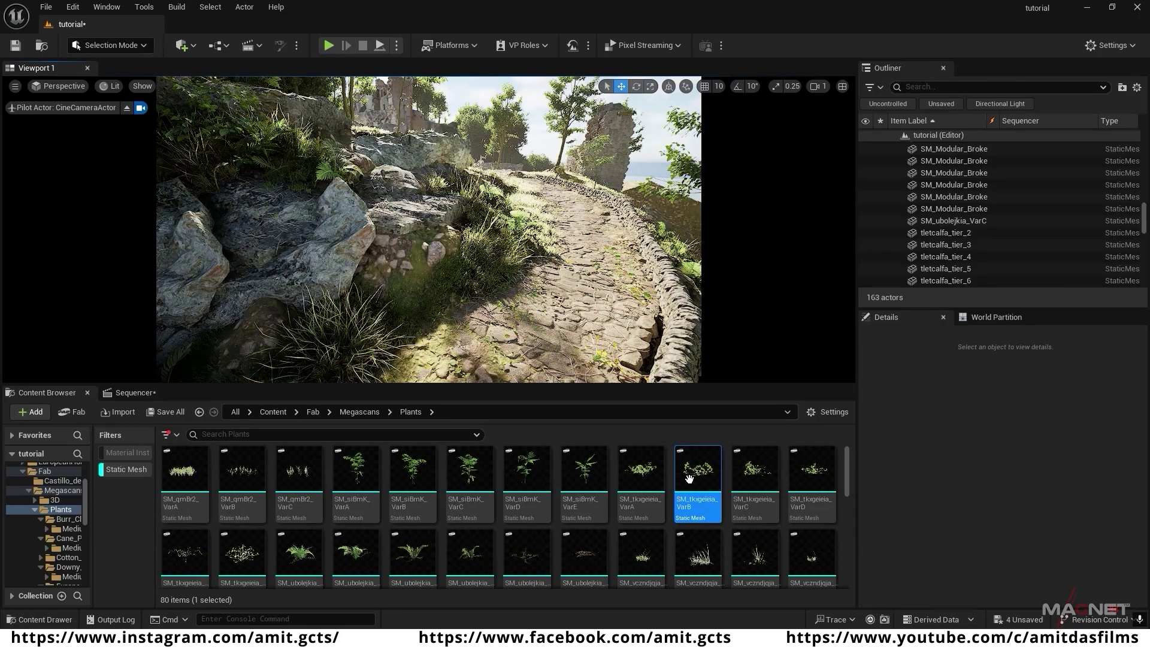
drag(690, 477, 420, 290)
key(w)
mouse_move(420, 290)
right_down()
mouse_move(407, 298)
mouse_move(419, 296)
right_up()
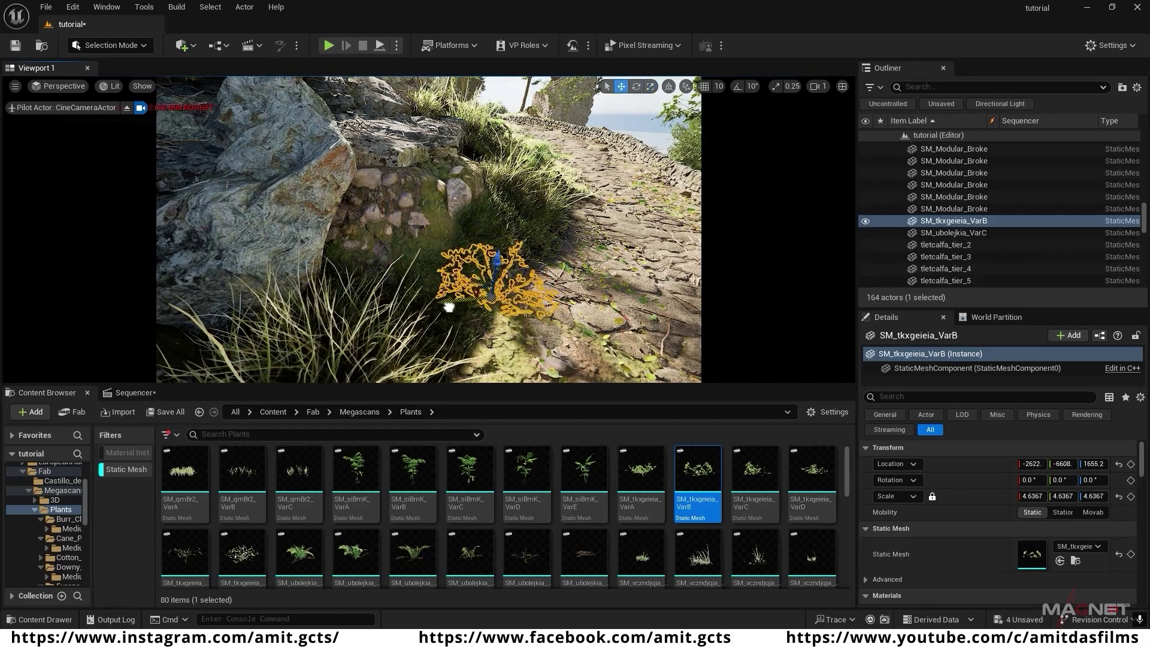
click(554, 94)
- Place the SM_wk1ncbxja_VarE and SM_wk1ncbxja_VarI plants by the rocks along the path
right_drag(516, 209, 491, 222)
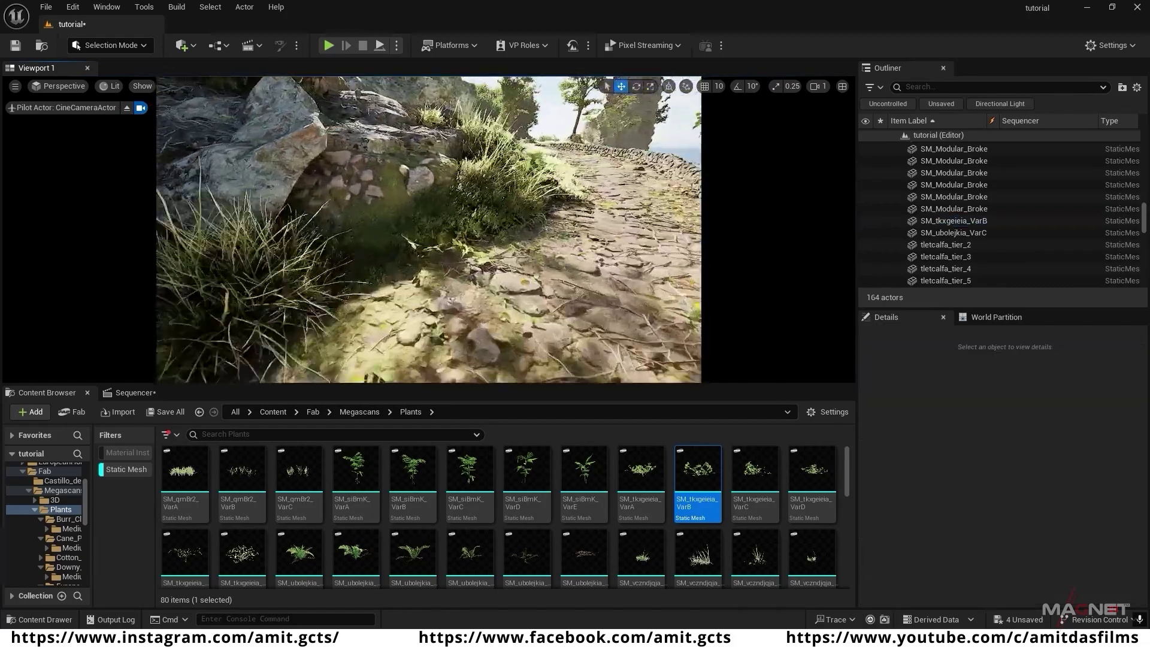
scroll(653, 533, down, 6)
right_drag(384, 270, 360, 251)
drag(187, 519, 360, 347)
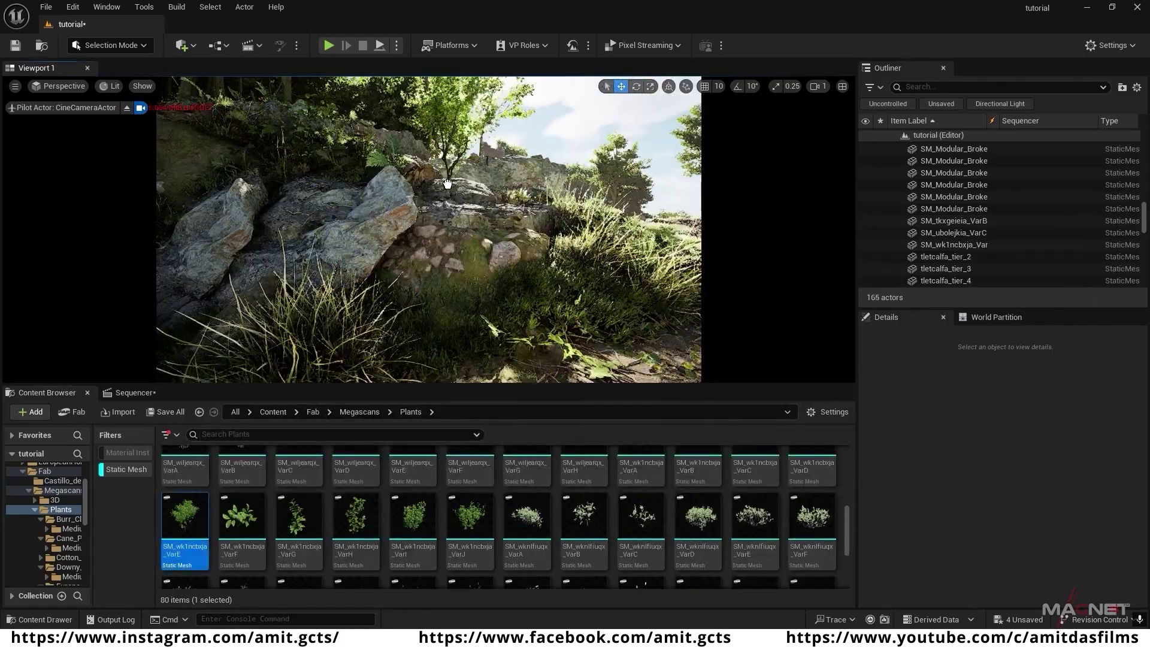
drag(449, 184, 448, 184)
drag(413, 519, 344, 288)
right_drag(344, 287, 281, 263)
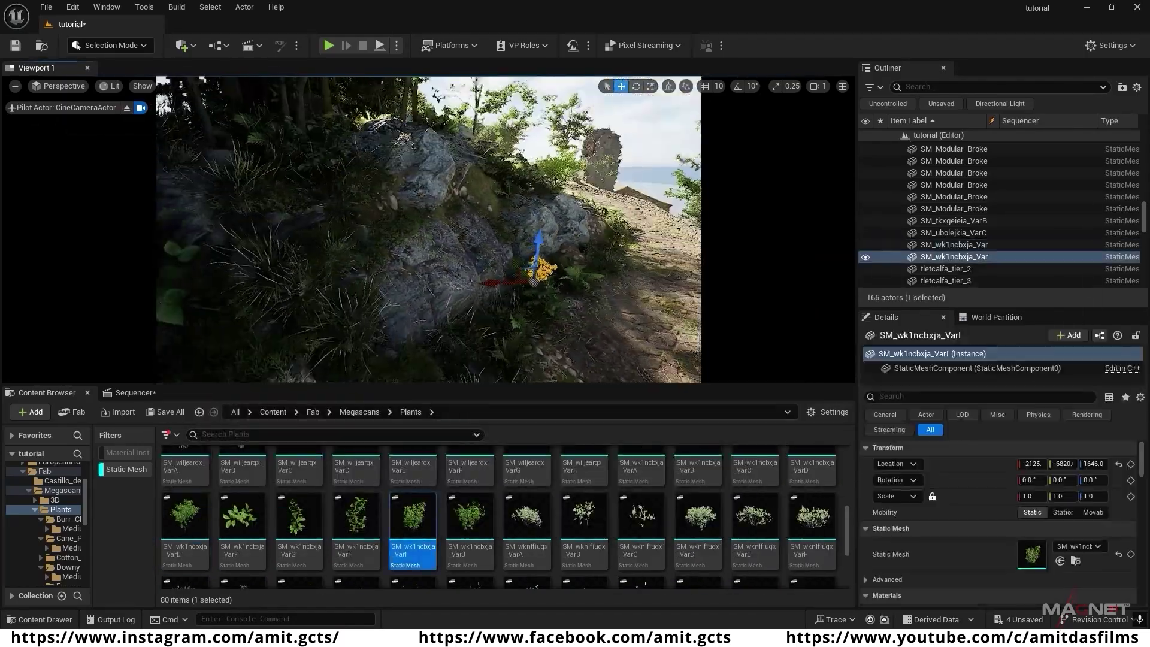
- Place and resize the SM_wk1ncbxja_VarH plant, and add the SM_wk1ncbxja_VarJ plant near the path
drag(357, 519, 385, 246)
key(r)
drag(385, 246, 402, 231)
click(537, 105)
right_drag(420, 240, 462, 258)
drag(470, 519, 419, 326)
right_drag(420, 269, 443, 264)
- Place SM_wk1ncbxja_VarE outside the path's low stone wall, rotated about -105°, and another SM_wk1ncbxja_VarJ farther along the wall
drag(185, 519, 462, 296)
key(e)
drag(462, 324, 396, 336)
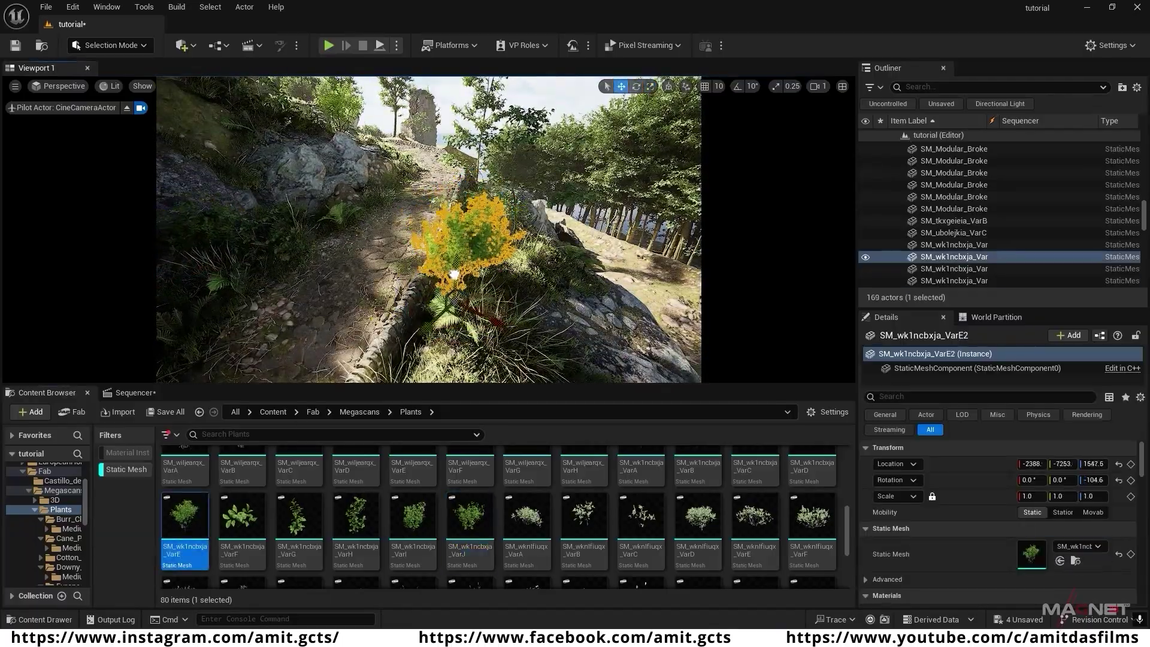
click(546, 102)
right_drag(429, 252, 396, 258)
drag(470, 519, 406, 263)
right_drag(406, 264, 365, 234)
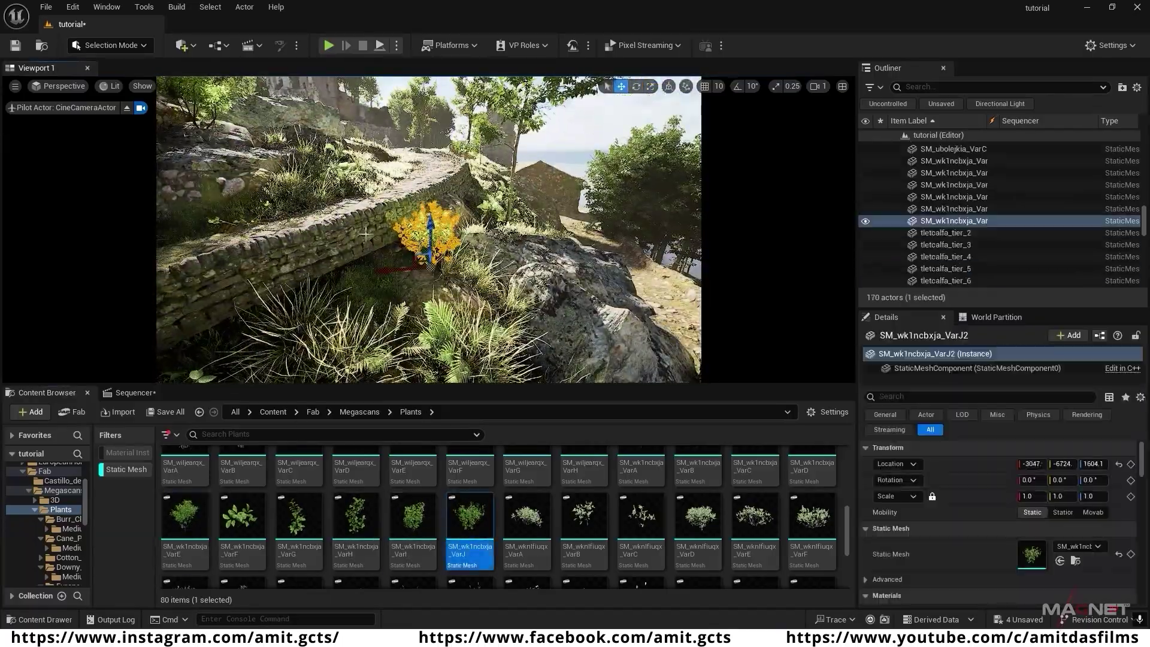
- Duplicate stone wall segments and shift the copies down along the outer face of the path's retaining wall
click(365, 235)
alt+drag(332, 245, 329, 280)
right_drag(329, 280, 288, 276)
right_drag(384, 252, 335, 258)
click(384, 231)
alt+drag(372, 223, 390, 253)
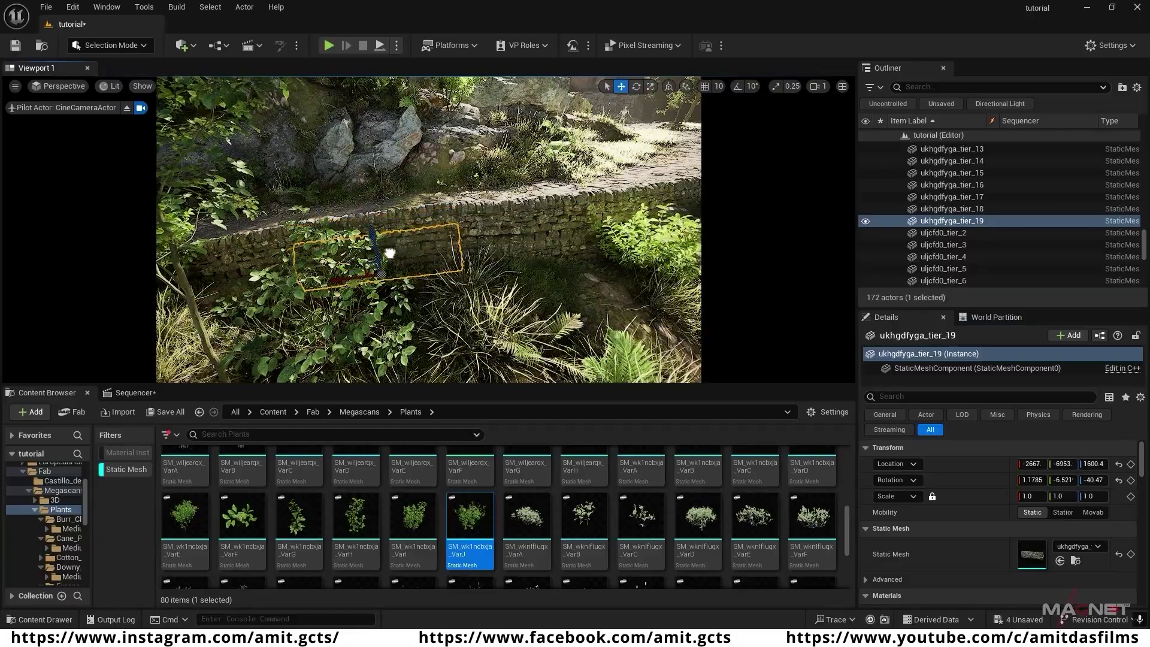
- Place the SM_wk1ncbxja_VarI and SM_wk1ncbxja_VarG plants on the slope beside the path's stone wall
right_drag(389, 253, 486, 245)
drag(413, 519, 413, 275)
drag(299, 519, 510, 288)
right_drag(509, 287, 449, 276)
- Scatter two SM_wknlfiuqx_VarF plants and one each of SM_wknlfiuqx_VarE and SM_wknlfiuqx_VarD over the hillside
drag(812, 518, 539, 299)
right_drag(540, 299, 408, 281)
drag(755, 519, 389, 308)
drag(812, 519, 520, 275)
right_drag(520, 274, 467, 276)
drag(698, 519, 264, 299)
- Fill the shaded ground under the trees with two SM_wk1ncbxja_VarI plants, one SM_wk1ncbxja_VarE and one SM_wk1ncbxja_VarJ
drag(413, 519, 369, 309)
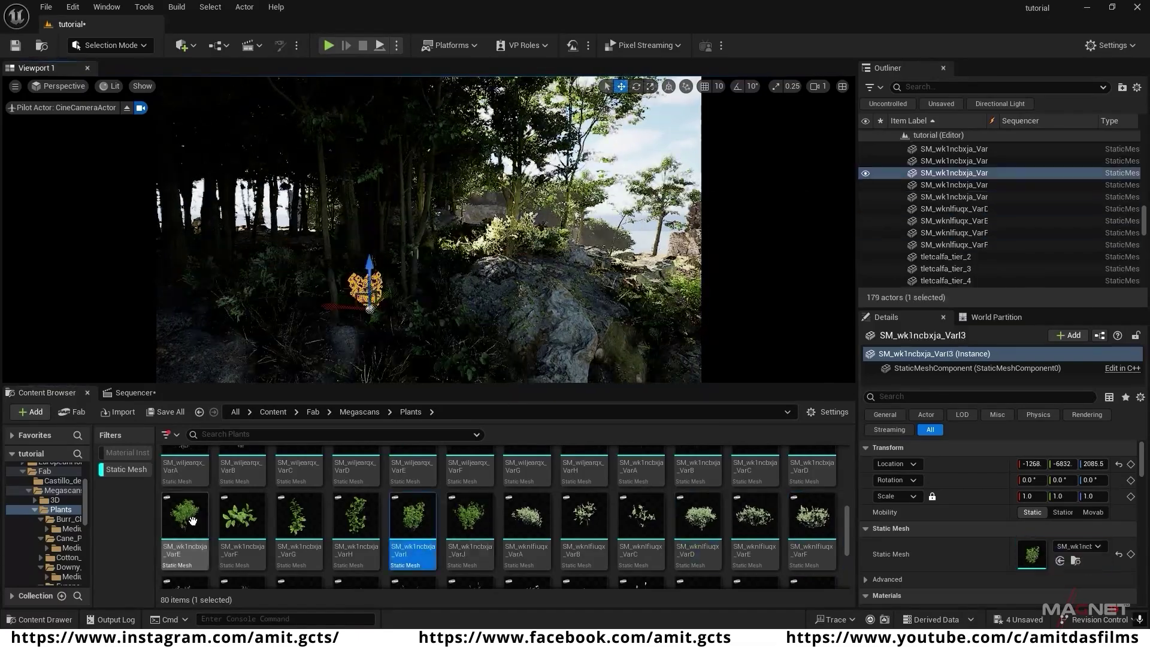
drag(193, 521, 424, 313)
drag(413, 519, 462, 358)
drag(471, 519, 384, 352)
right_drag(384, 352, 443, 371)
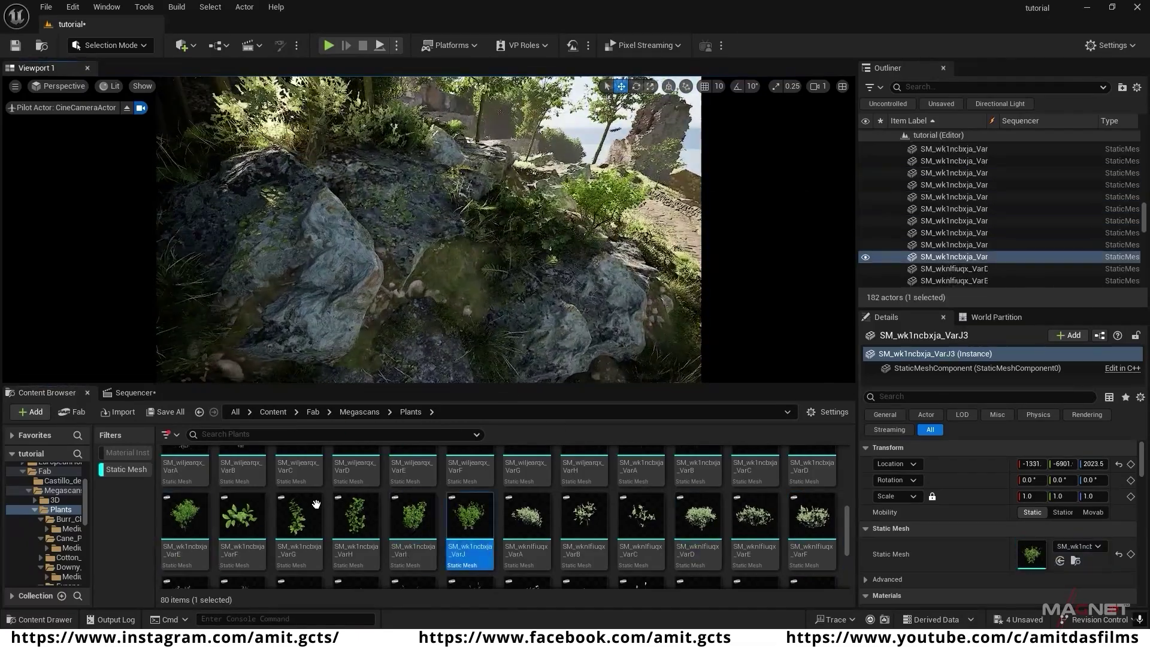
- Place SM_wk1ncbxja_VarE plants between the large rocks beside the path, duplicating and rotating one for variation
drag(185, 515, 479, 357)
key(w)
right_drag(653, 305, 624, 323)
alt+drag(467, 321, 441, 276)
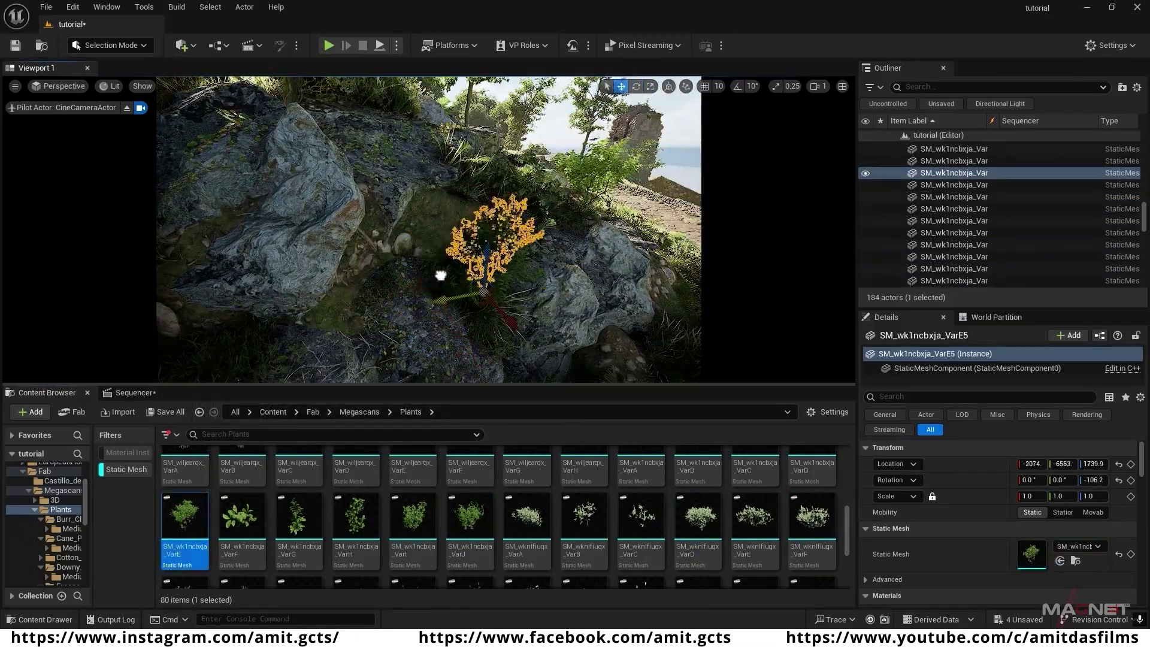
key(e)
drag(467, 314, 486, 312)
key(Escape)
right_drag(485, 282, 599, 270)
- Add SM_wk1ncbxja_VarJ, SM_wknlfiuqx_VarG and SM_wknlfiuqx_VarI plants around the foreground rocks
drag(471, 516, 449, 271)
scroll(504, 515, down, 1)
click(186, 539)
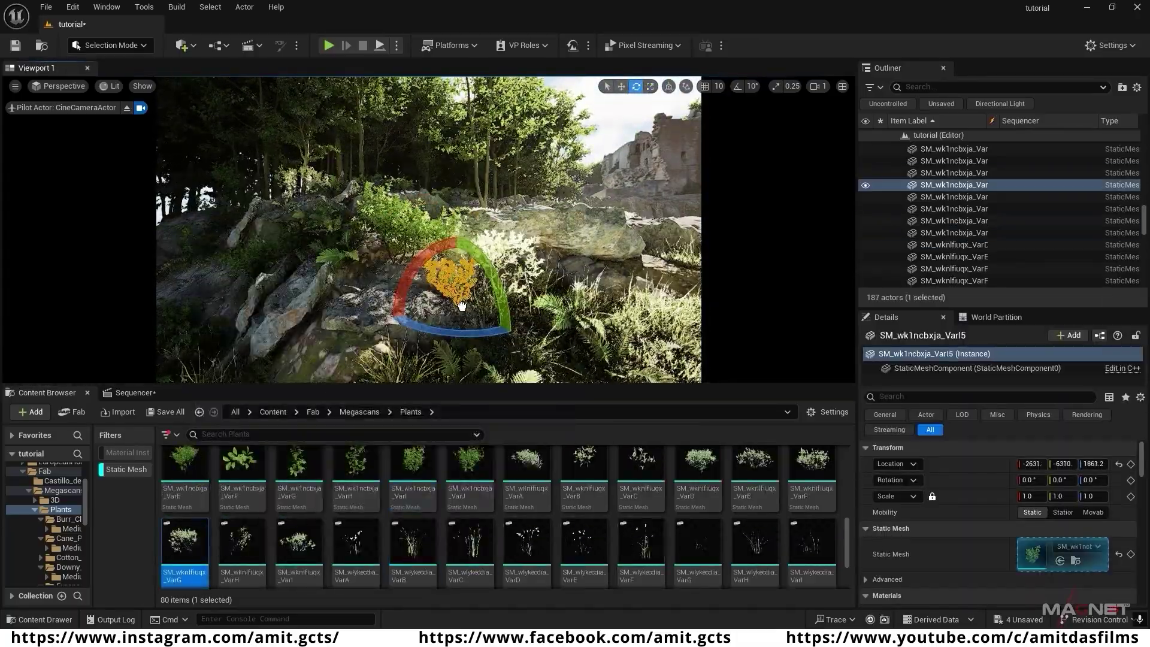
drag(185, 540, 462, 329)
key(w)
drag(299, 541, 467, 288)
right_drag(468, 288, 569, 258)
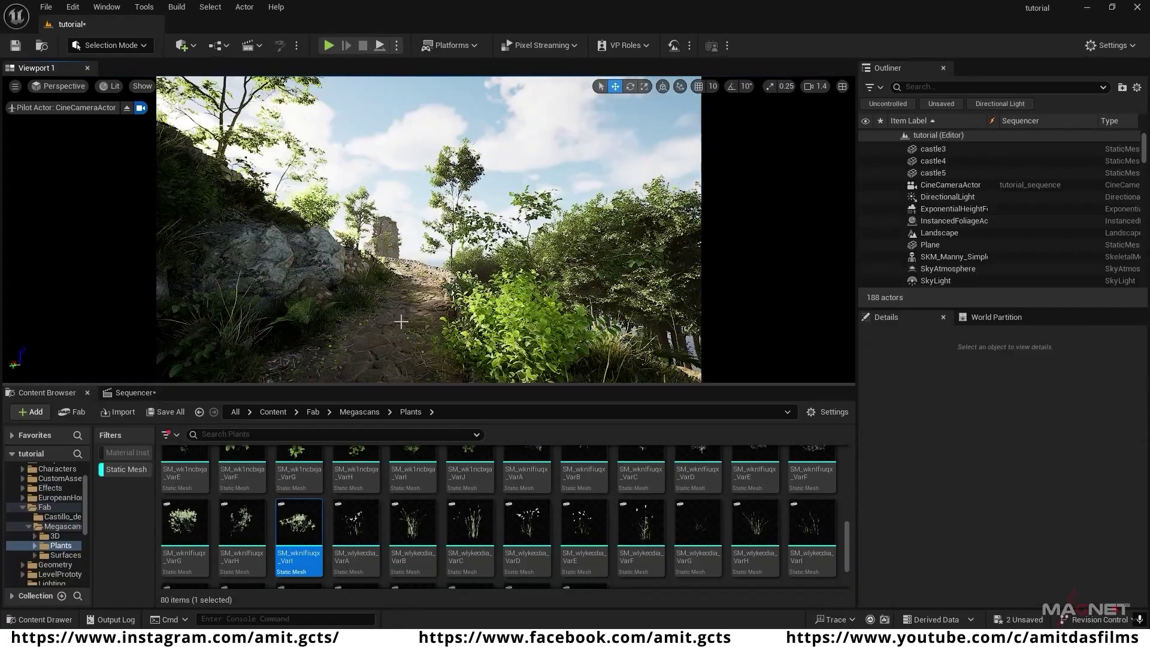
- Filter the Scene_Bazaar_Vol1 folder to static meshes and look through its props for the area by the ruined tower
right_drag(402, 321, 499, 334)
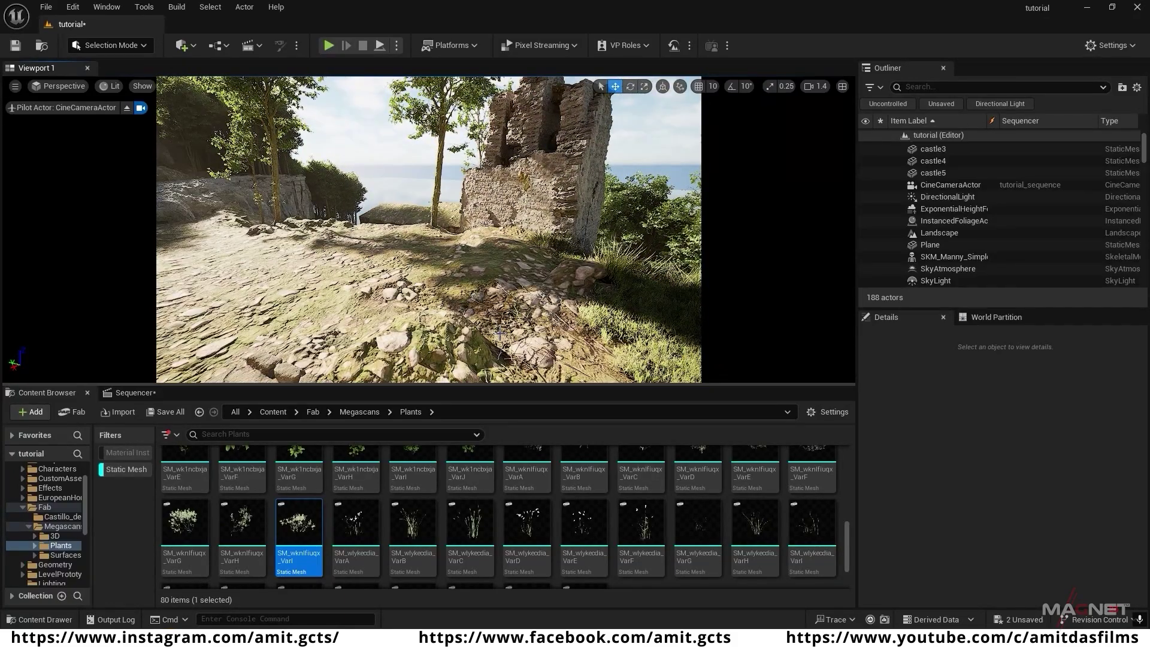
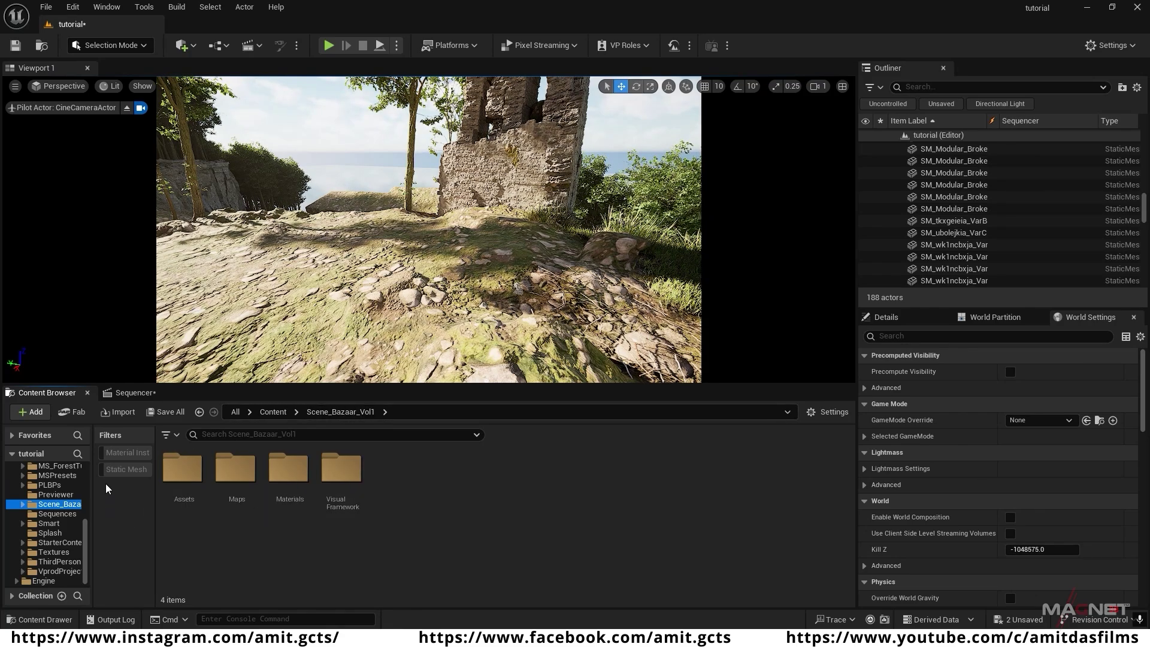
click(127, 469)
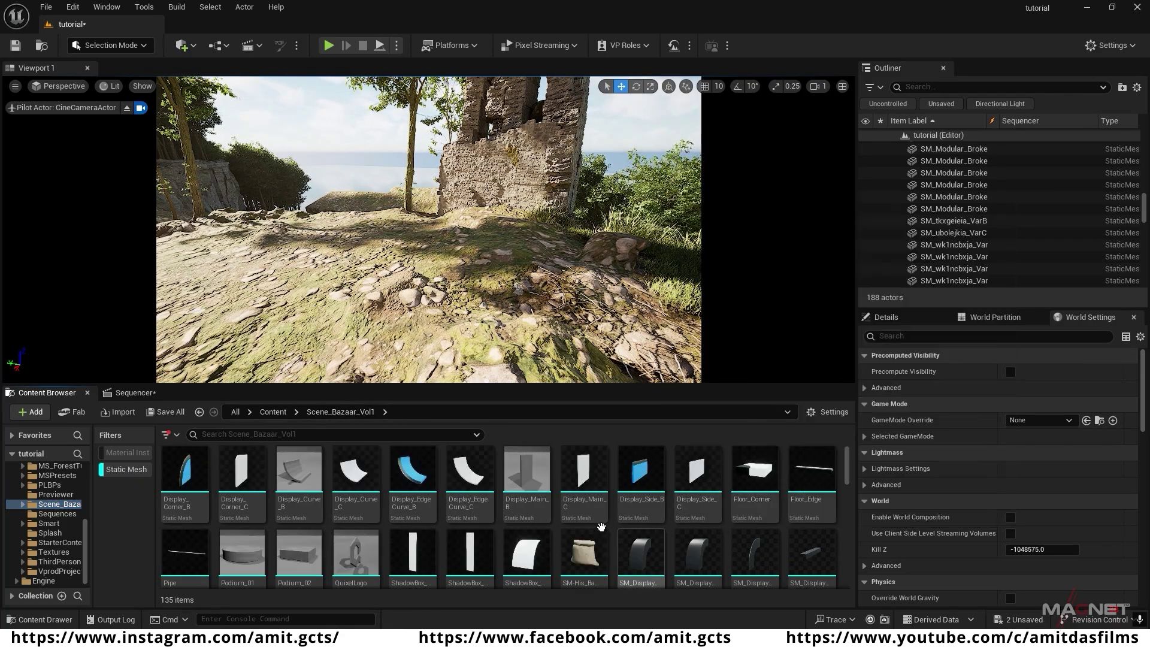
scroll(601, 527, down, 5)
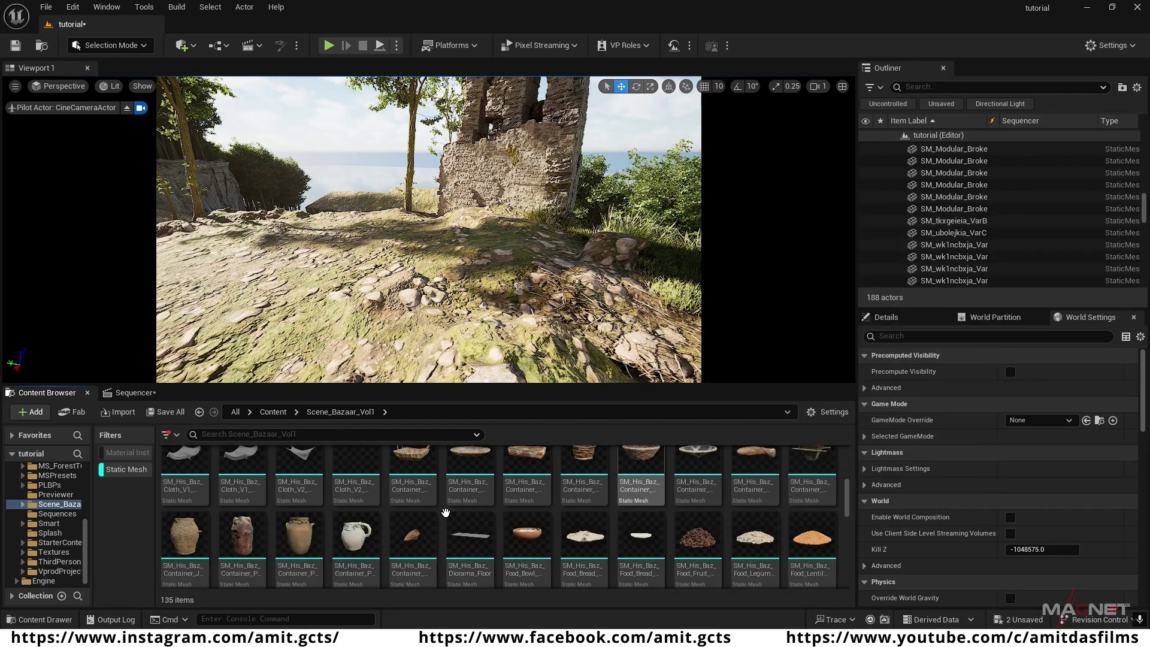
scroll(413, 508, up, 1)
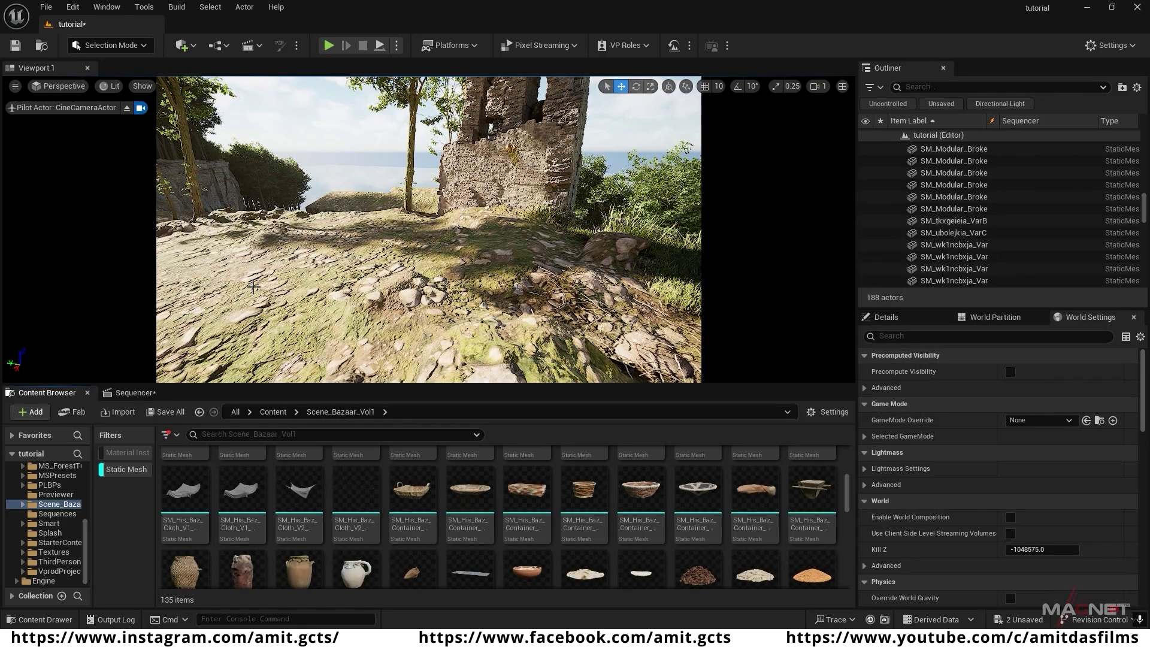
scroll(479, 510, up, 4)
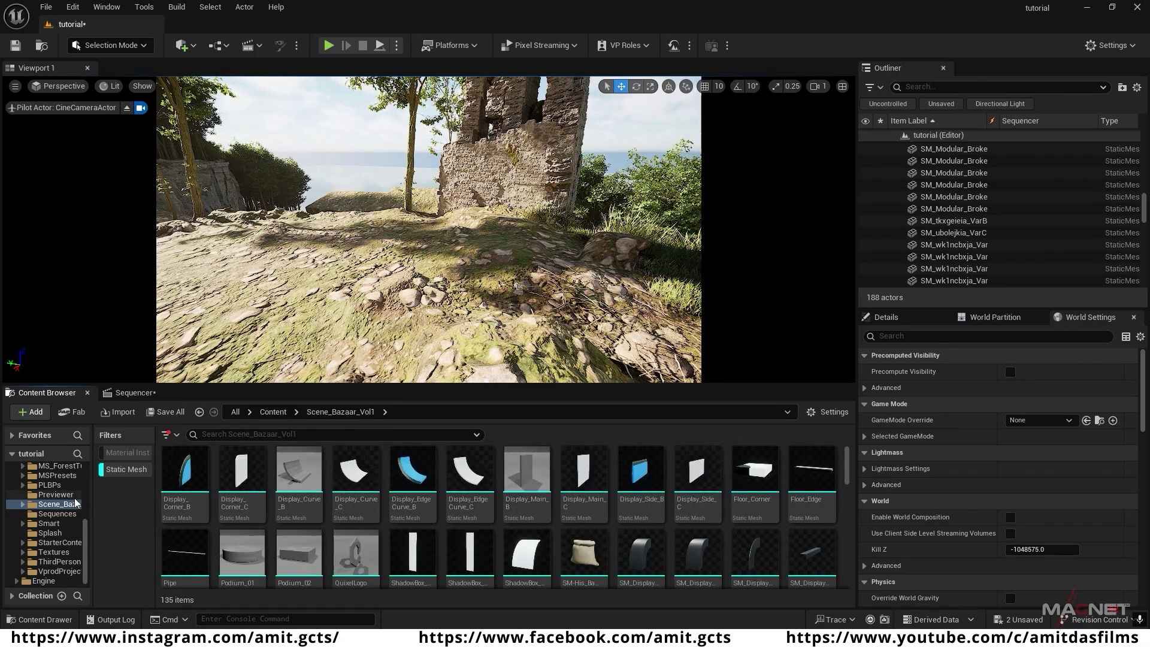
scroll(60, 507, up, 5)
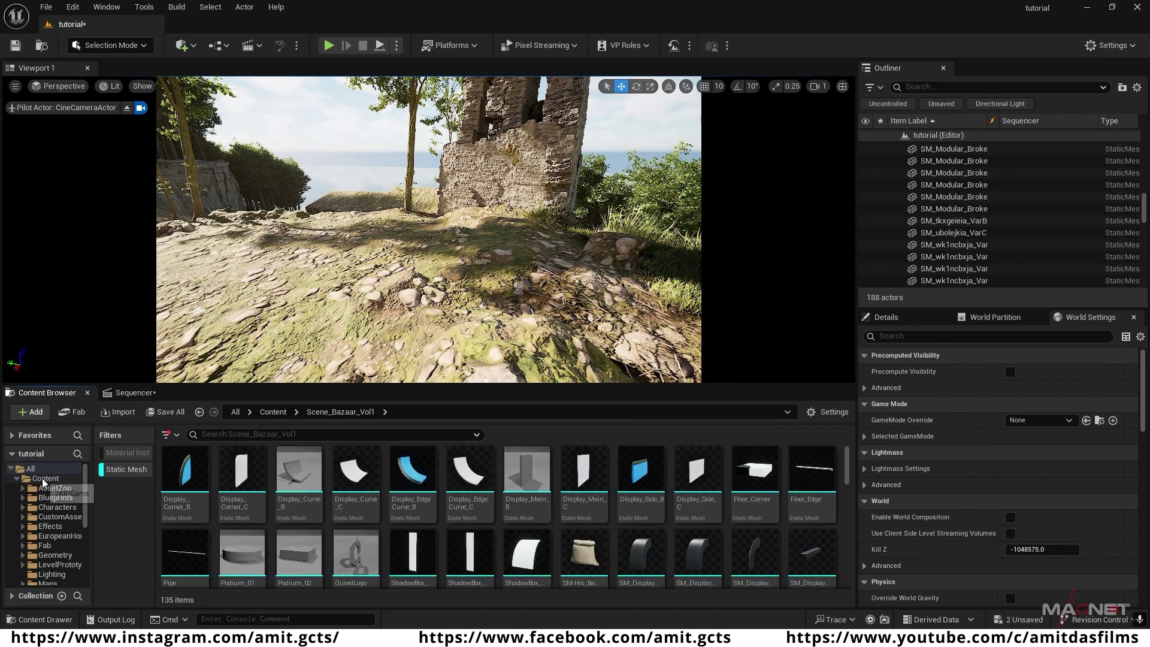
- List the static meshes of the whole Content folder and place the Aset_rock_granite rock on the ground before the ruined tower
click(43, 480)
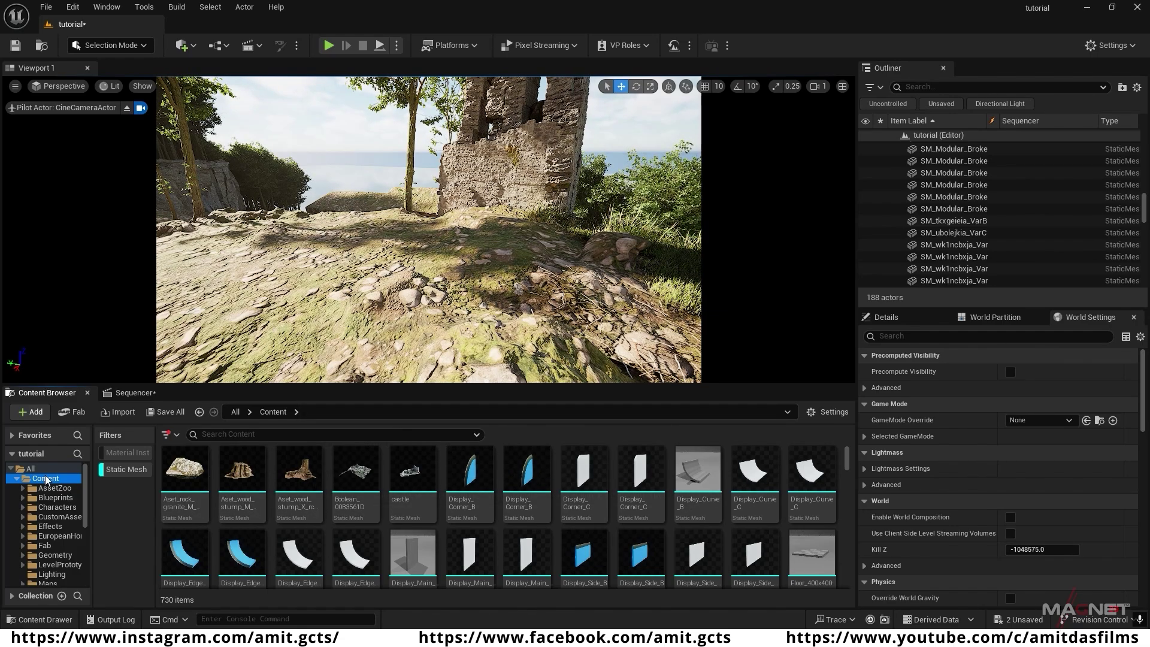
click(200, 461)
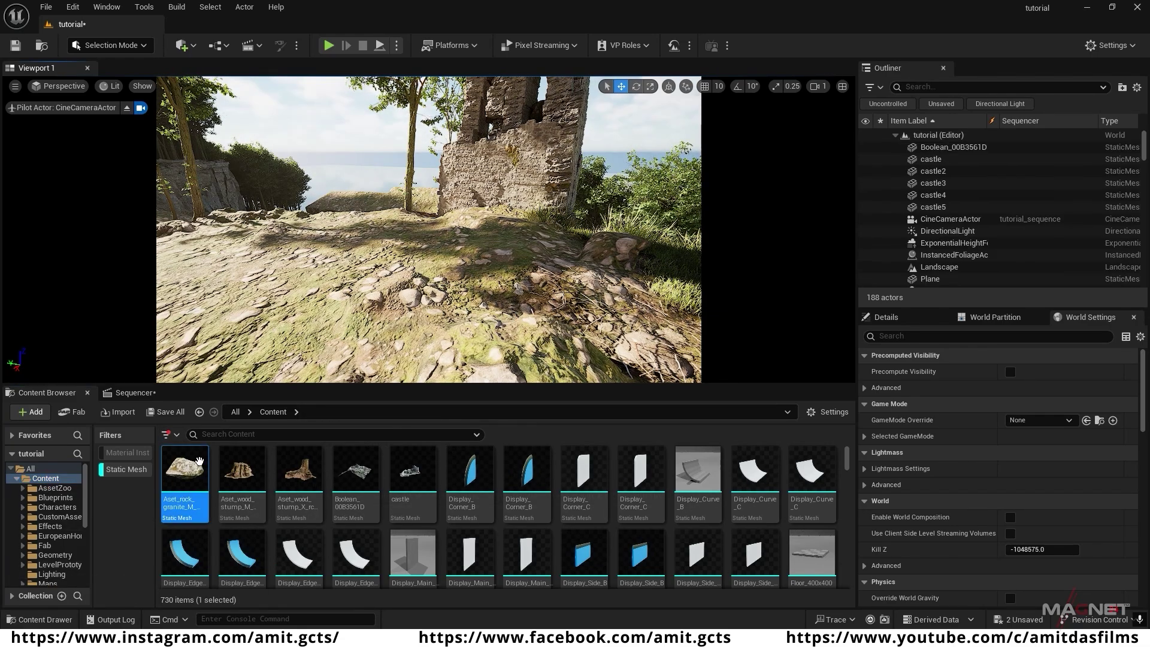
drag(185, 479, 549, 297)
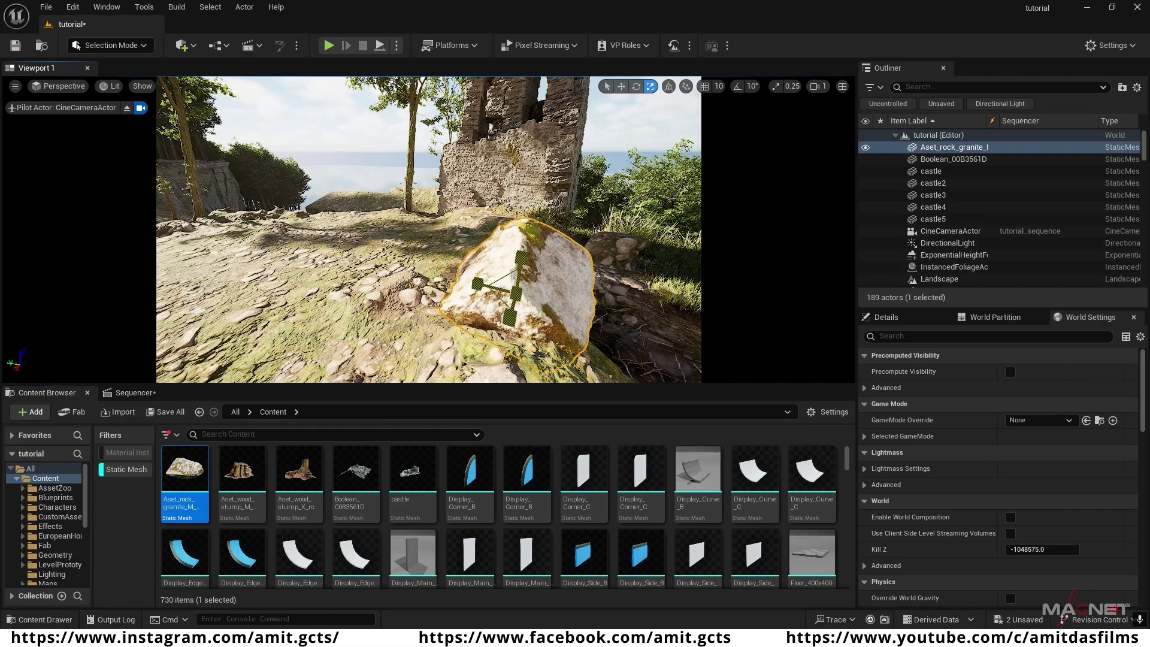
right_drag(468, 299, 390, 307)
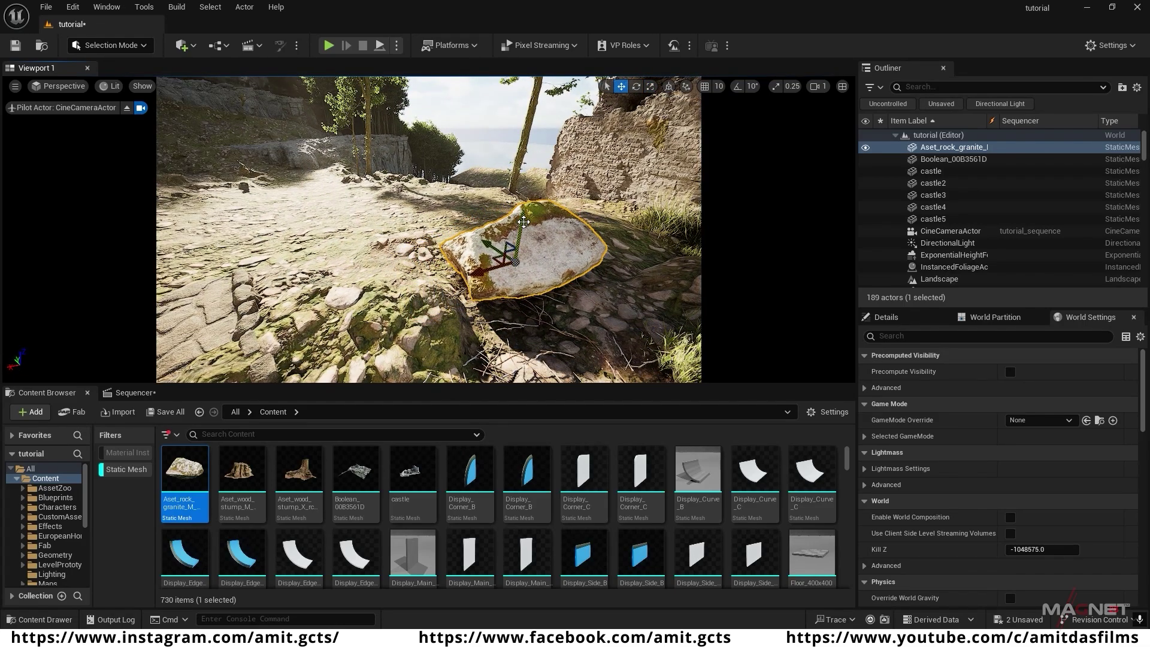
- Duplicate the granite rock and position the copy close to the original beside the stone path near the ruin
right_drag(524, 244, 623, 247)
key(Escape)
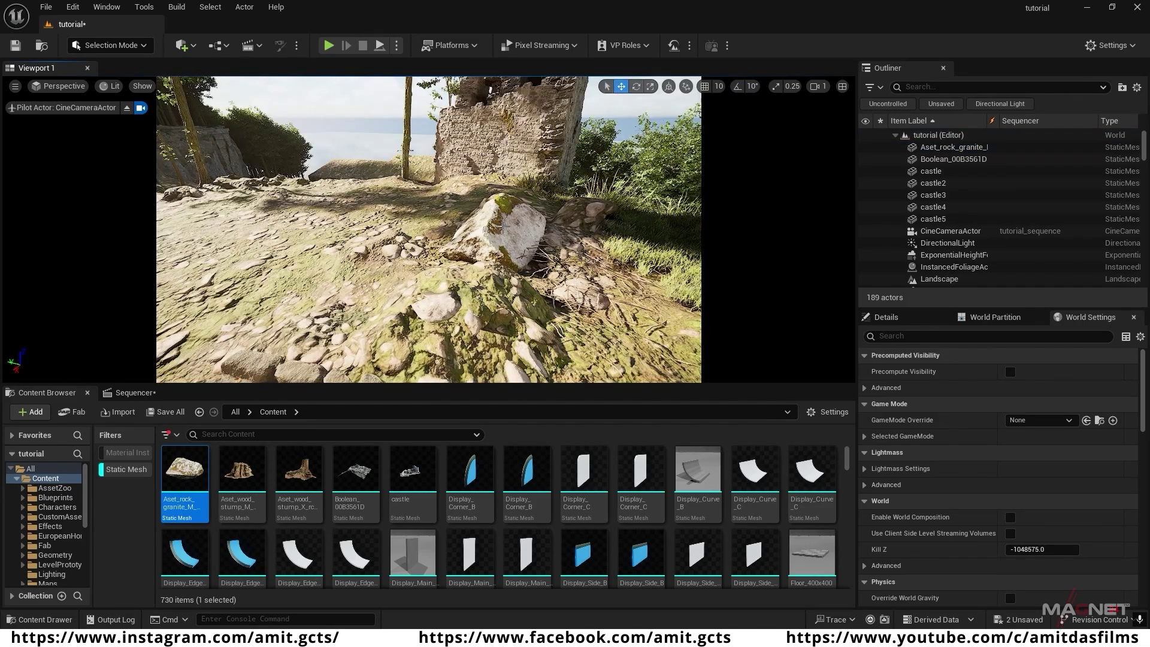
click(539, 235)
alt+drag(548, 243, 620, 257)
right_drag(599, 263, 689, 270)
key(e)
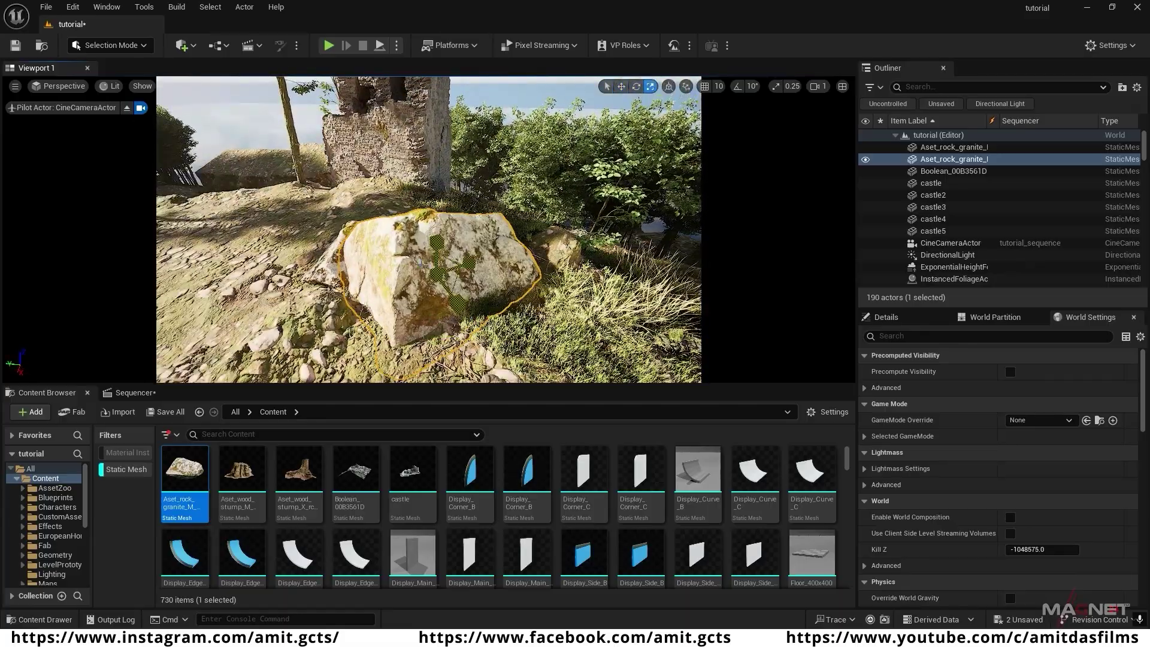
right_drag(420, 265, 441, 270)
key(w)
drag(418, 246, 425, 284)
right_drag(469, 272, 462, 317)
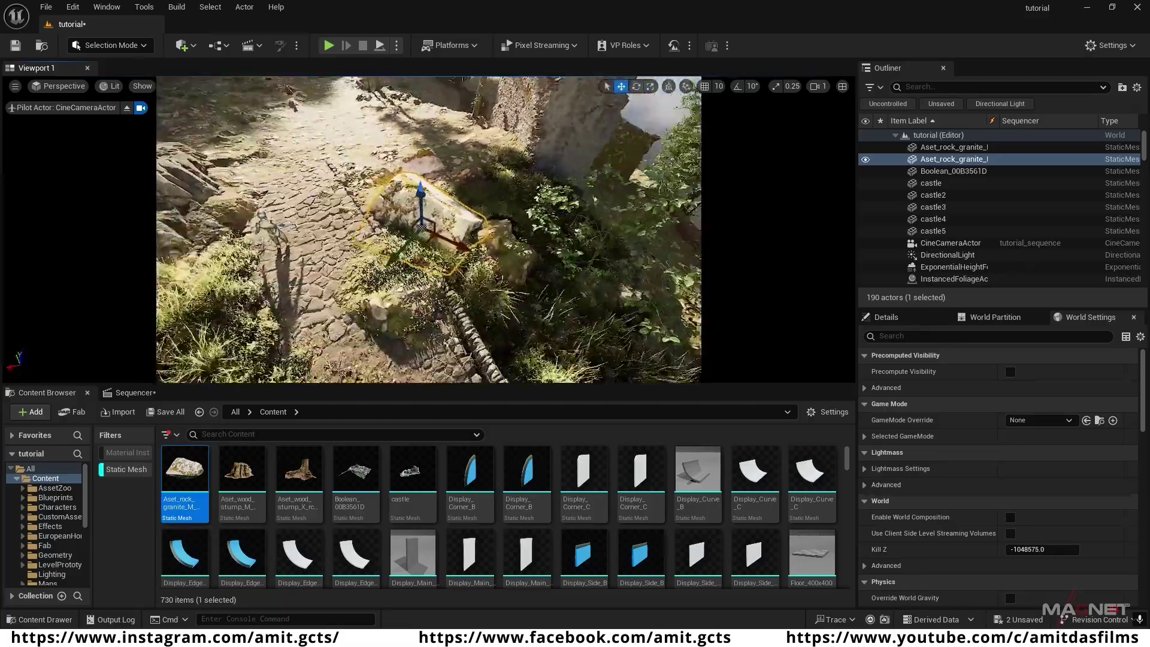
- Place the two wood stump meshes on the ground around the granite rocks beside the path
click(419, 270)
right_drag(420, 270, 413, 228)
drag(242, 474, 479, 299)
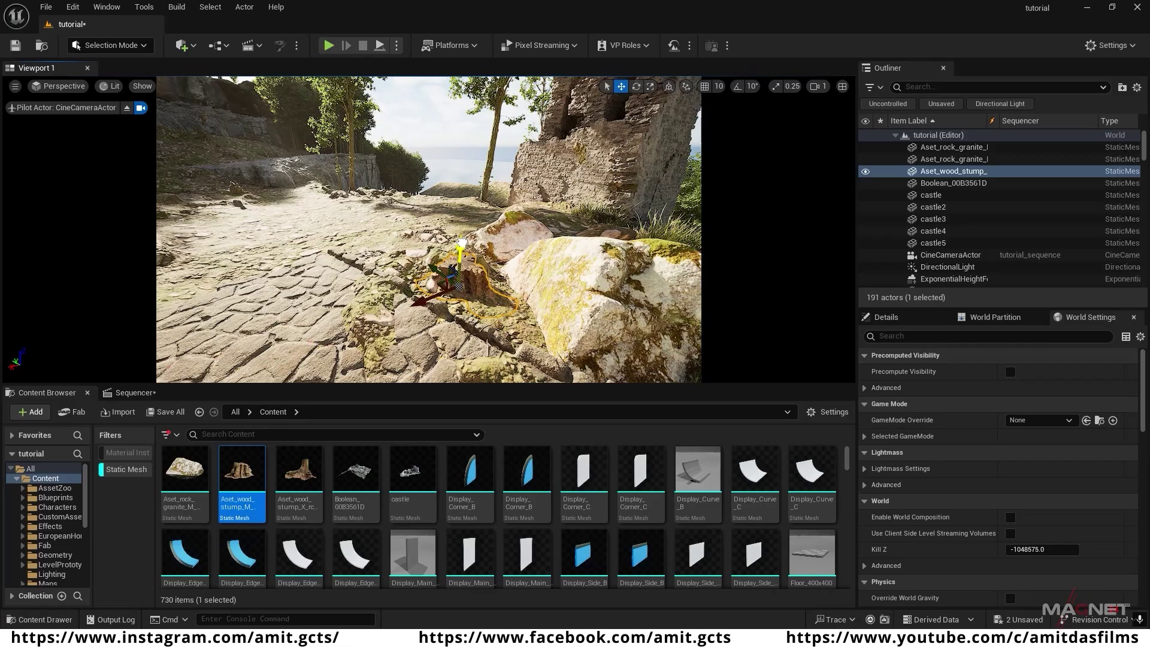
right_drag(479, 282, 569, 293)
drag(299, 473, 434, 310)
key(r)
drag(433, 312, 446, 303)
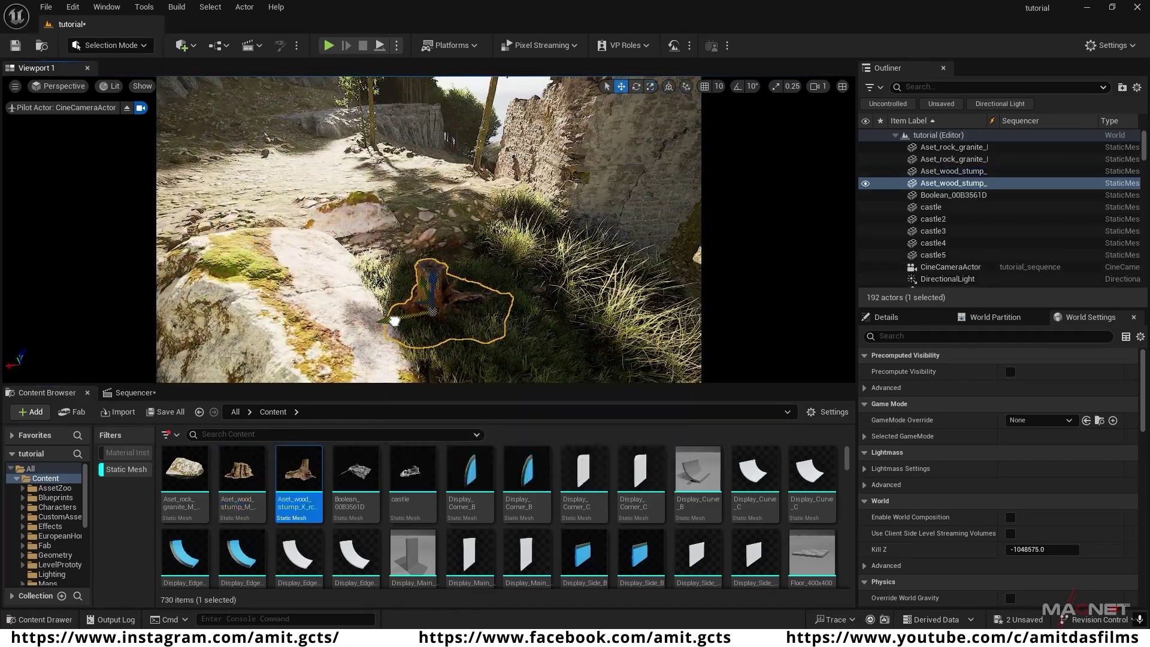
right_drag(394, 321, 342, 300)
scroll(586, 515, down, 8)
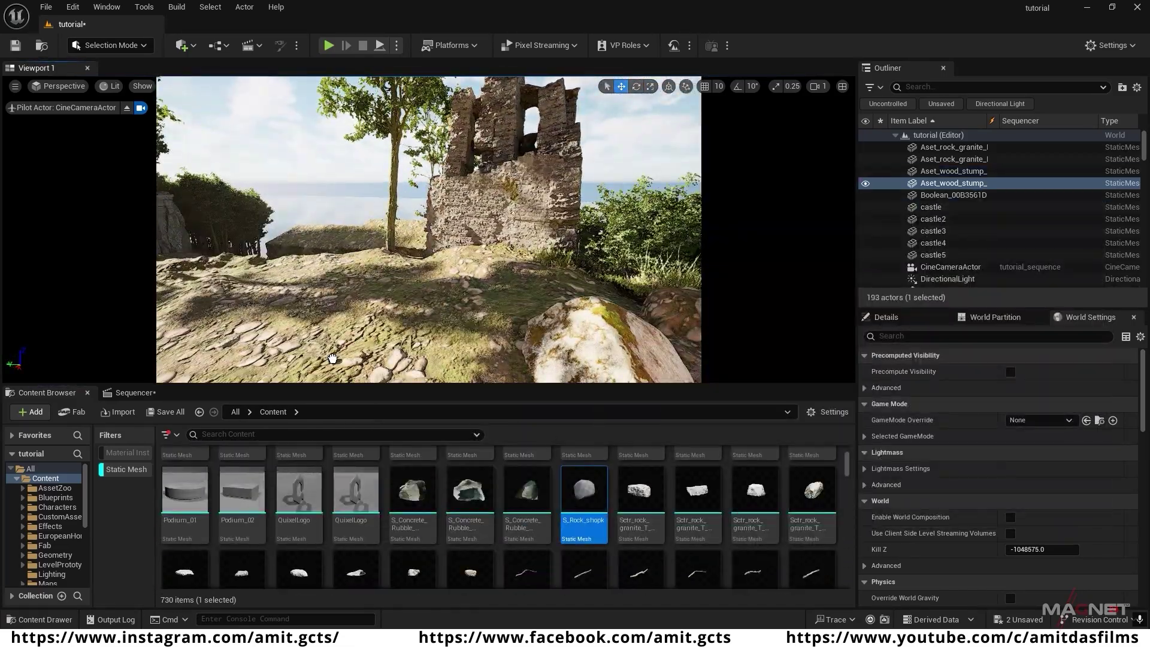
drag(333, 358, 322, 353)
key(r)
drag(321, 343, 328, 333)
right_drag(336, 324, 317, 354)
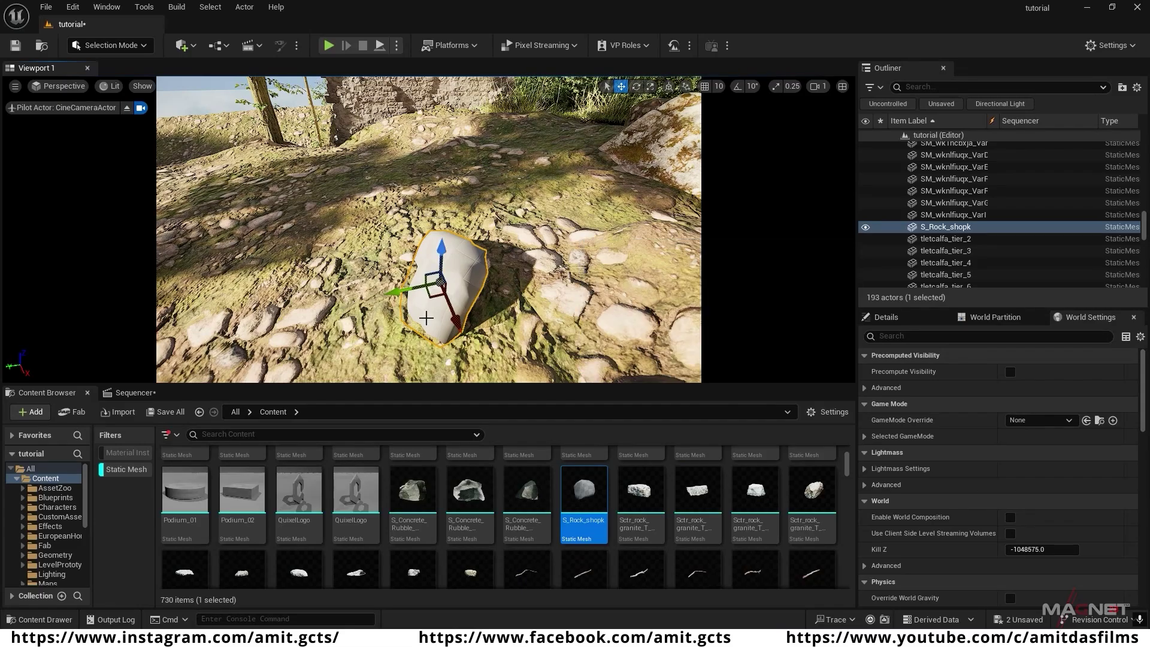
key(Delete)
- Place two different SM_Beach_Boulder meshes side by side on the open slope in front of the ruin
scroll(584, 509, down, 5)
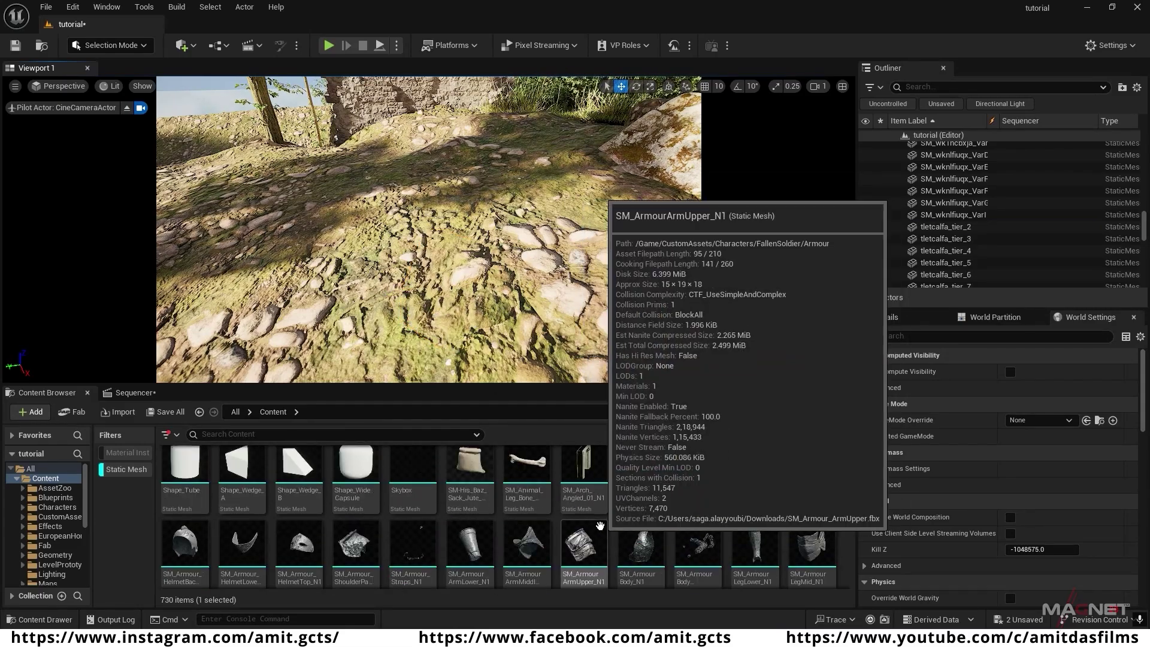
drag(641, 476, 383, 267)
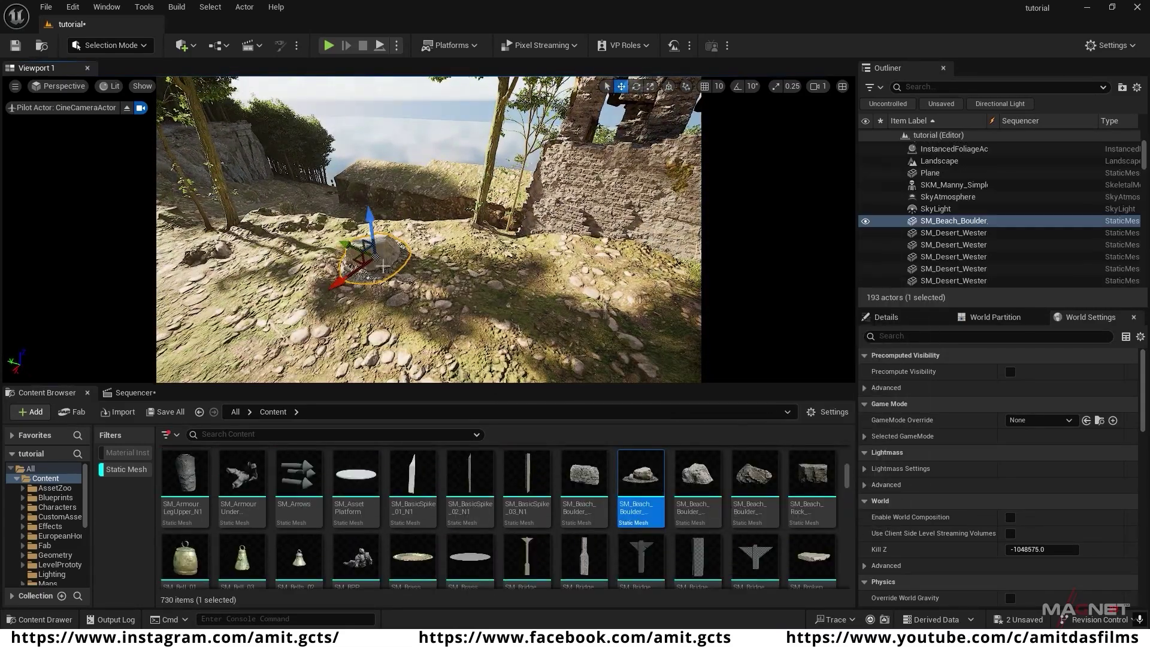
click(764, 485)
click(448, 231)
key(r)
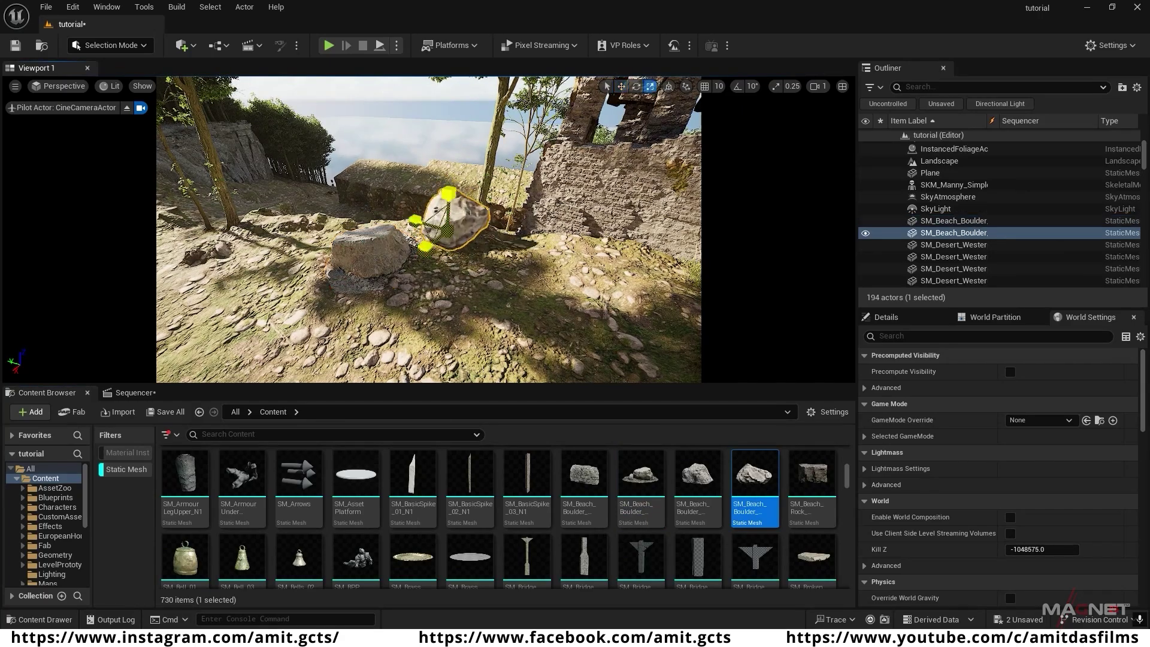
- Place two copies of the flat SM_Cracked_Nordic_Beach rock on the ground between the boulders, the ruin and the granite rocks
scroll(777, 510, down, 5)
drag(299, 482, 560, 264)
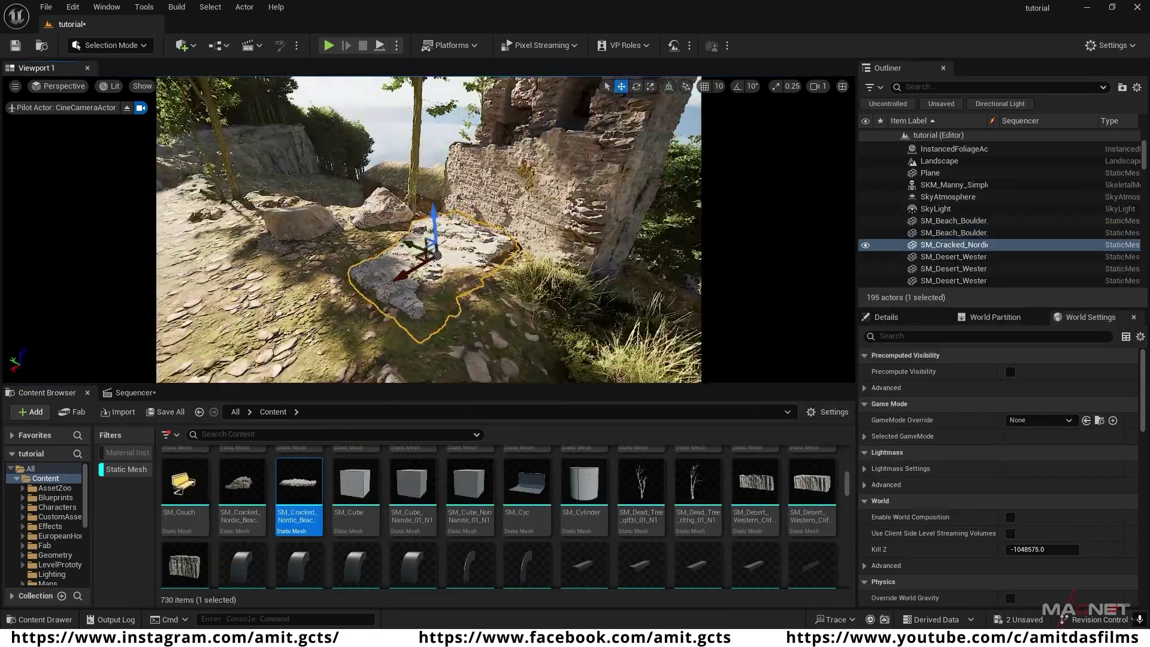
drag(299, 483, 397, 262)
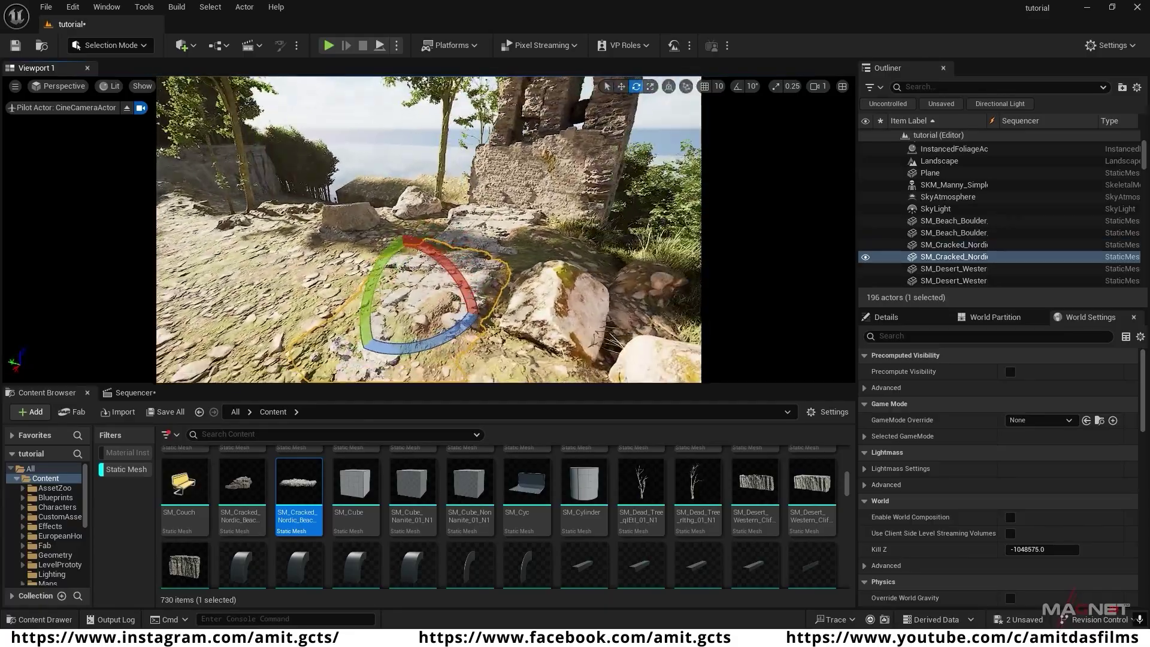
- Place the dead tree meshes SM_Dead_Tree_qlEtI_01_N1 and SM_Dead_Tree_rlthg_01_N1 against the ruin
drag(641, 482, 514, 250)
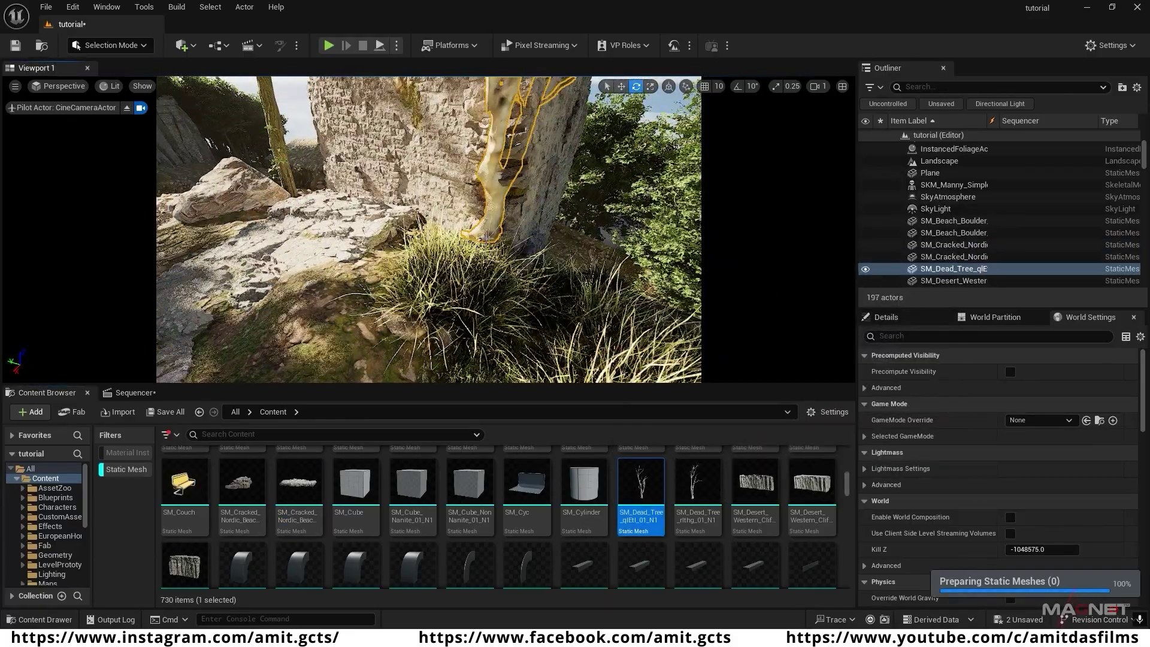
right_drag(496, 250, 530, 242)
key(w)
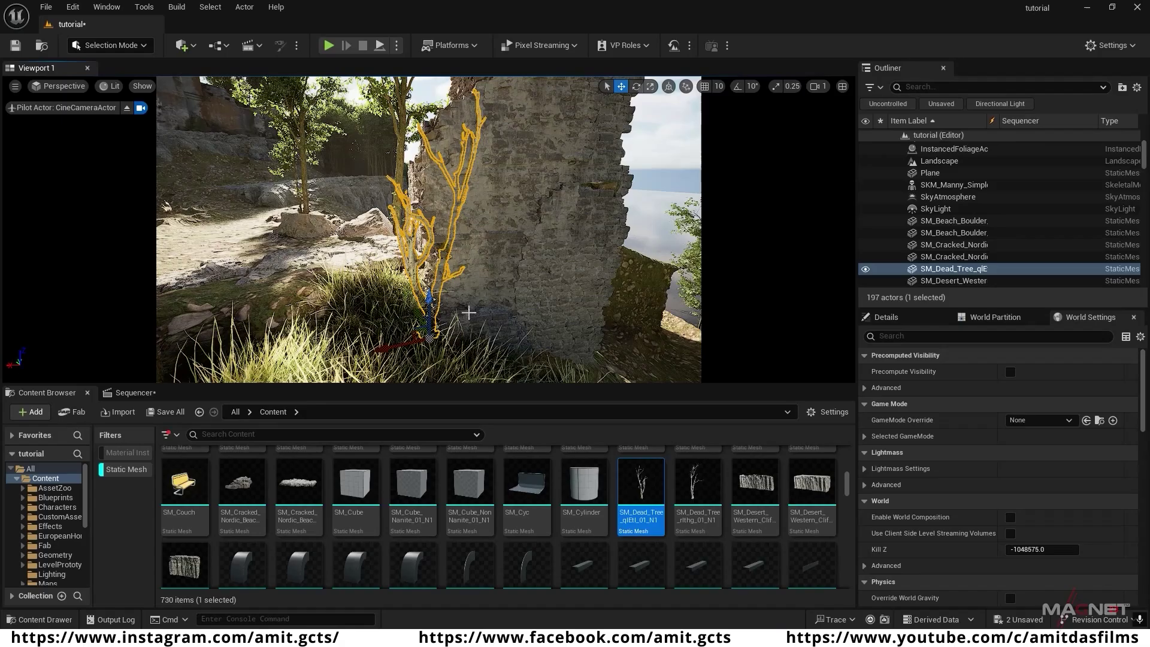
drag(698, 483, 366, 191)
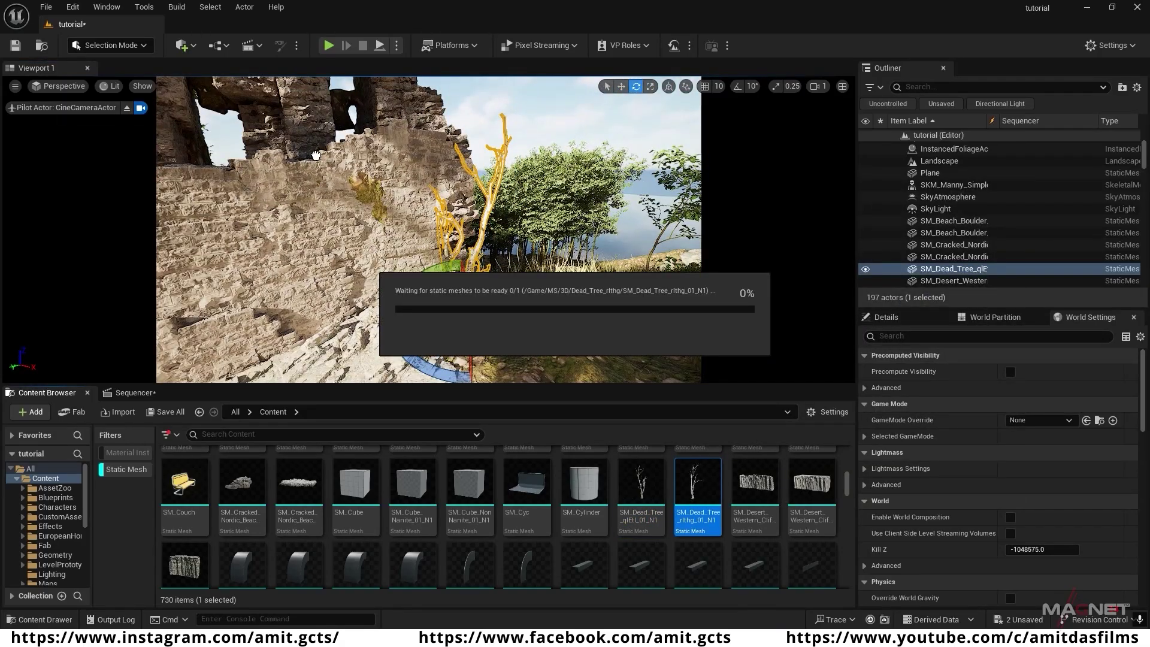
right_drag(424, 237, 389, 207)
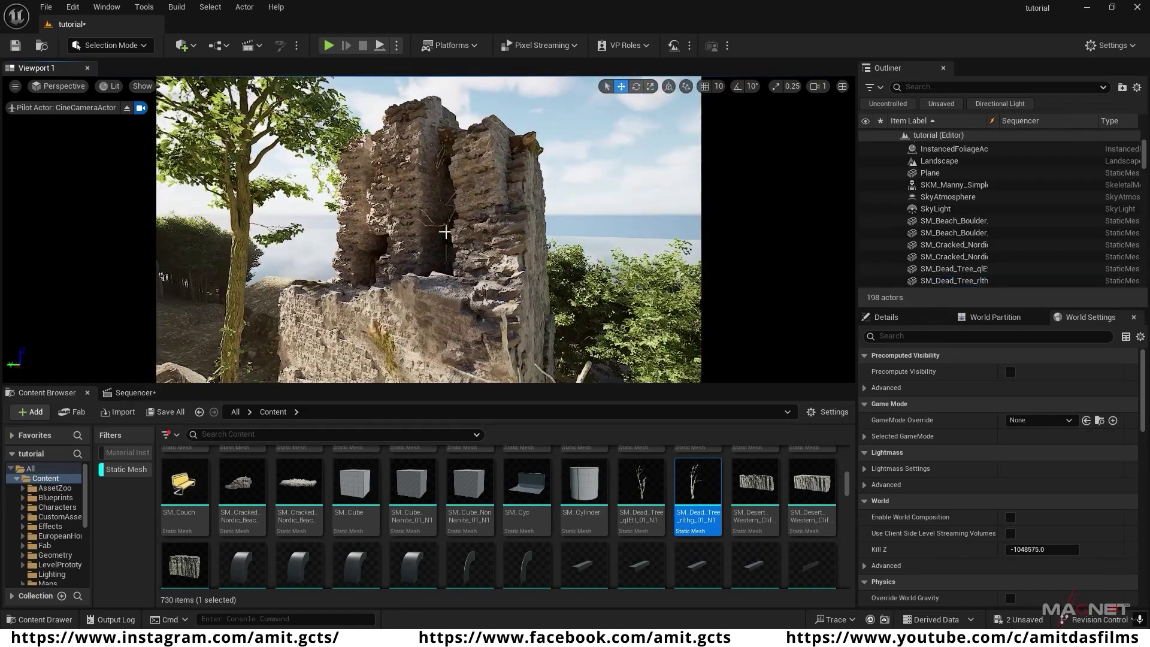
- Duplicate the rlthg dead tree twice and position the copies among the upper openings of the ruined tower
click(431, 230)
alt+drag(384, 304, 480, 305)
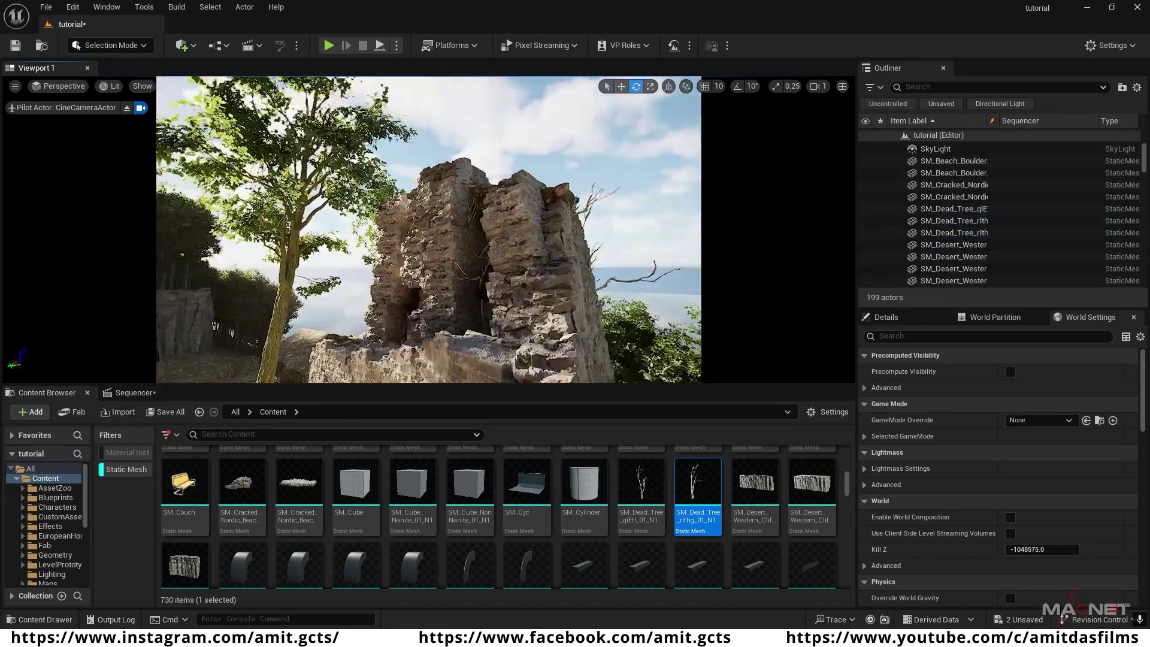
click(400, 184)
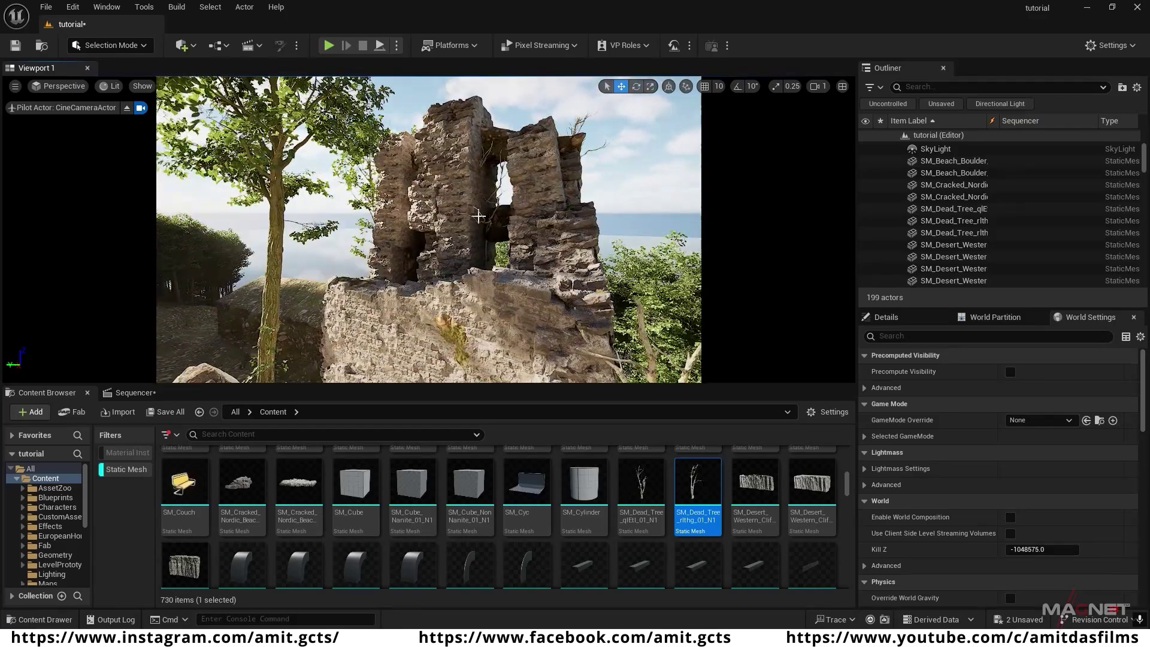
click(478, 217)
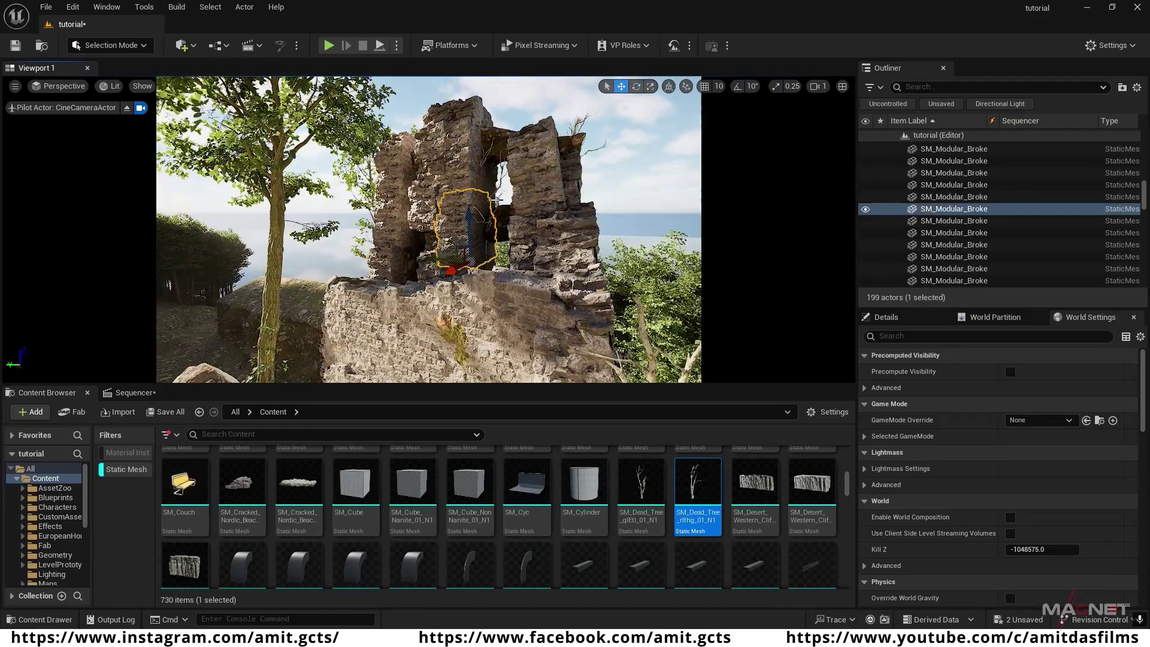
click(481, 223)
alt+drag(438, 285, 426, 283)
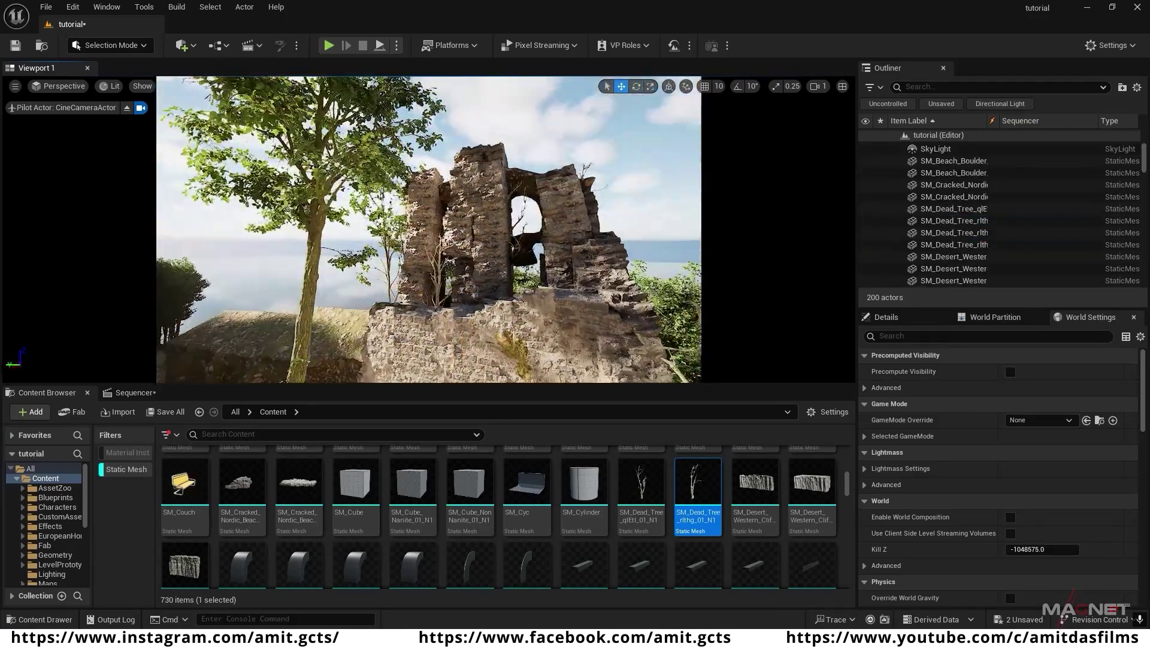
- Place the SM_His_Baz_Platform mesh on the ground near the boulders and adjust the cracked Nordic rock beside the ruin wall
scroll(605, 508, down, 10)
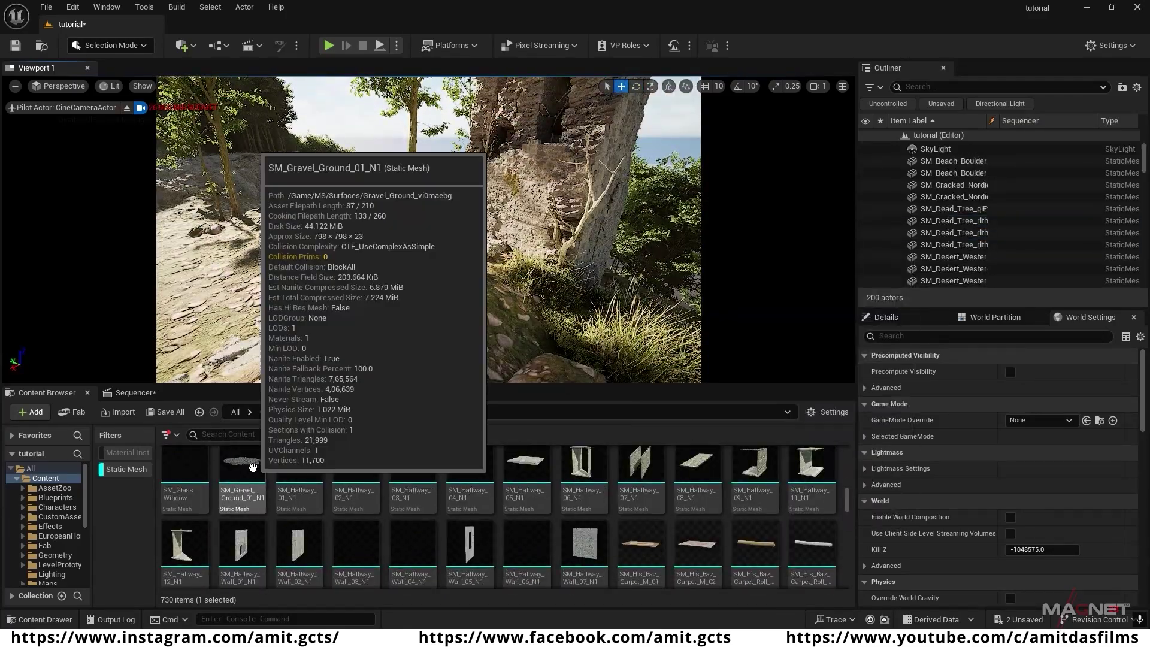
scroll(605, 508, down, 2)
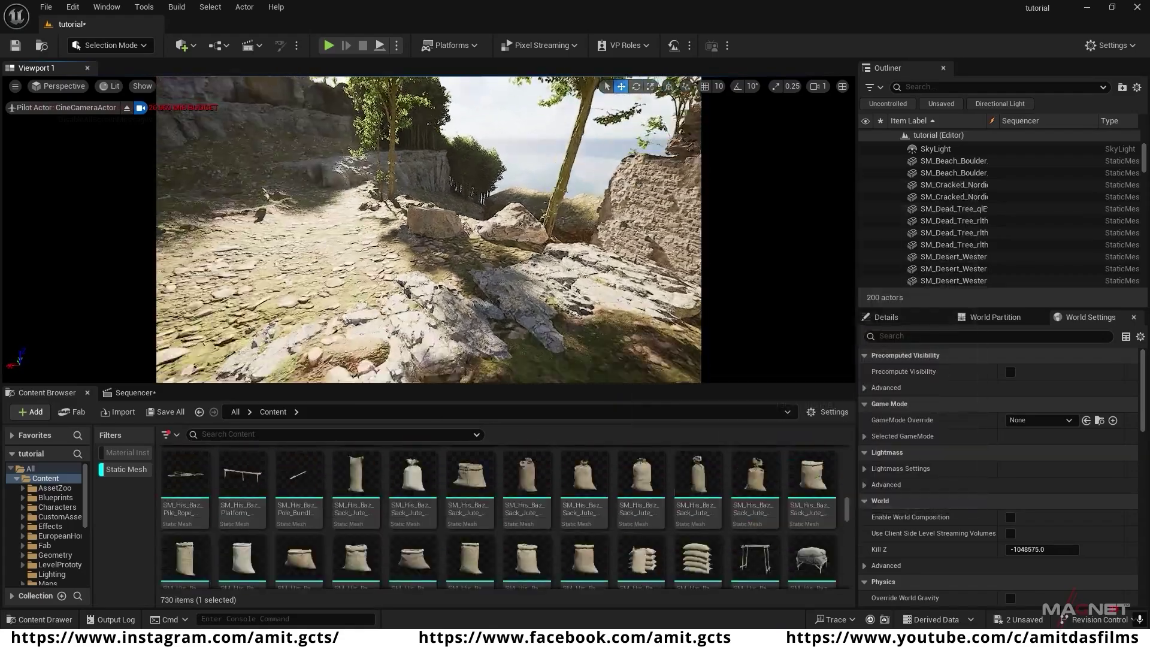
click(242, 480)
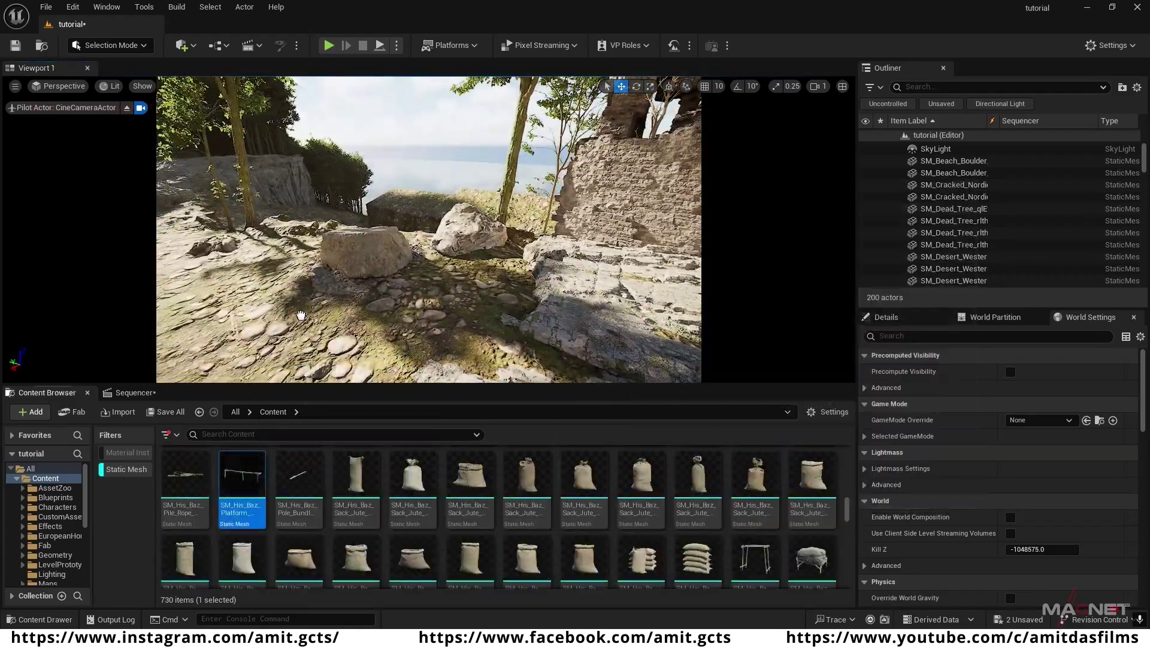
drag(316, 325, 268, 266)
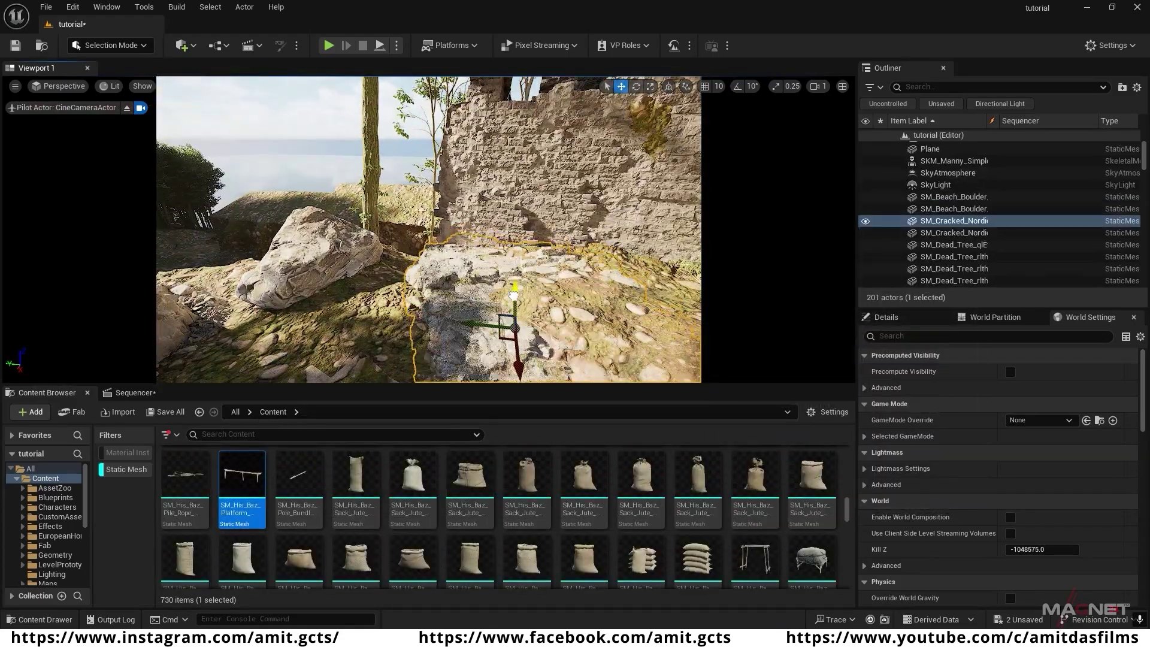
- Add bazaar props near the boulders: jute sacks, a stall frame, a covered stand frame and a storage basket
click(470, 479)
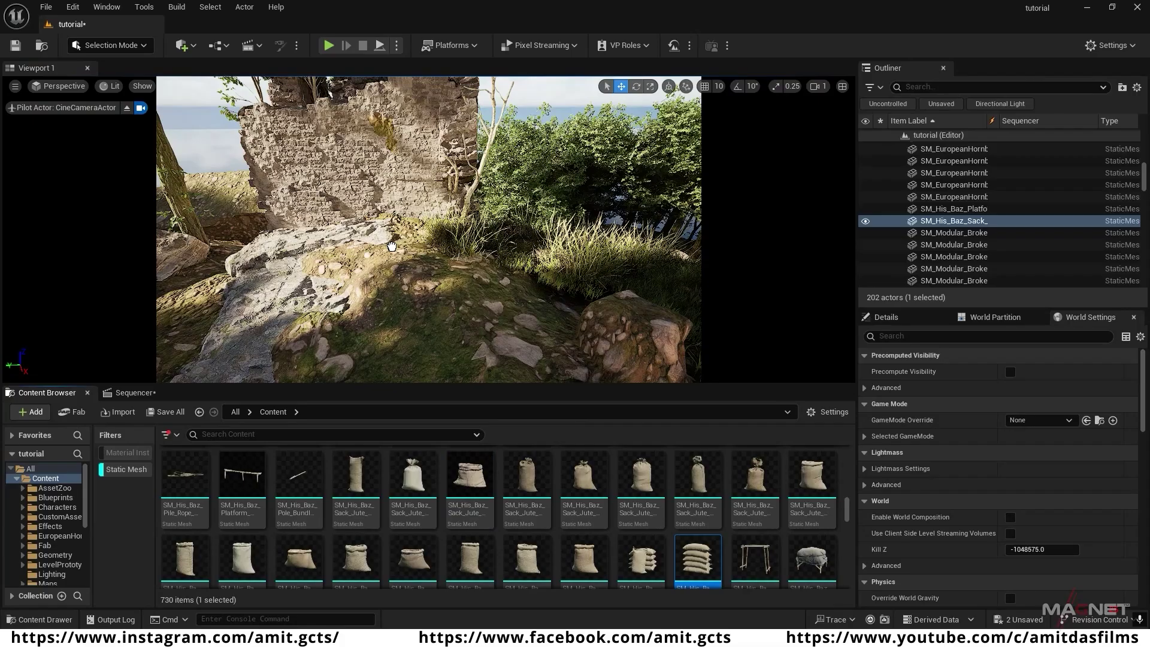
drag(698, 561, 187, 281)
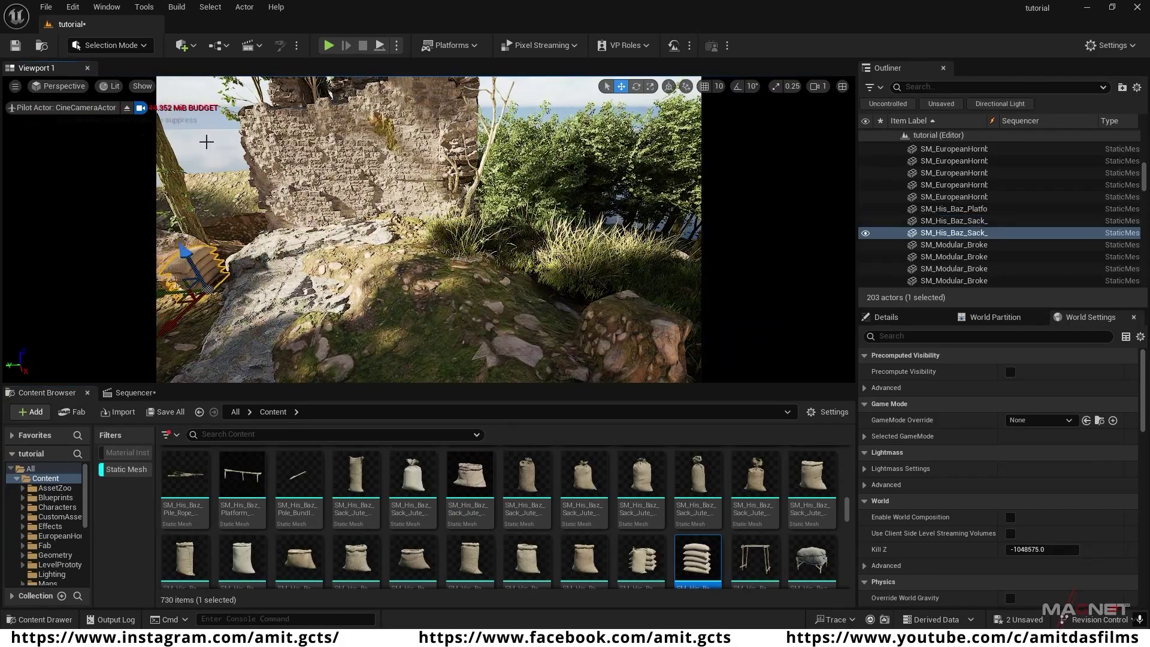
click(206, 141)
key(Escape)
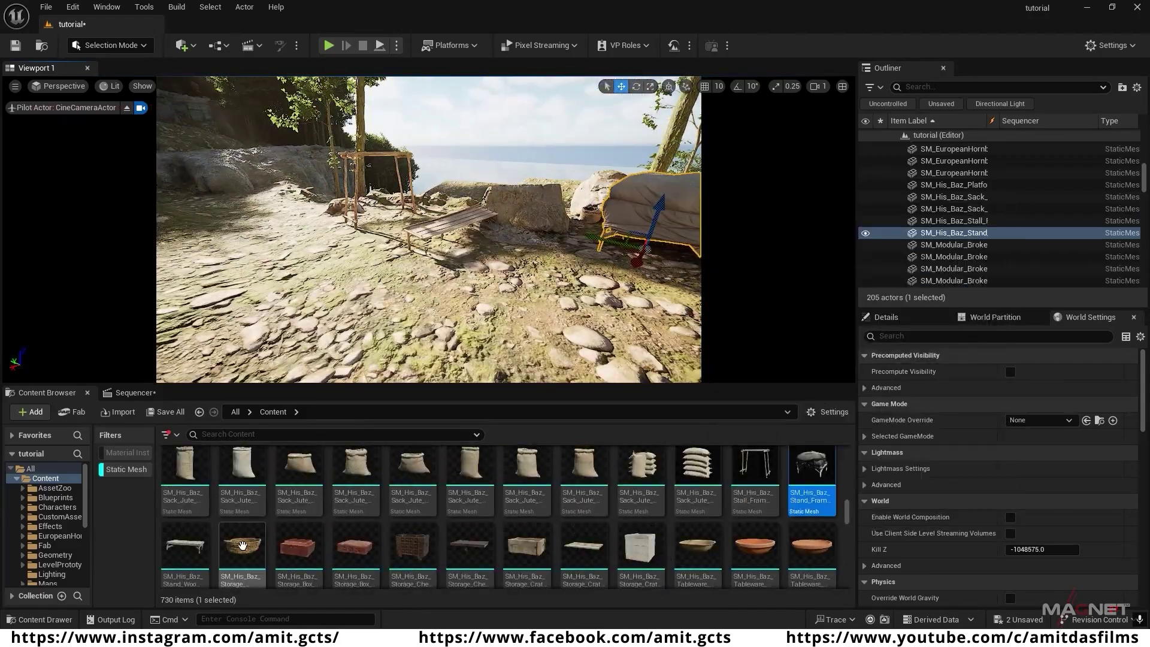
drag(244, 552, 363, 266)
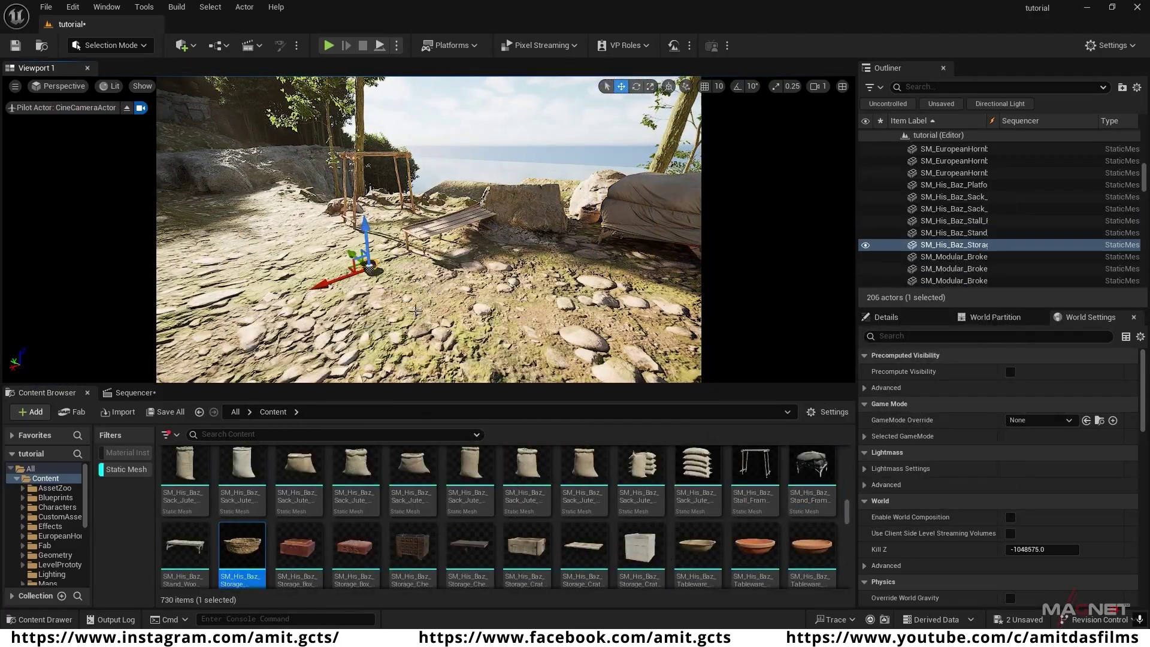
right_drag(364, 266, 408, 265)
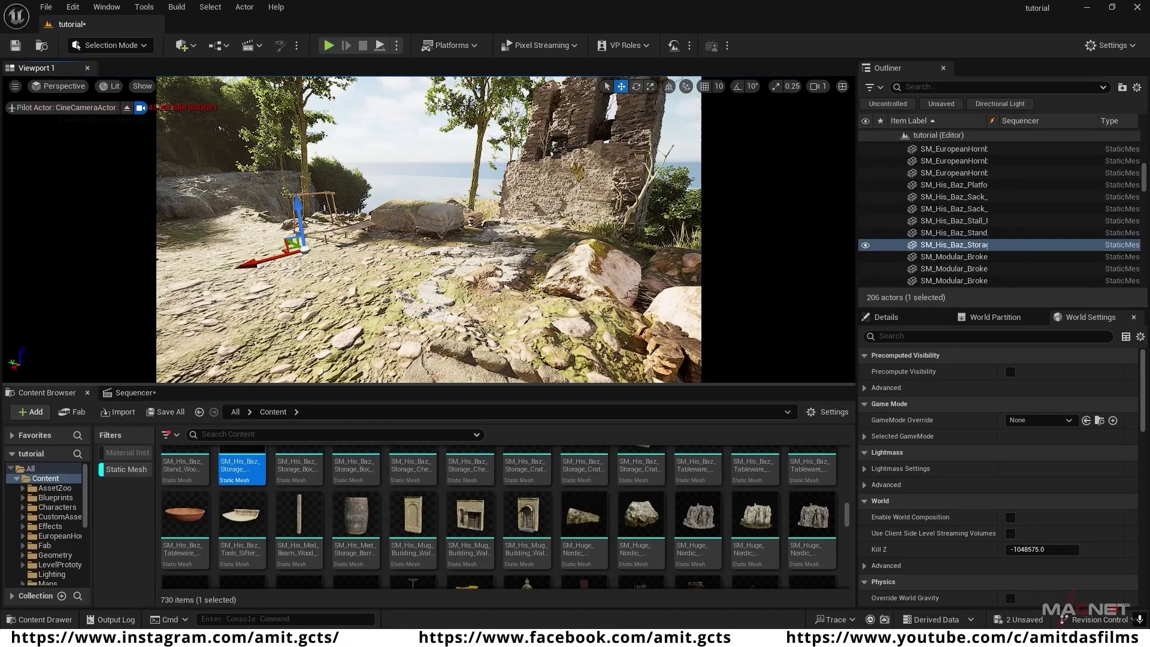
- Switch to Foliage mode and select three foliage types together: SM_qmBr2_VarA and the two types following it
mouse_move(496, 226)
right_down()
mouse_move(450, 226)
mouse_move(496, 226)
right_up()
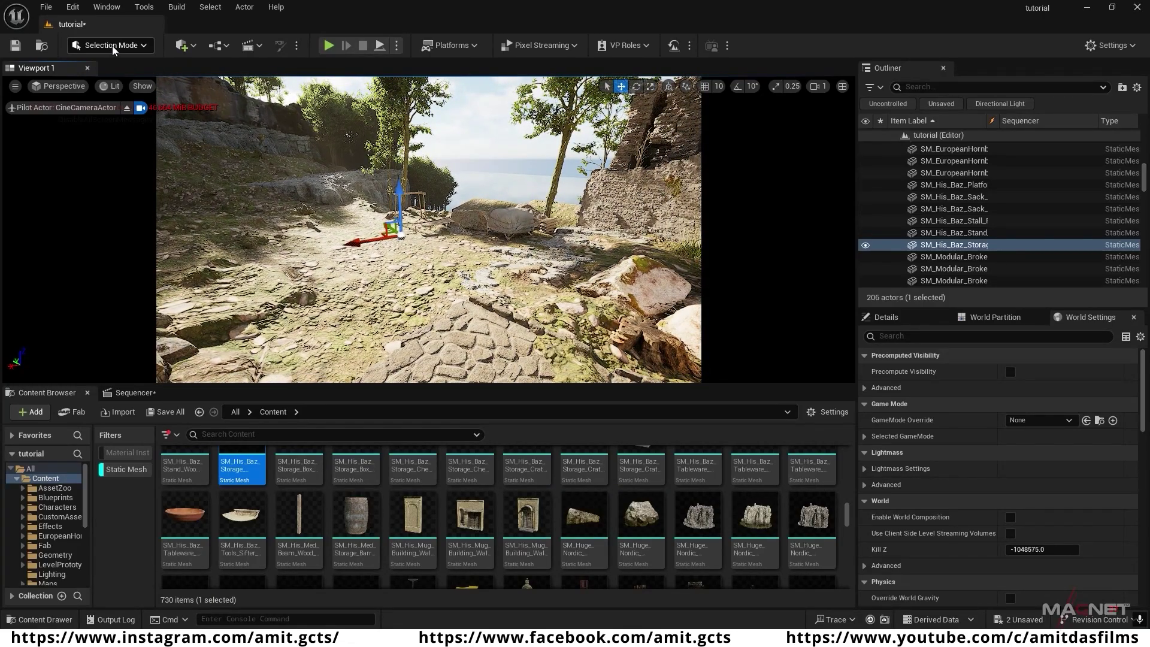
click(140, 48)
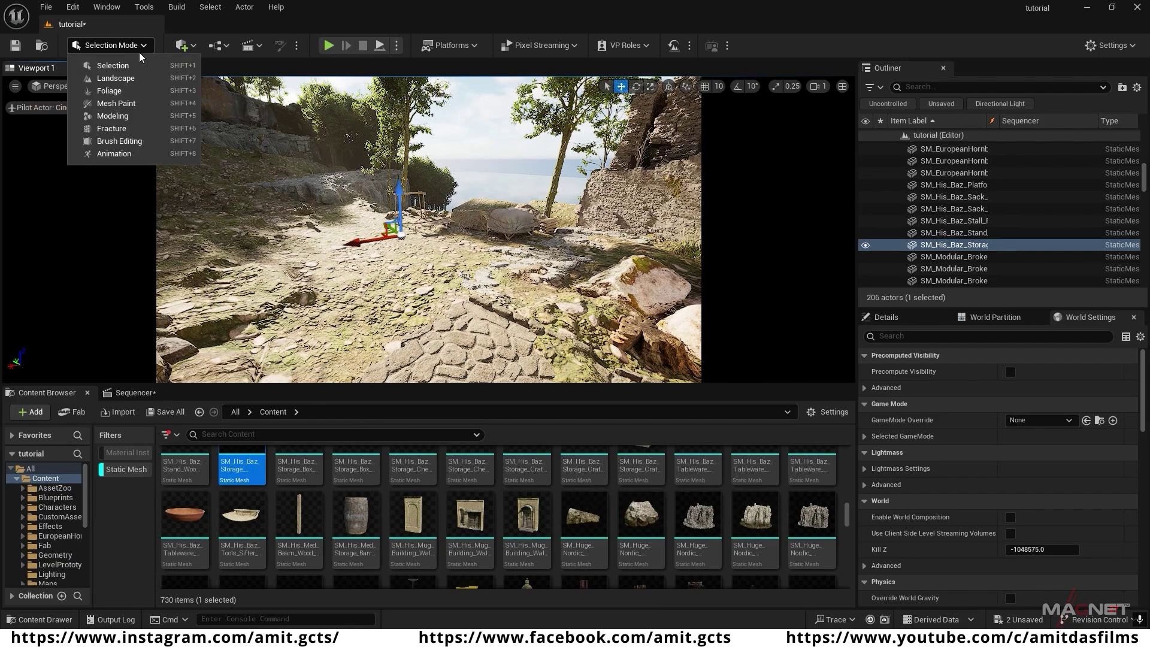
click(136, 96)
scroll(54, 413, down, 1)
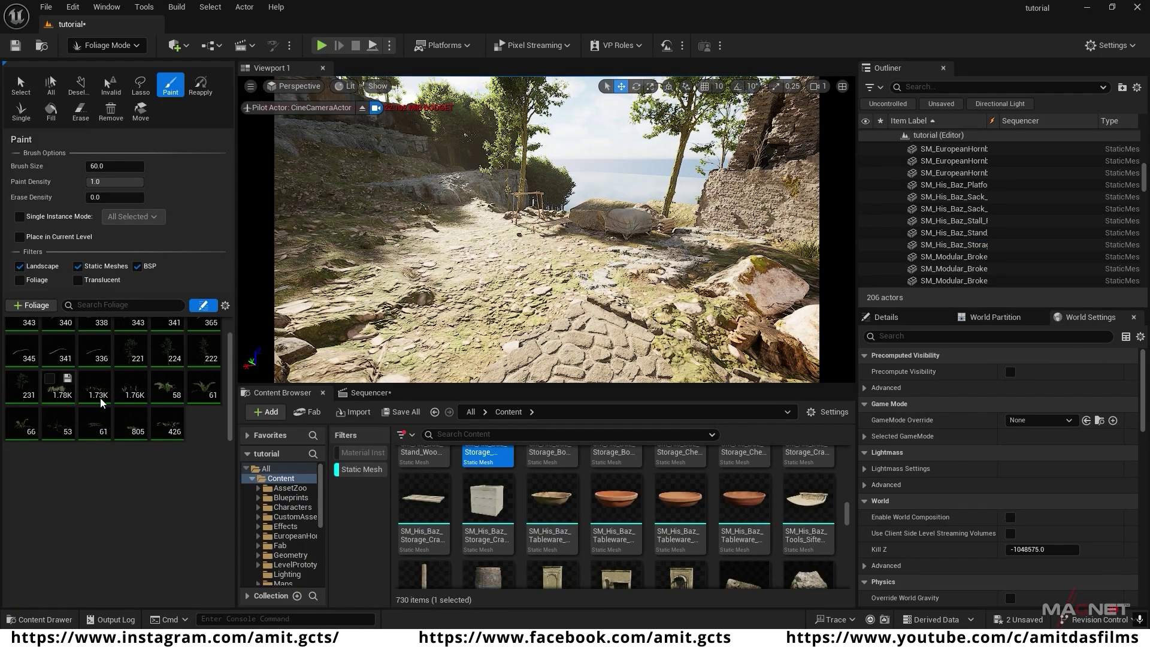
click(135, 395)
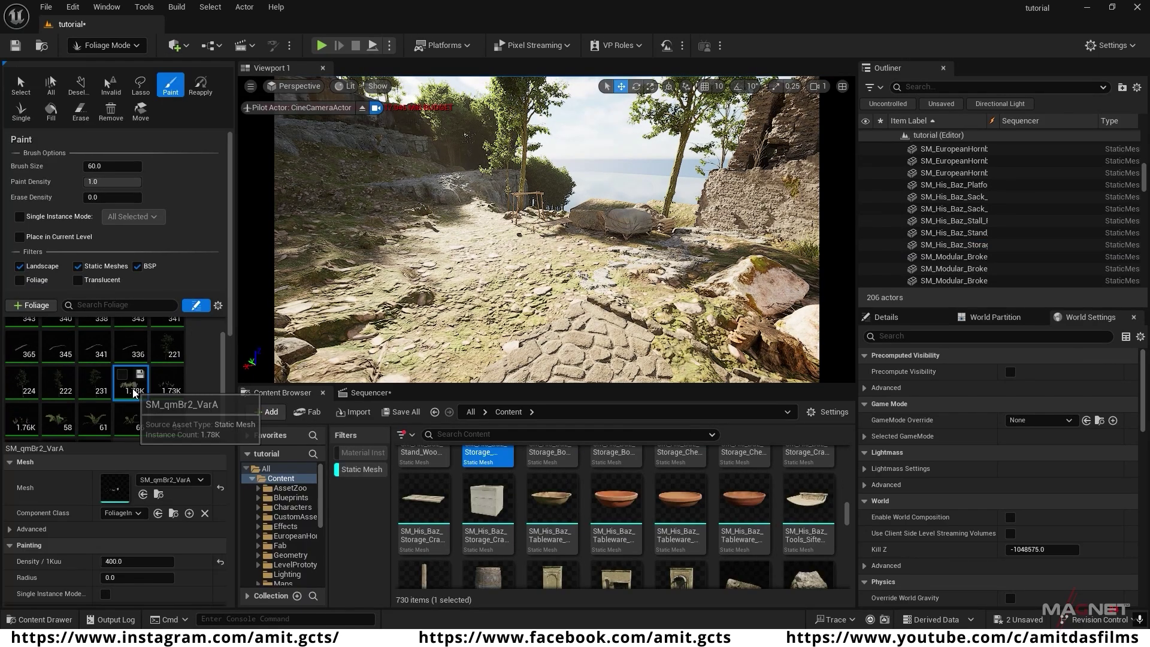
ctrl+click(37, 431)
ctrl+click(171, 376)
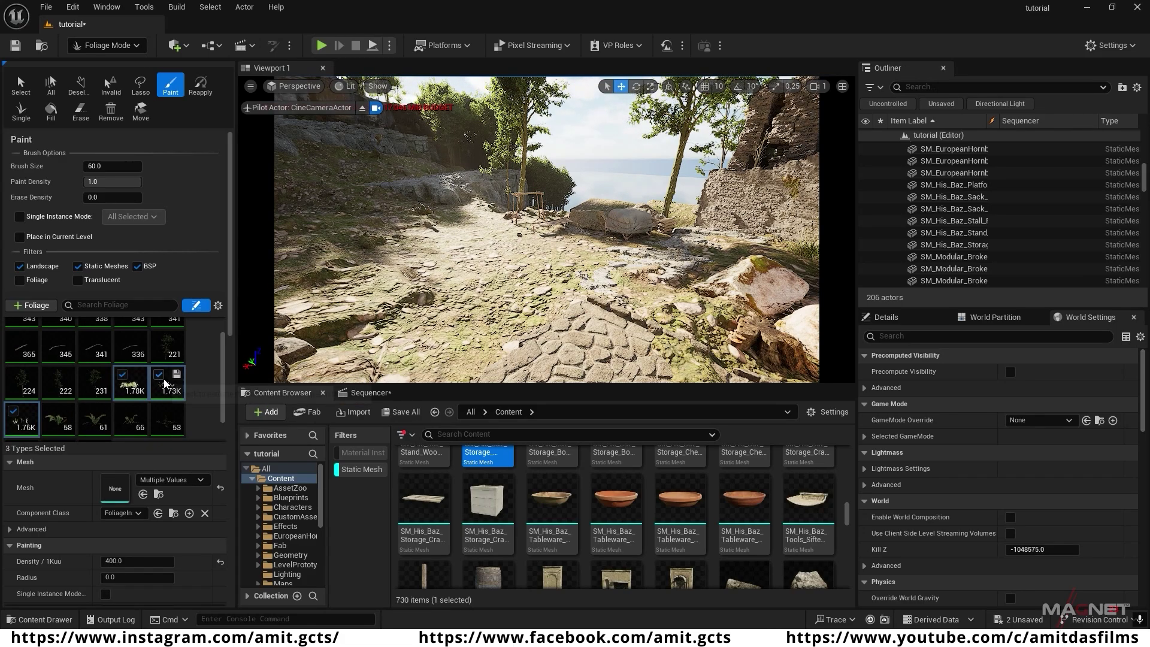
scroll(230, 316, down, 6)
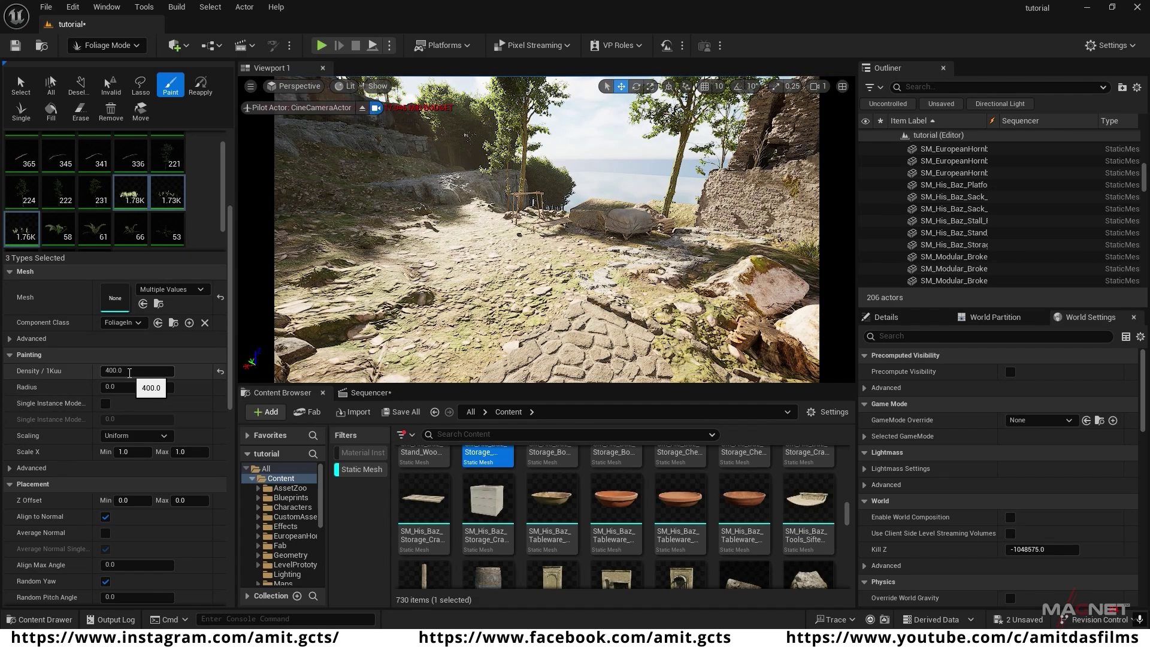
- Set the density of the three selected foliage types to 600 and paint them on the ground before the ruin wall
drag(124, 372, 92, 373)
text(600)
key(Return)
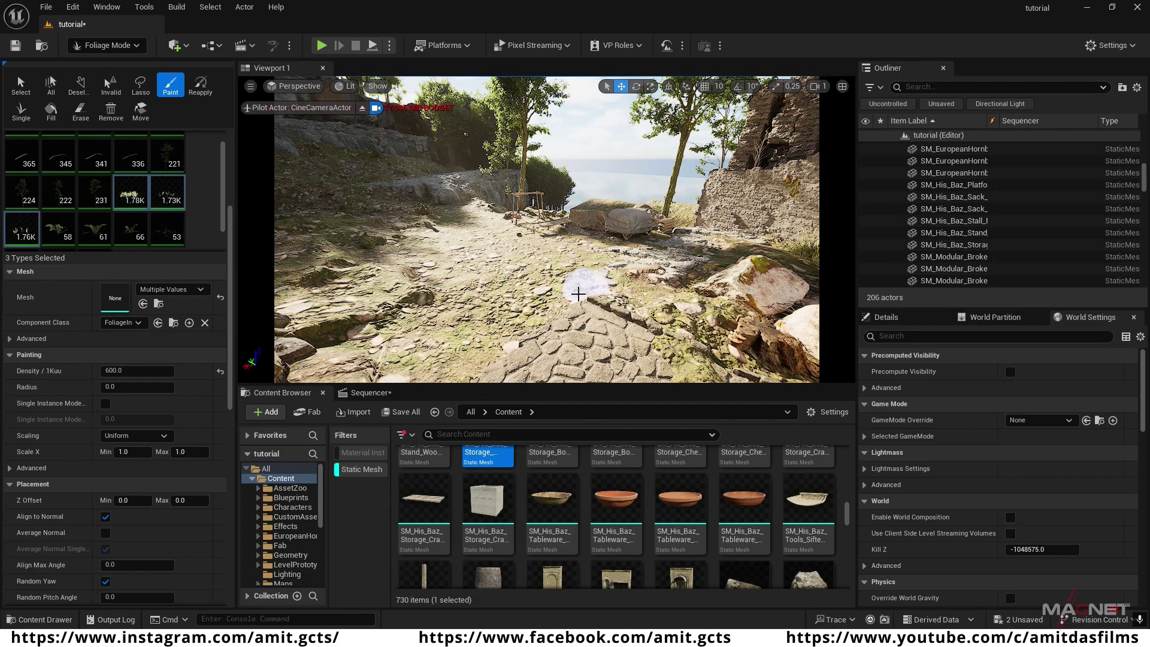
key(w)
mouse_move(579, 293)
right_down()
mouse_move(647, 294)
mouse_move(677, 308)
right_up()
mouse_move(629, 292)
mouse_down()
mouse_move(642, 289)
mouse_move(632, 299)
mouse_up()
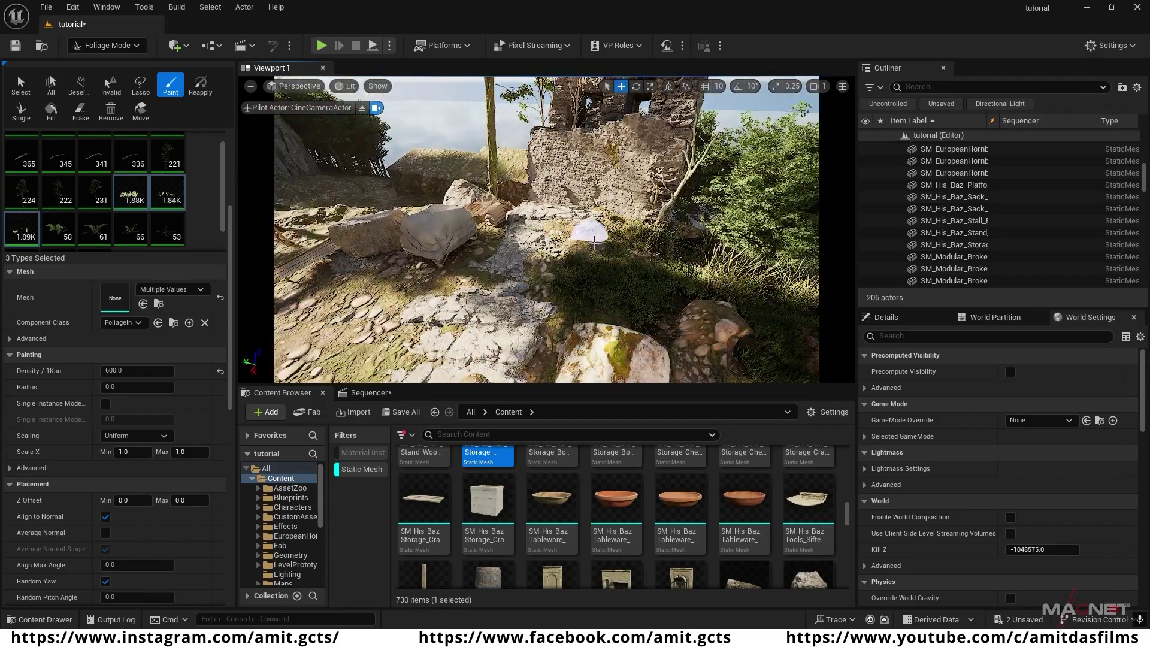
- Paint the three grass types over the bare ground around the boulders, covered sack and wooden platform
right_drag(594, 242, 570, 239)
mouse_move(570, 239)
mouse_down()
mouse_move(437, 289)
mouse_move(437, 311)
mouse_up()
right_drag(436, 311, 402, 318)
drag(402, 317, 521, 272)
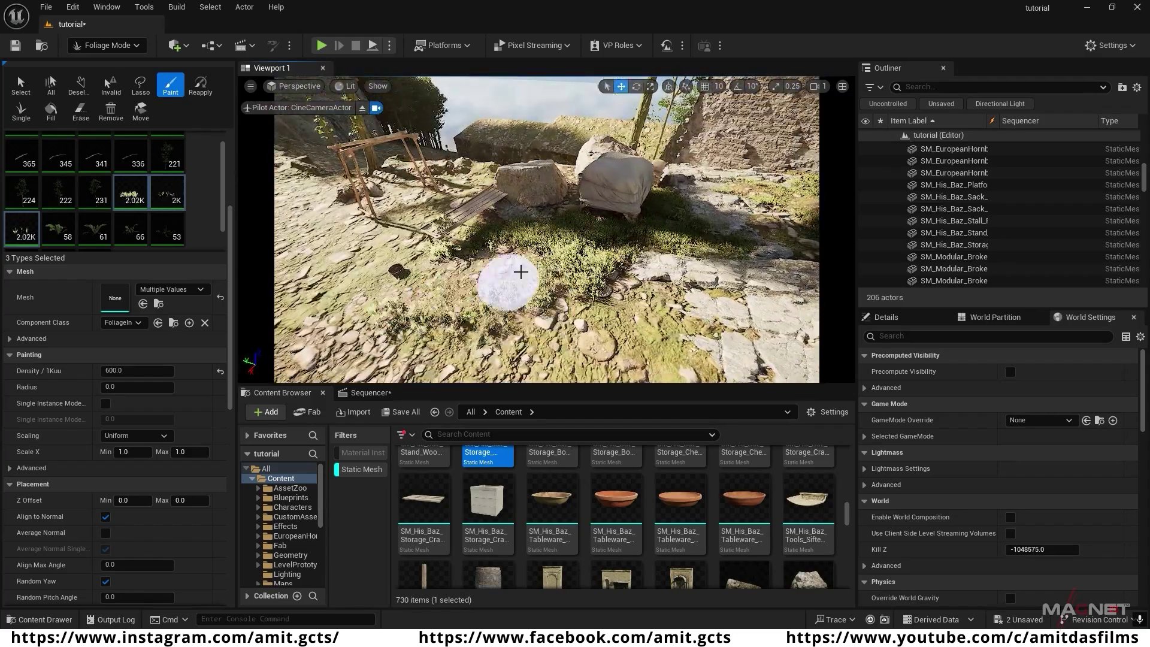
right_drag(521, 272, 491, 276)
drag(491, 276, 395, 281)
key(w)
mouse_move(396, 282)
right_down()
mouse_move(335, 269)
mouse_move(423, 257)
right_up()
scroll(395, 281, down, 1)
mouse_move(424, 258)
mouse_down()
mouse_move(455, 290)
mouse_move(366, 170)
mouse_up()
right_drag(510, 193, 474, 197)
mouse_move(510, 193)
mouse_down()
mouse_move(487, 215)
mouse_move(563, 253)
mouse_up()
mouse_move(562, 253)
right_down()
mouse_move(533, 245)
mouse_move(527, 261)
mouse_move(562, 253)
right_up()
key(s)
drag(563, 253, 699, 264)
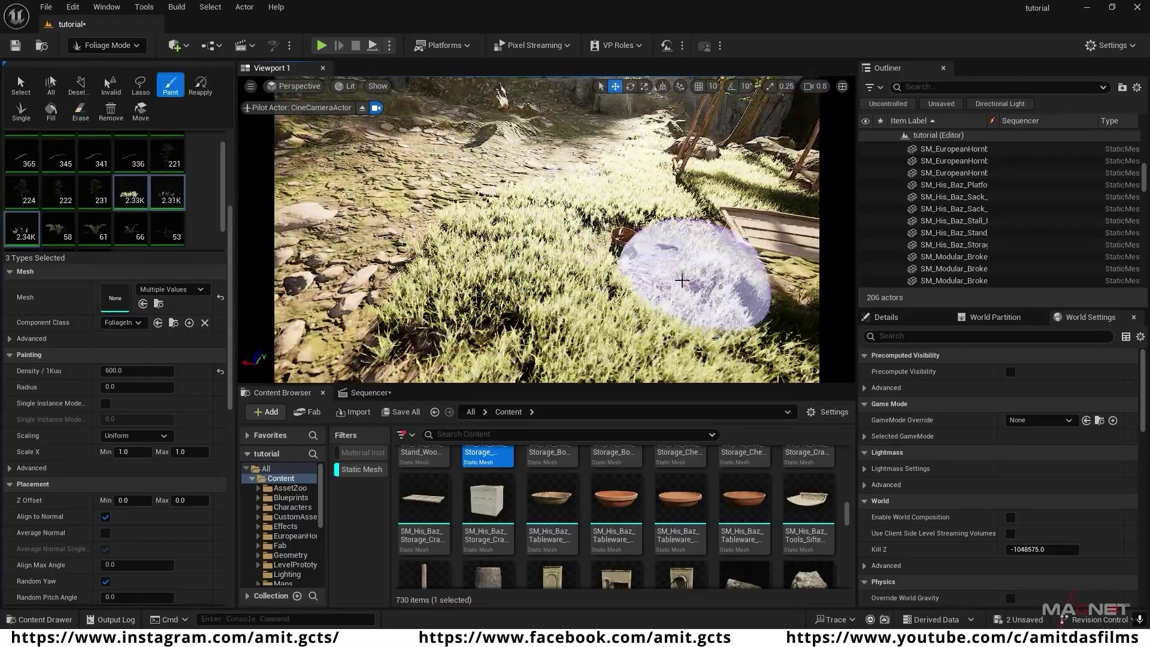
- Extend the painted grass across the open clearing toward the cobbled stone patch and large rocks
right_drag(699, 265, 797, 258)
drag(539, 263, 586, 288)
right_drag(586, 287, 635, 281)
drag(600, 276, 692, 226)
mouse_move(692, 226)
right_down()
mouse_move(647, 192)
mouse_move(737, 216)
right_up()
drag(673, 215, 636, 239)
mouse_move(635, 240)
right_down()
mouse_move(605, 264)
mouse_move(647, 282)
right_up()
drag(575, 240, 622, 213)
right_drag(622, 213, 540, 216)
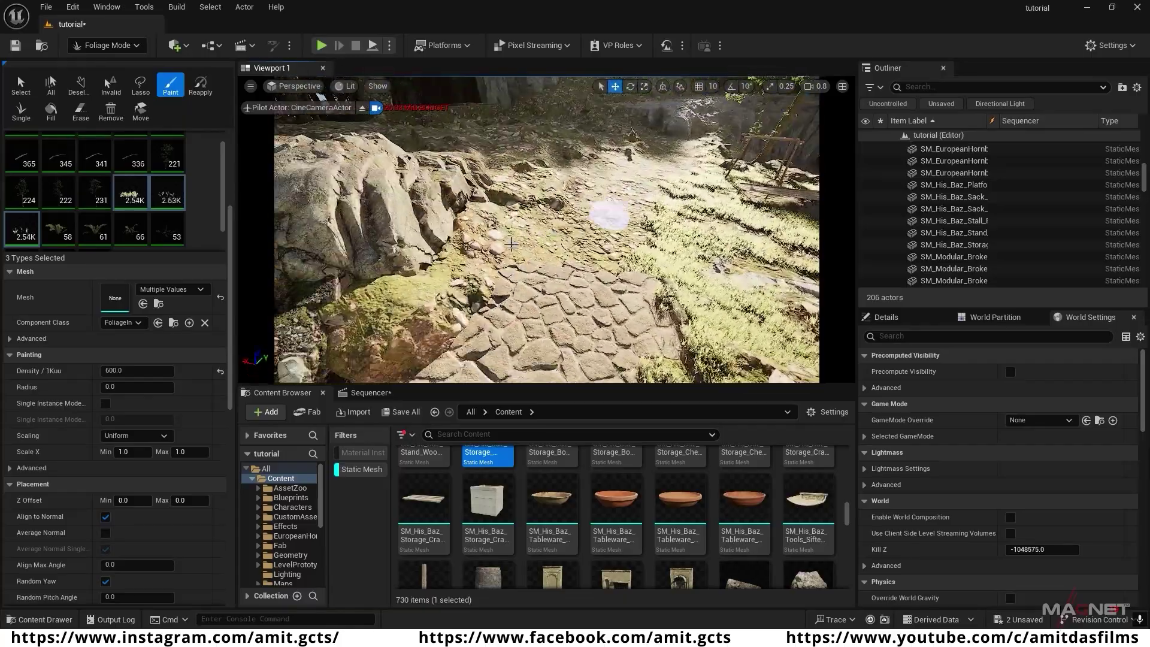
mouse_move(608, 216)
mouse_down()
mouse_move(719, 267)
mouse_move(549, 228)
mouse_move(724, 251)
mouse_up()
mouse_move(724, 250)
right_down()
mouse_move(779, 198)
mouse_move(529, 233)
right_up()
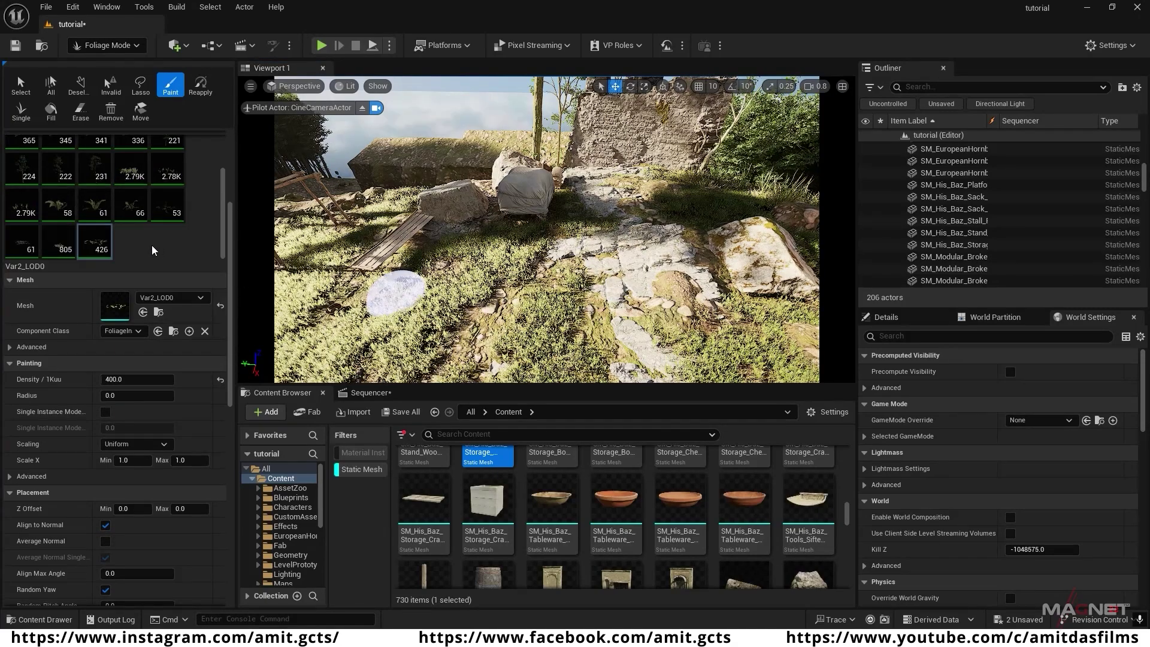
- Set the Var2_LOD0 foliage type's density to 600 and paint it over the foreground grass
click(93, 242)
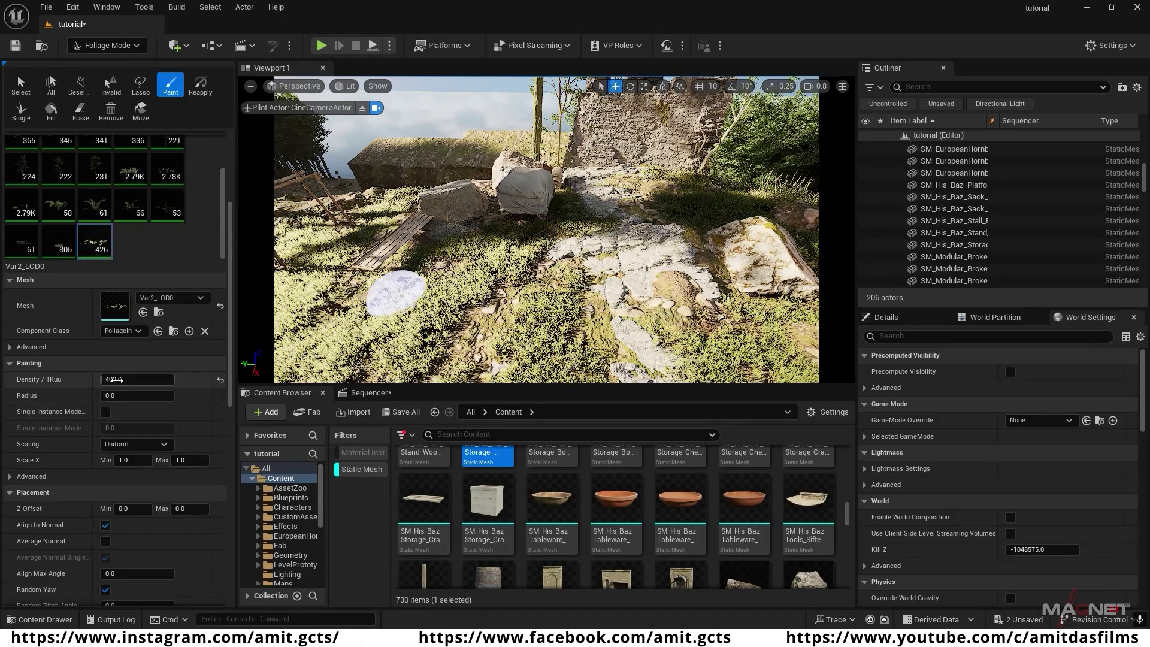
click(131, 379)
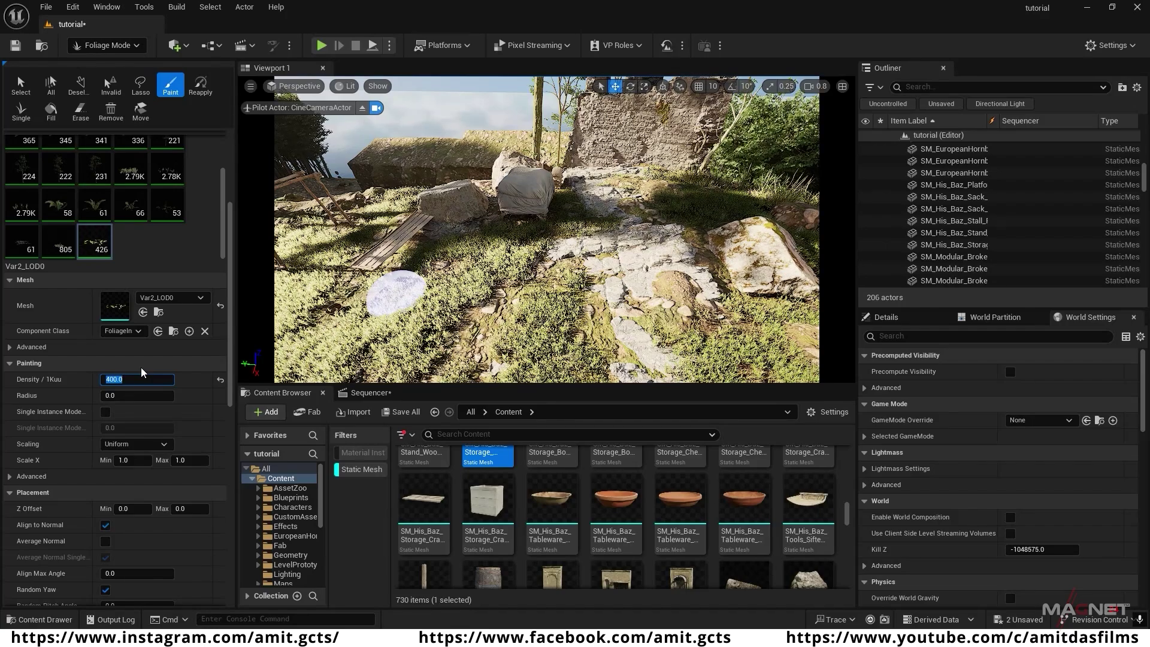
text(600)
key(Return)
drag(496, 301, 451, 351)
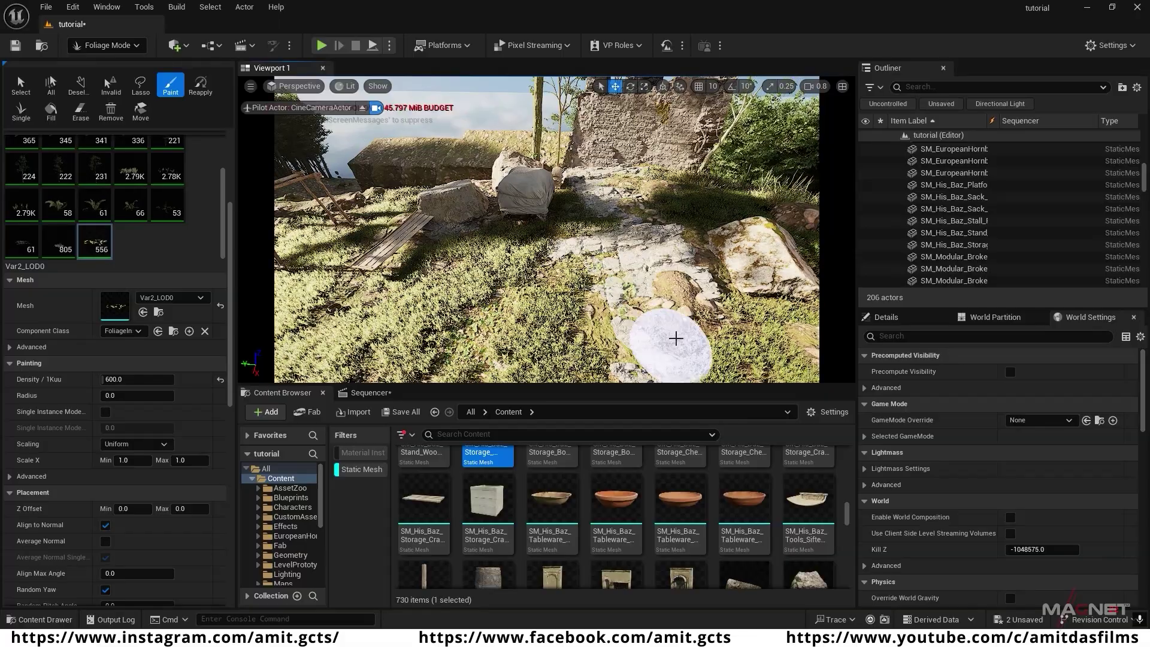
- Paint more Var2_LOD0 foliage along both sides of the stone path and across the surrounding clearing
right_drag(676, 339, 599, 234)
drag(599, 234, 727, 259)
right_drag(727, 260, 751, 244)
drag(750, 244, 427, 298)
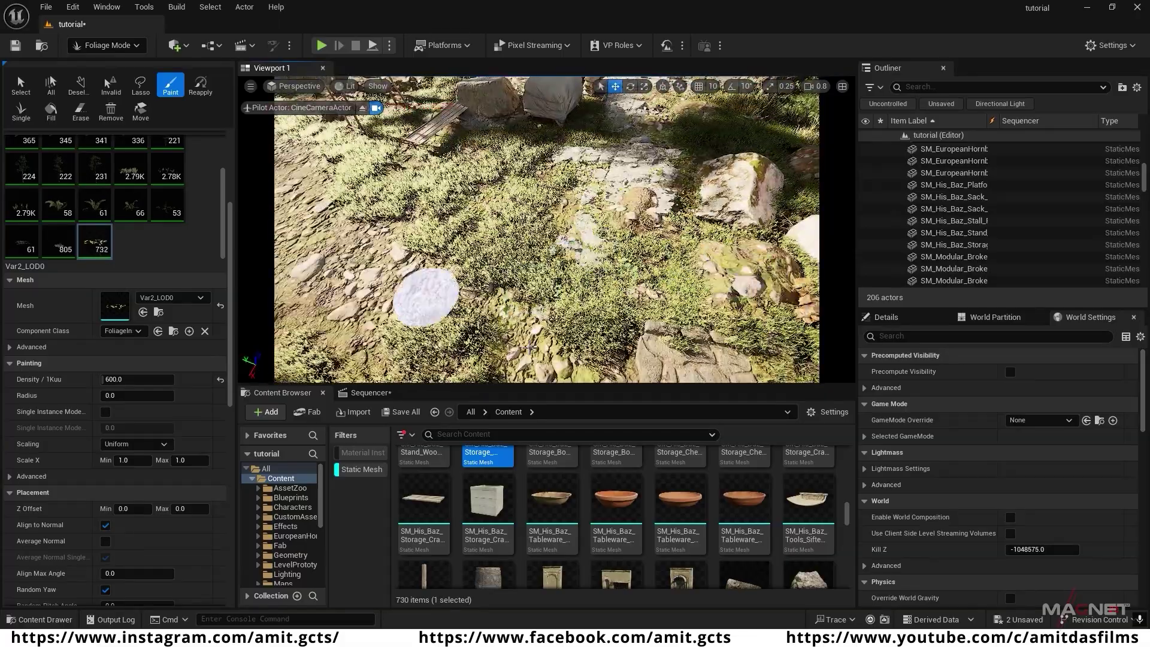
mouse_move(427, 297)
right_down()
mouse_move(383, 239)
mouse_move(516, 311)
right_up()
mouse_move(515, 311)
mouse_down()
mouse_move(476, 358)
mouse_move(443, 335)
mouse_up()
mouse_move(443, 336)
right_down()
mouse_move(443, 281)
mouse_move(498, 299)
right_up()
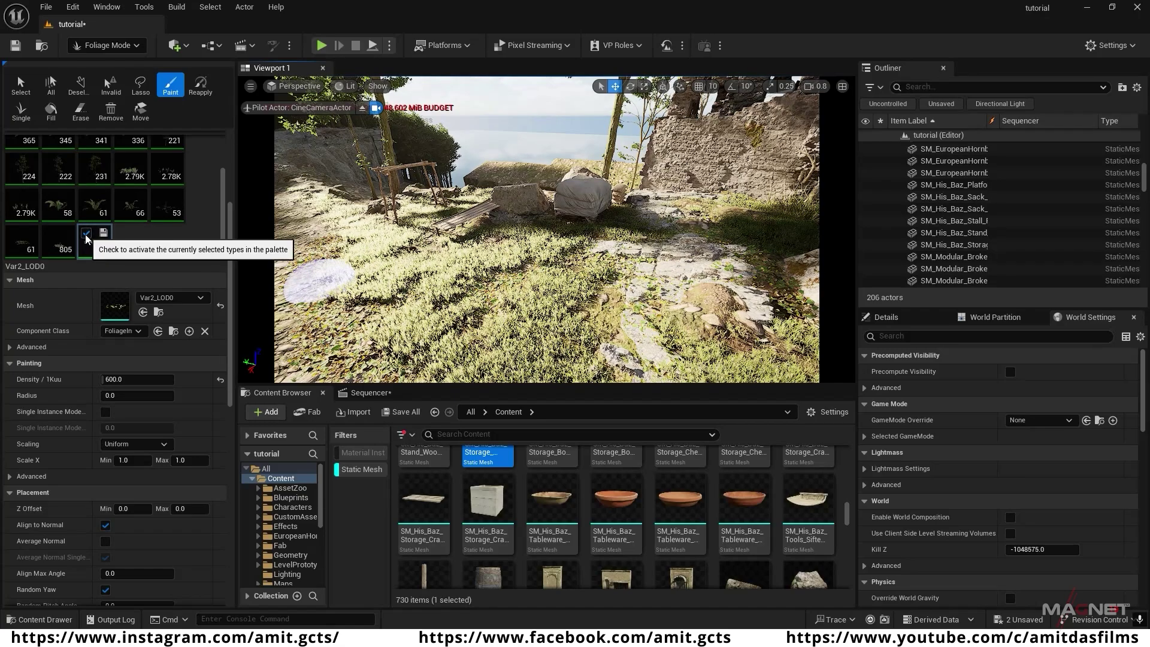
- Activate the nine wood stick foliage types for painting and set their maximum X scale to 2
scroll(120, 197, up, 2)
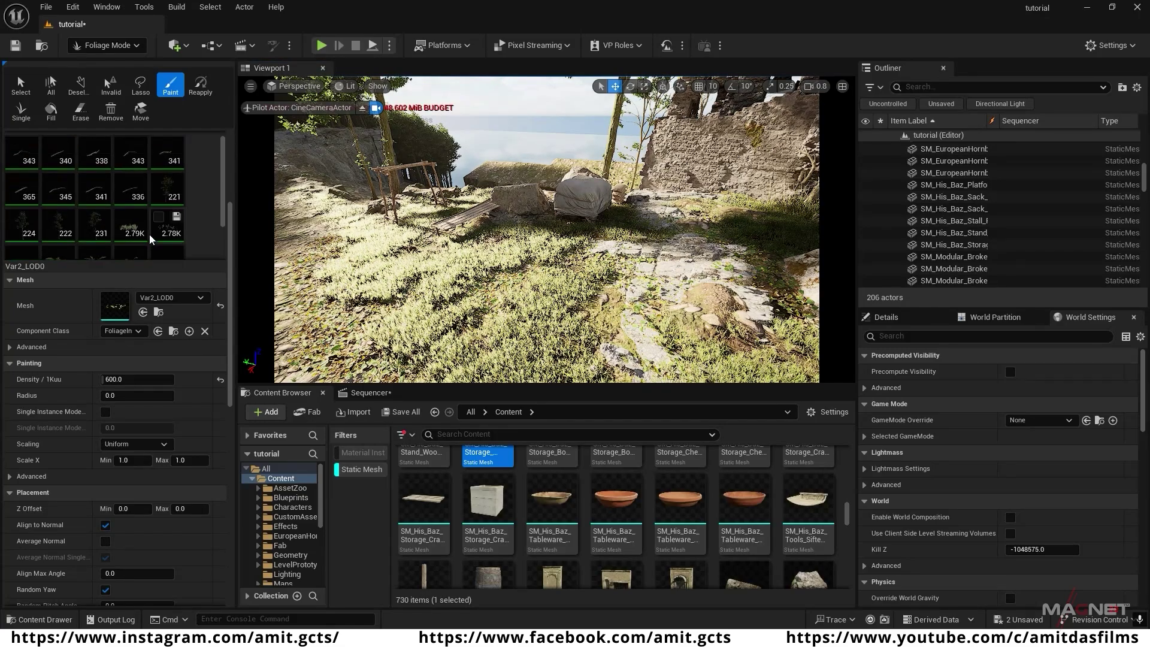
click(137, 200)
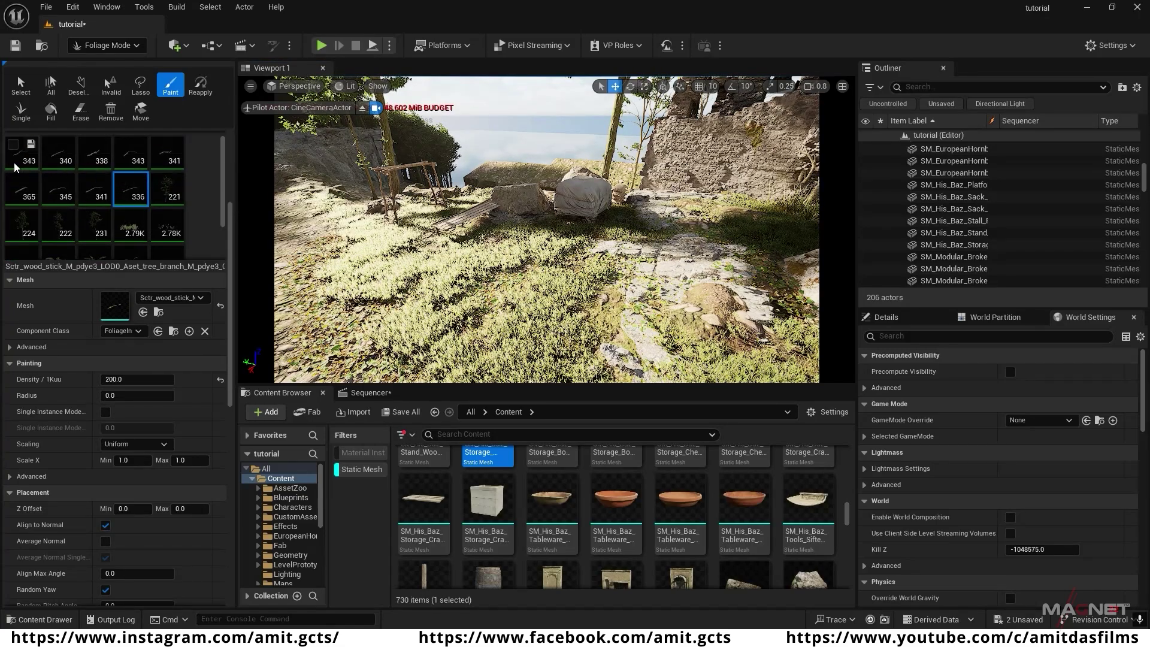
shift+click(14, 147)
click(13, 145)
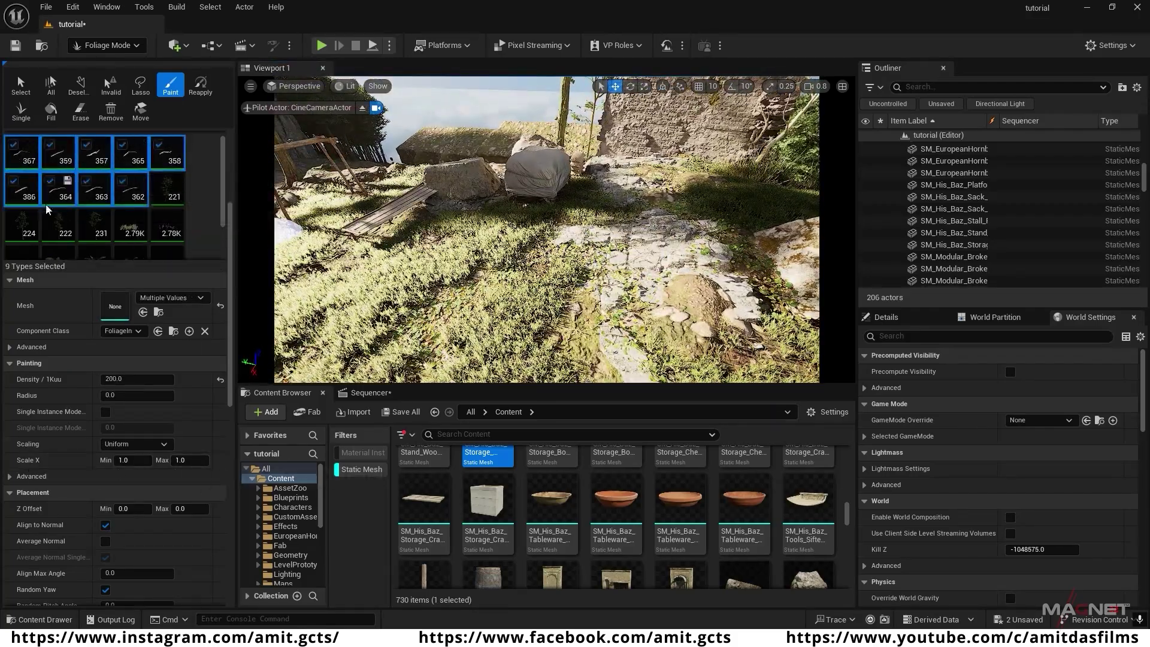
click(187, 461)
text(2)
key(Return)
- Scatter wood sticks over the grass clearing, around the tree stump and near the boulders by the ruin wall
click(376, 340)
right_drag(421, 315, 383, 308)
click(405, 257)
mouse_move(406, 257)
right_down()
mouse_move(515, 264)
mouse_move(443, 255)
right_up()
click(537, 305)
mouse_move(537, 305)
right_down()
mouse_move(545, 279)
mouse_move(609, 321)
right_up()
click(609, 321)
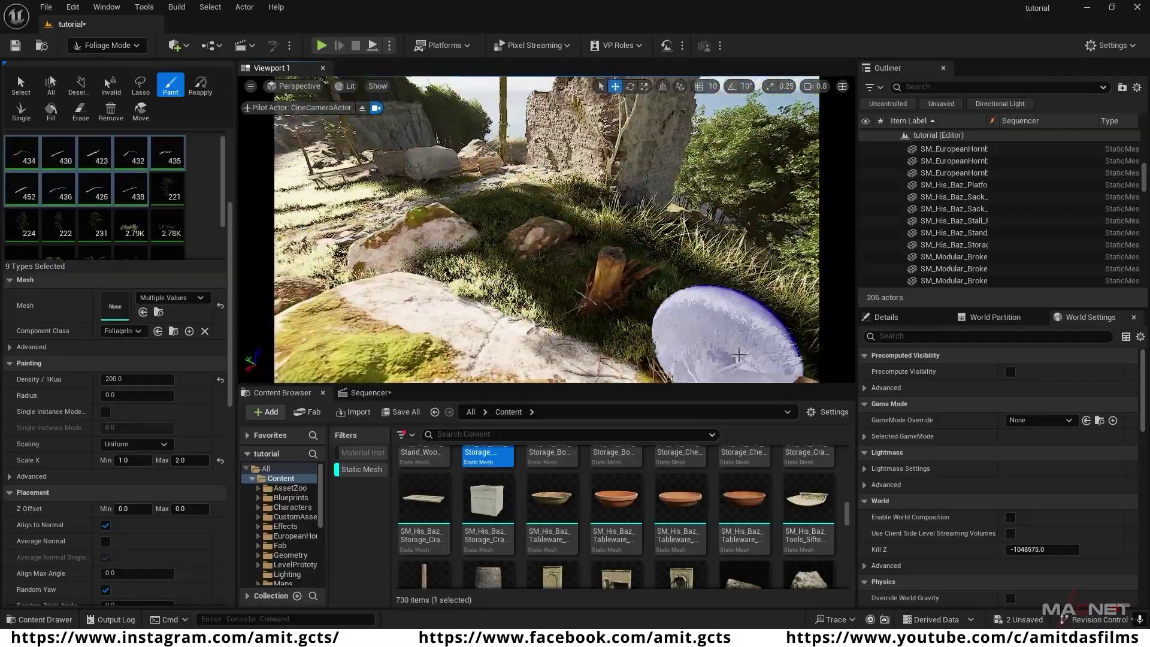
click(729, 326)
mouse_move(729, 326)
right_down()
mouse_move(592, 273)
mouse_move(651, 270)
mouse_move(605, 317)
right_up()
click(592, 273)
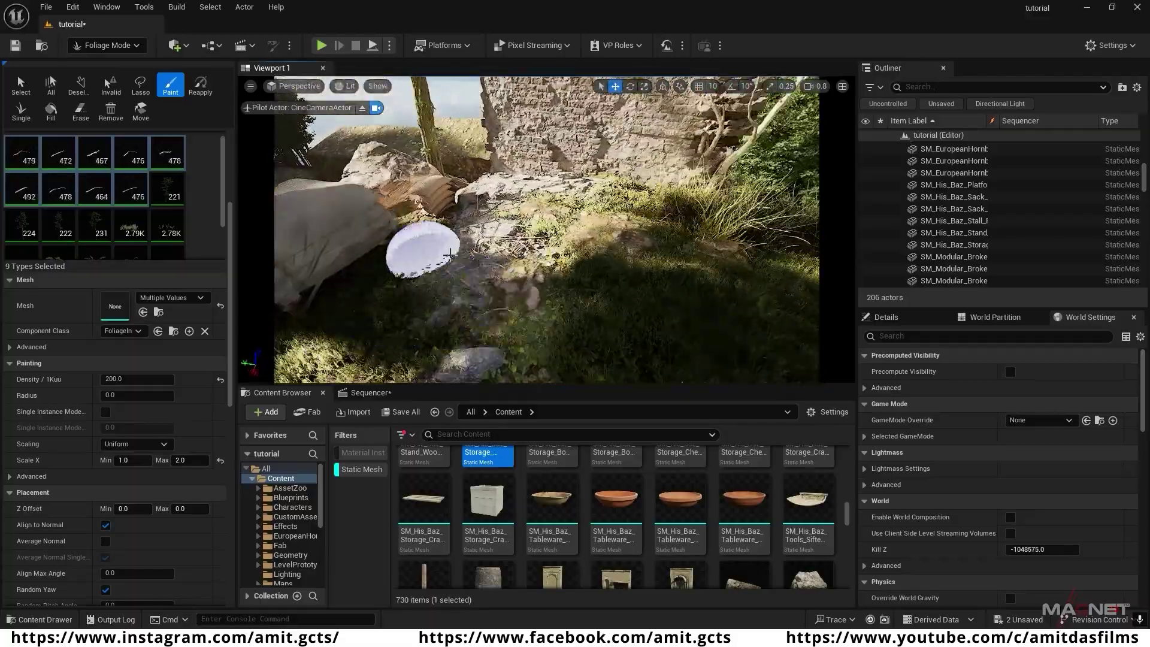
click(423, 244)
mouse_move(424, 244)
right_down()
mouse_move(360, 263)
mouse_move(383, 204)
right_up()
mouse_move(509, 240)
right_down()
mouse_move(527, 297)
mouse_move(593, 296)
mouse_move(531, 290)
right_up()
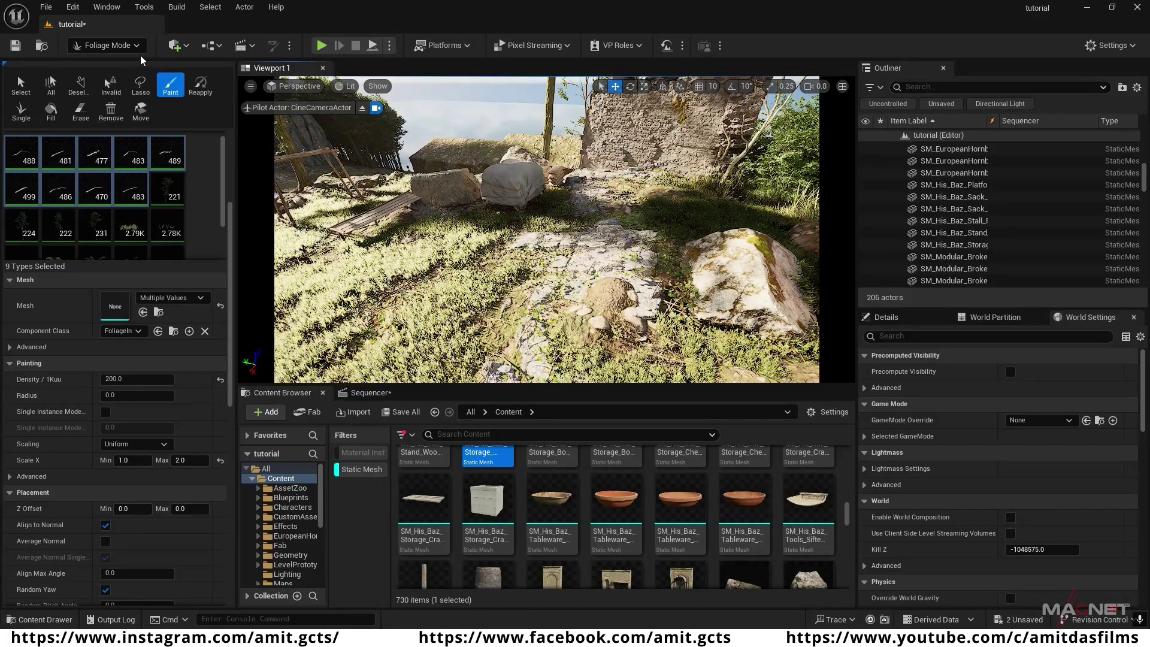
- Switch to Selection mode and place the SM_His_Med storage barrel mesh on the grass near the wooden platform
click(107, 45)
click(111, 67)
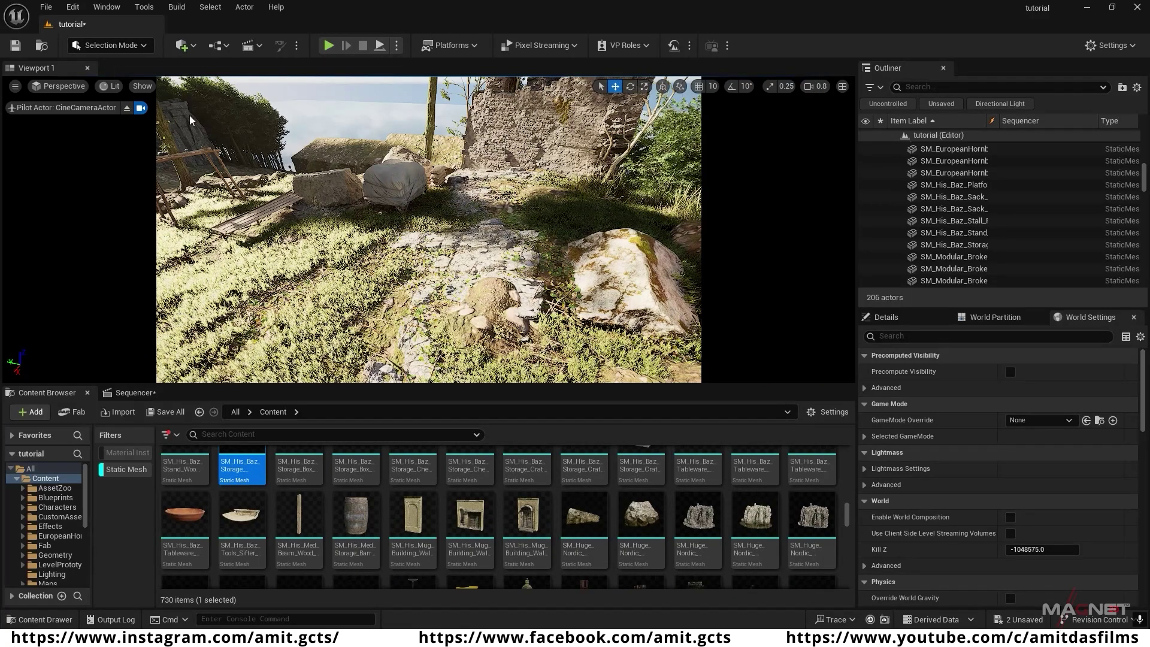
right_drag(449, 281, 409, 296)
click(356, 515)
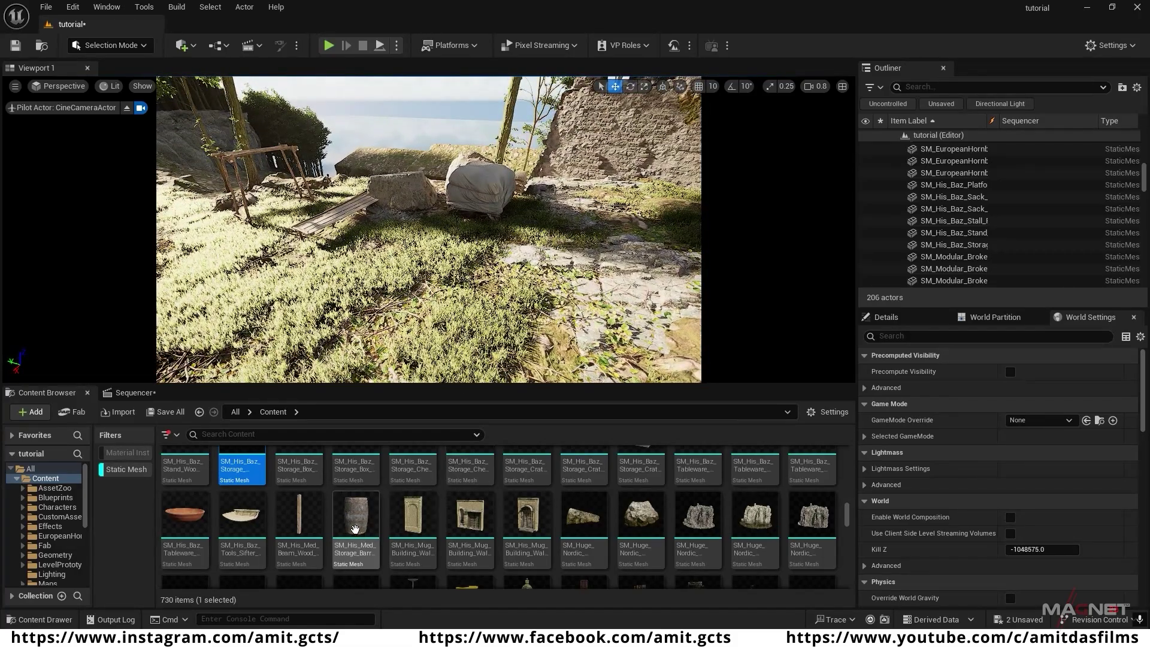
drag(397, 253, 358, 246)
- Place a SM_Massive_Nordic rock in front of the ruin tower and adjust its scale
right_drag(359, 251, 491, 240)
scroll(611, 538, down, 5)
drag(470, 532, 479, 189)
key(r)
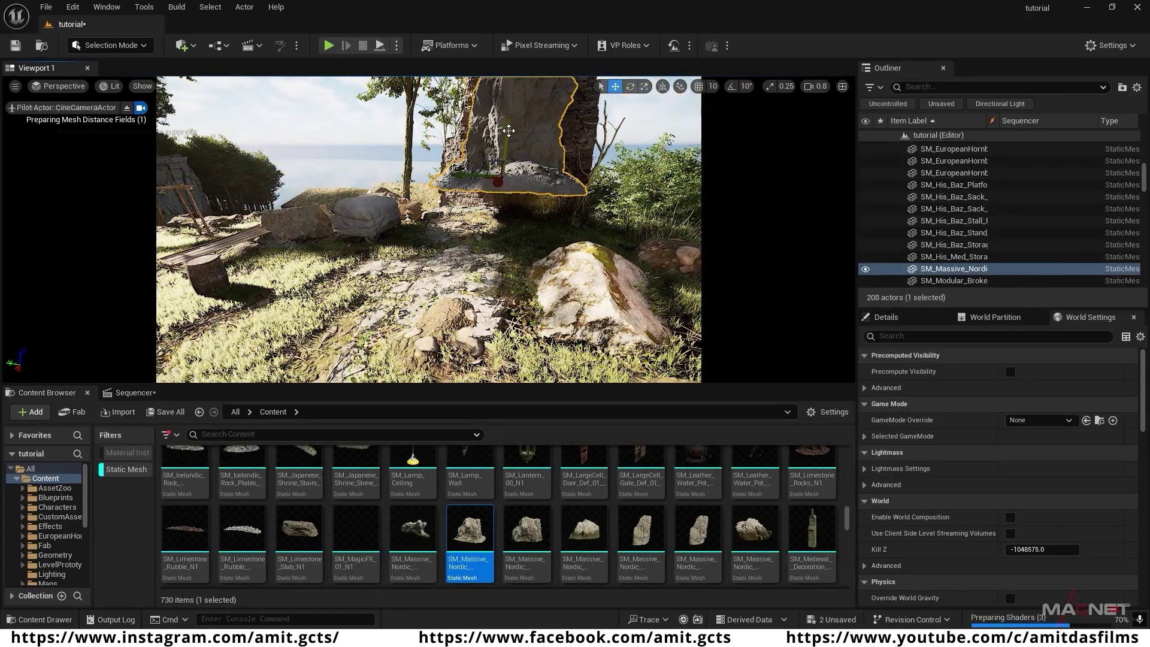
drag(473, 259, 539, 261)
key(Escape)
- Place a SM_Modular_Broken brick piece on the ground beside the covered sack and rotate it
mouse_move(540, 258)
right_down()
mouse_move(515, 255)
mouse_move(528, 258)
right_up()
scroll(736, 518, down, 1)
scroll(736, 518, down, 2)
drag(812, 543, 408, 282)
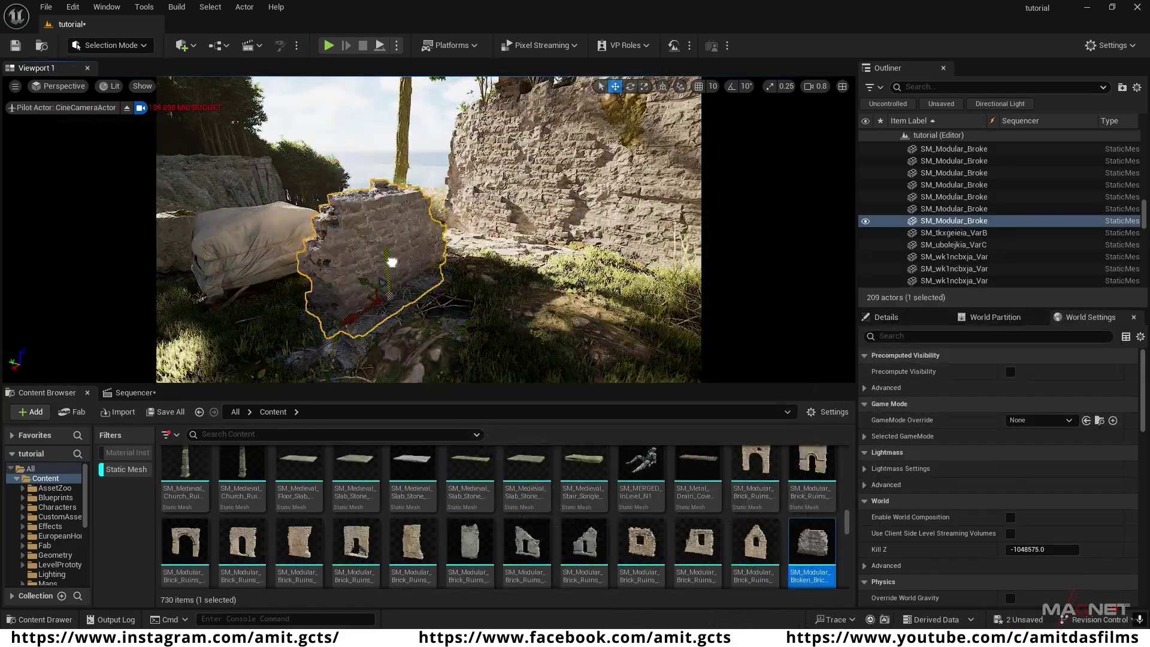
key(e)
drag(471, 258, 479, 284)
key(Escape)
mouse_move(479, 285)
right_down()
mouse_move(498, 270)
mouse_move(488, 279)
right_up()
- Place the SM_Old_Wooden_Crate and SM_Pile_Of_Chains meshes on the ground near the boulders and ruin wall
scroll(736, 519, down, 5)
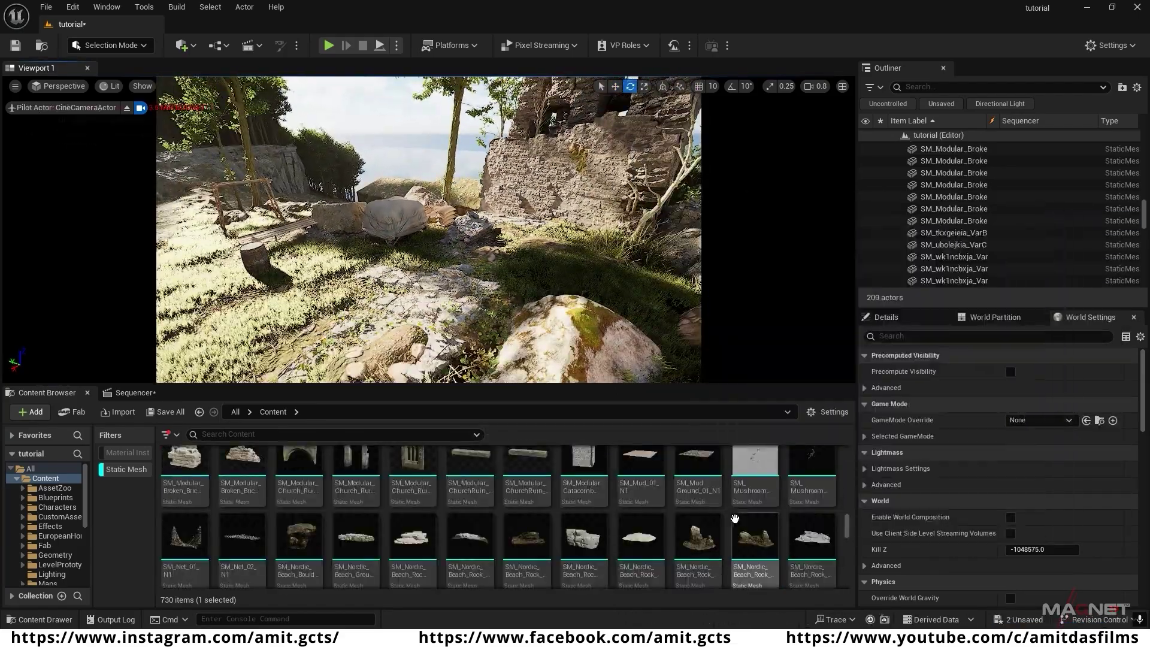
scroll(779, 519, down, 3)
drag(585, 486, 561, 230)
drag(812, 486, 319, 202)
right_drag(419, 240, 383, 252)
- Place the old wooden door mesh on the rock beside the ruin and lean it against the stone wall
right_drag(456, 240, 575, 240)
drag(698, 486, 569, 310)
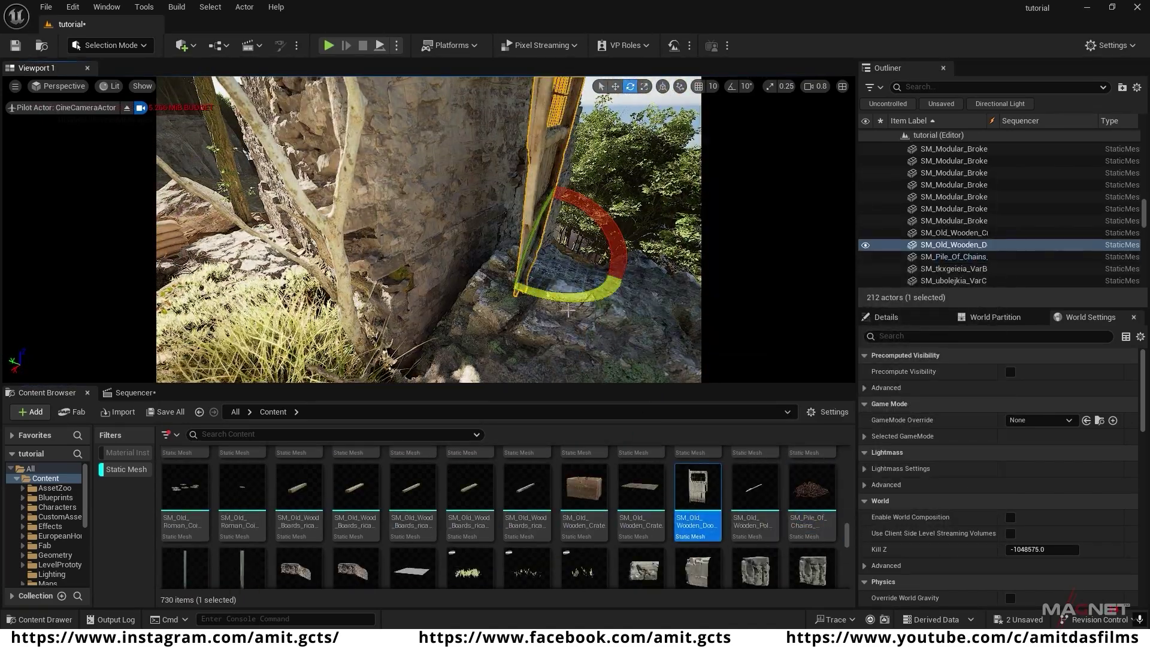
right_drag(568, 310, 557, 272)
drag(599, 333, 569, 330)
key(w)
drag(563, 282, 486, 260)
key(e)
key(w)
key(e)
key(Escape)
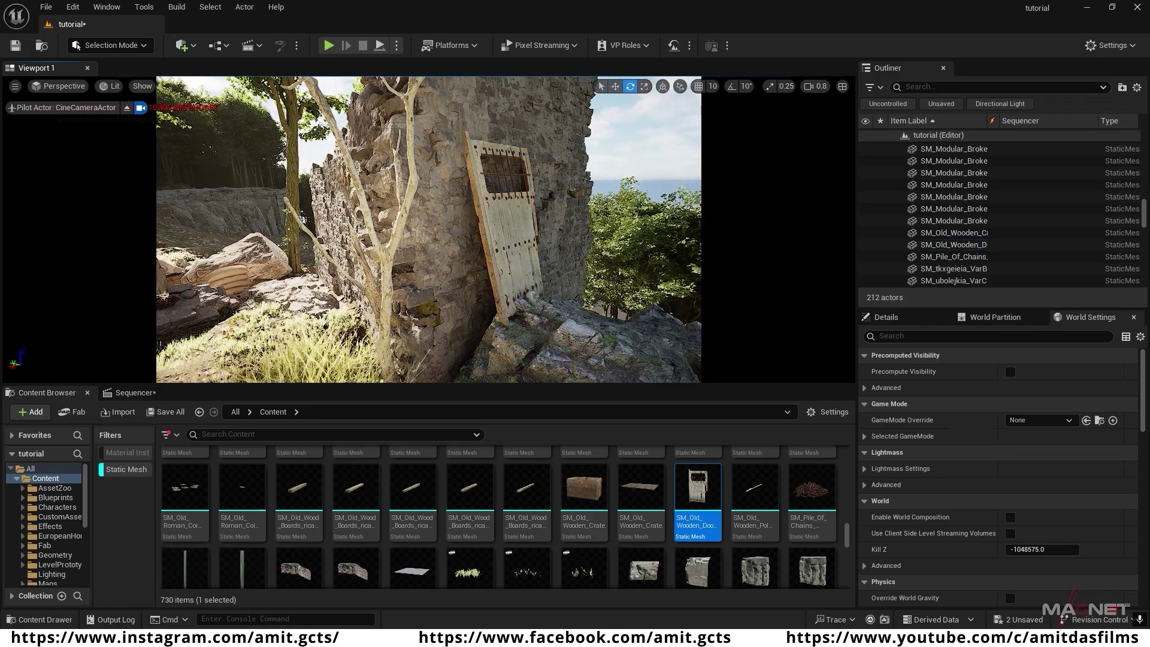
- Place SM_ubolejkia VarA and VarB ferns on the ledges and openings of the ruined tower
right_drag(575, 240, 527, 264)
scroll(636, 531, down, 8)
scroll(617, 517, down, 3)
drag(698, 542, 393, 287)
key(r)
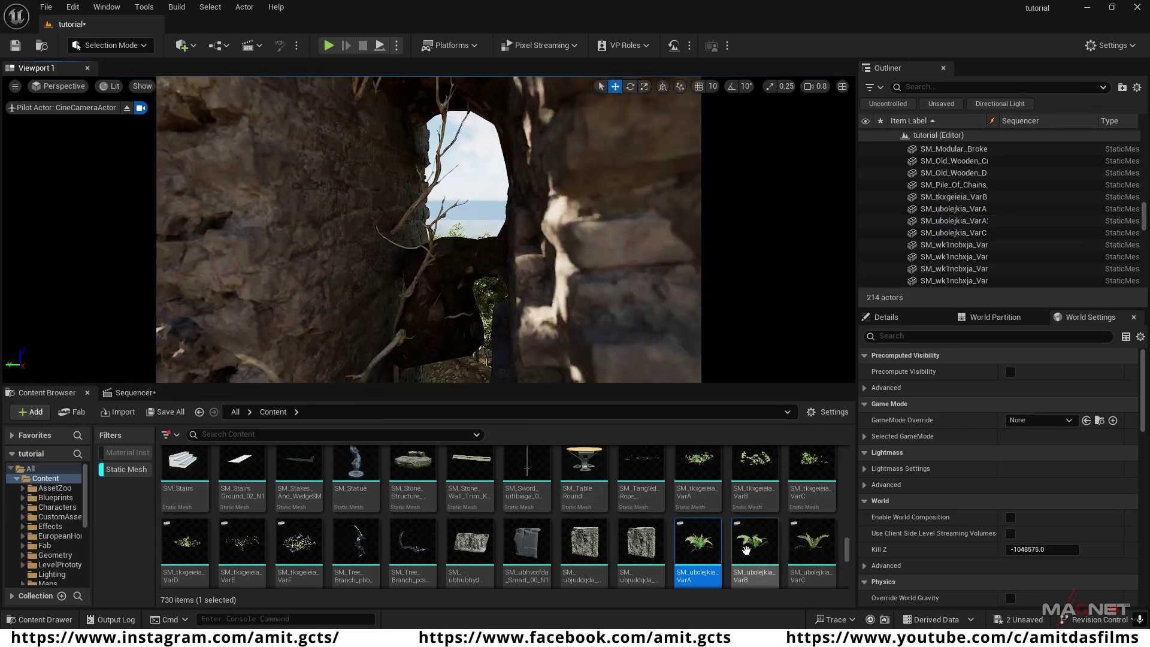
drag(749, 544, 418, 233)
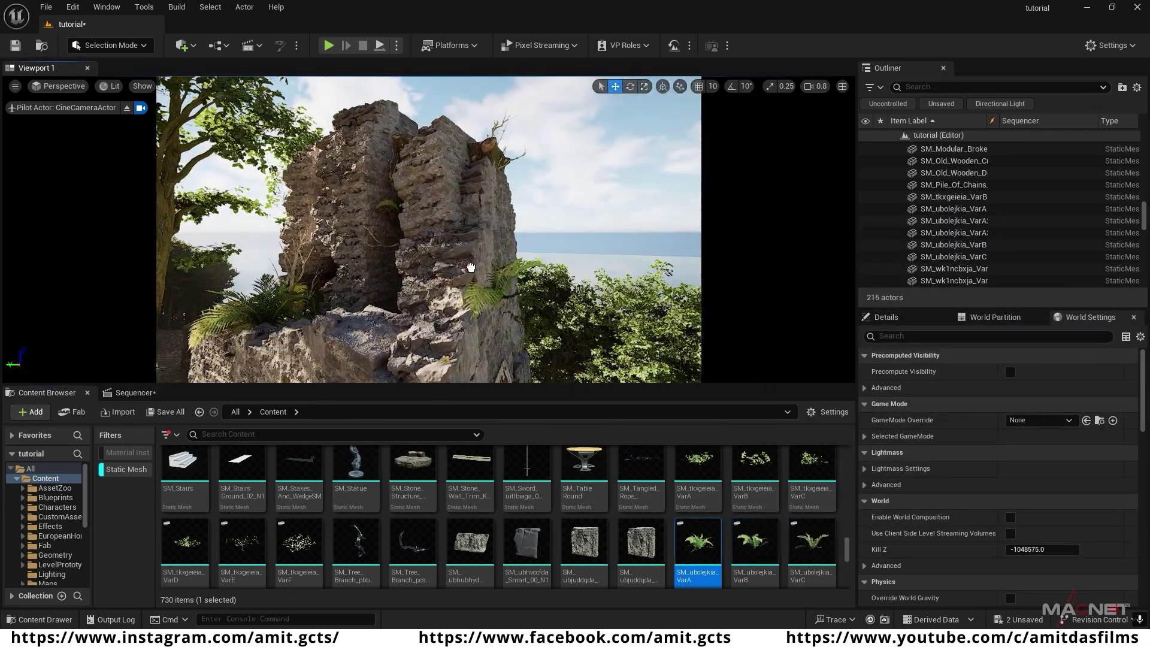
drag(698, 542, 462, 198)
- Place SM_vlkhcbxia_VarA and the SM_wk1ncbxja VarC, VarF and VarG plants around the ruin wall and its rocks
scroll(539, 522, down, 2)
drag(470, 509, 419, 345)
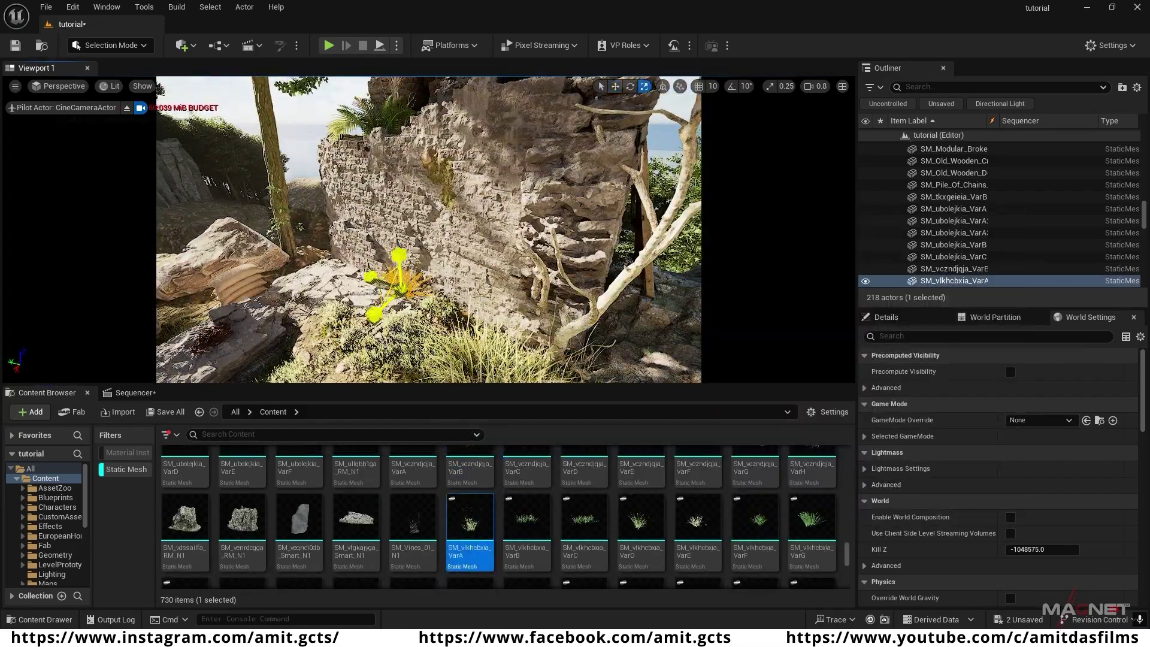
scroll(503, 522, down, 2)
click(584, 516)
drag(584, 516, 324, 282)
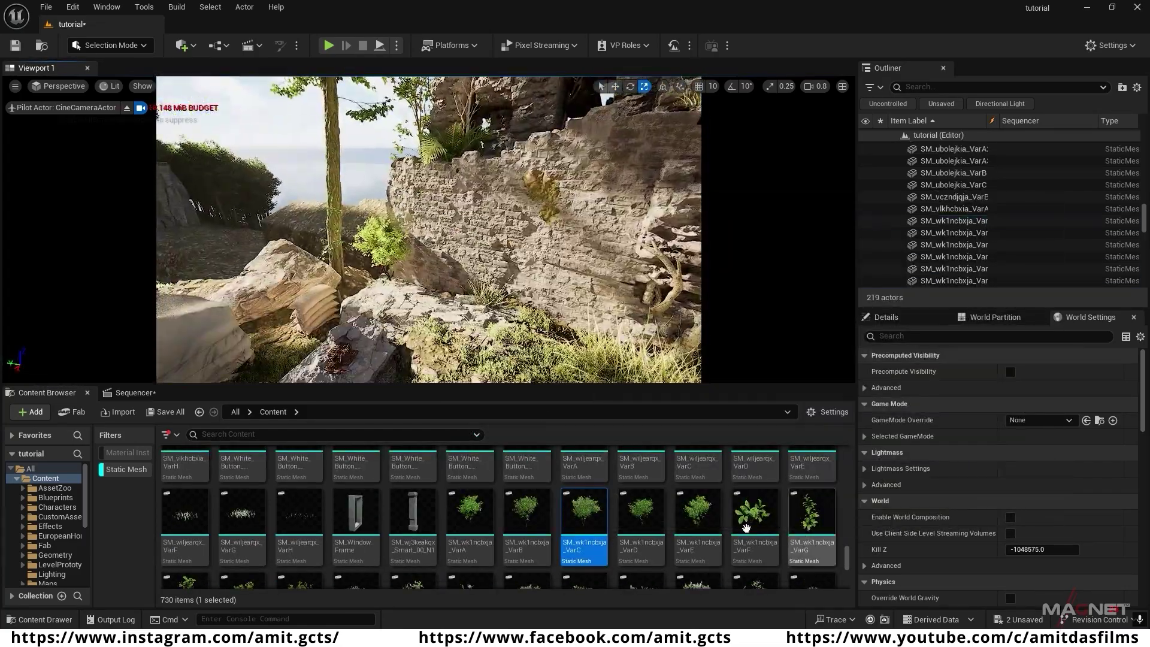
drag(755, 513, 306, 300)
drag(812, 512, 458, 276)
- Place SM_wknlfiuqx VarD, VarE and VarG bushes on the broken ledges of the ruined tower
scroll(527, 521, down, 1)
click(527, 518)
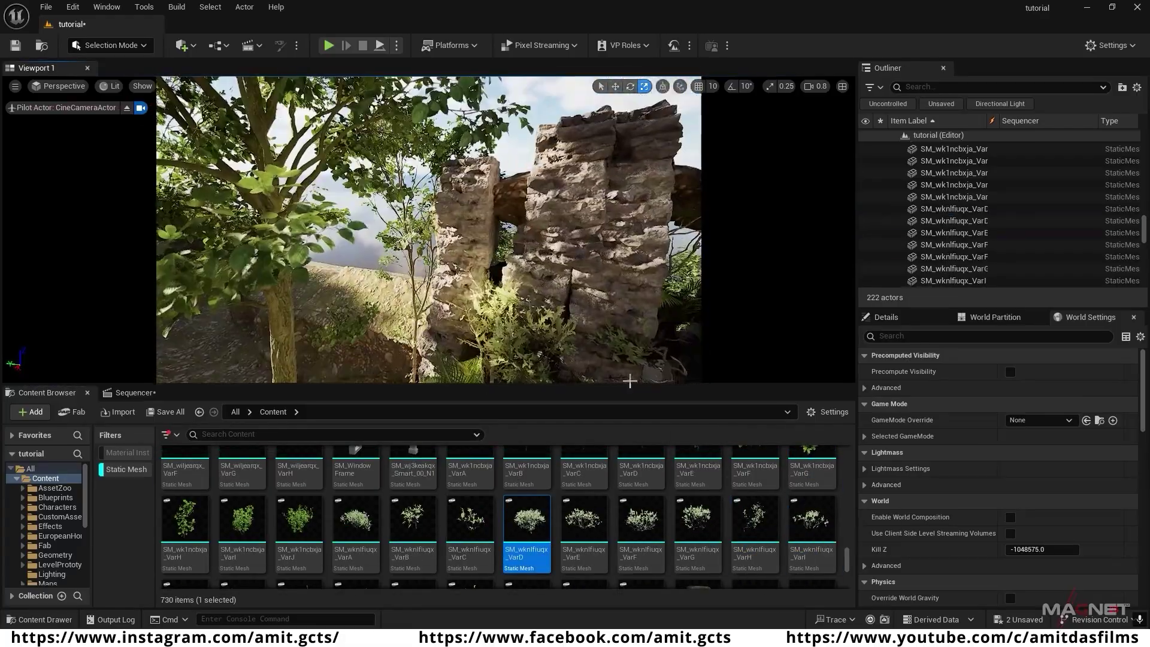
click(584, 518)
drag(584, 519, 513, 257)
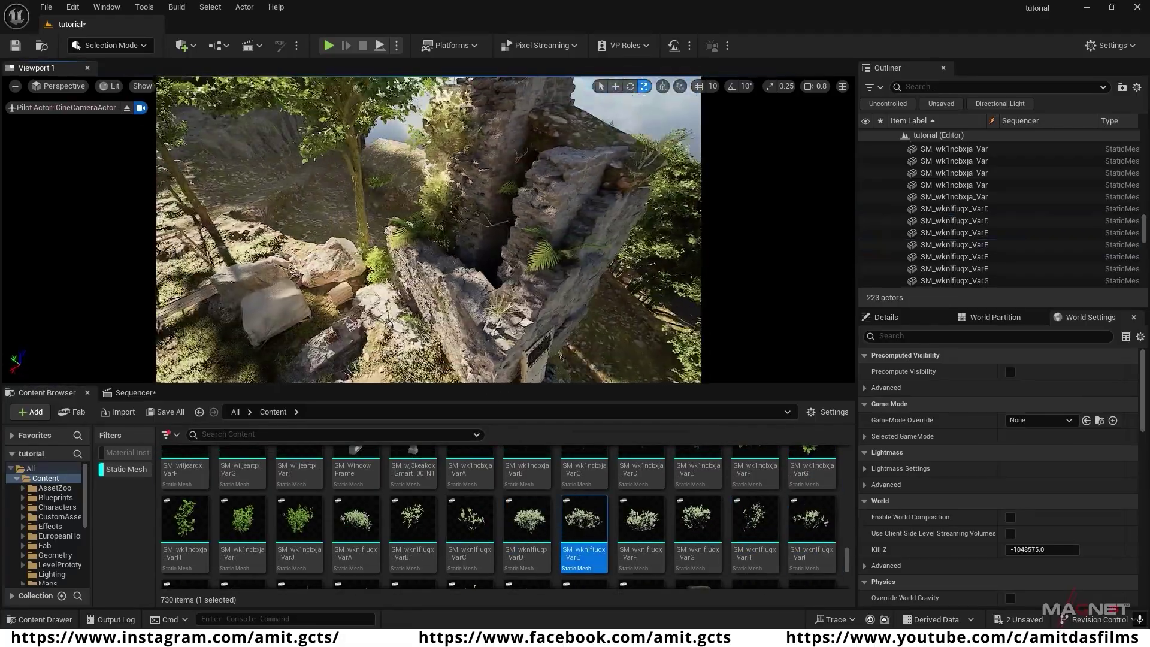
click(699, 519)
drag(698, 518, 483, 263)
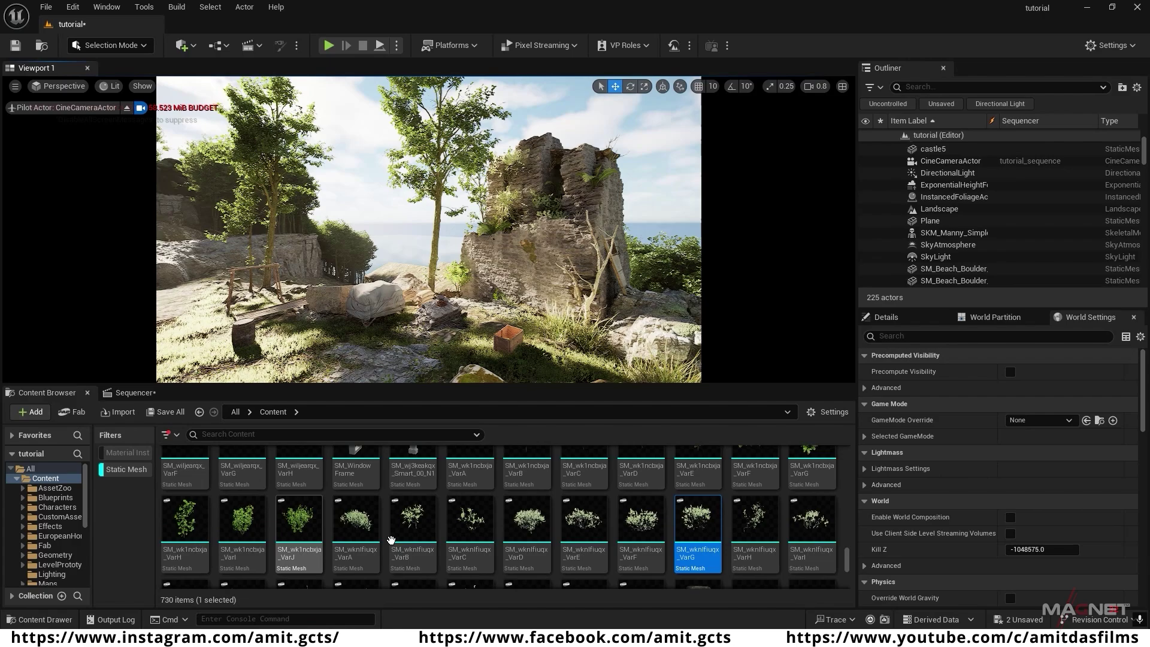
- Turn off the Static Mesh asset filter and open the Decals folder inside Content/MS
click(123, 470)
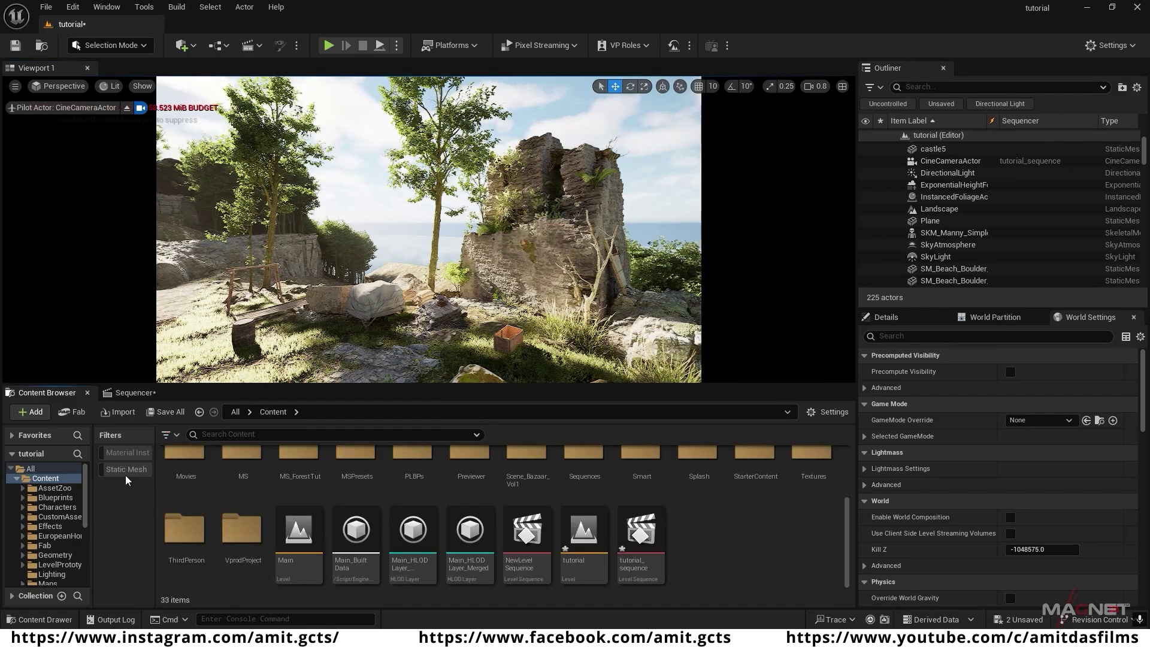
scroll(629, 488, up, 3)
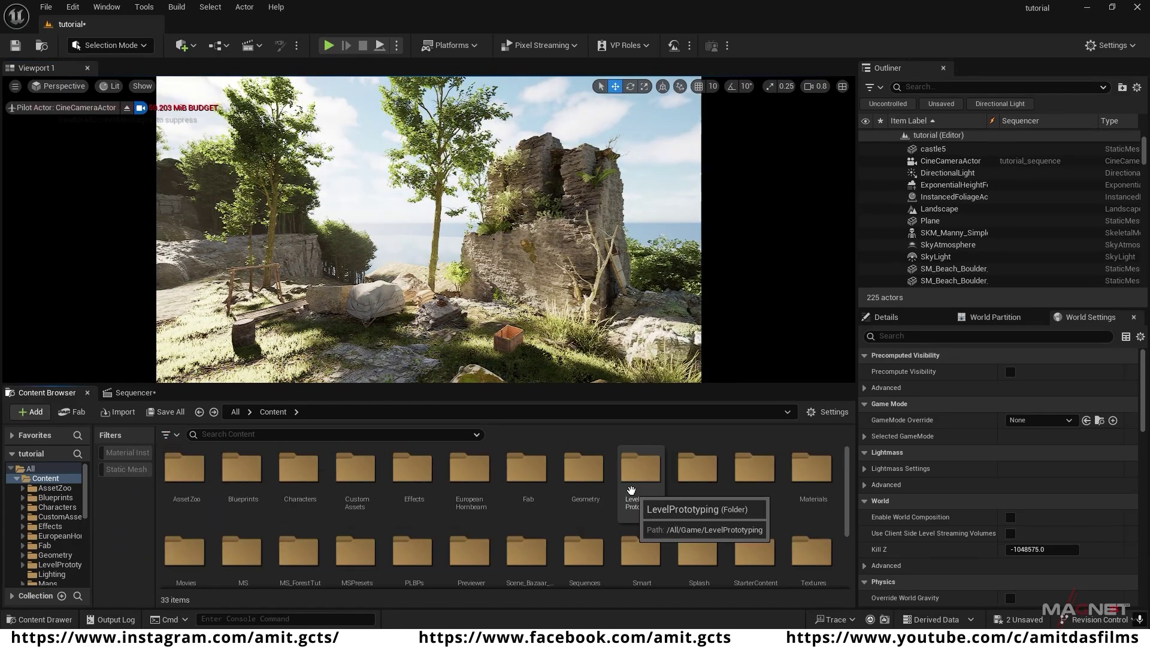
double_click(246, 552)
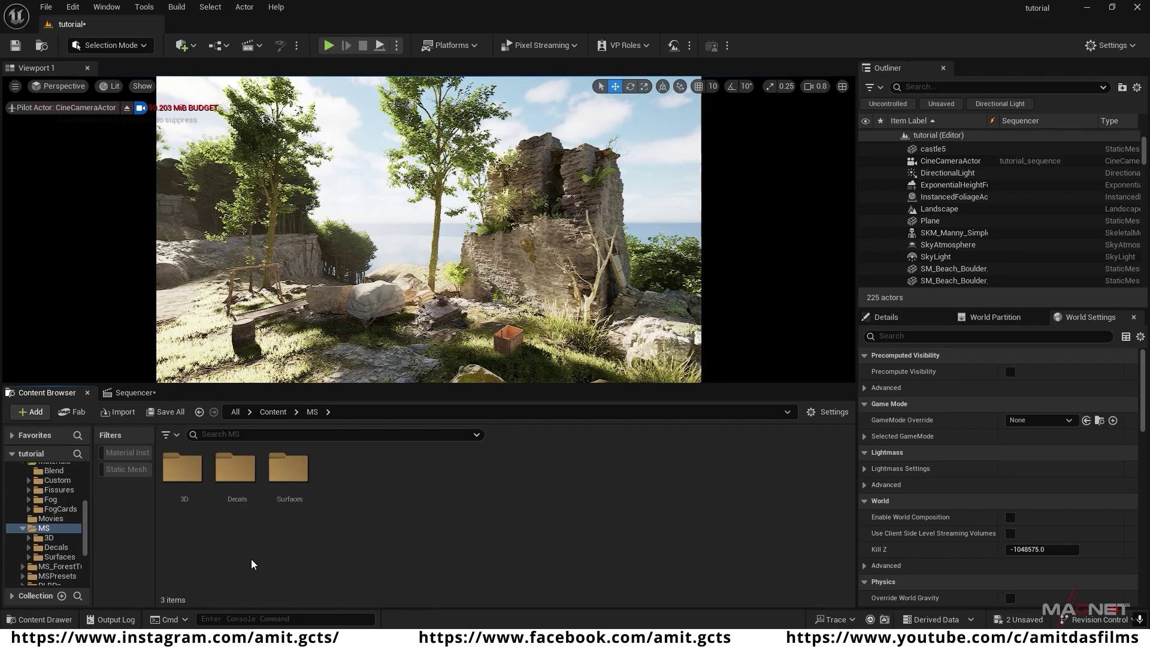
double_click(240, 478)
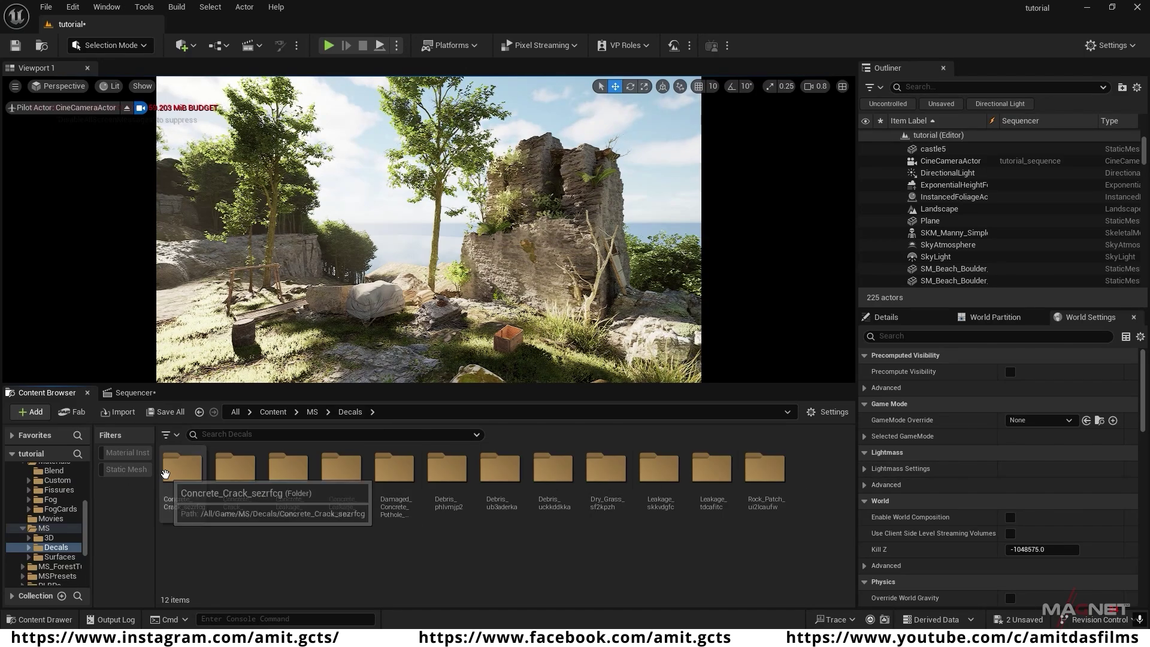
- Filter the Decals folder to show only Material Instance assets, checking that option among the Material type filters
click(131, 454)
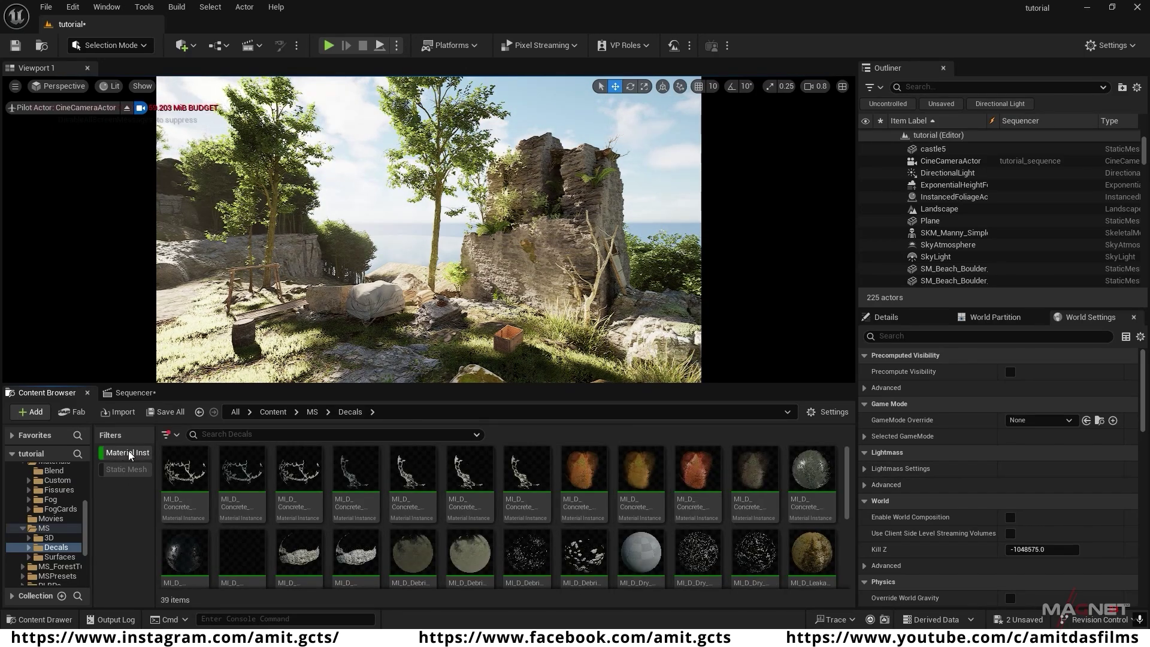
click(174, 438)
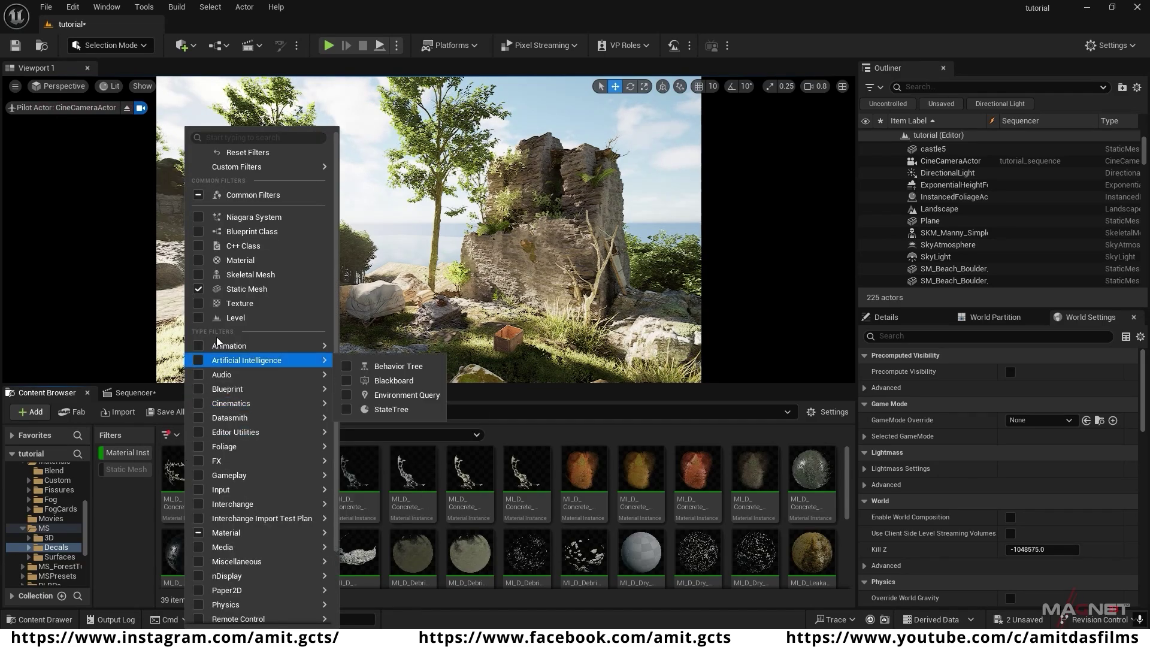
mouse_move(230, 533)
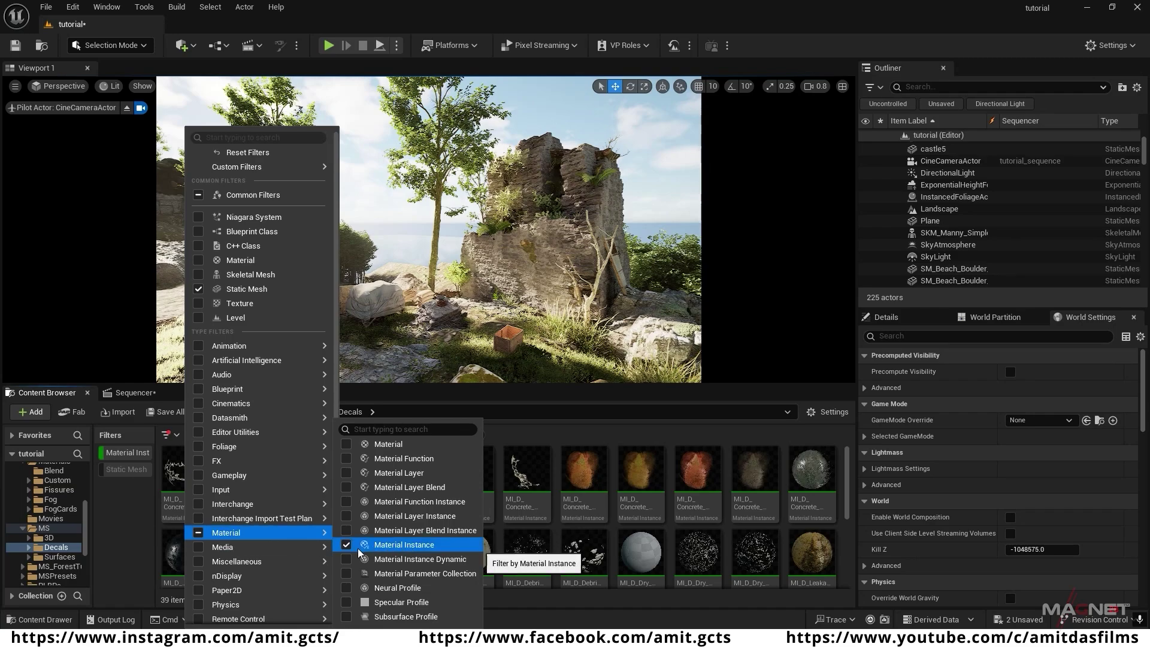
click(139, 512)
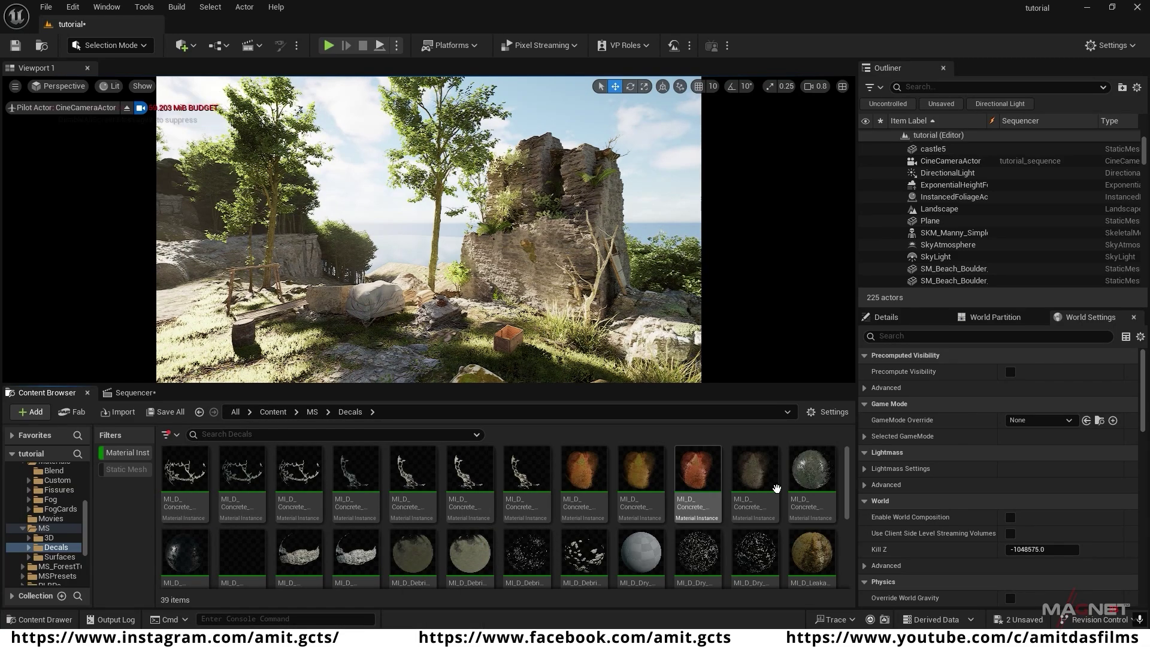
mouse_move(581, 550)
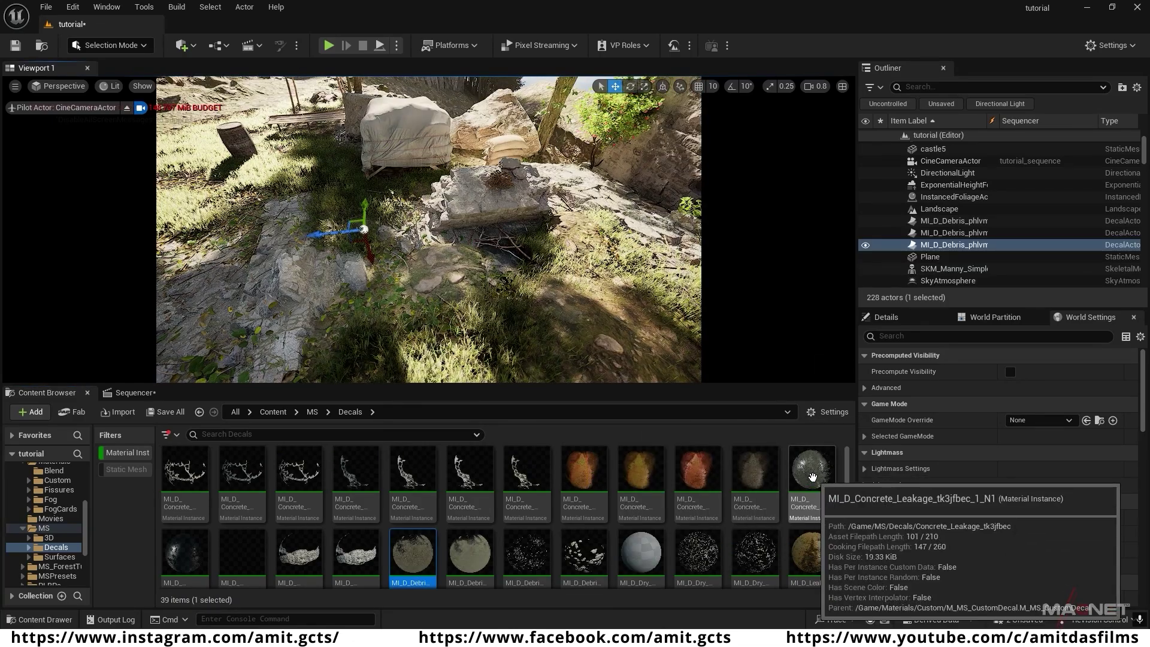
- Place the MI_D_Concrete_Leakage_tk3jfbec_1_N1 decal at the foot of the ruined tower and raise it up against the wall
click(812, 473)
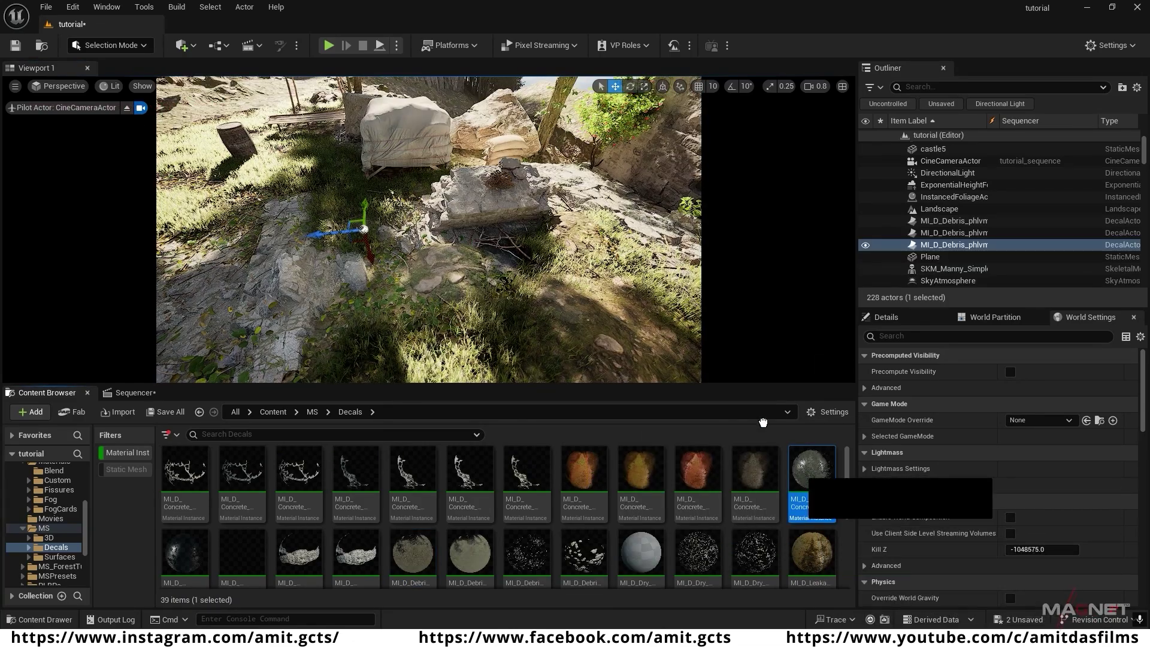
drag(592, 213, 624, 186)
key(w)
right_drag(624, 185, 704, 186)
mouse_move(436, 294)
right_down()
mouse_move(449, 266)
mouse_move(436, 294)
right_up()
key(s)
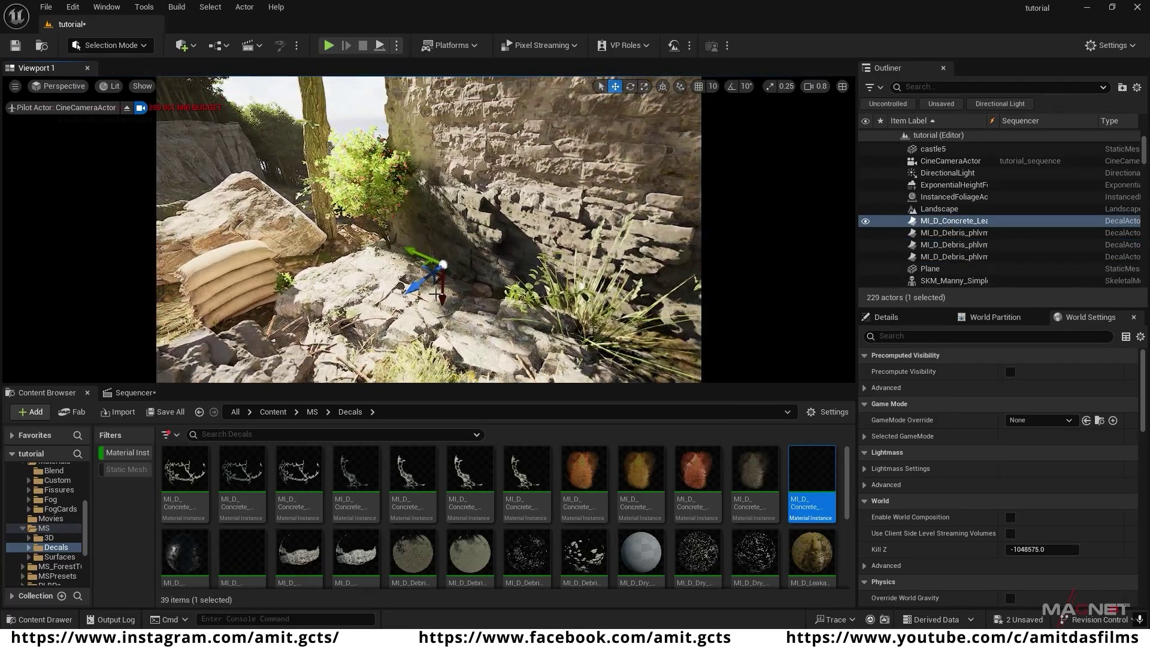
drag(440, 296, 442, 201)
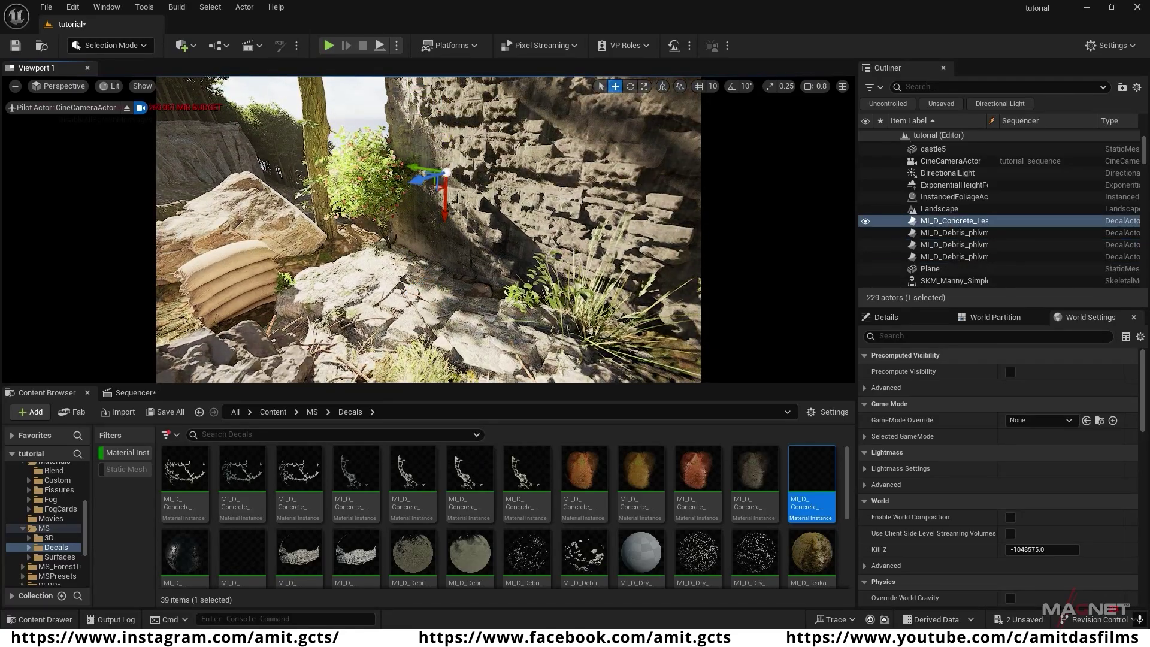
- Reposition and rotate the concrete leakage decal so that it projects onto the tower's brick wall face
right_drag(442, 201, 458, 165)
key(s)
key(e)
drag(467, 193, 483, 241)
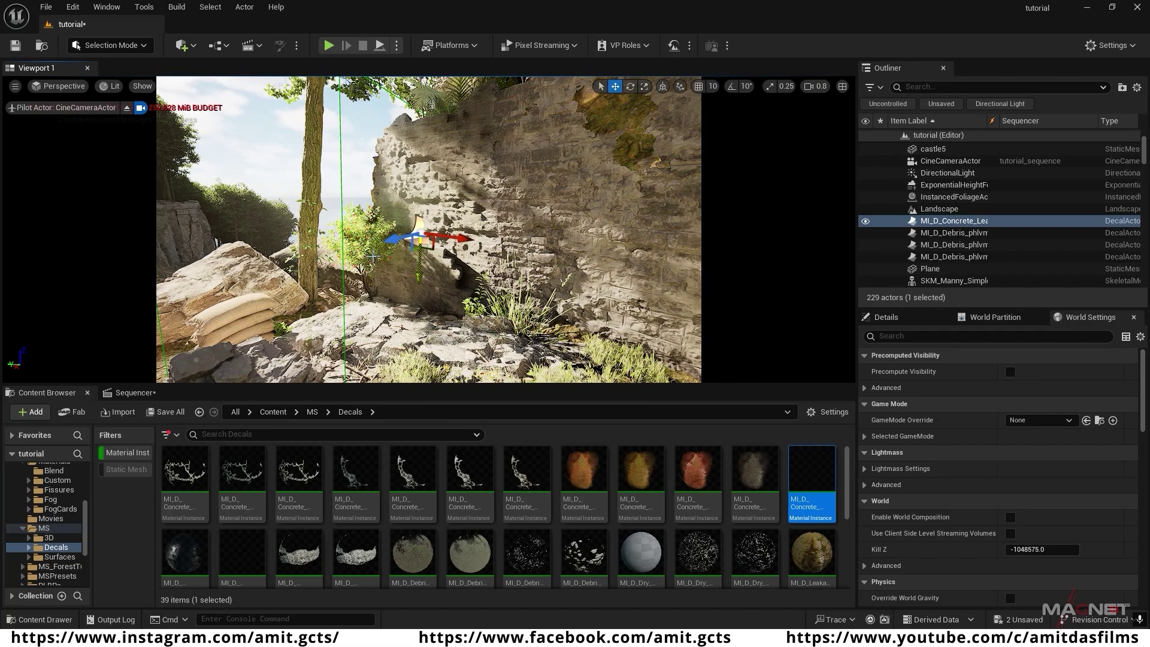
drag(455, 242, 400, 268)
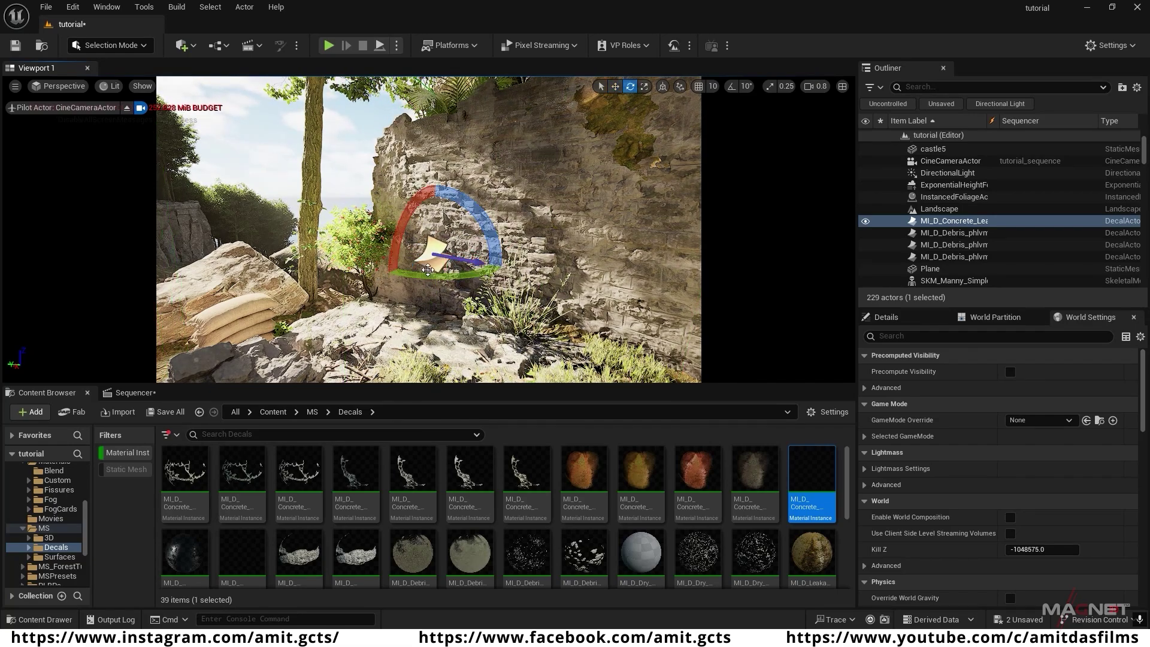
drag(422, 202, 395, 263)
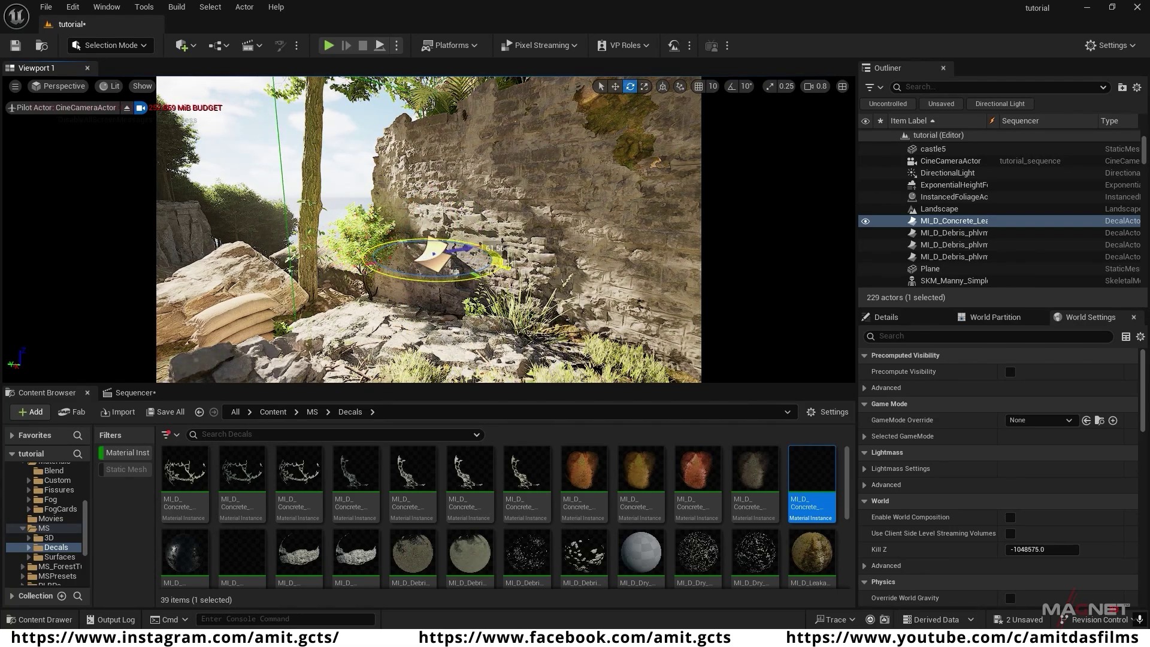
mouse_move(483, 246)
mouse_down()
mouse_move(450, 243)
mouse_move(496, 253)
mouse_up()
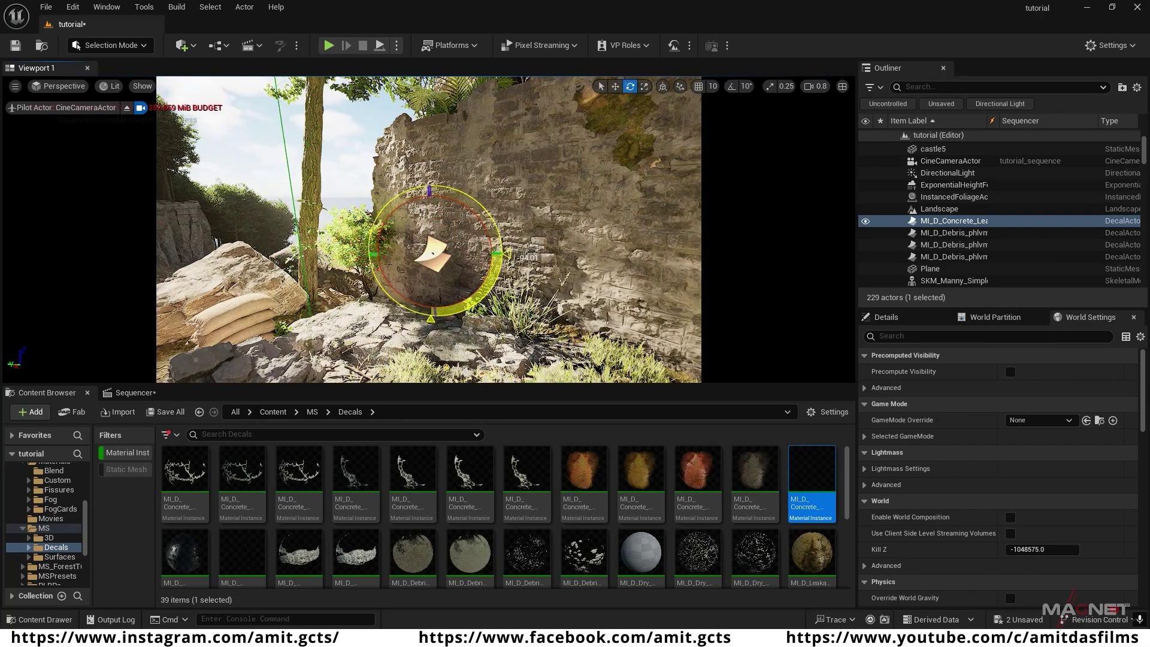
right_drag(496, 253, 454, 302)
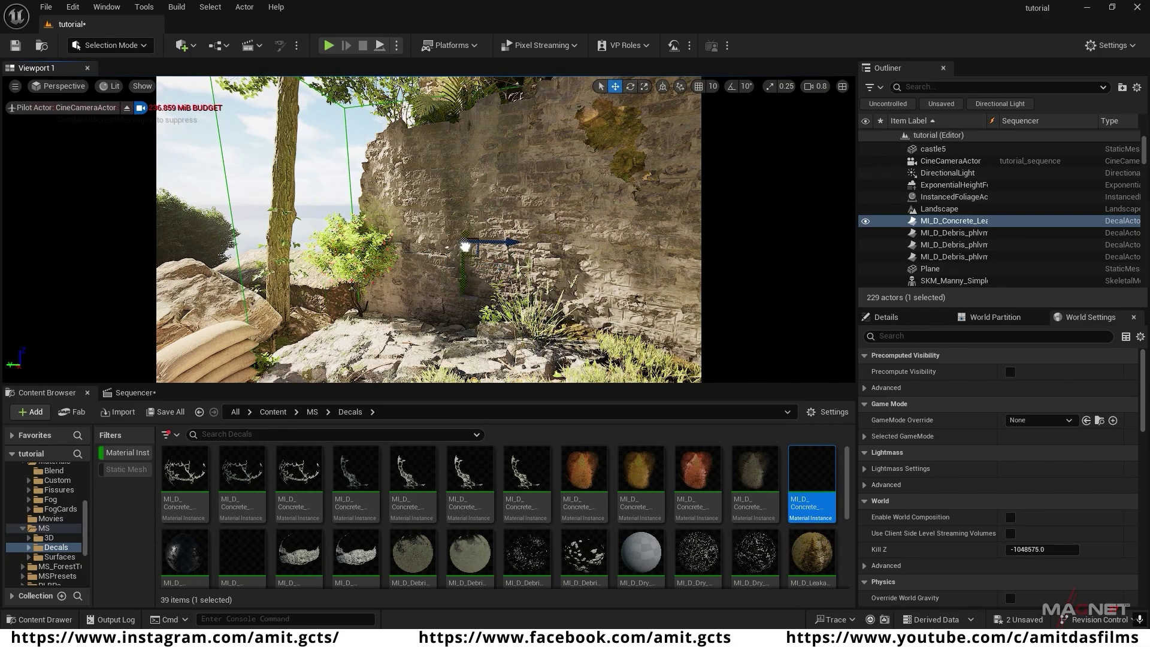
- Duplicate the leakage decal across the front wall and again onto the tower side with the wooden door
right_drag(464, 248, 479, 224)
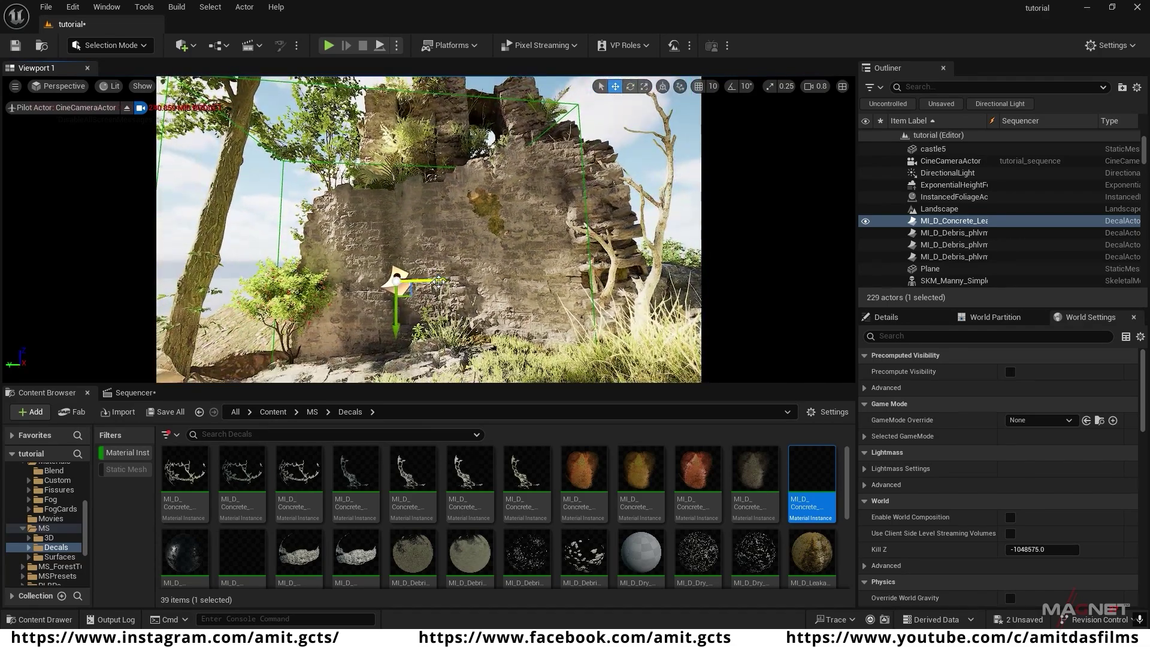
alt+drag(441, 280, 584, 278)
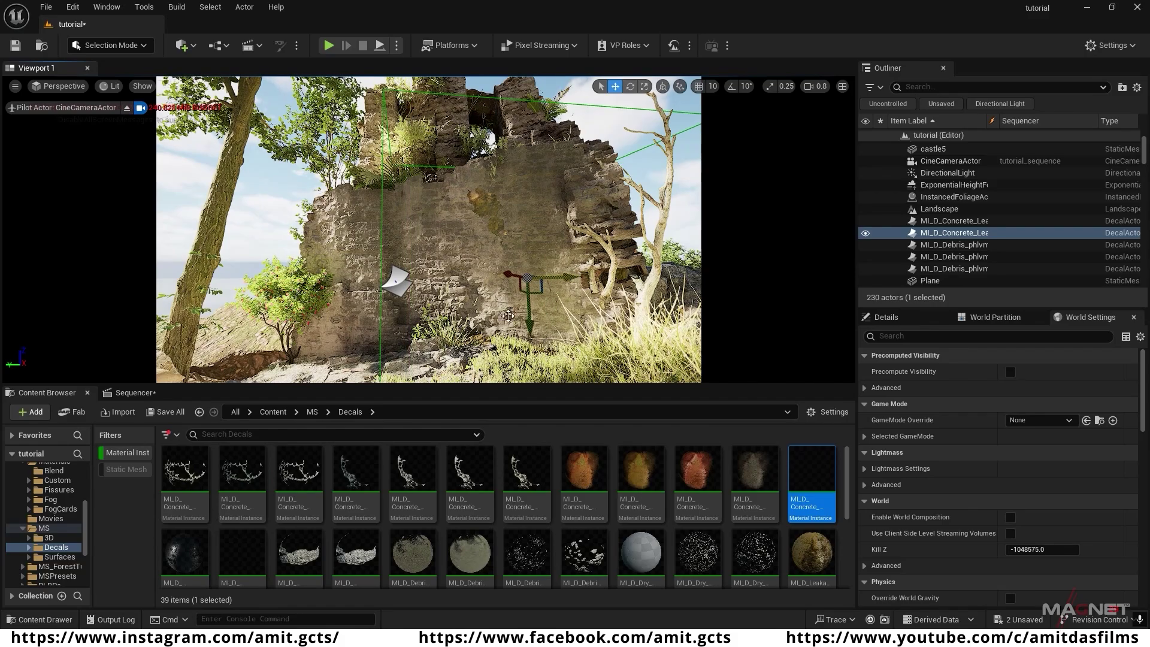
right_drag(508, 316, 436, 356)
alt+drag(441, 356, 509, 378)
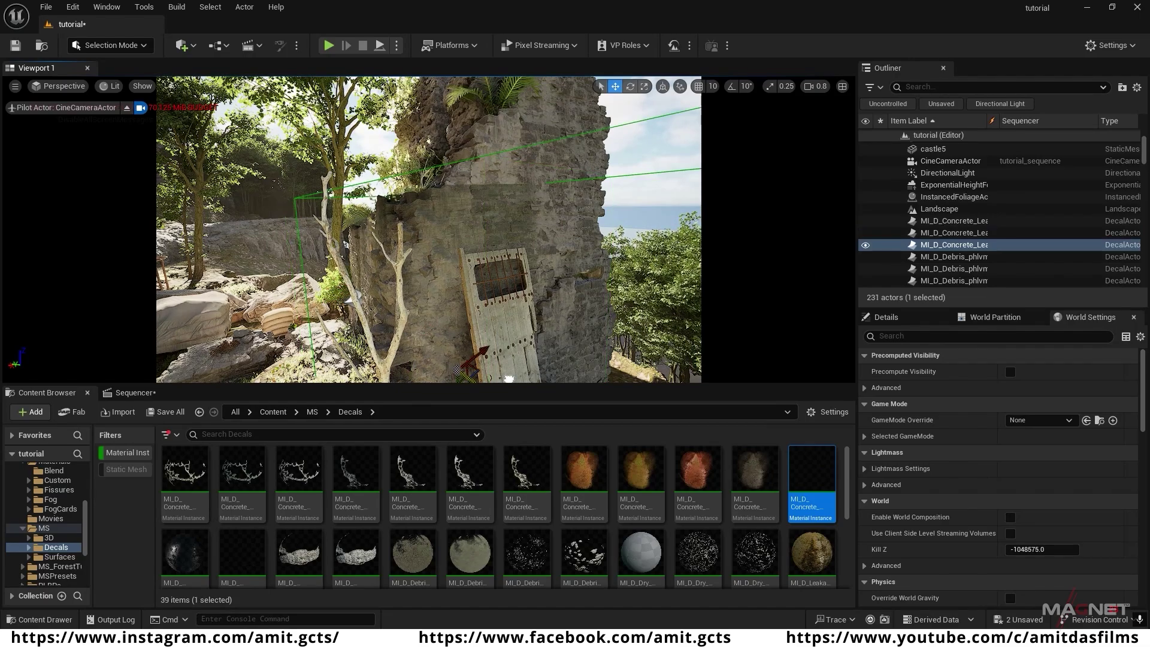
- Turn on 10° rotation snapping and rotate the copied leakage decal to project onto the wall around the wooden door
right_drag(508, 378, 494, 359)
key(e)
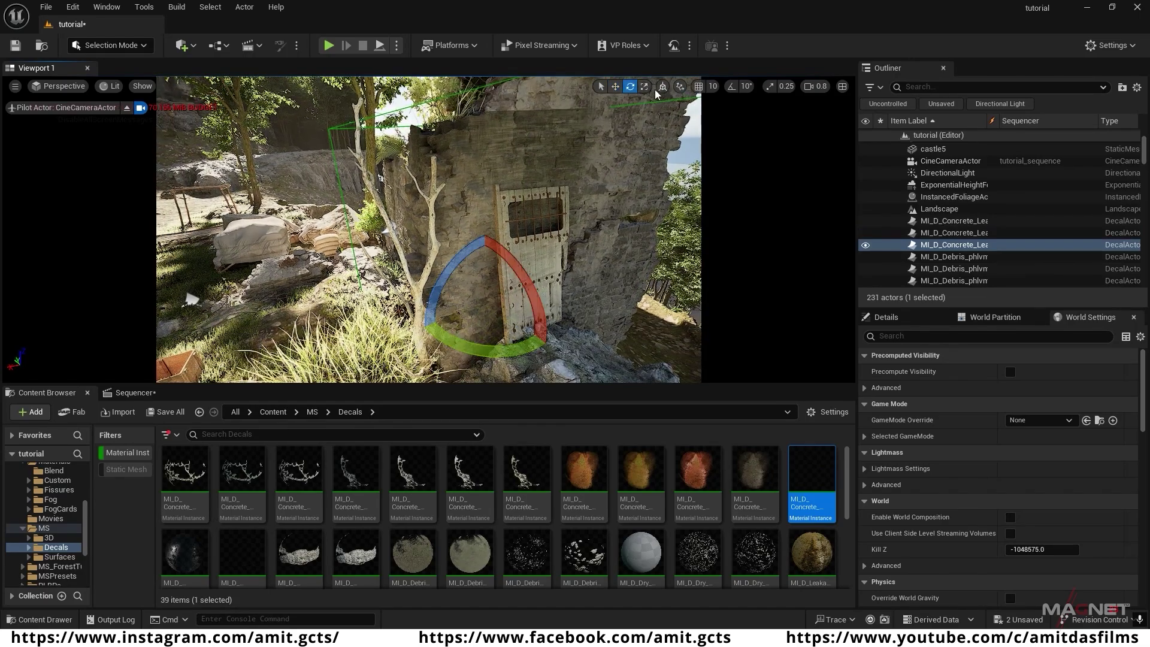
click(731, 86)
drag(489, 347, 431, 336)
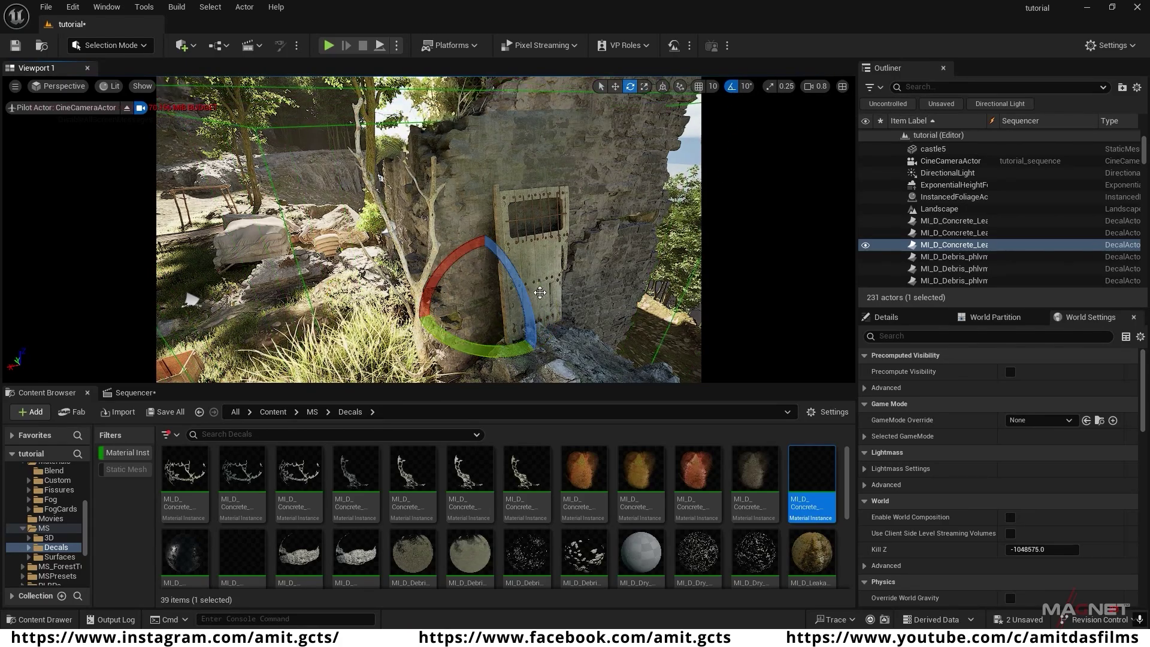
right_drag(540, 293, 585, 270)
key(w)
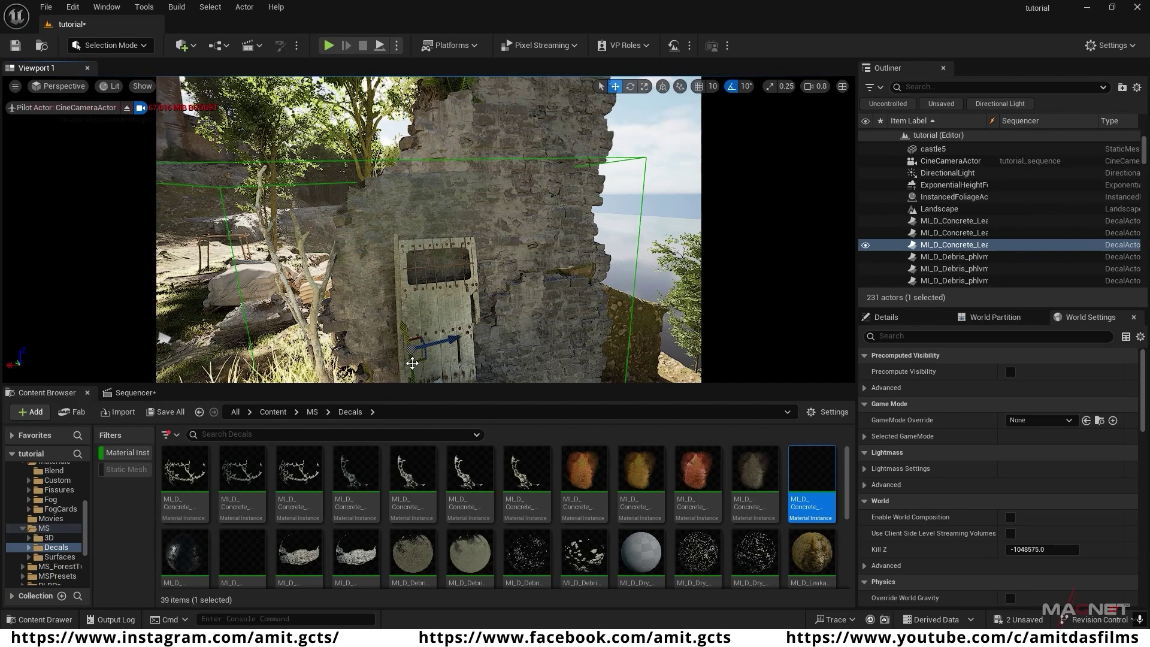
- Move the leakage decal up the wall above the door and duplicate it twice over the tower's upper part and broken edge
right_drag(429, 240, 429, 204)
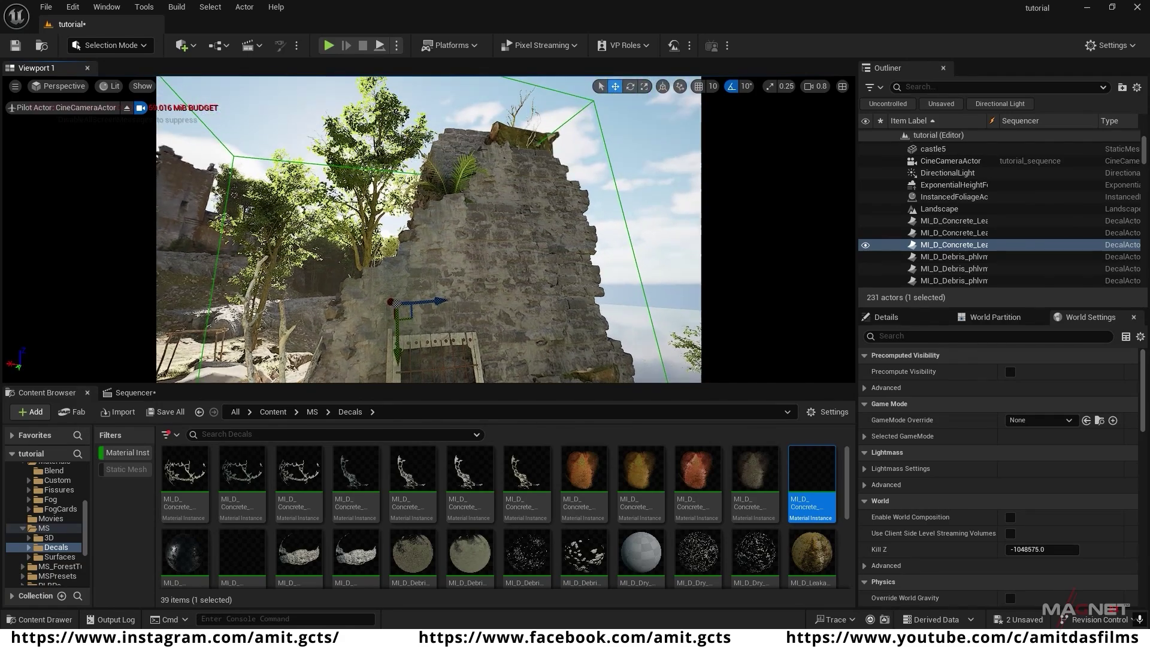
drag(431, 301, 544, 291)
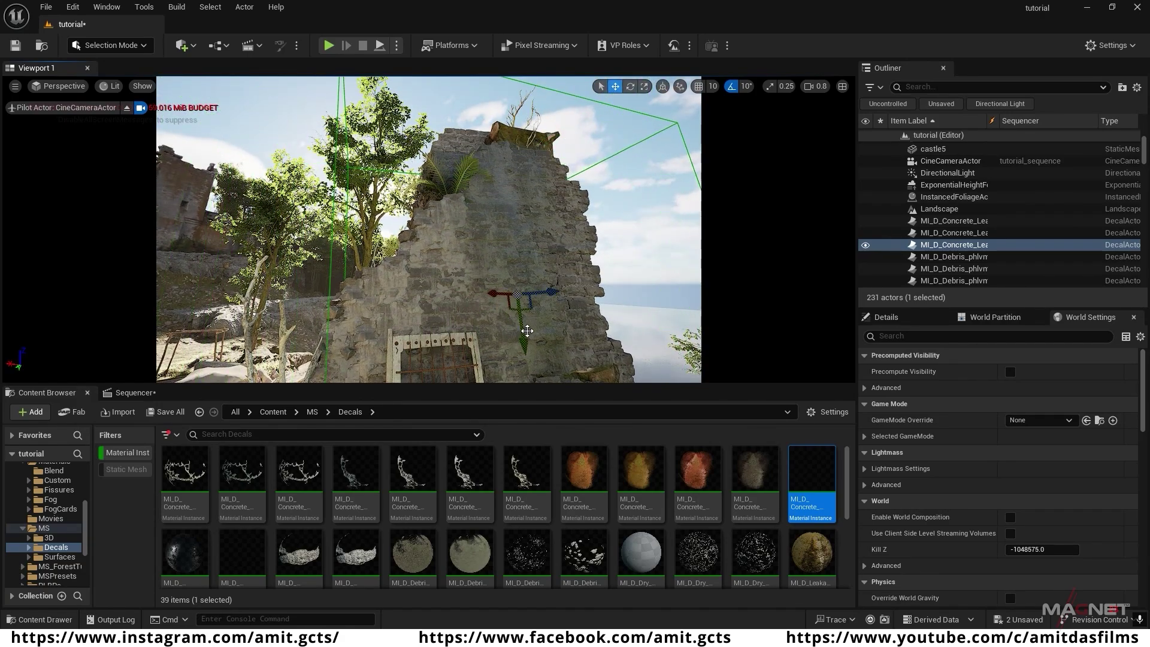
drag(527, 331, 482, 256)
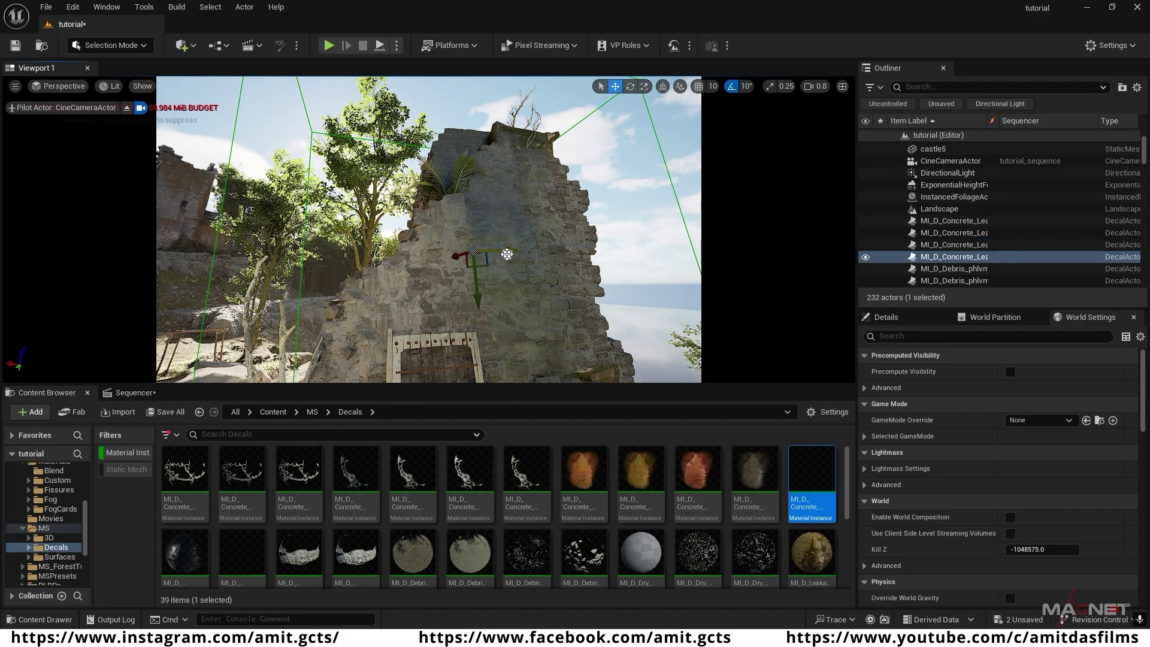
right_drag(507, 255, 578, 267)
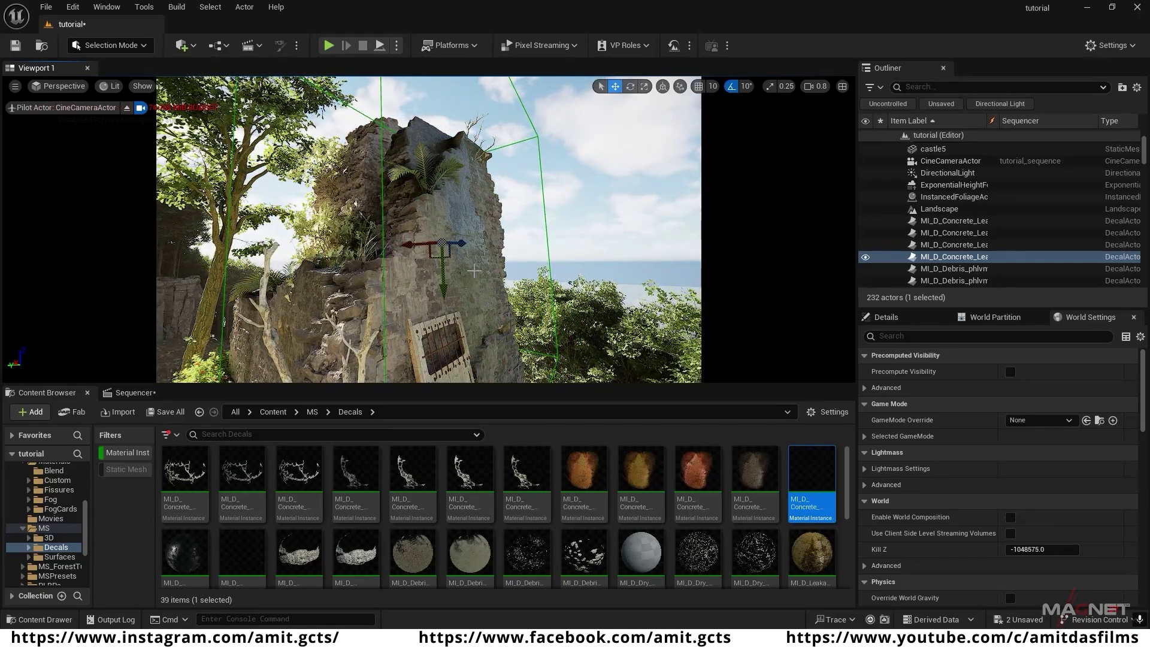
alt+drag(460, 243, 429, 243)
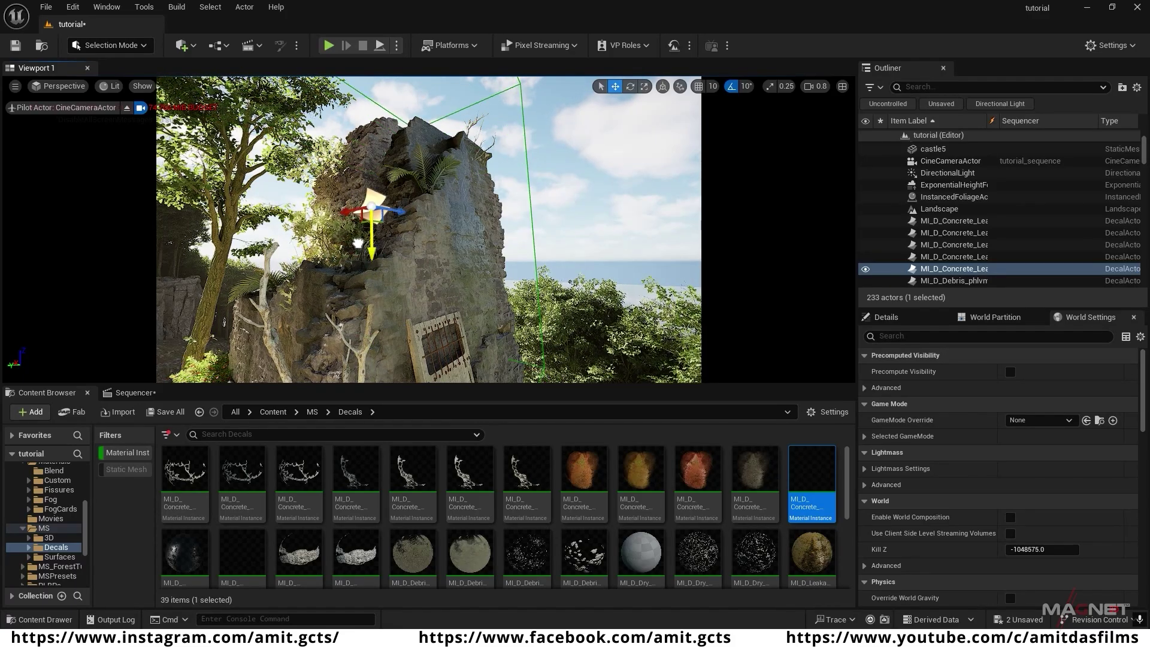
right_drag(356, 286, 321, 291)
right_drag(539, 147, 504, 143)
right_drag(466, 297, 443, 251)
key(Escape)
- Place the dark MI_D_Concrete_Leakage decal on the cobbled path beside the low stone wall and adjust its position
scroll(238, 270, up, 1)
scroll(767, 487, down, 1)
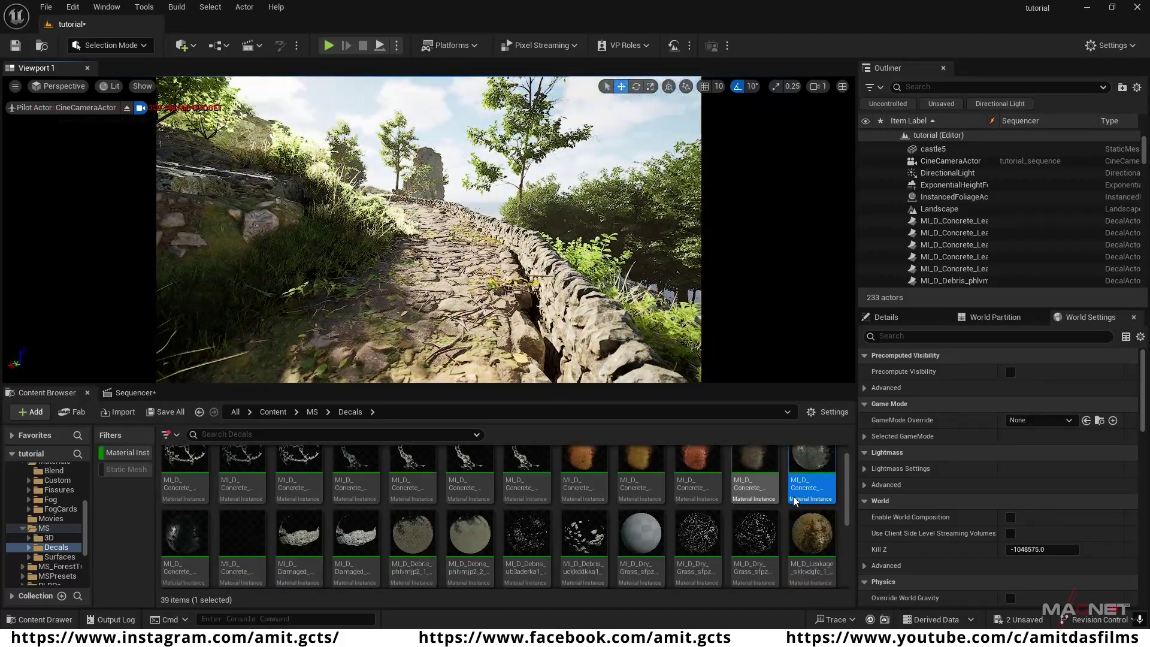
drag(191, 540, 438, 252)
right_drag(438, 252, 436, 286)
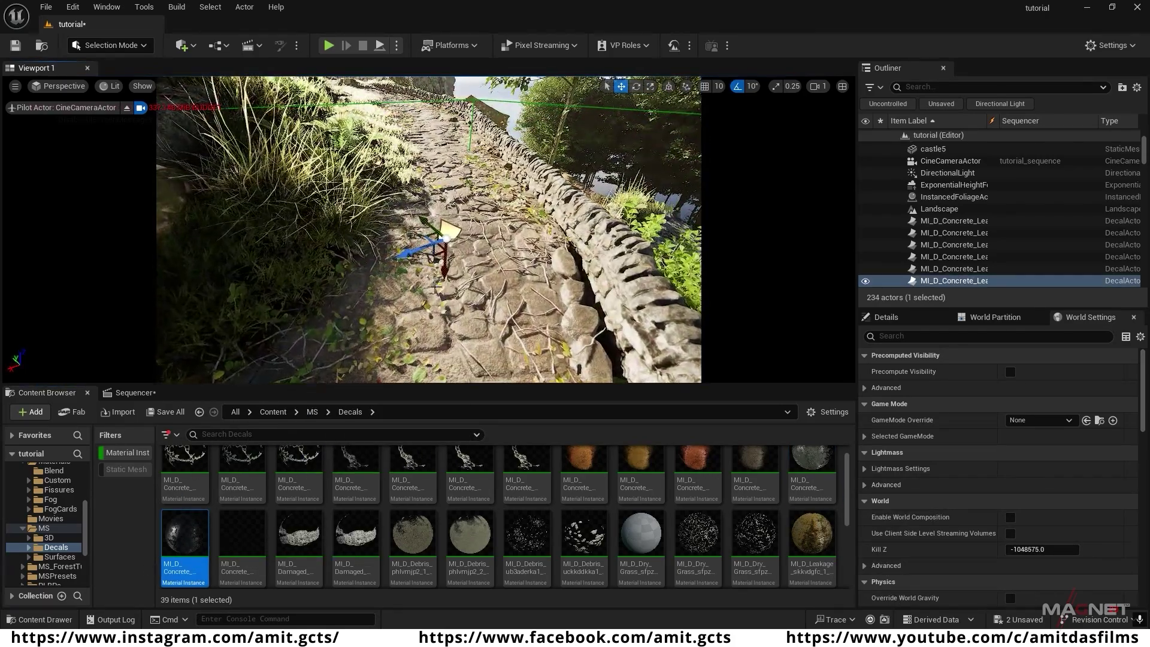
drag(415, 253, 438, 230)
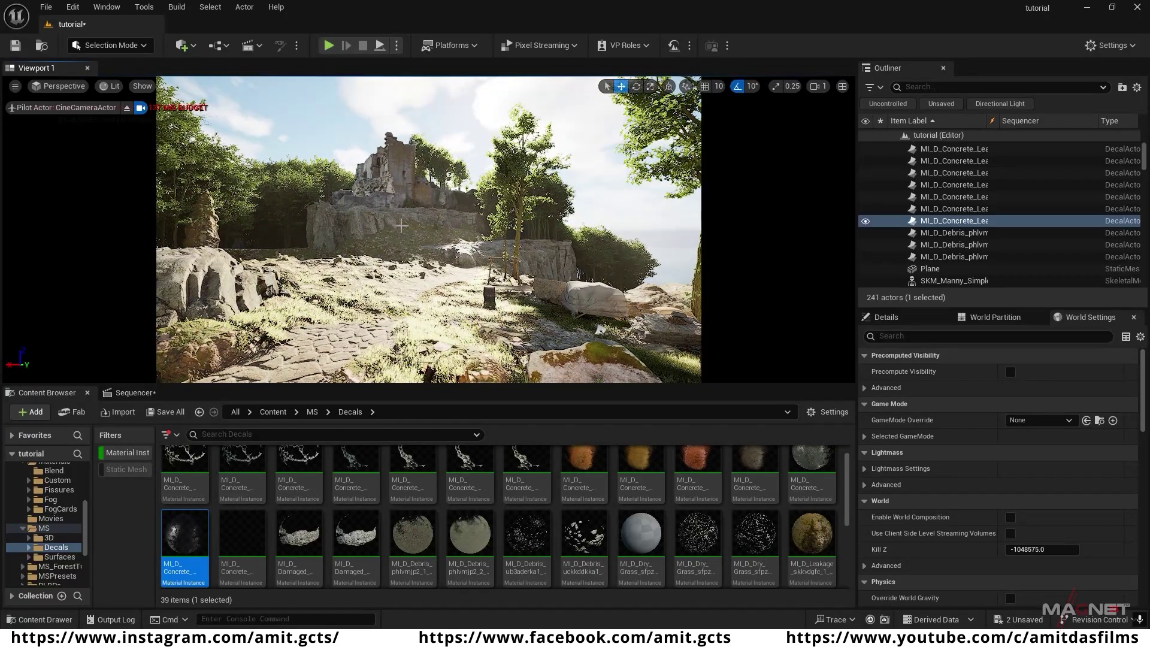
- Scale up the distant castle mesh on the cliff top
click(394, 174)
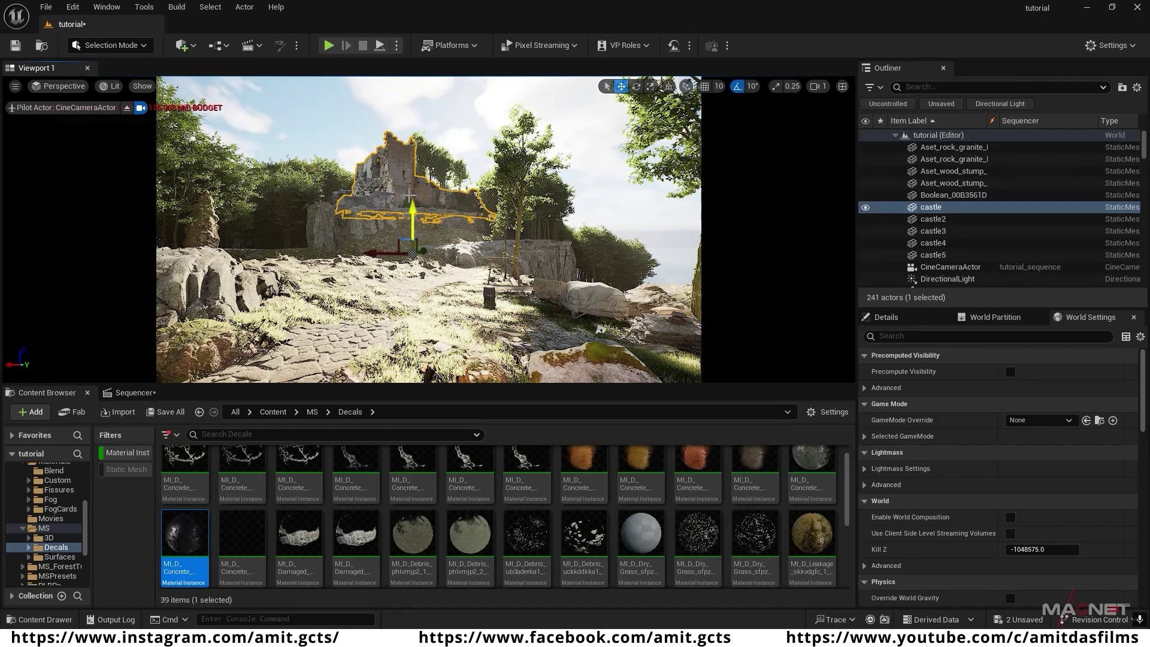
mouse_move(407, 191)
right_down()
mouse_move(365, 191)
mouse_move(406, 191)
right_up()
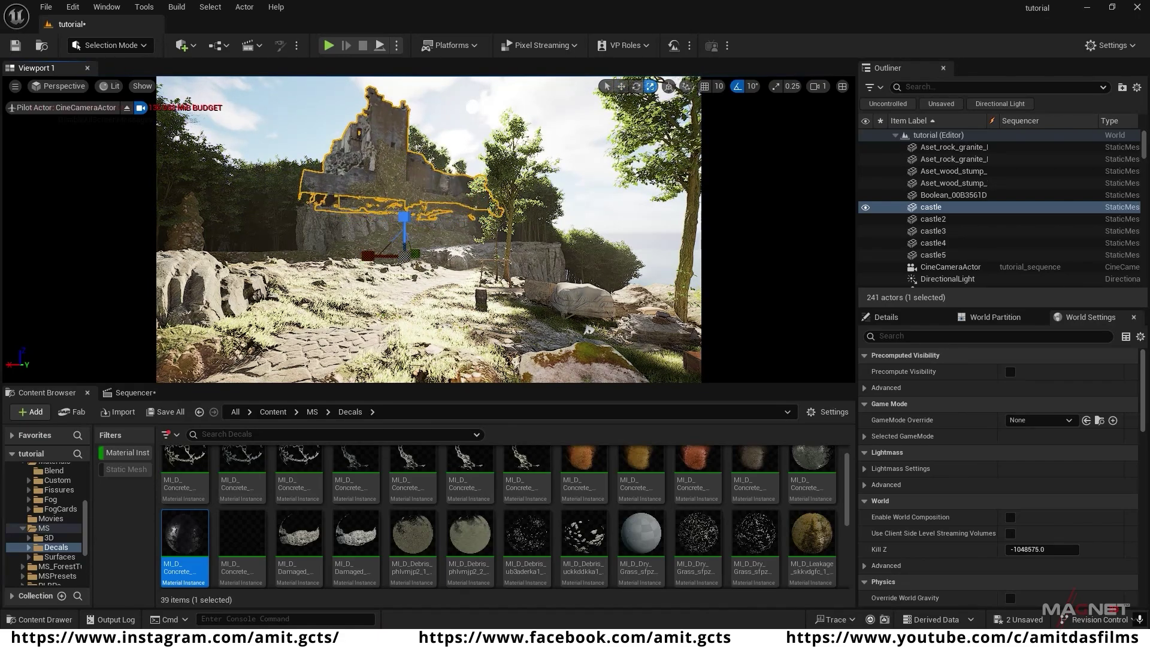
right_drag(356, 285, 390, 284)
drag(339, 261, 356, 296)
key(e)
key(w)
- Duplicate the SM_Desert_Western cliff rock onto the slope below the castle and sink the copy into the ground
scroll(365, 285, up, 5)
right_drag(356, 296, 372, 274)
click(372, 274)
alt+drag(364, 279, 401, 326)
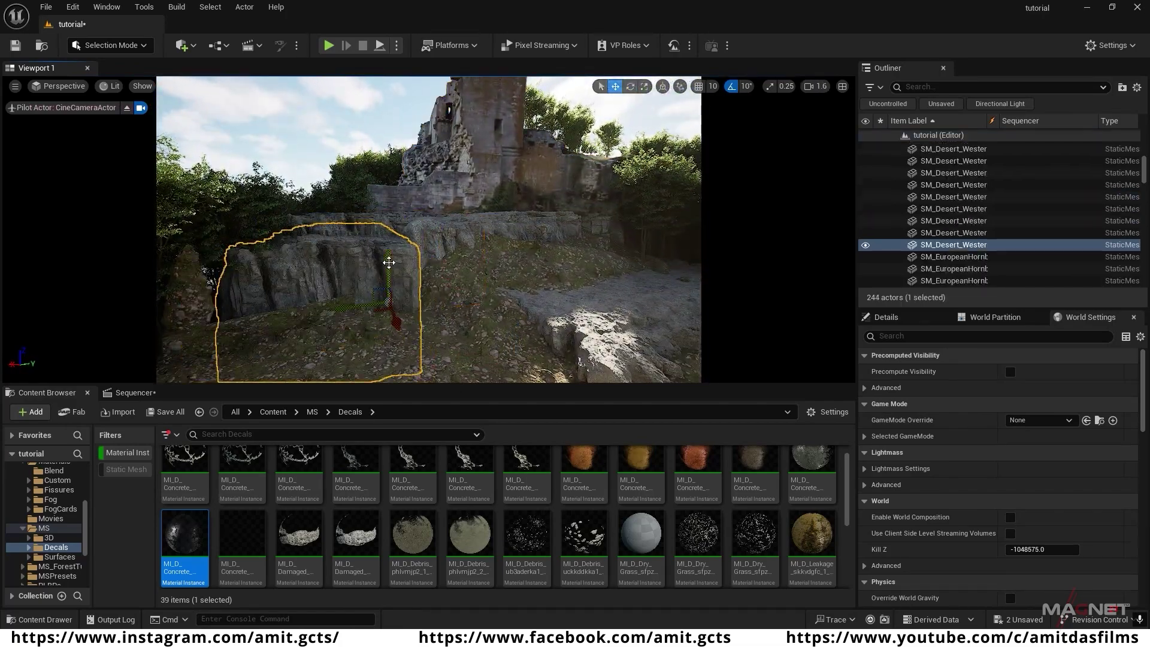
drag(390, 259, 391, 300)
- Duplicate the cliff rock once more and raise the copy above the lower one beside the castle's rock base
right_drag(391, 300, 406, 311)
click(406, 311)
alt+drag(413, 276, 412, 221)
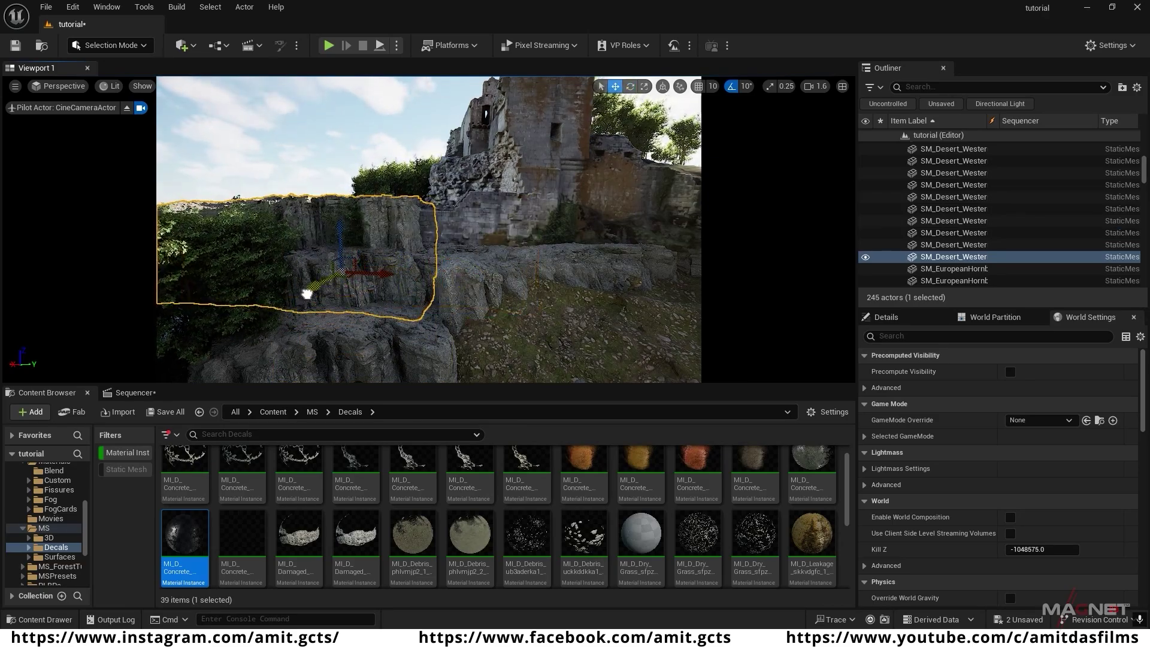
mouse_move(307, 294)
right_down()
mouse_move(311, 270)
mouse_move(315, 287)
mouse_move(335, 287)
mouse_move(307, 288)
right_up()
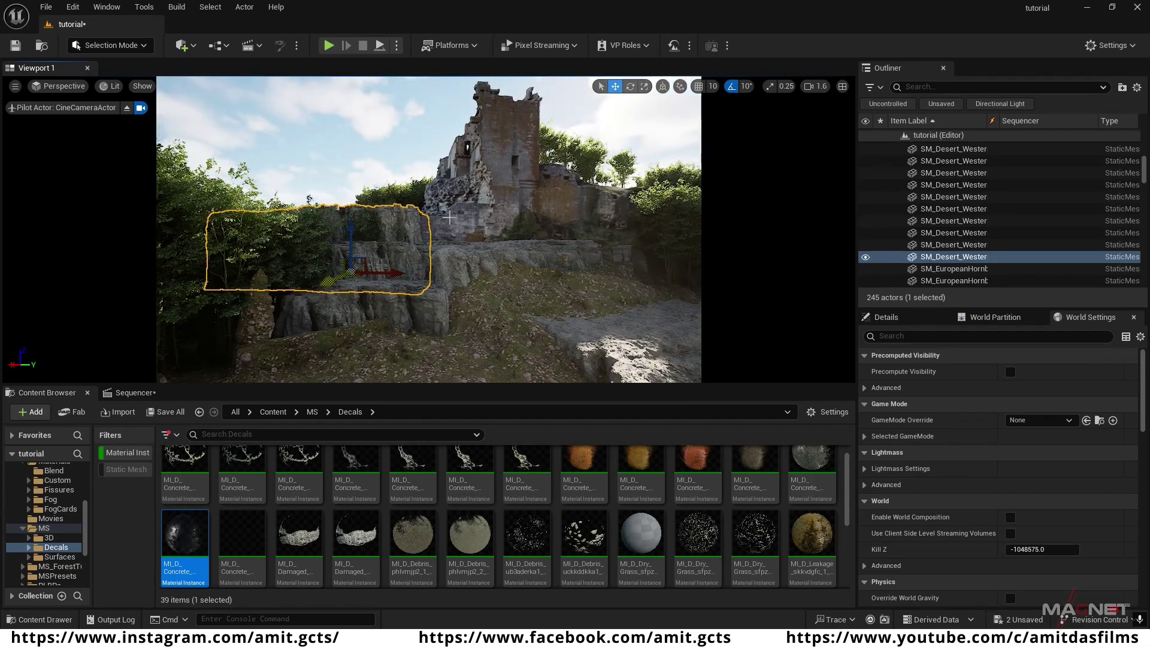
- Open the EuropeanHornbeam folder and filter it by Static Mesh instead of Material Instance
click(125, 453)
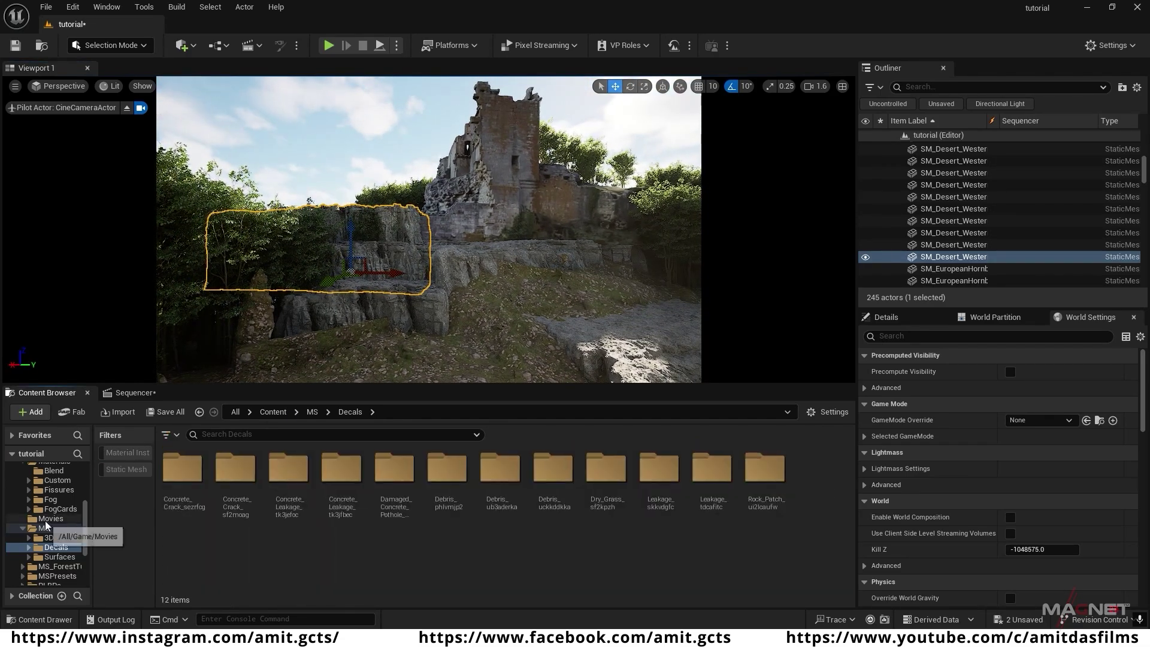
click(125, 455)
click(126, 454)
scroll(54, 525, up, 5)
click(70, 537)
click(125, 469)
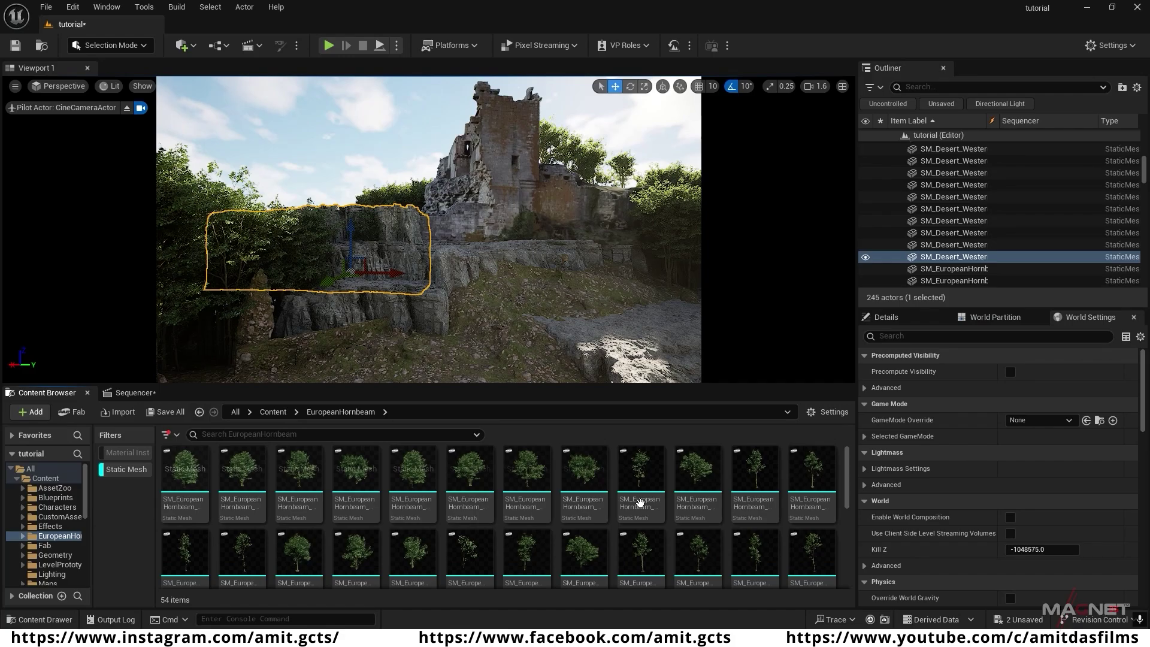
- Place SM_EuropeanHornbeam trees among the new cliff rocks below the castle
drag(812, 551, 333, 311)
drag(756, 473, 456, 308)
key(w)
right_drag(454, 288, 515, 264)
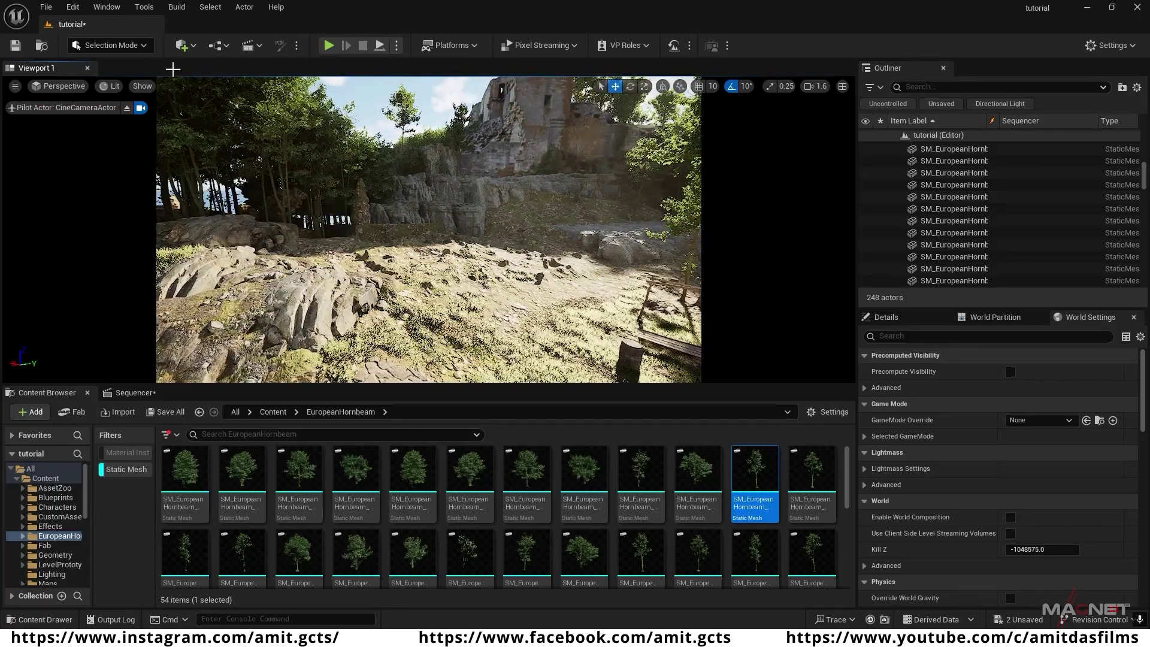
- Switch to Foliage mode, select the three foliage types with about 2.8K instances and set the brush size to about 259
click(111, 45)
click(108, 88)
click(60, 392)
scroll(127, 414, down, 1)
shift+click(27, 428)
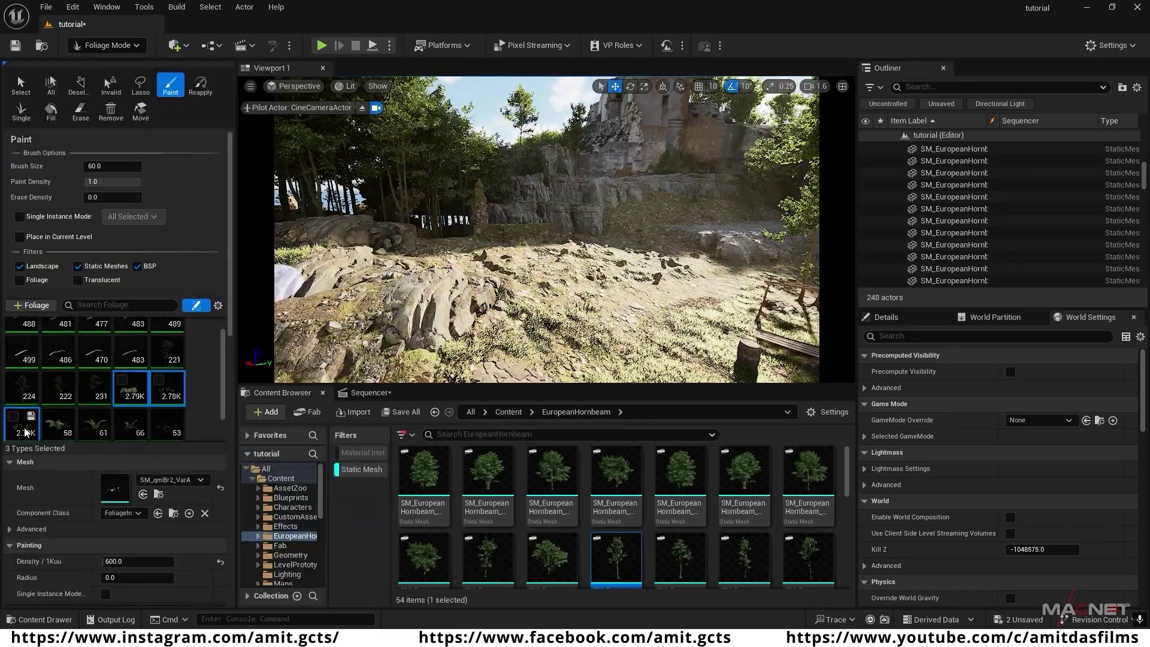
scroll(219, 563, down, 5)
click(193, 546)
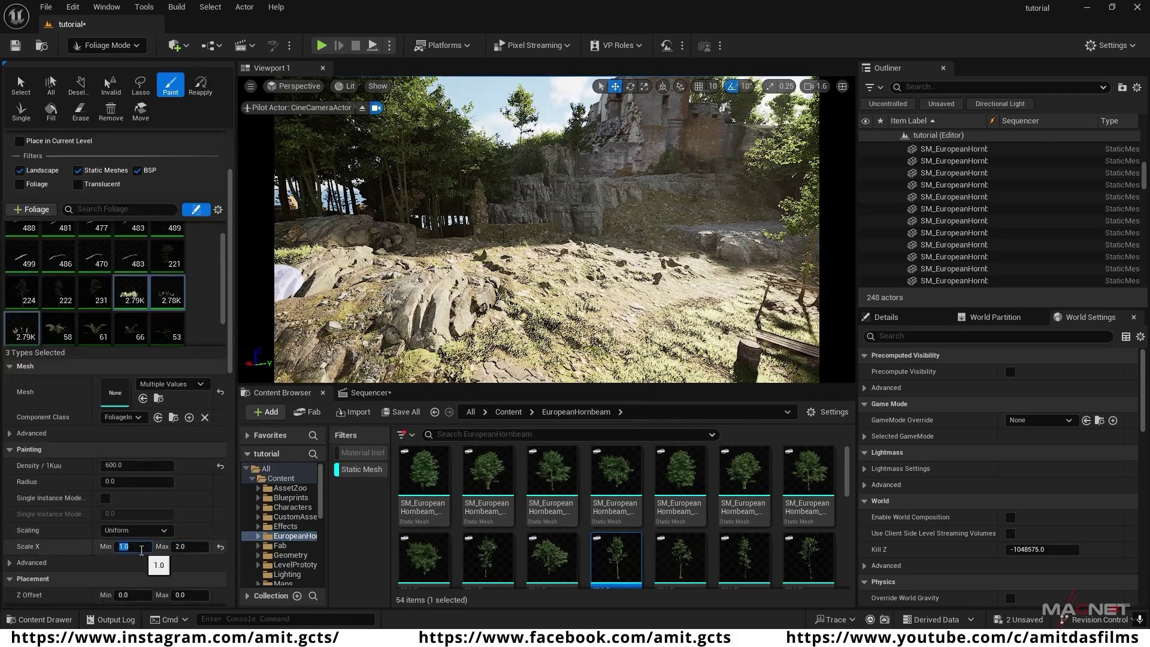
scroll(150, 551, up, 5)
drag(111, 166, 114, 166)
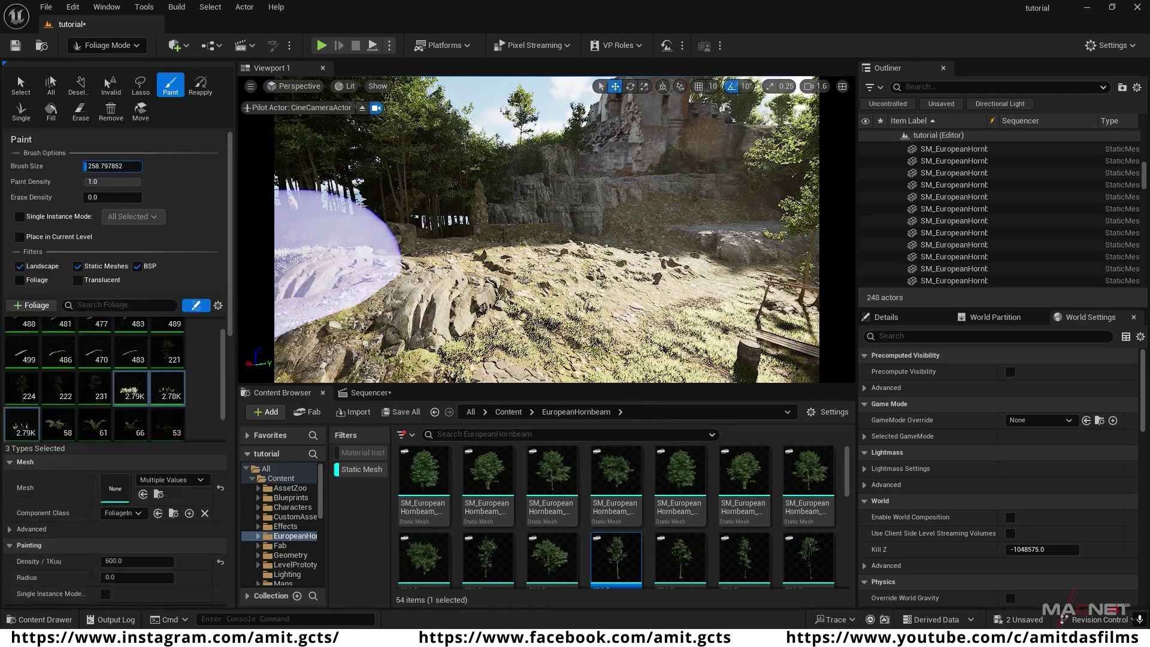
- Paint dense grass over the rocky foreground and the slope below the cliff rocks
right_drag(528, 252, 503, 257)
drag(539, 288, 699, 316)
right_drag(698, 315, 779, 312)
right_drag(623, 240, 670, 200)
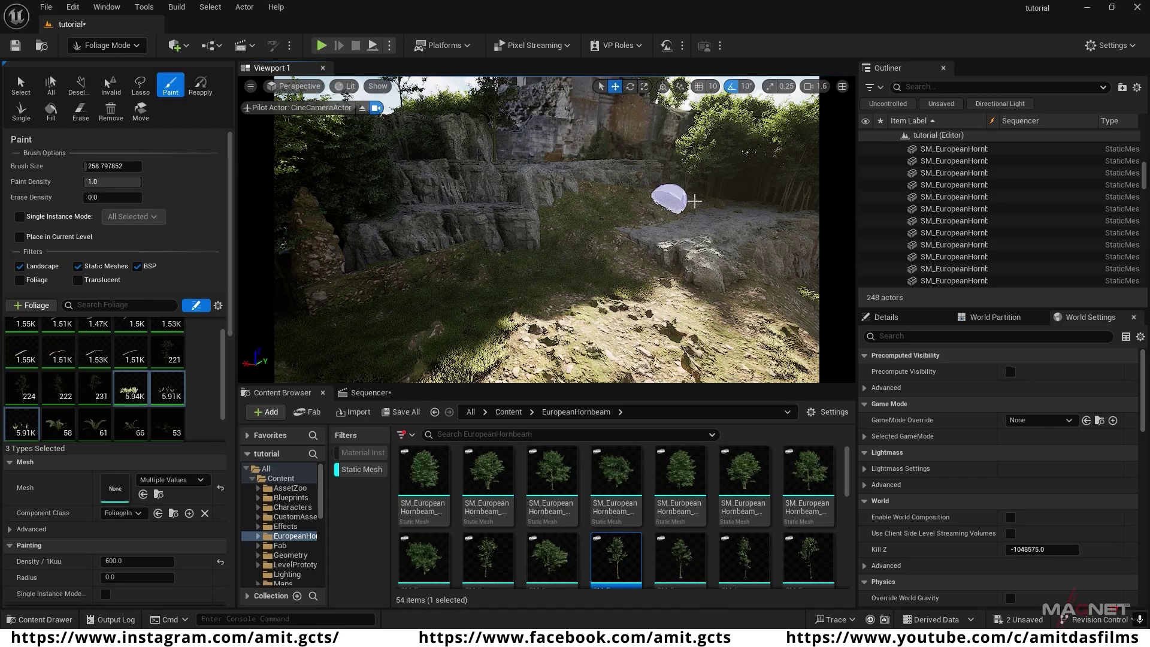
drag(670, 200, 465, 296)
right_drag(465, 295, 575, 282)
drag(576, 282, 637, 236)
mouse_move(637, 236)
right_down()
mouse_move(455, 240)
mouse_move(444, 252)
right_up()
drag(443, 251, 467, 288)
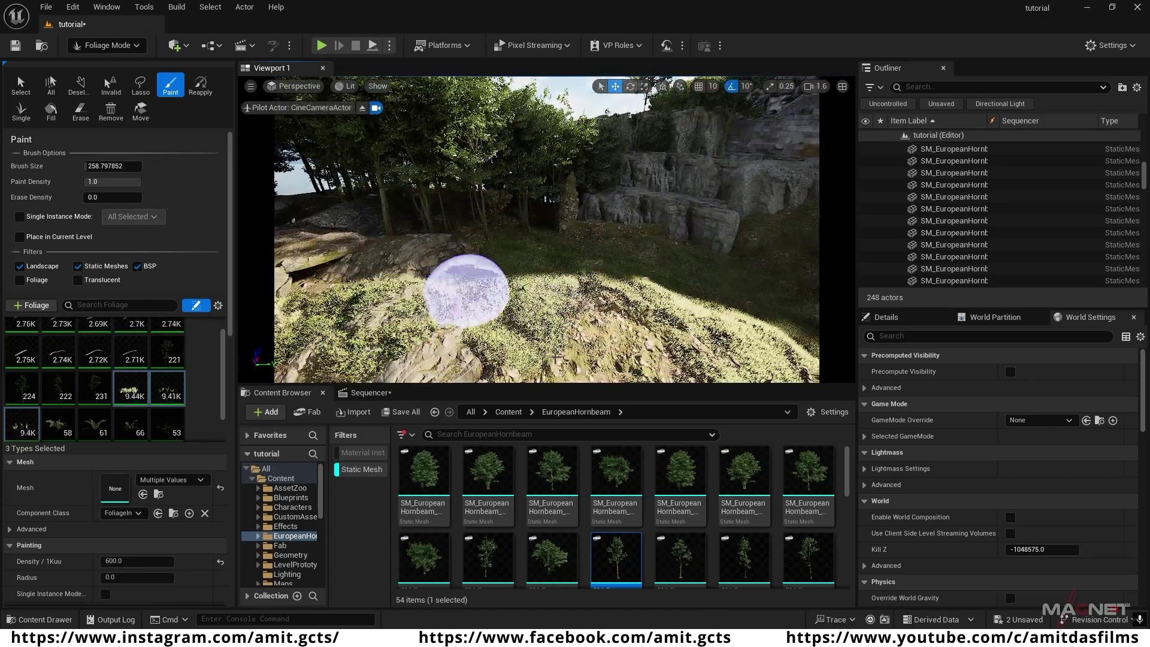
mouse_move(467, 287)
right_down()
mouse_move(575, 294)
mouse_move(527, 300)
right_up()
drag(527, 300, 597, 311)
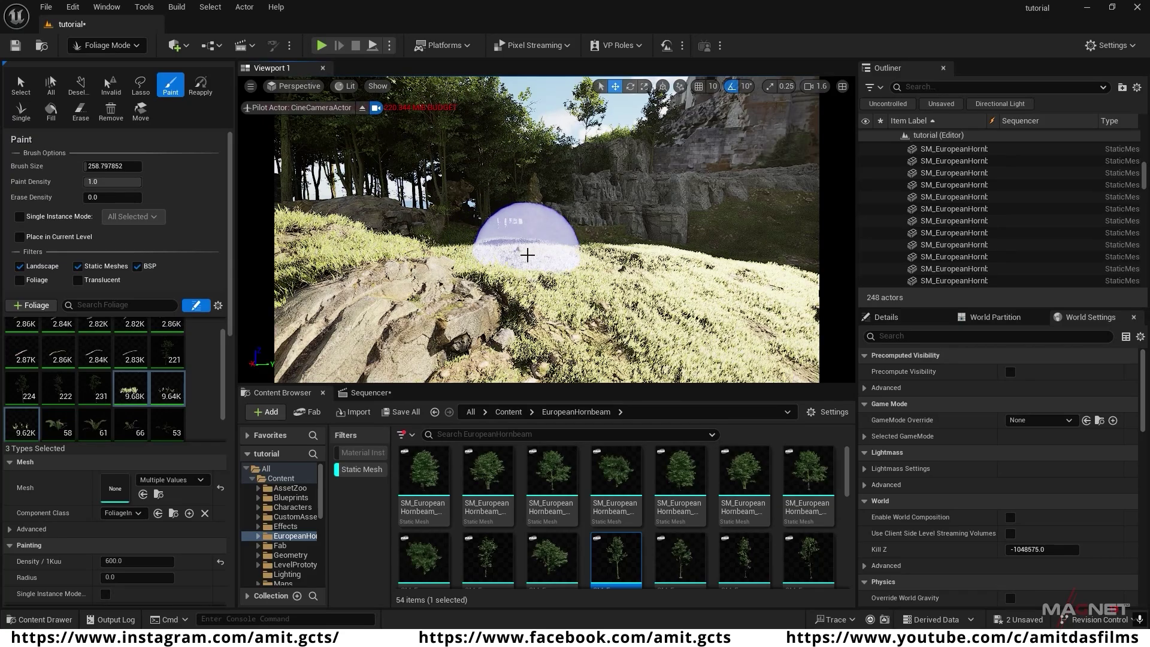
- Return to Selection mode and place the Aset_rock_granite boulder from the Content folder on the grassy foreground
click(106, 45)
click(99, 62)
click(45, 478)
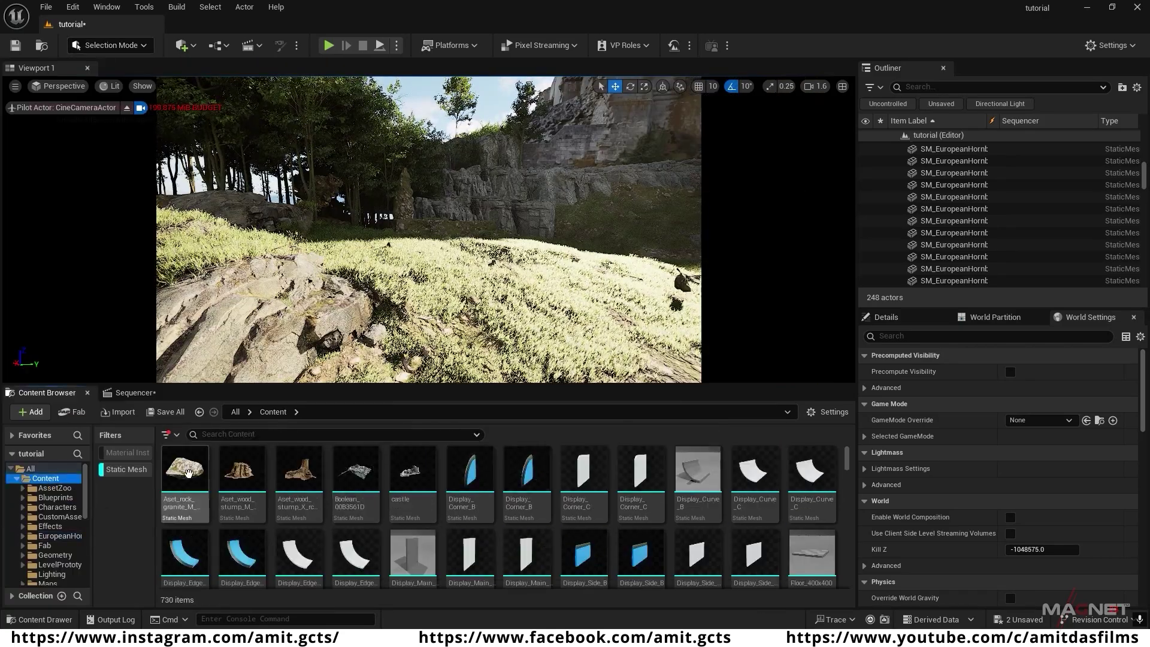
drag(188, 473, 423, 261)
key(f)
- Place two SM_Beach_Boulder rocks on the grass near the granite boulder
scroll(843, 452, down, 2)
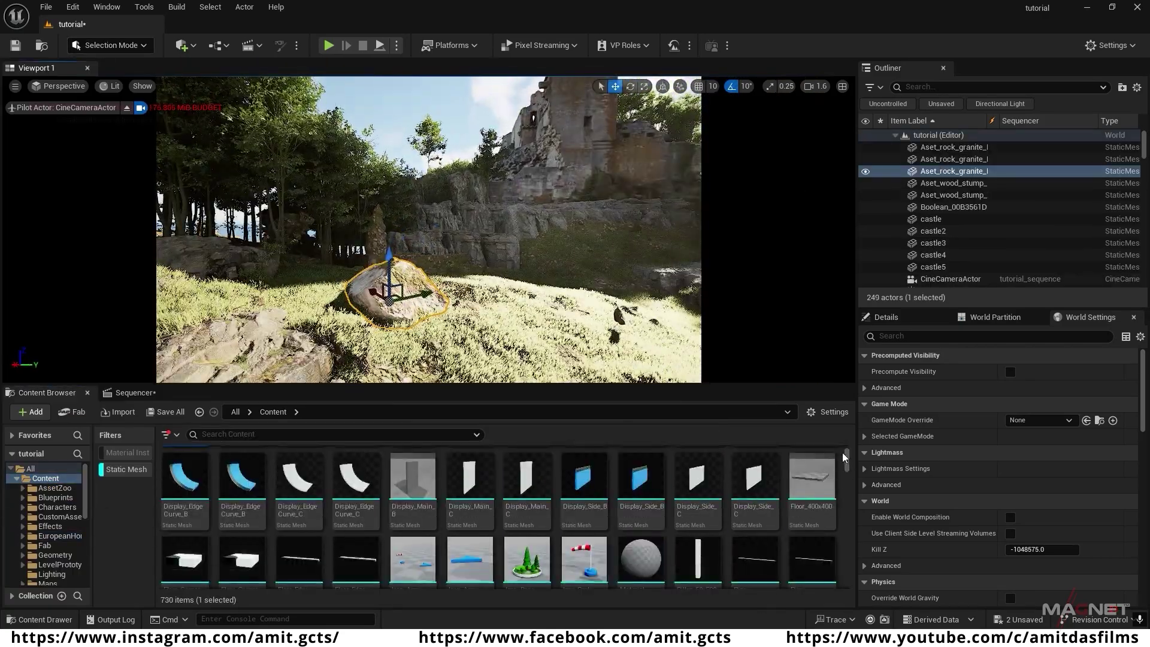
scroll(843, 452, down, 5)
drag(641, 548, 528, 264)
key(r)
key(w)
right_drag(527, 300, 503, 318)
drag(755, 548, 435, 283)
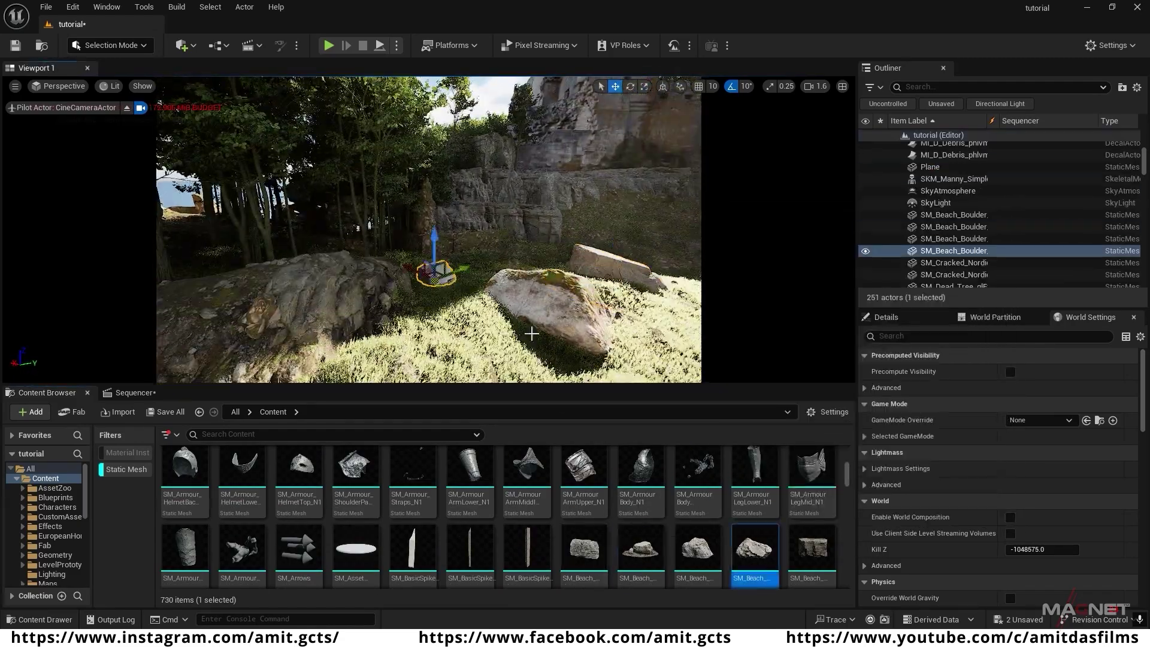
- Duplicate an existing rock beside the grassy area and set the copy a short distance away
scroll(542, 547, down, 5)
right_drag(479, 269, 432, 287)
click(338, 223)
alt+drag(338, 223, 360, 299)
right_drag(616, 156, 581, 165)
click(616, 156)
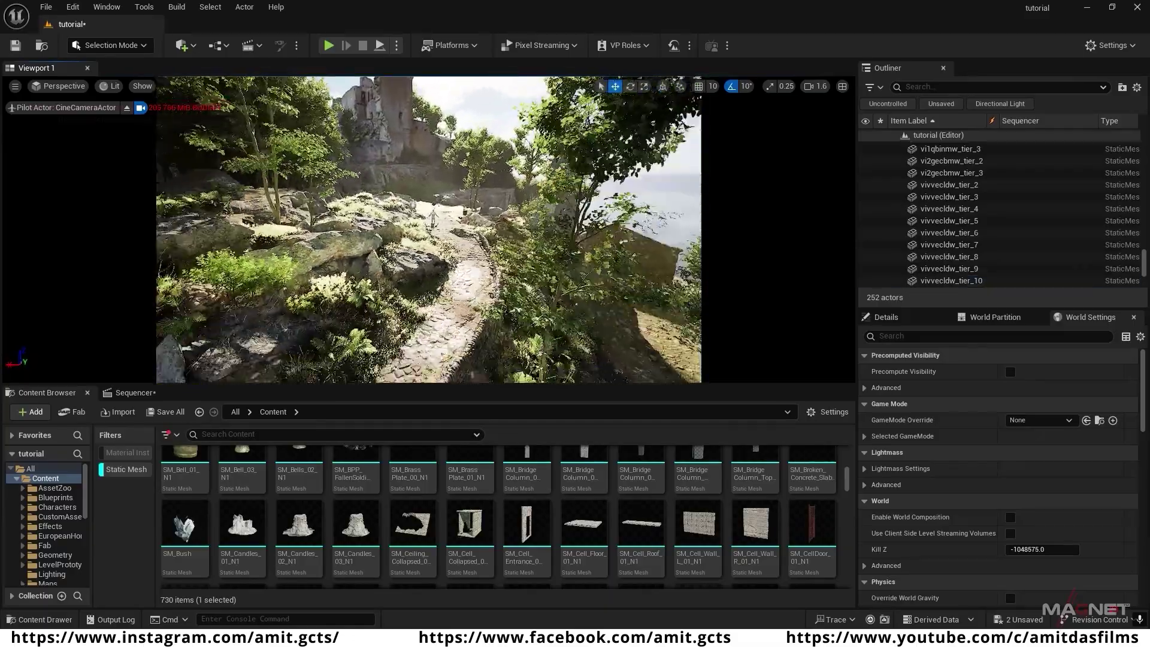
right_drag(419, 311, 515, 314)
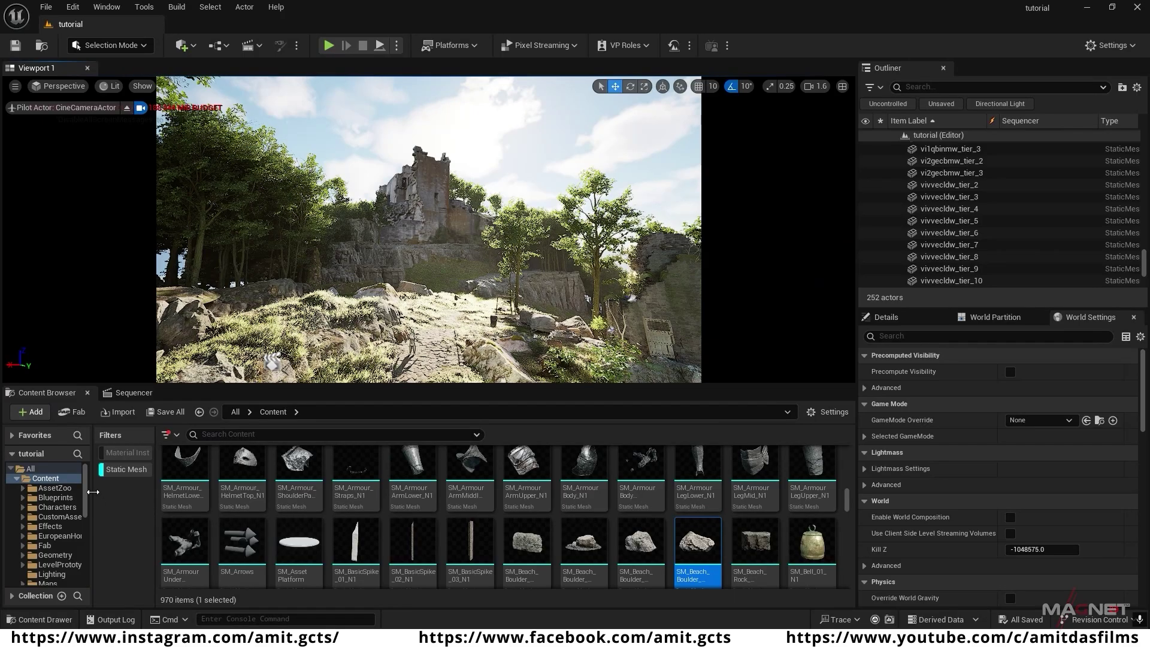
- Clear the Static Mesh filter and open the Mountain_D folder under PhotoR_Backgrounds, Meshes, Modular_Winter
click(121, 470)
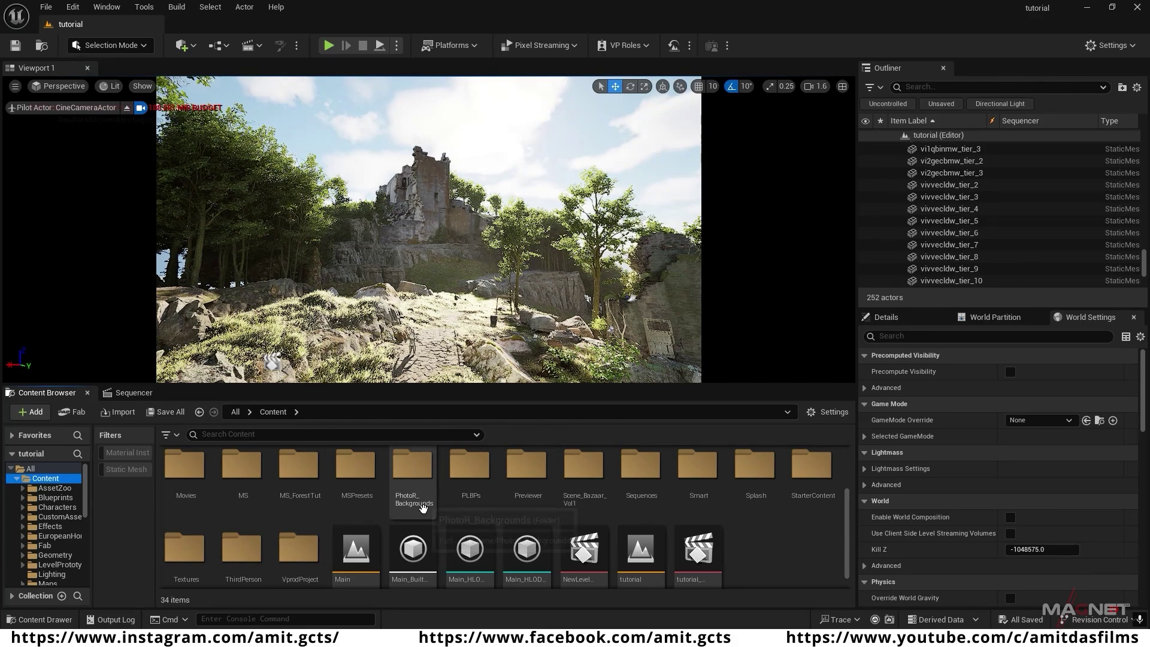
double_click(417, 466)
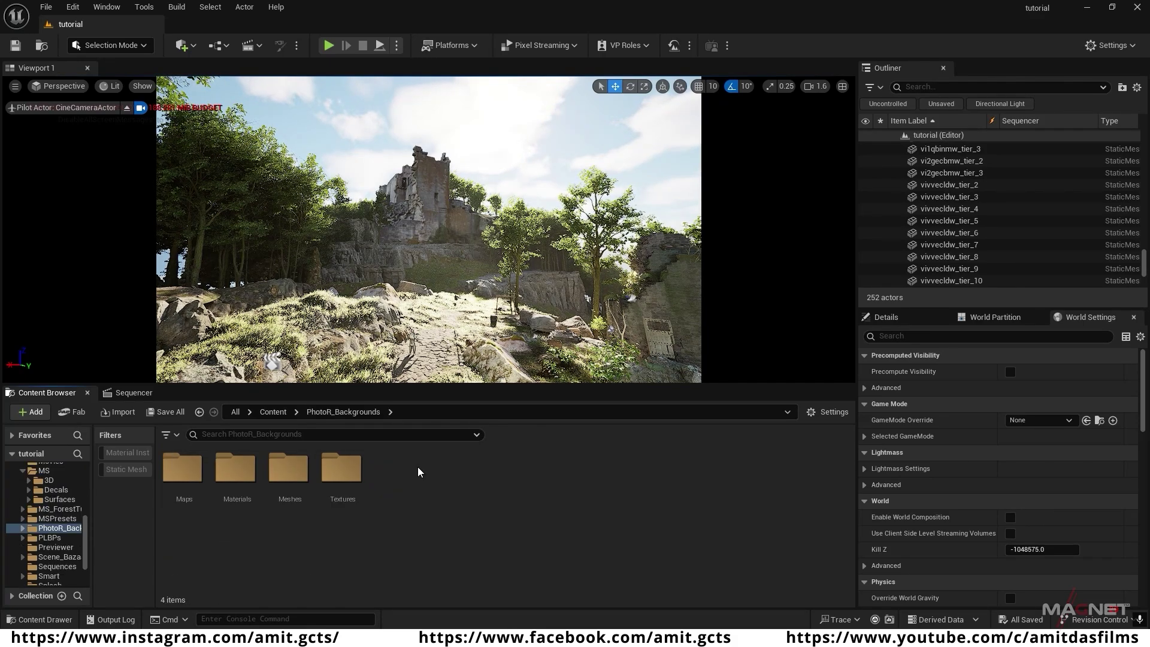
double_click(291, 466)
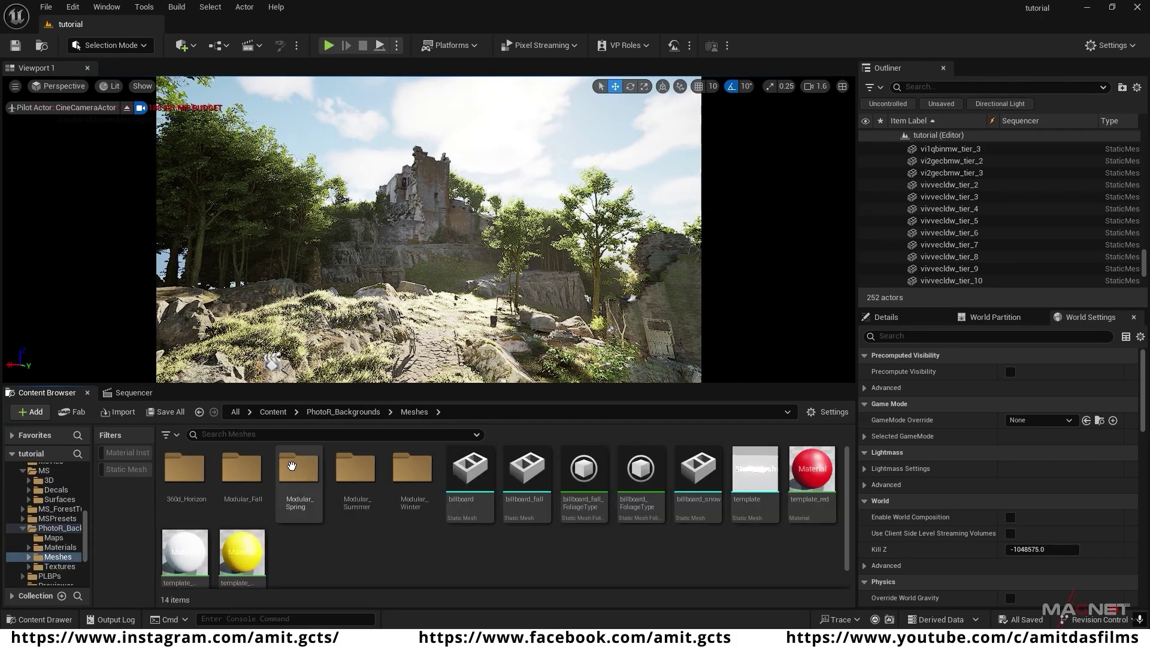
double_click(407, 465)
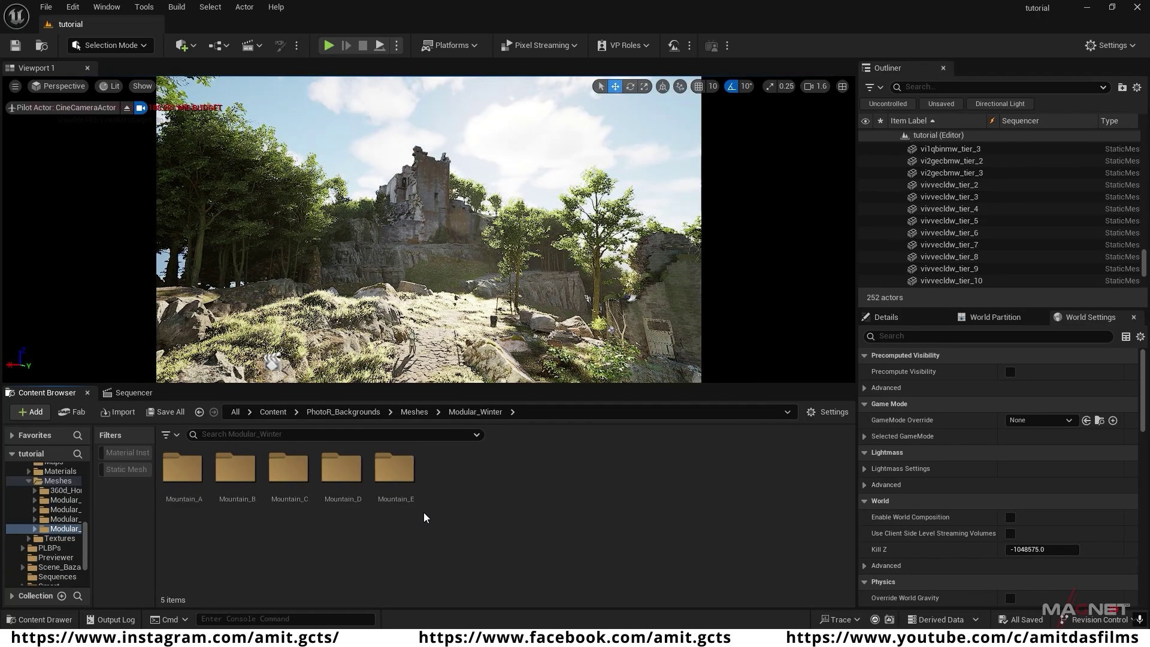
double_click(322, 474)
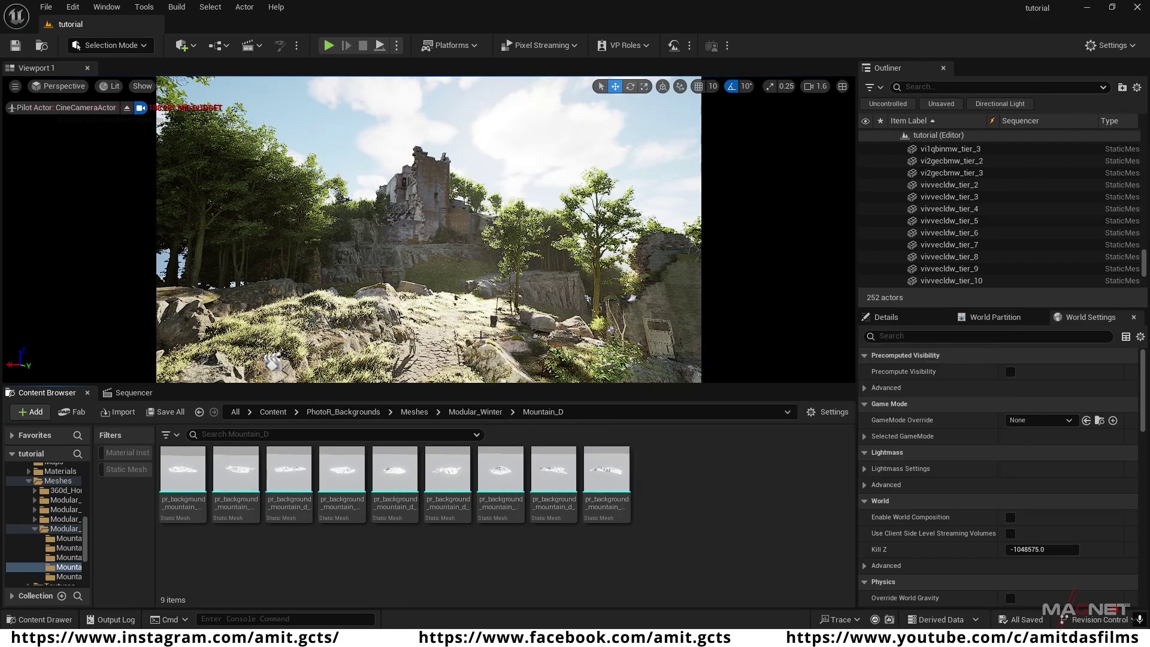
- Place the last Mountain_D background mesh over the water, adjust its scale and move it far out toward the horizon
key(e)
right_drag(605, 269, 737, 288)
scroll(740, 261, up, 1)
key(e)
scroll(740, 270, up, 1)
drag(614, 479, 497, 243)
key(r)
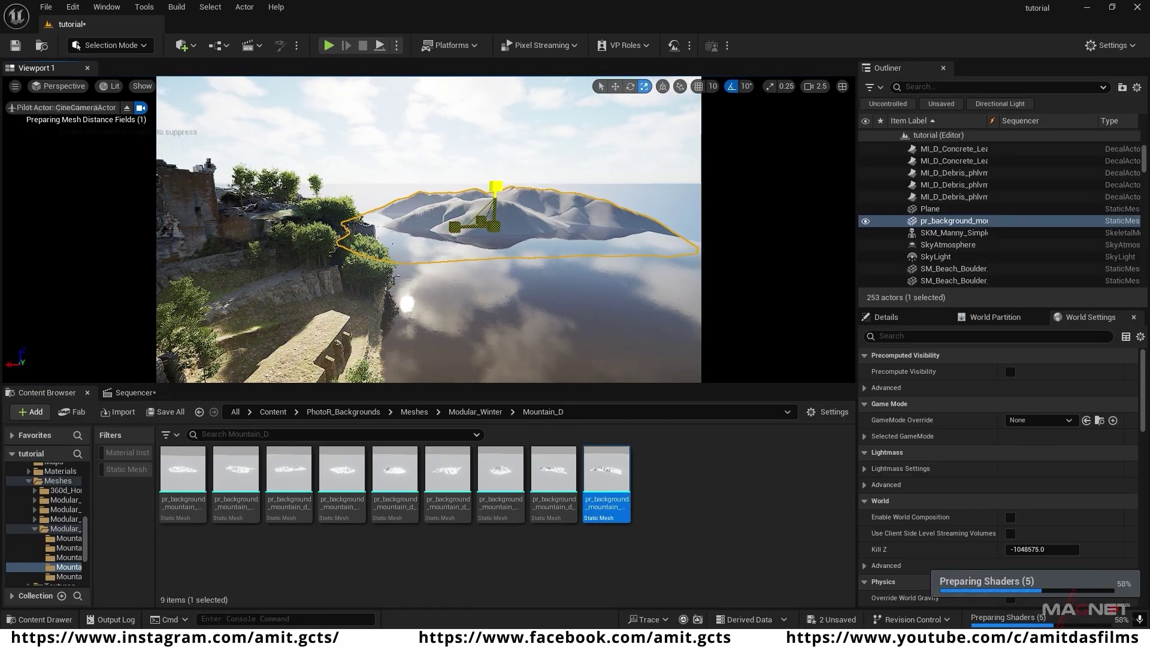
drag(496, 187, 508, 236)
right_drag(508, 236, 518, 276)
scroll(515, 254, up, 4)
key(s)
key(w)
drag(459, 279, 486, 157)
- Duplicate the background mountain four times and spread the copies sideways into a continuous range along the horizon
alt+drag(382, 208, 304, 206)
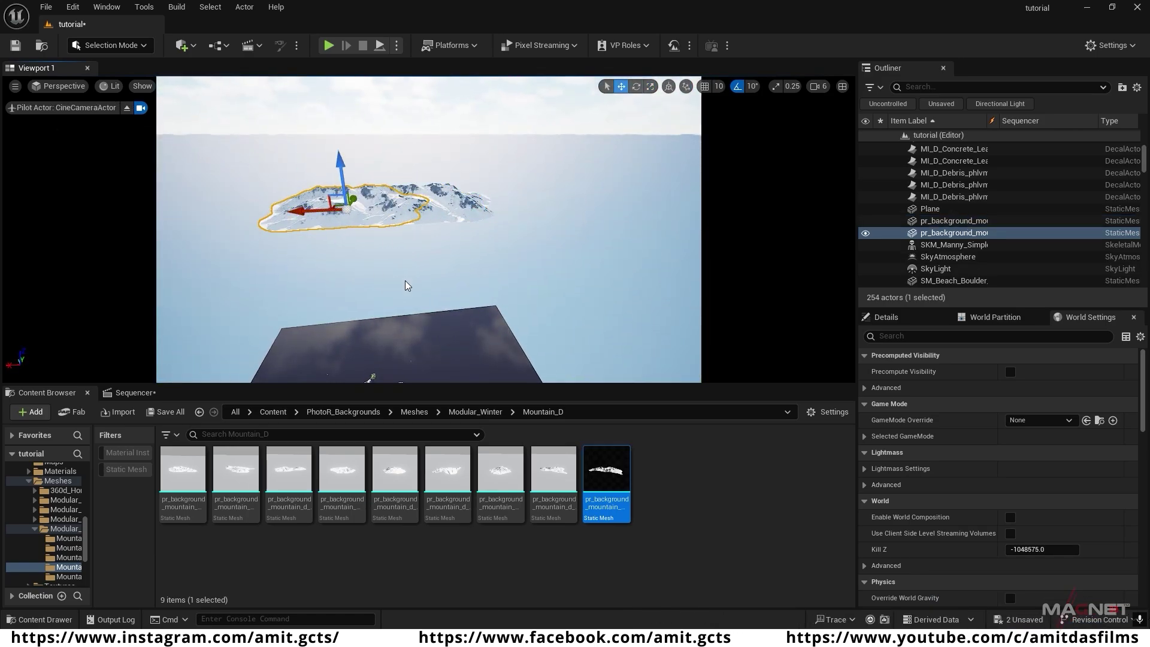
right_drag(406, 282, 366, 258)
alt+drag(515, 231, 410, 214)
key(e)
right_drag(413, 234, 459, 179)
scroll(443, 174, down, 2)
click(533, 239)
key(w)
alt+drag(433, 249, 527, 240)
mouse_move(479, 240)
right_down()
mouse_move(527, 233)
mouse_move(468, 239)
right_up()
alt+drag(446, 242, 539, 240)
right_drag(462, 251, 483, 270)
- Set the locked scale of the water Plane to 6000
click(471, 320)
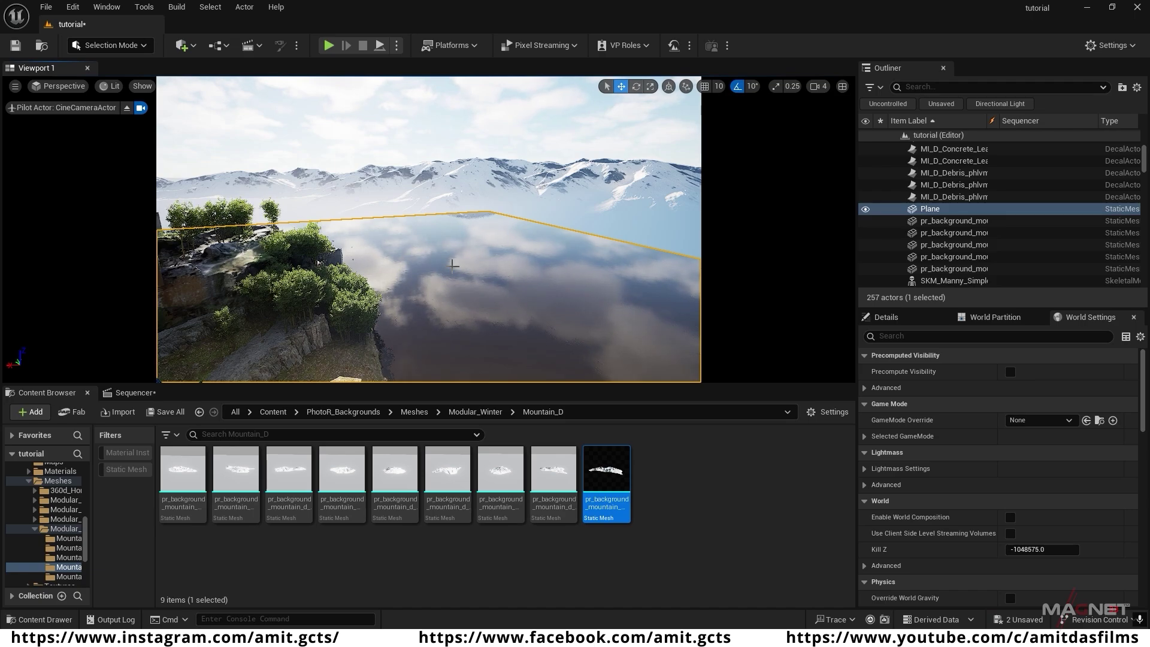
click(892, 317)
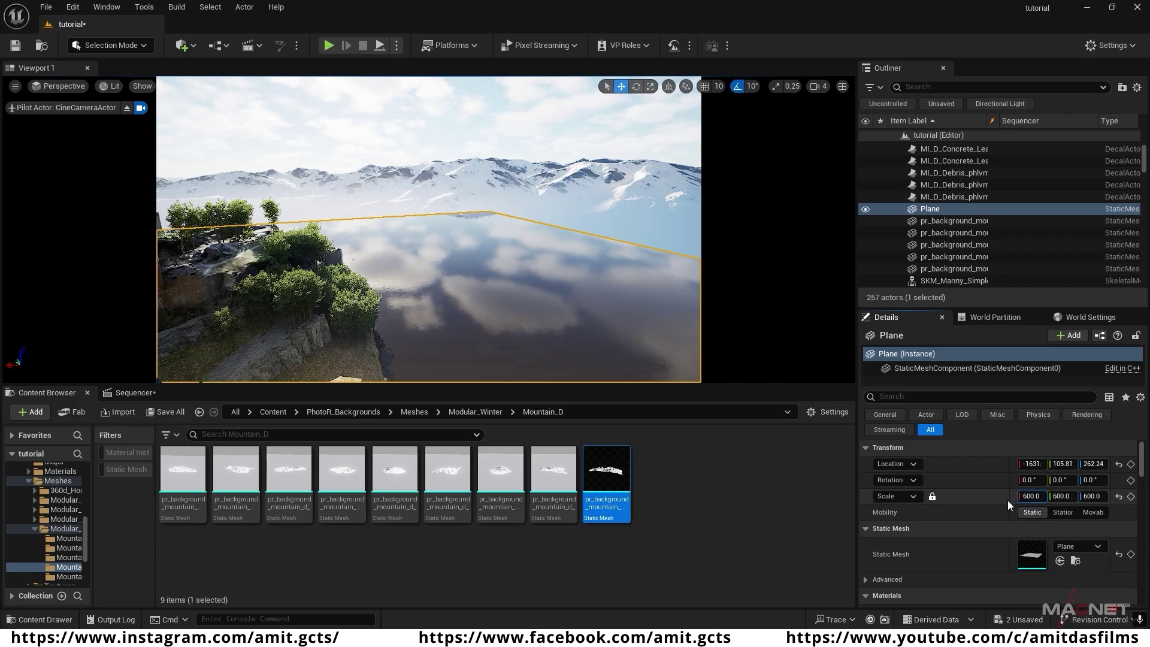
text(6000)
key(Return)
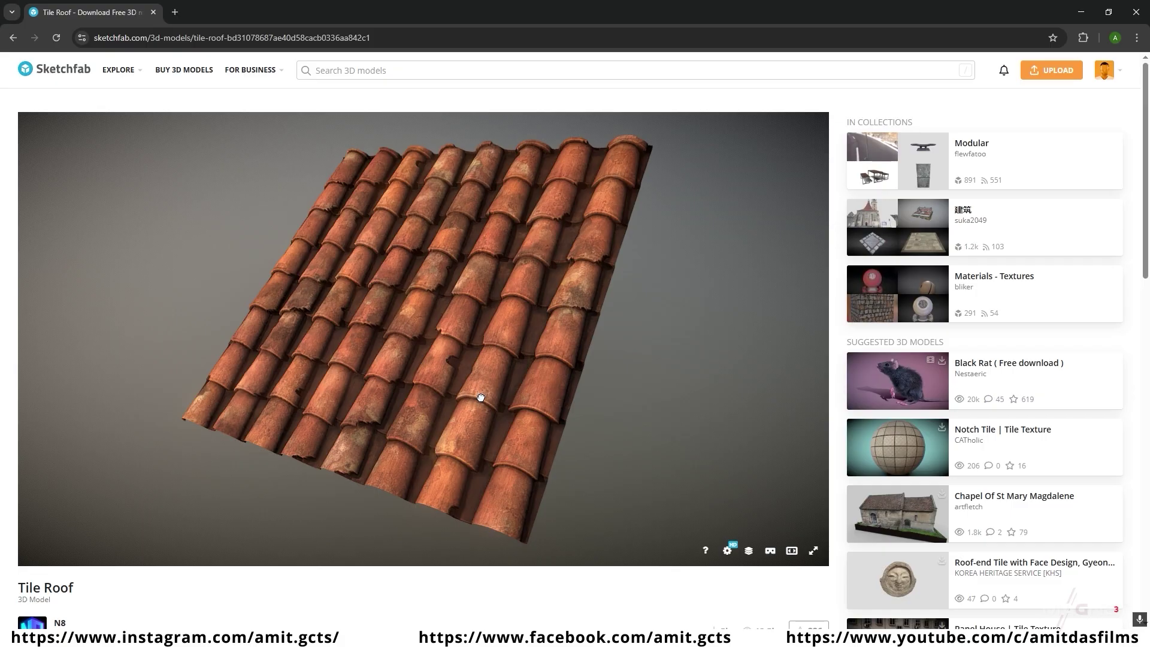
- Download the Tile Roof model from Sketchfab in its original FBX format, and extract the tile-roof archive in File Explorer
mouse_move(488, 403)
mouse_down()
mouse_move(452, 360)
mouse_move(498, 380)
mouse_move(461, 391)
mouse_move(613, 373)
mouse_up()
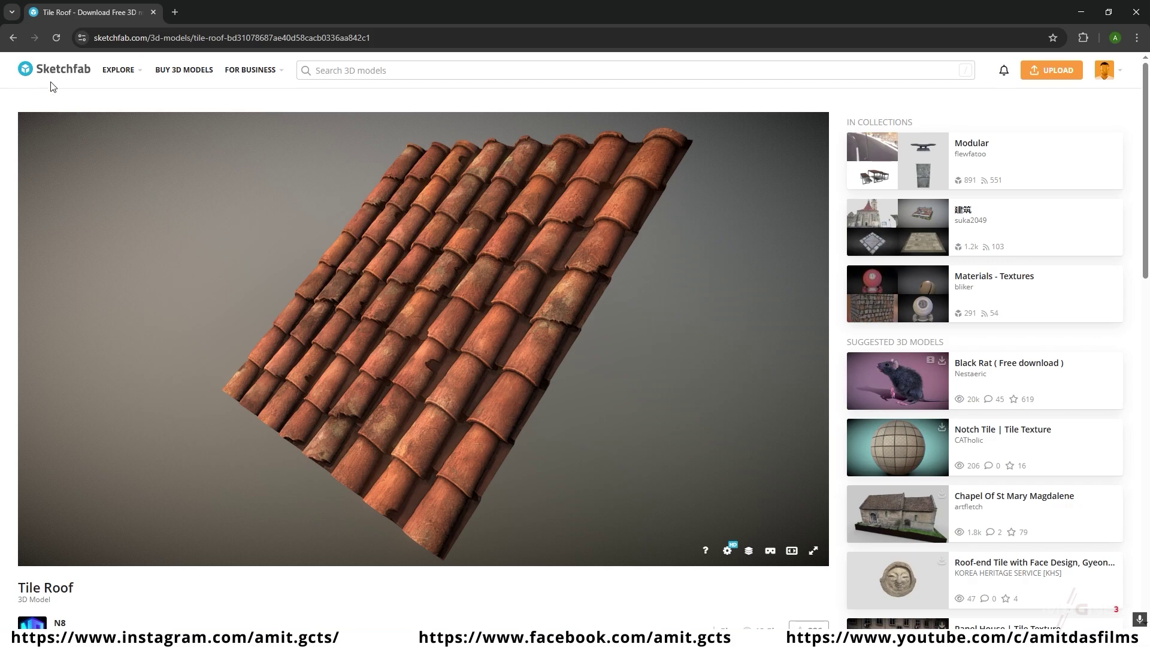
mouse_move(359, 336)
mouse_down()
mouse_move(526, 331)
mouse_move(468, 321)
mouse_up()
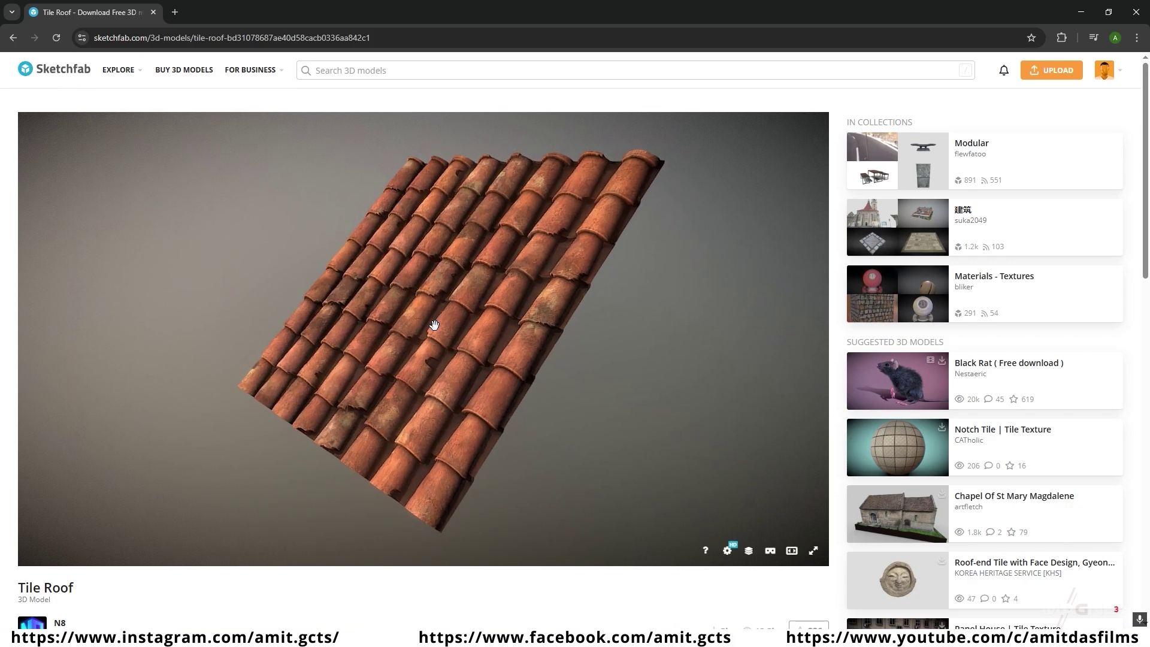
scroll(9, 311, down, 2)
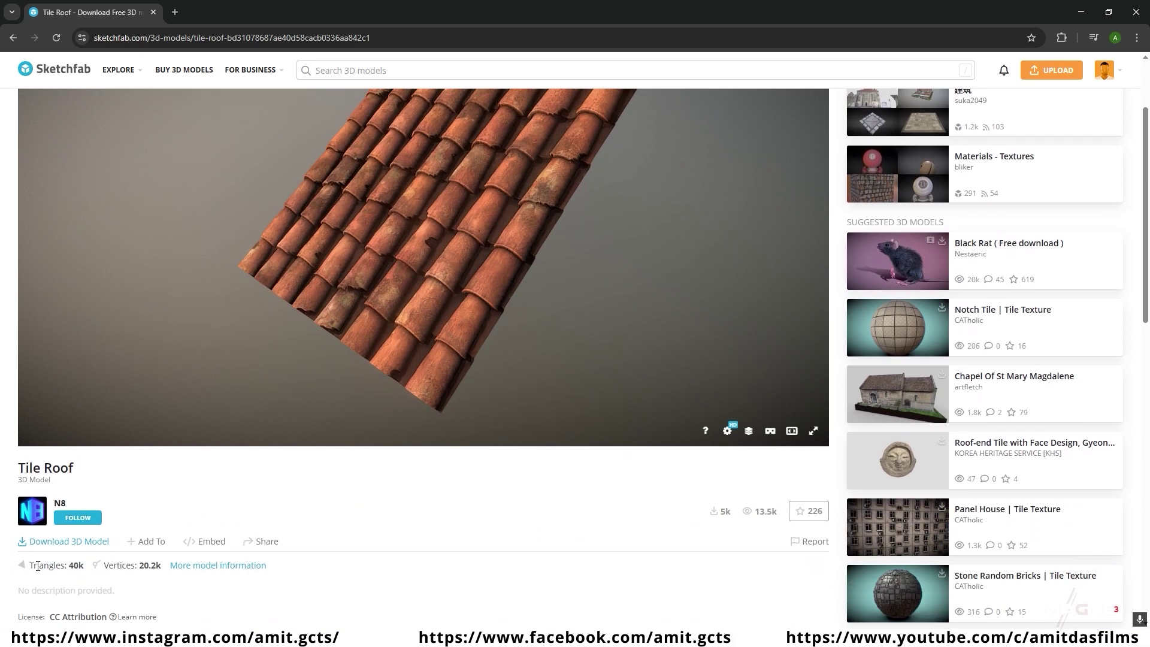
click(69, 541)
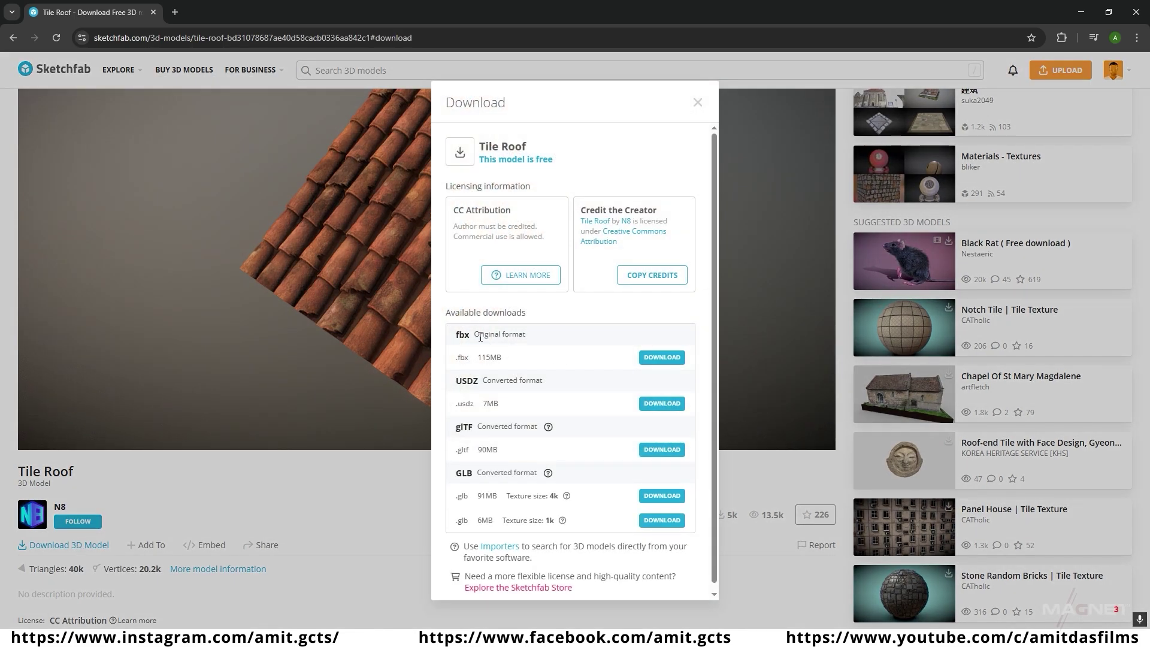
click(673, 360)
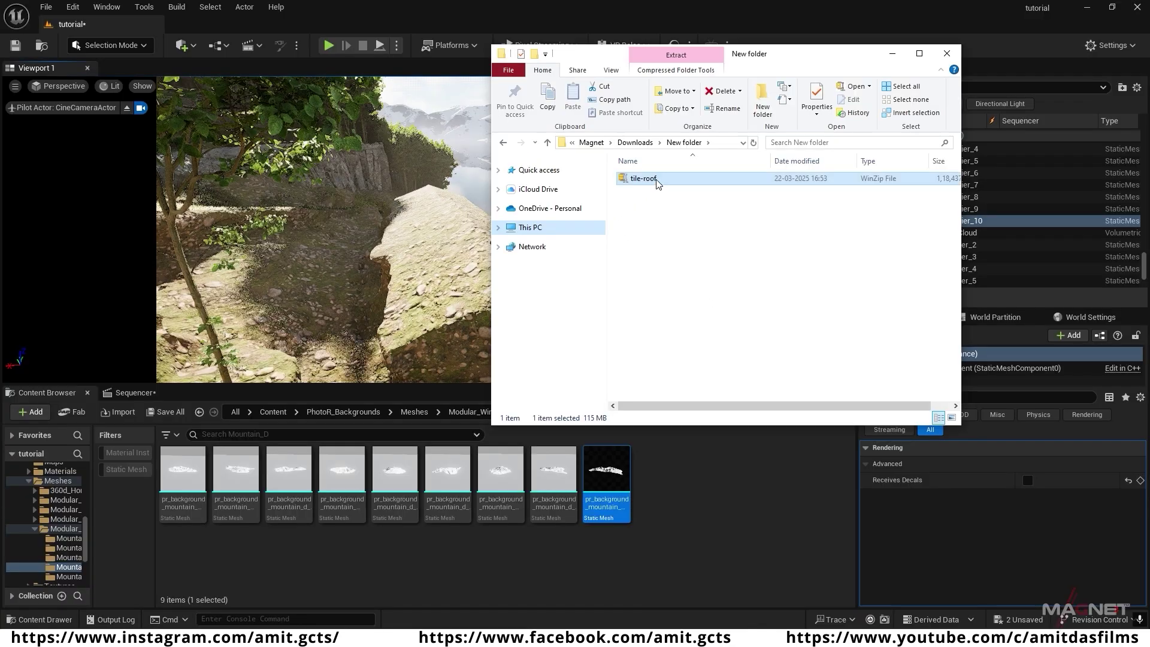
mouse_move(647, 183)
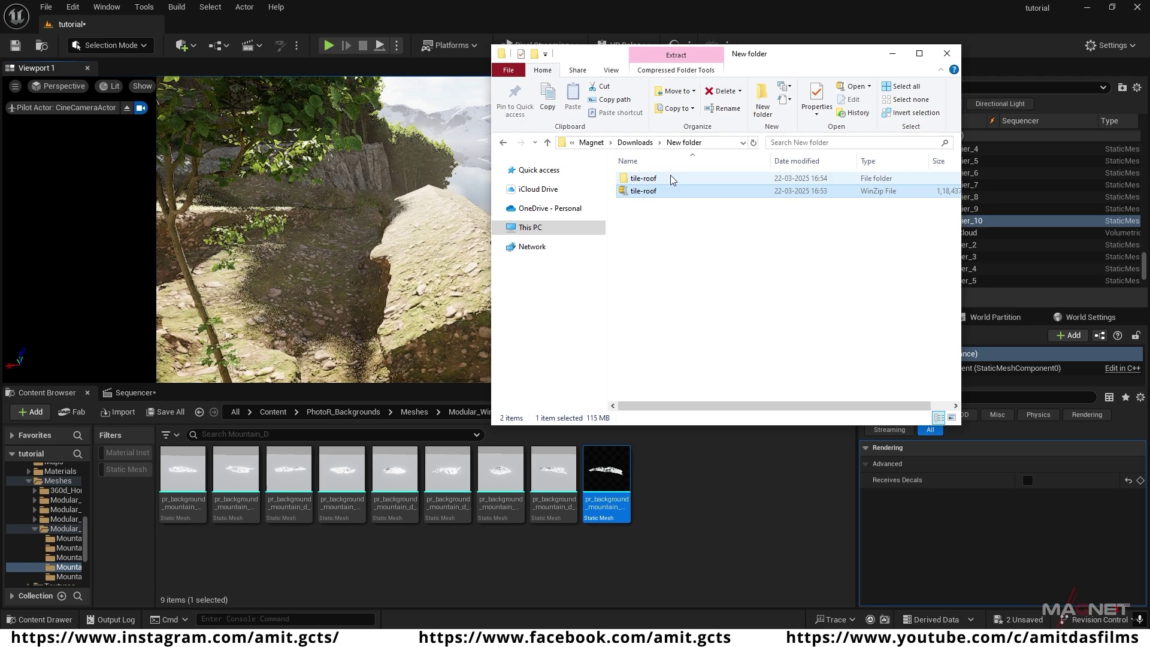
double_click(672, 180)
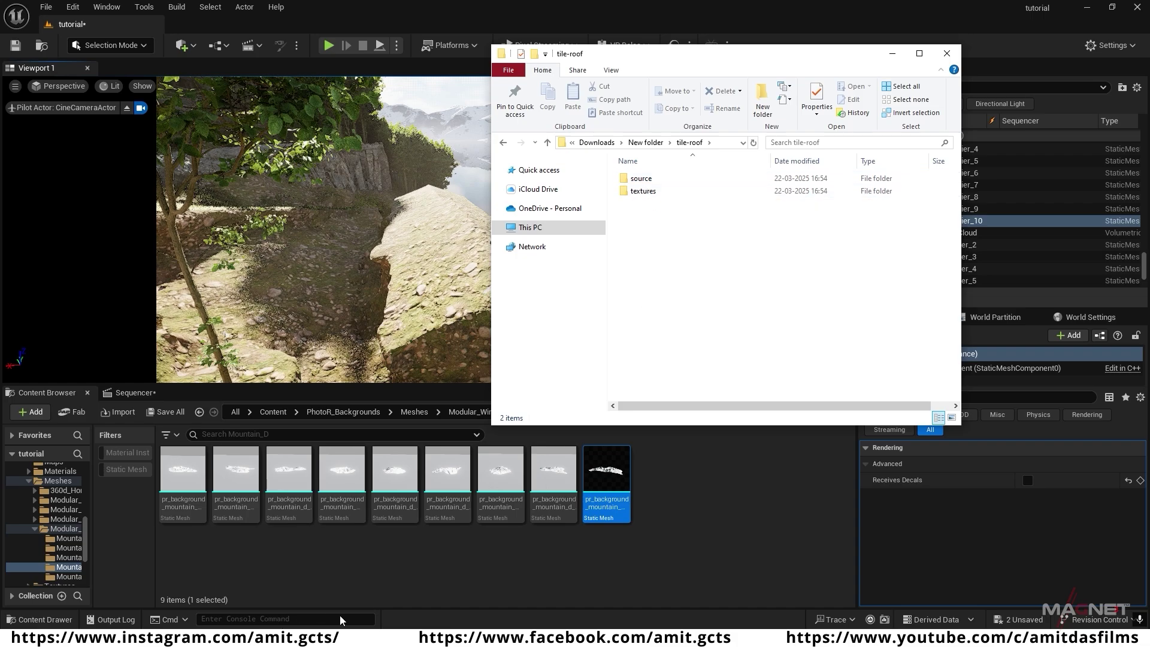
- Create a folder named FBX_model inside the project's Content folder and open it
scroll(48, 518, up, 10)
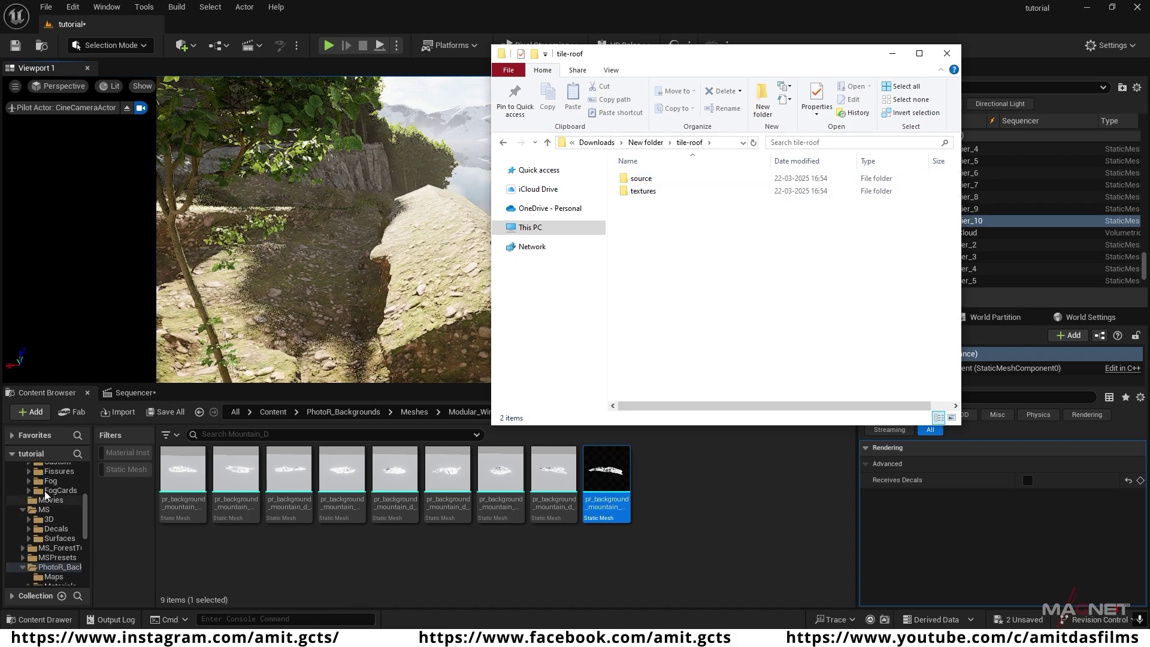
click(48, 485)
click(47, 480)
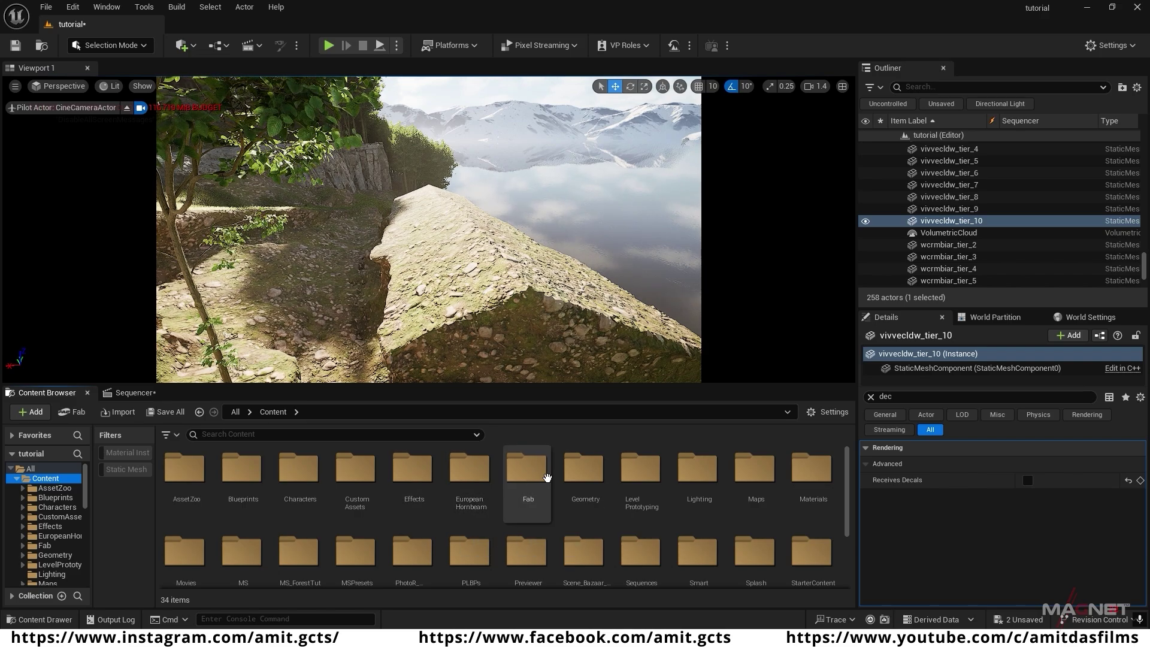
right_click(561, 484)
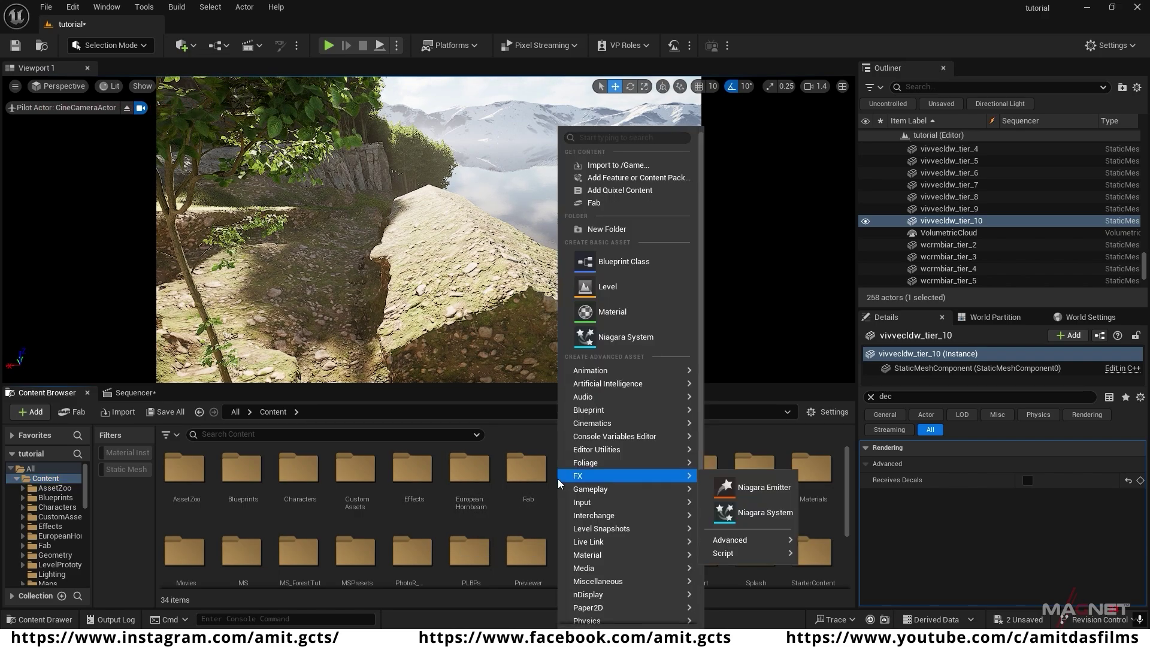
click(607, 229)
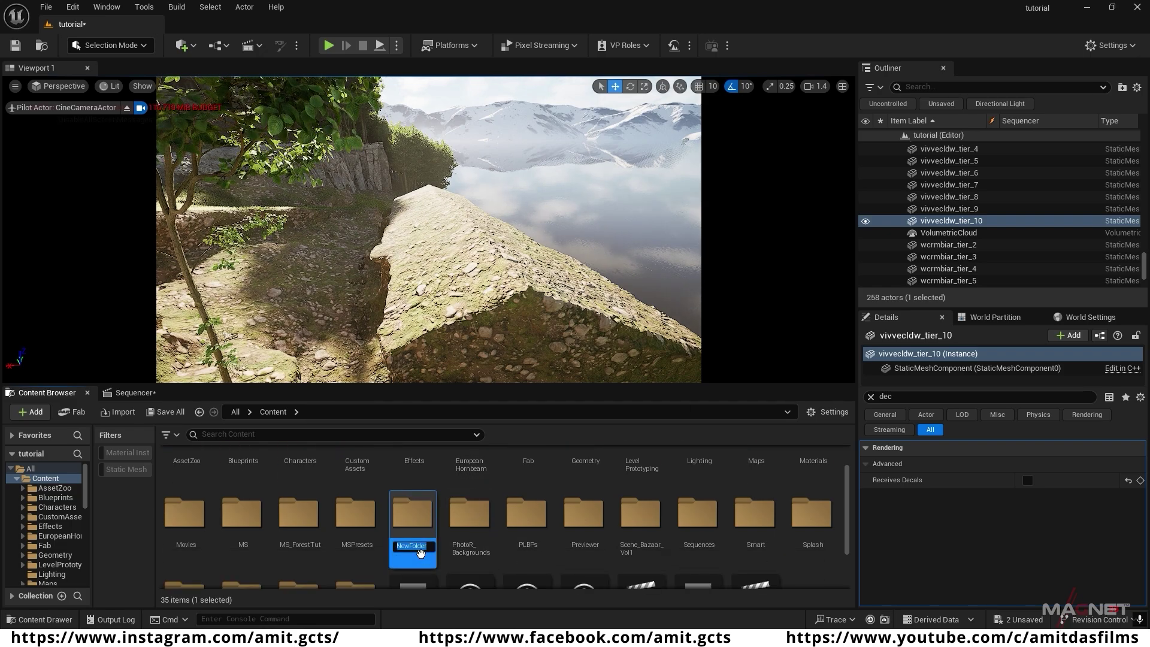
text(FBX_model)
key(Return)
double_click(591, 480)
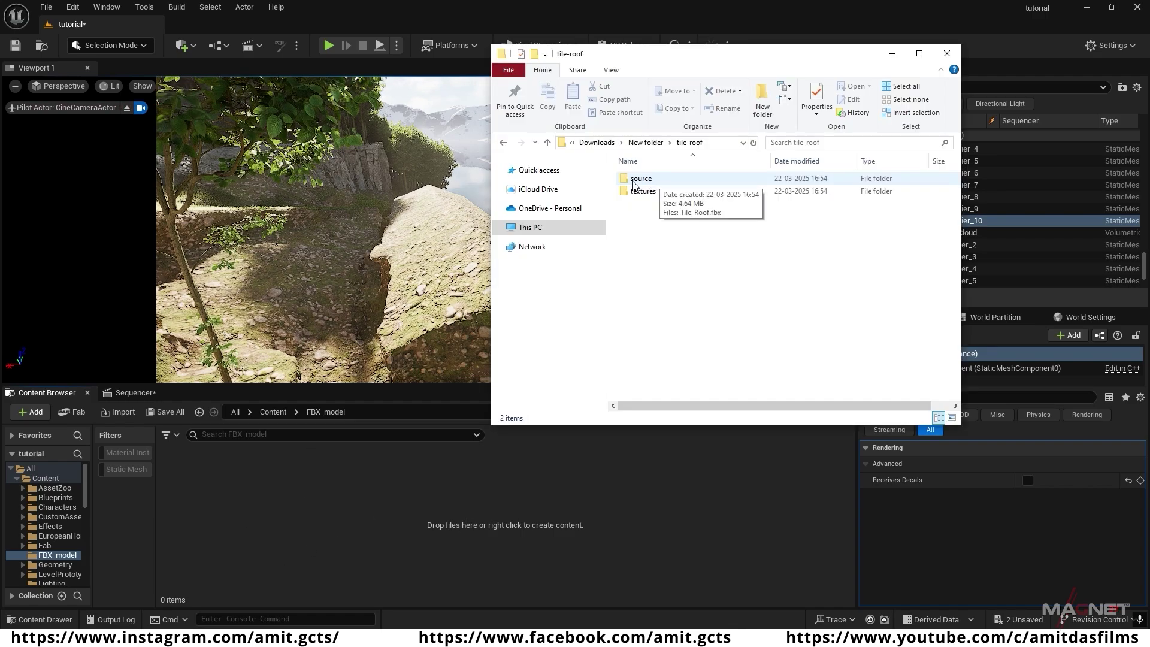
- Import Tile_Roof.fbx from the tile-roof source folder into the FBX_model folder with the default import settings
double_click(641, 178)
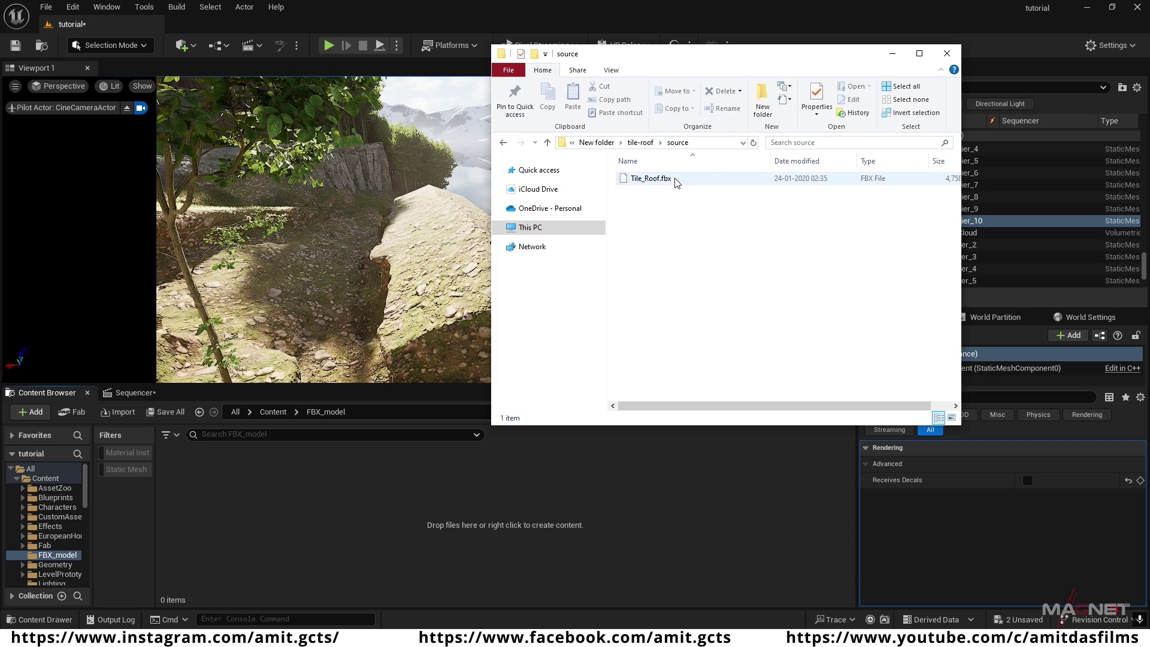
click(673, 183)
drag(685, 183, 272, 511)
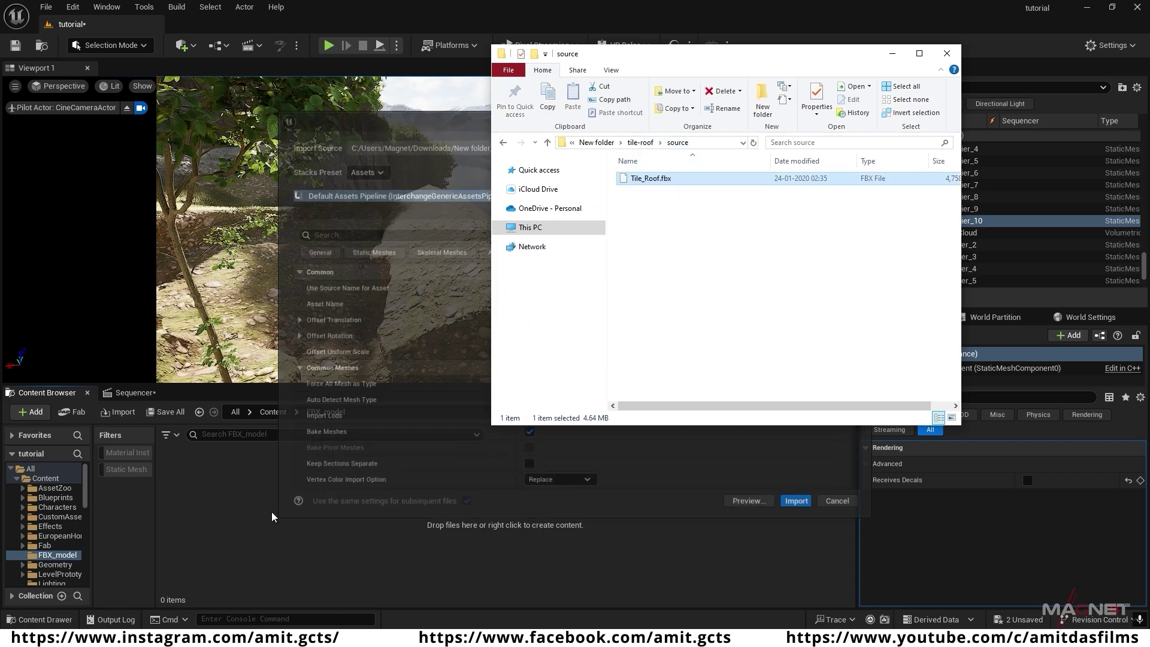
click(903, 57)
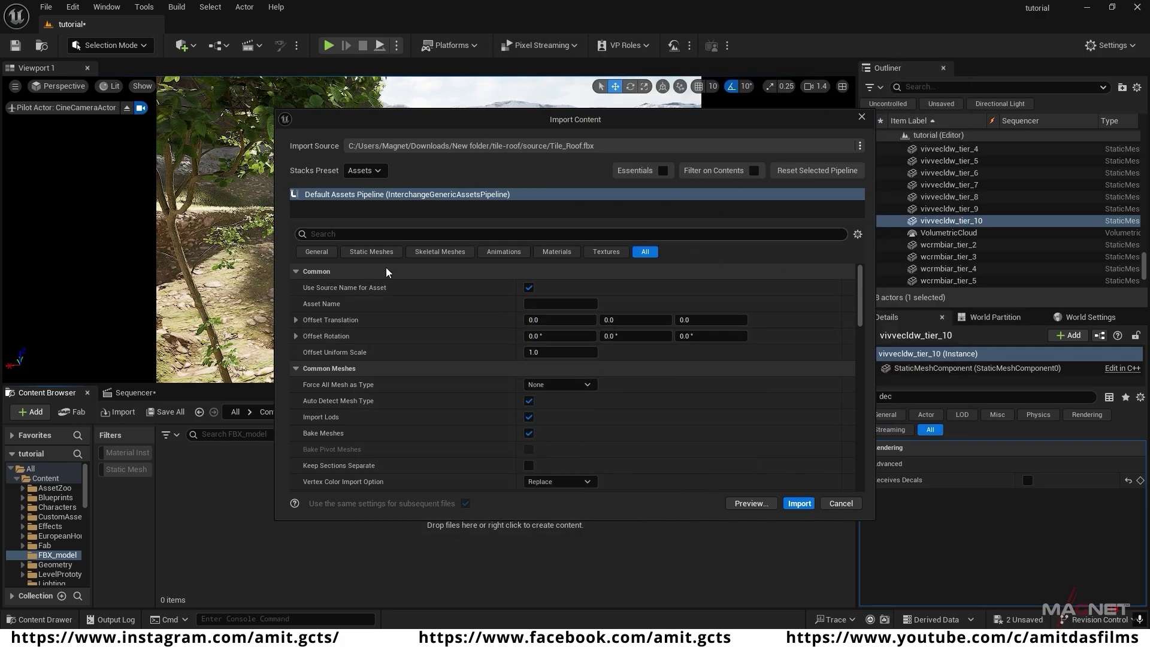
click(800, 504)
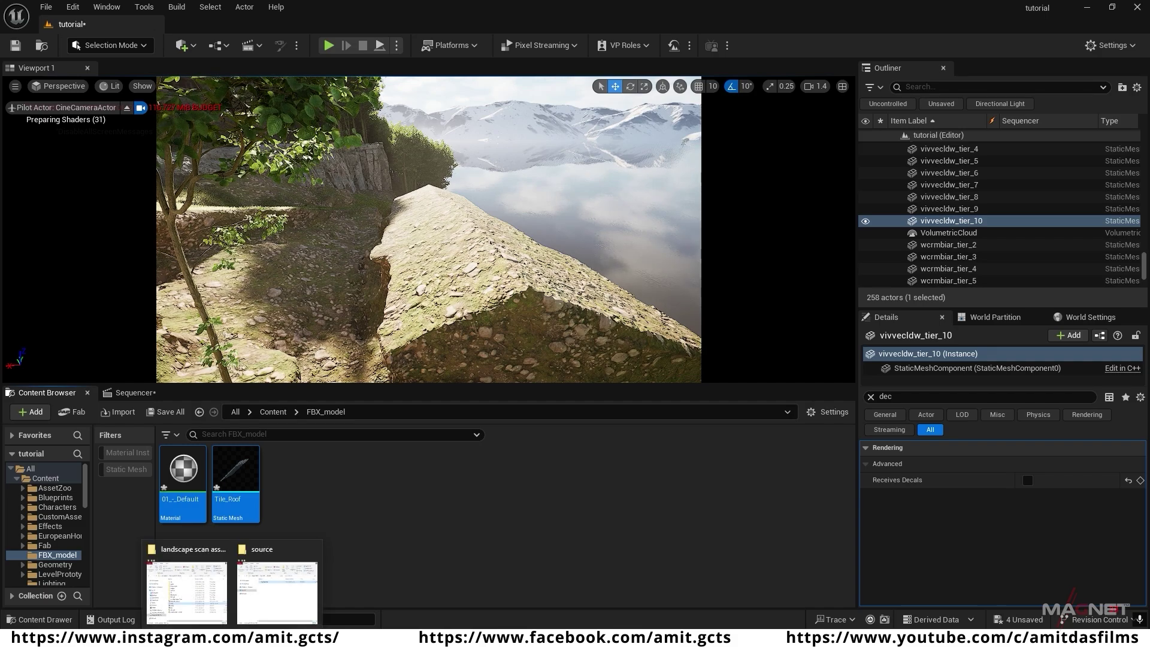
- Import the four New_Graph textures (AO, basecolor, normal and roughness) from the tile-roof textures folder into the FBX_model folder
click(276, 587)
key(BackSpace)
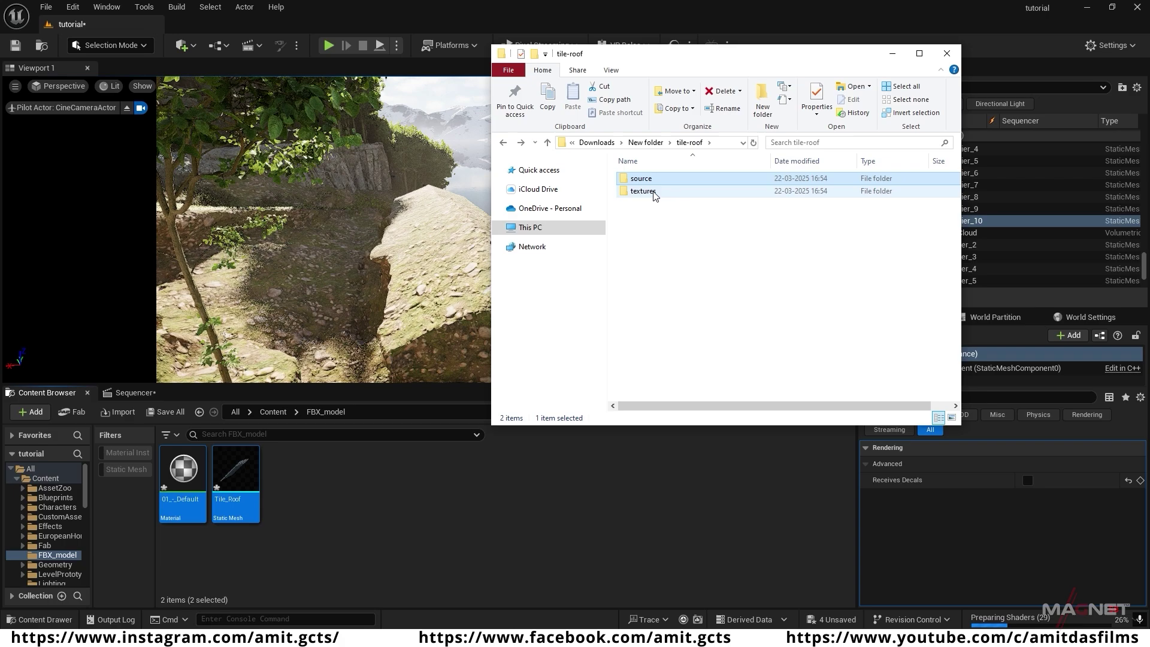
double_click(643, 191)
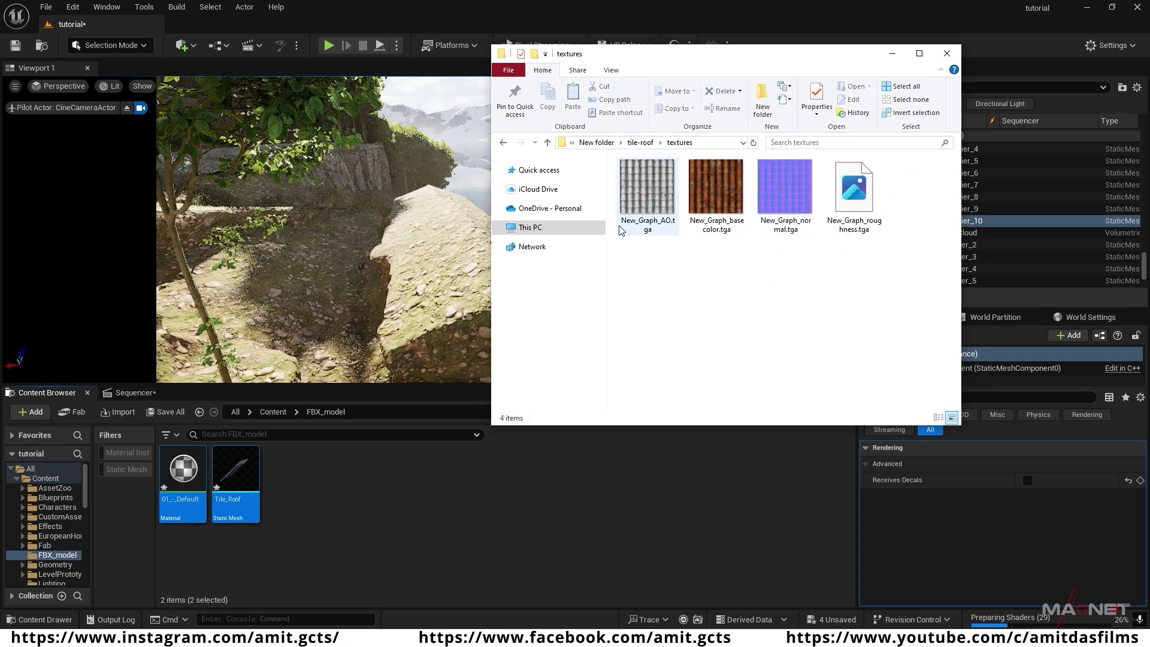
drag(907, 296, 350, 515)
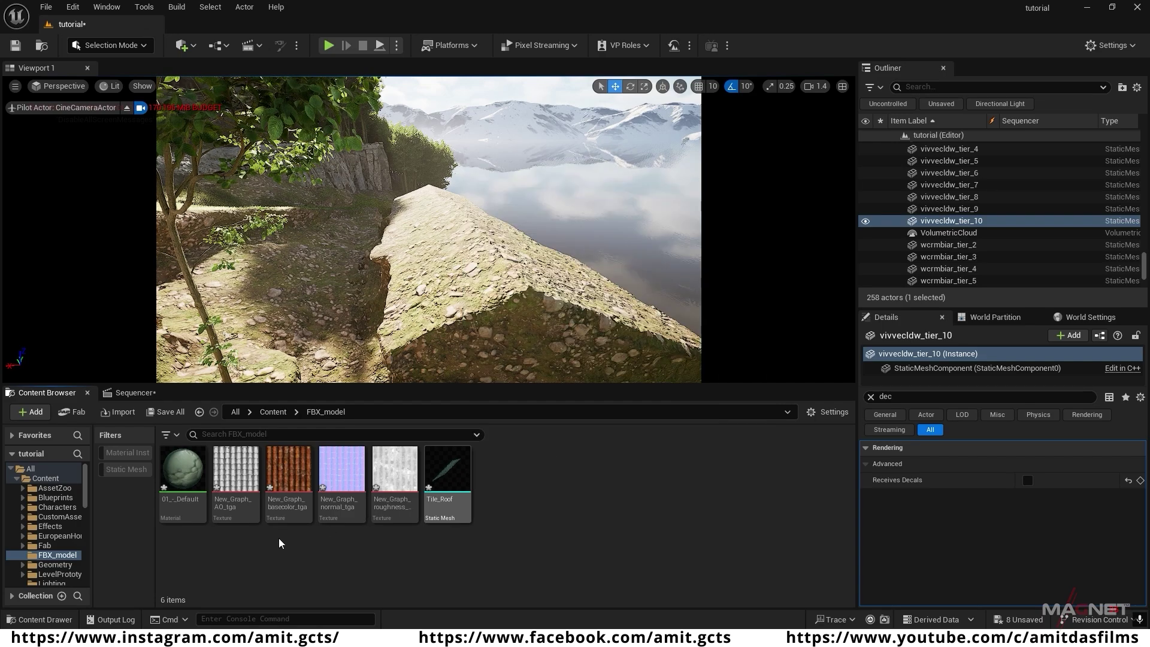
- Open the 01_-_Default material and delete every node in its graph except the main output node
double_click(182, 467)
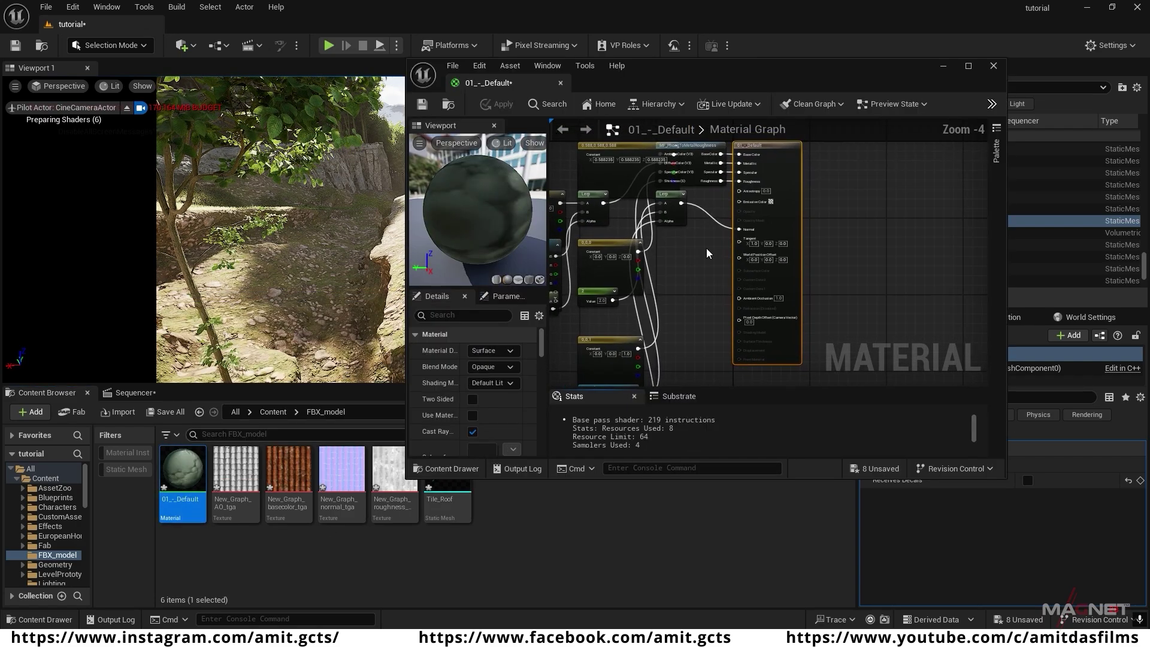
right_drag(689, 293, 805, 298)
scroll(805, 299, down, 2)
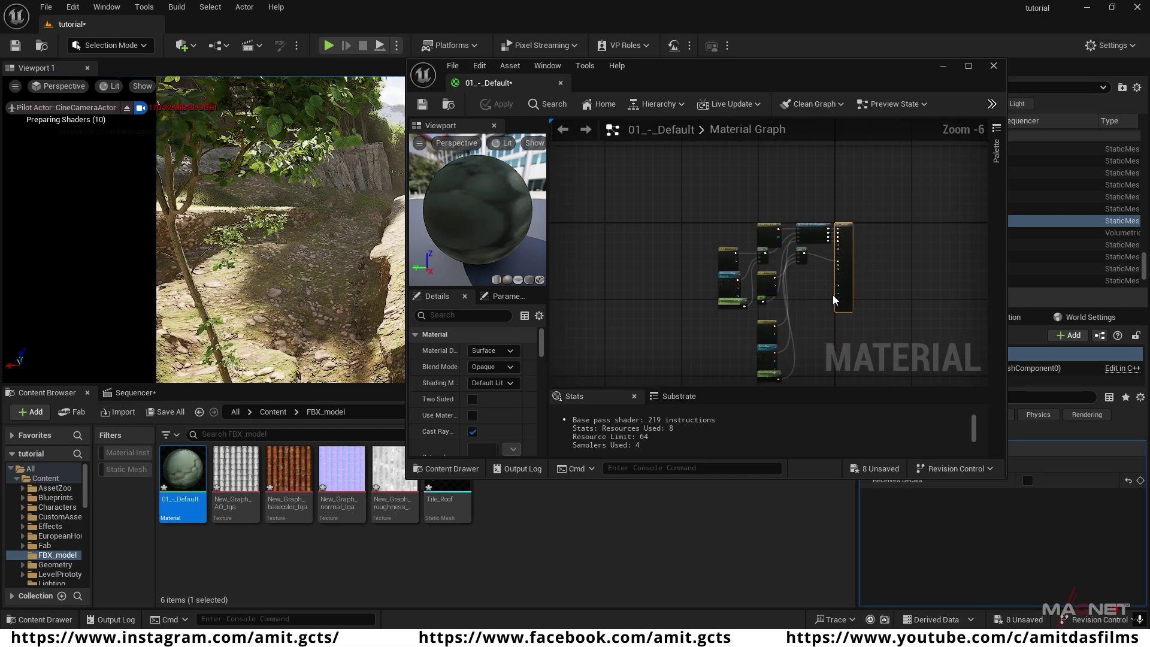
drag(782, 282, 800, 347)
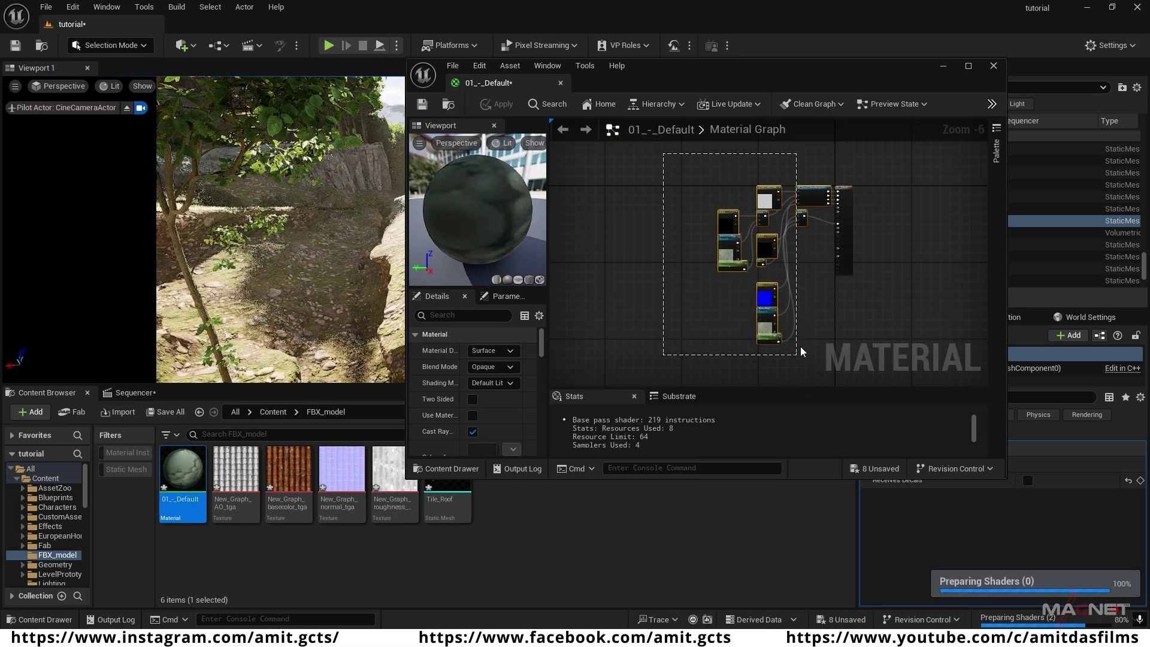
key(Delete)
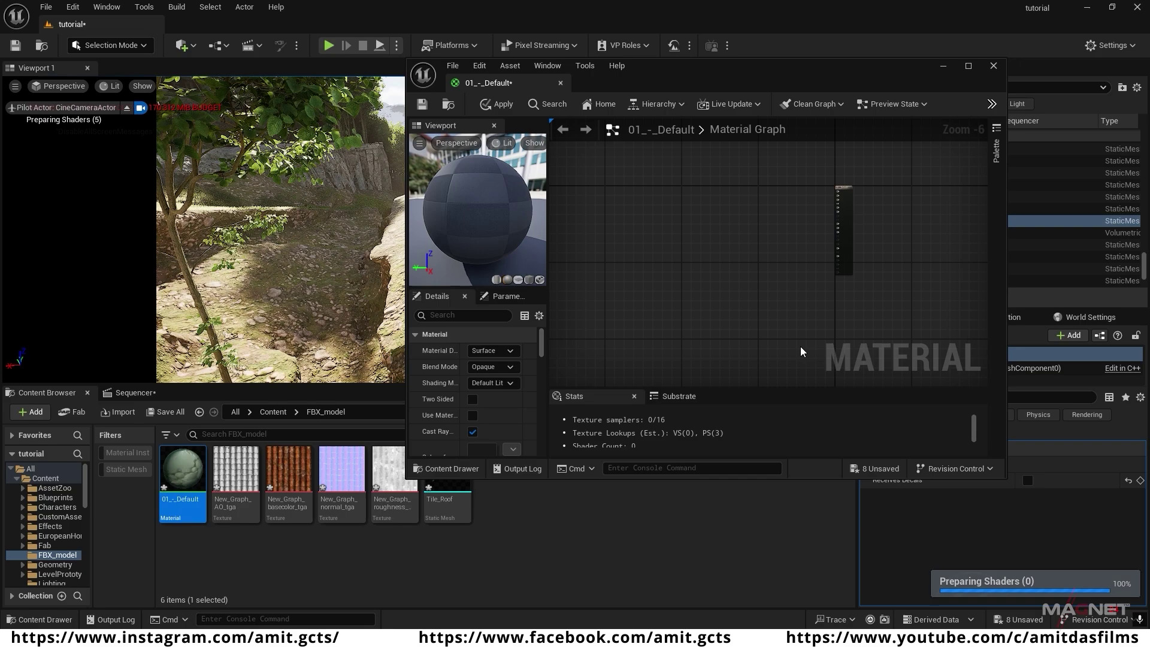
scroll(803, 233, up, 2)
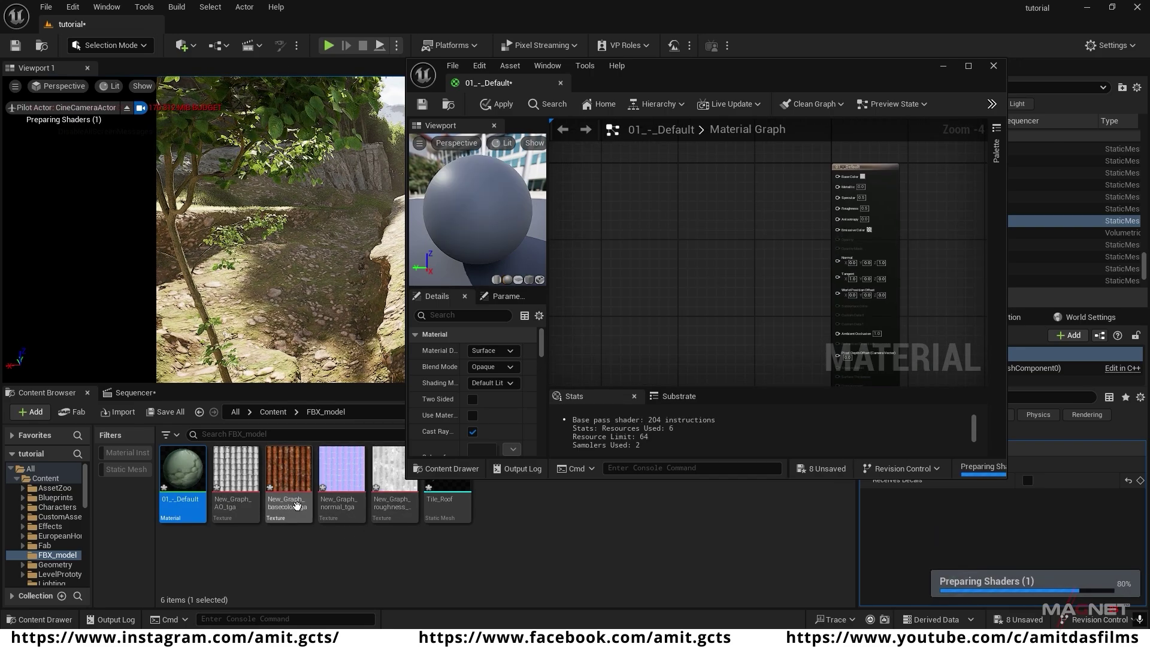
- Add the basecolor, AO, normal and roughness textures to the graph and connect them to Base Color, Ambient Occlusion, Normal and Roughness
mouse_move(287, 484)
drag(287, 484, 840, 177)
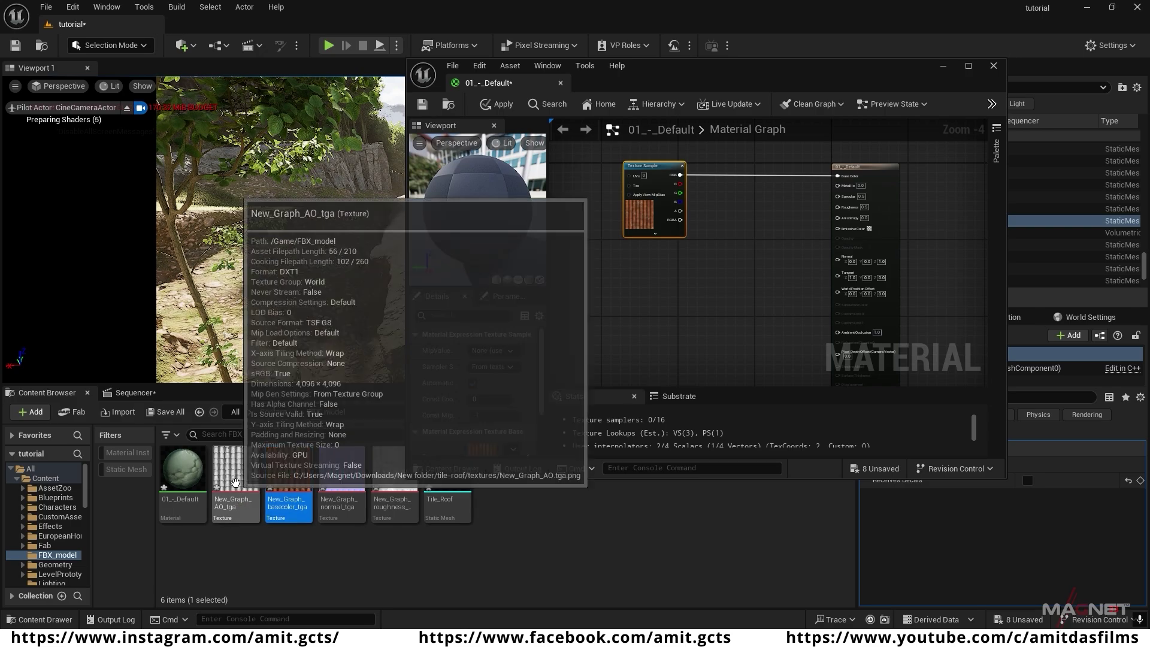
click(237, 476)
drag(237, 476, 839, 333)
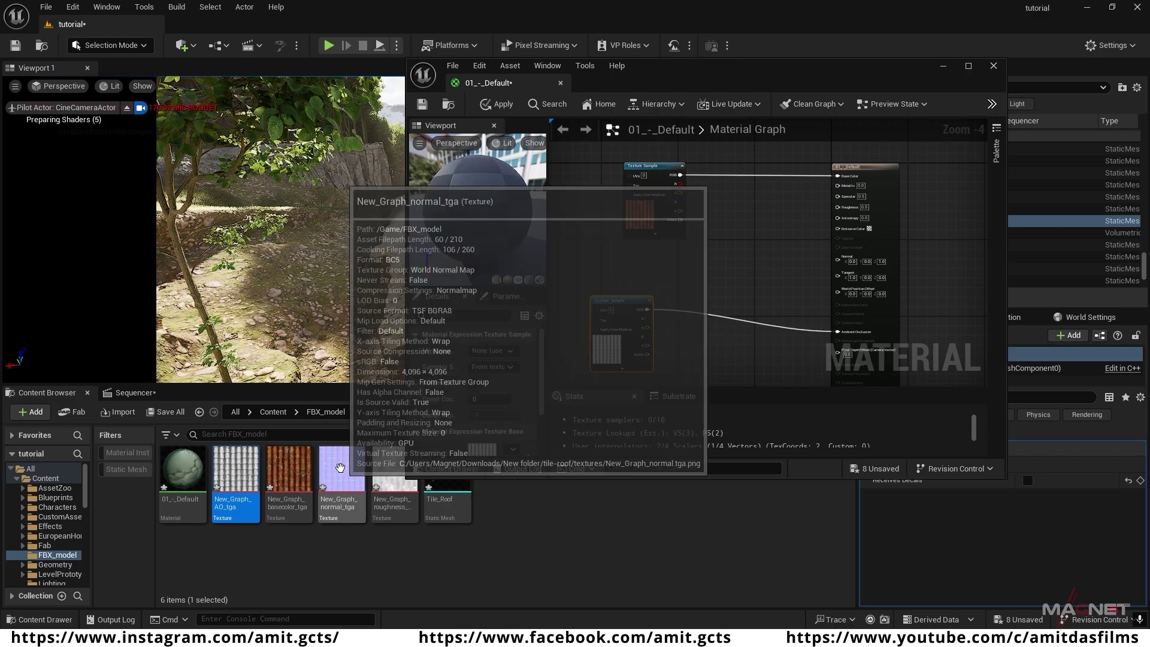
drag(342, 474, 838, 260)
drag(696, 267, 723, 289)
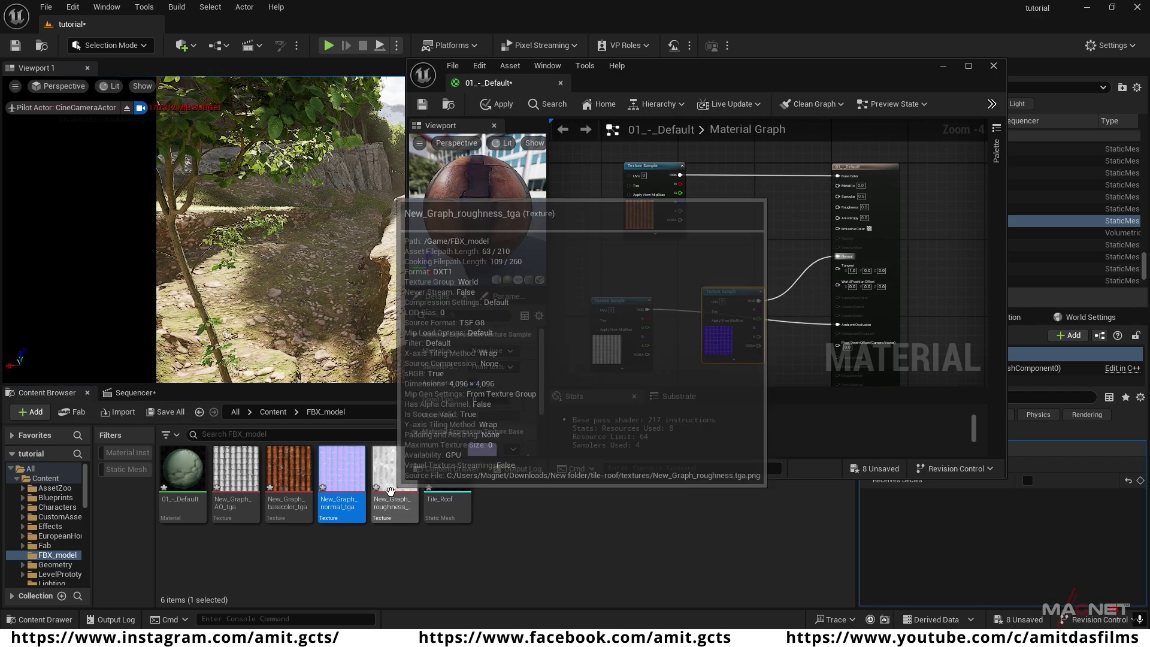
drag(411, 491, 662, 247)
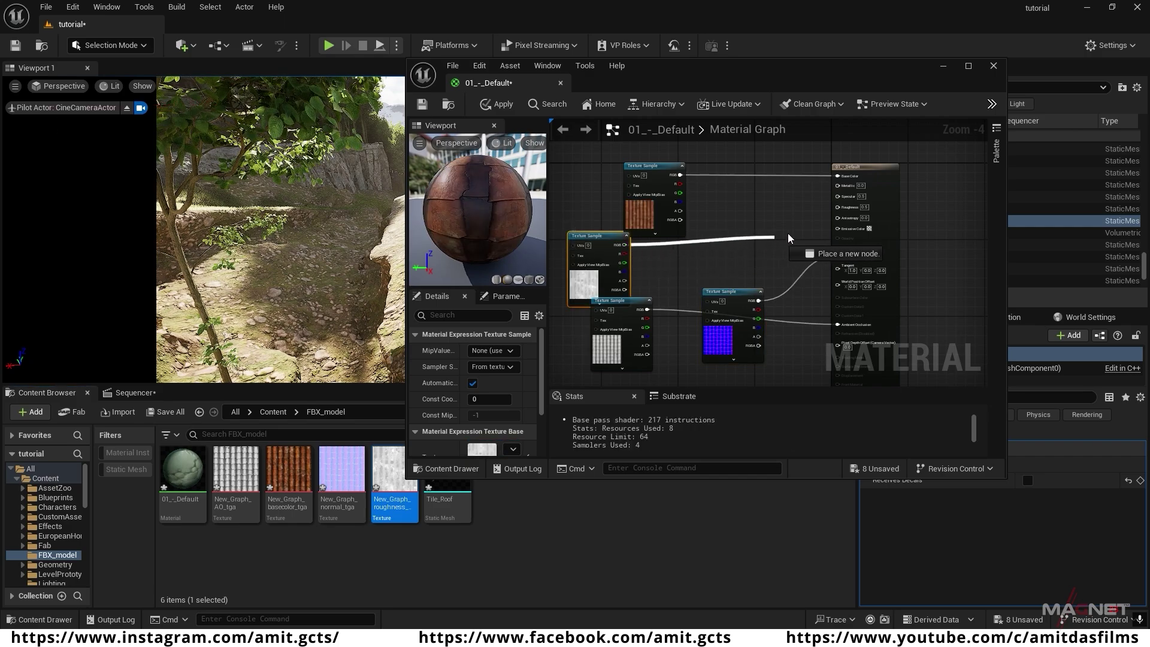
drag(788, 234, 842, 206)
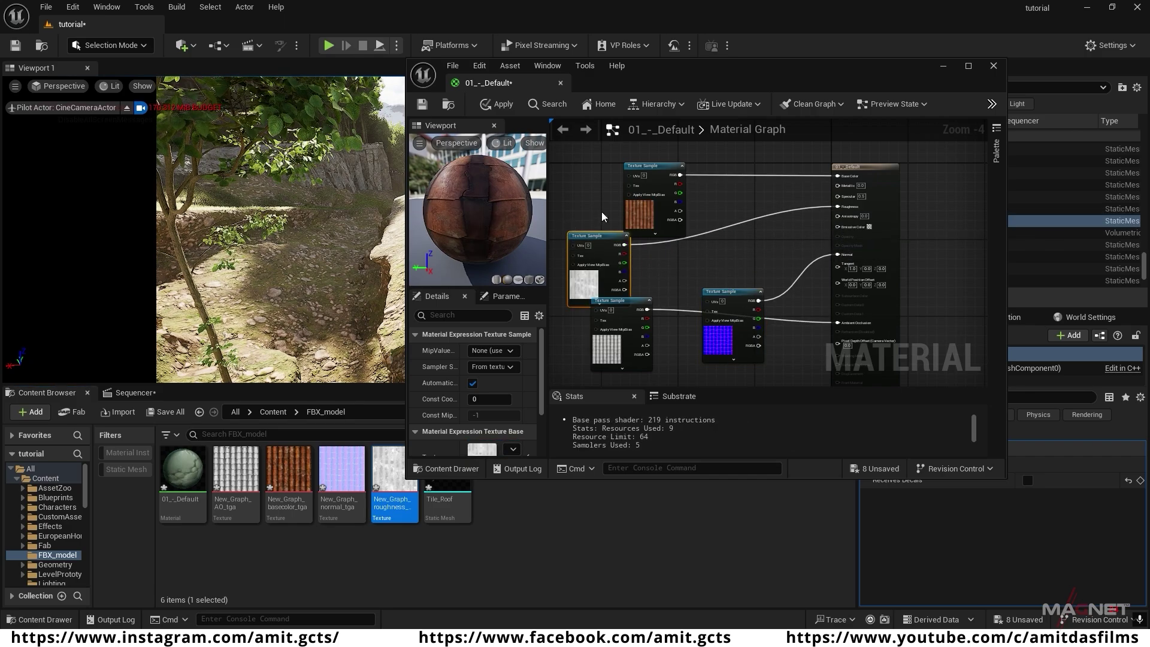
- Apply and save the tile roof material, and close its editor
click(489, 102)
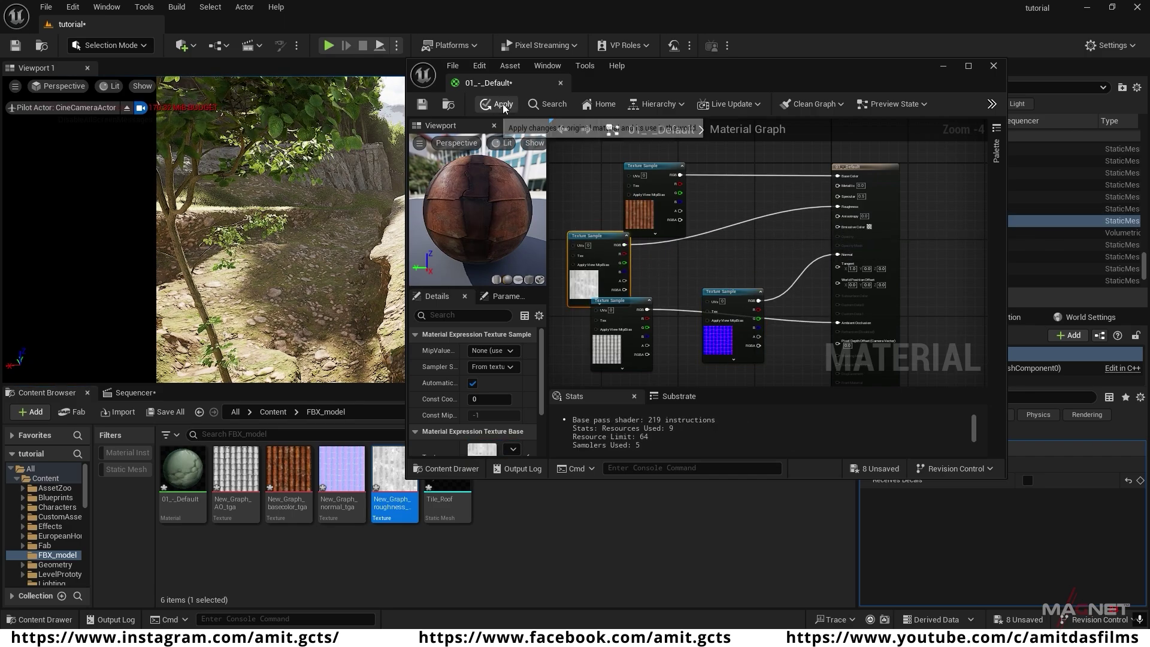
click(423, 105)
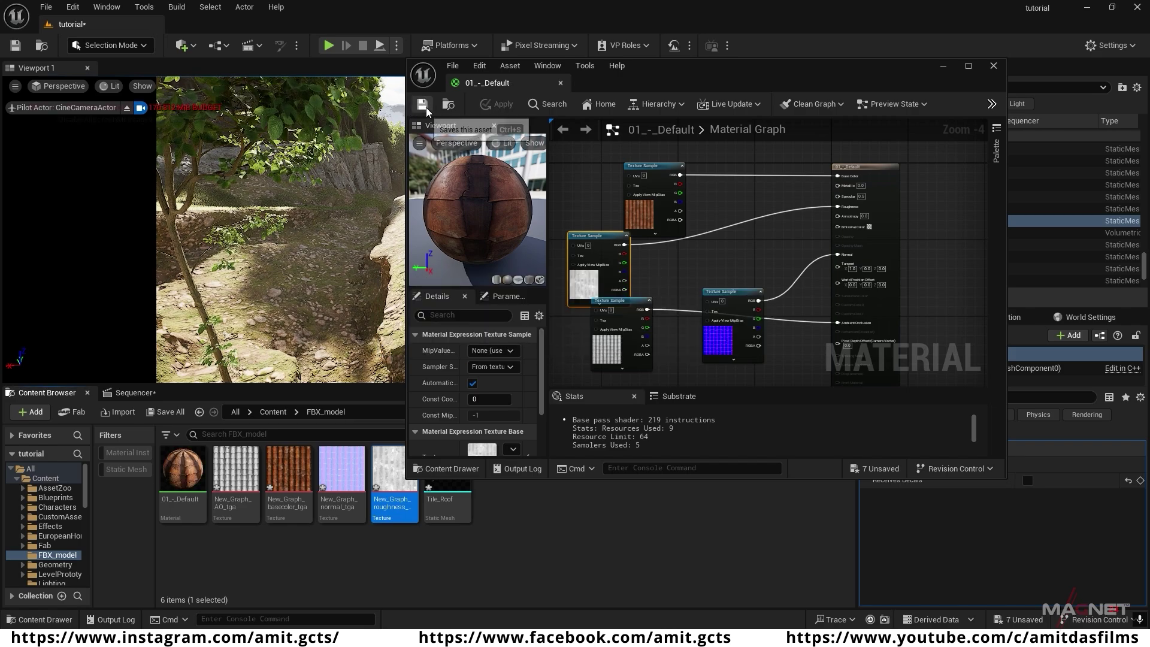
click(996, 68)
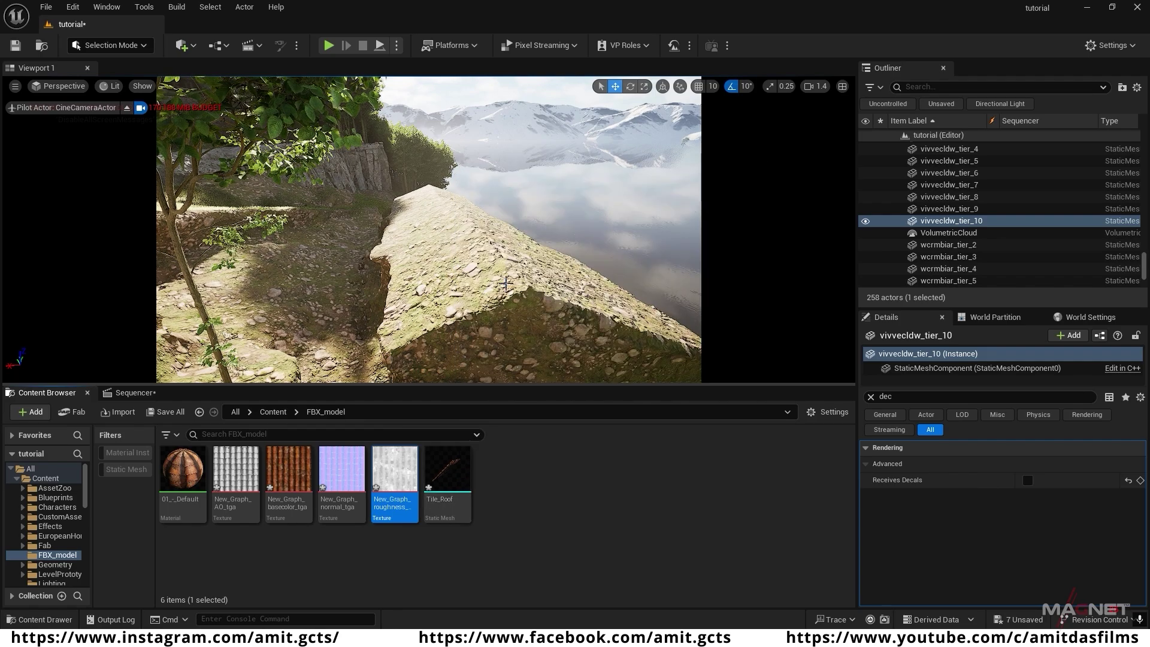
- Place the Tile_Roof mesh on the stone building's roof near the ridge and rotate it to follow the slope
drag(448, 473, 495, 279)
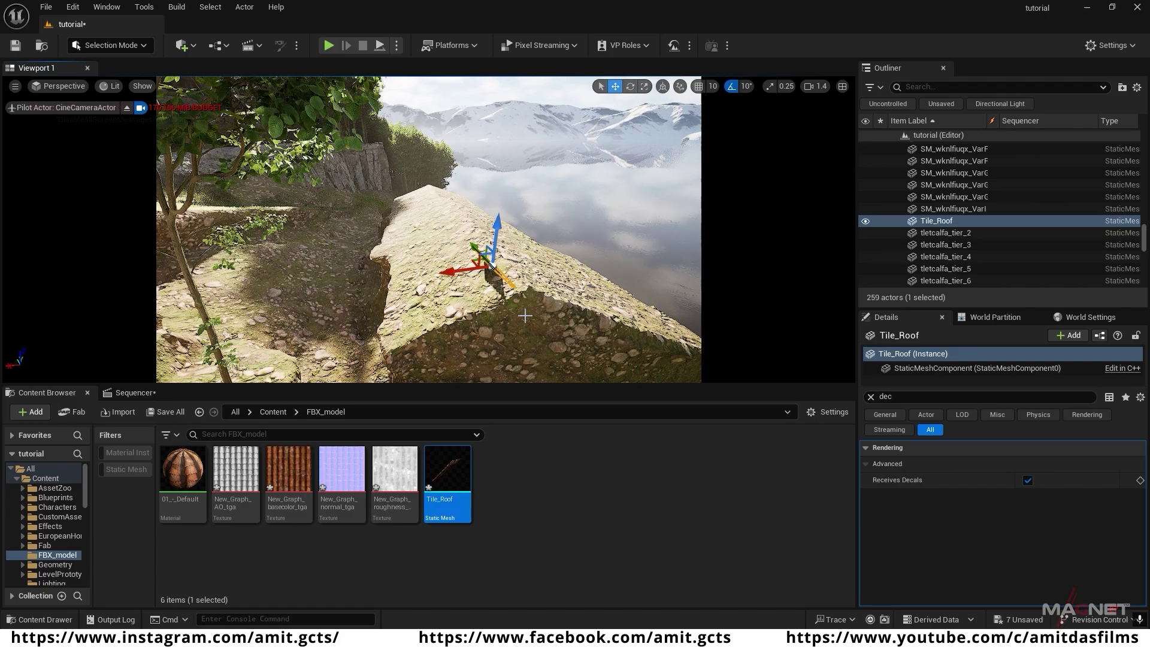
right_drag(526, 315, 506, 347)
key(e)
drag(423, 264, 450, 240)
right_drag(467, 258, 458, 273)
drag(542, 264, 533, 265)
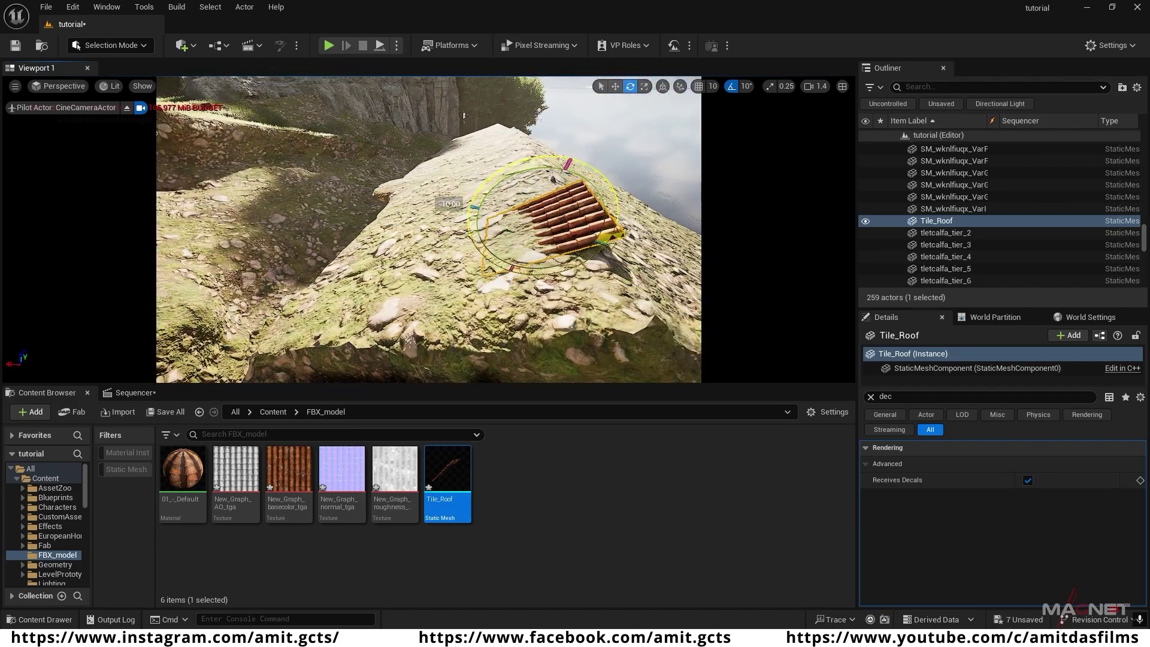
- Rescale the tile panel and move it down onto the roof's slope beside the ridge
key(w)
drag(548, 201, 465, 217)
key(e)
key(w)
click(663, 86)
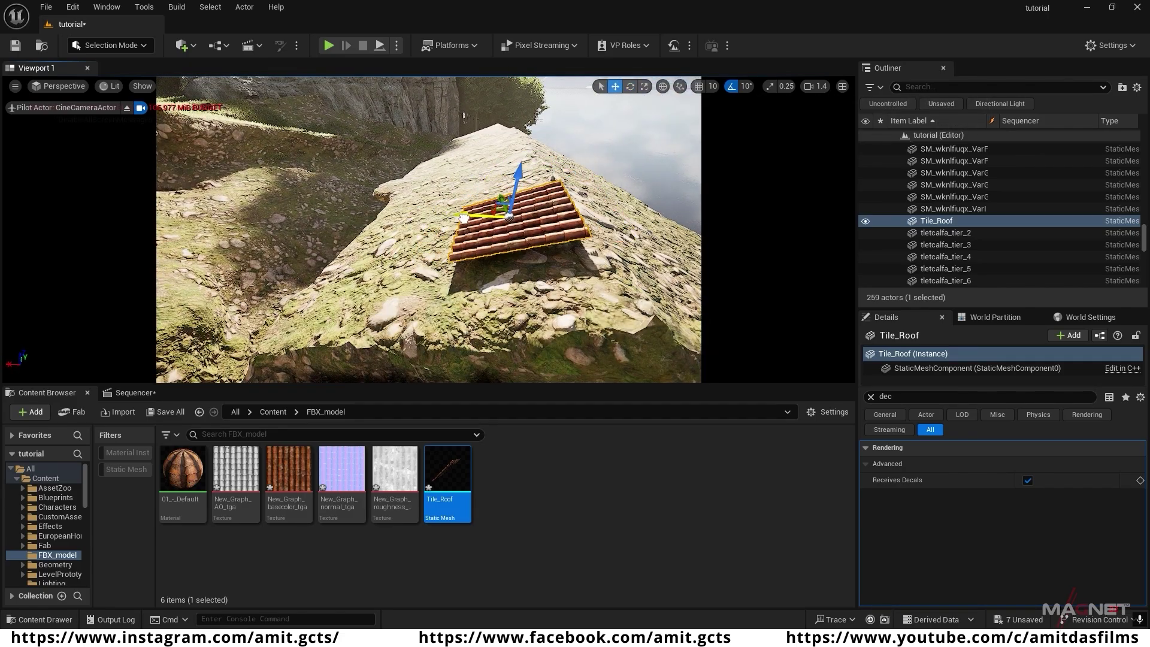
right_drag(564, 211, 539, 180)
key(r)
drag(473, 219, 495, 167)
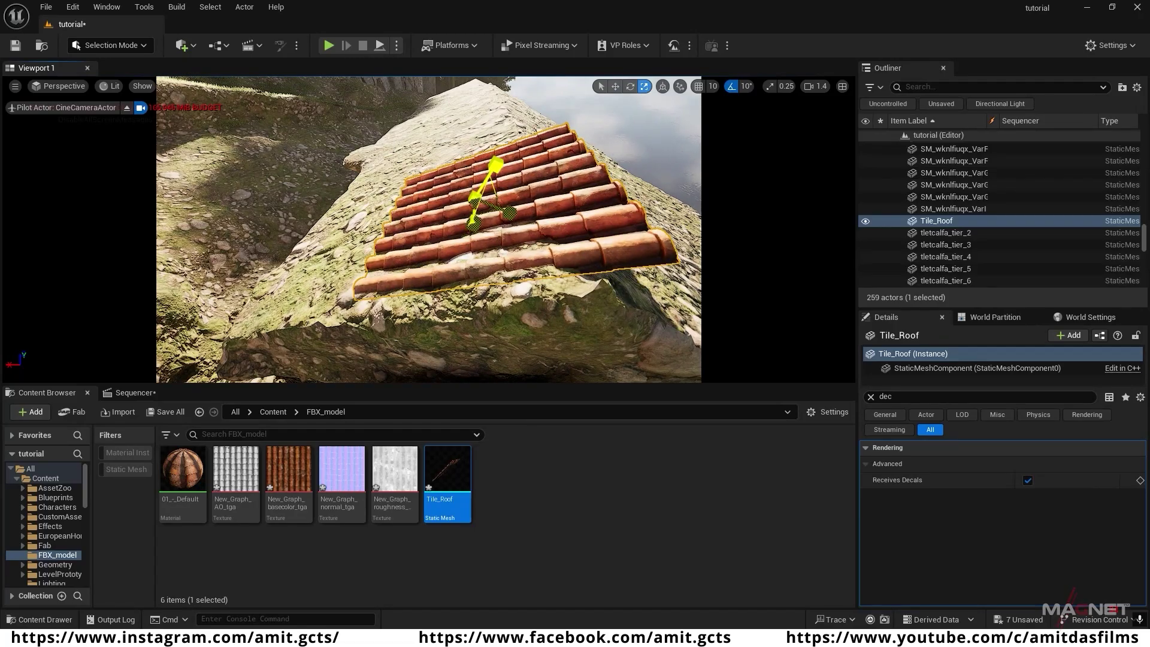
key(w)
drag(441, 225, 357, 194)
right_drag(384, 180, 396, 209)
drag(415, 171, 414, 203)
- Turn off rotation snapping and adjust the tile panel's angle and position to sit against the roof slope
right_drag(420, 209, 473, 239)
key(e)
drag(453, 196, 453, 196)
right_drag(468, 215, 419, 234)
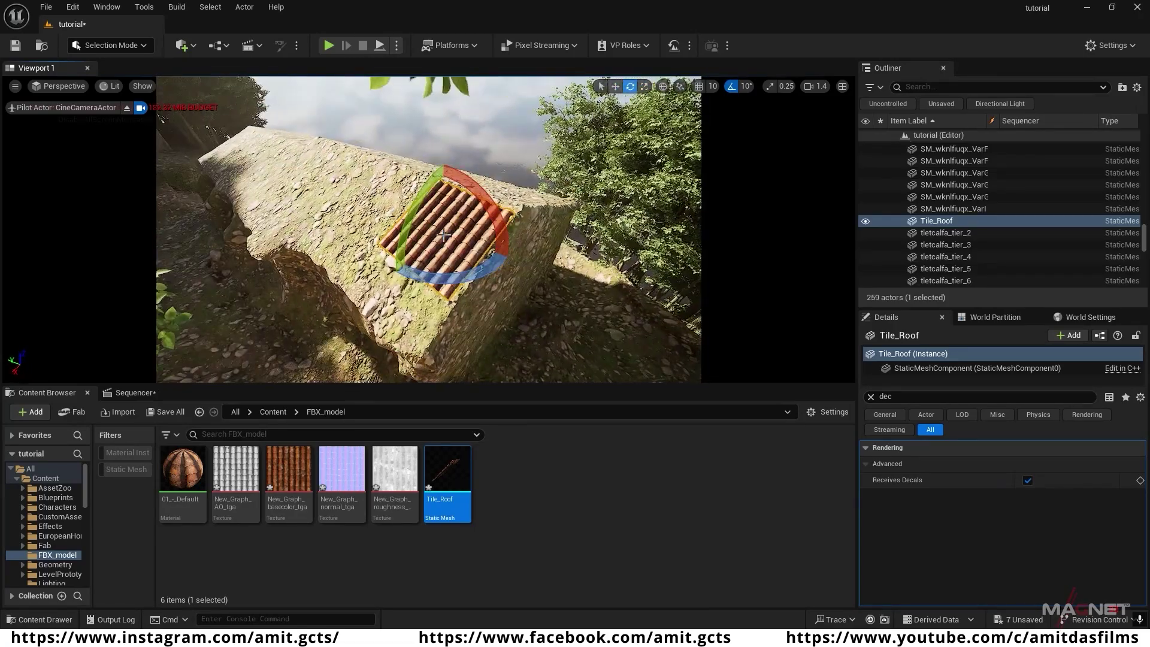
click(732, 86)
key(w)
drag(397, 243, 410, 219)
mouse_move(420, 222)
right_down()
mouse_move(467, 240)
mouse_move(426, 222)
right_up()
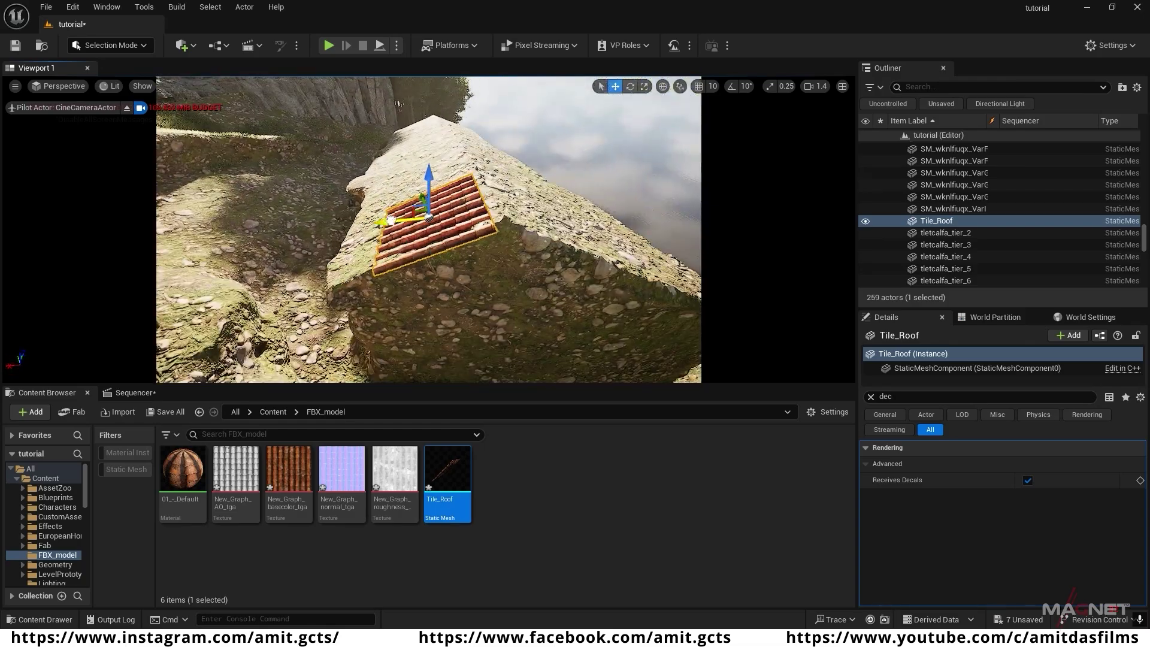
- Duplicate the tile panel down the slope and align the copy with the lower edge of the first panel
alt+drag(388, 222, 324, 239)
right_drag(360, 228, 383, 215)
drag(334, 207, 341, 224)
right_drag(419, 228, 479, 252)
drag(559, 264, 535, 264)
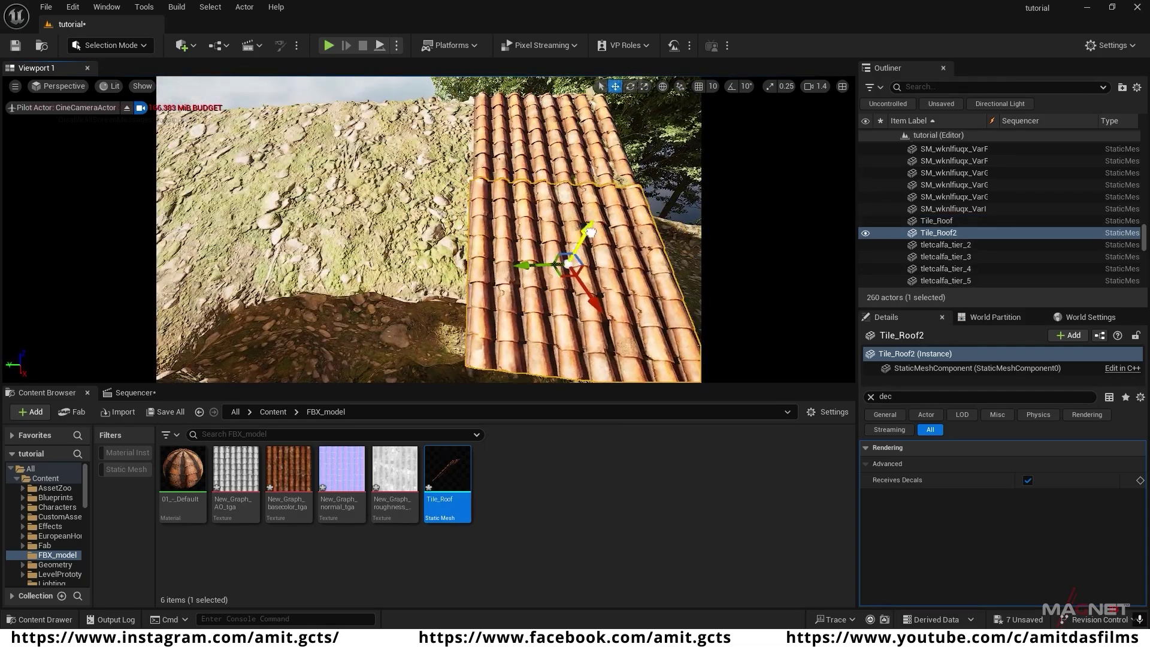
- Select both tile panels and repeatedly duplicate the pair along the roof until one slope is covered end to end
right_drag(534, 264, 575, 240)
ctrl+click(504, 263)
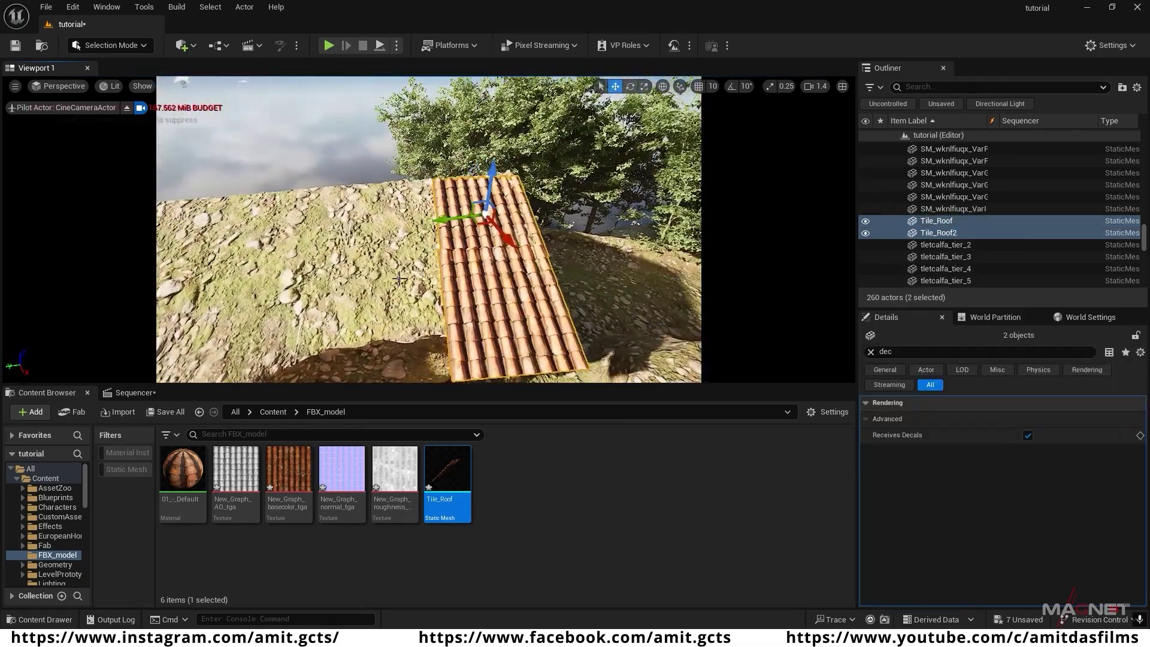
click(663, 86)
alt+drag(528, 207, 440, 303)
right_drag(479, 258, 540, 180)
alt+drag(543, 154, 446, 228)
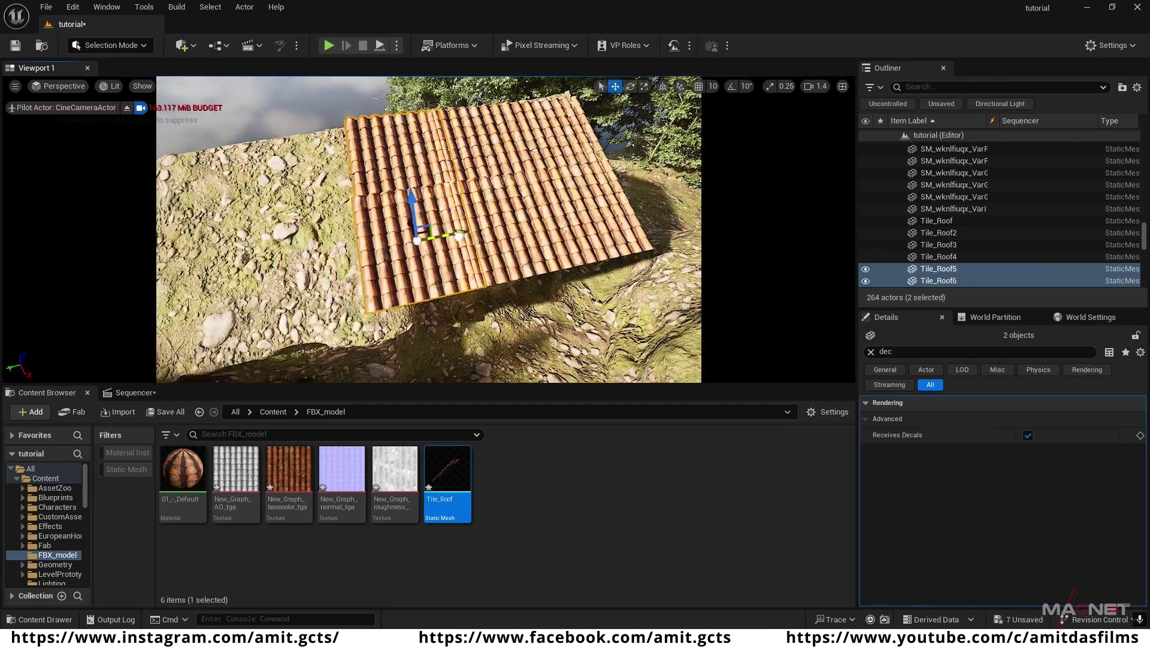
right_drag(447, 228, 491, 210)
alt+drag(488, 207, 442, 267)
right_drag(442, 266, 336, 254)
alt+drag(336, 254, 303, 252)
right_drag(303, 252, 459, 219)
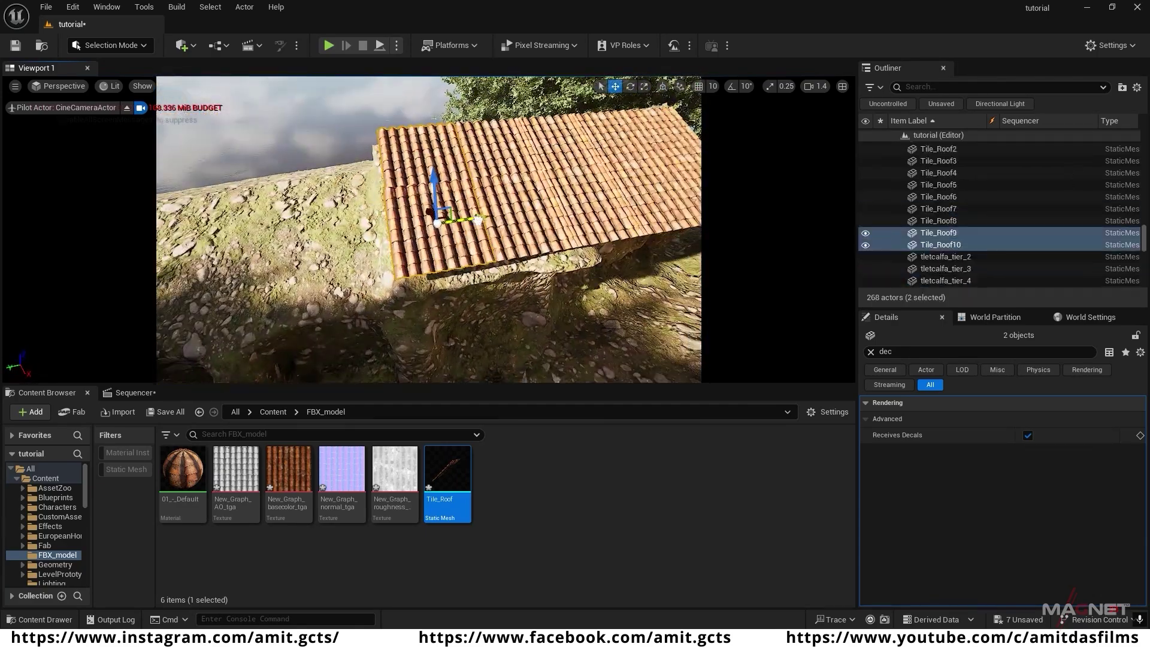
alt+drag(458, 219, 299, 237)
click(662, 86)
right_drag(300, 237, 467, 228)
click(662, 86)
alt+drag(500, 238, 380, 247)
right_drag(380, 247, 359, 252)
alt+drag(359, 252, 239, 256)
right_drag(240, 256, 209, 228)
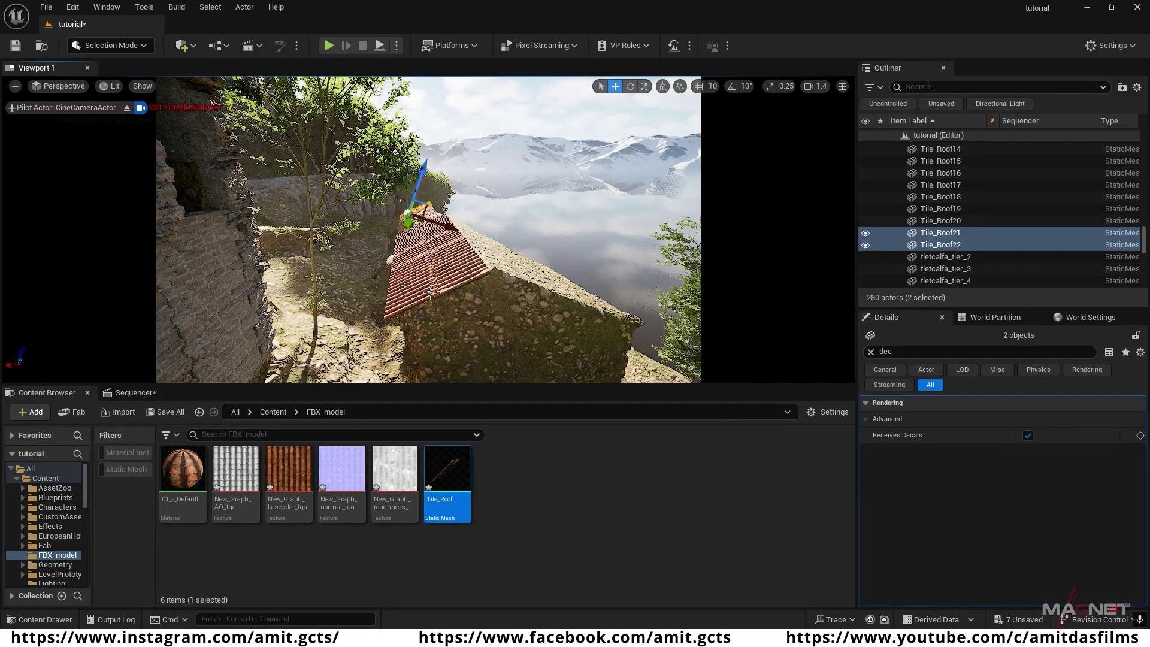
- Inspect the tiled roof from several angles and look over the castle ruin scene from the path
right_drag(209, 228, 214, 229)
right_drag(468, 239, 480, 246)
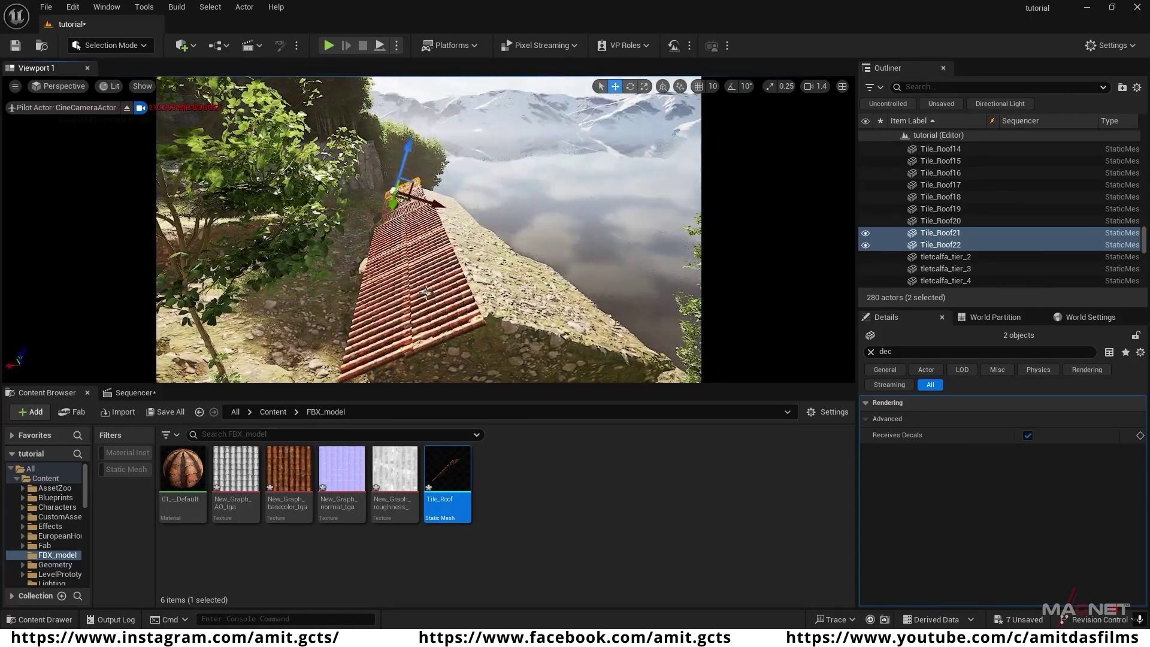
right_drag(419, 335, 414, 335)
key(s)
right_drag(429, 230, 382, 234)
key(Escape)
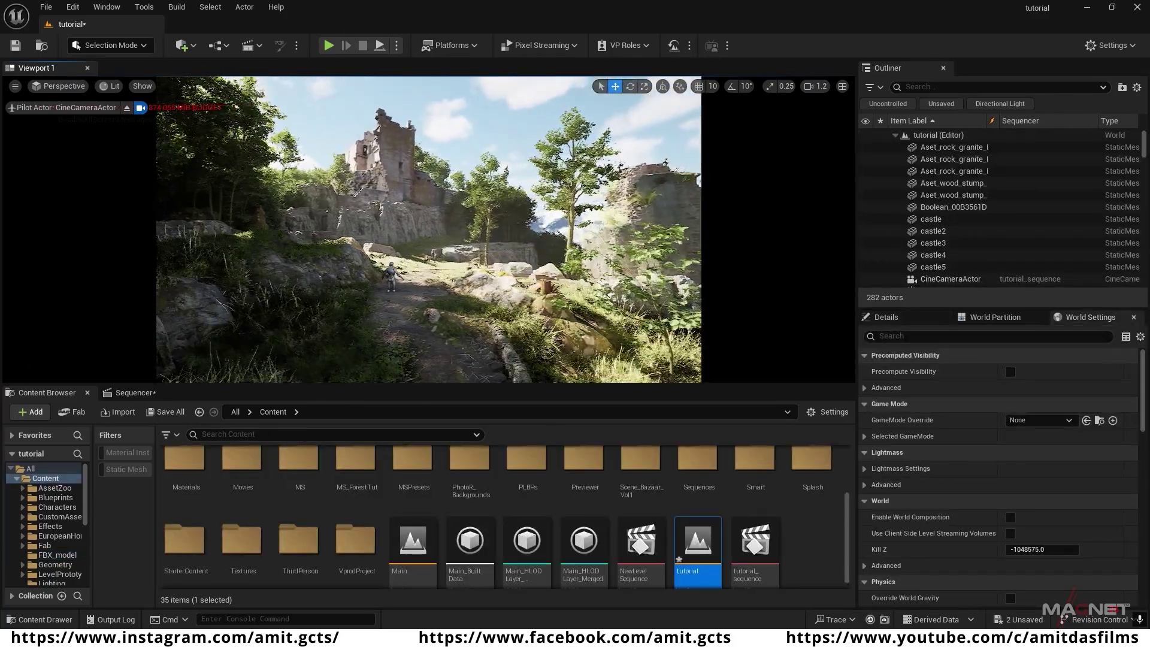
mouse_move(429, 229)
right_down()
mouse_move(413, 228)
mouse_move(424, 223)
right_up()
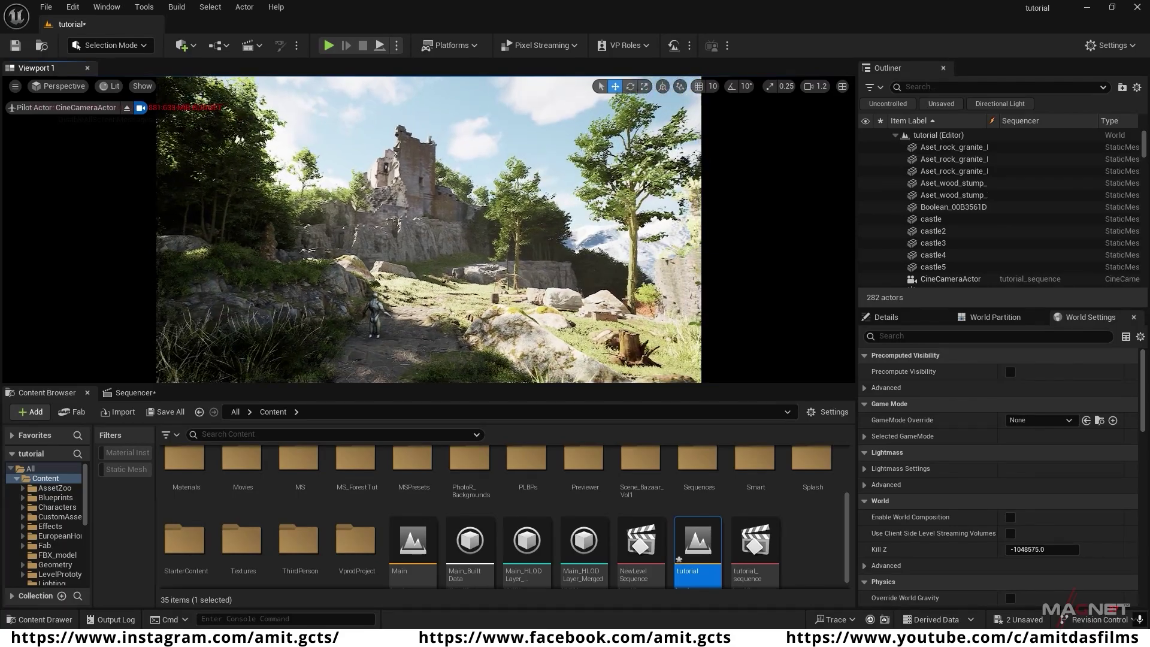
right_drag(425, 300, 453, 314)
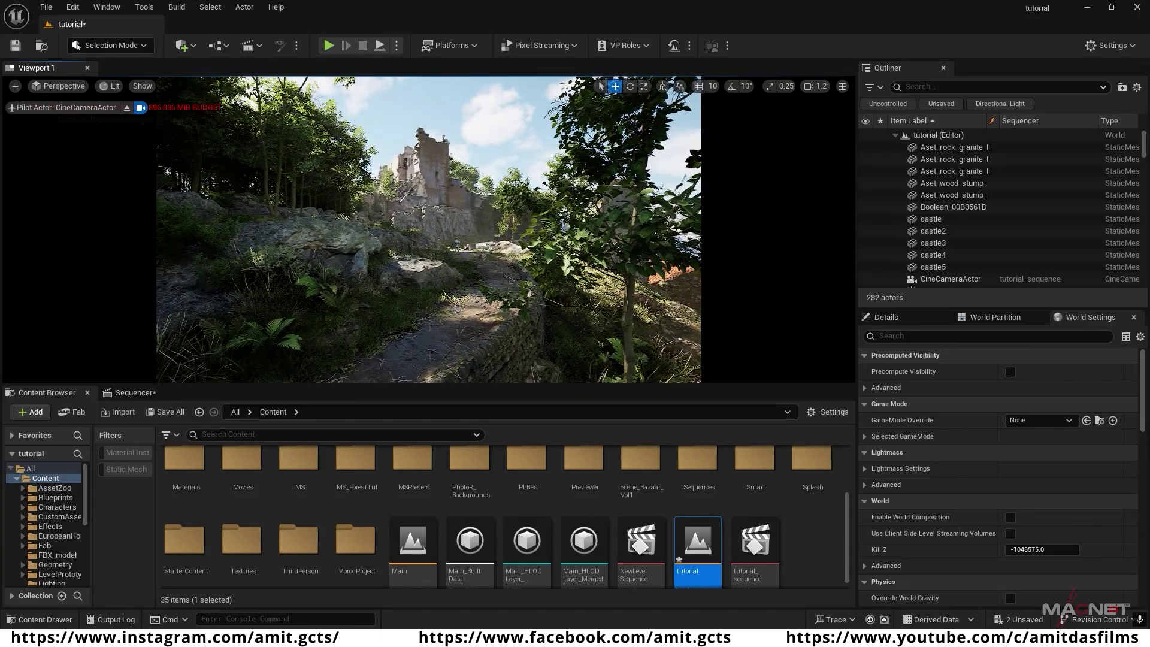
- Bring up the sequence timeline and move the piloted cine camera back onto the shaded stone path for the opening view
click(139, 396)
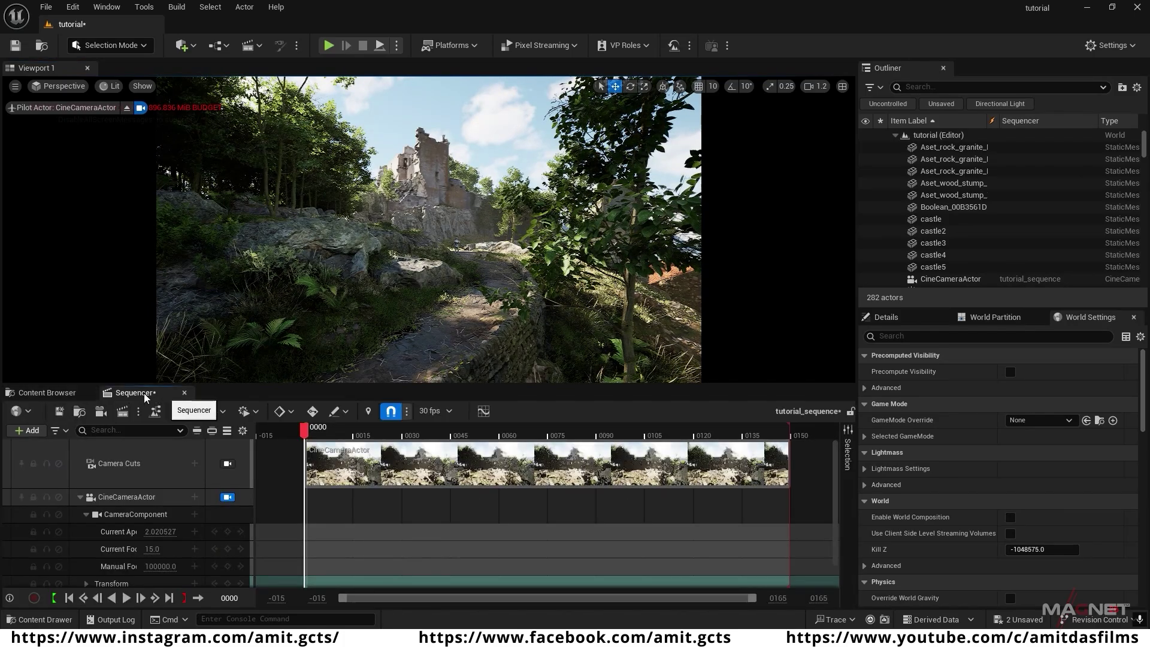
mouse_move(459, 322)
right_down()
mouse_move(405, 327)
mouse_move(459, 318)
right_up()
scroll(441, 324, down, 3)
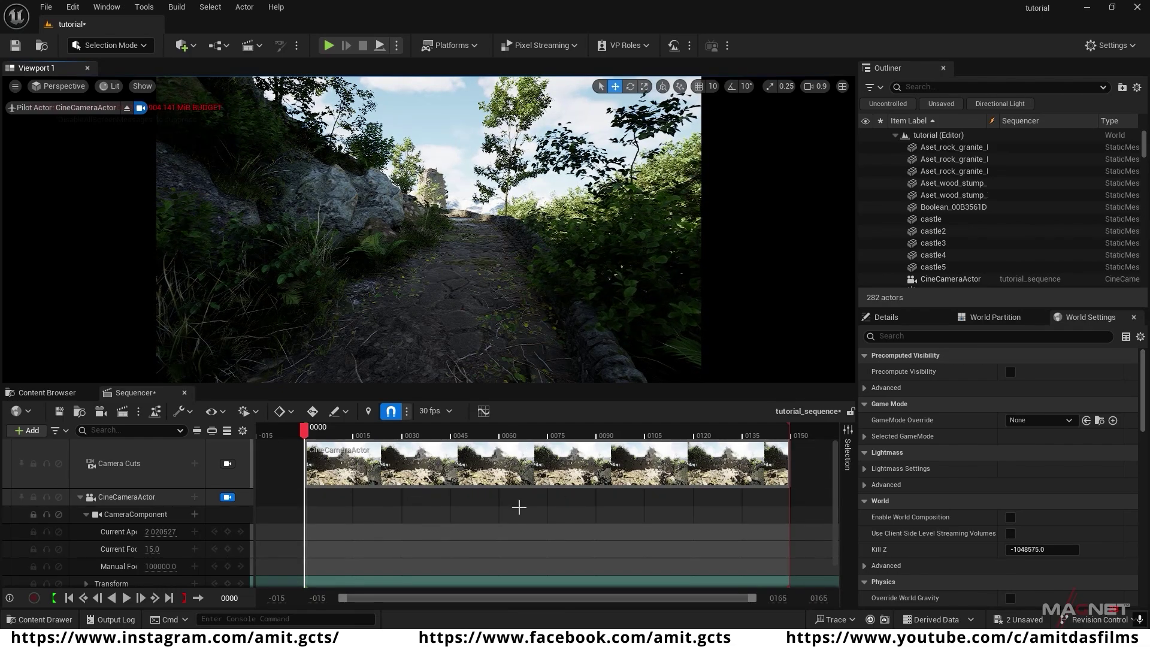
- Switch the sequence timeline's time display to seconds
click(448, 411)
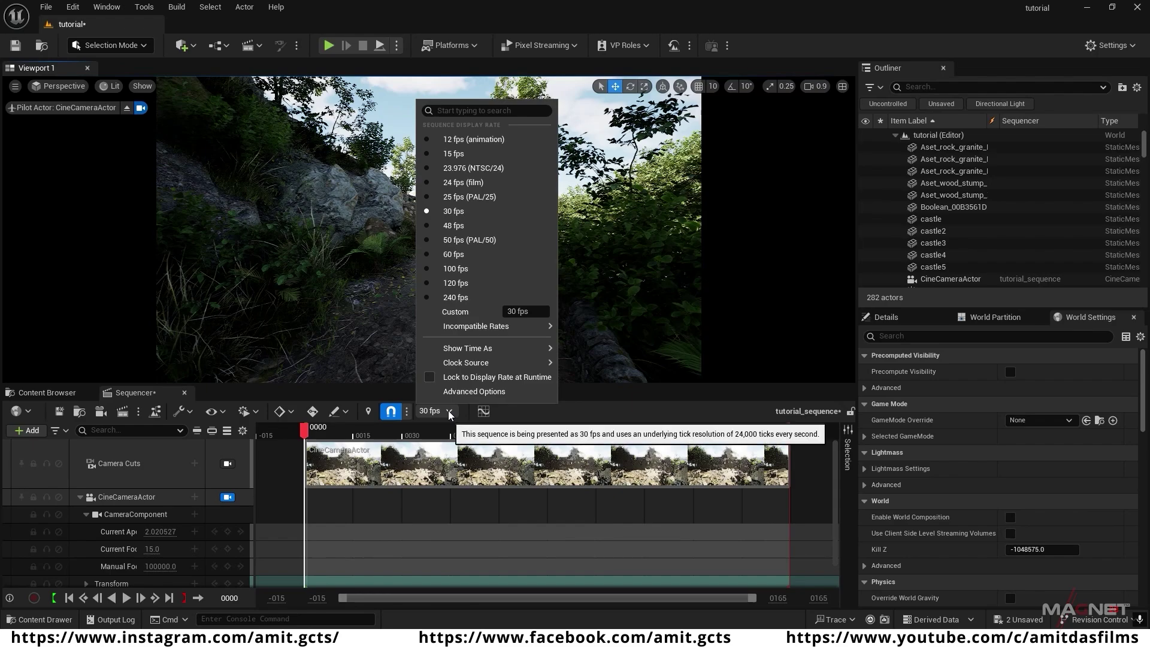
mouse_move(493, 350)
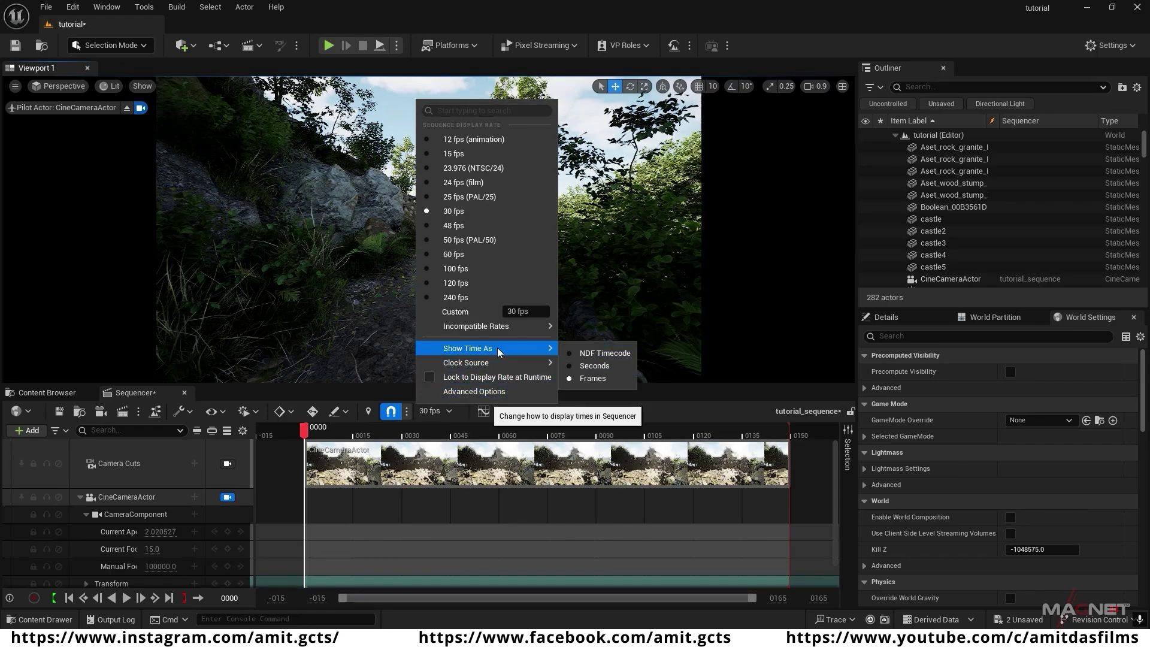
click(599, 365)
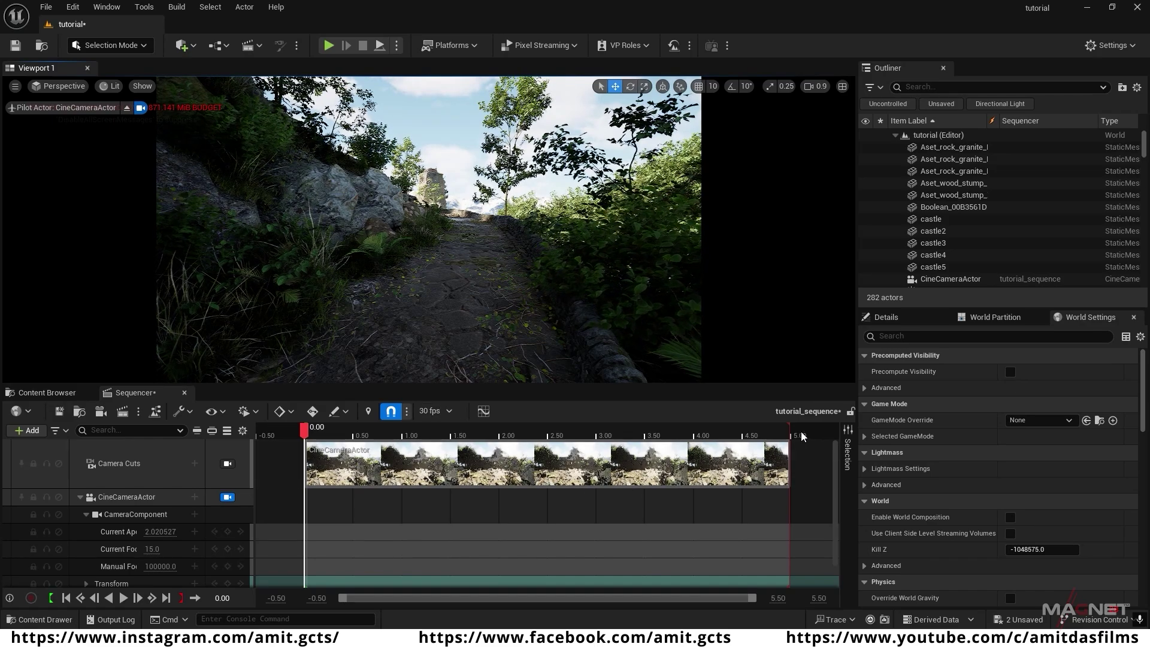
- Set the sequence's playback end at 10.00 seconds and stretch the camera cut clip past both ends of the playback range
click(222, 599)
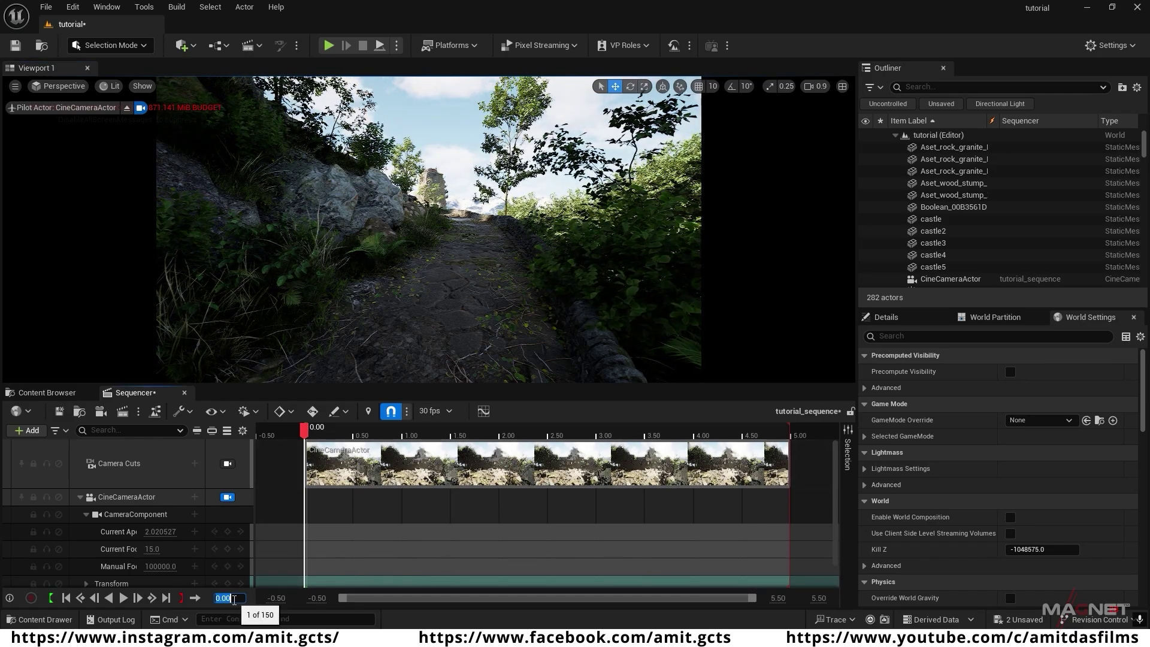
text(10)
key(Return)
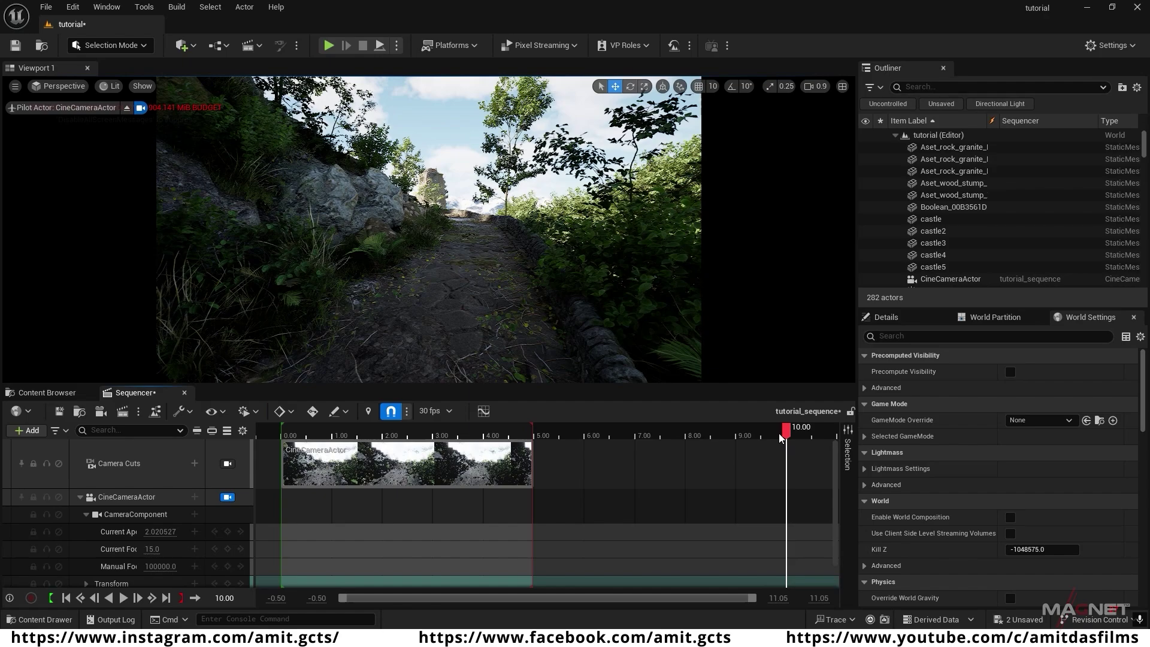
click(181, 599)
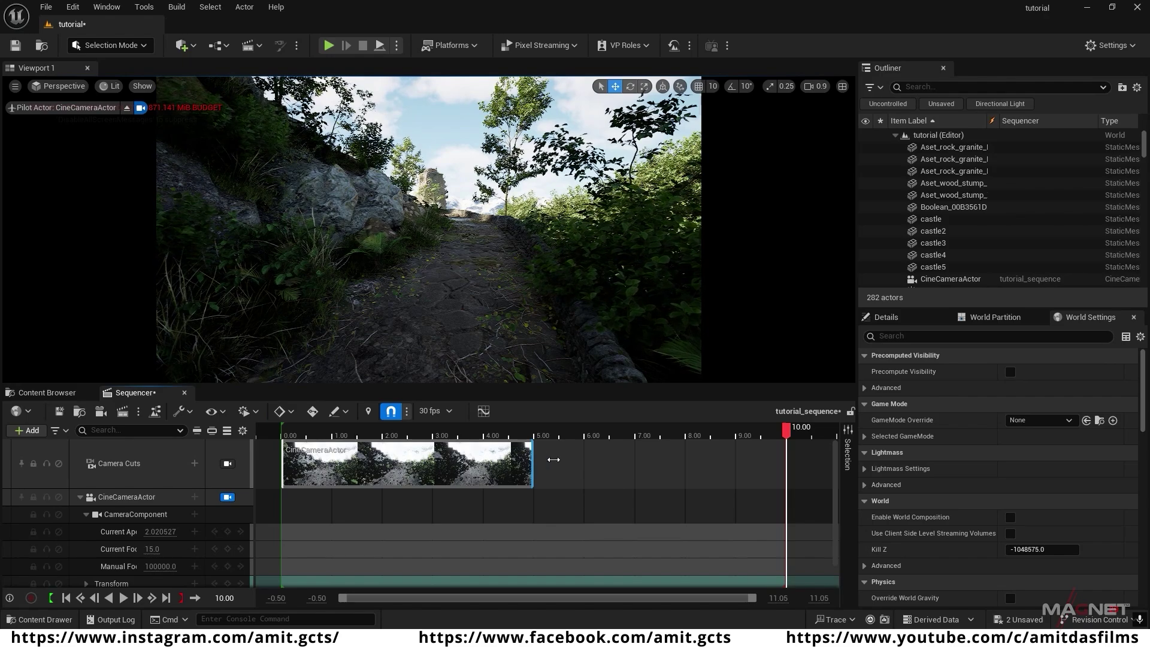
drag(535, 461, 795, 459)
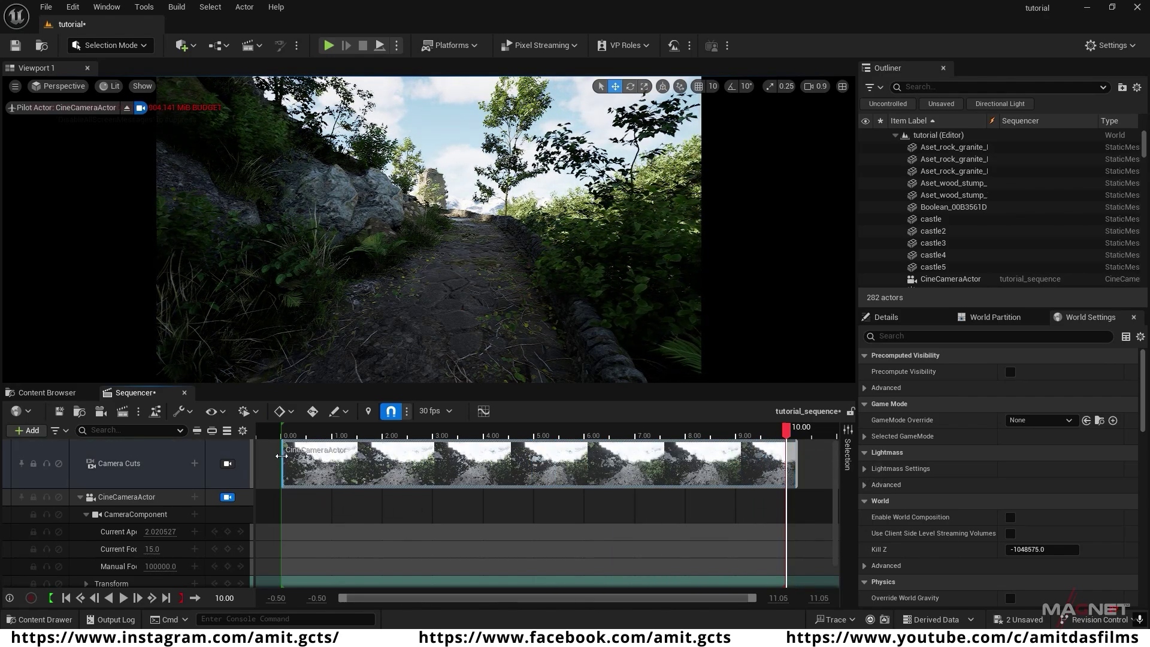
drag(282, 459, 262, 459)
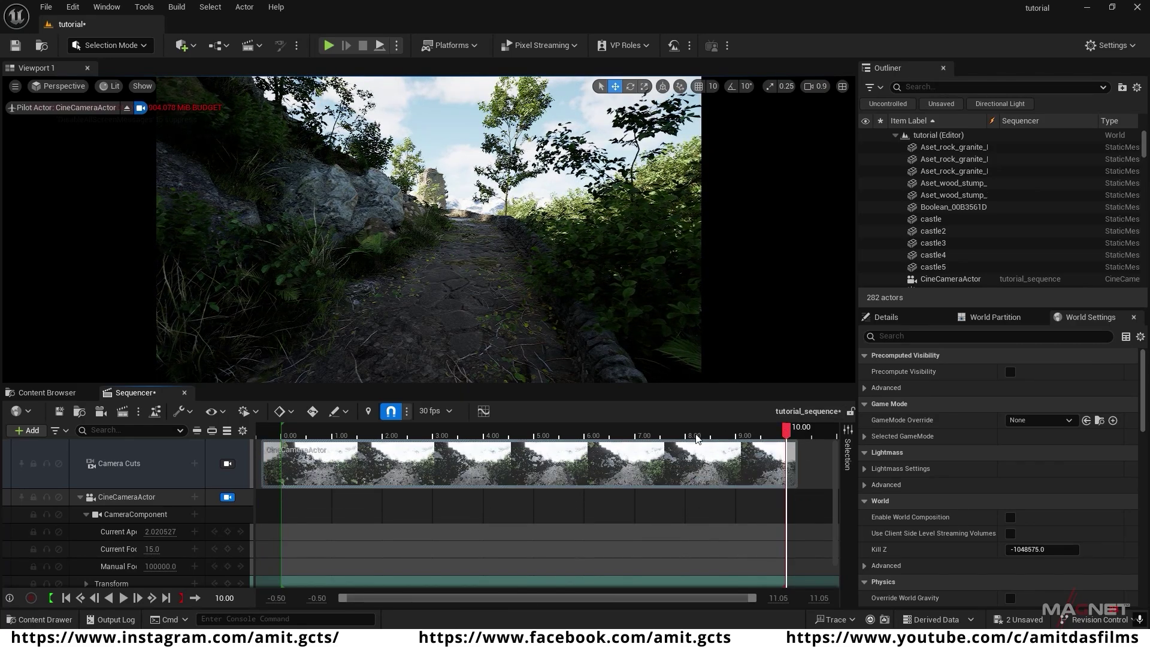
- Key the cine camera's transform at 0.00 seconds and set that key's interpolation to Linear
click(448, 433)
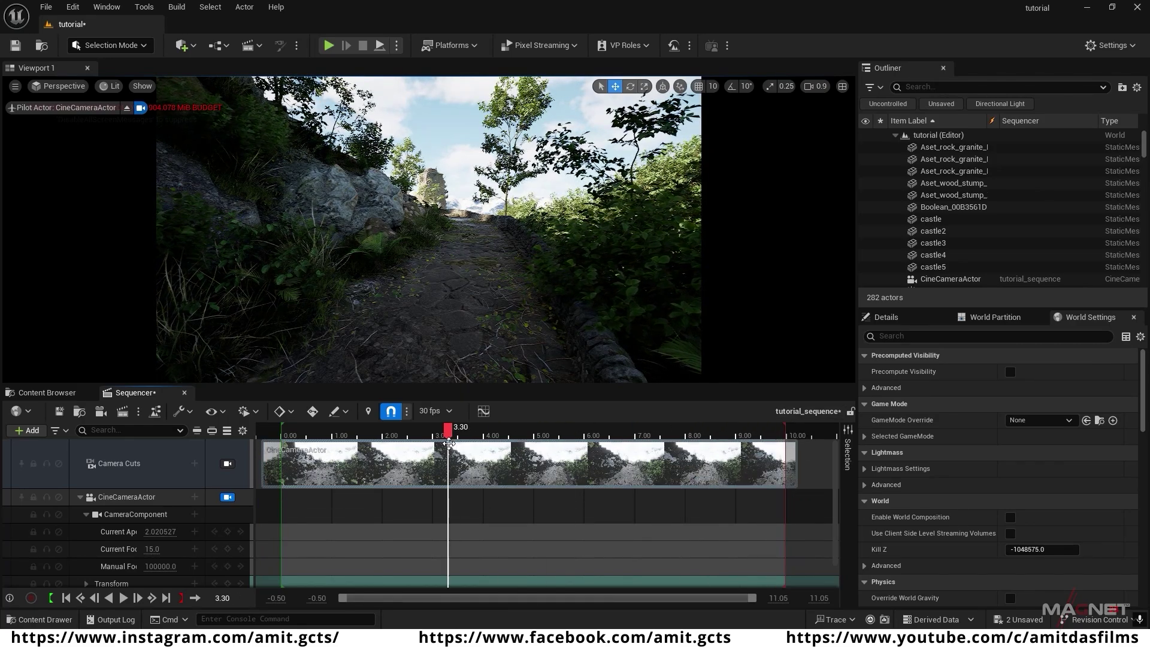
click(68, 600)
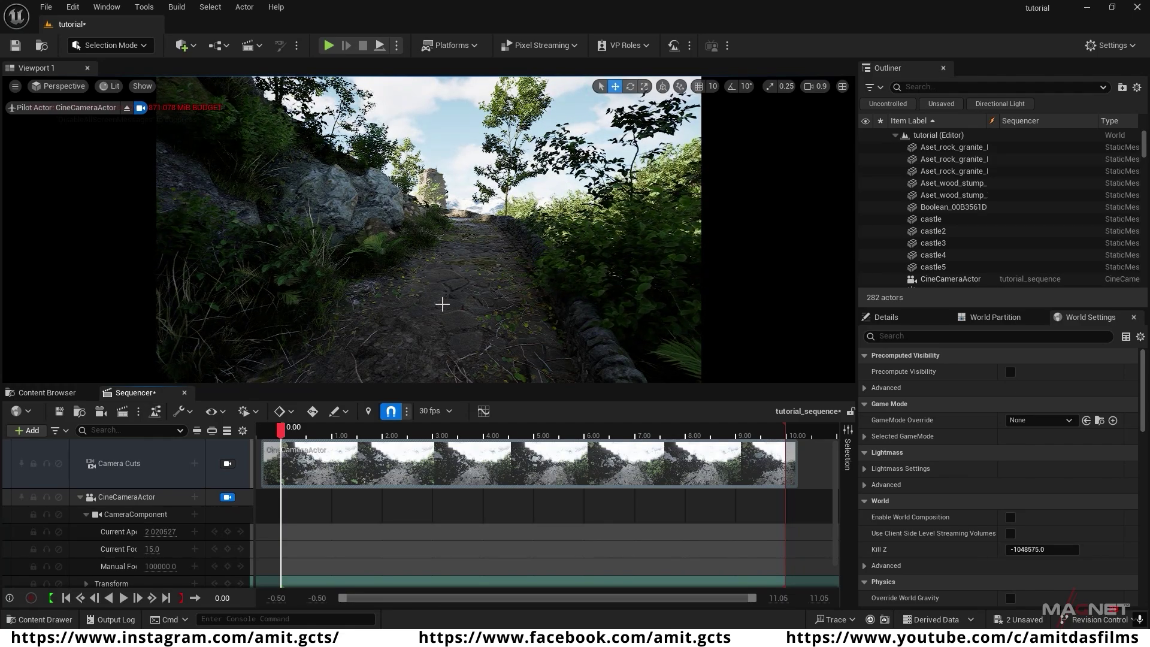
click(133, 516)
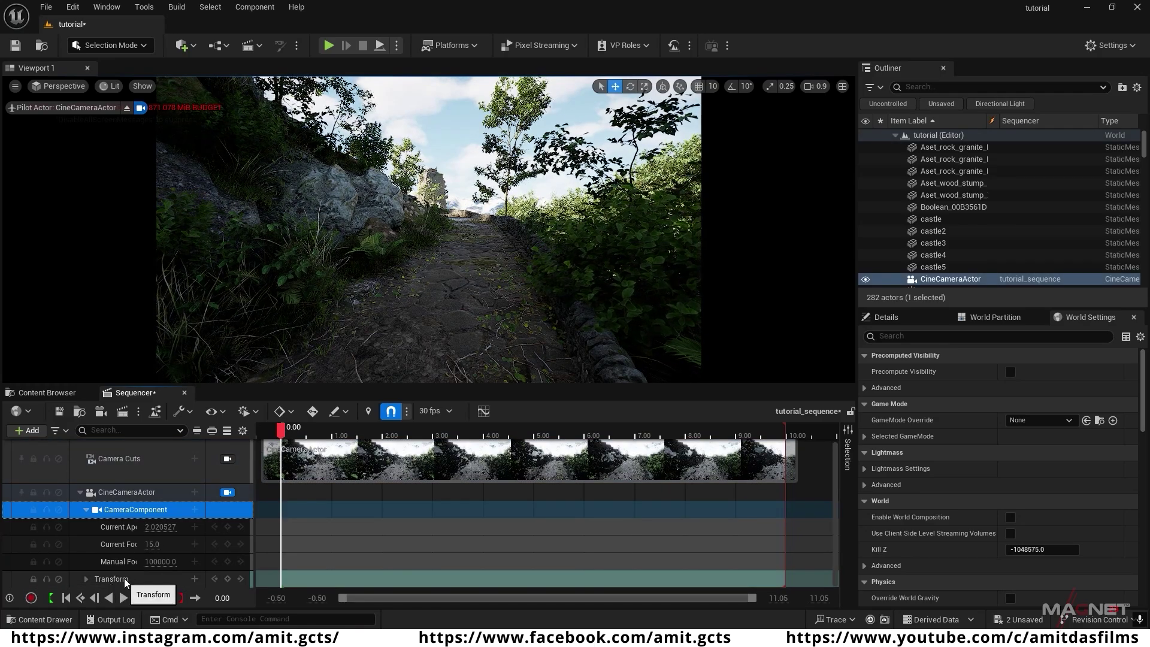
click(228, 579)
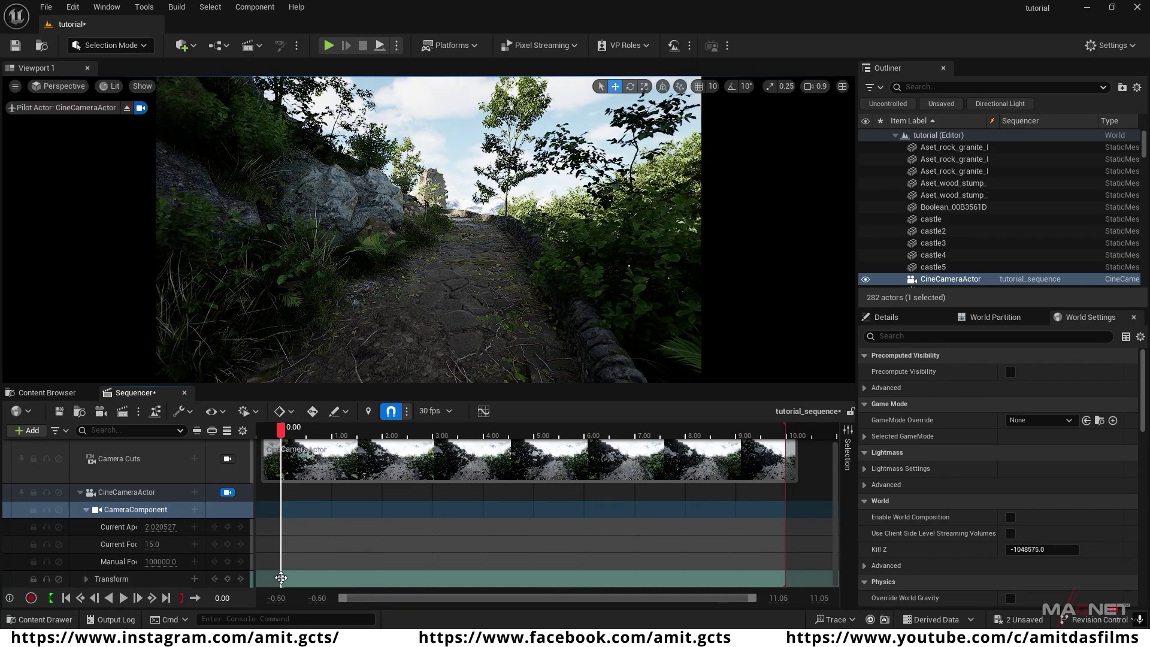
right_click(281, 577)
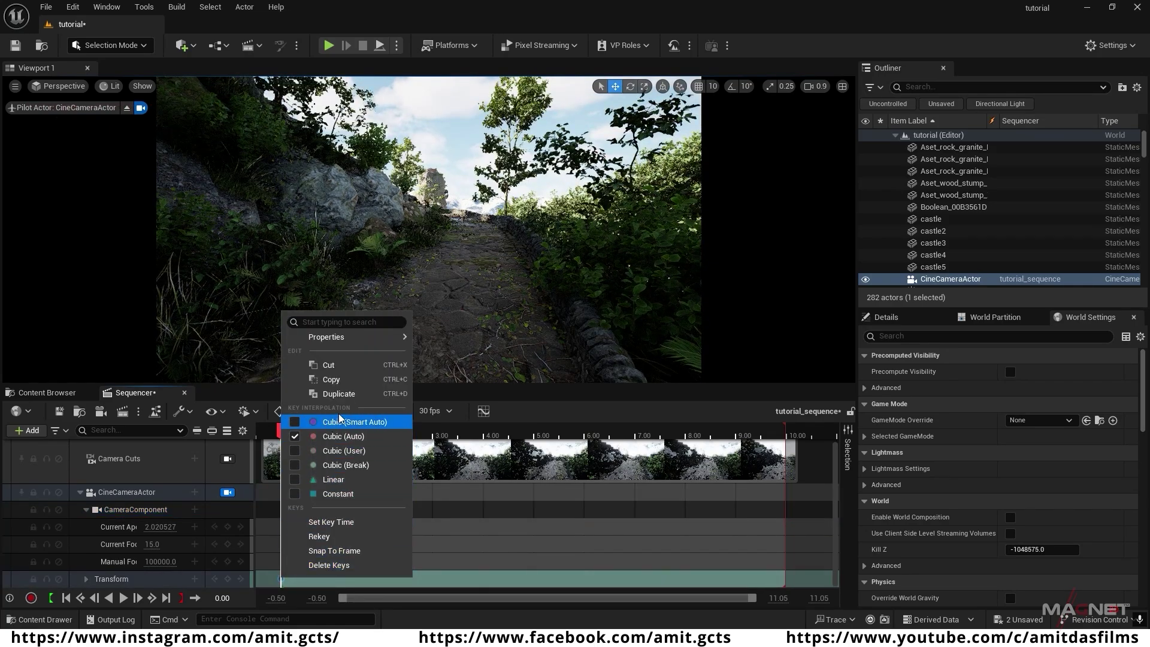
click(340, 480)
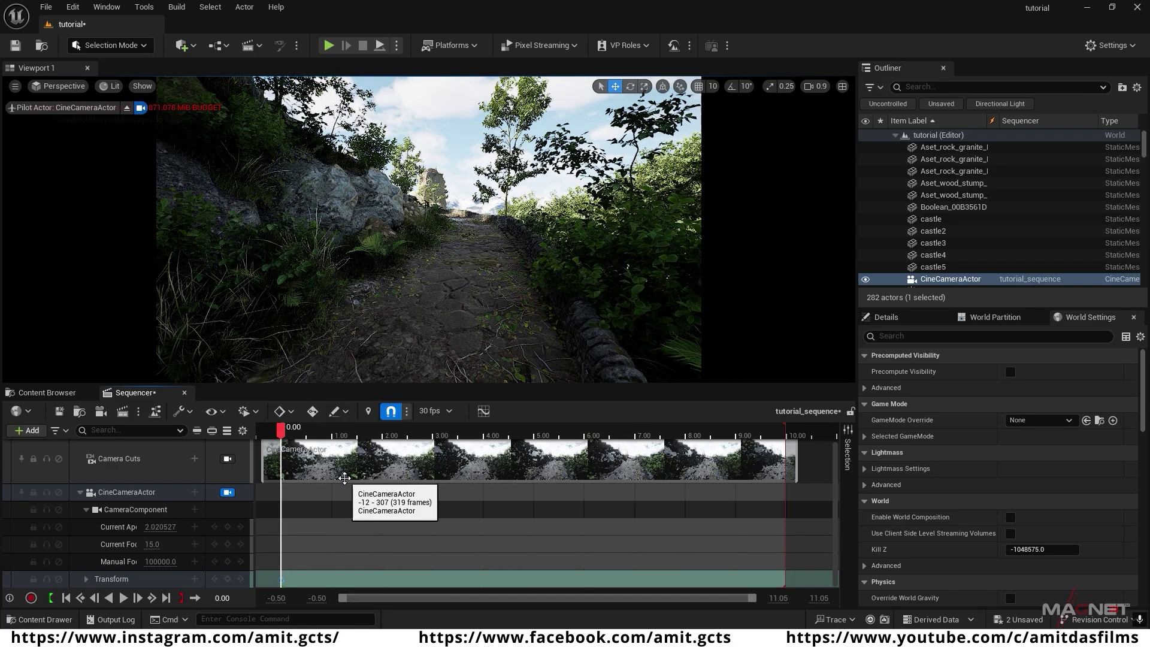
- Set the default key interpolation to Linear and turn on automatic keying
click(293, 414)
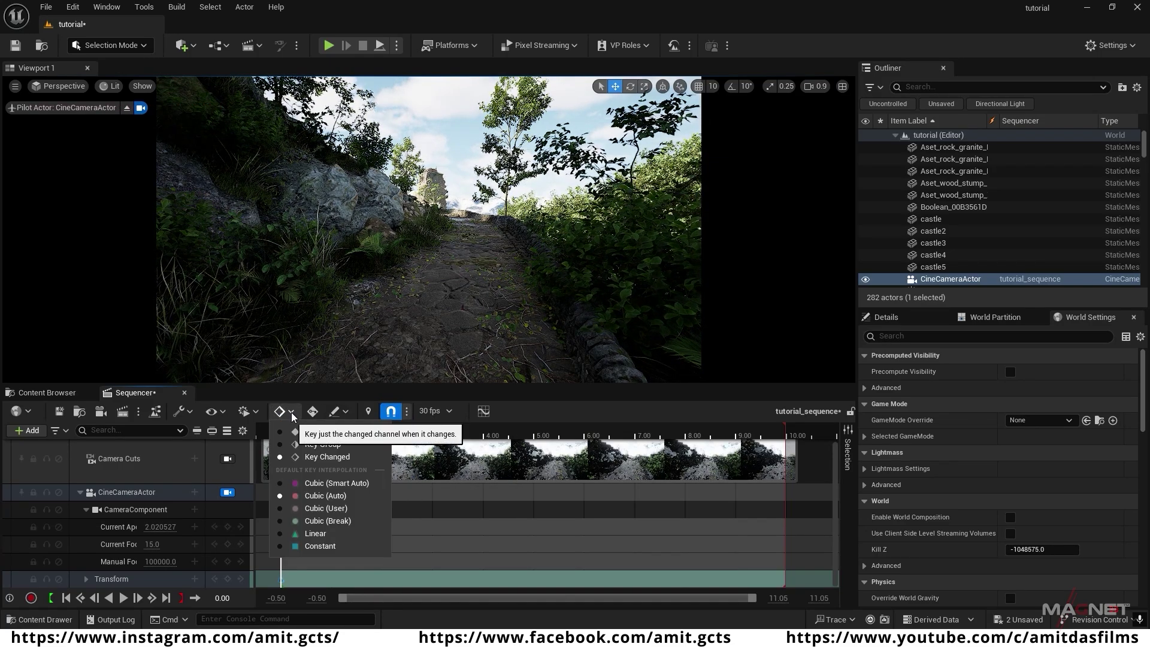
click(315, 534)
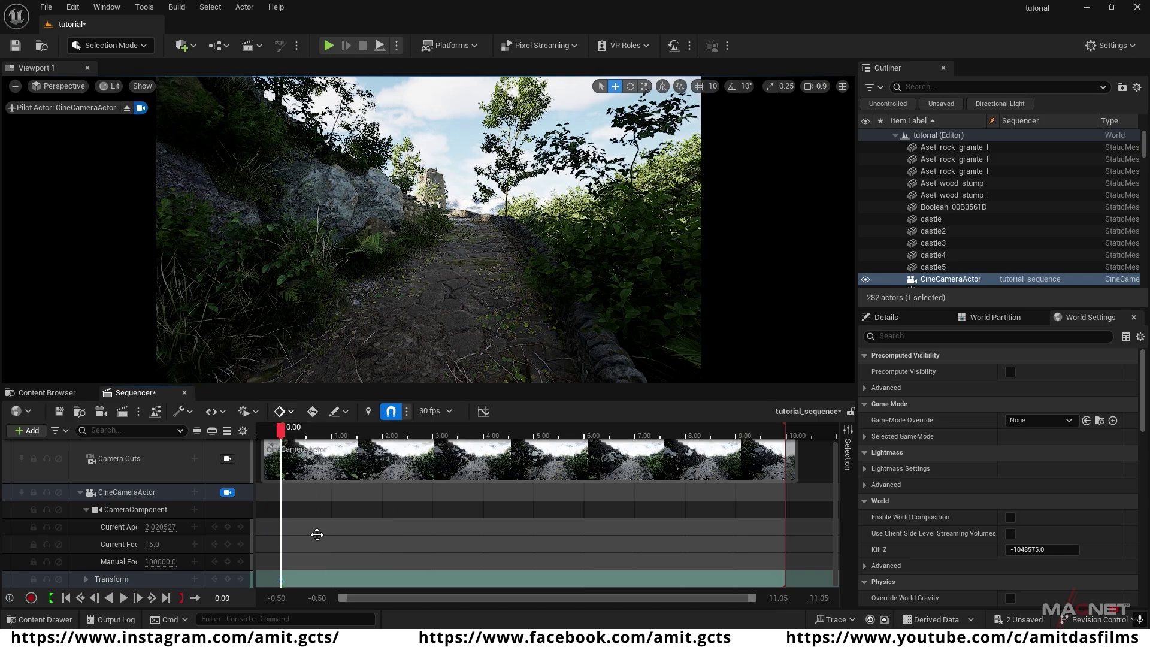
click(312, 412)
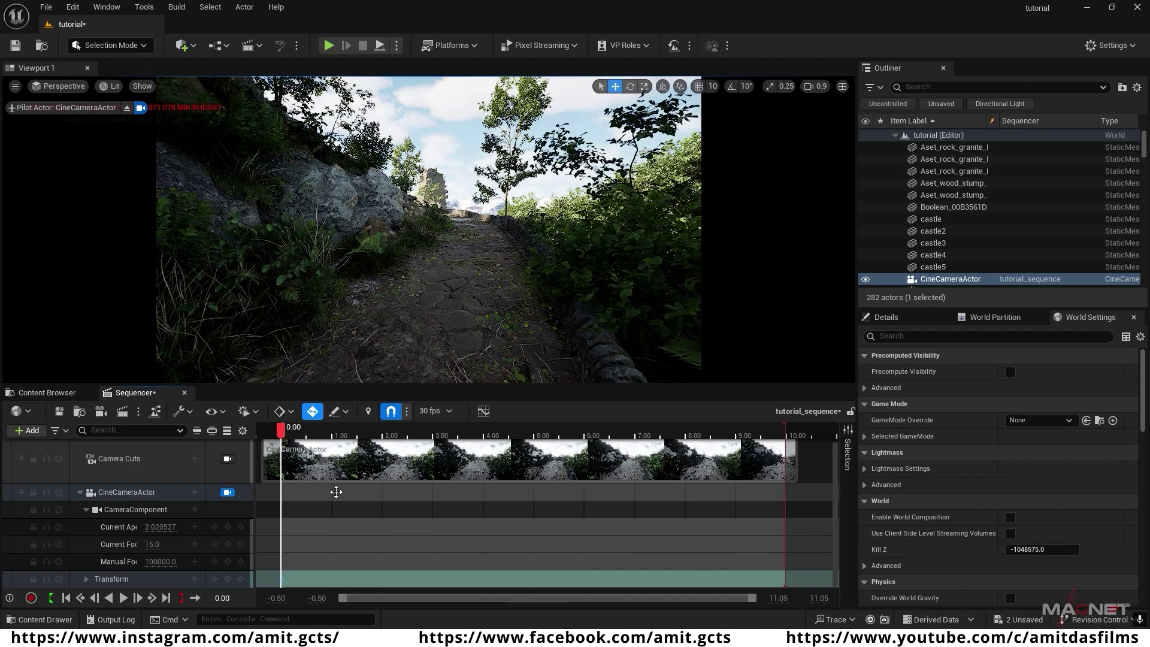
- At the sequence's last frame, fly the camera forward along the path to frame the castle ruin and mountains
click(166, 598)
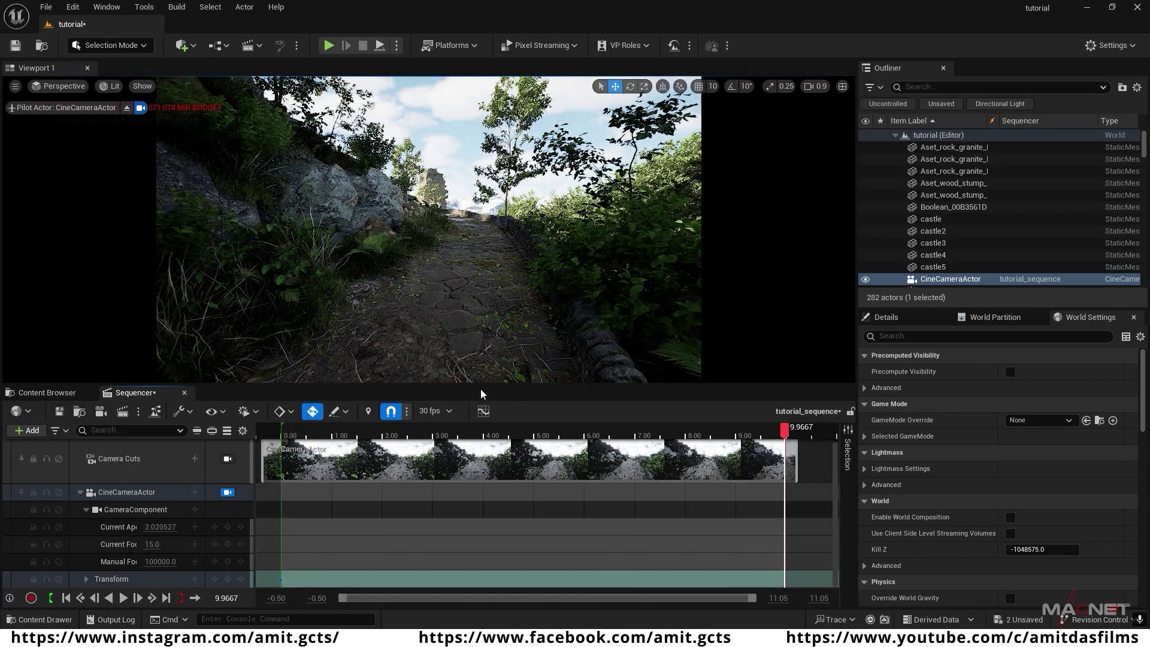
key(w)
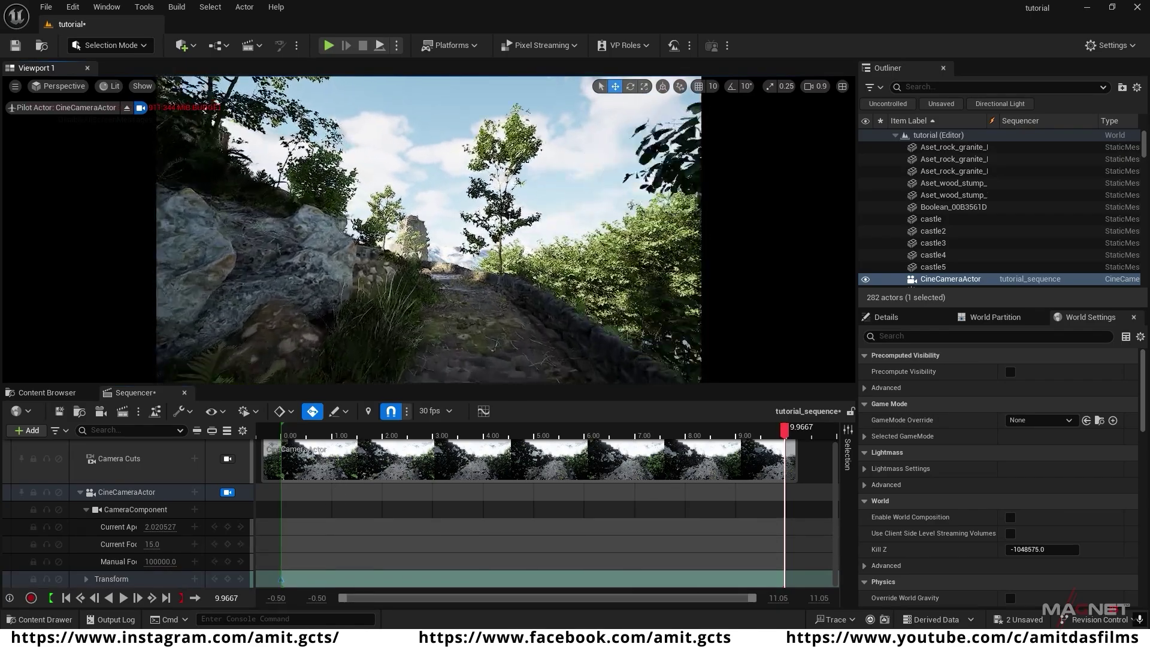
key(w)
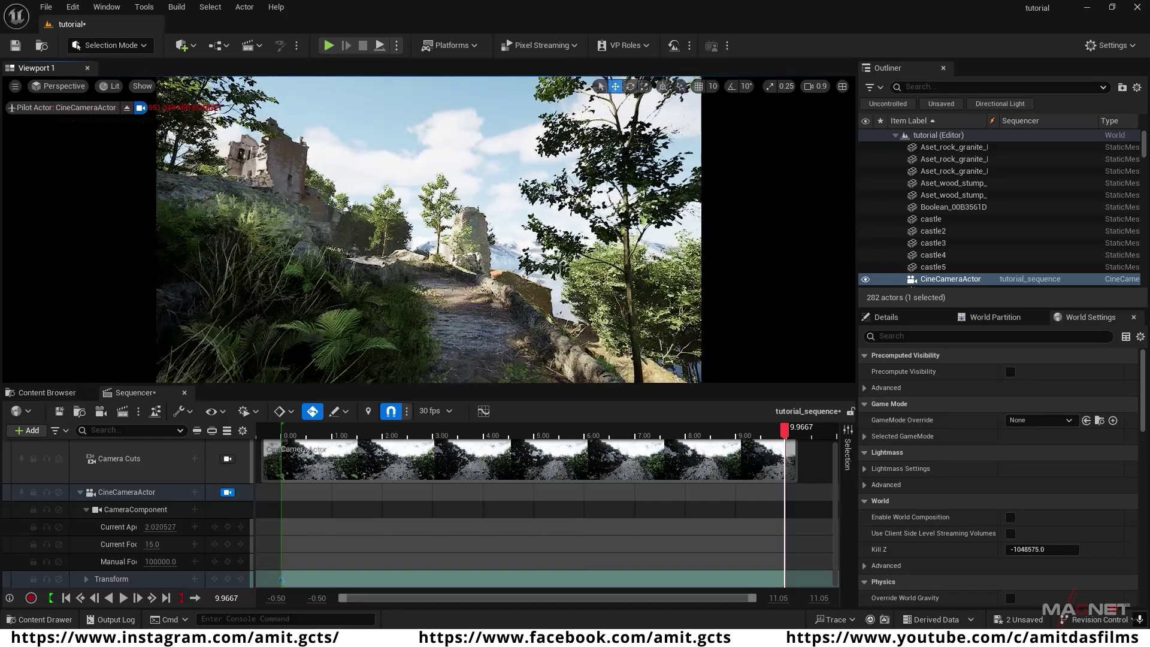
key(w)
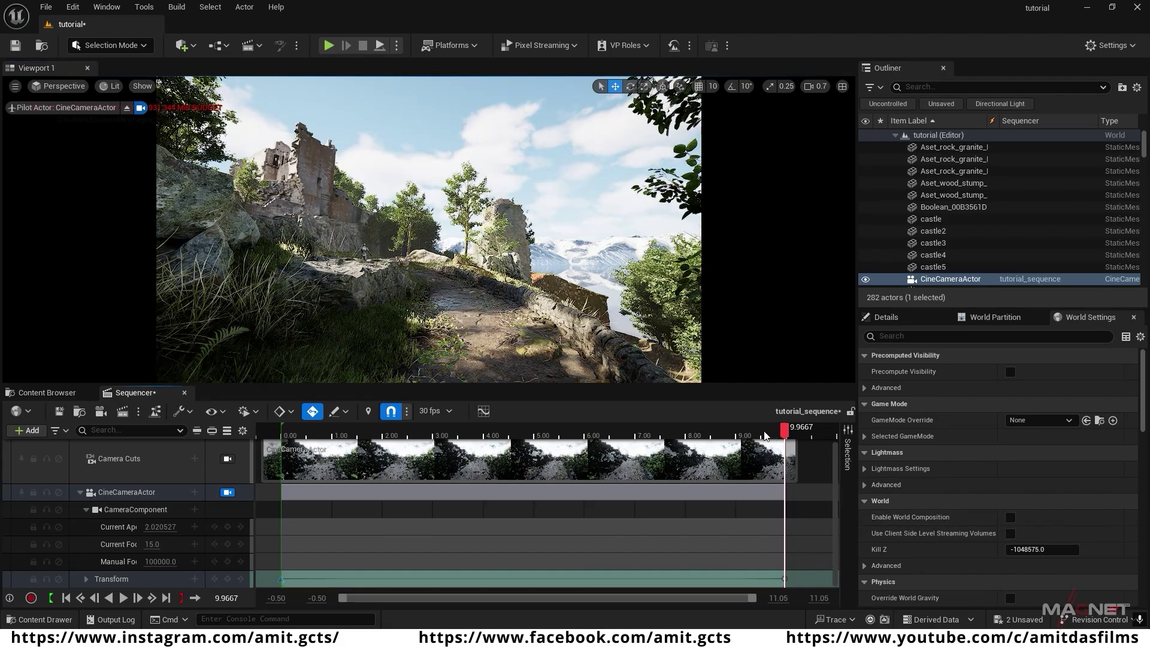
- Scrub back towards the start and play the camera animation to review the move along the path
drag(766, 432, 321, 431)
key(space)
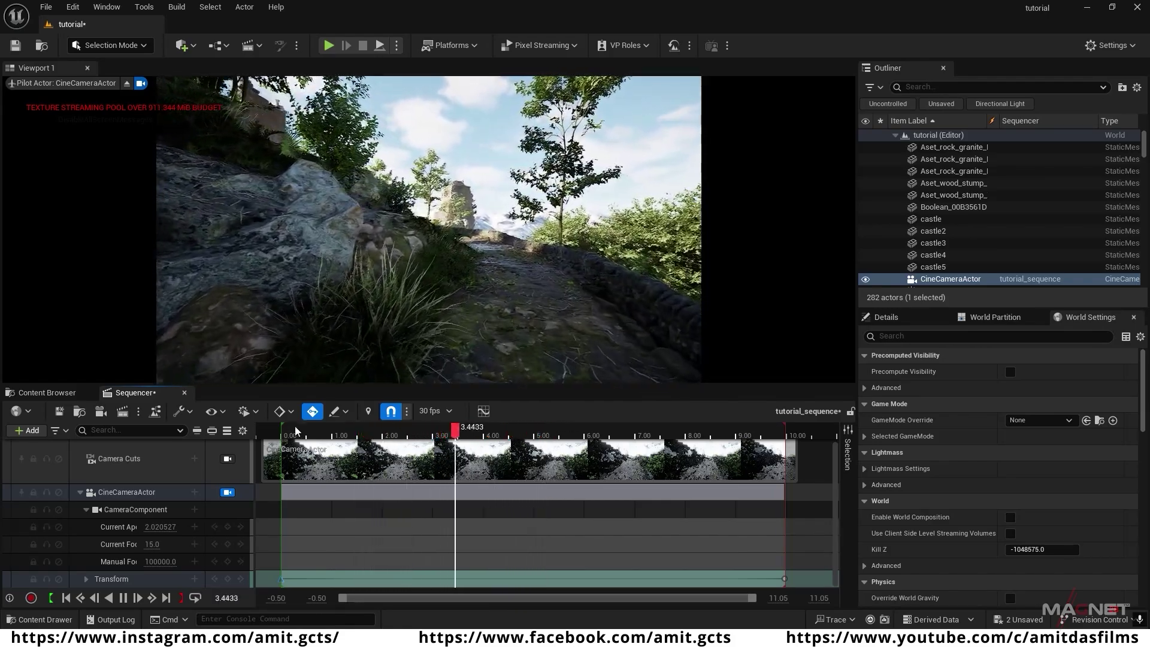
click(295, 430)
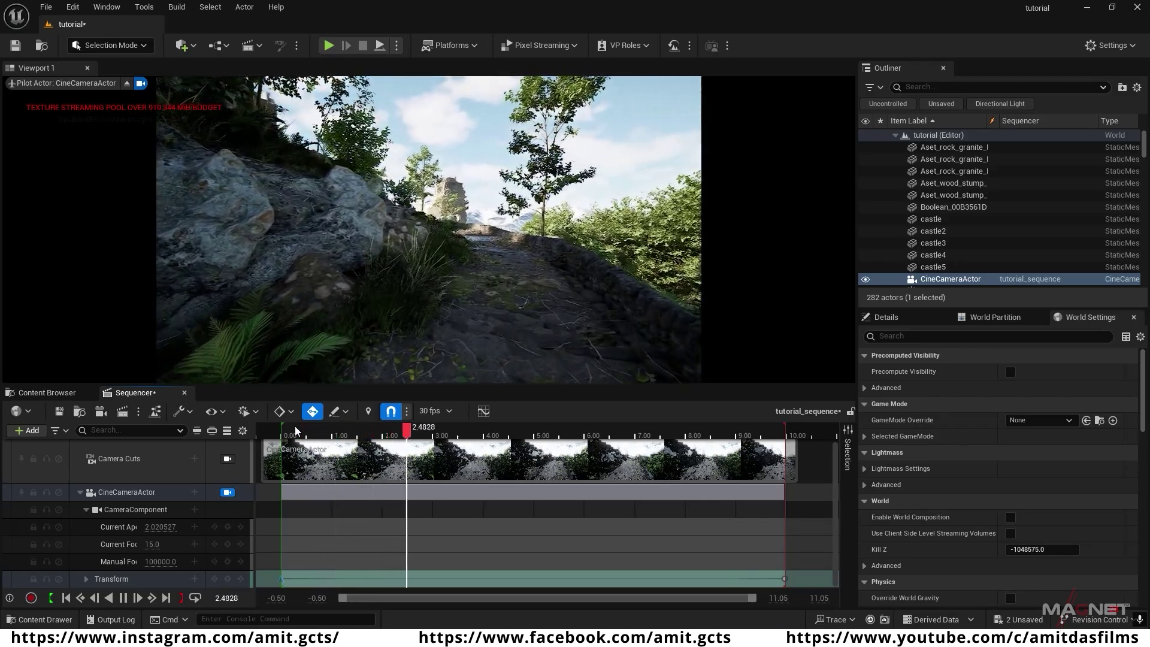
key(space)
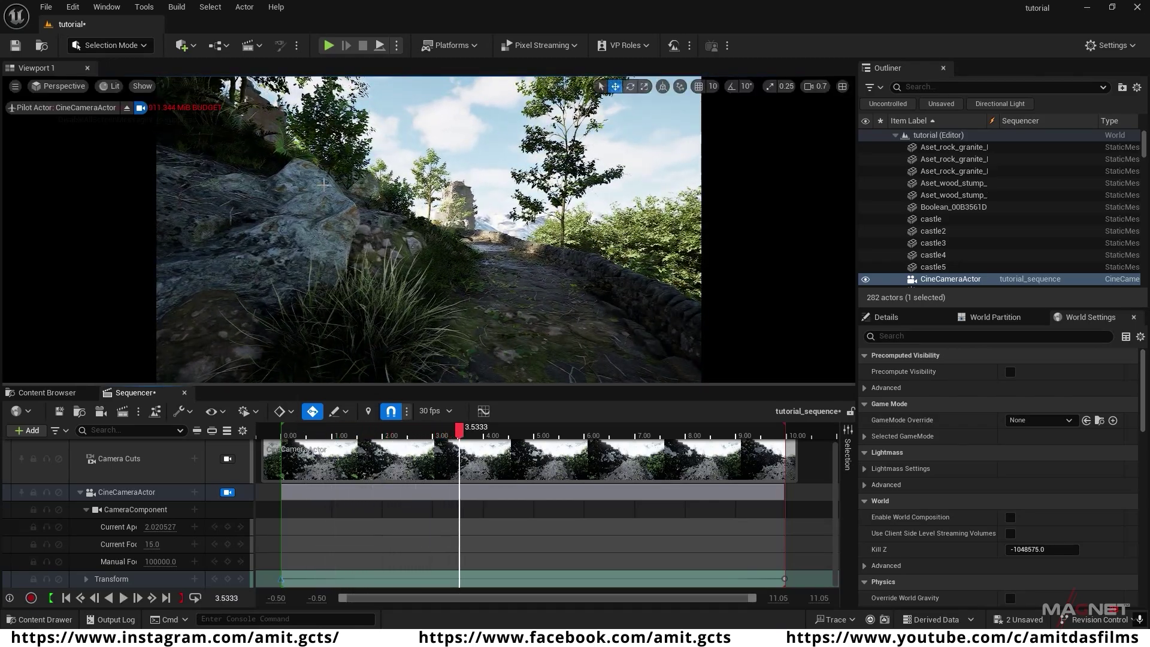
- Search the plugins for "movie" and check whether Movie Render Queue is enabled
click(105, 8)
mouse_move(151, 54)
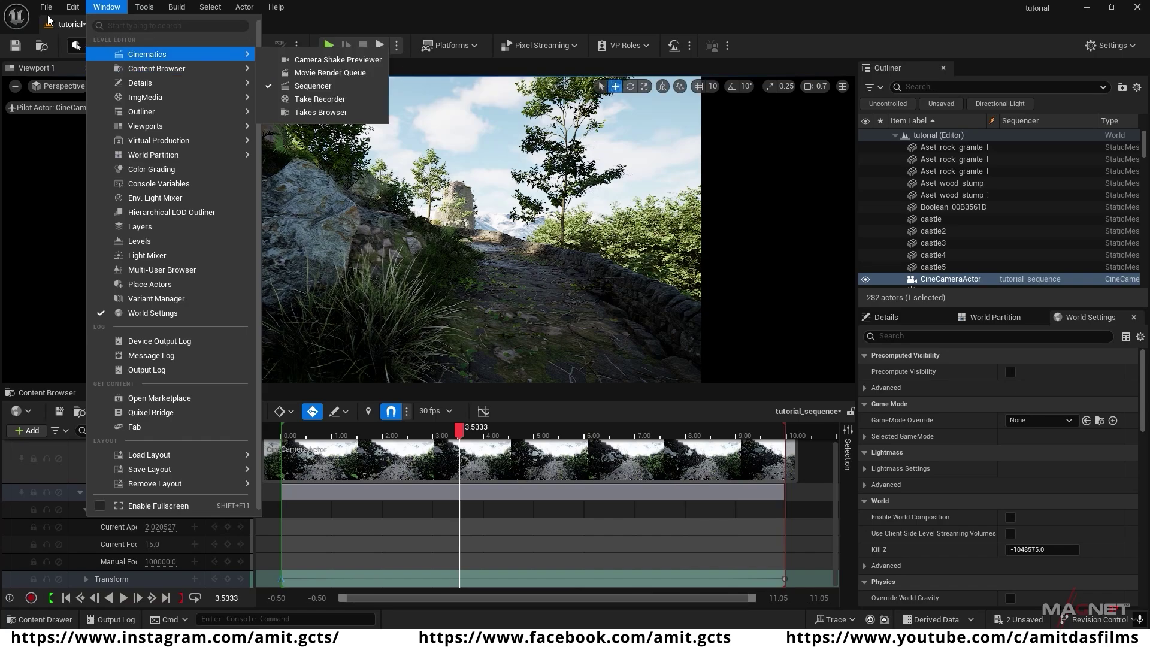
click(339, 73)
click(78, 10)
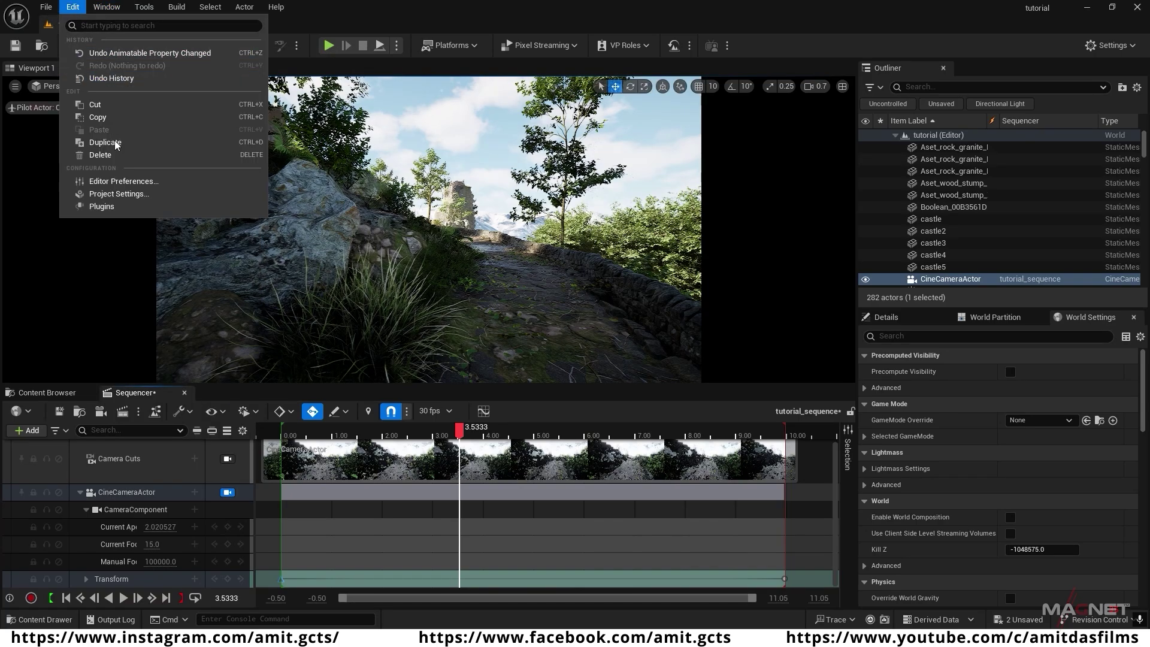
click(101, 206)
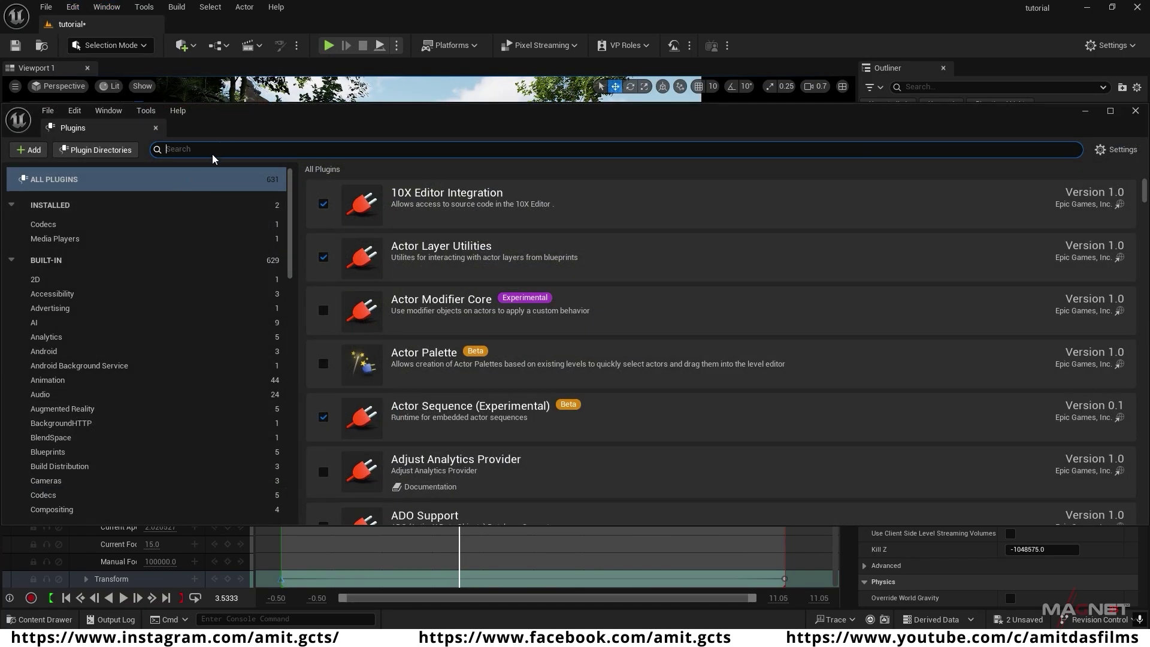
text(movie)
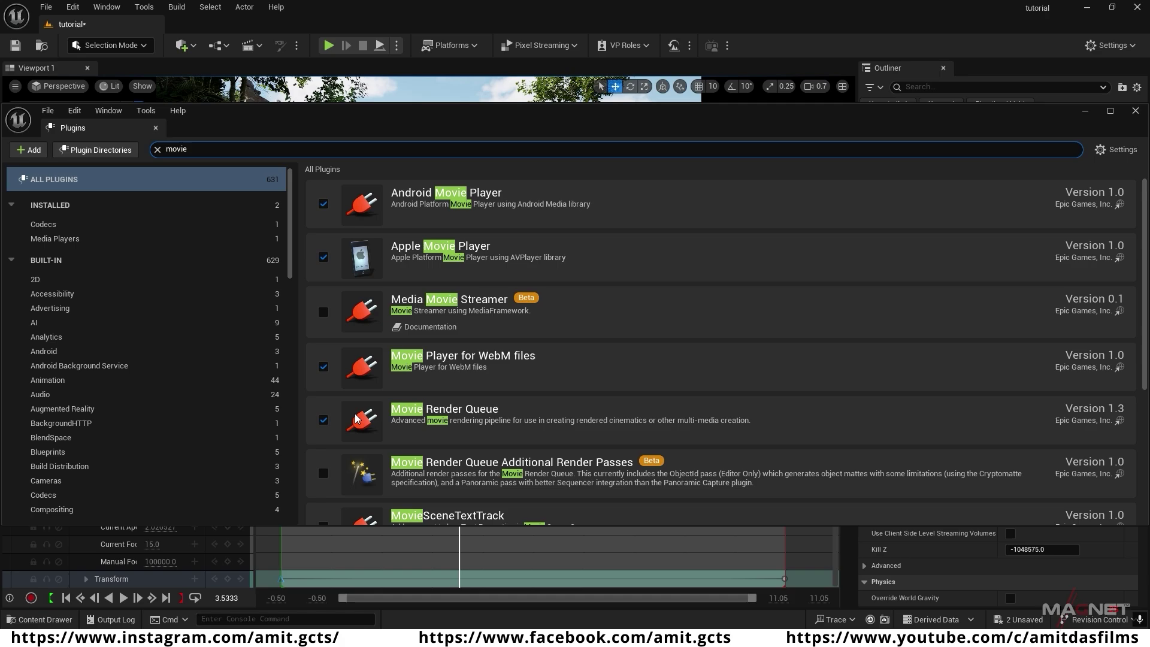
click(326, 89)
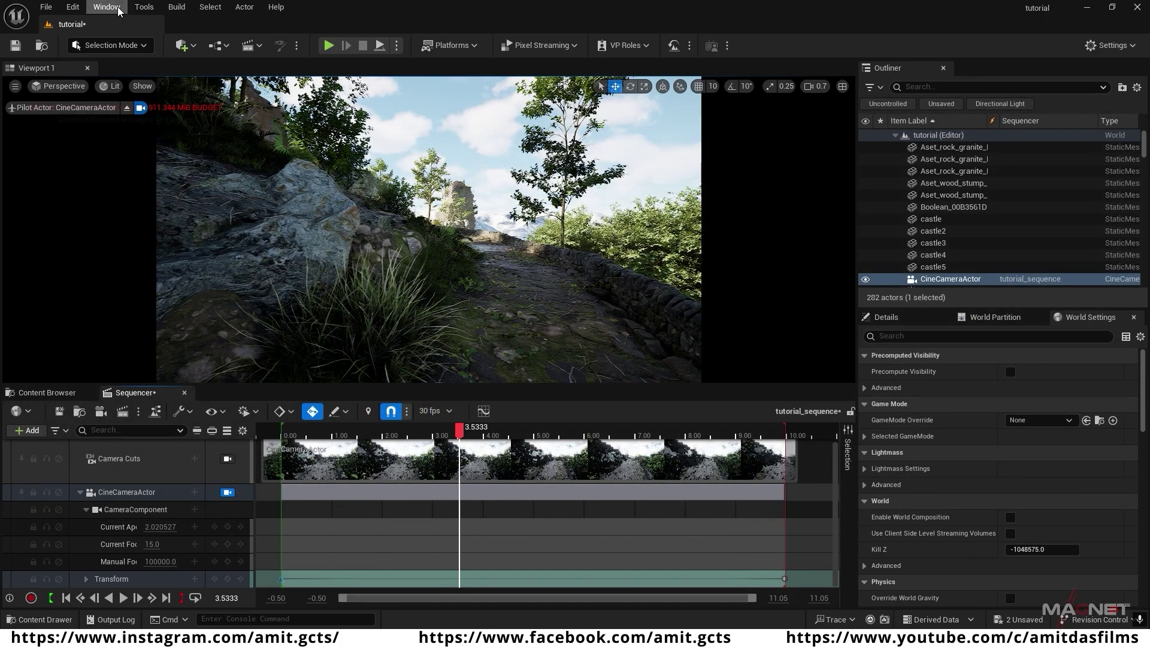
- Open the Movie Render Queue and add tutorial_sequence as a render job
click(107, 7)
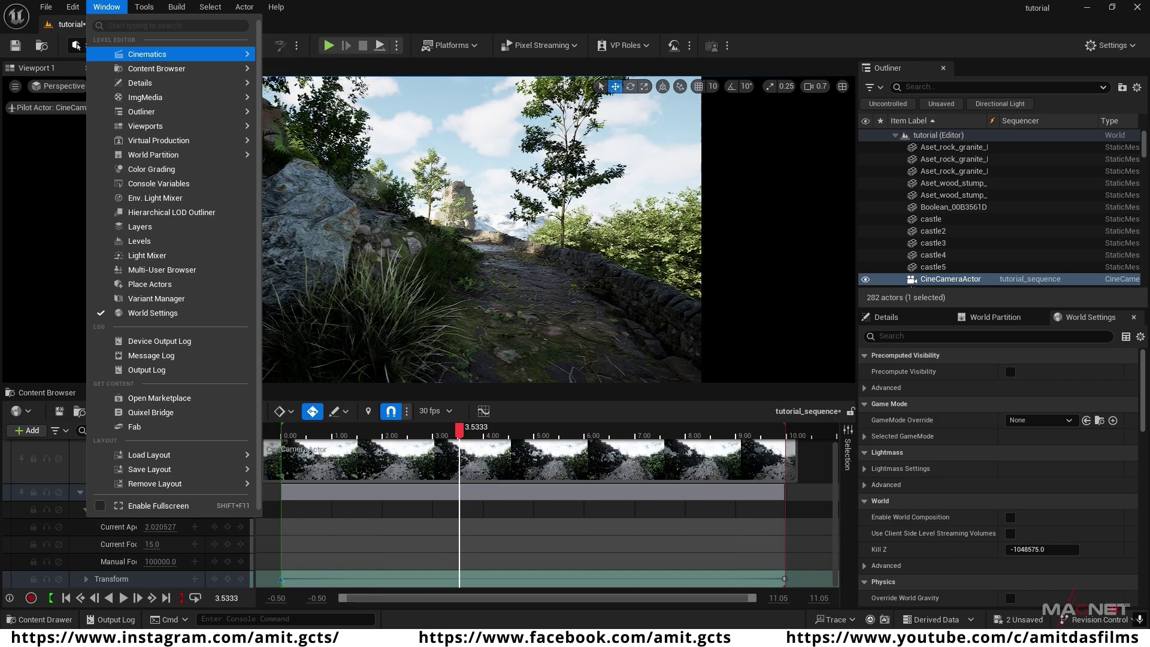
click(356, 74)
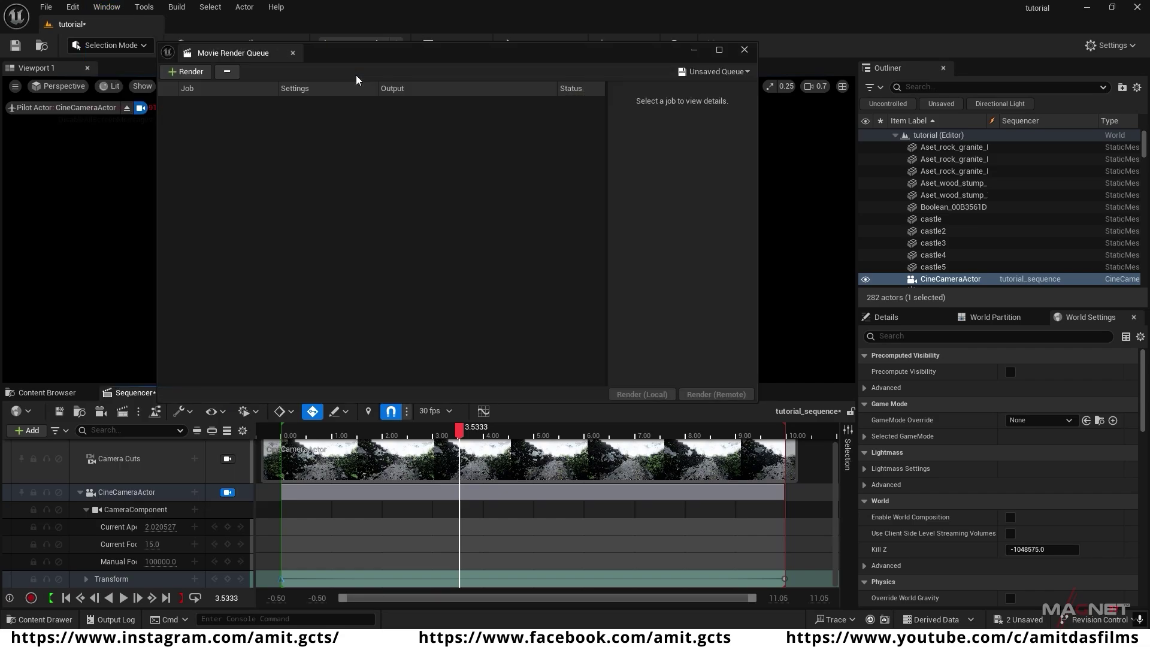
click(193, 72)
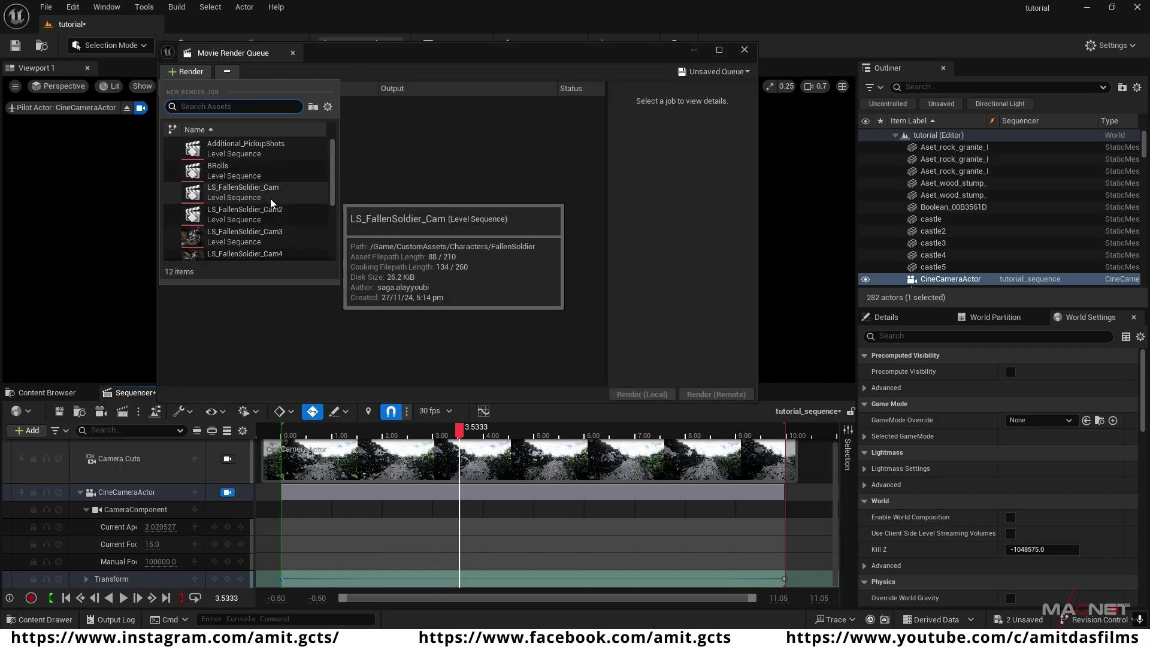
drag(331, 143, 337, 214)
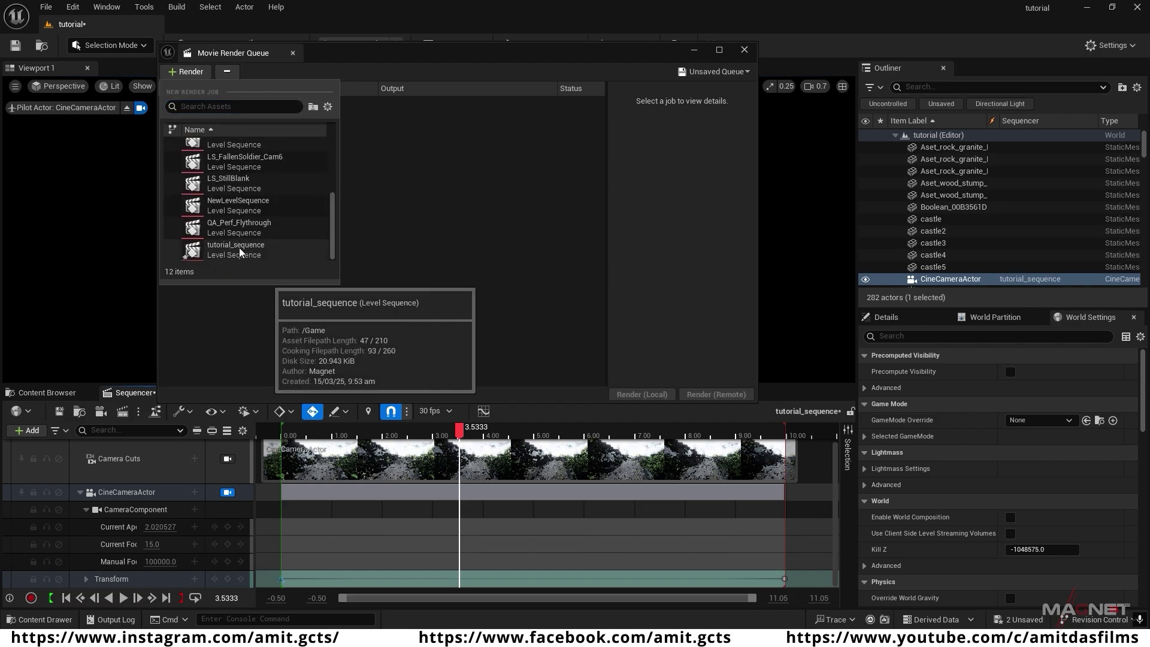
click(255, 249)
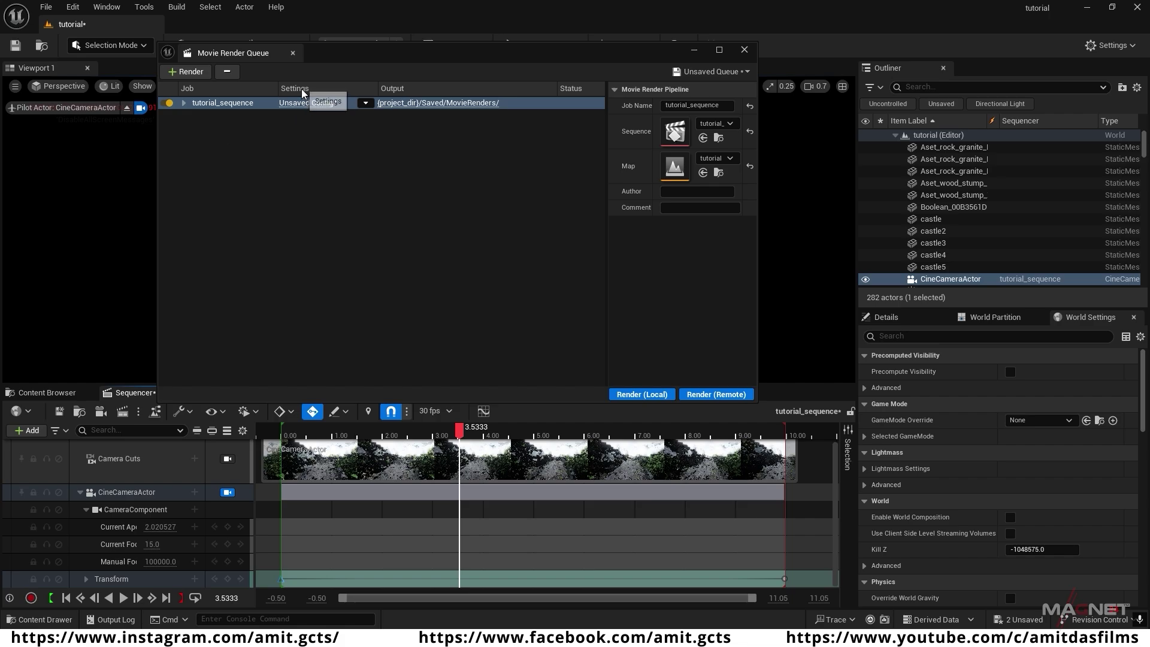
- Open the tutorial_sequence job's render configuration and remove the .jpg Sequence [8bit] export
click(312, 103)
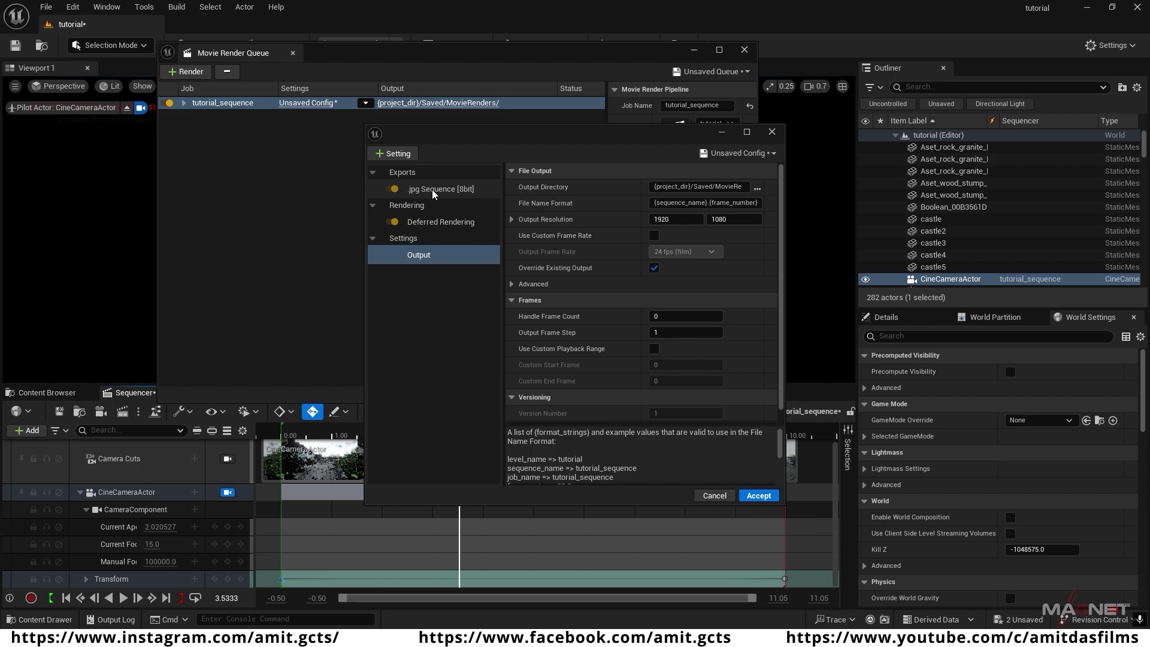
click(455, 190)
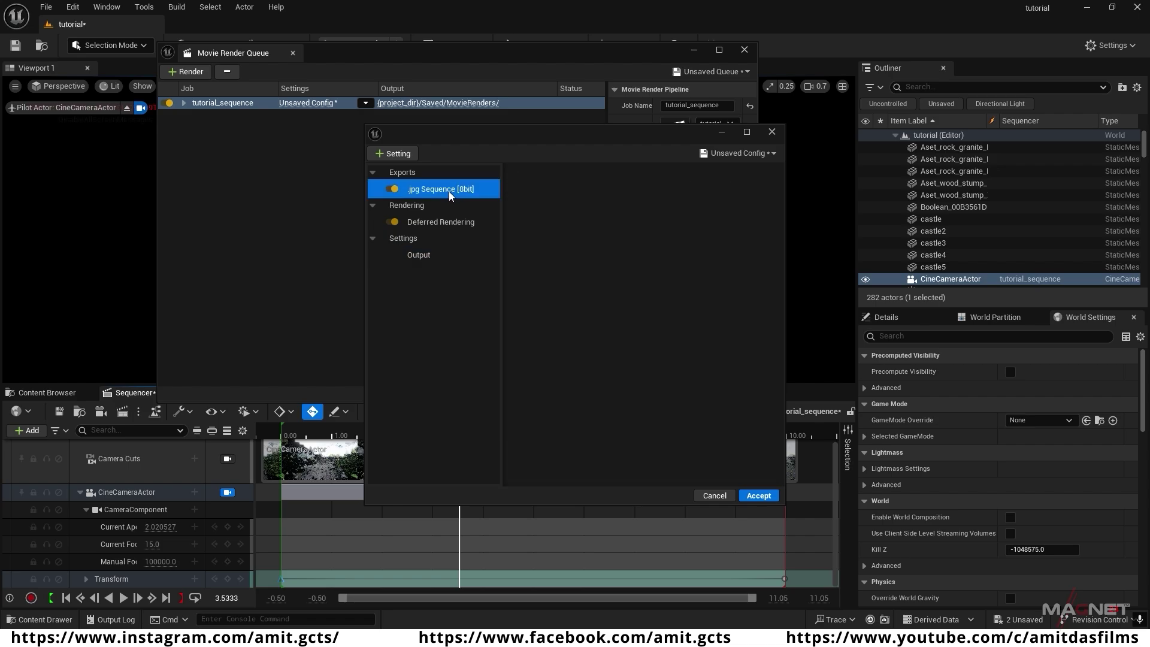
key(Delete)
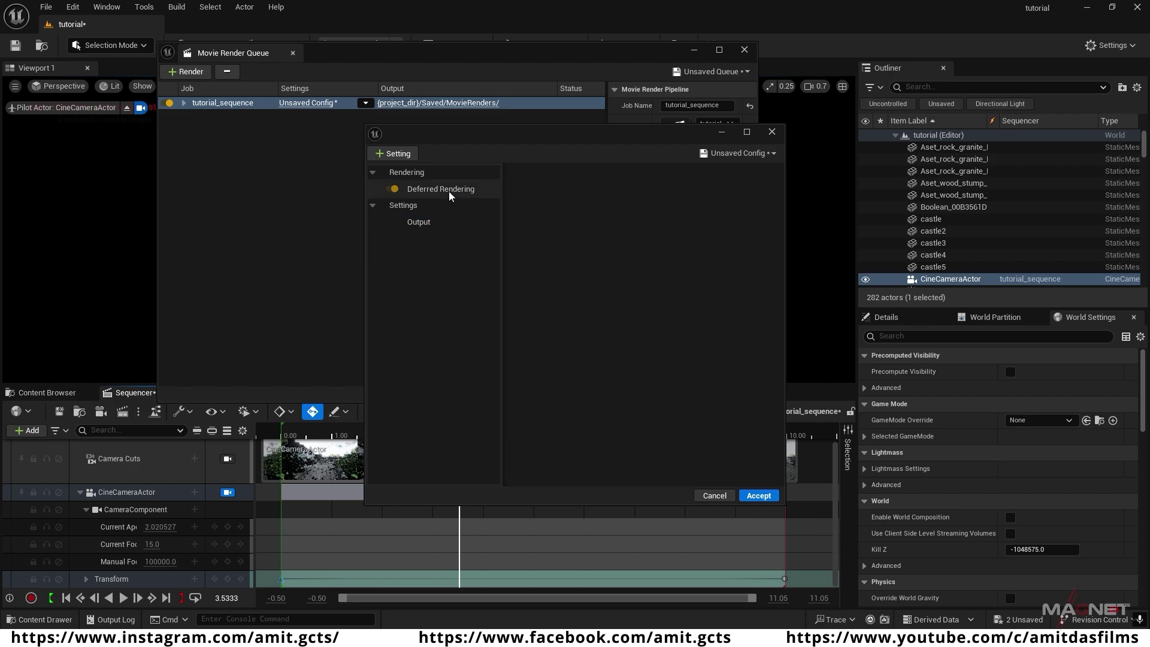
- Add an Anti-aliasing setting with temporal sample count 16, anti-aliasing overridden to None, and both Use Camera Cut for Warm Up and Render Warm Up Frames enabled
click(390, 153)
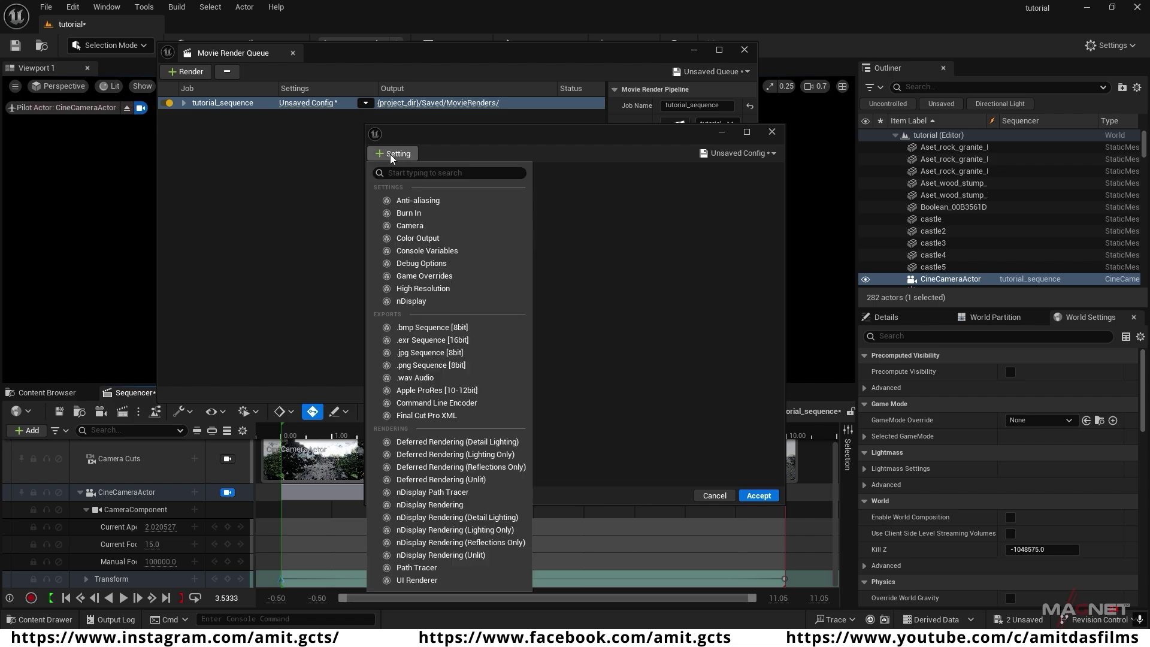
click(423, 201)
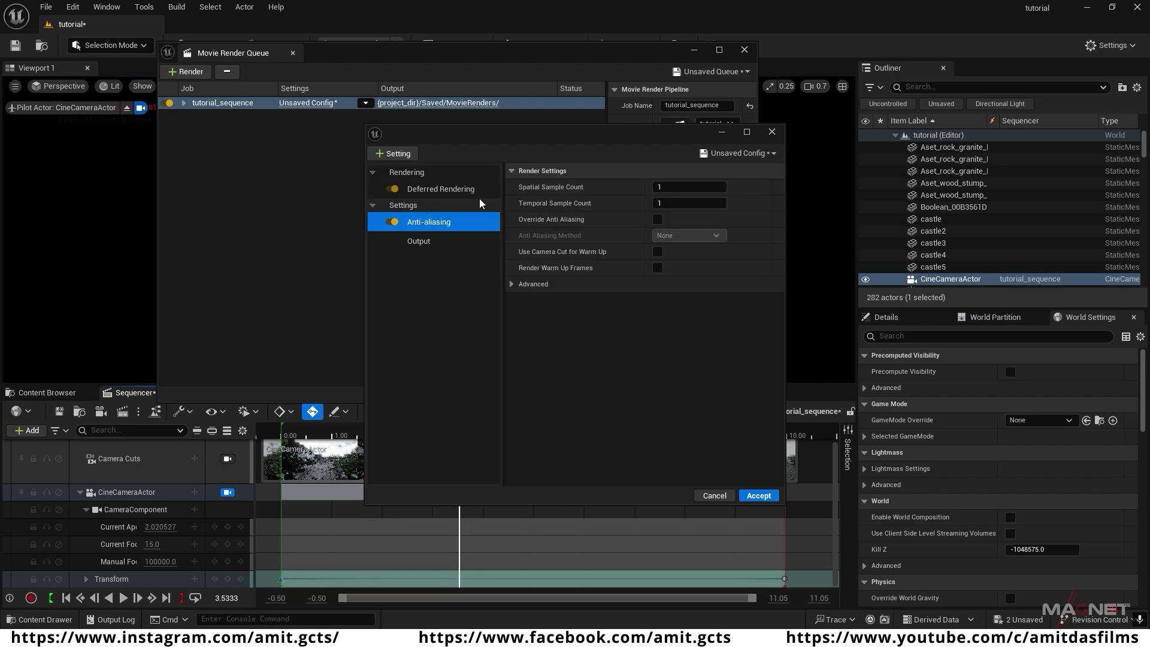
click(665, 202)
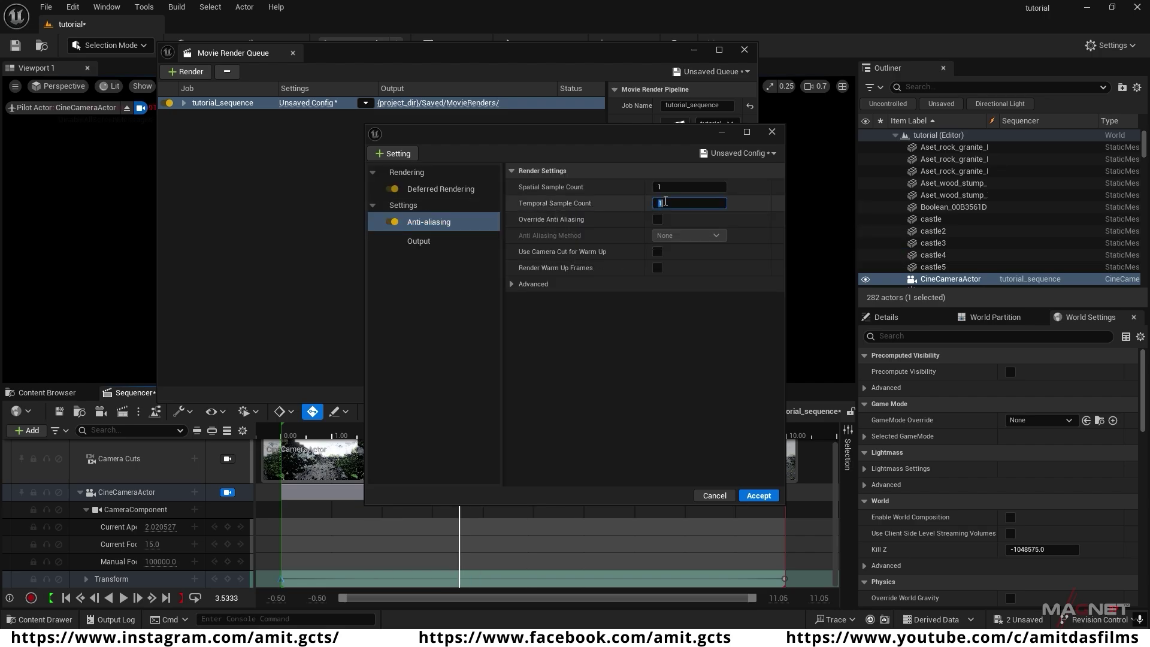
text(6)
click(658, 219)
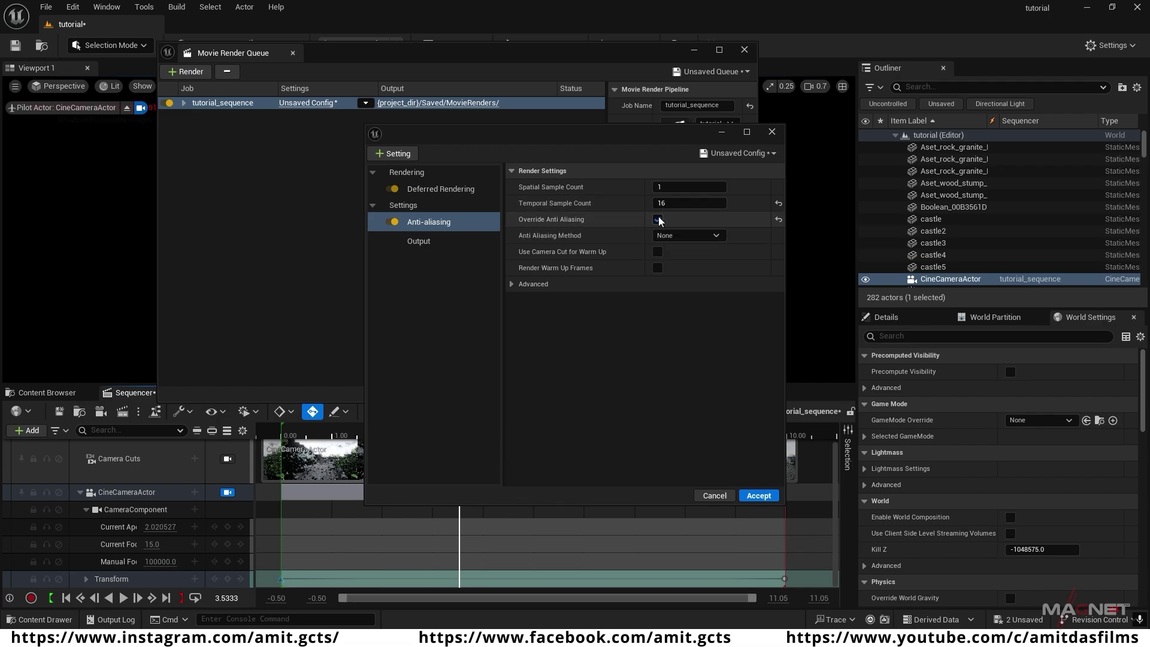
click(657, 252)
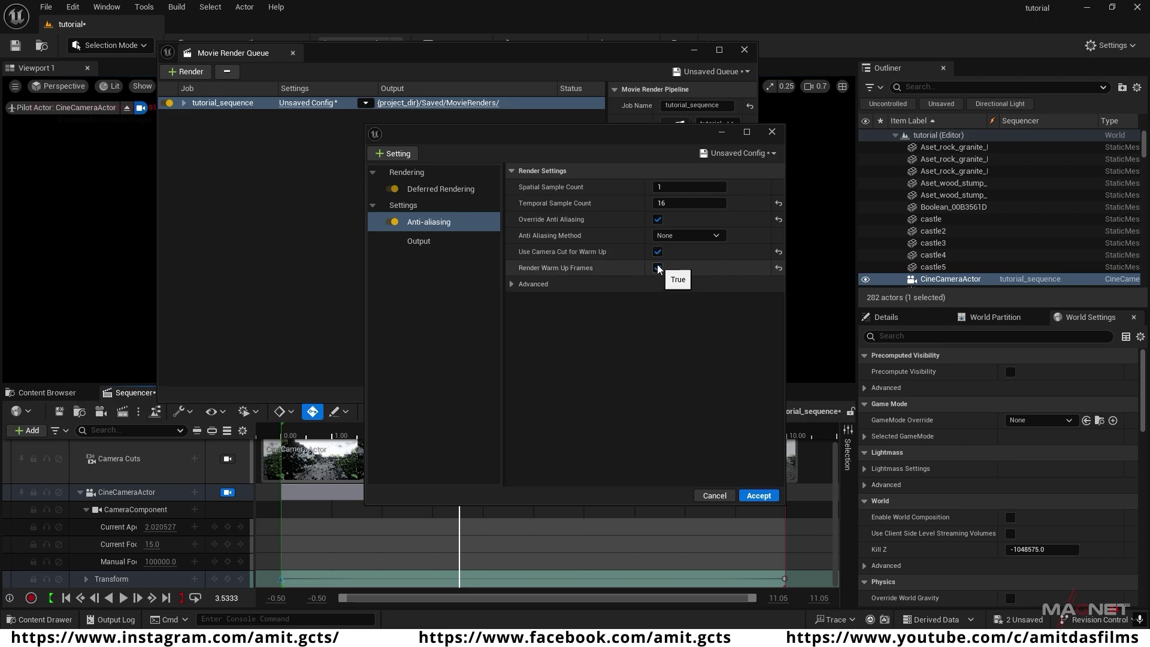
- Add a Camera setting with shutter timing Frame Close and enable the overscan percentage override
click(394, 155)
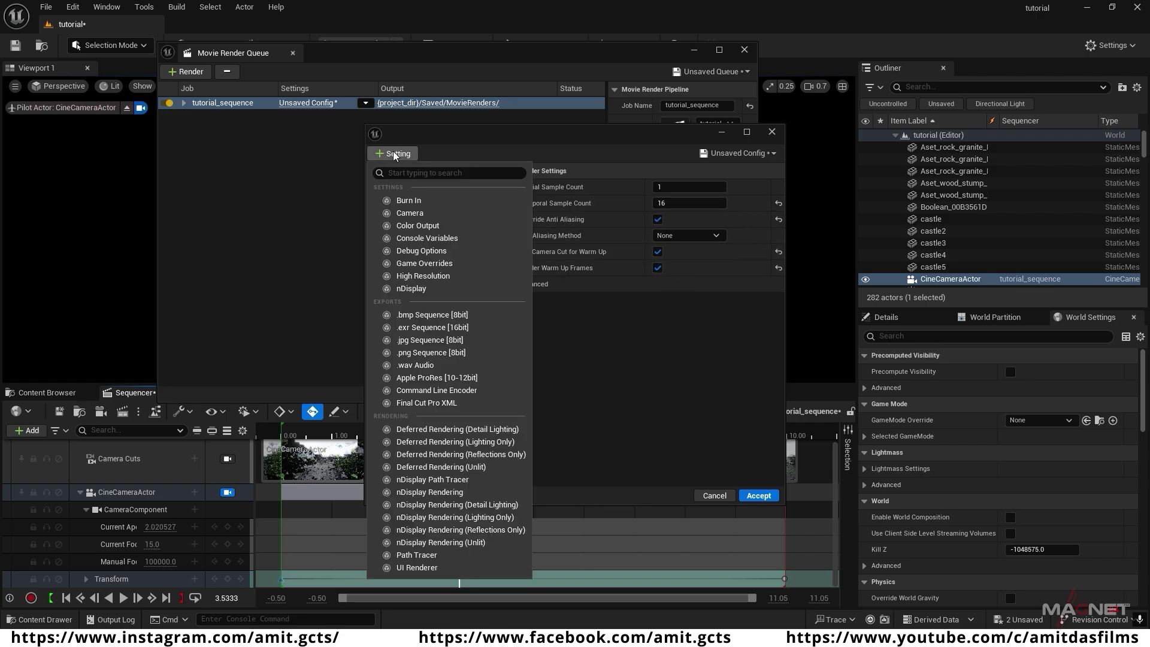
click(404, 217)
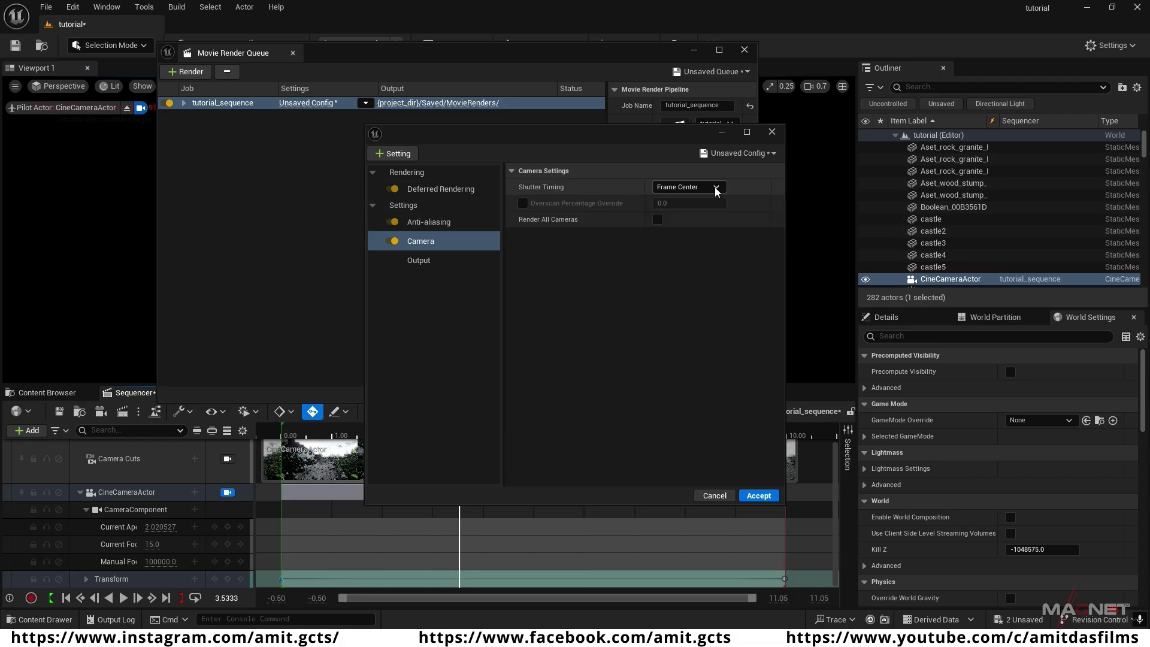
click(686, 222)
click(522, 204)
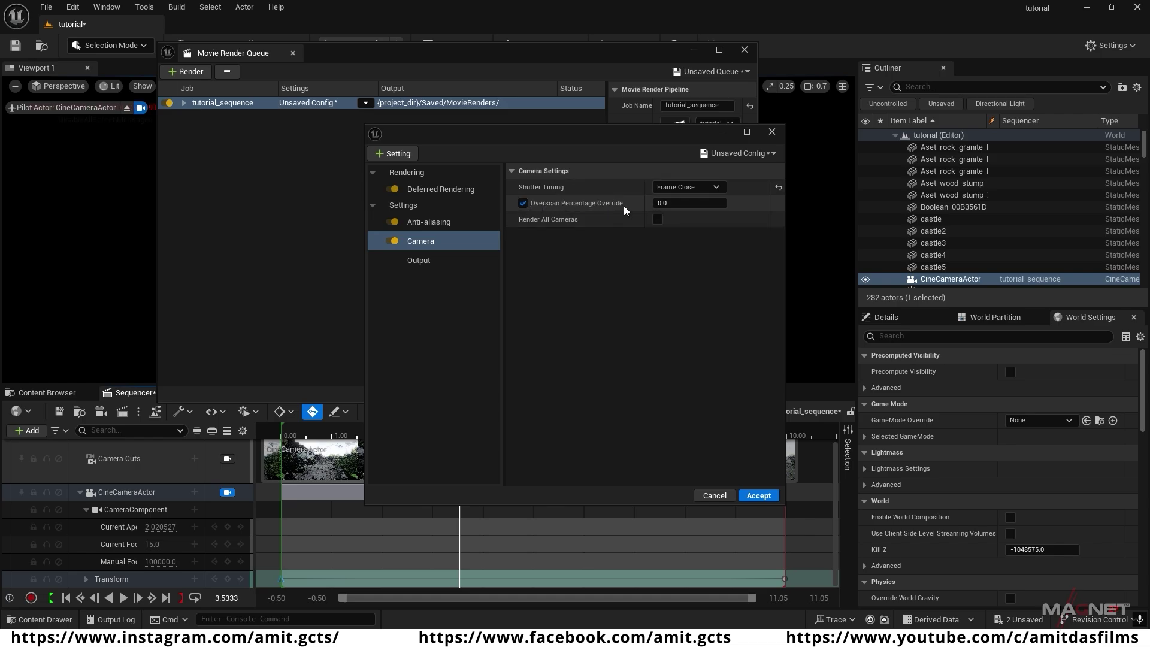
- Add a Console Variables setting containing the variable r.ScreenPercentage with a value of 100
click(386, 153)
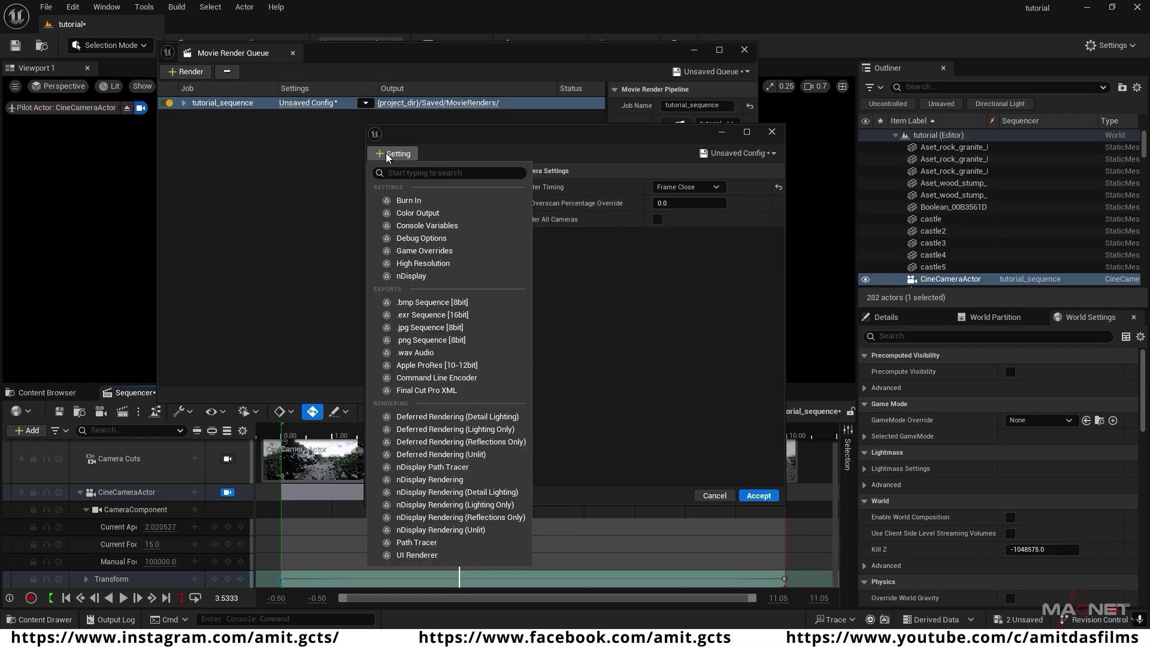
click(457, 226)
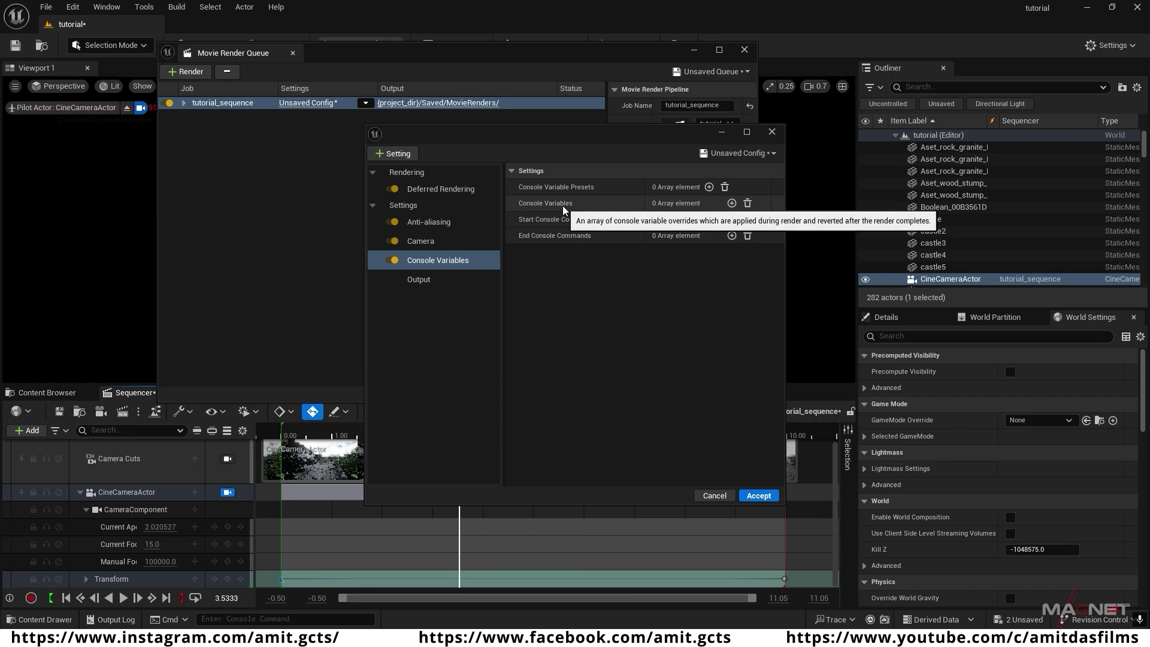
click(732, 204)
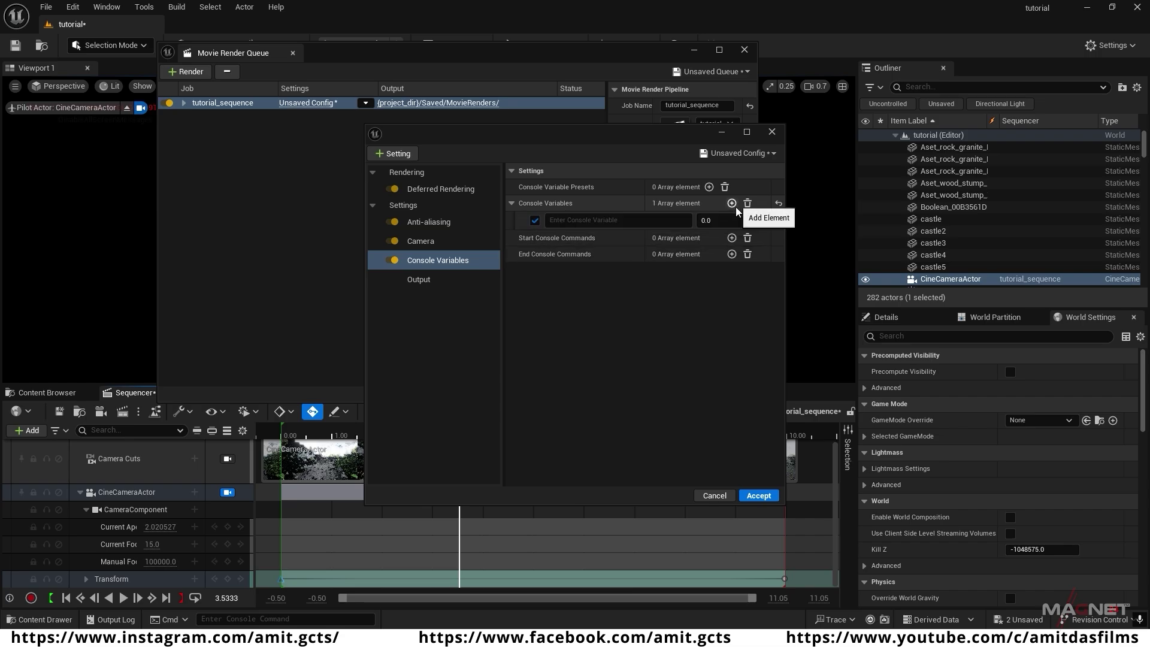
click(596, 220)
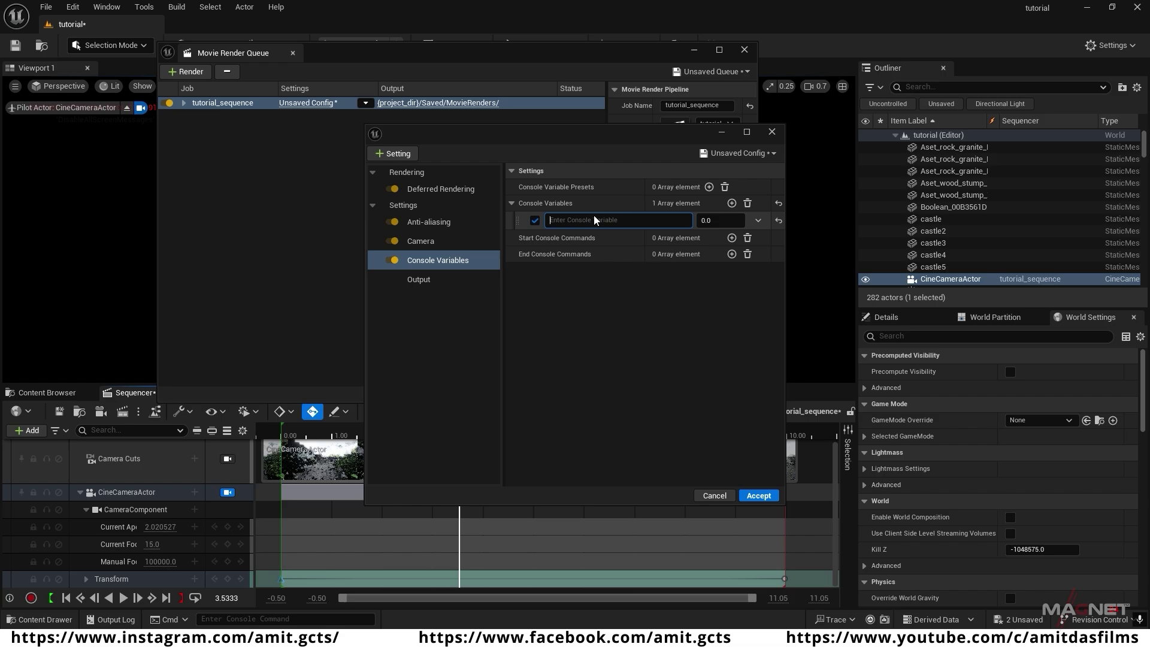
text(r)
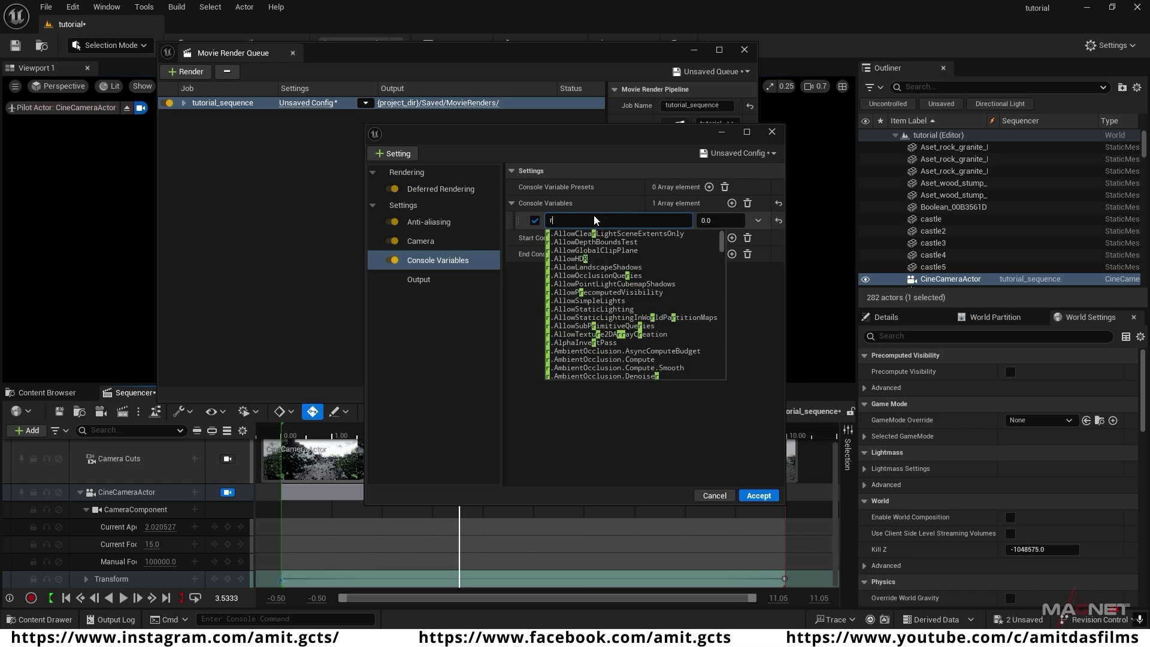
text(.screen)
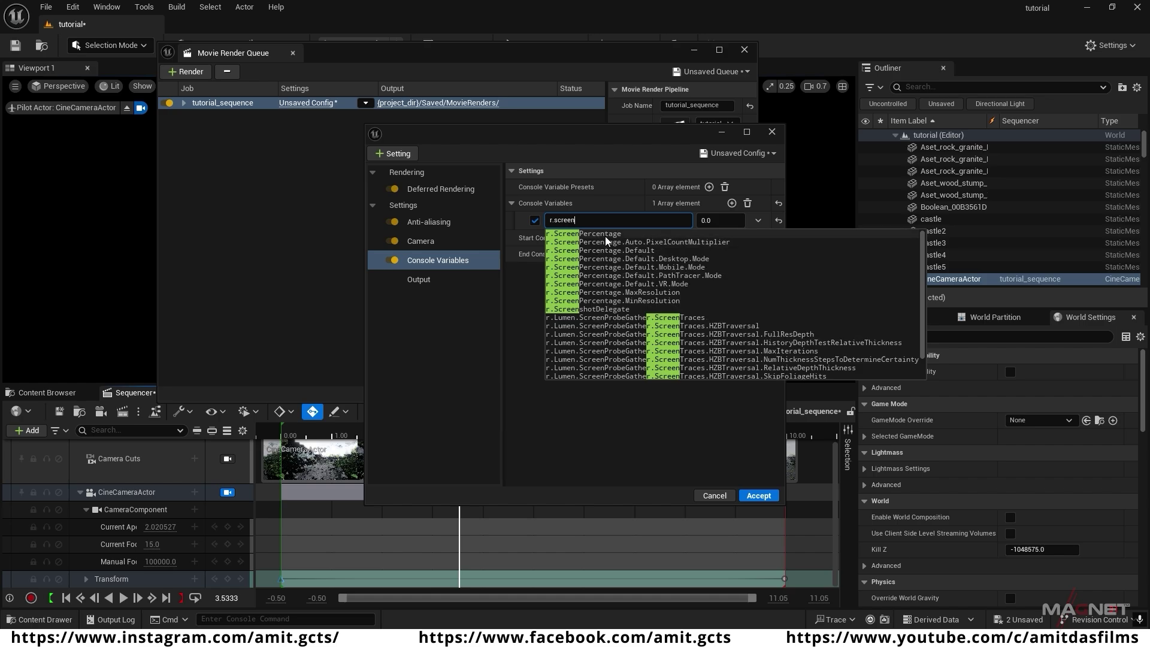
click(601, 234)
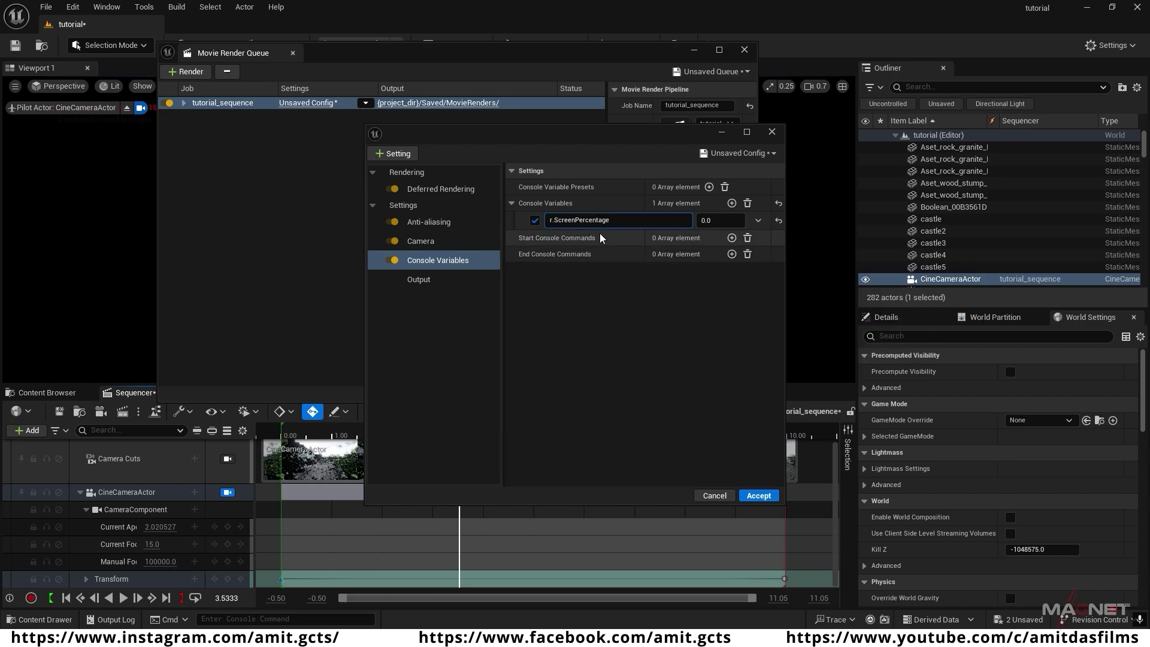
click(717, 221)
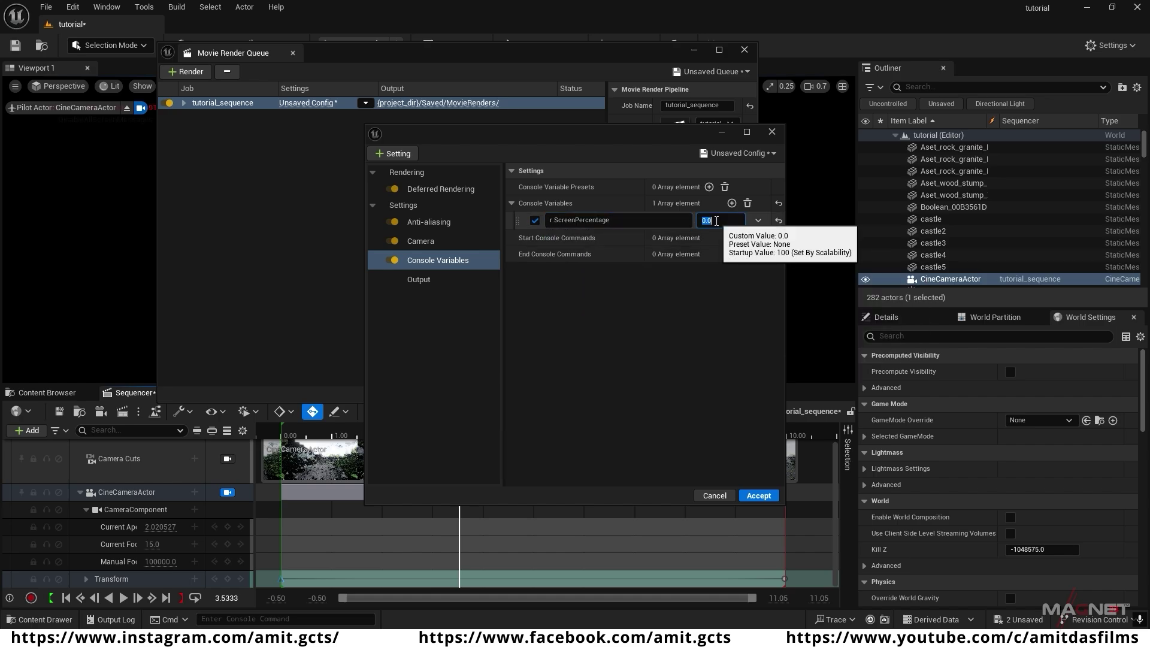
text(10)
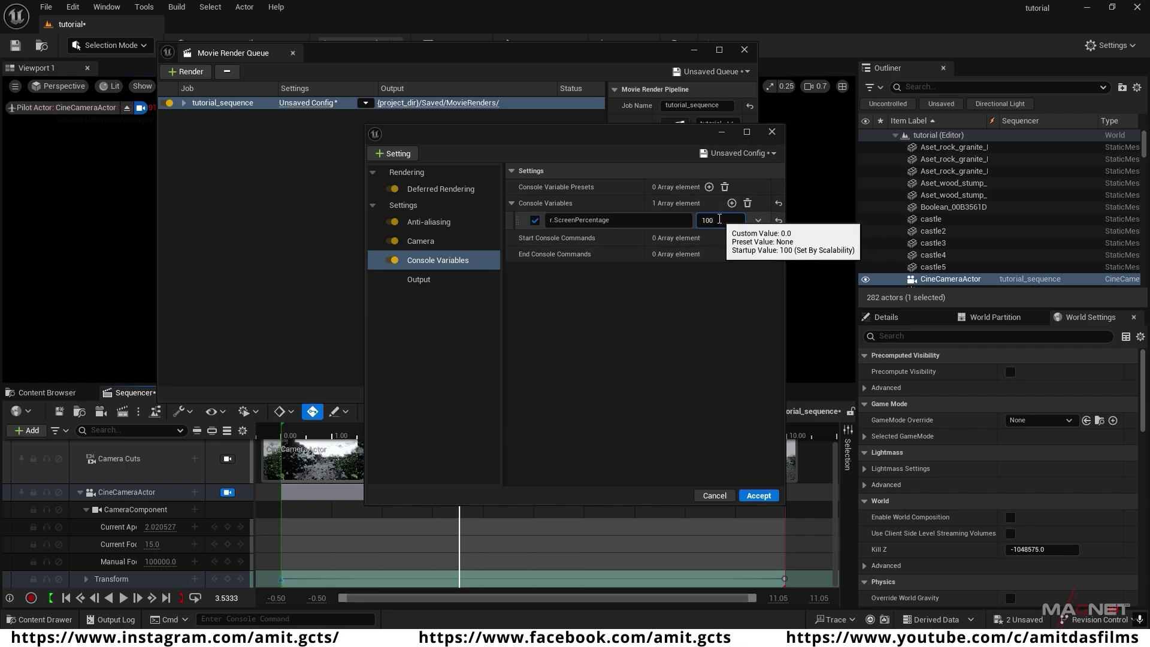
- Add a High Resolution setting and enable Override Sub Surface Scattering in it
click(396, 155)
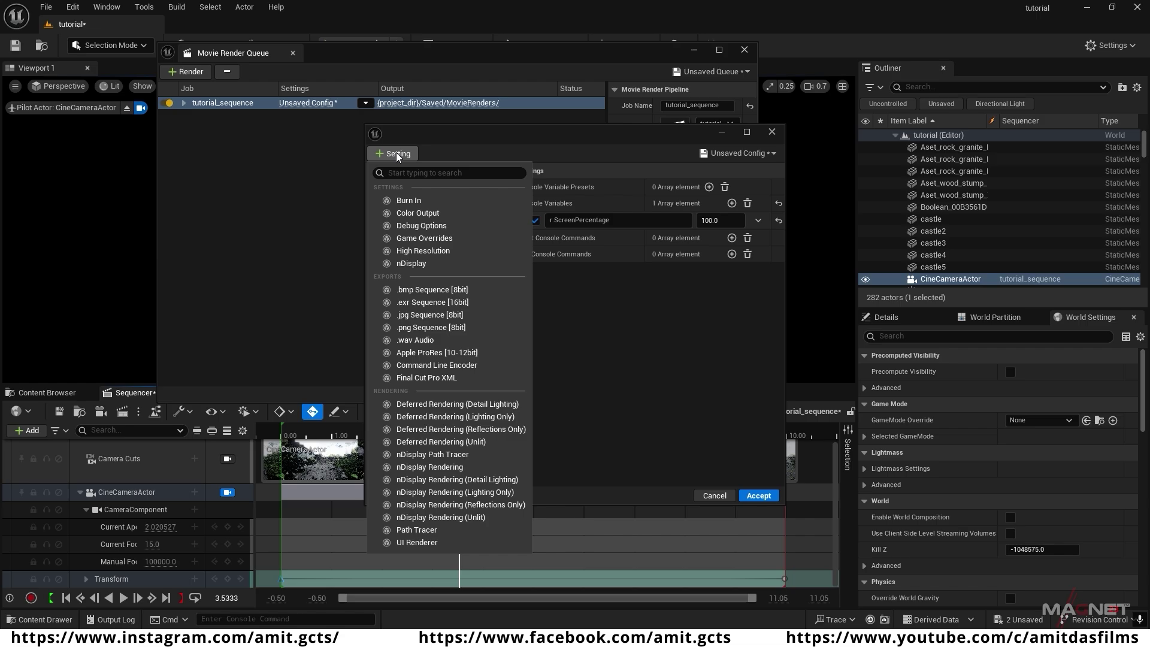
click(451, 251)
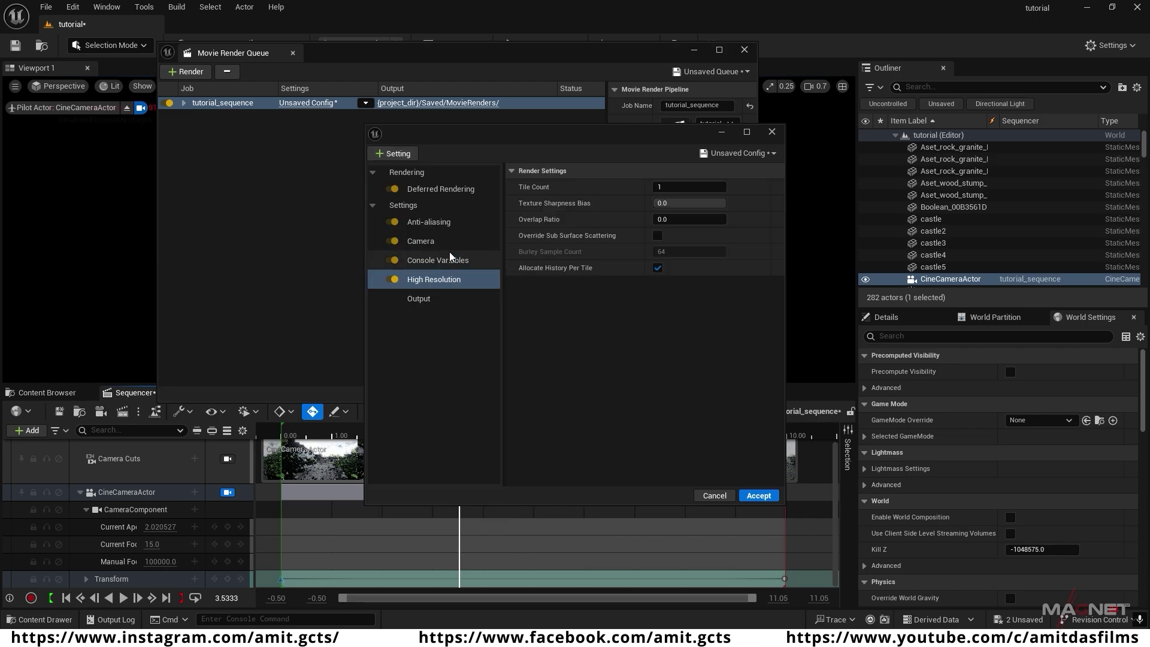
click(657, 236)
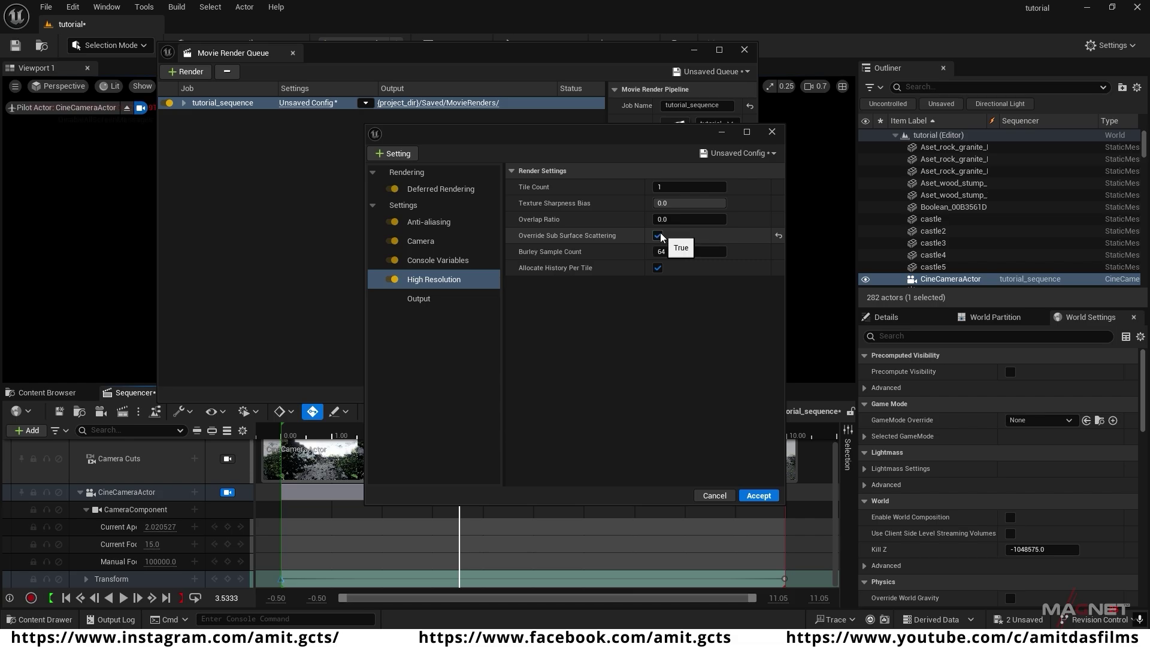
- Add a Game Overrides setting and an .exr Sequence [16bit] export to the render configuration
click(403, 155)
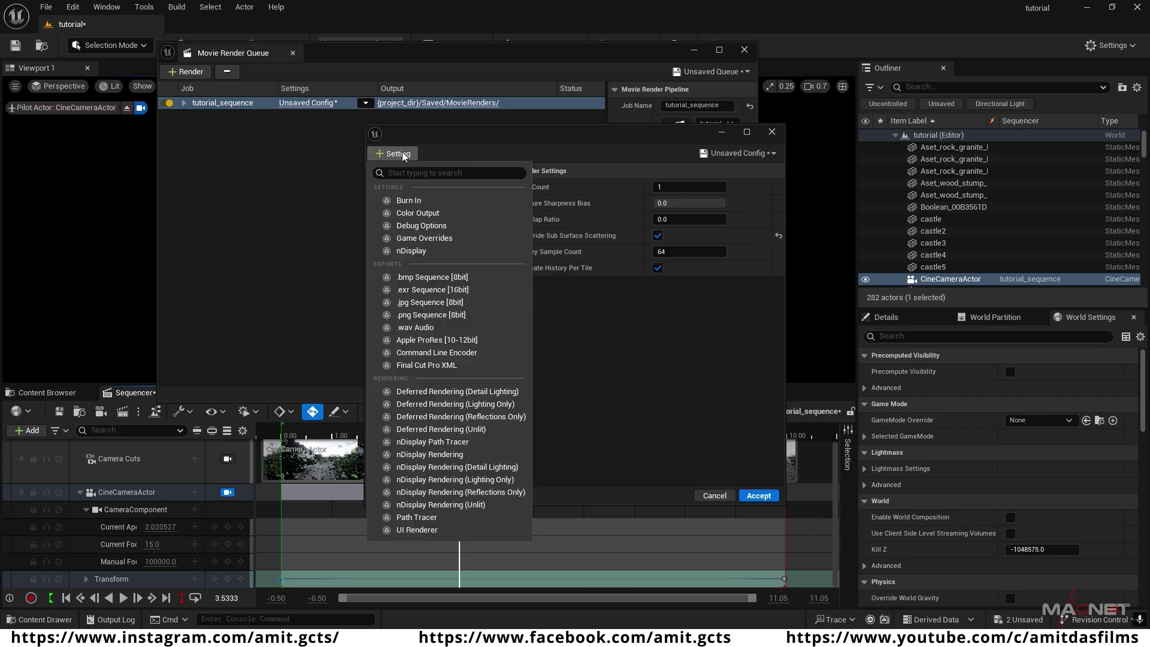
click(424, 237)
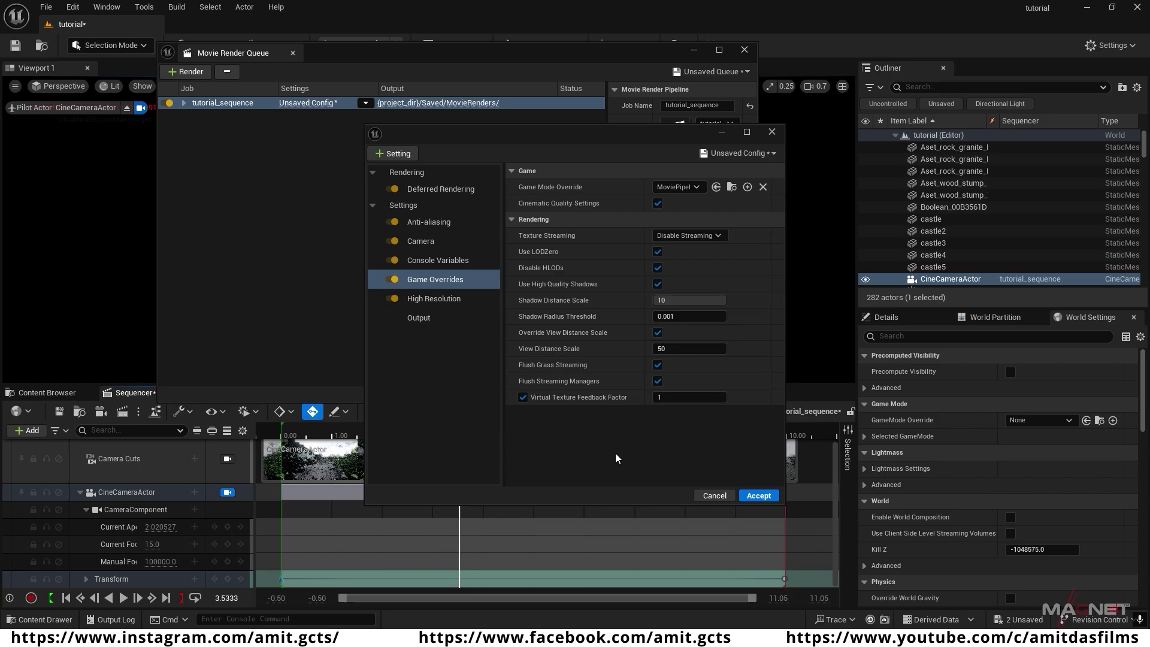
click(400, 154)
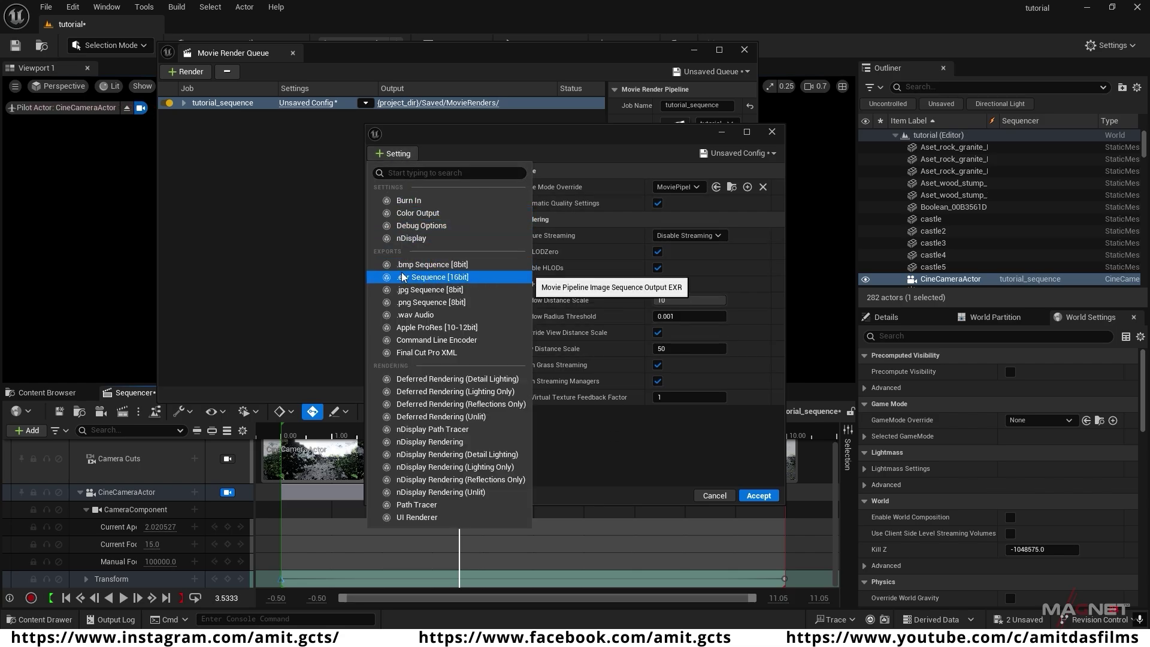
click(438, 278)
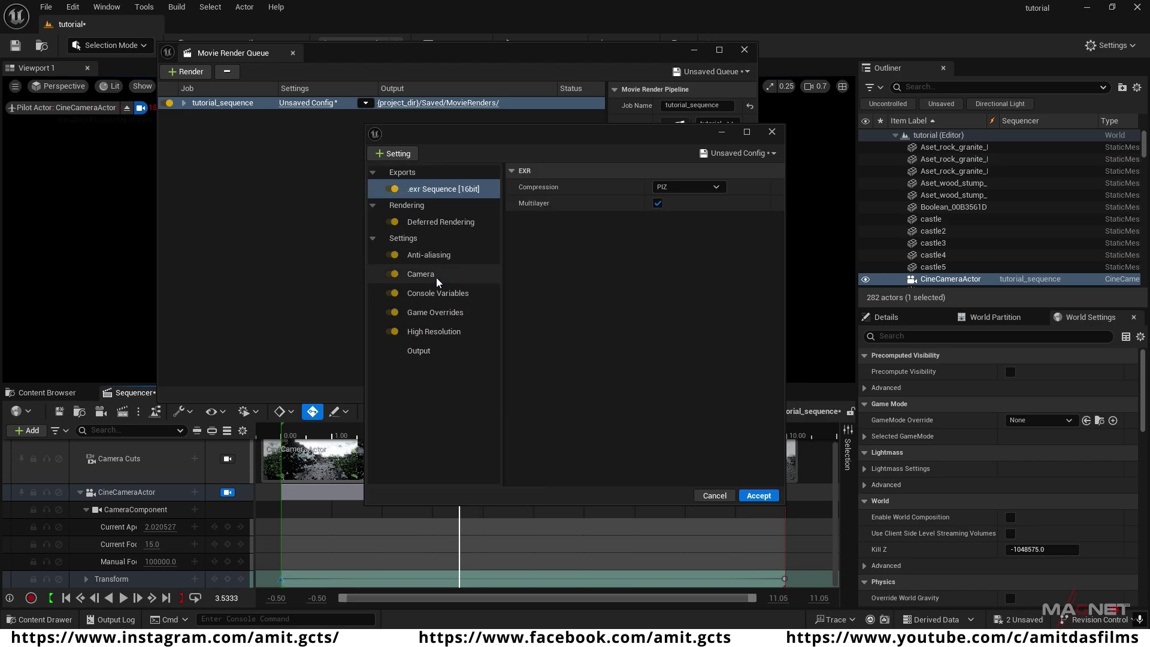
- In the Output settings, enable a custom frame rate and set it to 23.976 (NTSC/24)
click(413, 351)
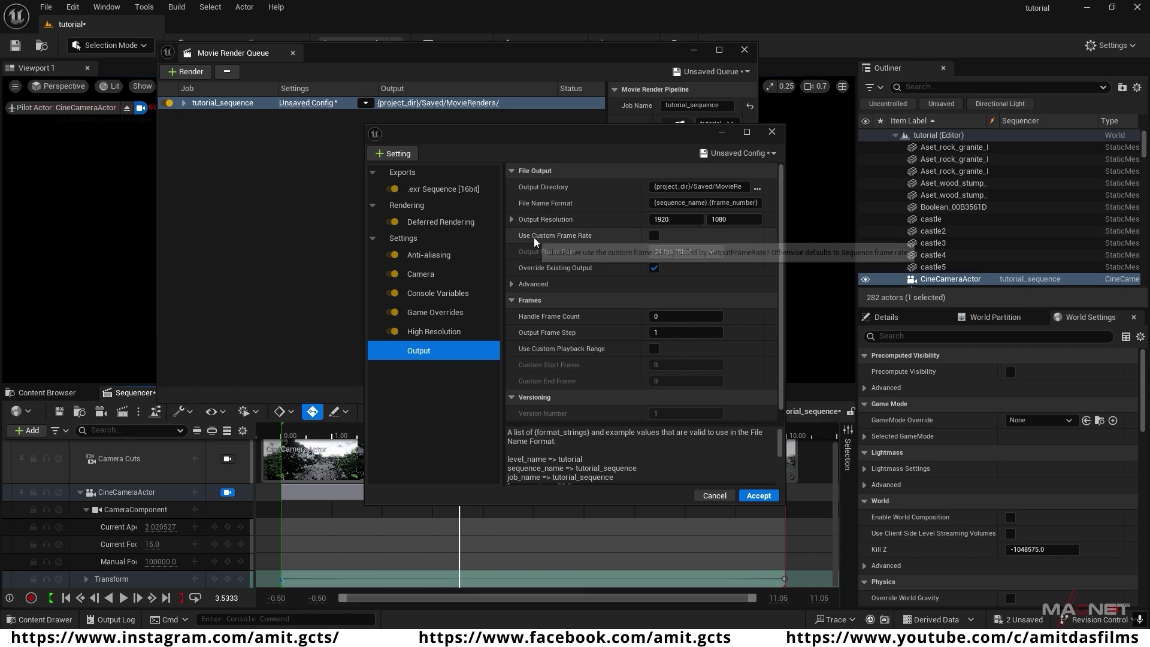
click(654, 236)
click(716, 252)
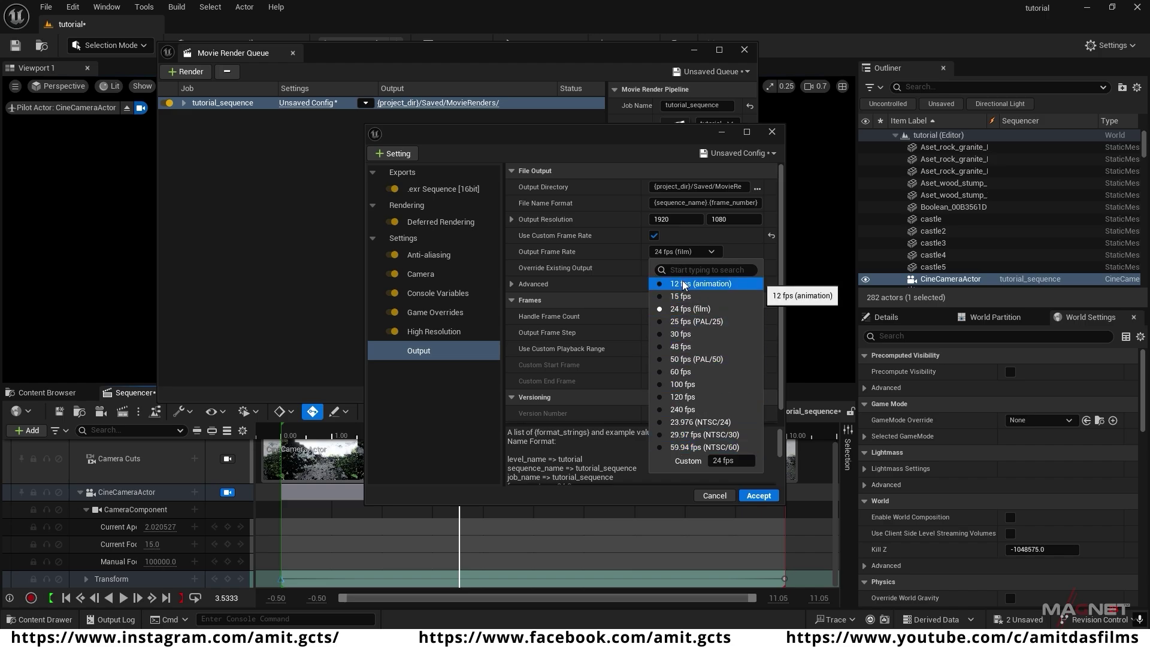
click(689, 423)
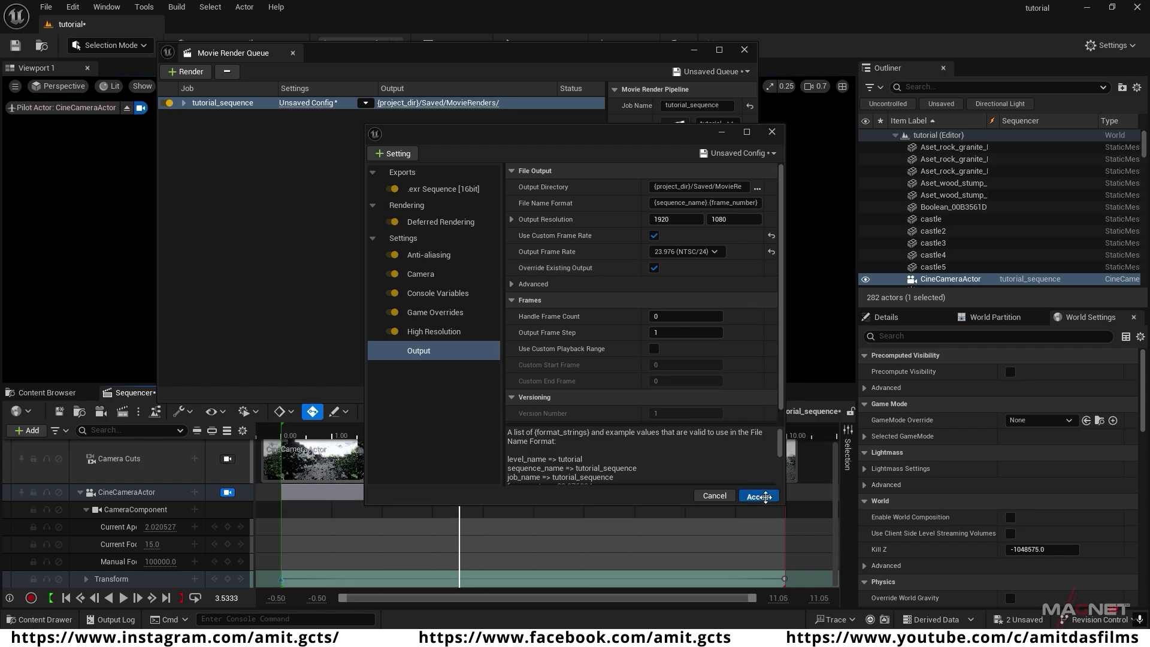
- Accept the render configuration for the tutorial_sequence job
click(758, 496)
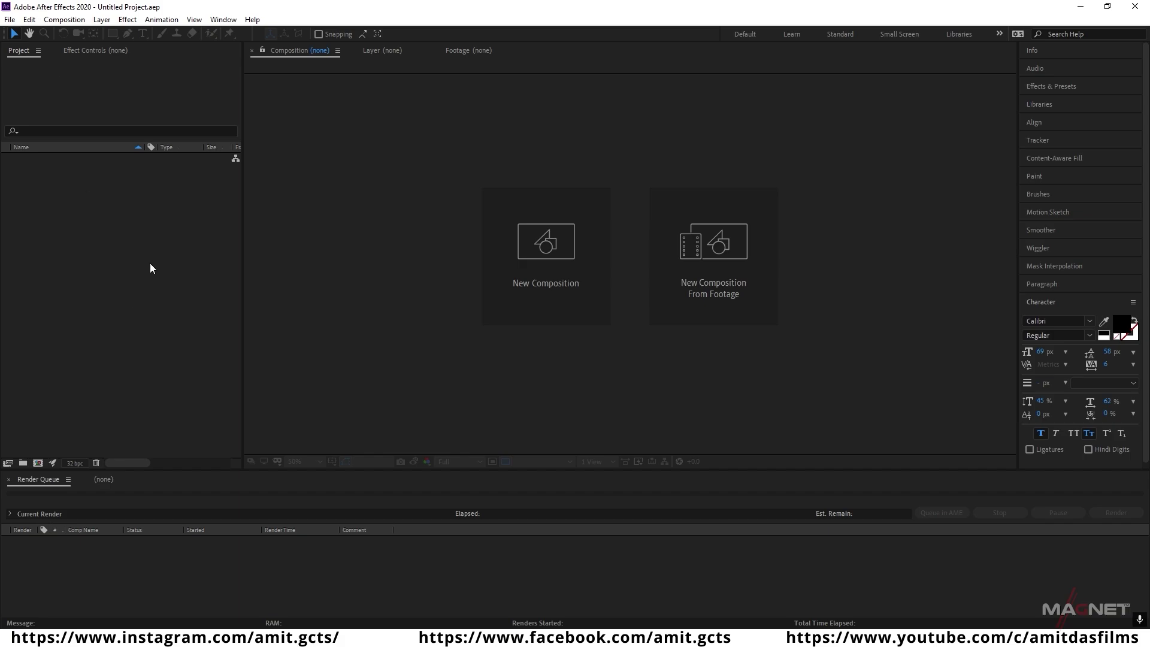
- Switch to After Effects and import landscape_sequence.0000.exr from the tet folder as footage, with the OpenEXR Sequence option enabled
click(9, 19)
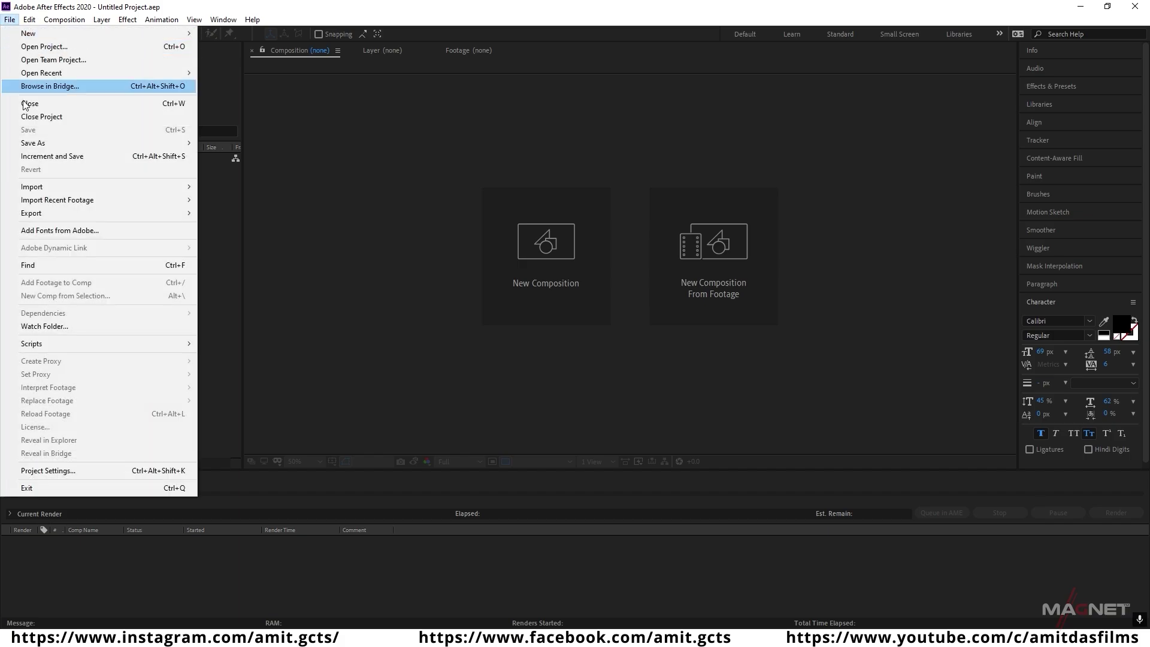
mouse_move(41, 189)
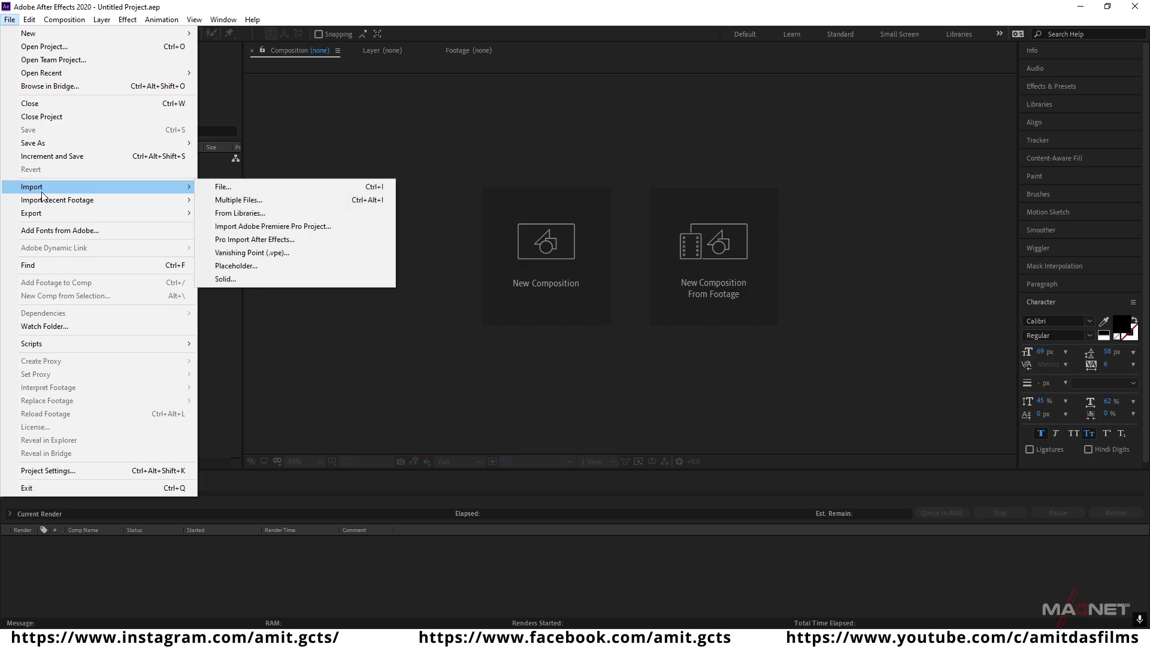
click(266, 187)
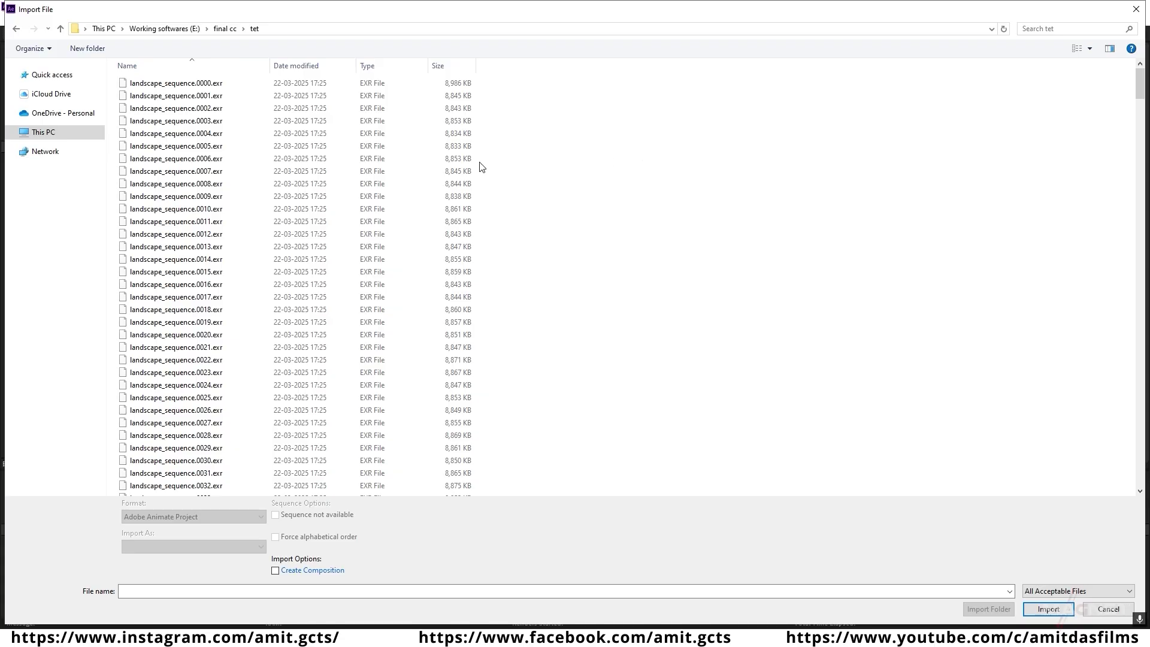
click(214, 85)
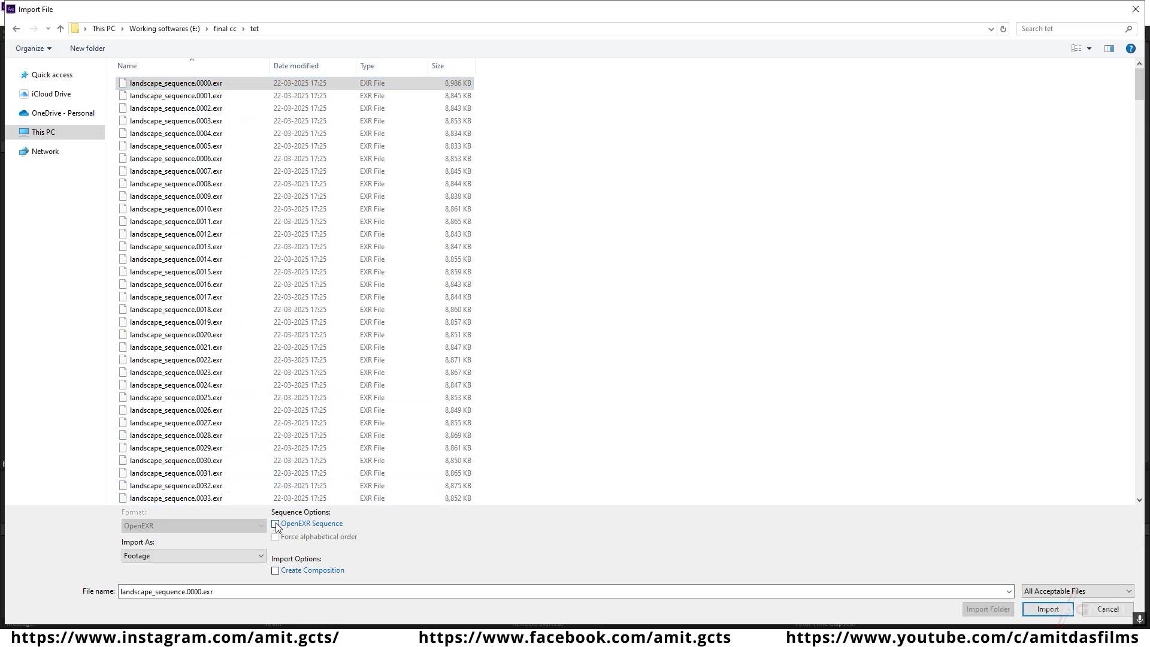
click(276, 525)
click(1048, 608)
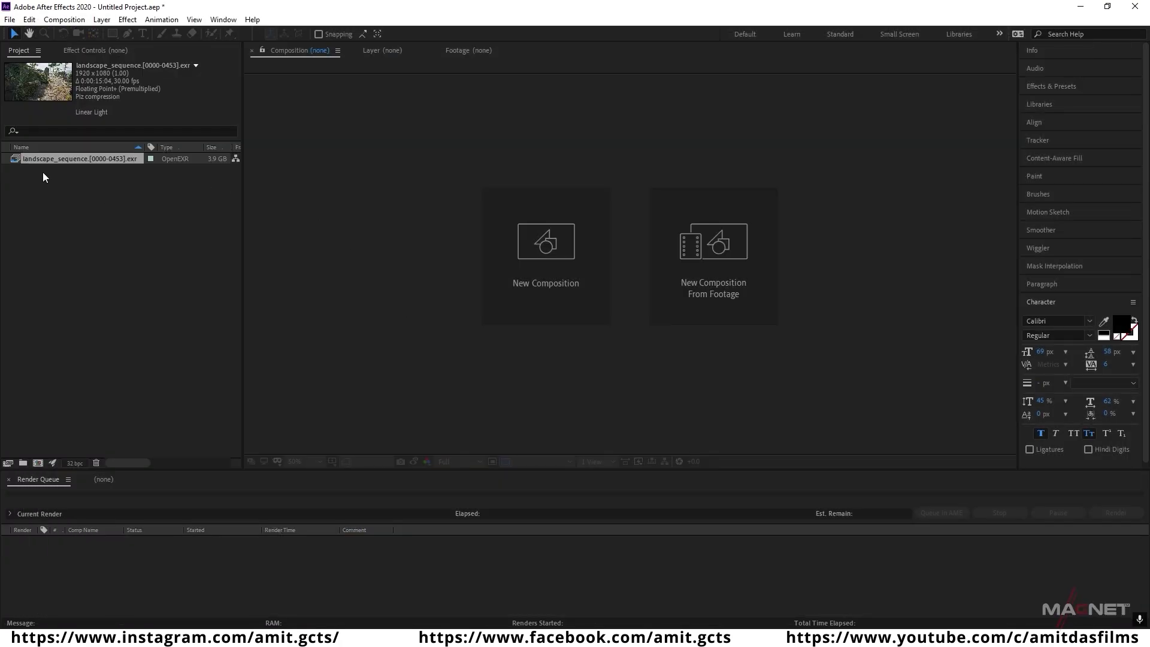
- Interpret the imported landscape_sequence footage at an assumed frame rate of 23.976 frames per second
right_click(82, 162)
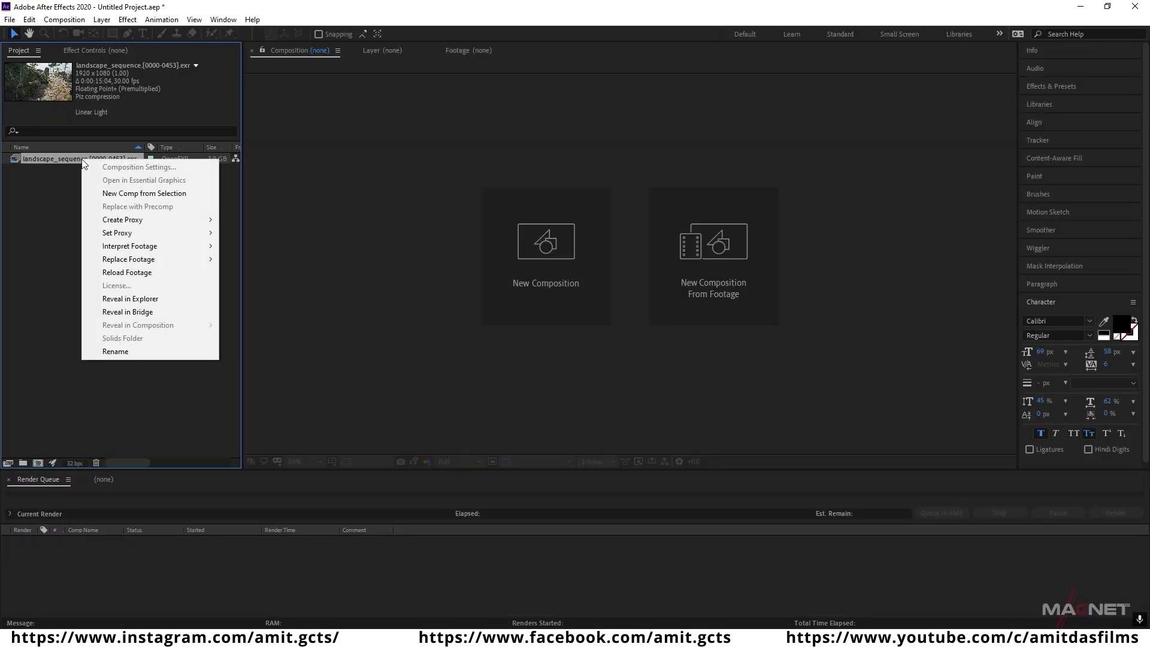
mouse_move(150, 247)
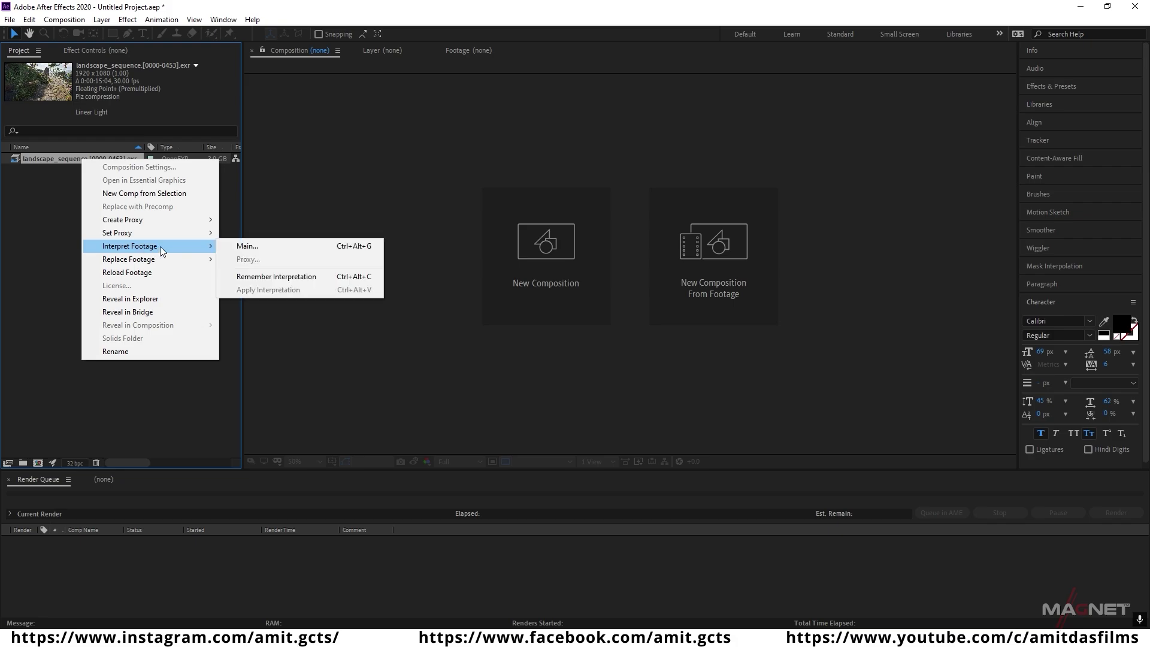
click(284, 250)
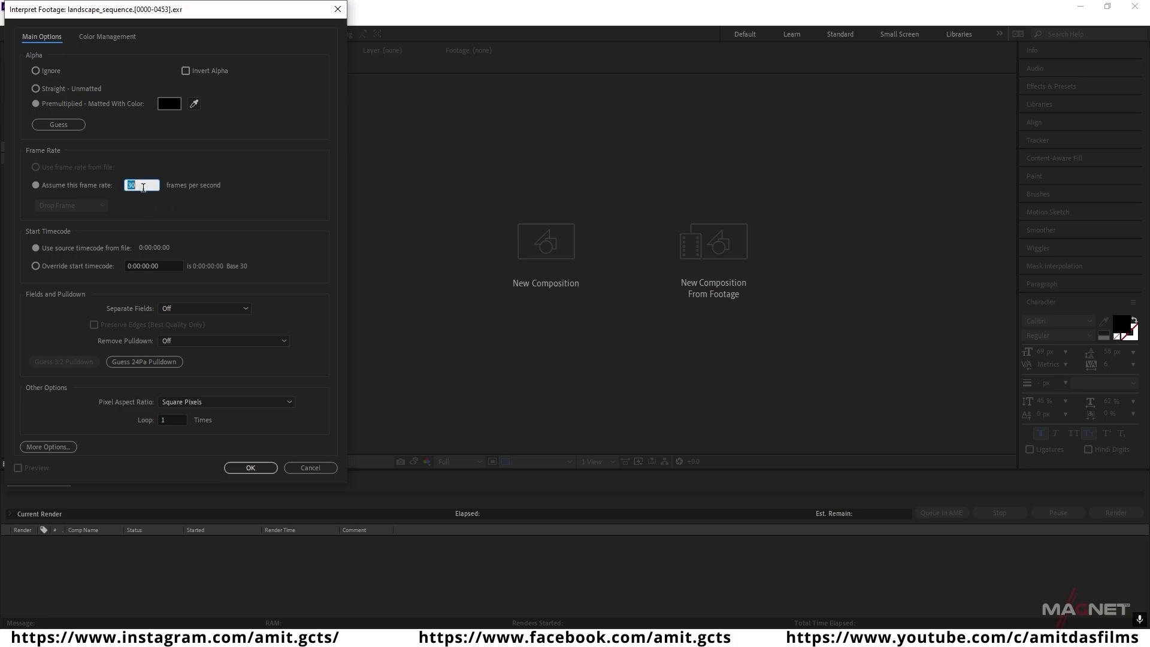
text(23.976)
click(253, 471)
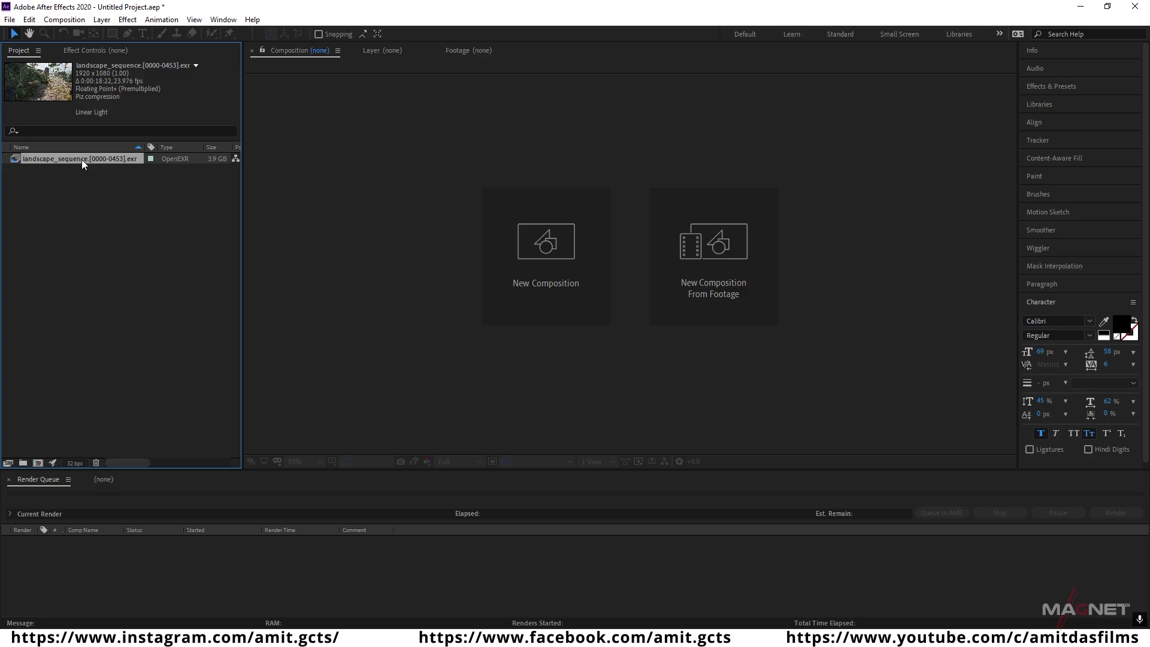
- Create a composition from the landscape_sequence footage and preview it with the viewer resolution set to Full
drag(82, 159, 40, 463)
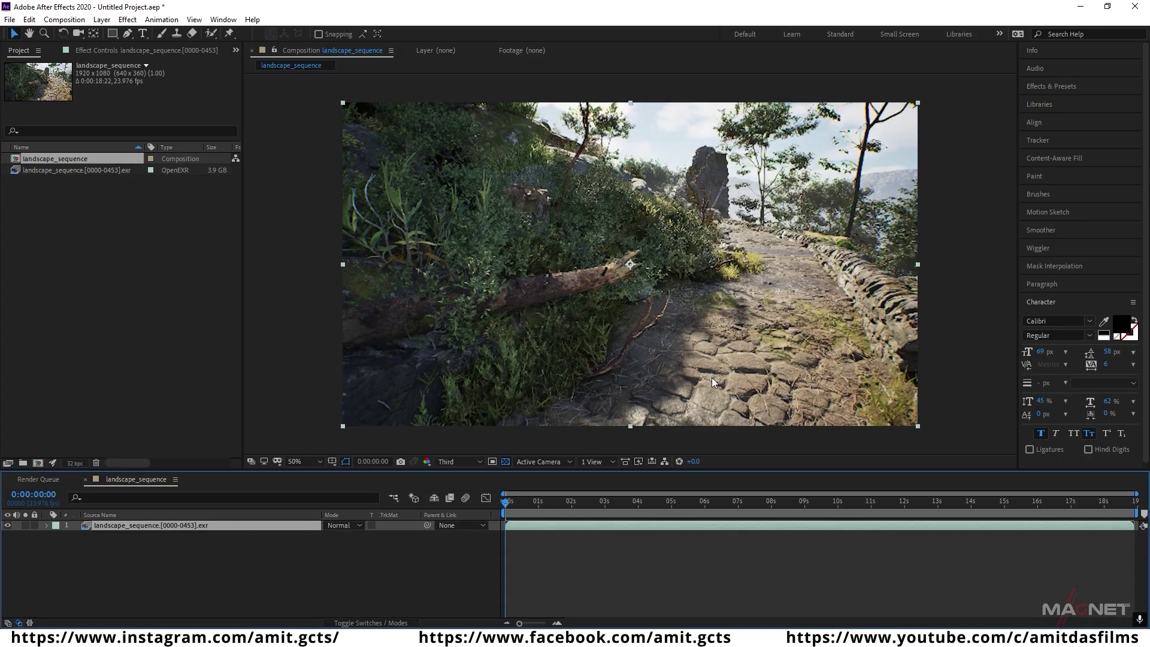
drag(510, 502, 591, 502)
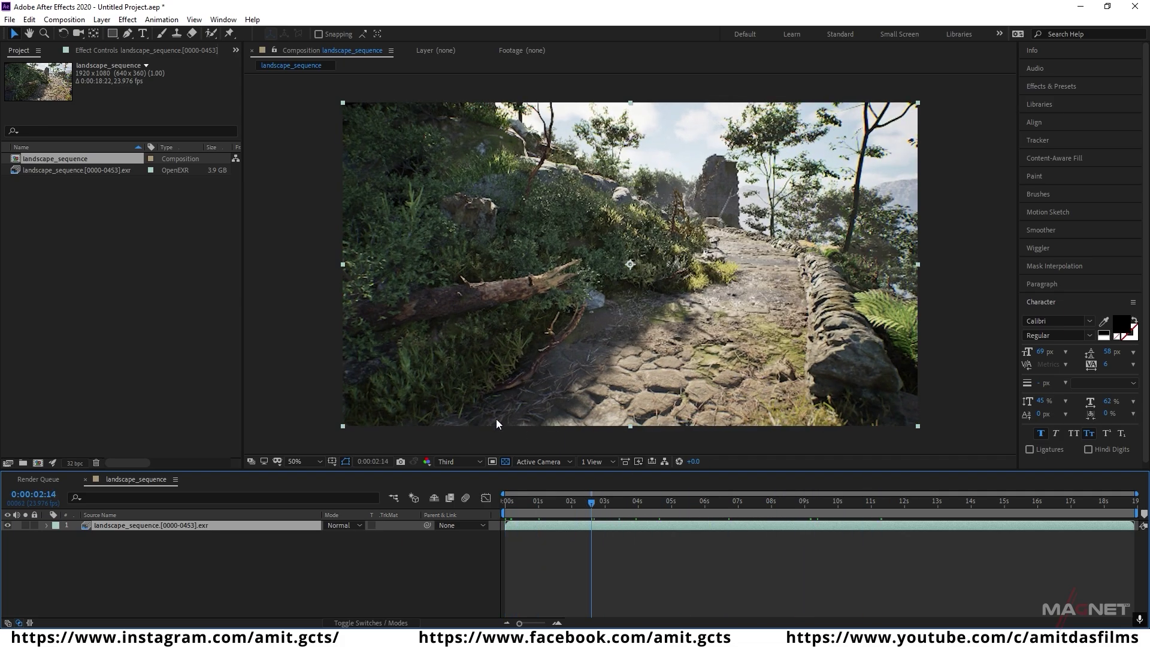
click(477, 462)
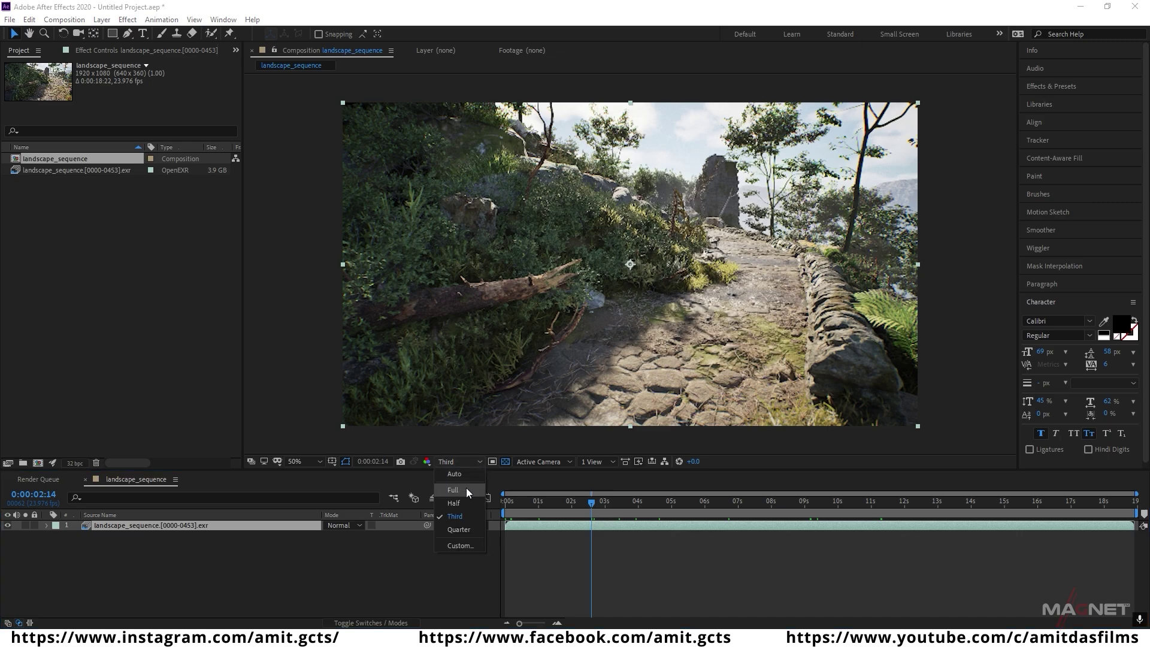
click(466, 487)
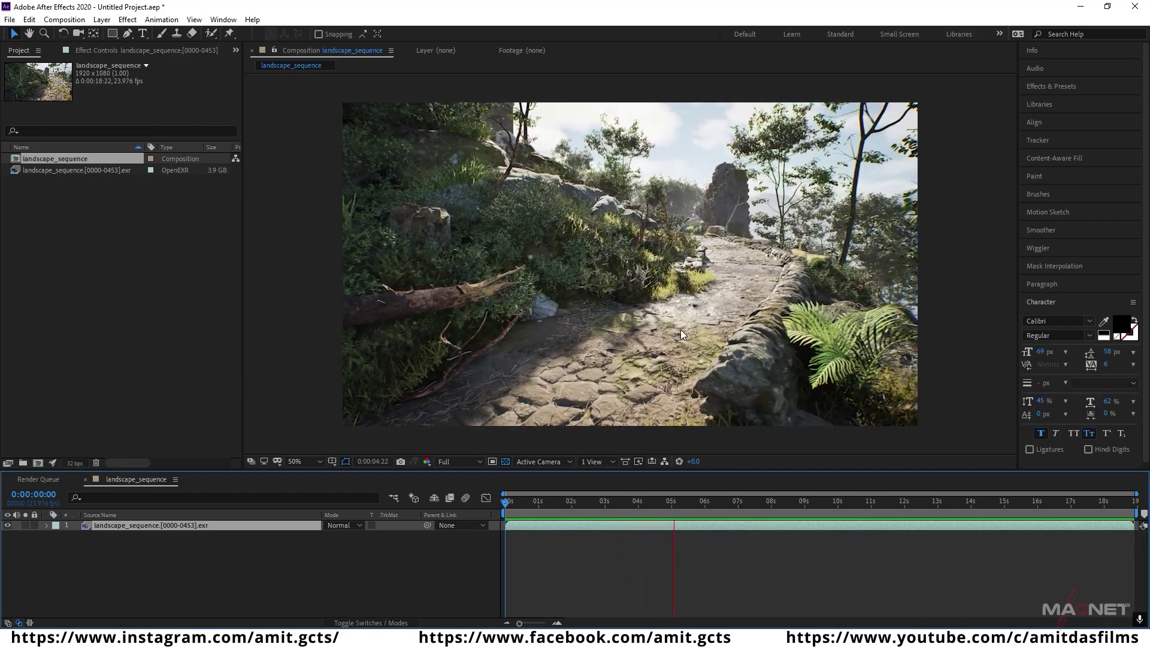
click(680, 330)
- Add an adjustment layer above the EXR footage in the landscape_sequence composition
click(101, 19)
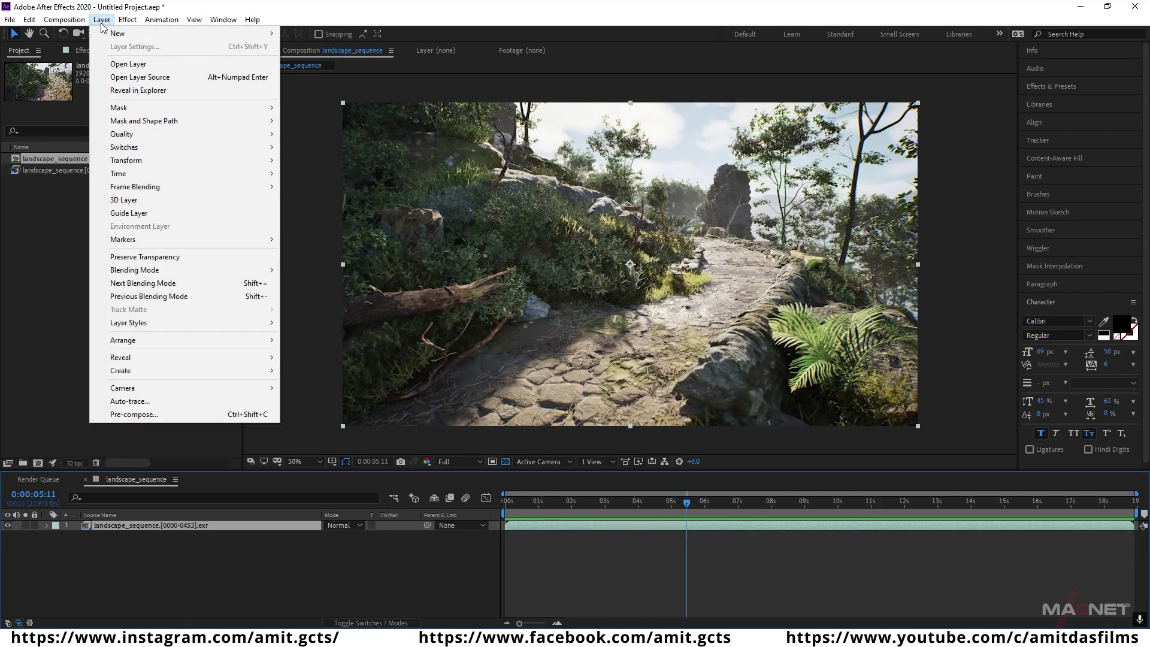
mouse_move(128, 34)
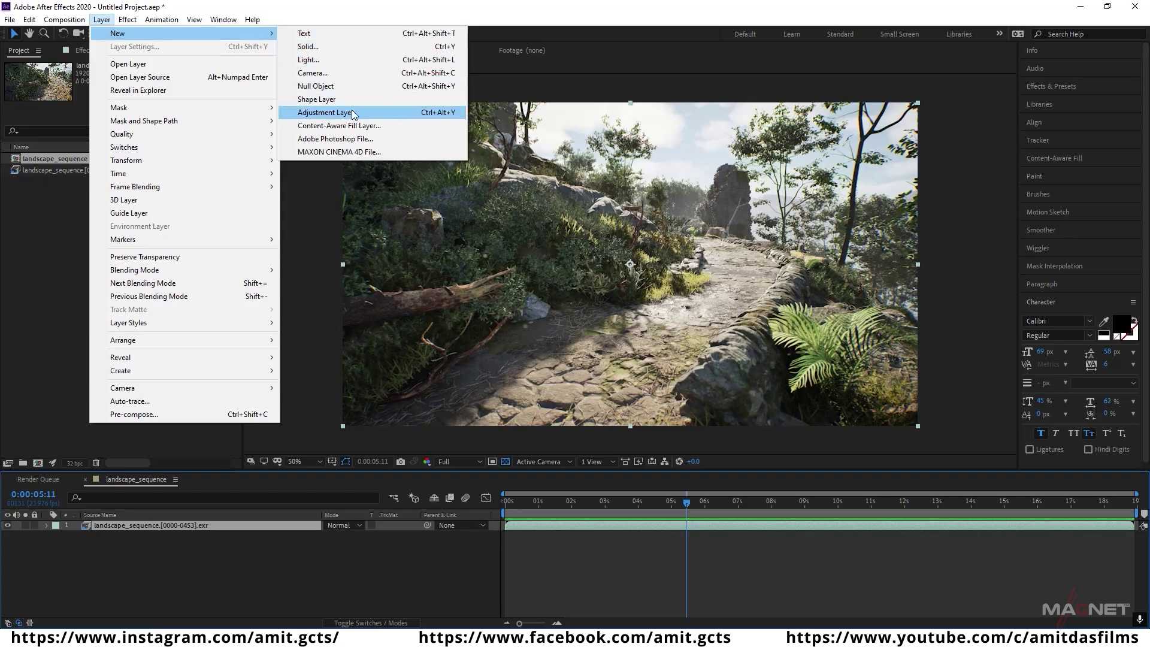
click(363, 113)
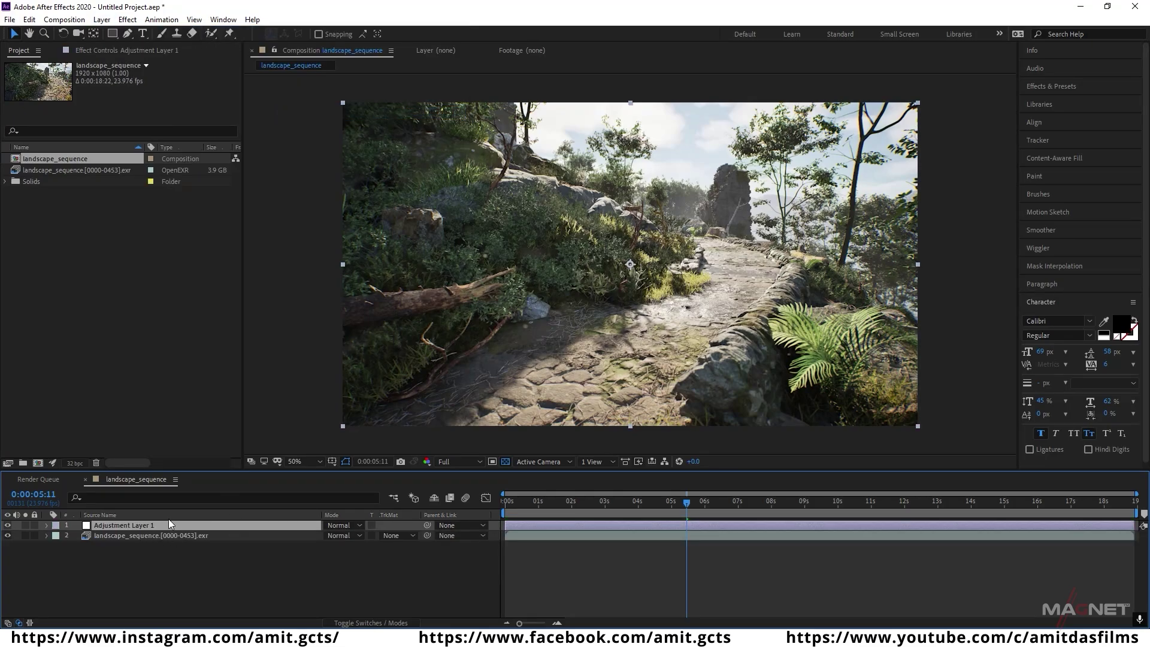
- Apply a Levels effect to the first adjustment layer with Input Black at 0.0824 and Gamma at about 1.38
click(127, 19)
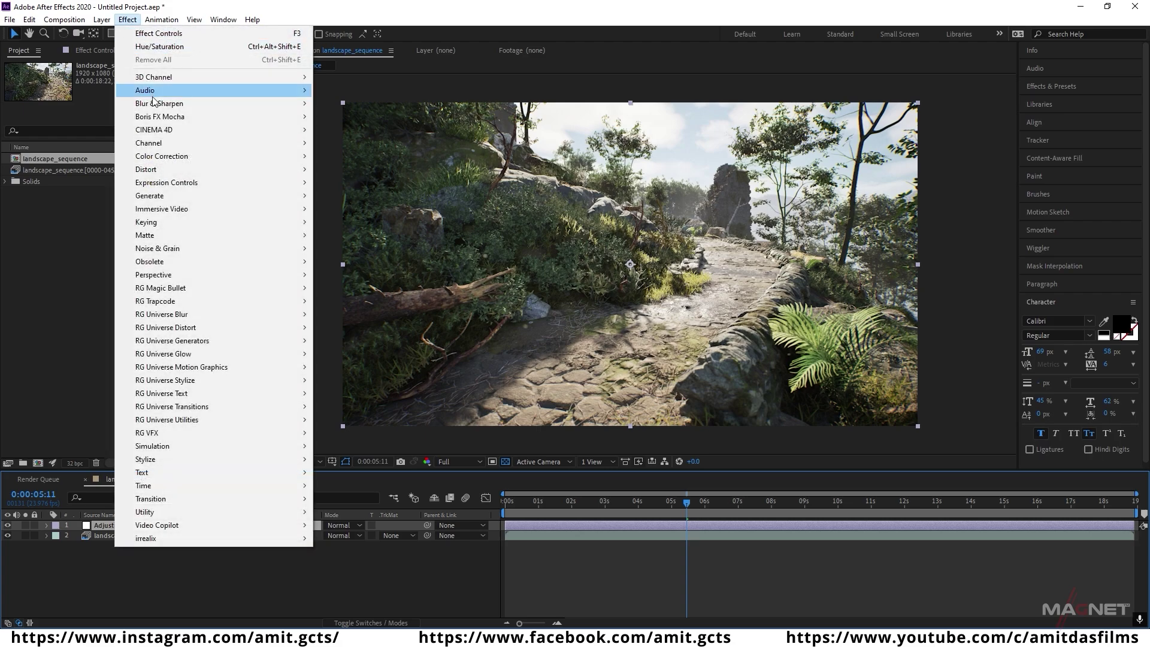
mouse_move(172, 160)
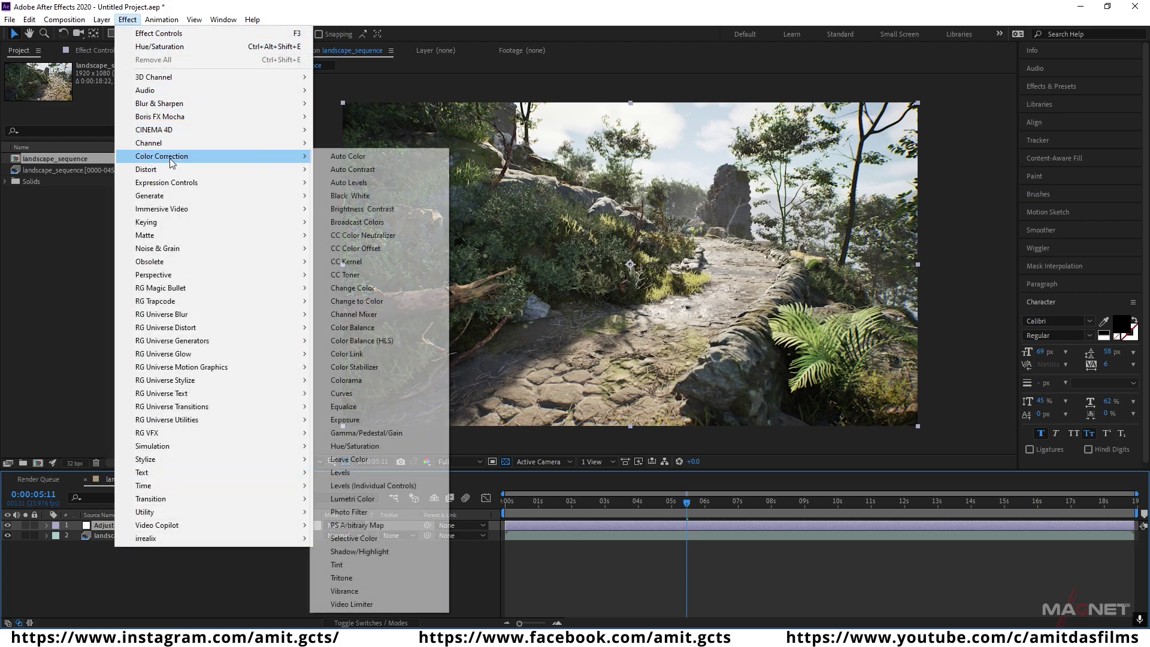
click(362, 473)
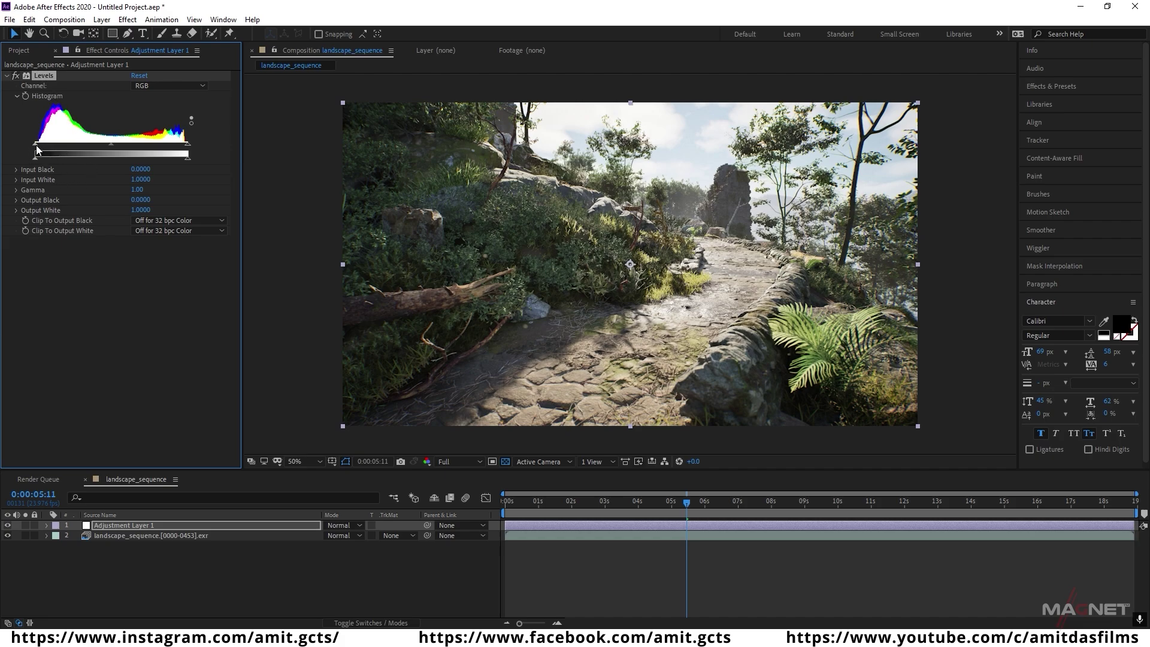
drag(37, 150, 52, 151)
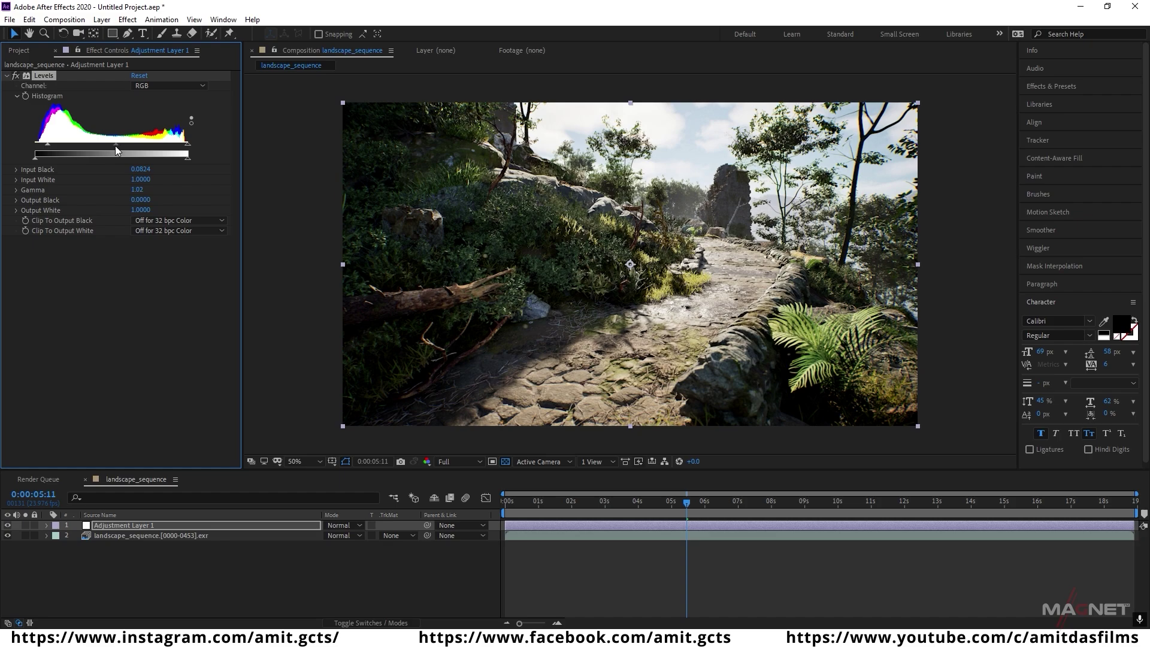
drag(107, 149, 93, 151)
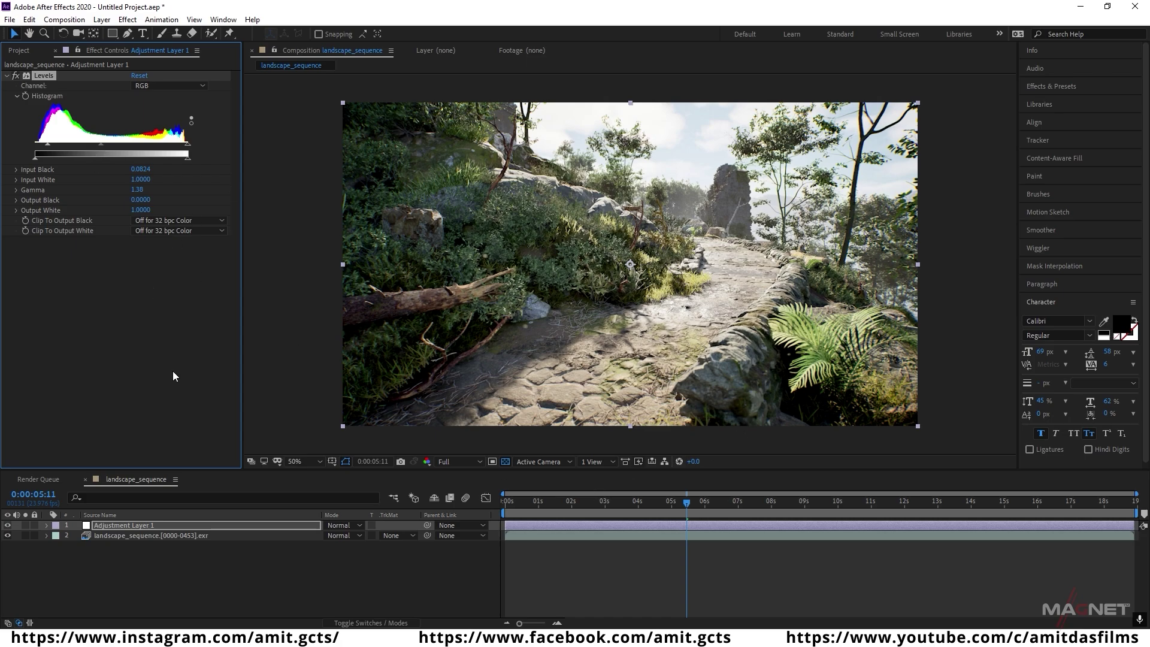
- Add a second adjustment layer above the one that holds the Levels effect
click(102, 19)
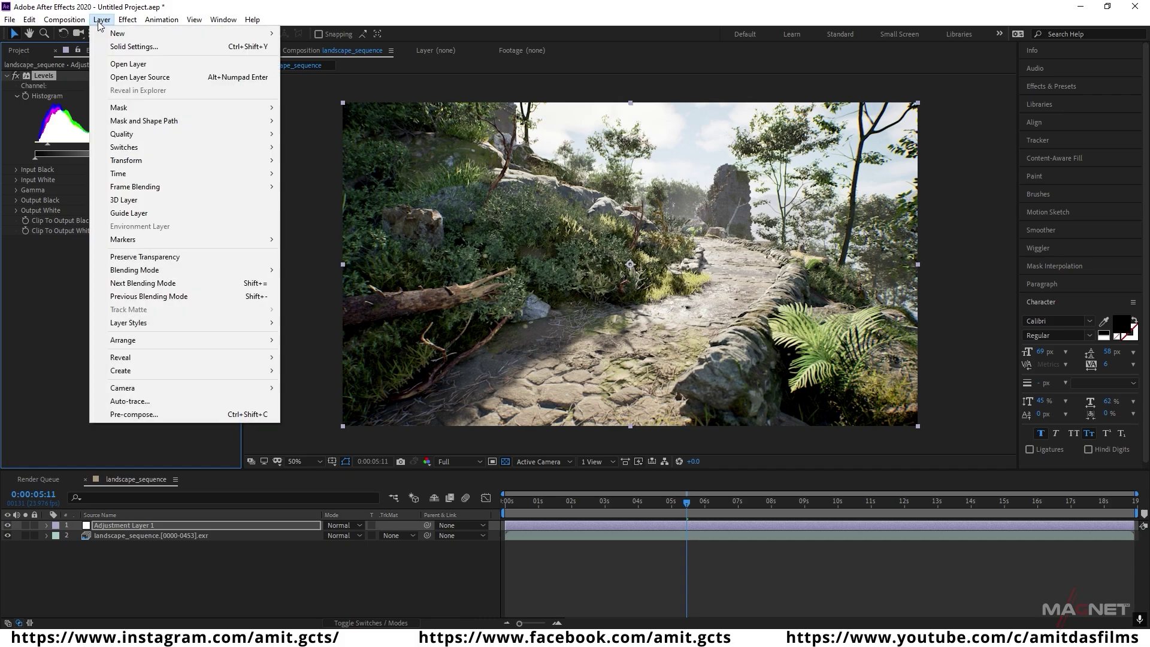
mouse_move(120, 33)
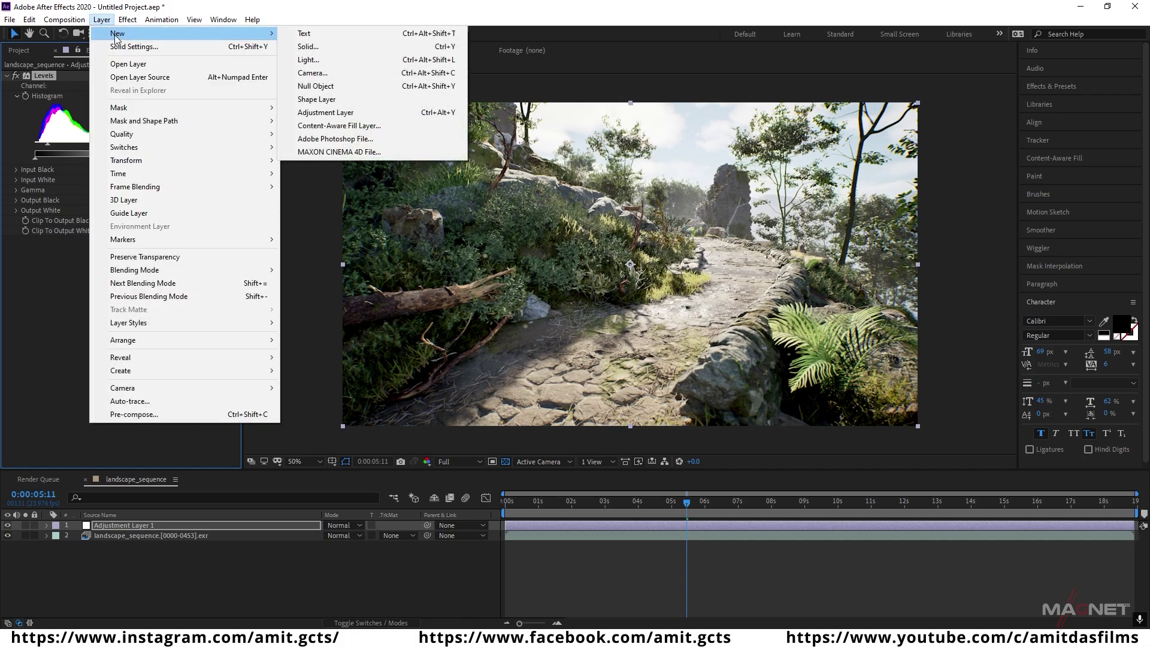
click(355, 113)
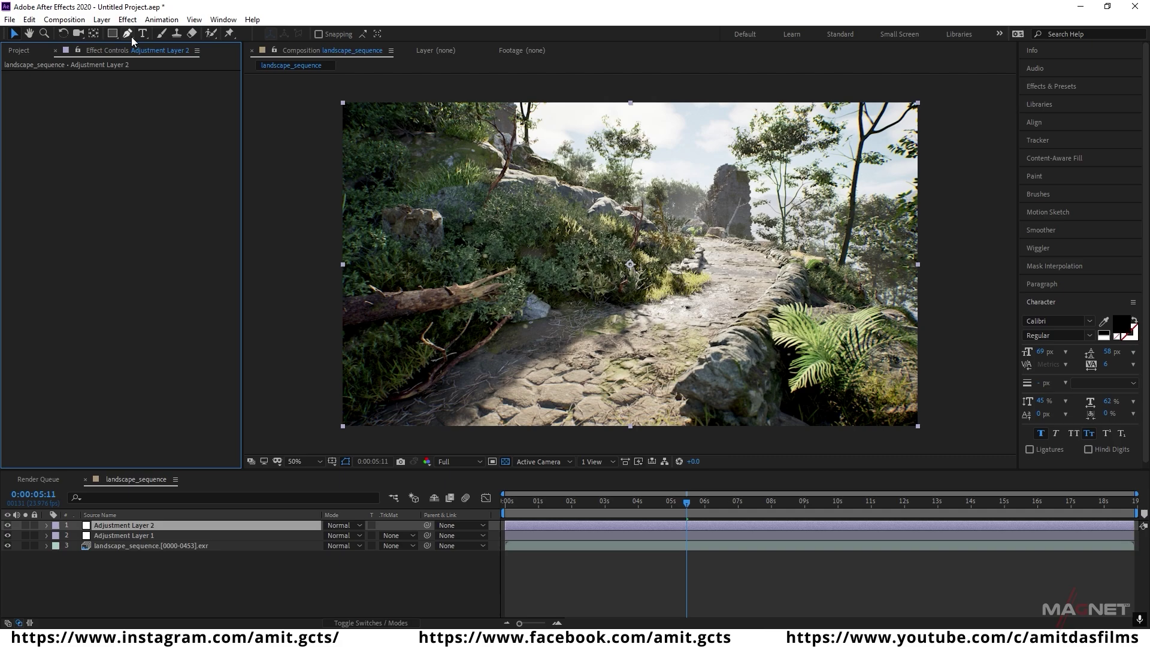
- Apply Hue/Saturation to the second adjustment layer with Master Saturation at 24 and Master Hue at -15°
click(128, 20)
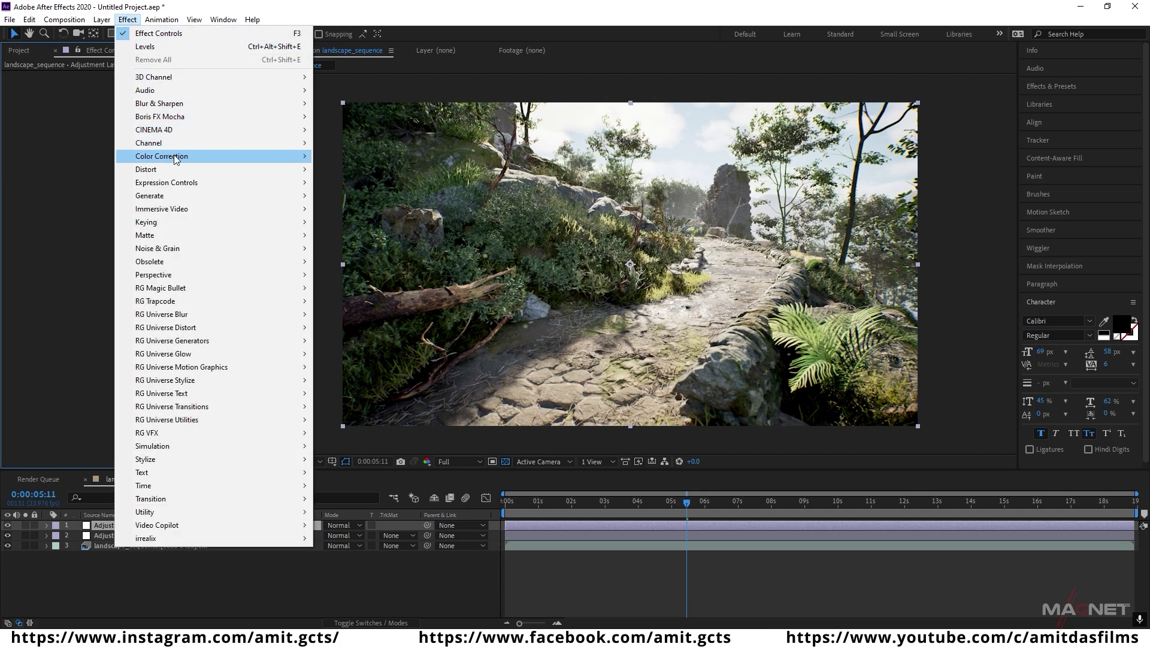
mouse_move(175, 158)
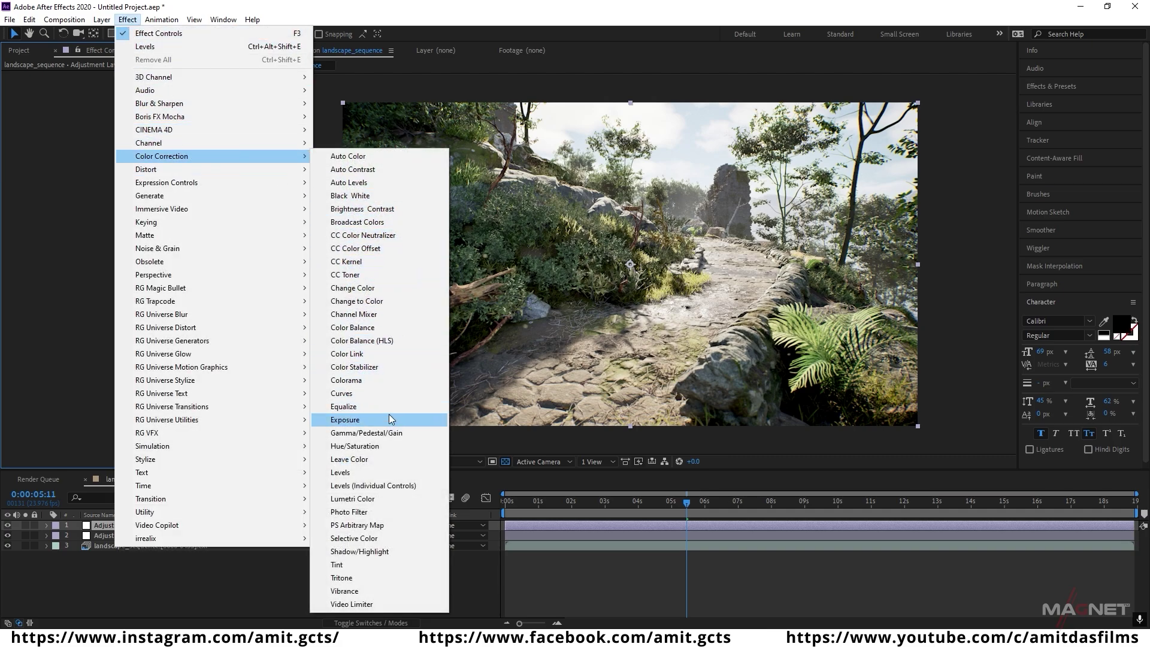
click(383, 447)
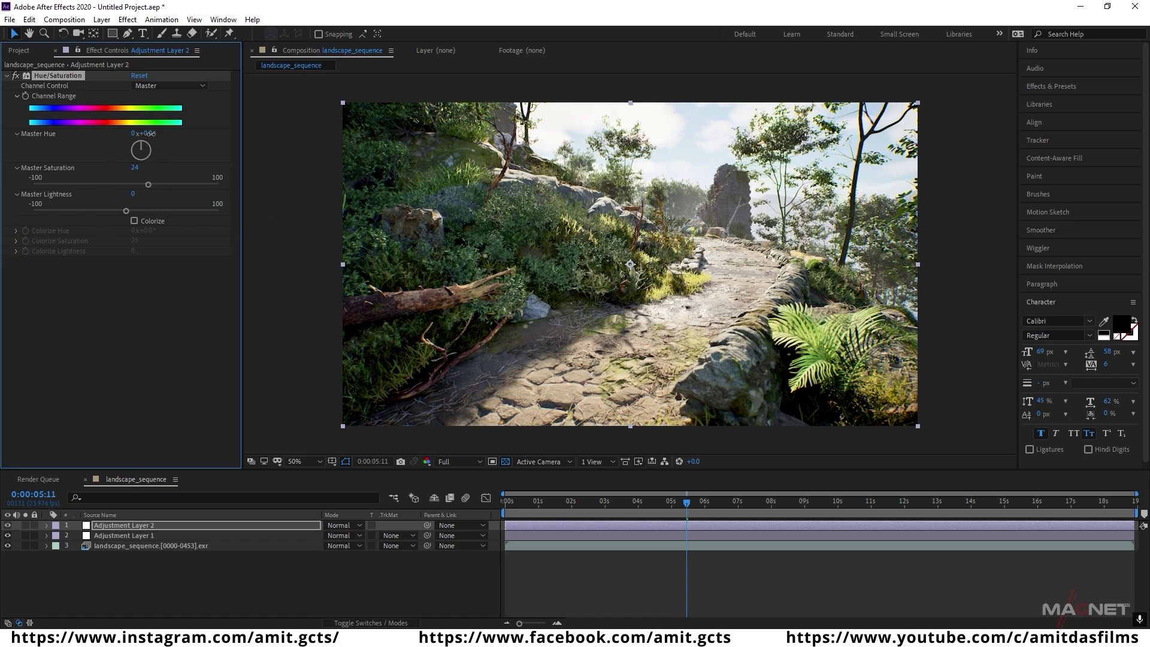
drag(150, 134, 146, 137)
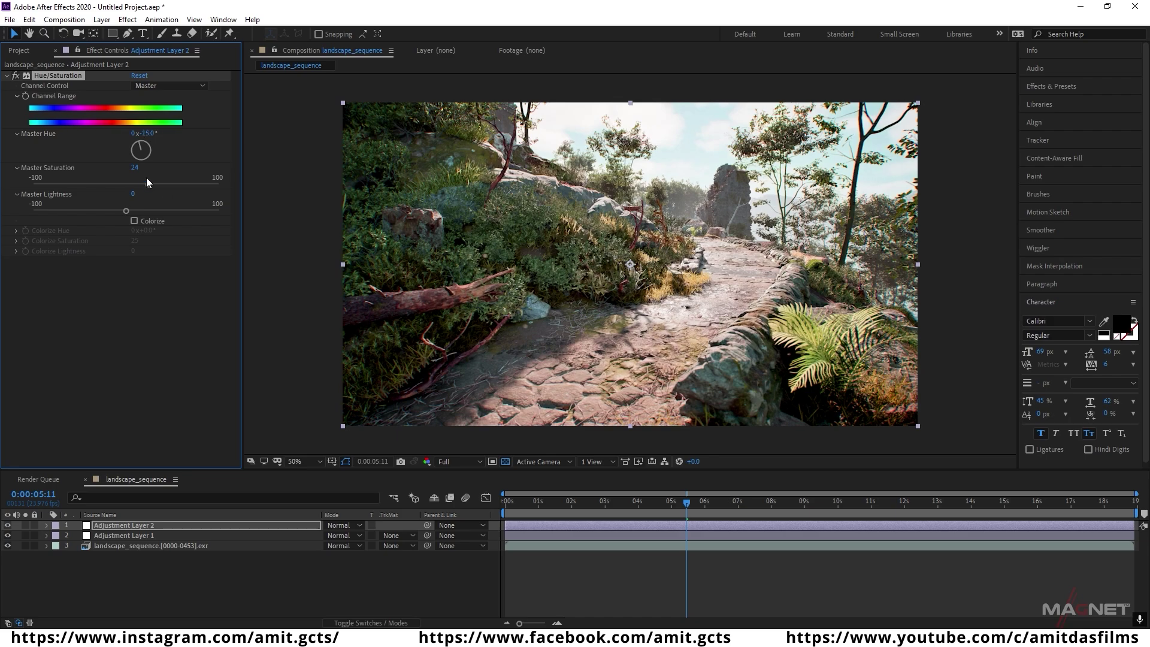
- In the Hue/Saturation effect, switch the channel control to Greens and set Green Hue to -21°
click(200, 85)
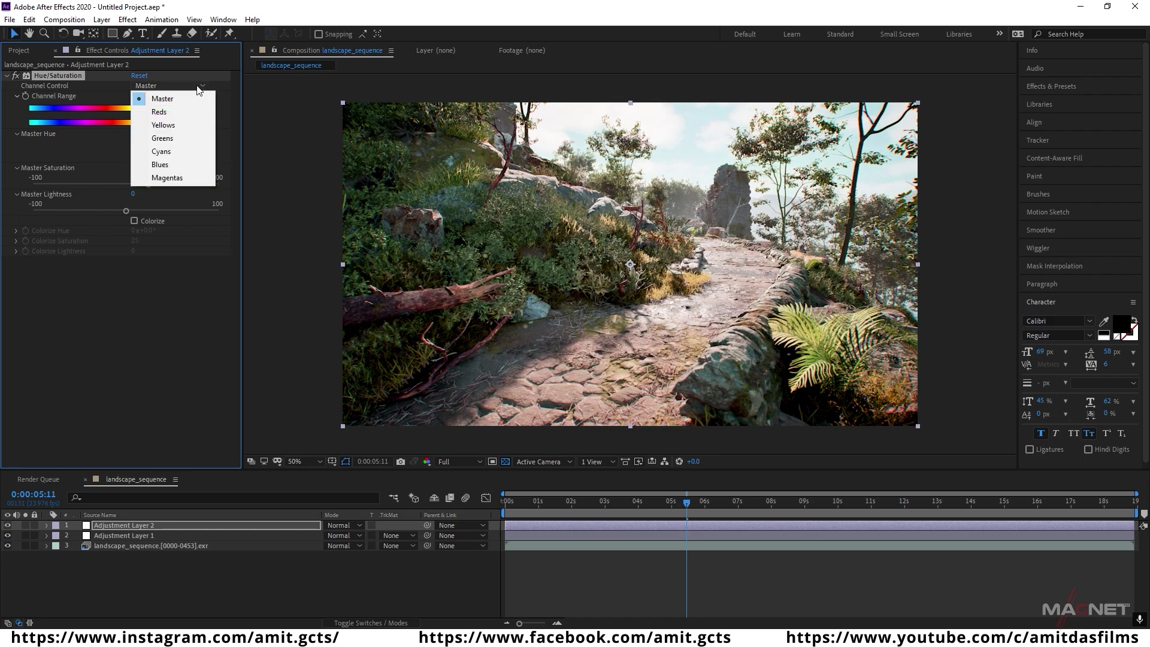
click(180, 139)
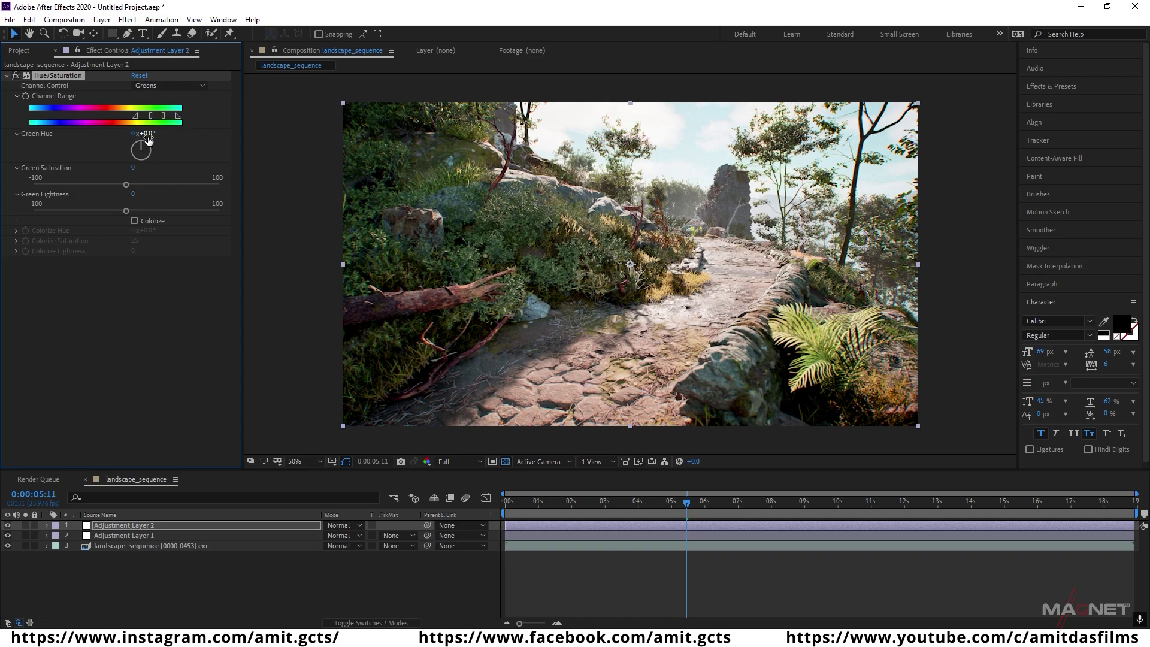
mouse_move(148, 133)
mouse_down()
mouse_move(182, 137)
mouse_move(143, 142)
mouse_up()
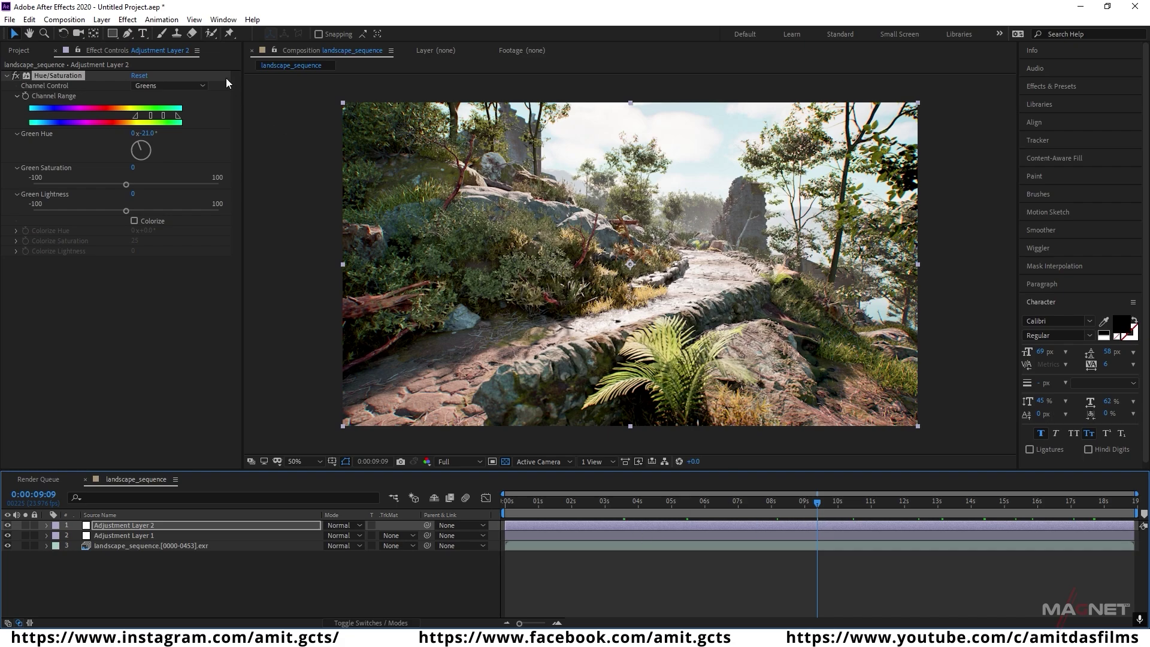
- Add a third adjustment layer at the top of the landscape_sequence layer stack
click(102, 20)
mouse_move(114, 38)
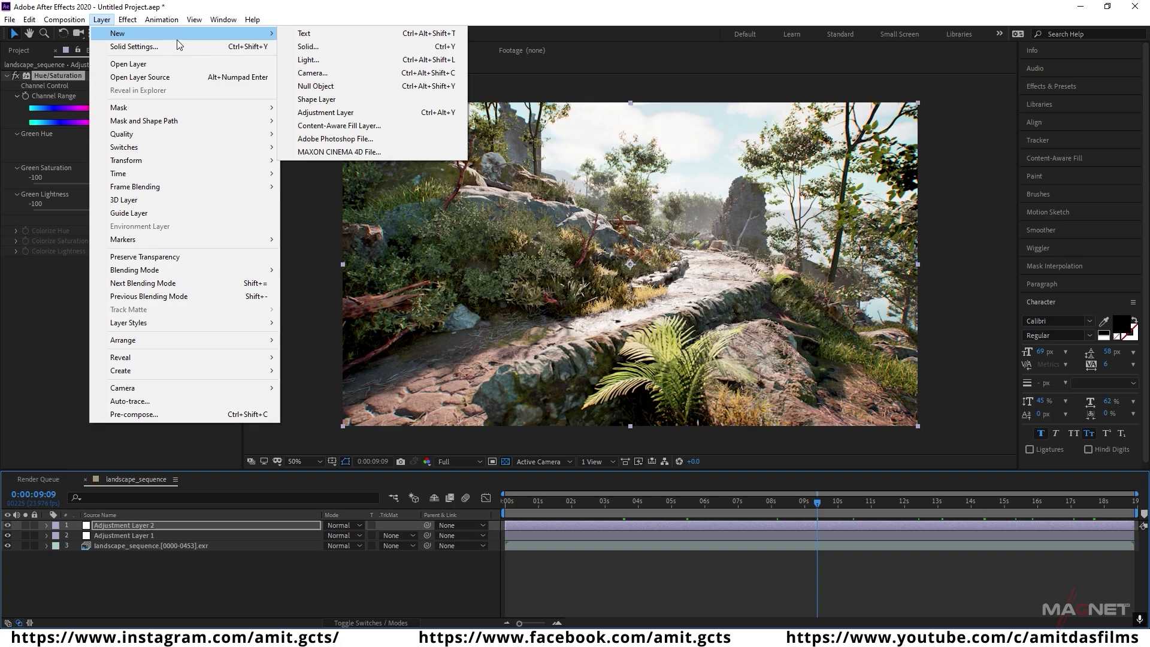
click(335, 113)
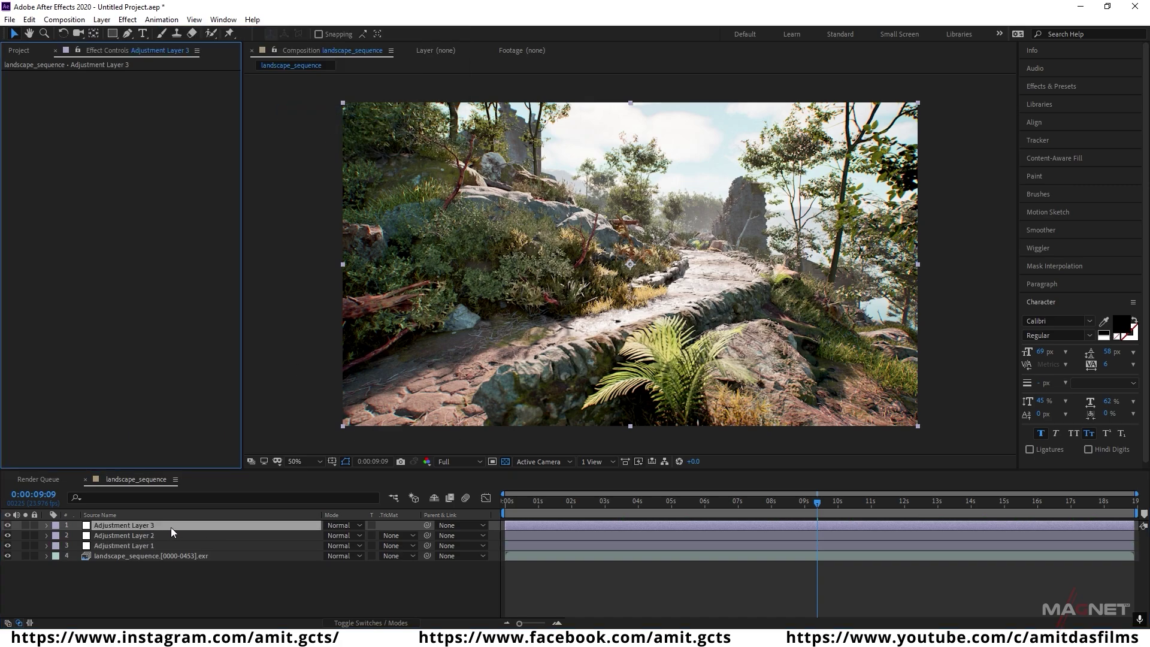
- Find the CC Vignette effect and apply it to the third adjustment layer
click(1064, 85)
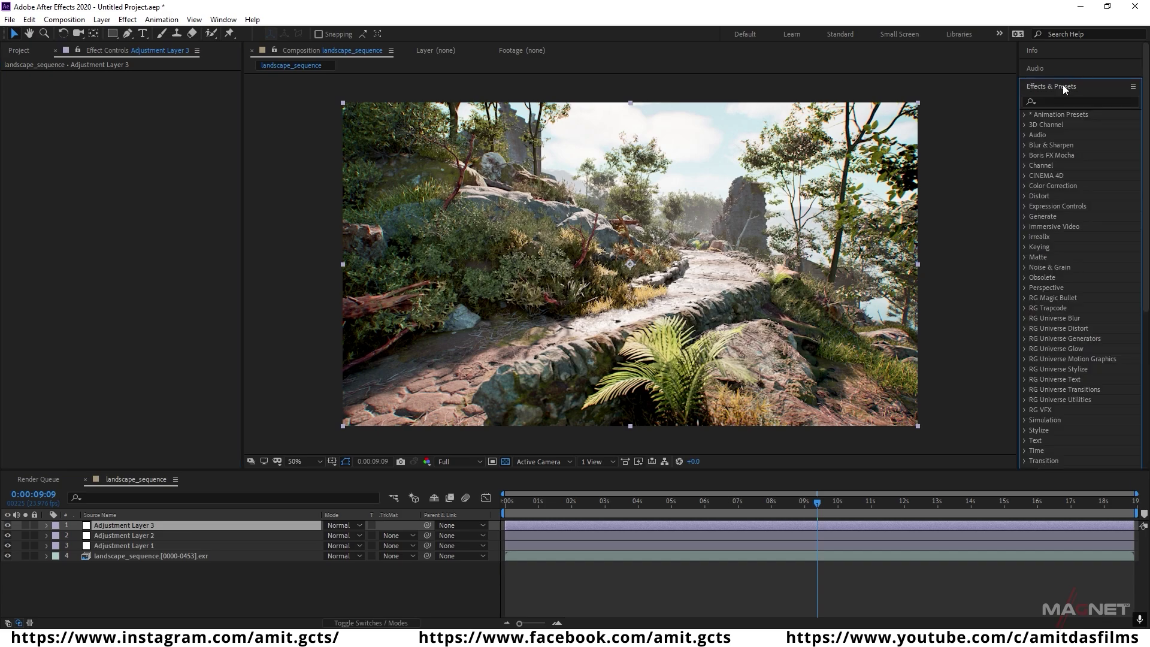
click(1057, 101)
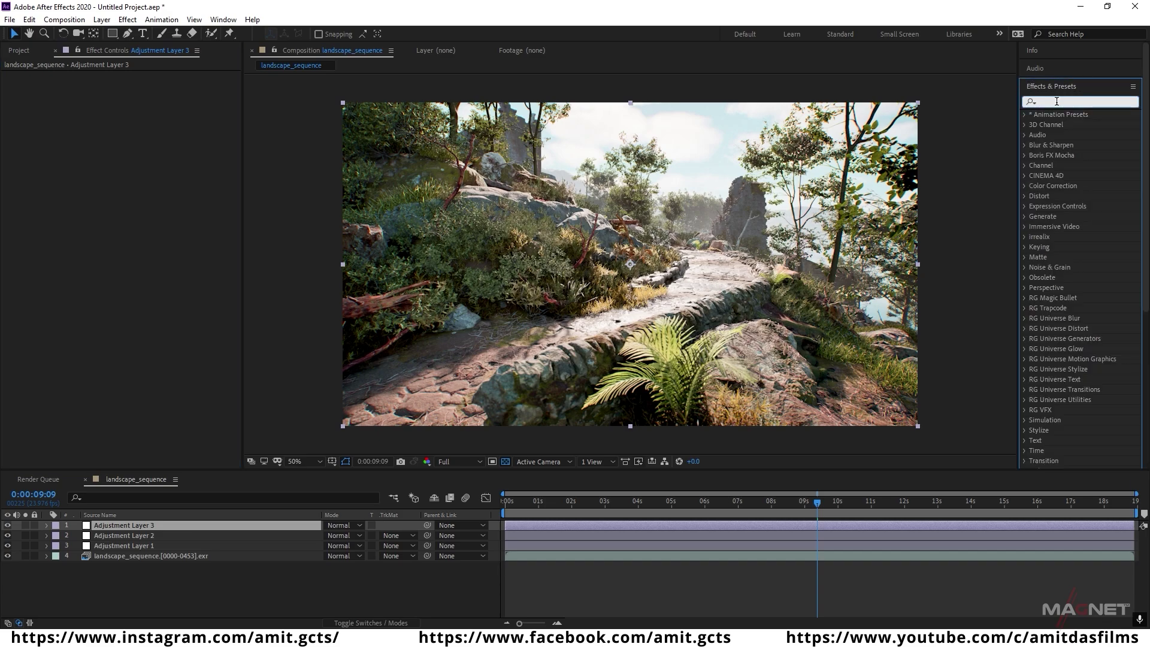
text(vig)
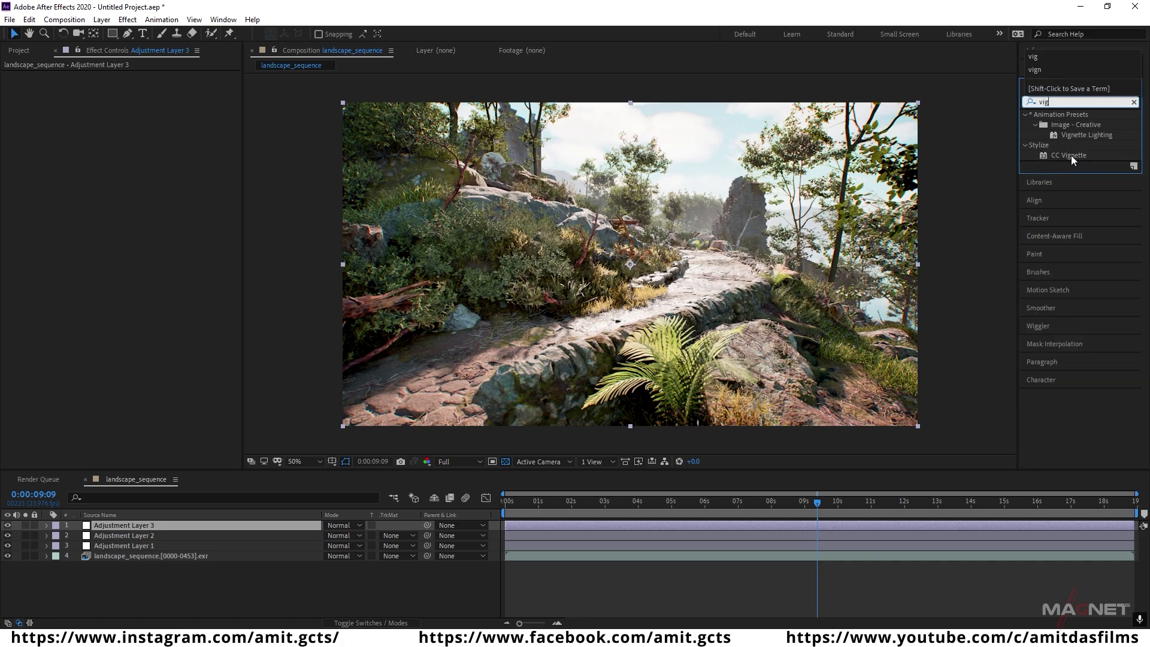
drag(1071, 156, 157, 526)
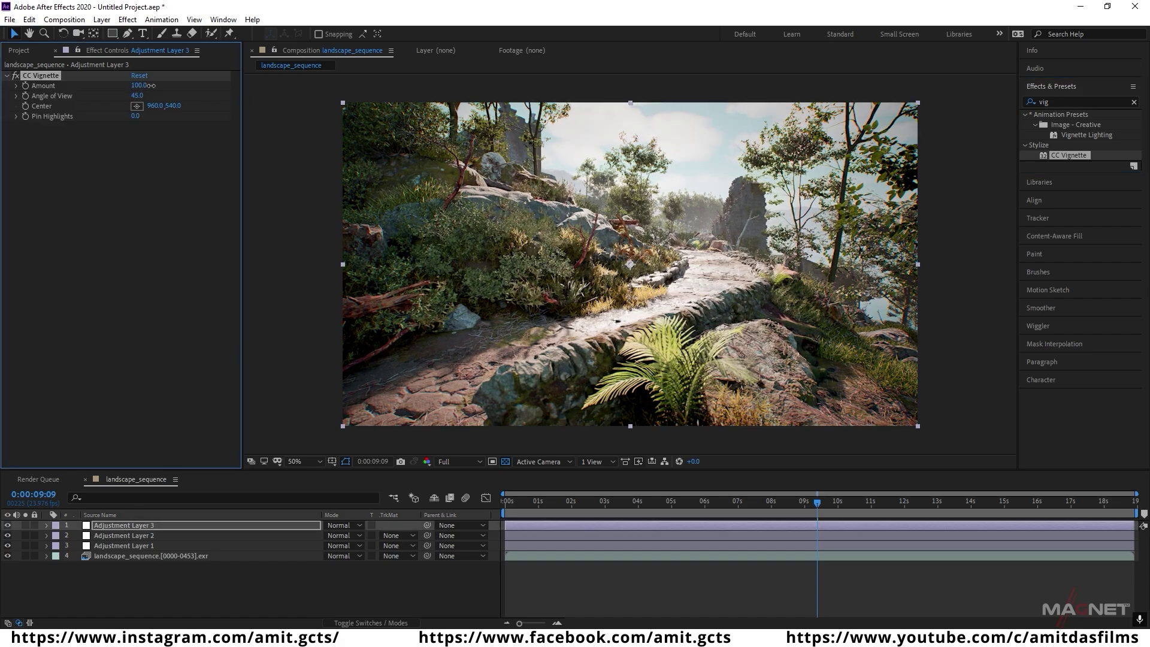
- Set the CC Vignette Amount to 208 and Pin Highlights to 100, and check the look at other frames
drag(151, 85, 197, 85)
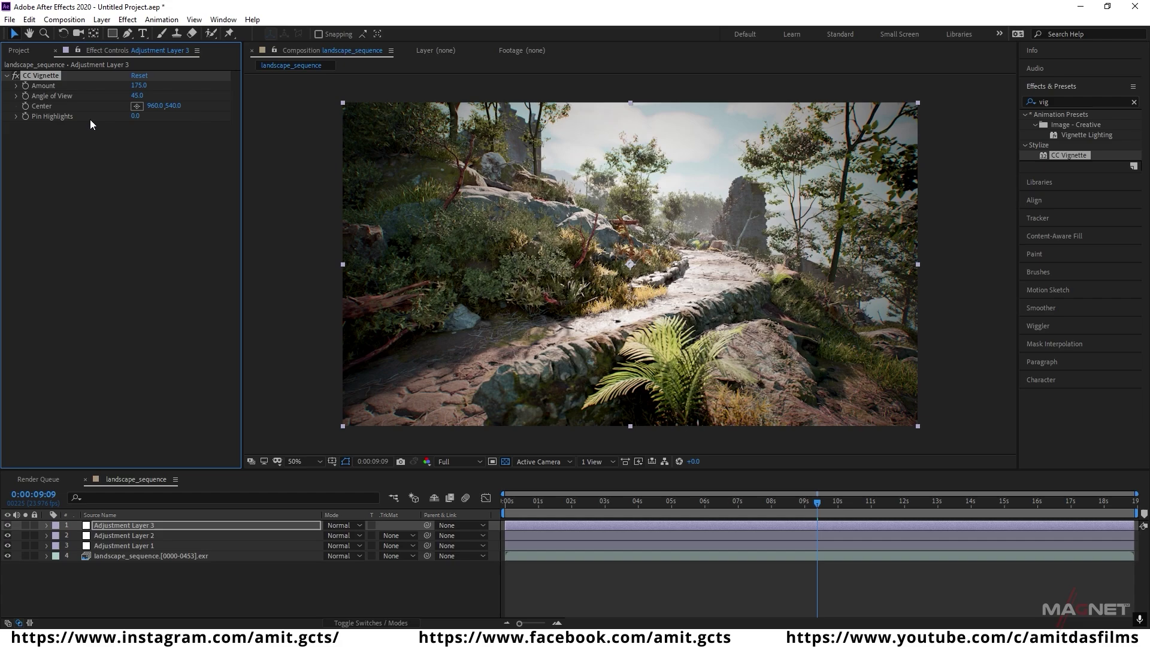
drag(136, 116, 195, 118)
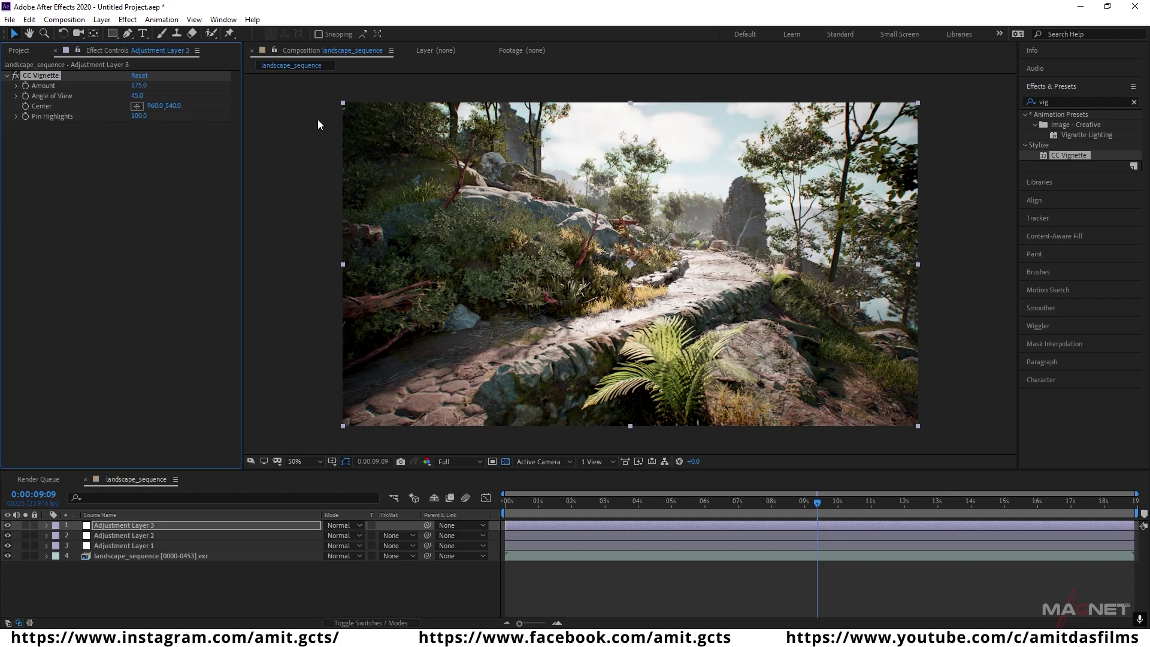
drag(138, 86, 162, 86)
drag(507, 500, 963, 509)
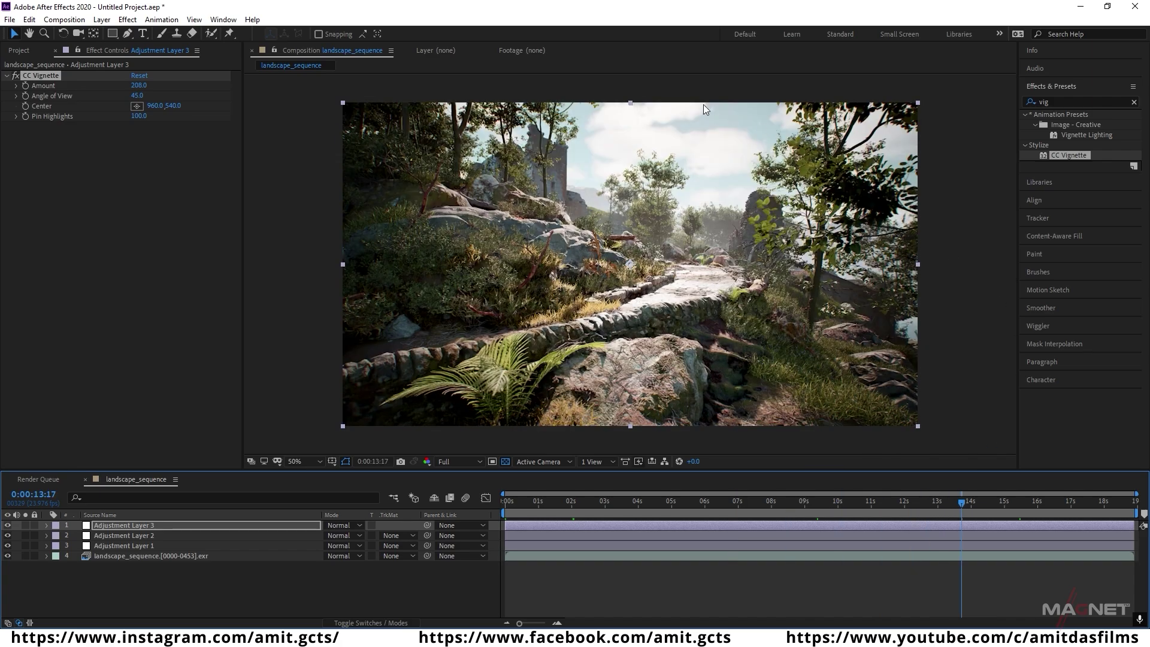
- Add the landscape_sequence composition to the render queue and set its output module format to QuickTime
click(68, 20)
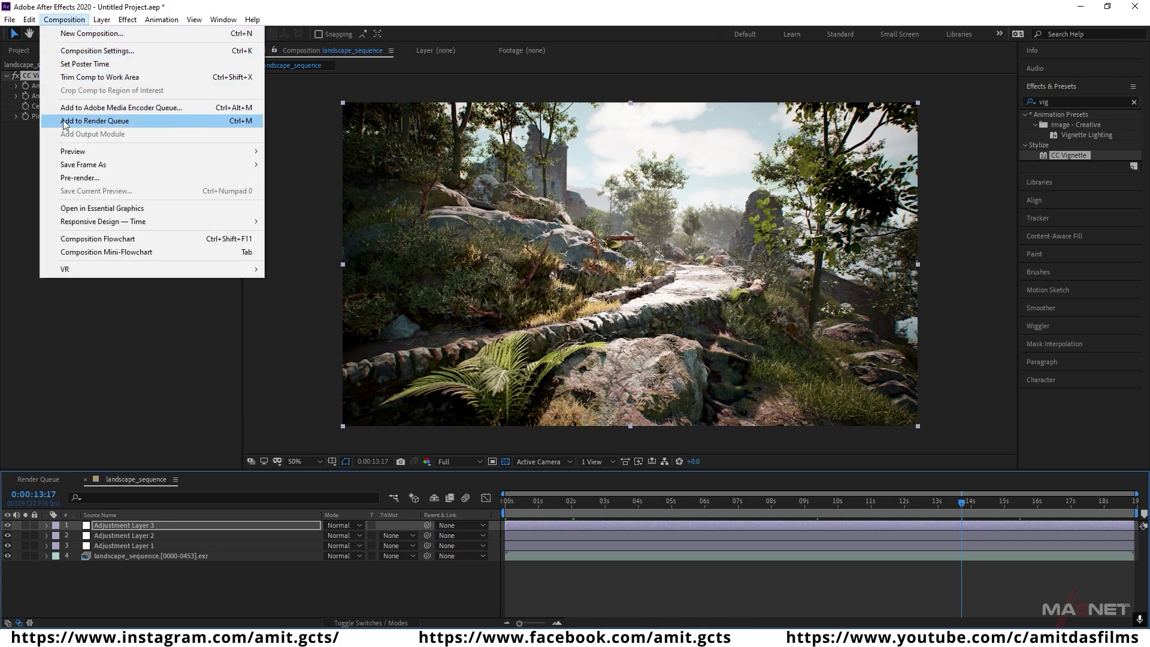
click(138, 122)
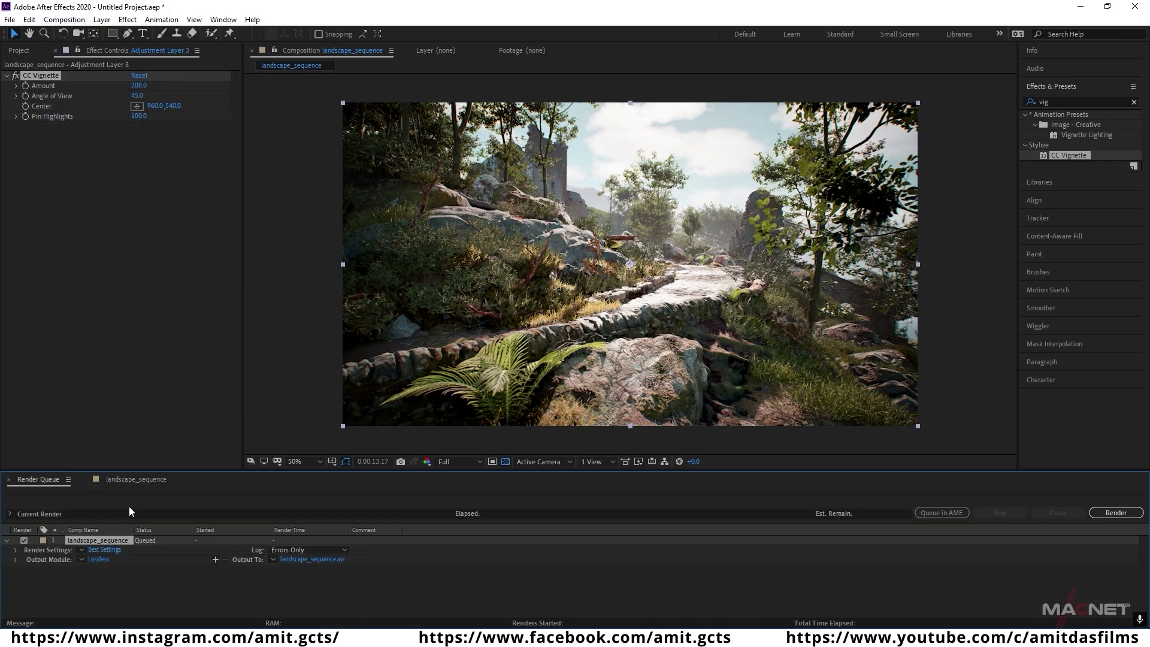
click(103, 559)
click(150, 68)
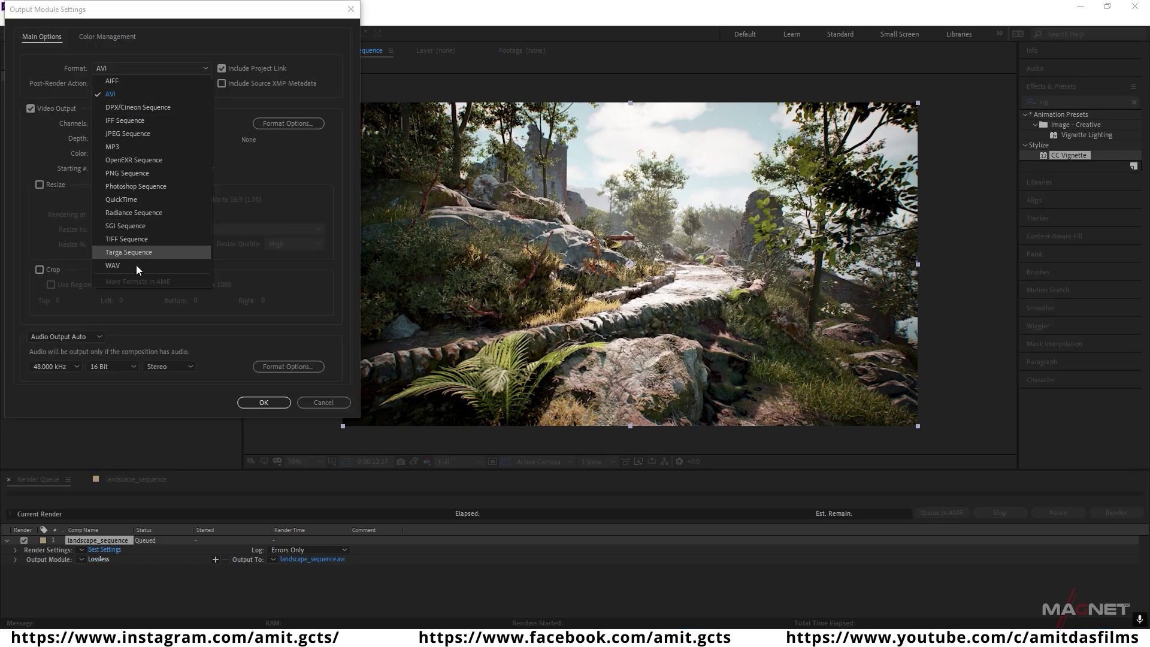
click(139, 200)
click(270, 402)
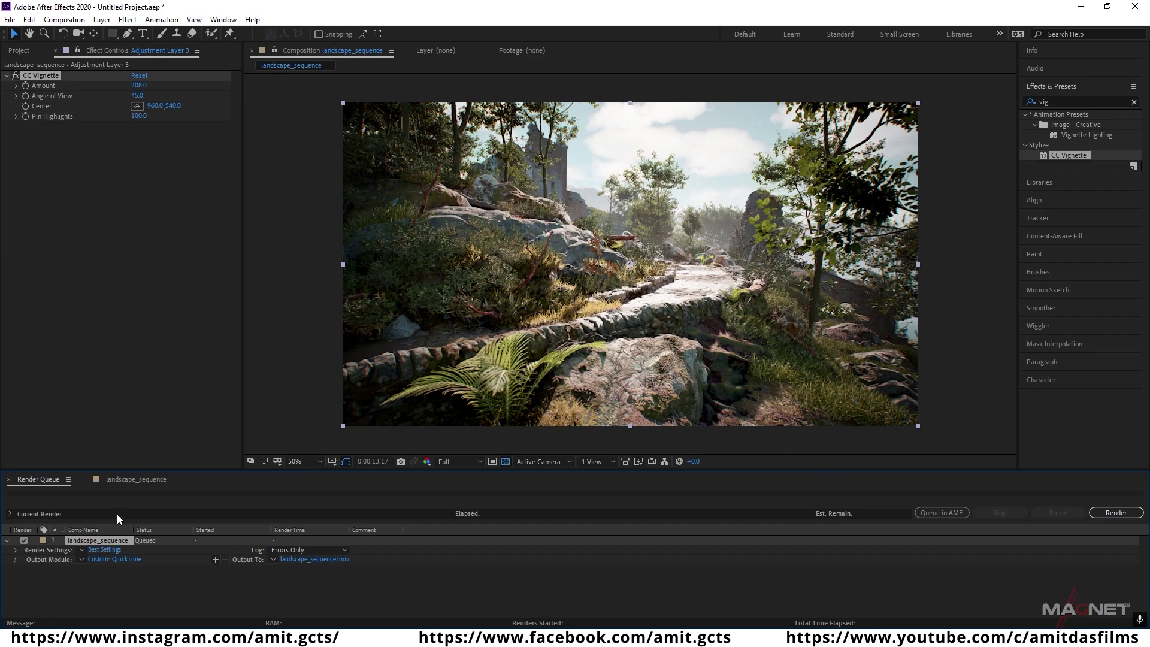
- Return to the landscape_sequence timeline and play a preview of the graded footage
click(136, 479)
key(space)
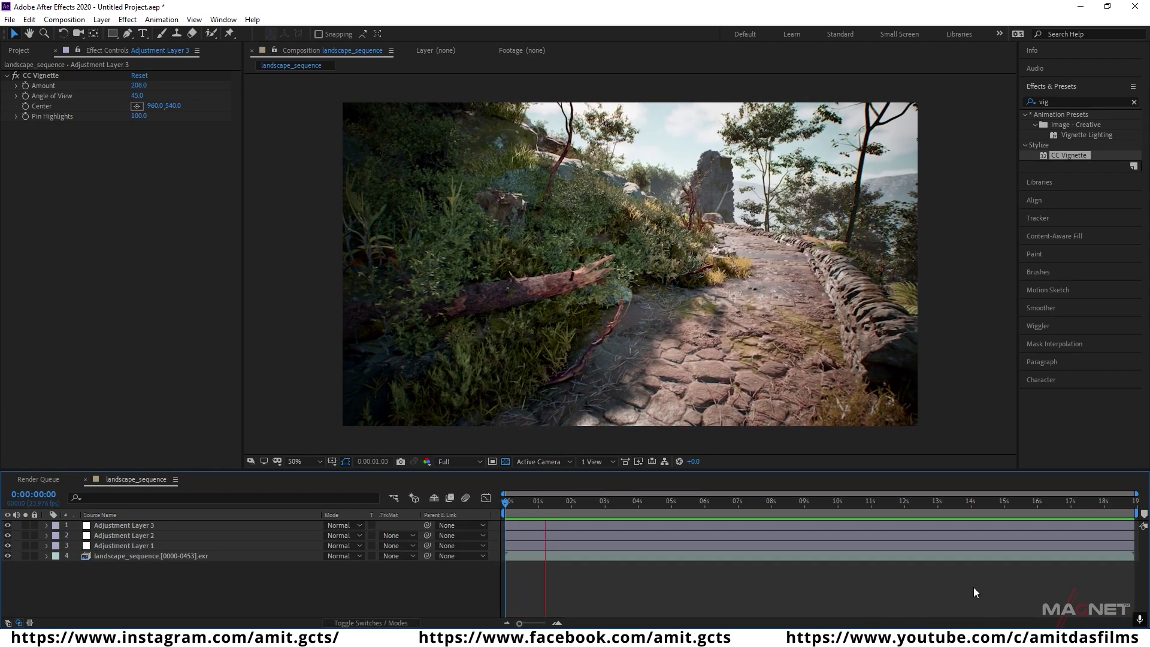